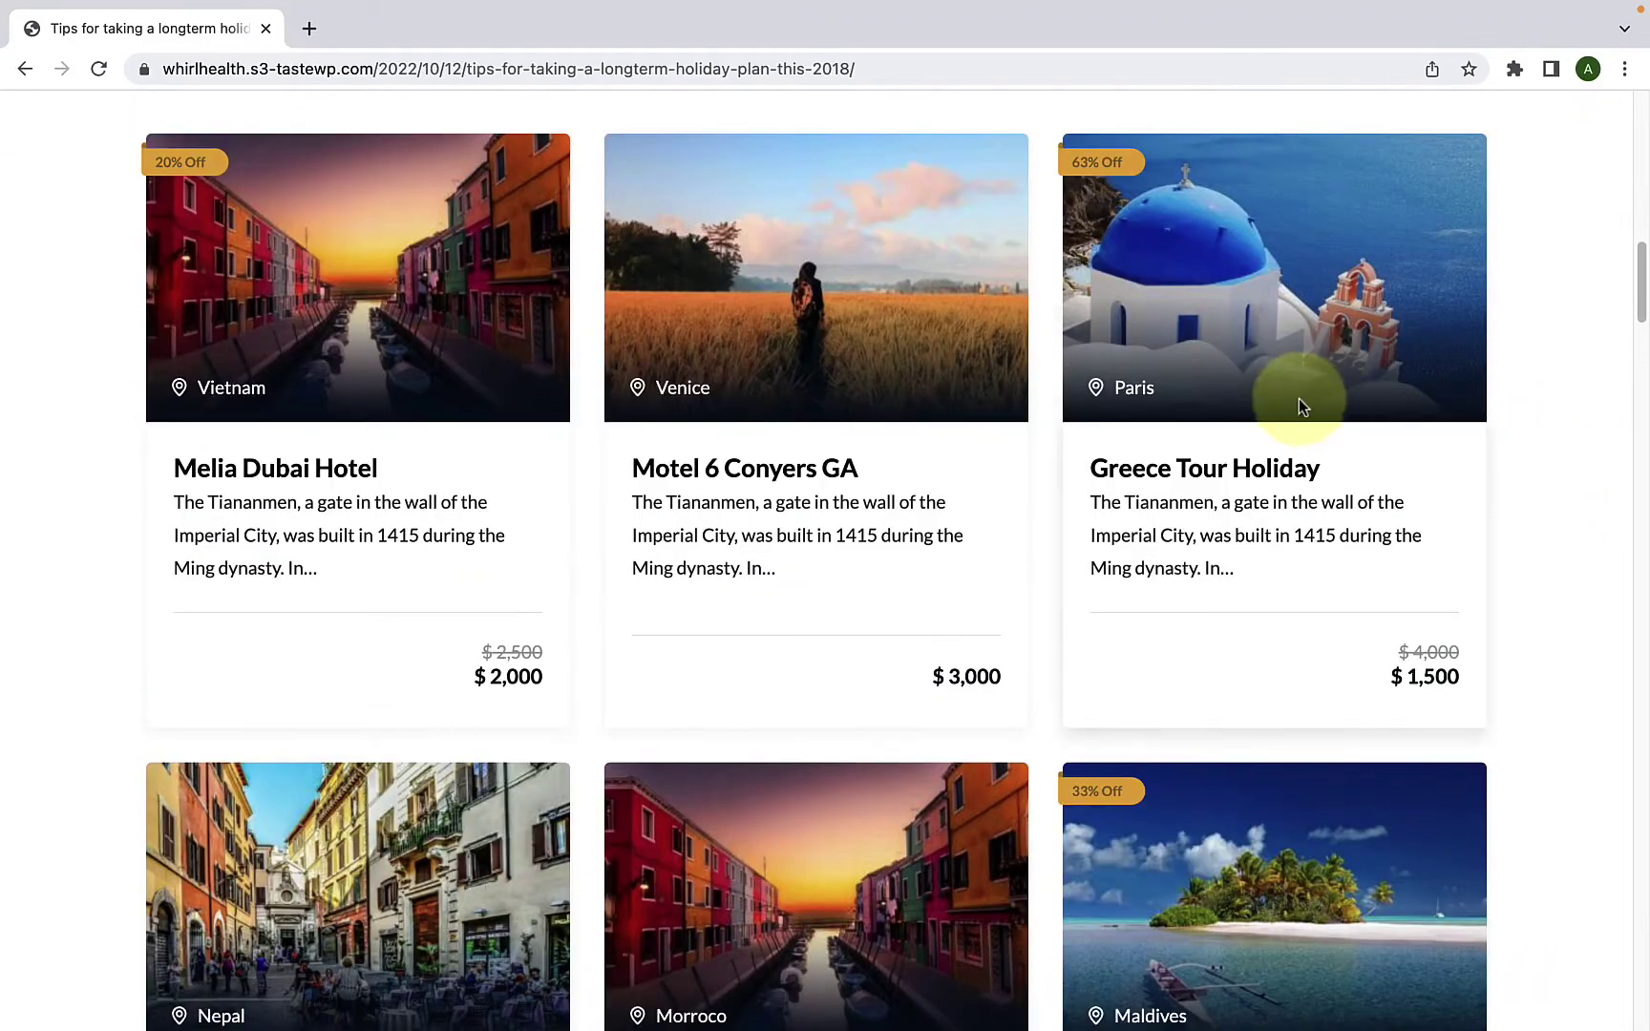
Step: Examine the published post's embedded trip, destination, activity and trip type listings from the trip cards down to the recent posts
{"action": "scroll", "coordinate": [449, 618], "scroll_direction": "down", "scroll_amount": 4}
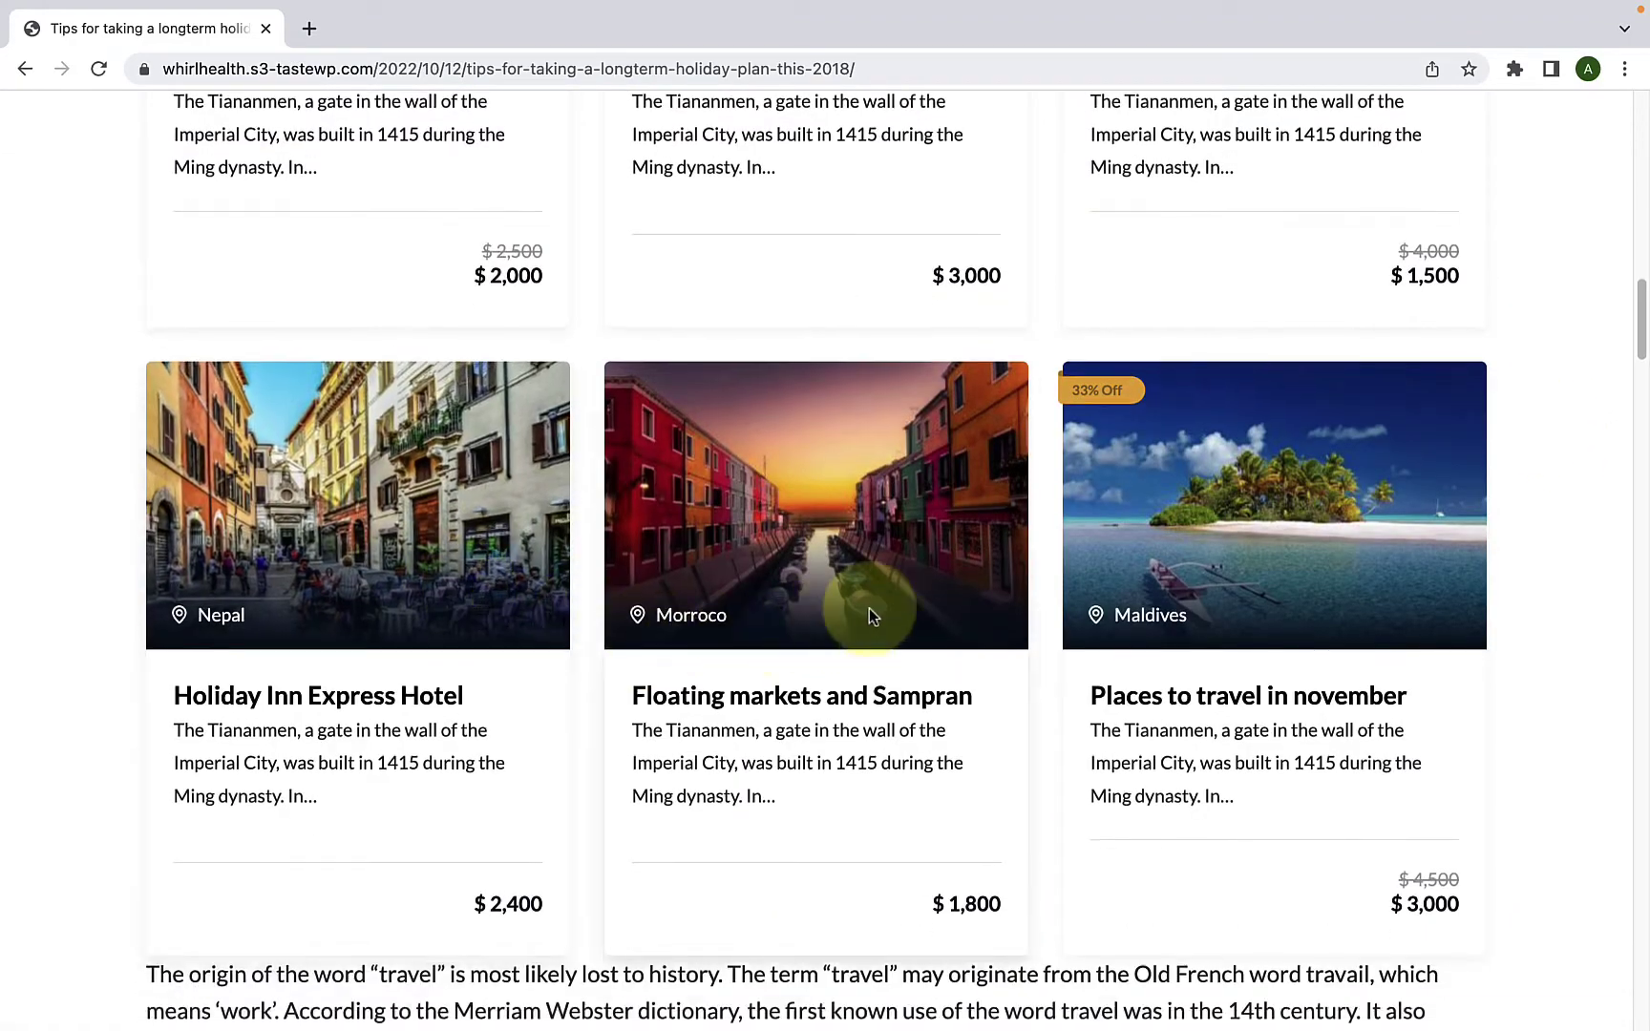
{"action": "scroll", "coordinate": [1171, 560], "scroll_direction": "down", "scroll_amount": 7}
{"action": "scroll", "coordinate": [1172, 570], "scroll_direction": "down", "scroll_amount": 12}
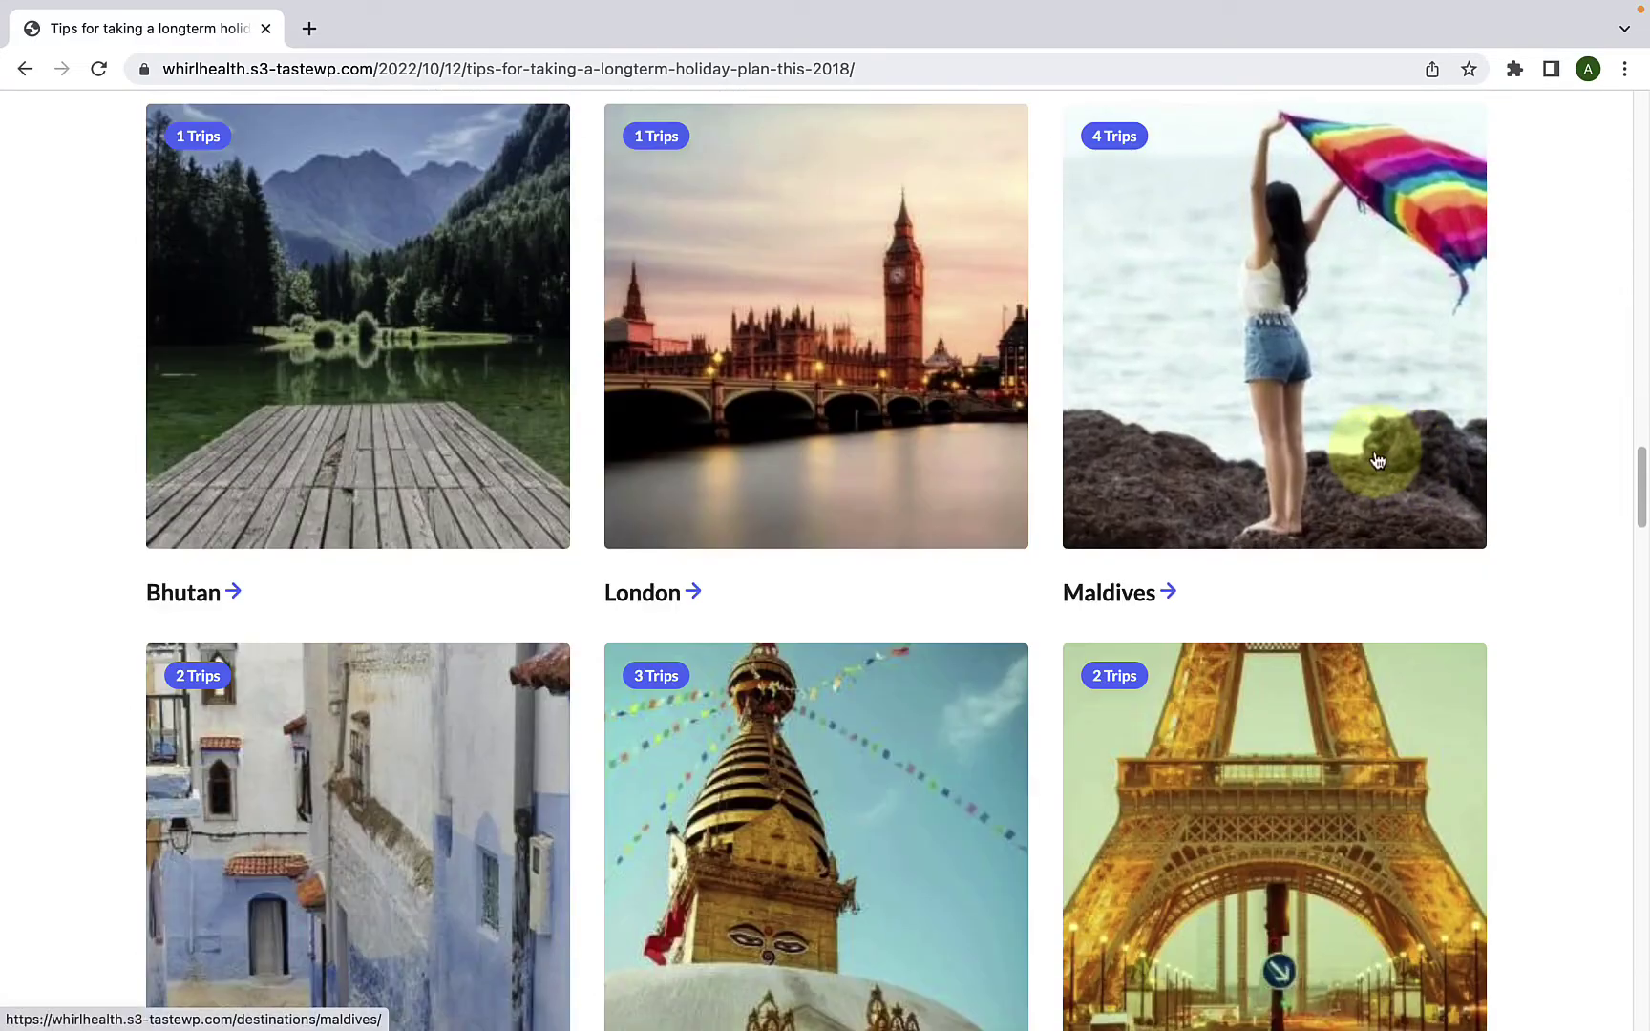
{"action": "scroll", "coordinate": [1375, 463], "scroll_direction": "down", "scroll_amount": 7}
{"action": "scroll", "coordinate": [1372, 463], "scroll_direction": "down", "scroll_amount": 14}
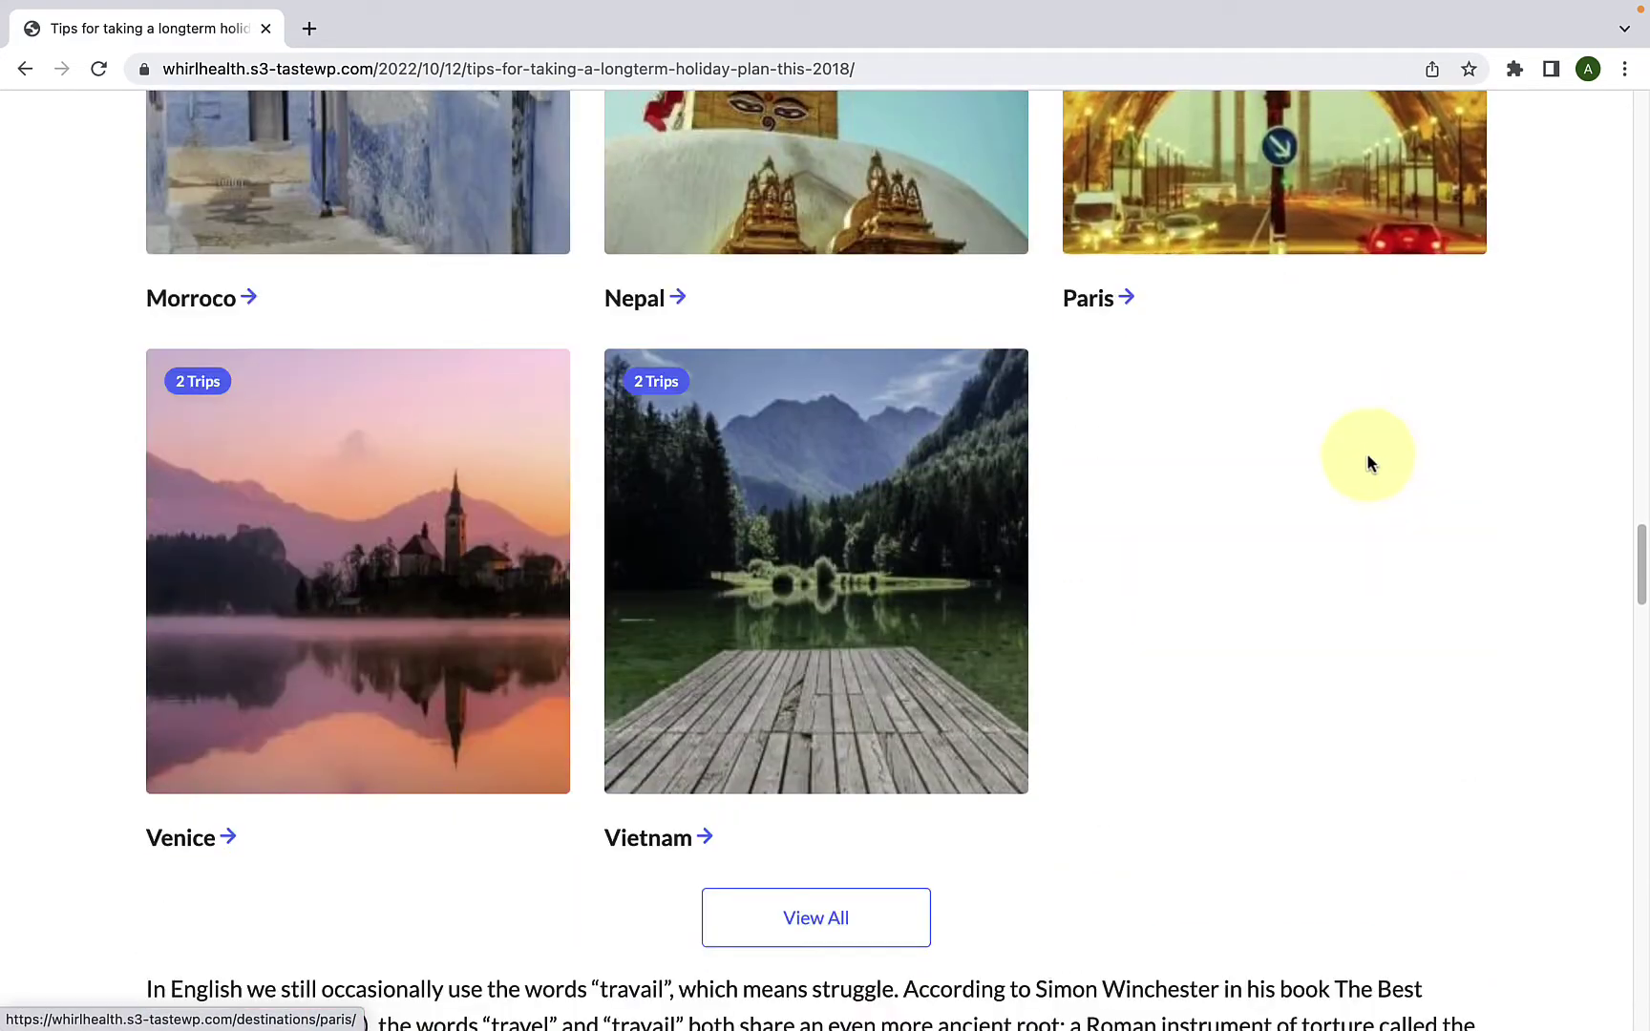
{"action": "scroll", "coordinate": [1361, 461], "scroll_direction": "down", "scroll_amount": 20}
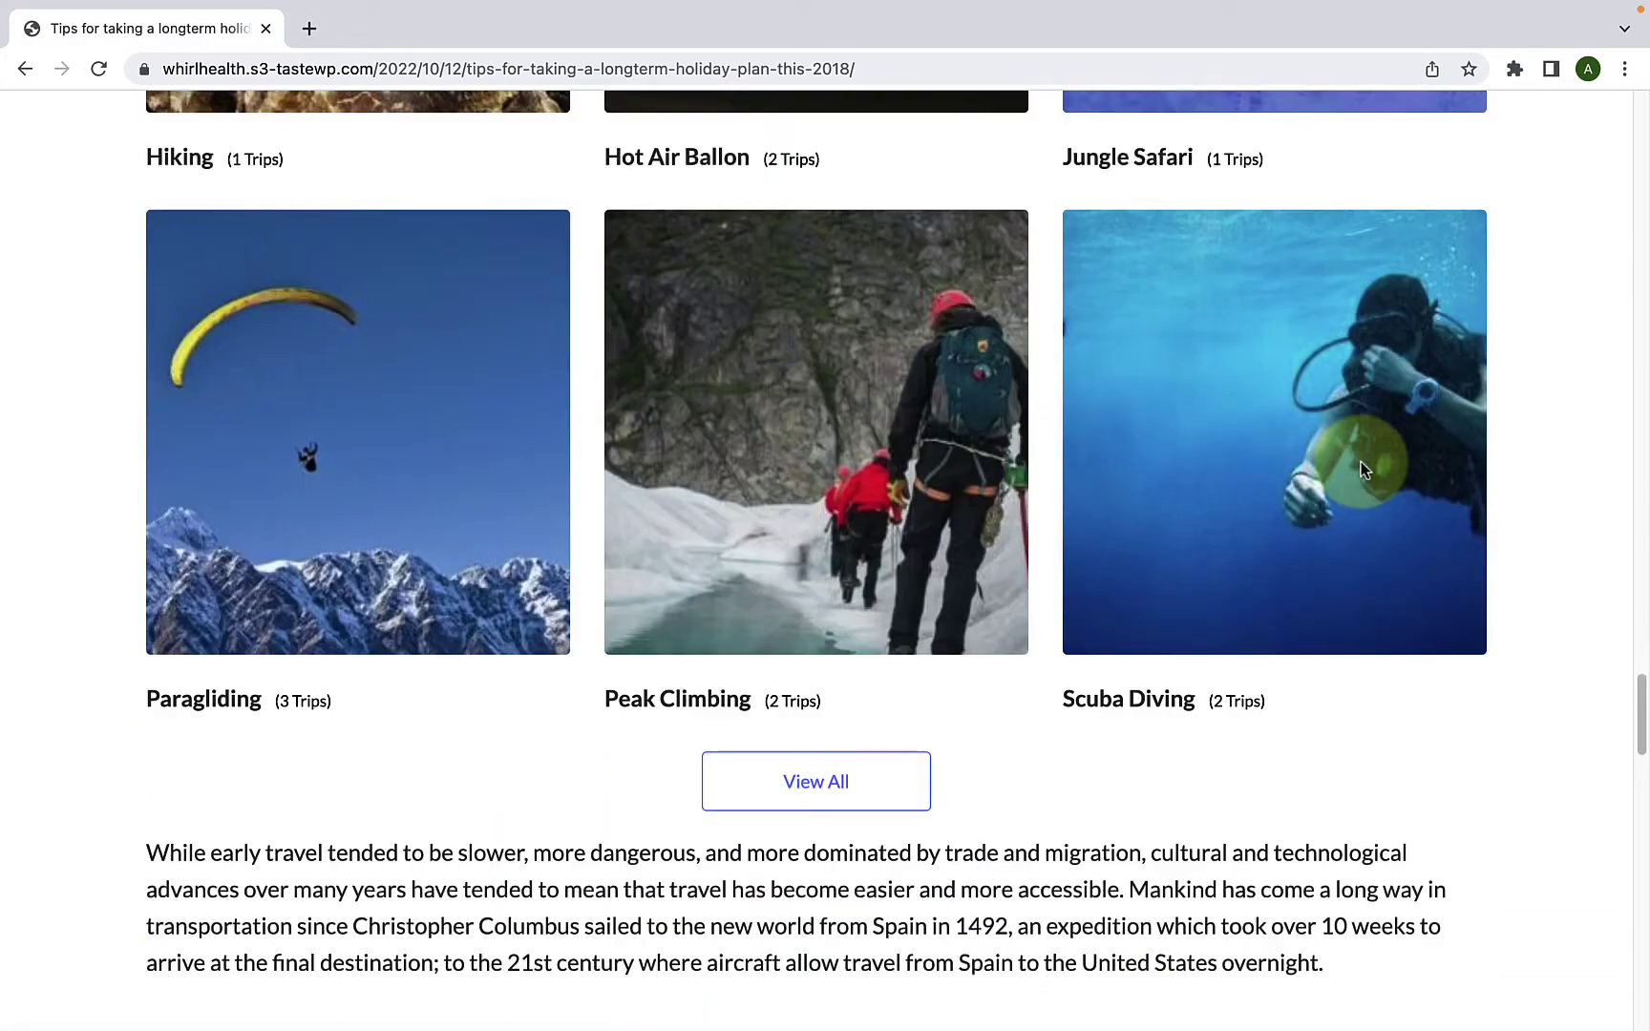
{"action": "scroll", "coordinate": [1363, 470], "scroll_direction": "down", "scroll_amount": 4}
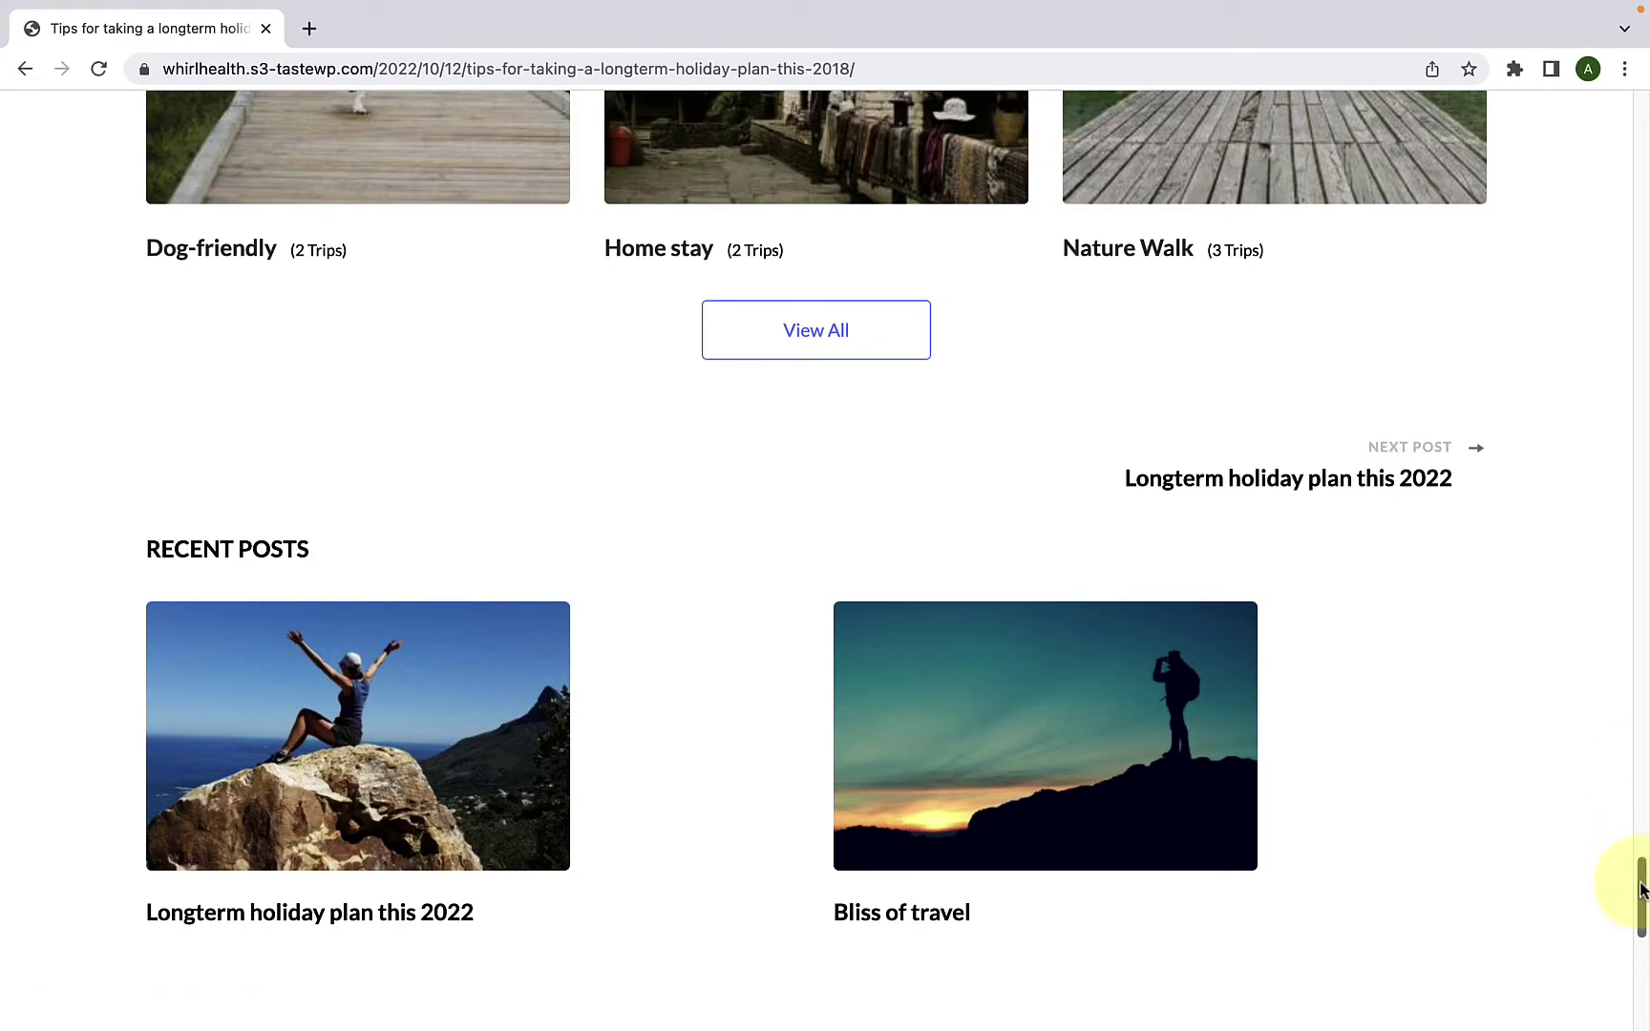
{"action": "left_click_drag", "start_coordinate": [1640, 884], "coordinate": [1644, 124]}
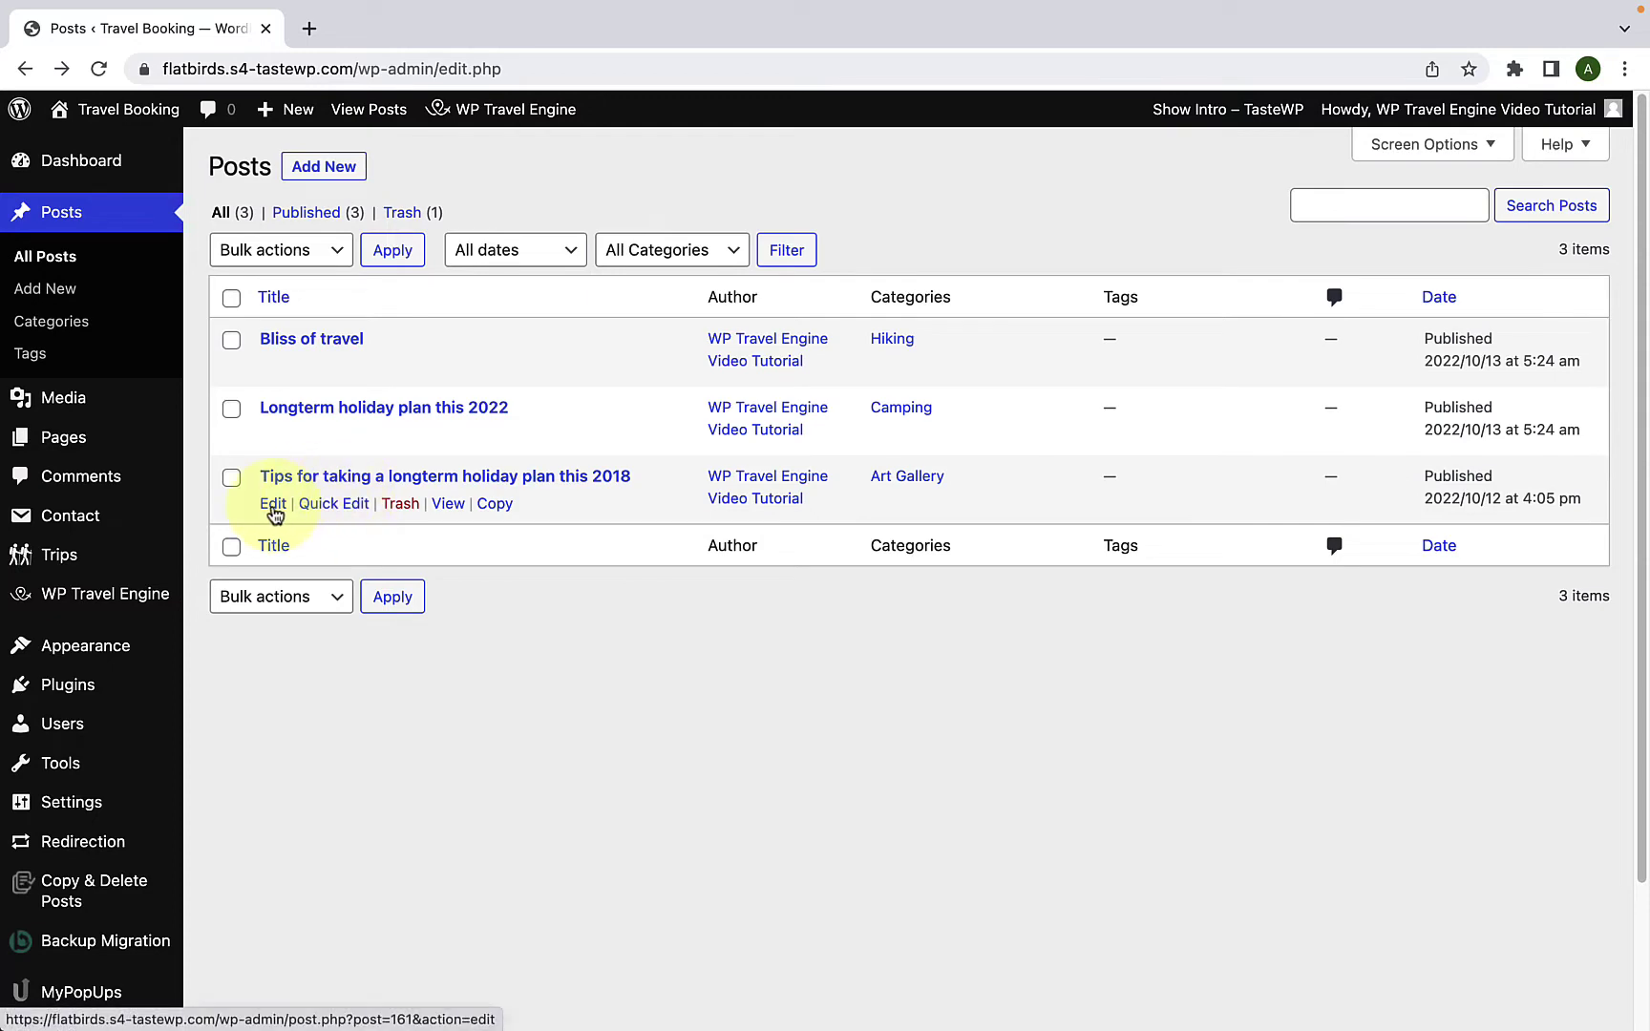
Step: Open the post "Tips for taking a longterm holiday plan this 2018" for editing and insert a Trips - WP Travel Engine block after its first paragraph
{"action": "left_click", "coordinate": [274, 504]}
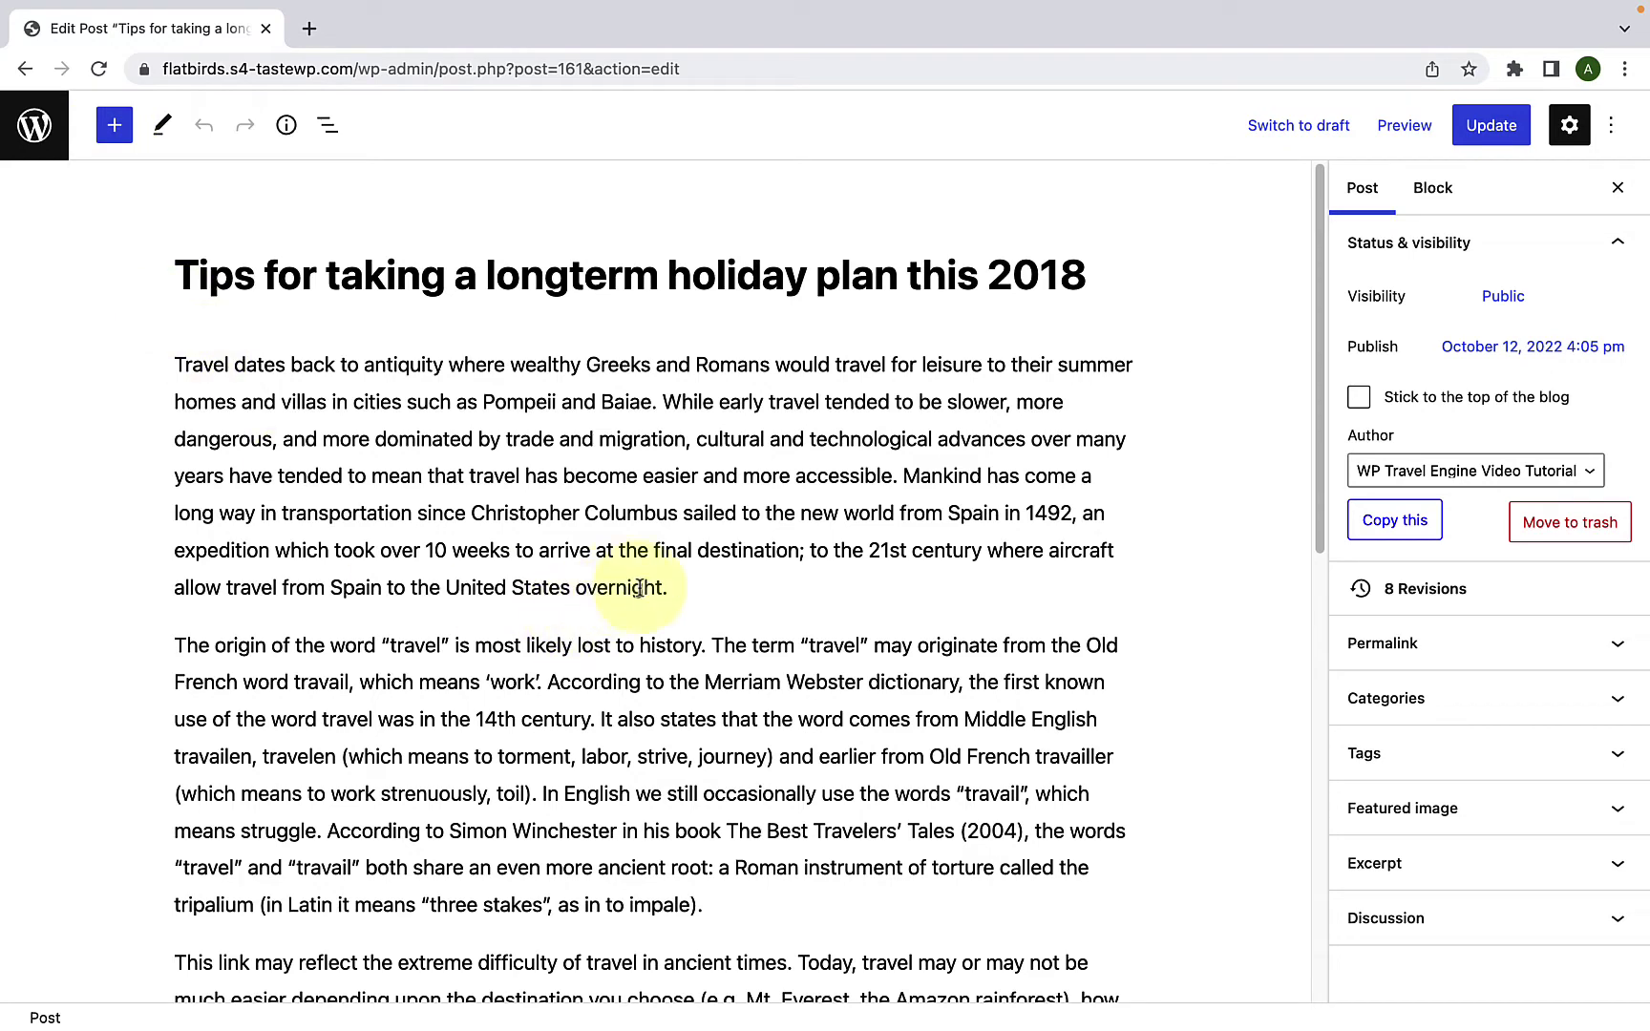
{"action": "left_click", "coordinate": [704, 598]}
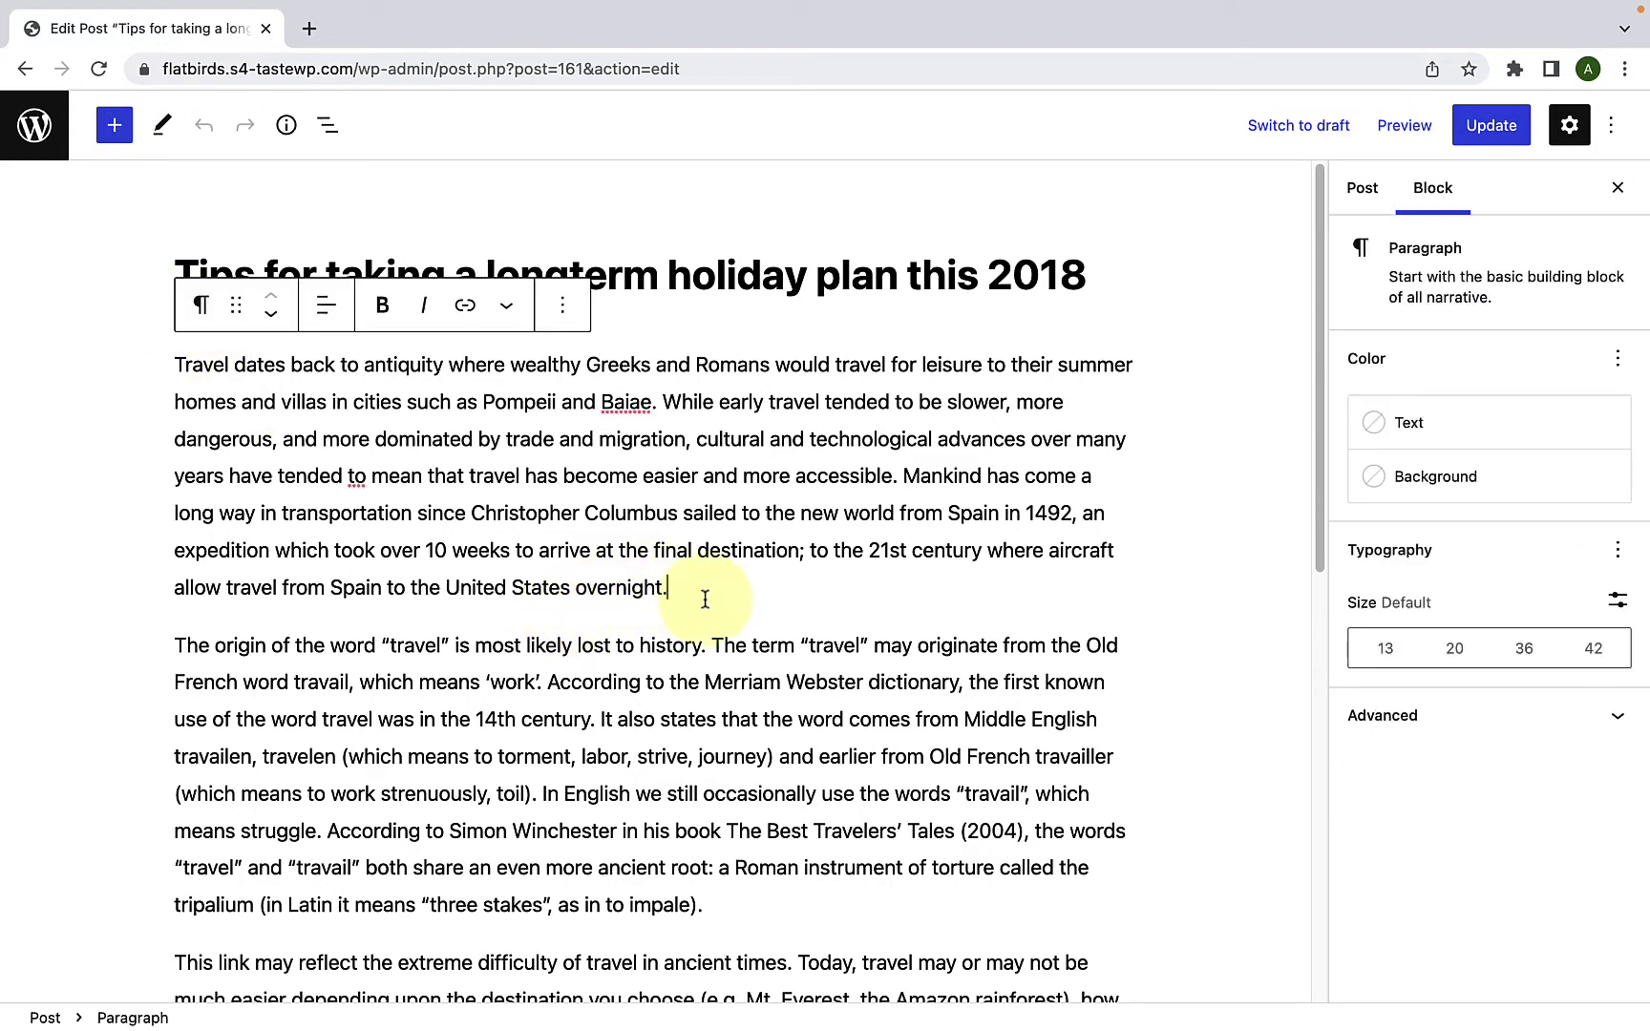
{"action": "key", "text": "Return"}
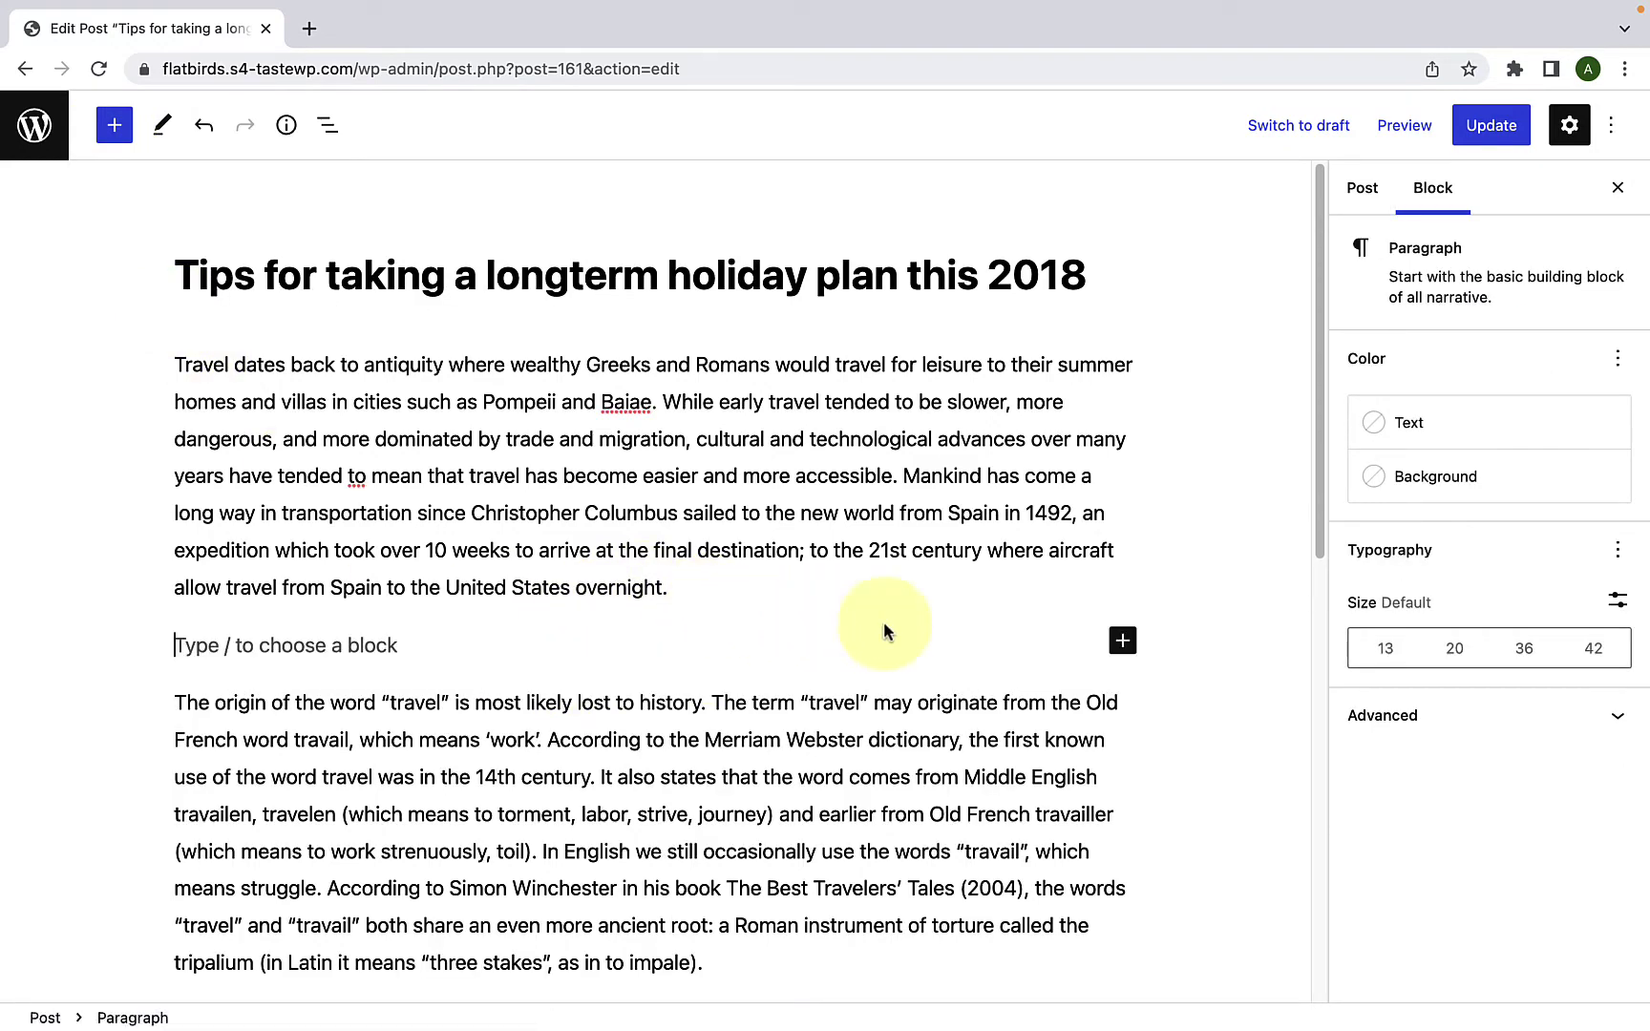
{"action": "left_click", "coordinate": [1124, 642]}
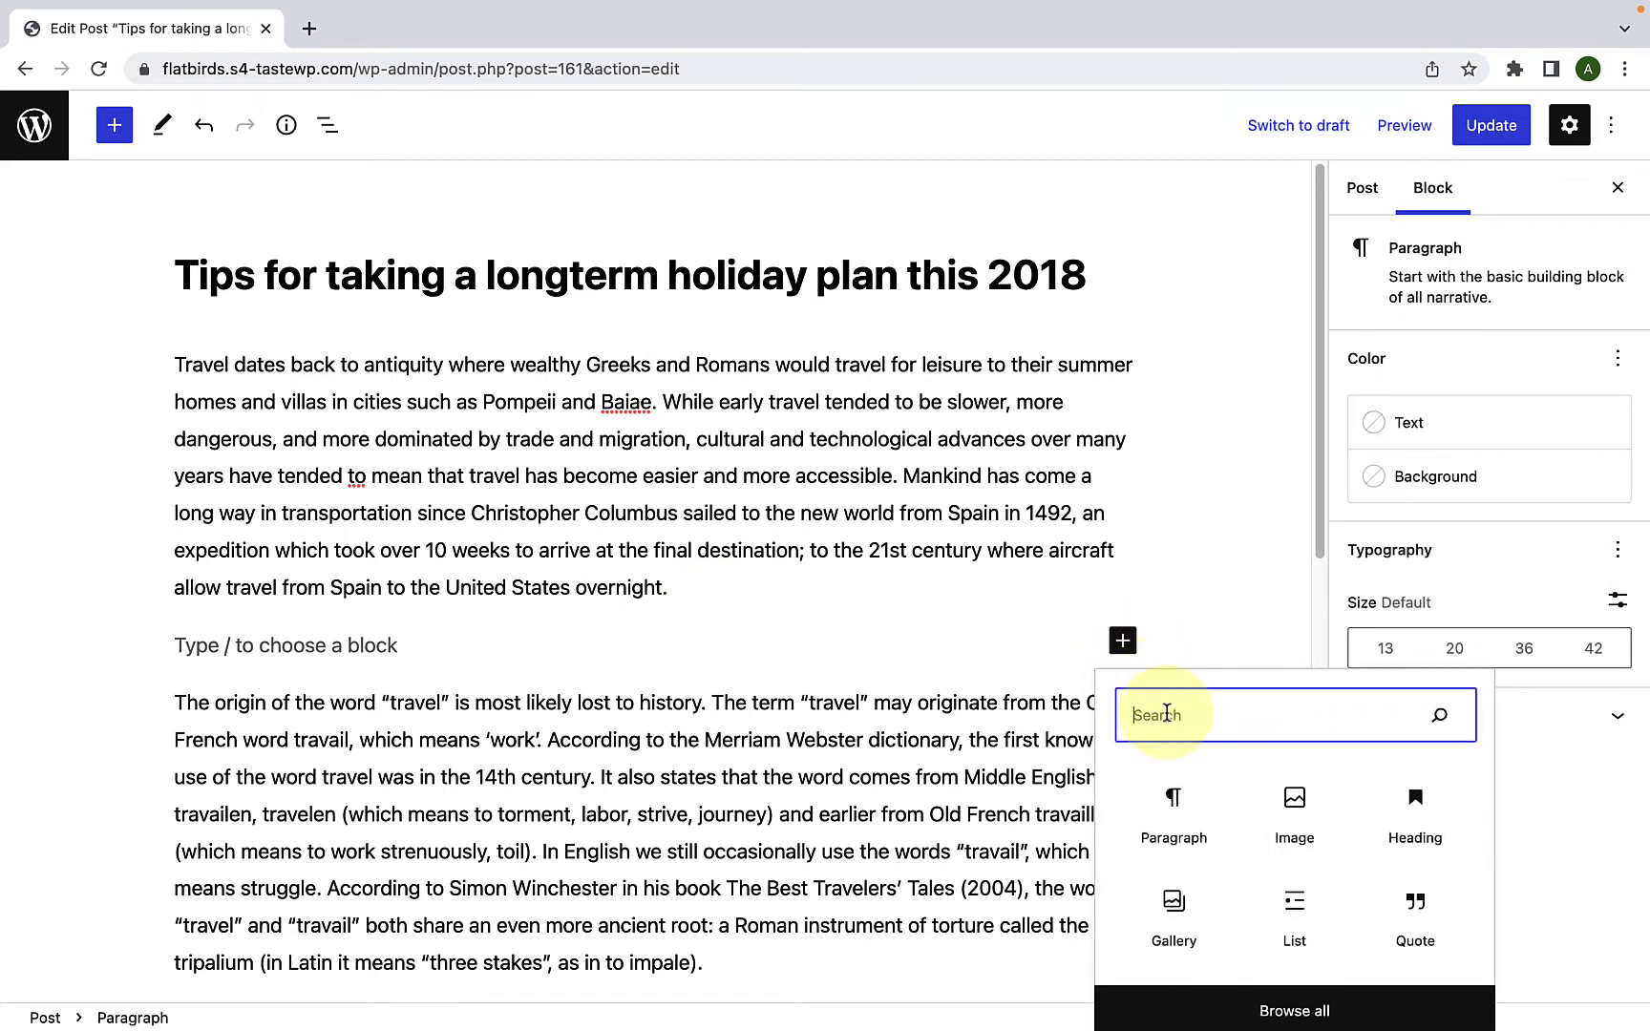
{"action": "type", "text": "wp"}
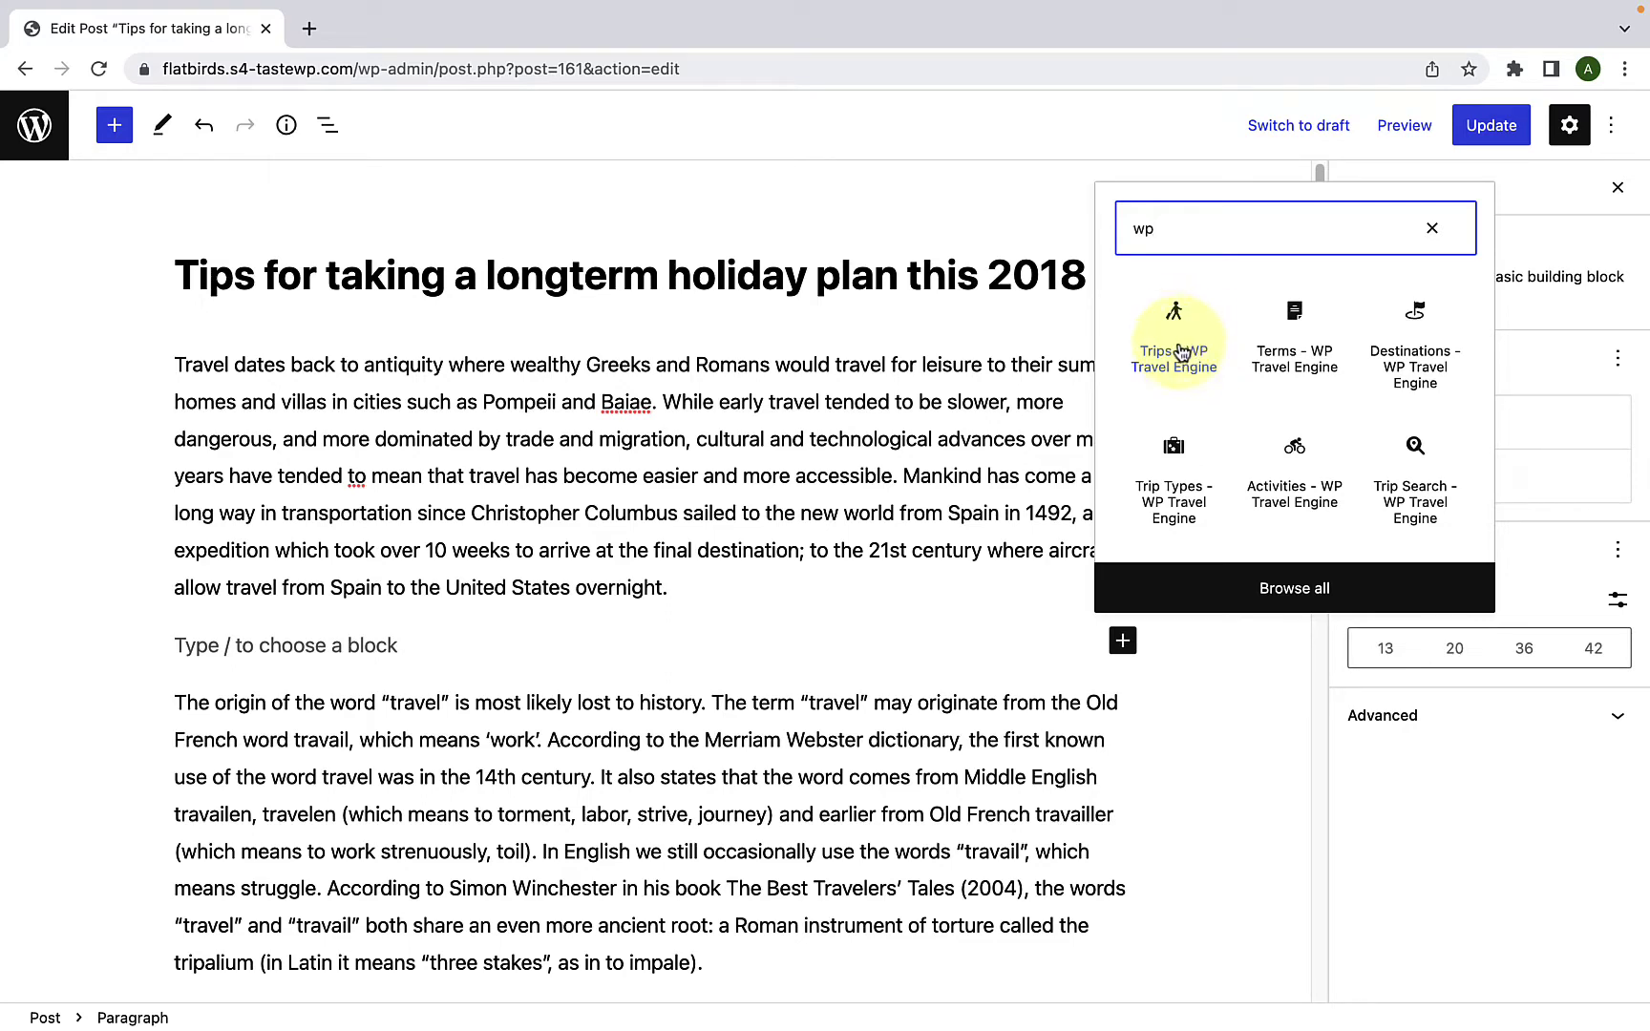
{"action": "left_click", "coordinate": [1189, 353]}
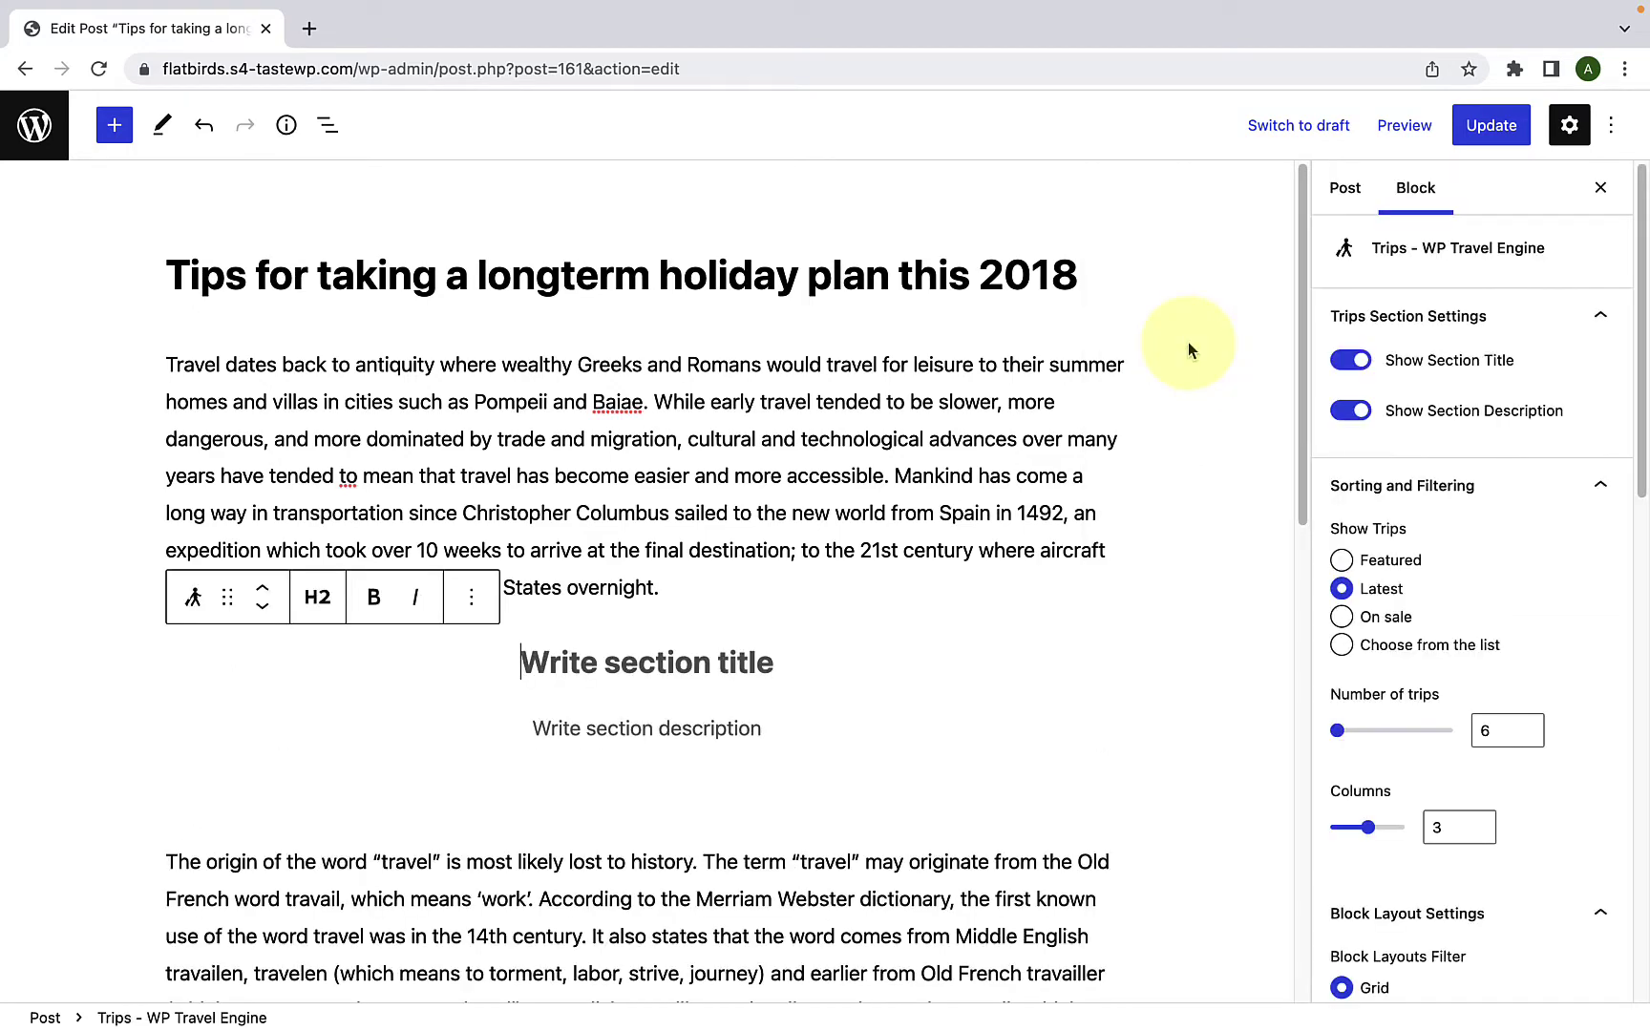
Step: Examine the inserted Trips block's card preview and its section, sorting and filtering, layout and trip display settings
{"action": "scroll", "coordinate": [947, 622], "scroll_direction": "down", "scroll_amount": 8}
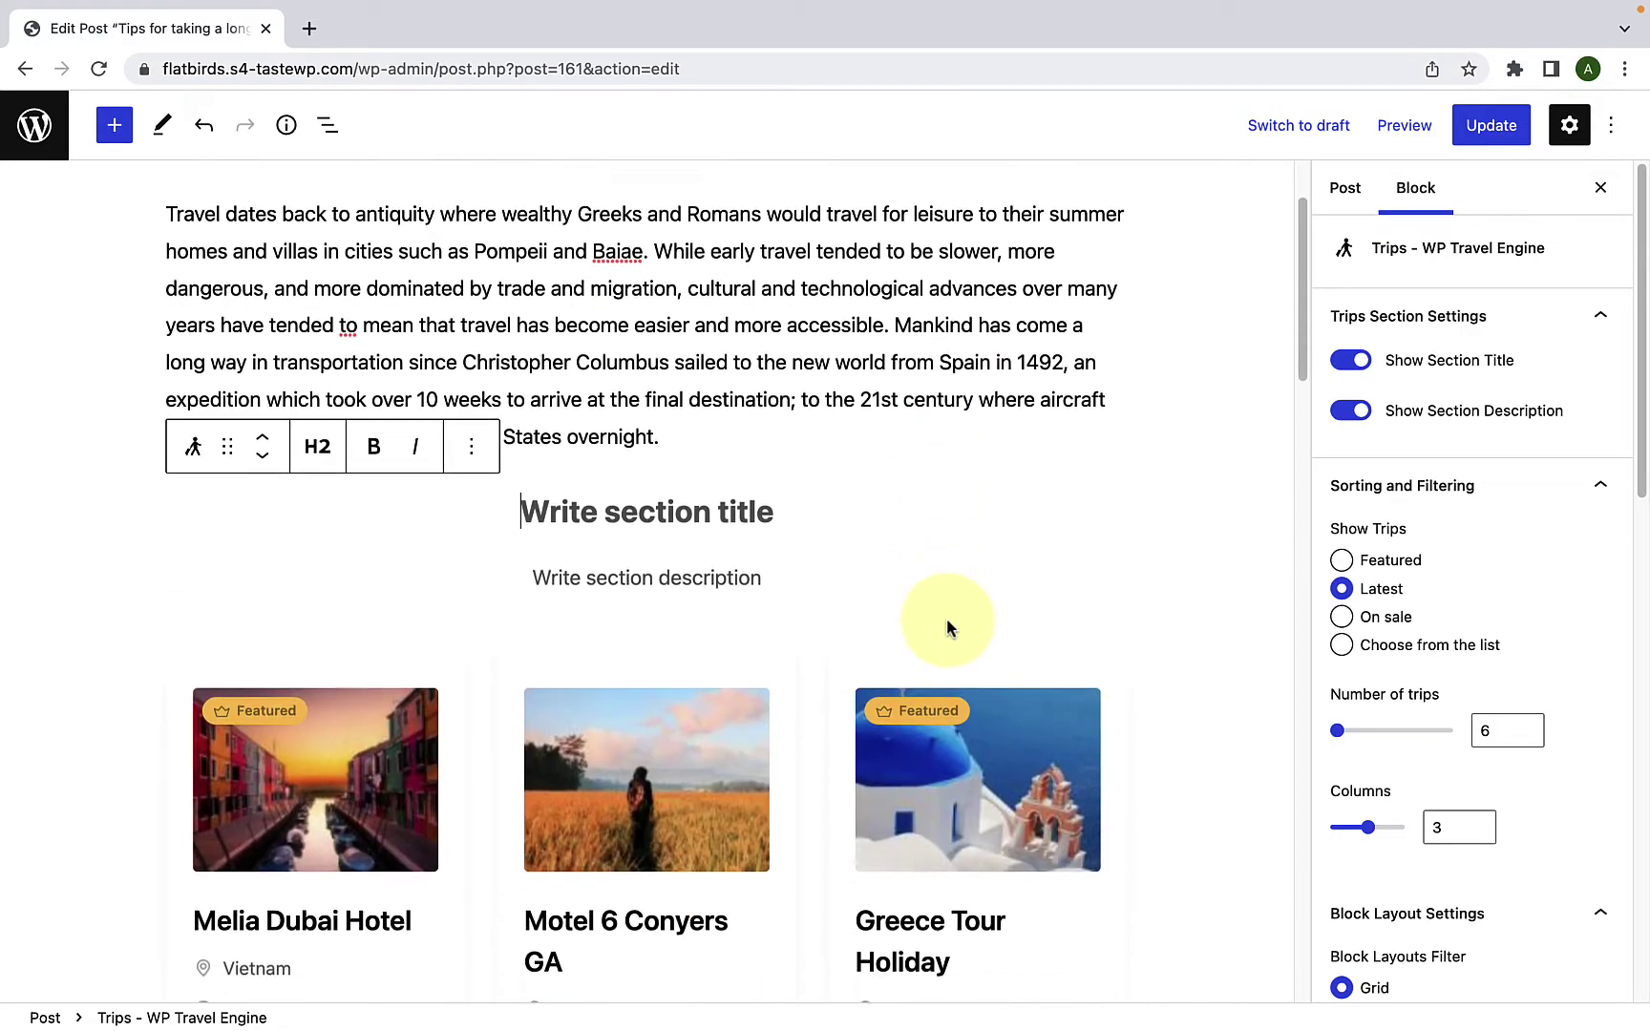
{"action": "scroll", "coordinate": [948, 622], "scroll_direction": "down", "scroll_amount": 3}
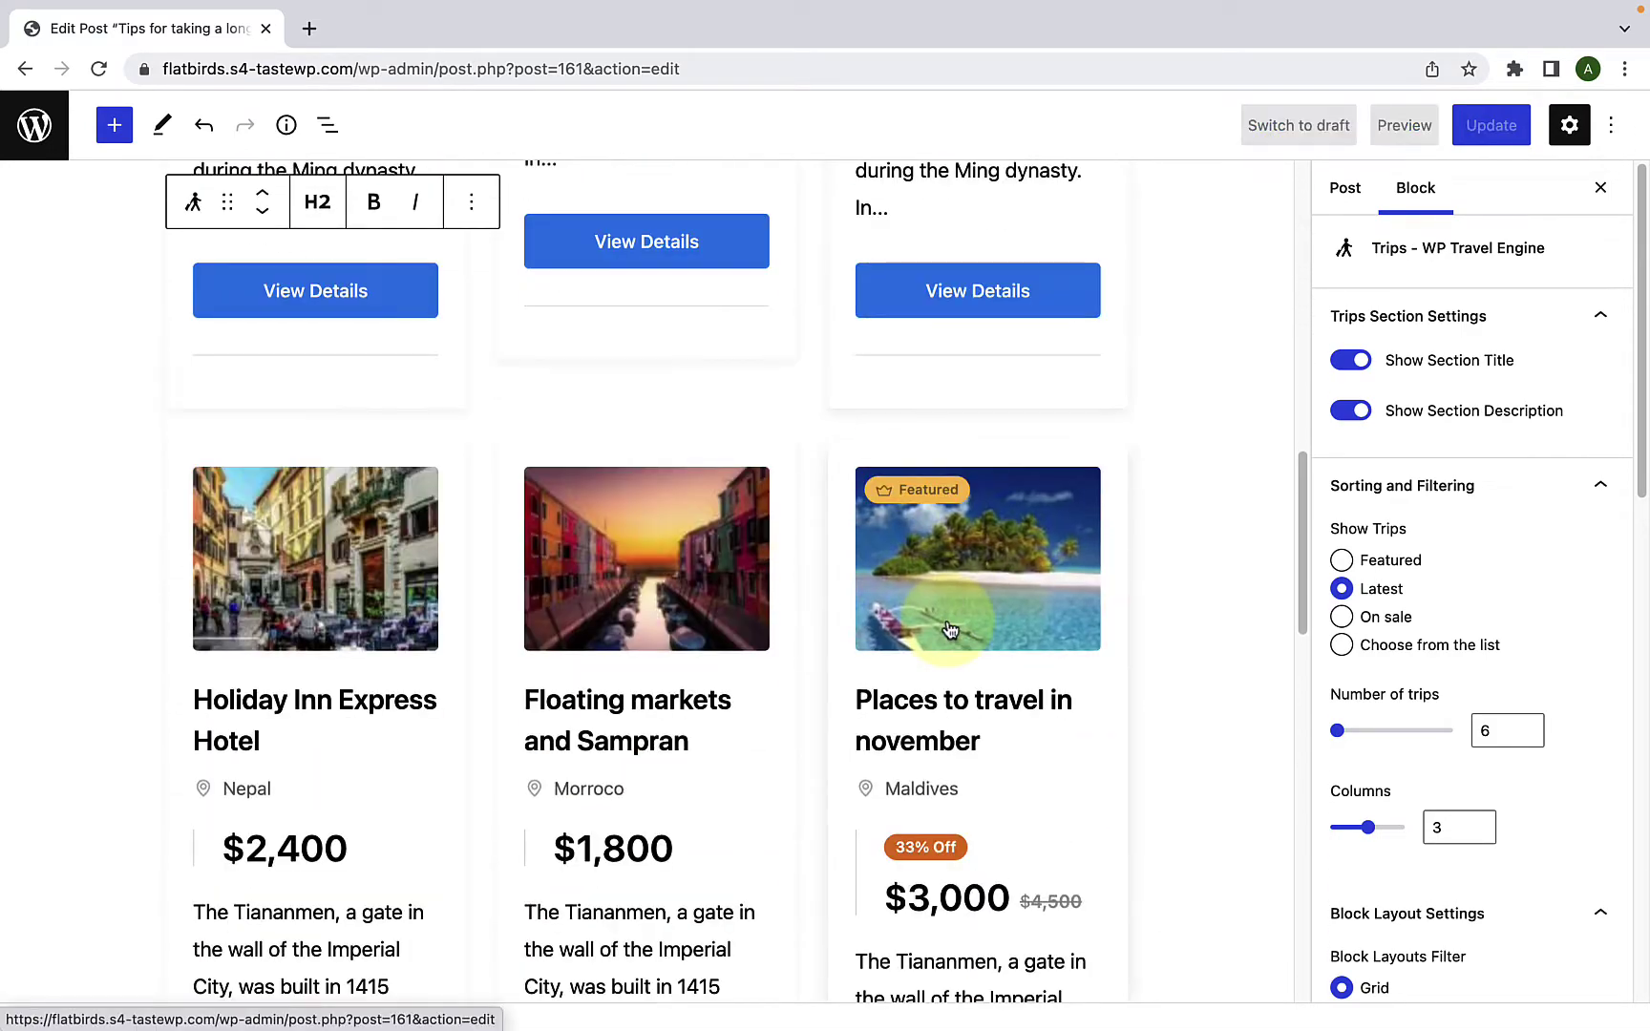
{"action": "scroll", "coordinate": [949, 626], "scroll_direction": "up", "scroll_amount": 10}
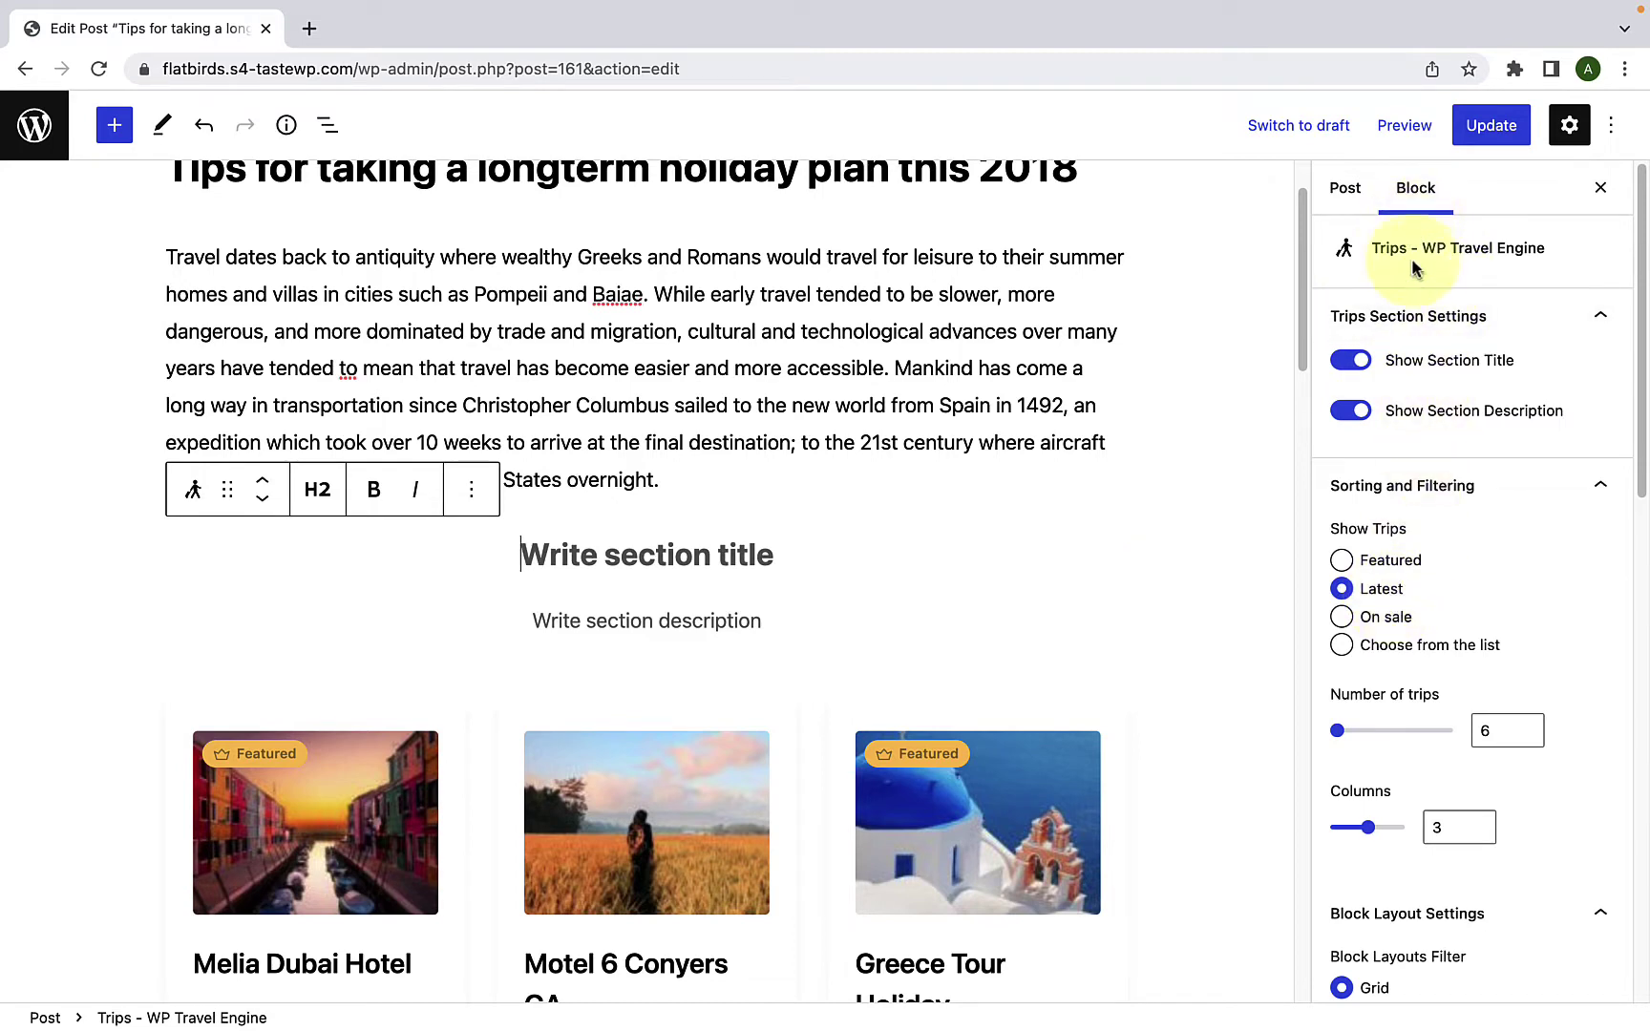
{"action": "scroll", "coordinate": [1390, 367], "scroll_direction": "down", "scroll_amount": 5}
{"action": "scroll", "coordinate": [1390, 366], "scroll_direction": "down", "scroll_amount": 1}
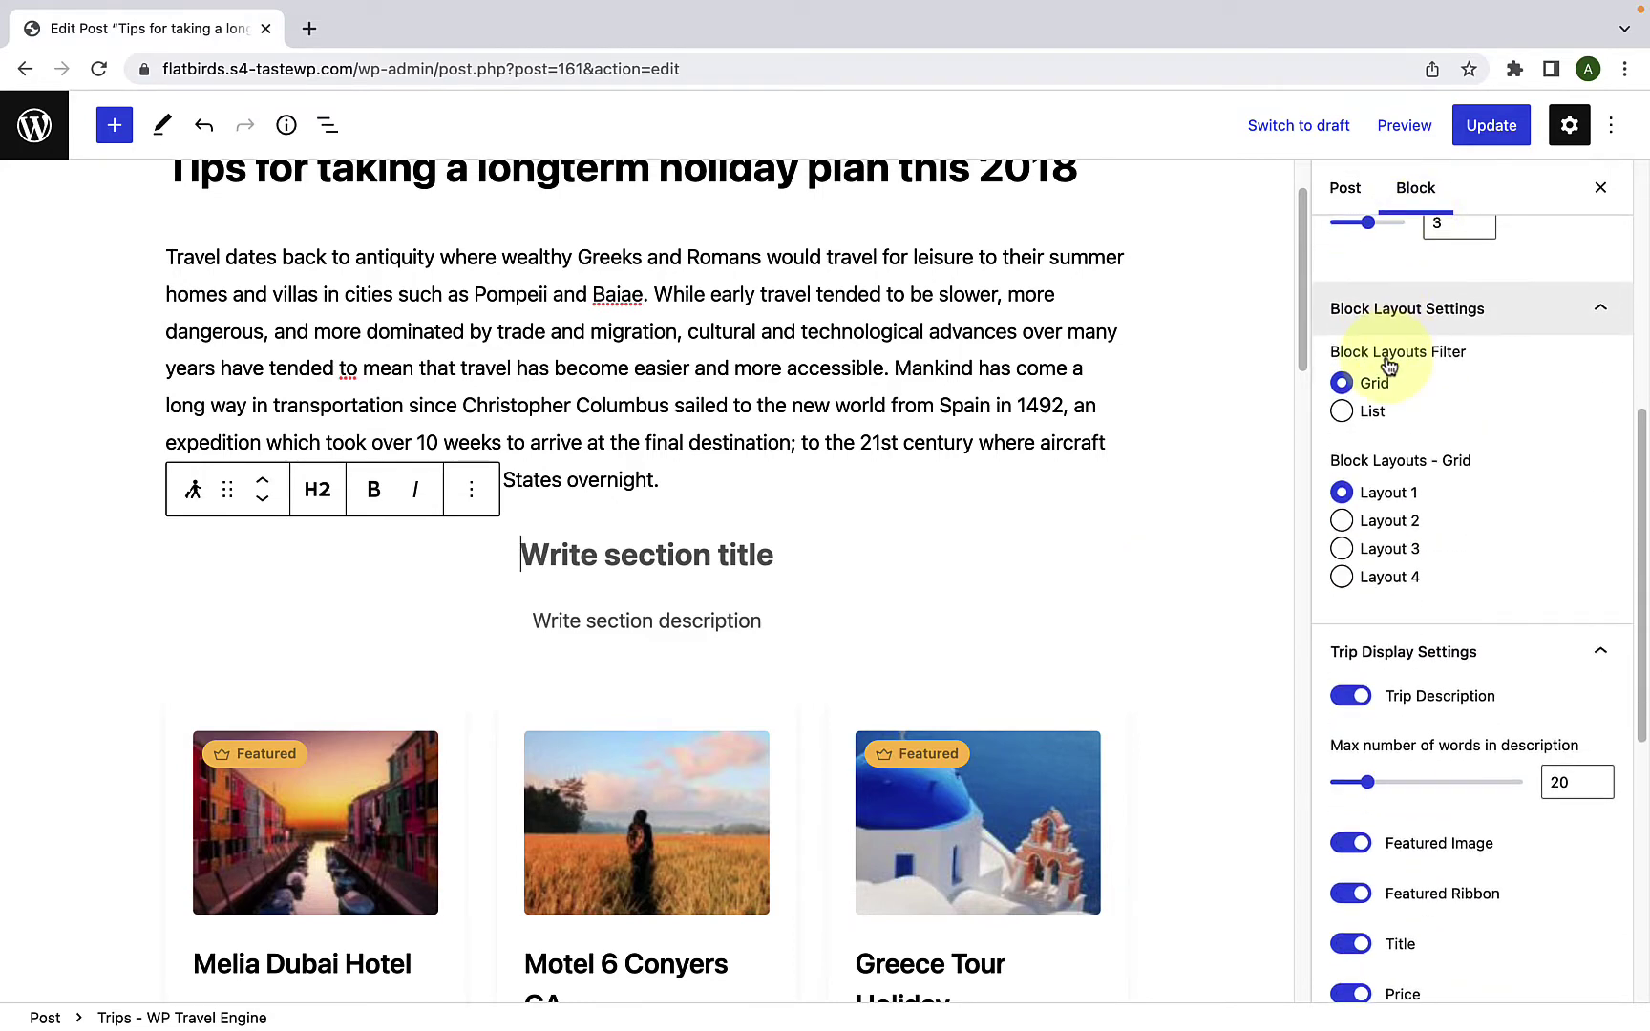
{"action": "scroll", "coordinate": [1384, 369], "scroll_direction": "up", "scroll_amount": 5}
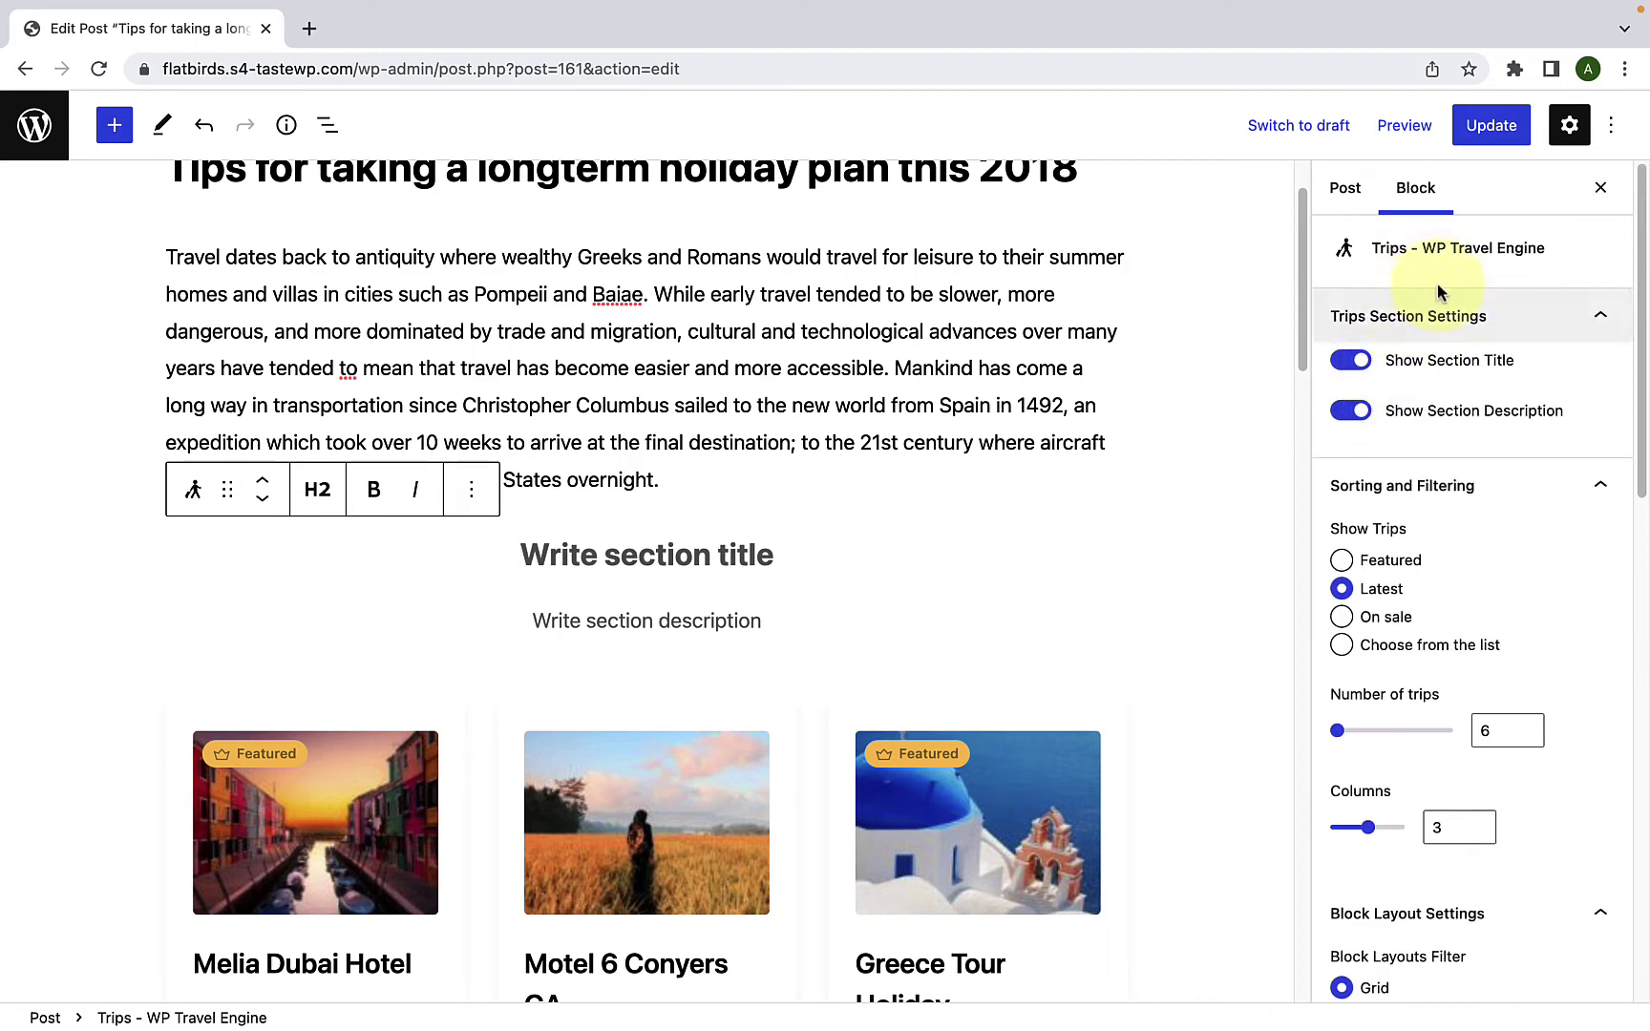
{"action": "left_click", "coordinate": [1242, 336]}
{"action": "scroll", "coordinate": [1093, 519], "scroll_direction": "down", "scroll_amount": 2}
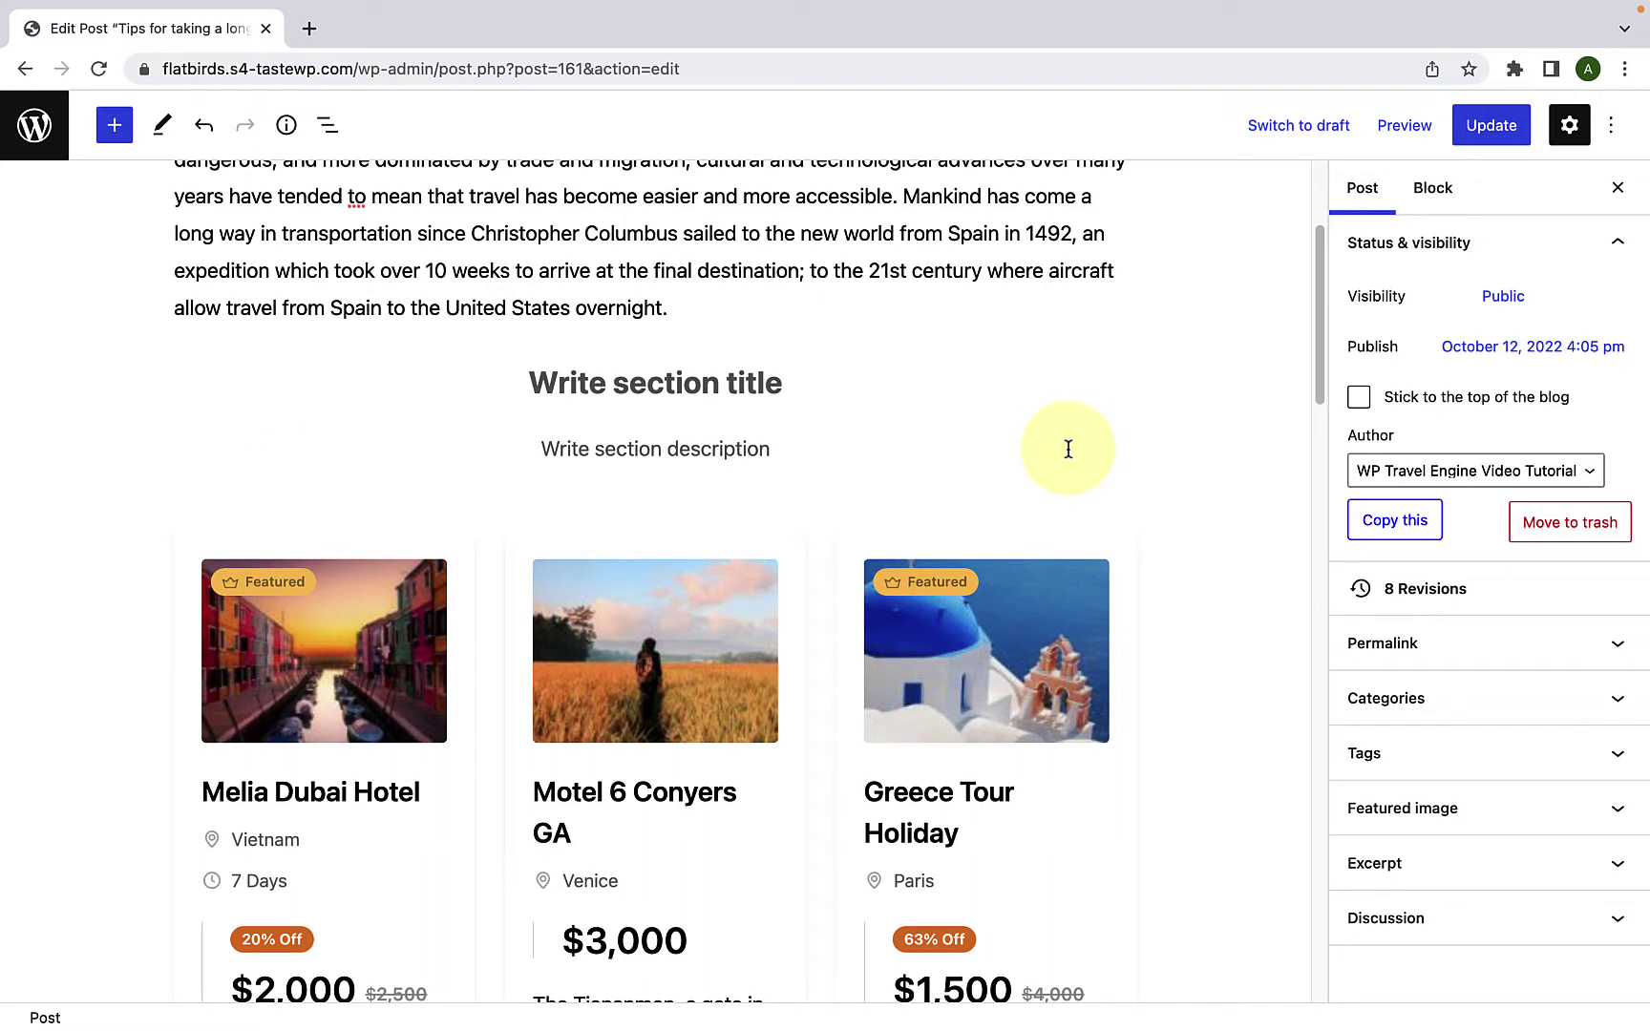
{"action": "left_click", "coordinate": [992, 424]}
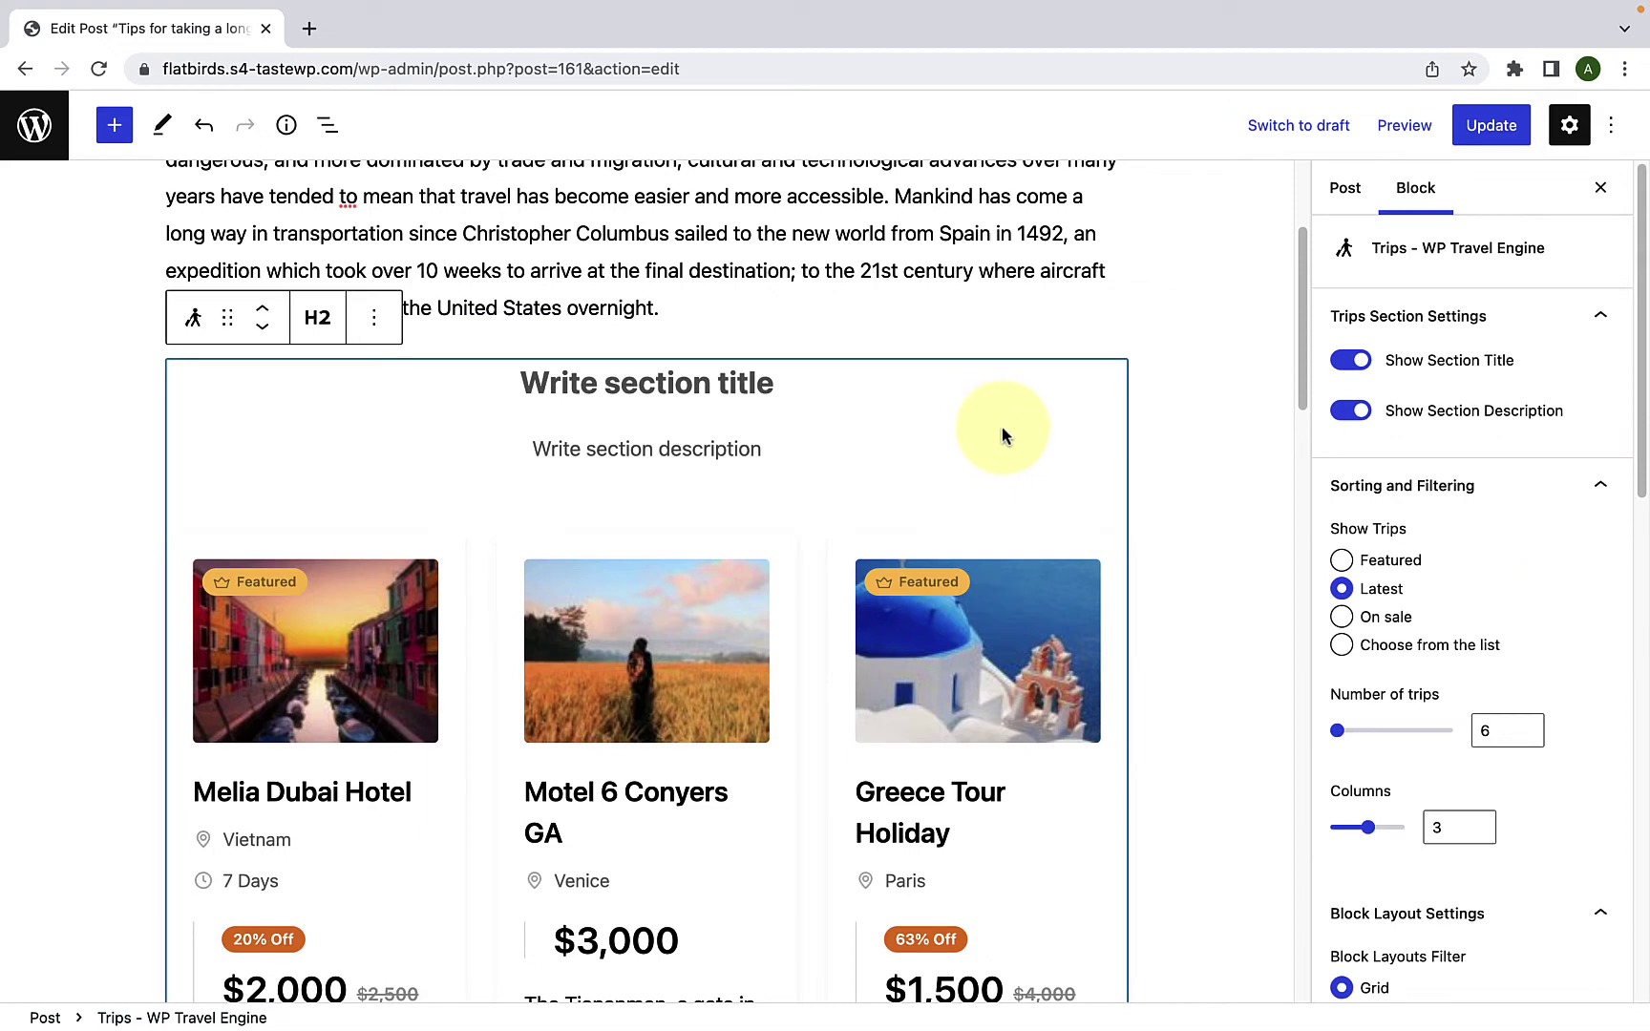
{"action": "scroll", "coordinate": [1430, 443], "scroll_direction": "down", "scroll_amount": 5}
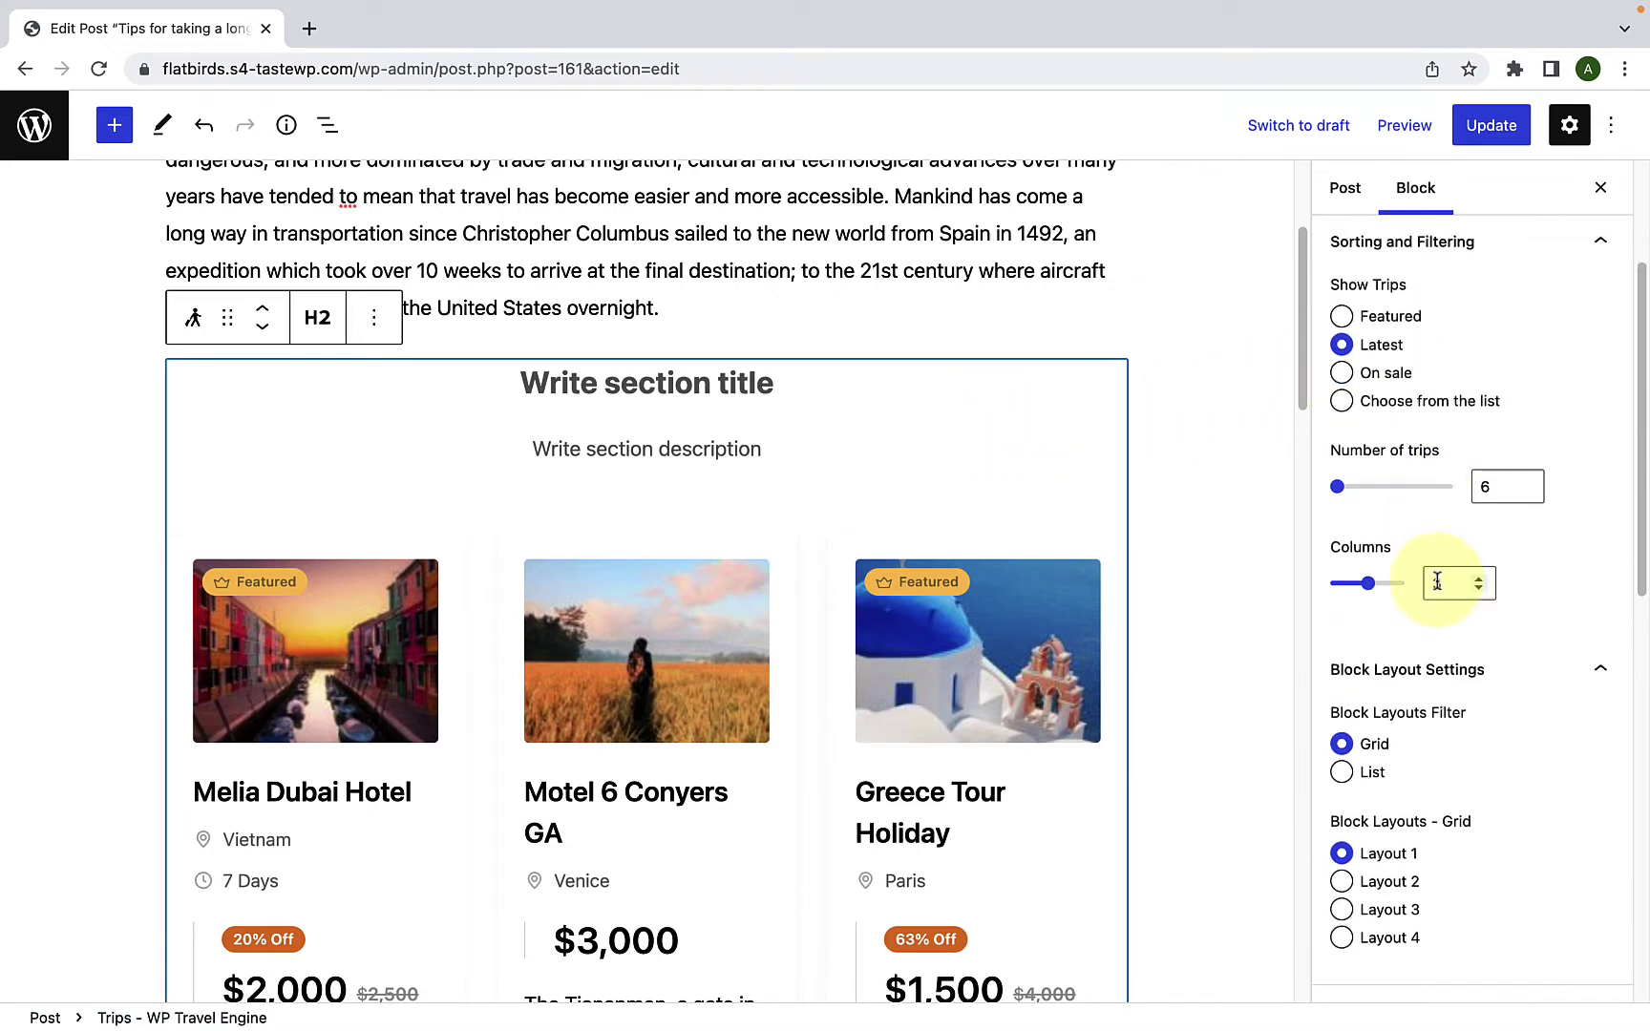
{"action": "scroll", "coordinate": [1435, 578], "scroll_direction": "up", "scroll_amount": 5}
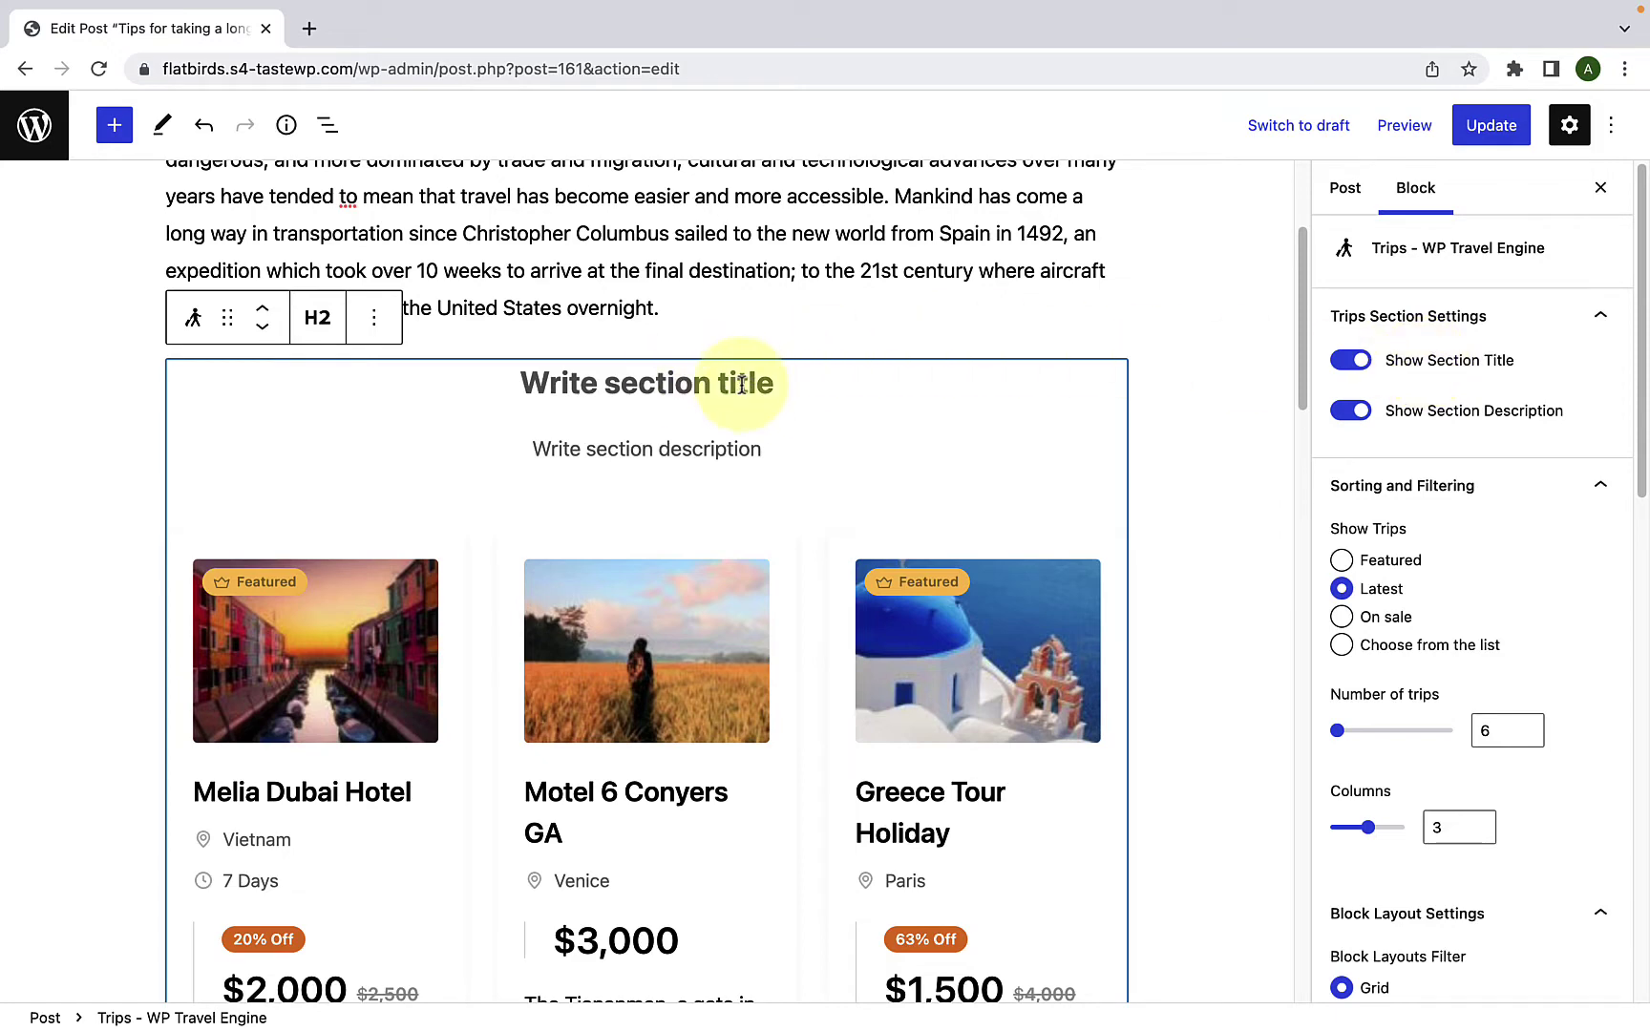
Step: Toggle the Trips block's section title off and back on, and hide its section description
{"action": "left_click", "coordinate": [1342, 365]}
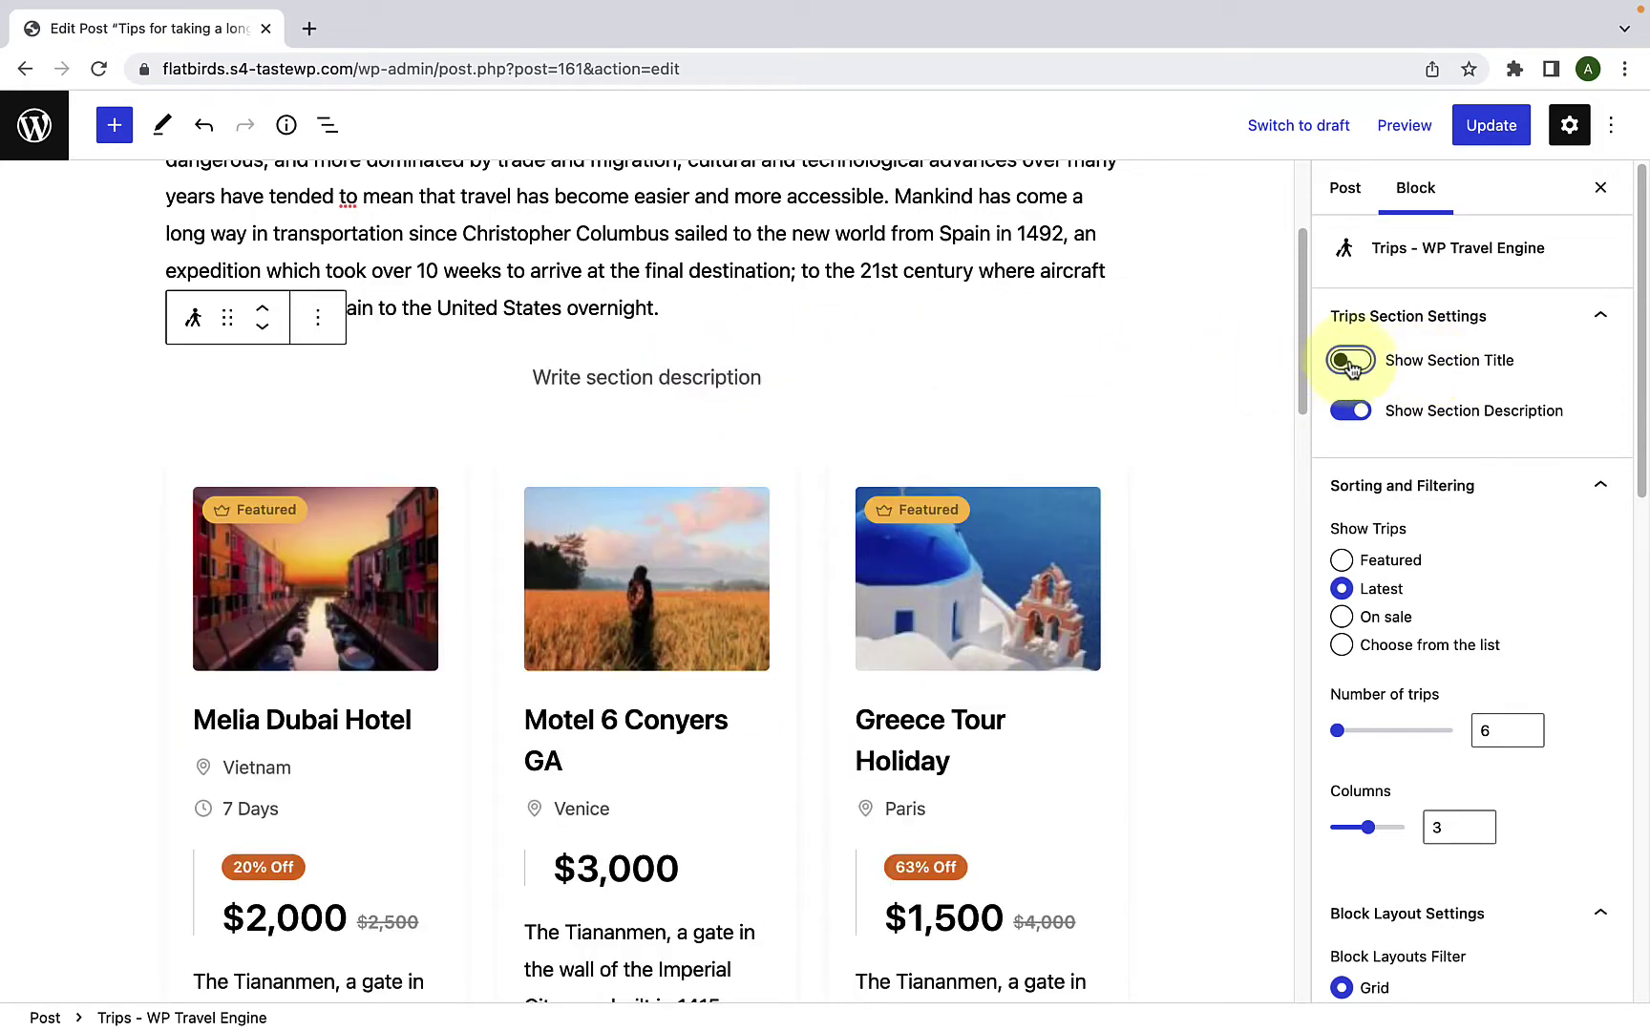
{"action": "left_click", "coordinate": [1350, 362]}
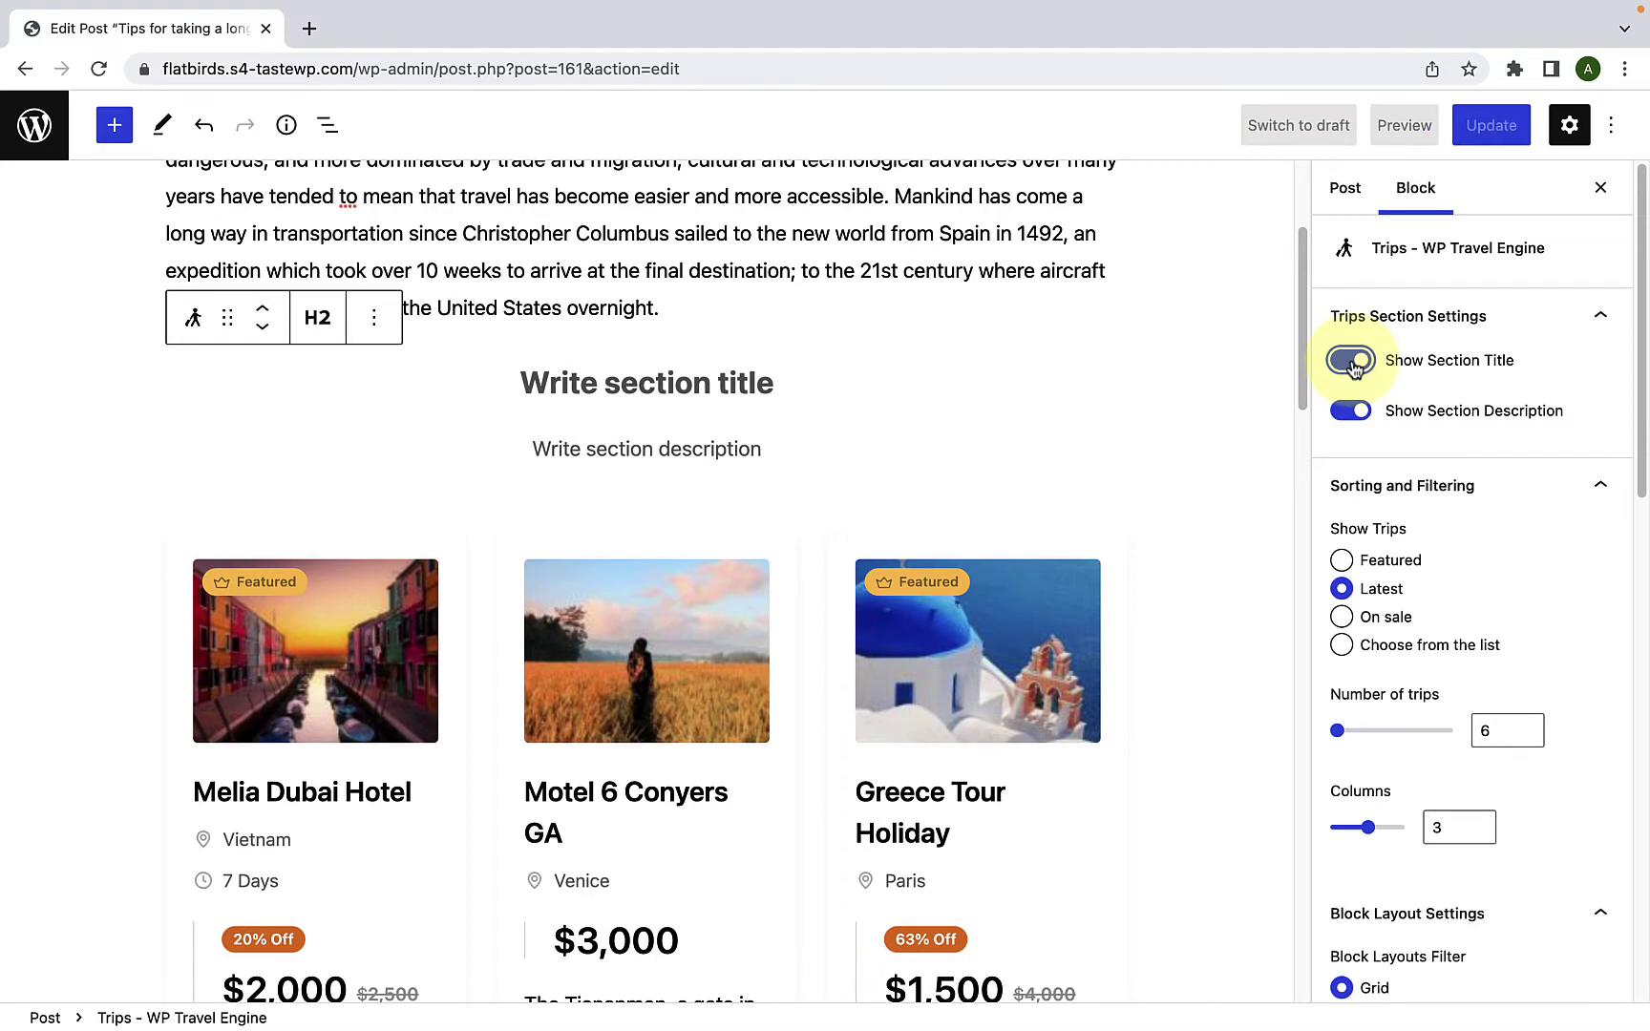
{"action": "left_click", "coordinate": [1349, 412]}
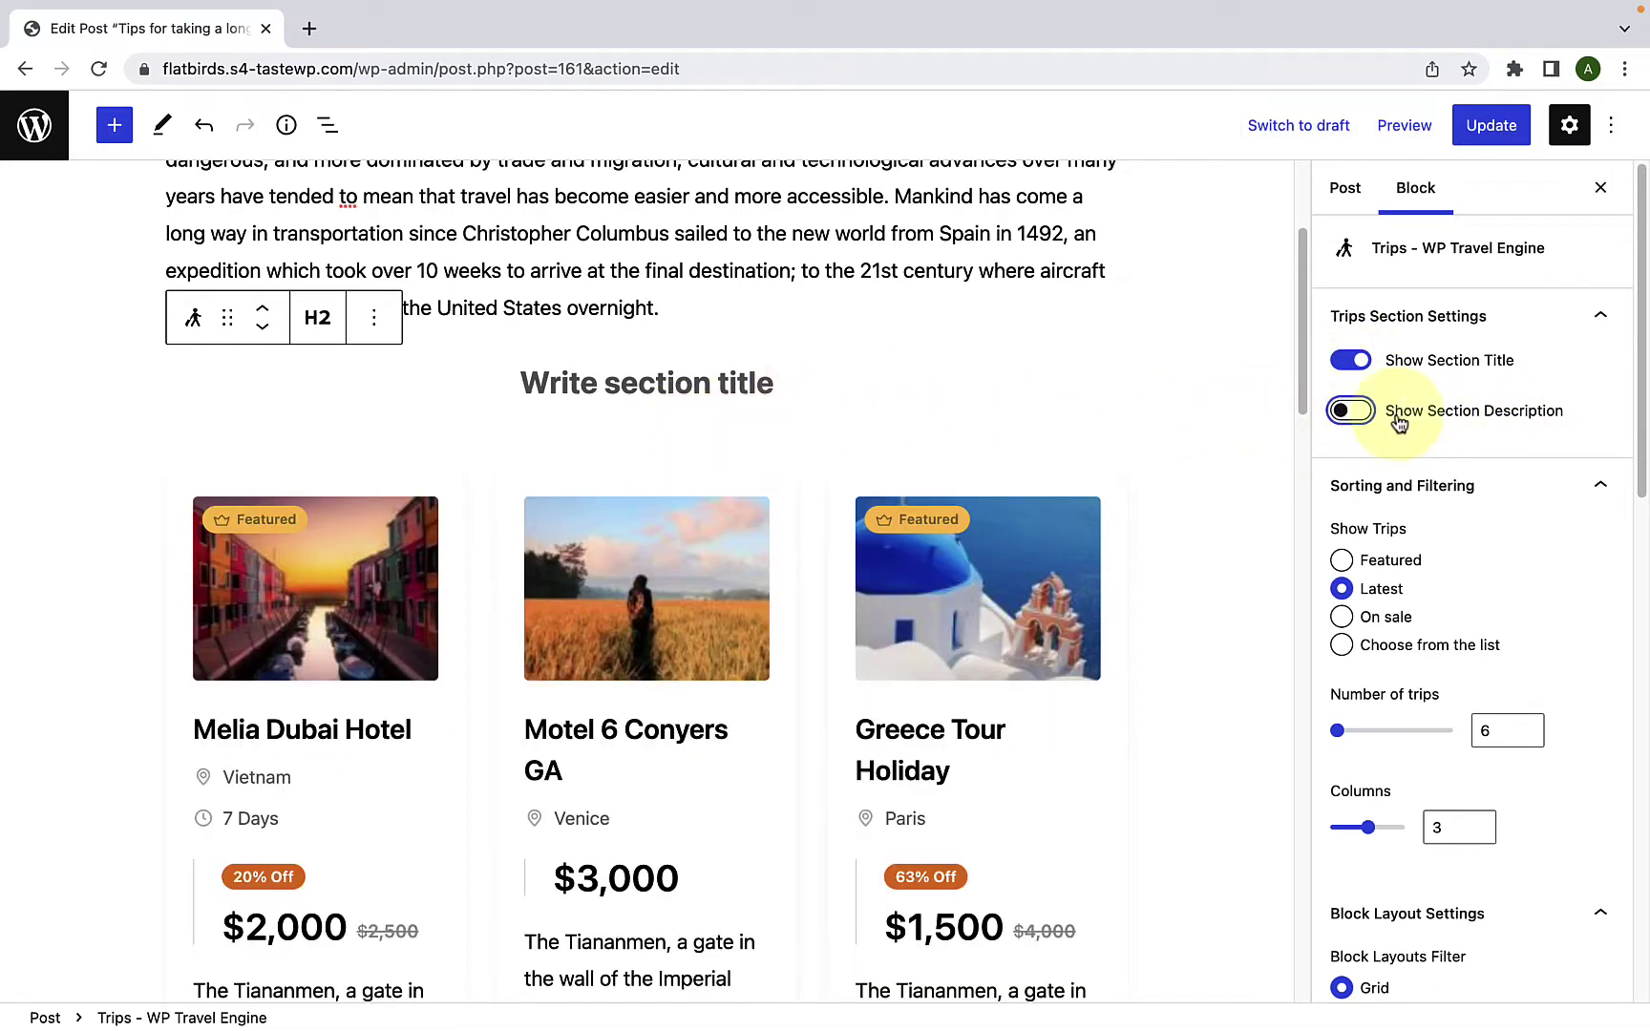
{"action": "left_click", "coordinate": [1350, 410]}
{"action": "left_click", "coordinate": [1368, 415]}
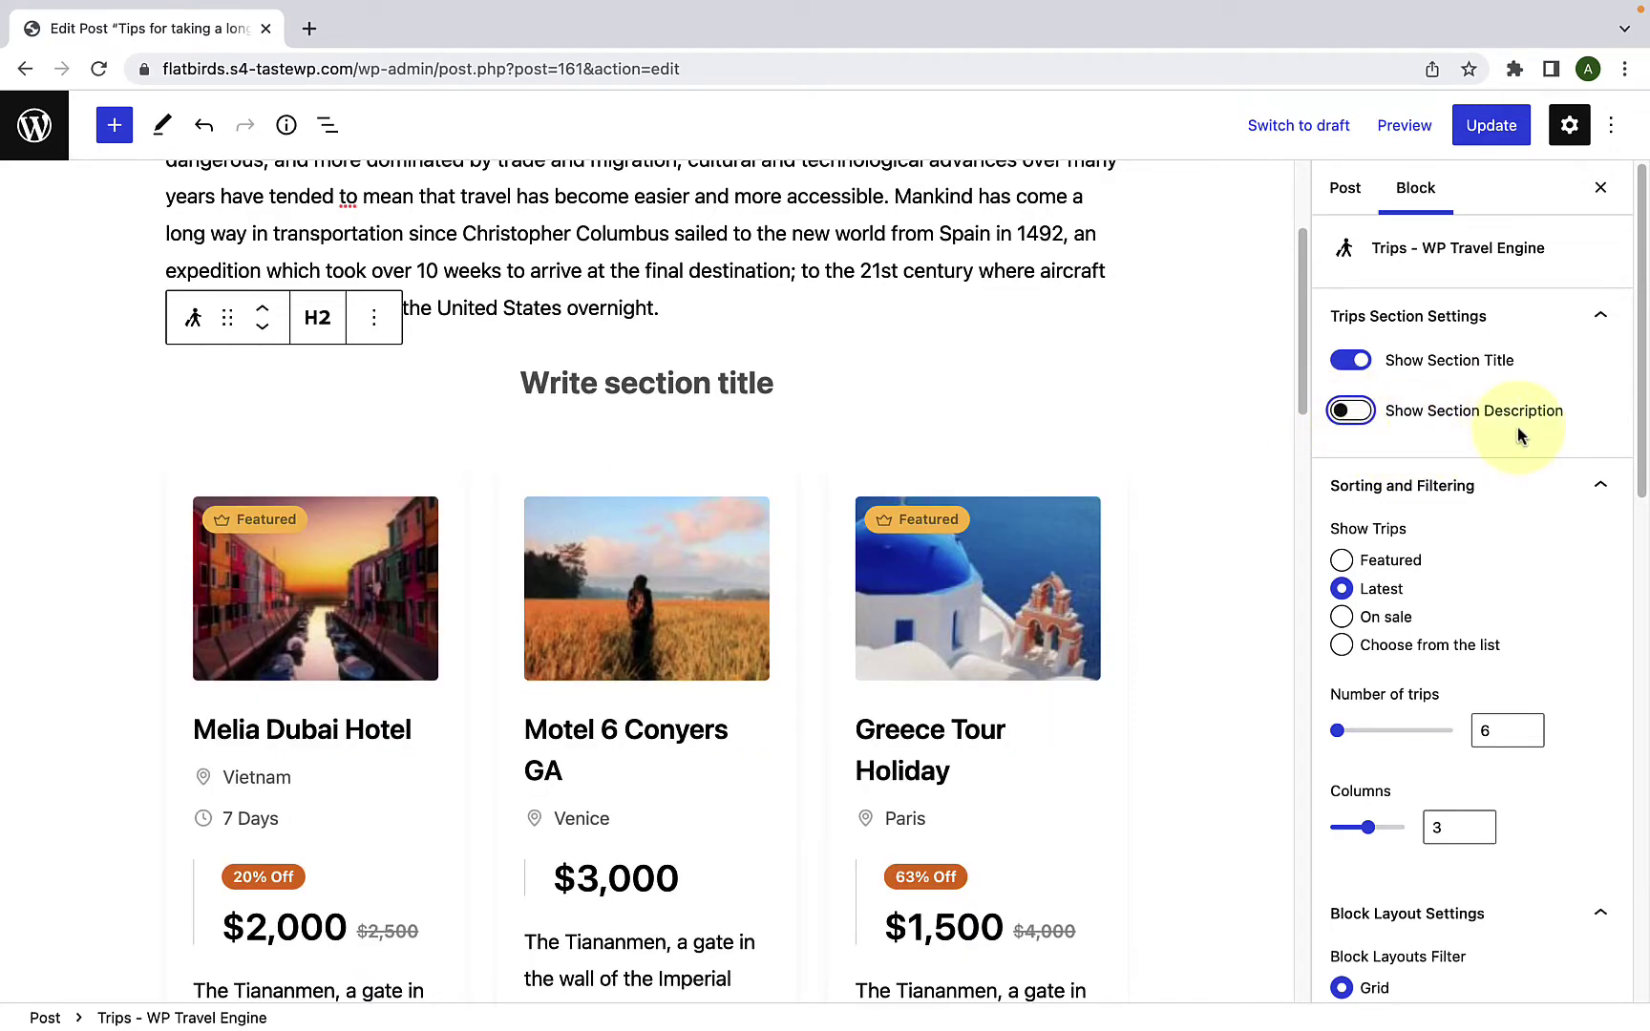
Step: Enter "Top Trips 2022" as the Trips block's section title
{"action": "left_click", "coordinate": [681, 380]}
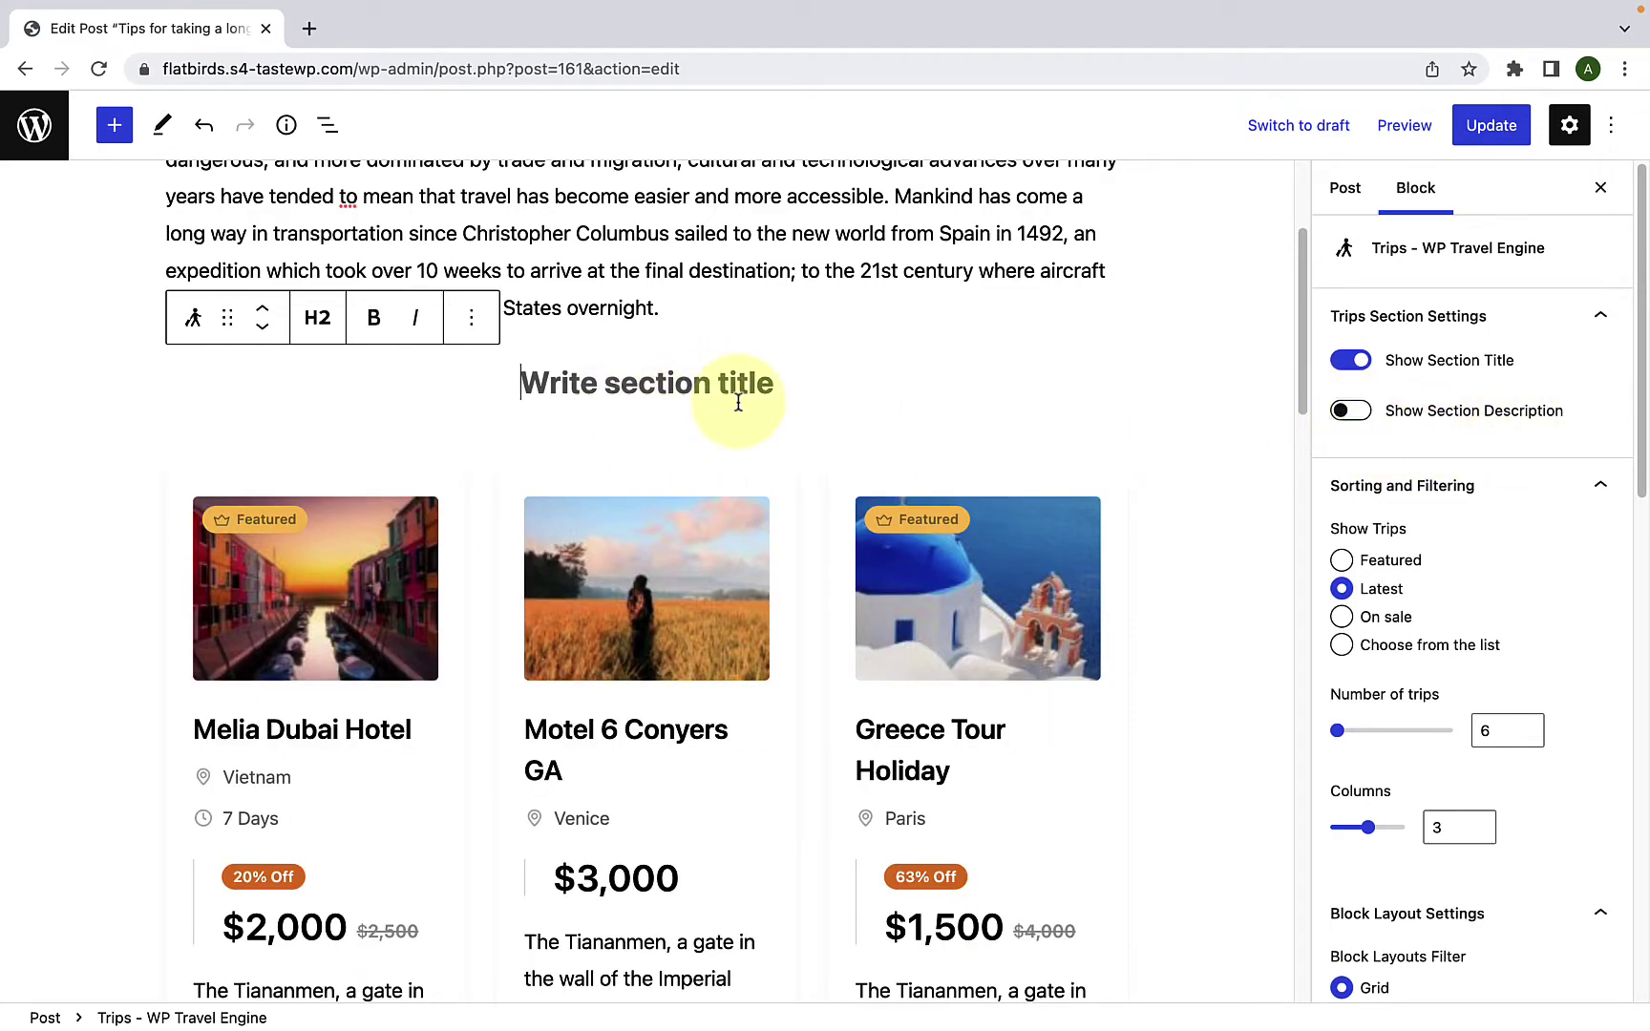
{"action": "type", "text": "Top T"}
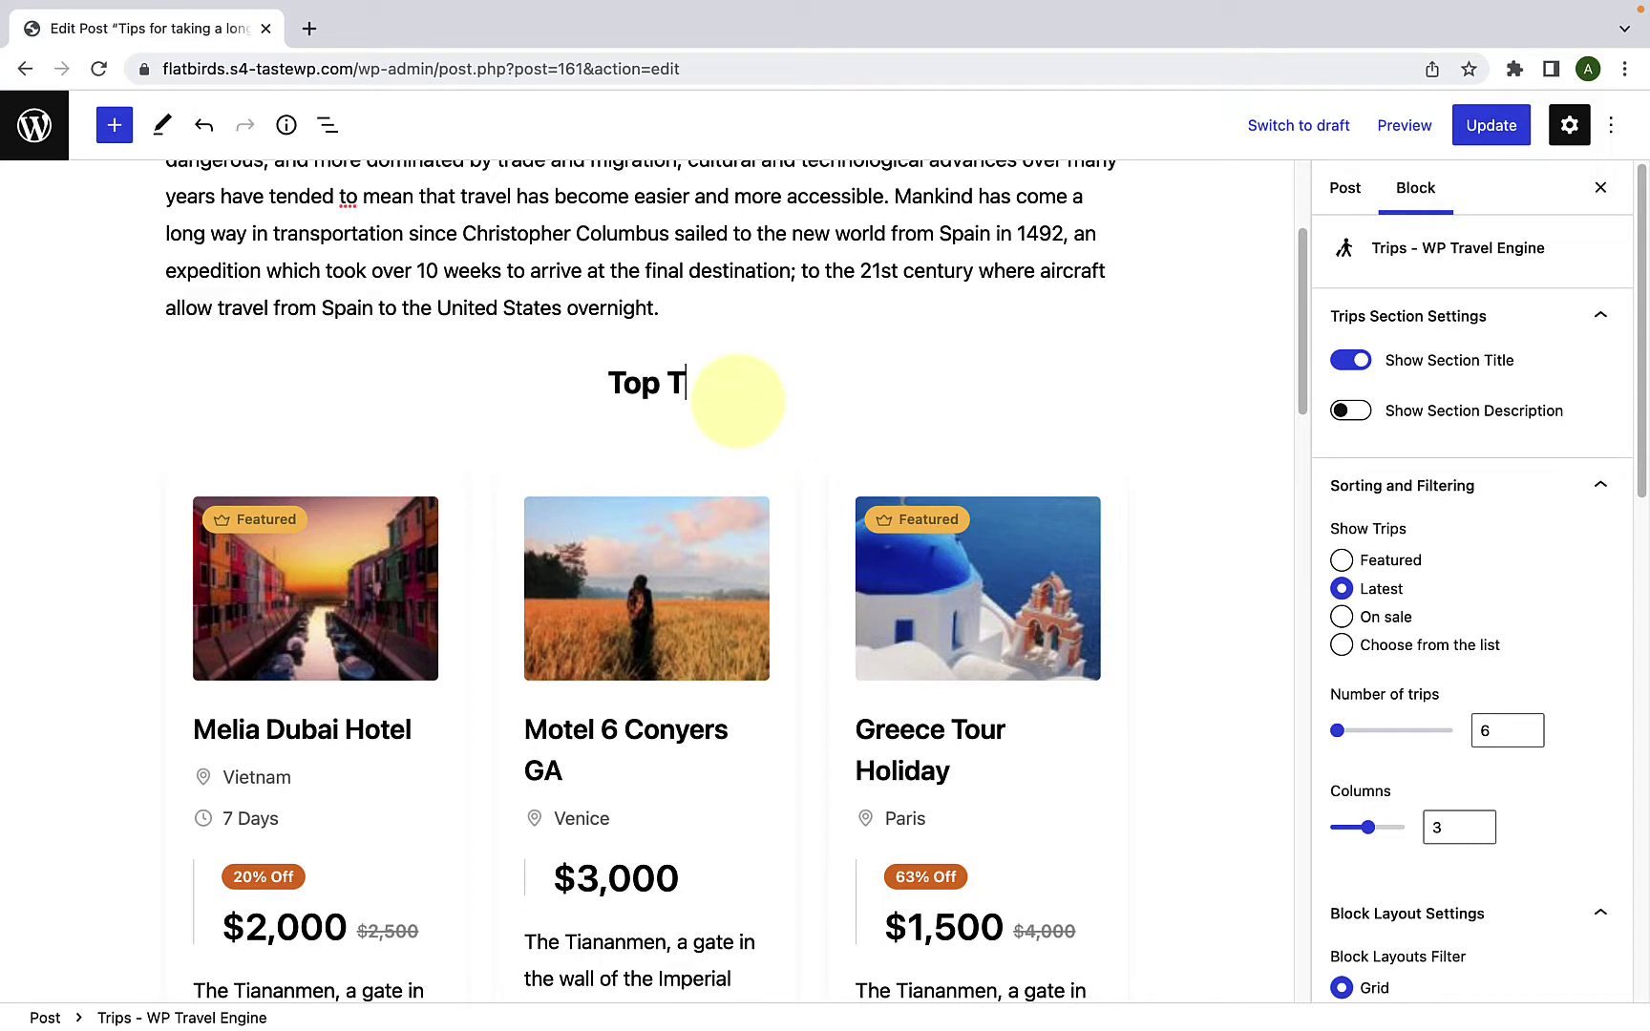
{"action": "type", "text": "rips 2022"}
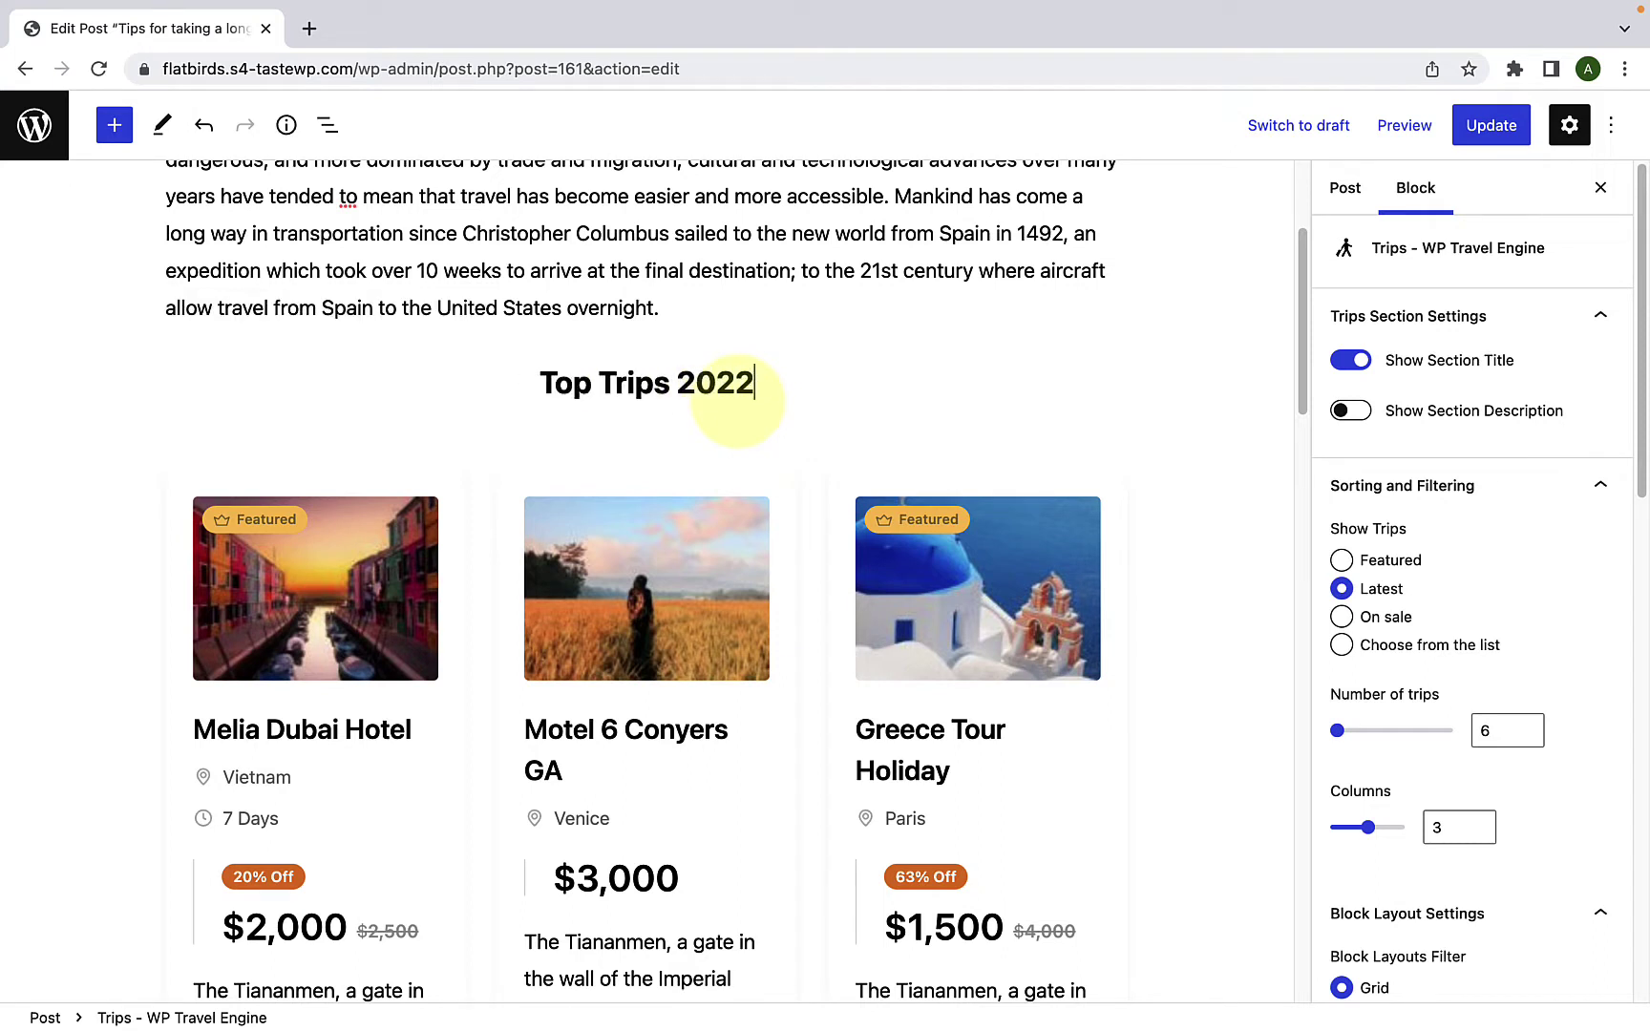
Step: Try the Featured filter for the trips shown in the block and review the resulting trip cards
{"action": "scroll", "coordinate": [1355, 516], "scroll_direction": "down", "scroll_amount": 1}
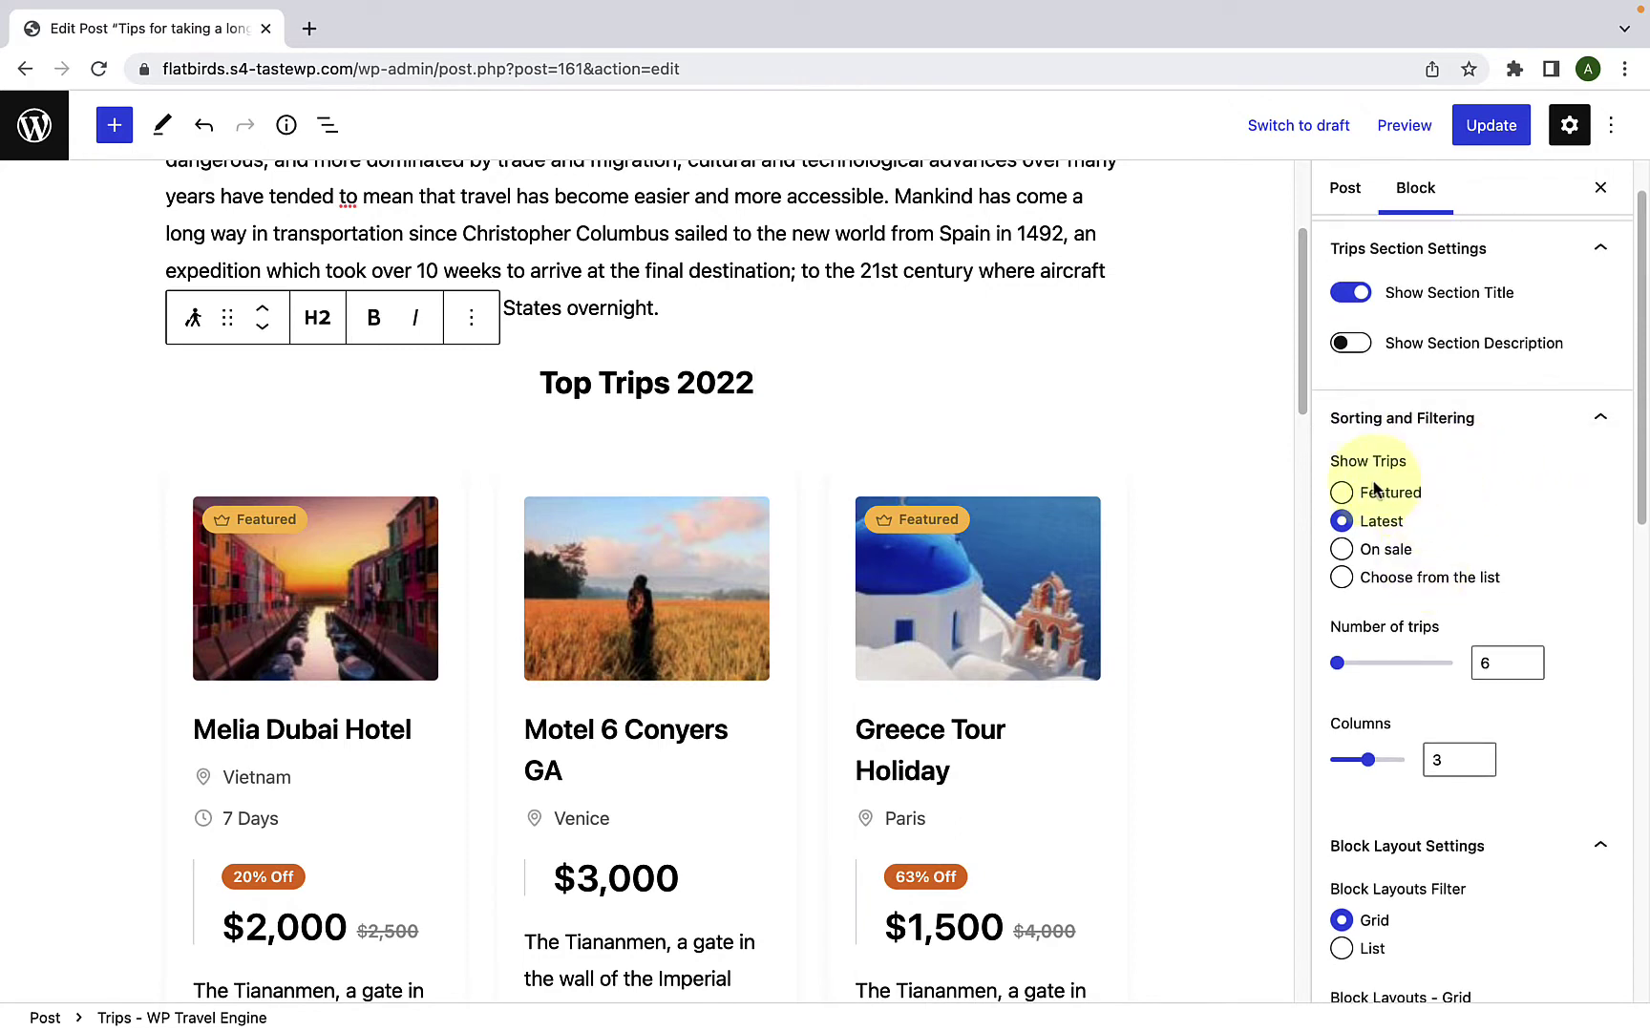
{"action": "scroll", "coordinate": [1212, 535], "scroll_direction": "down", "scroll_amount": 4}
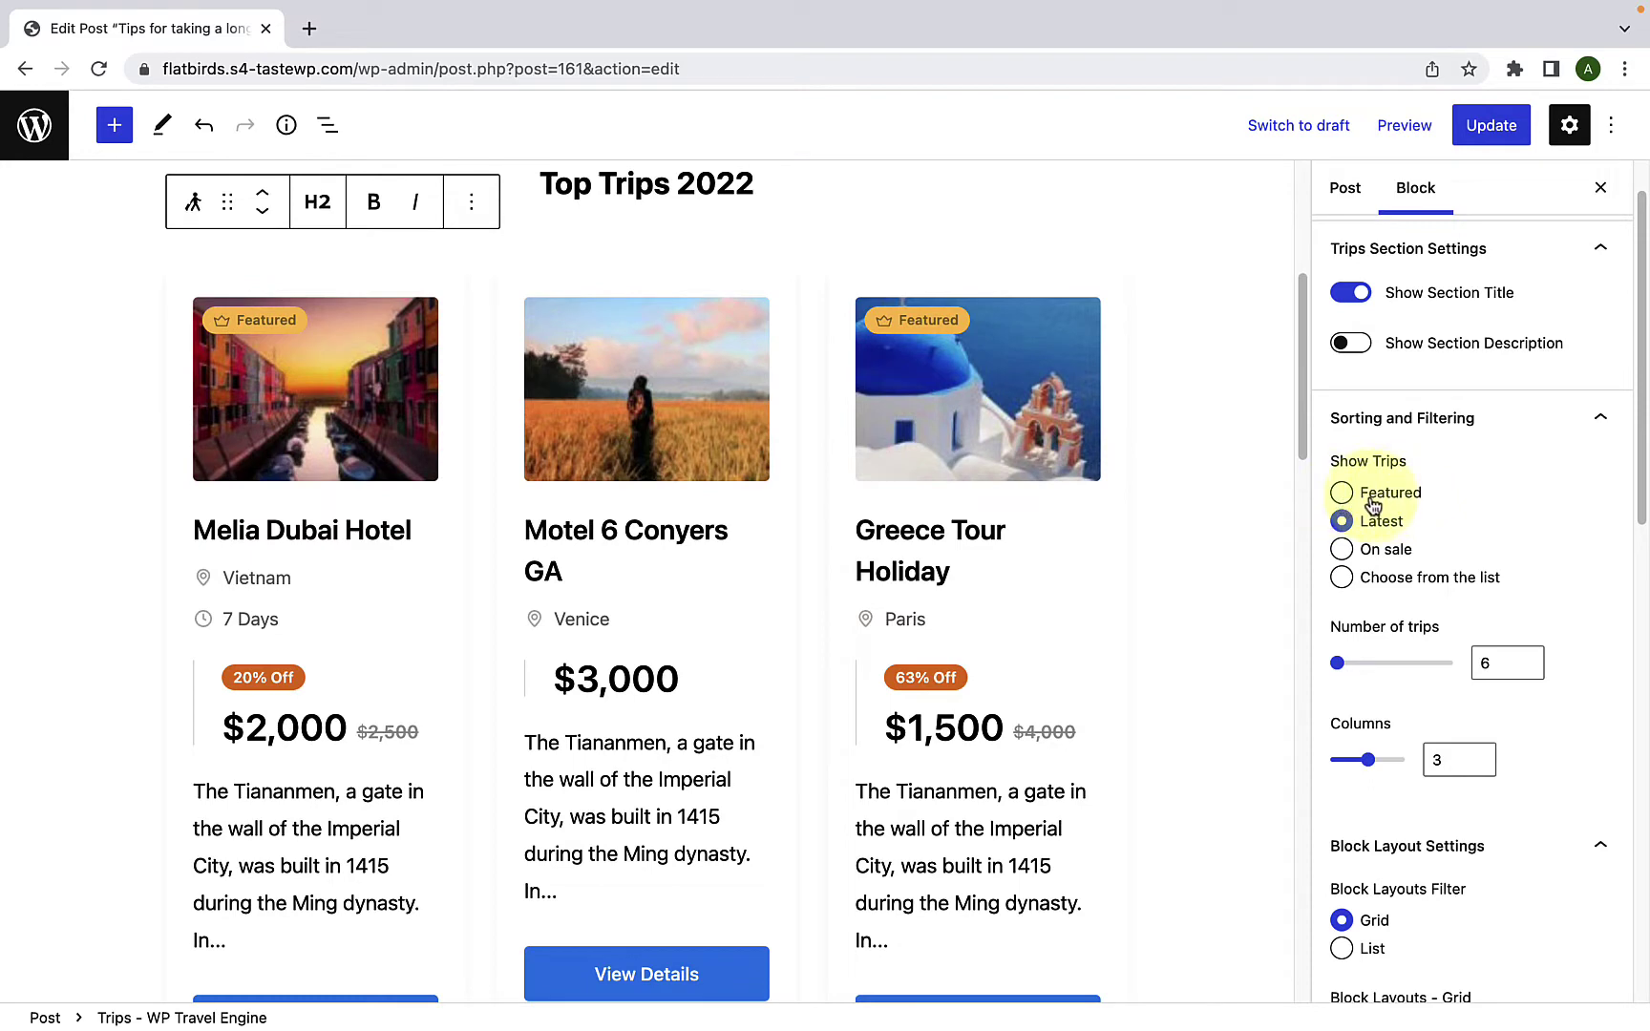
{"action": "left_click", "coordinate": [1341, 493]}
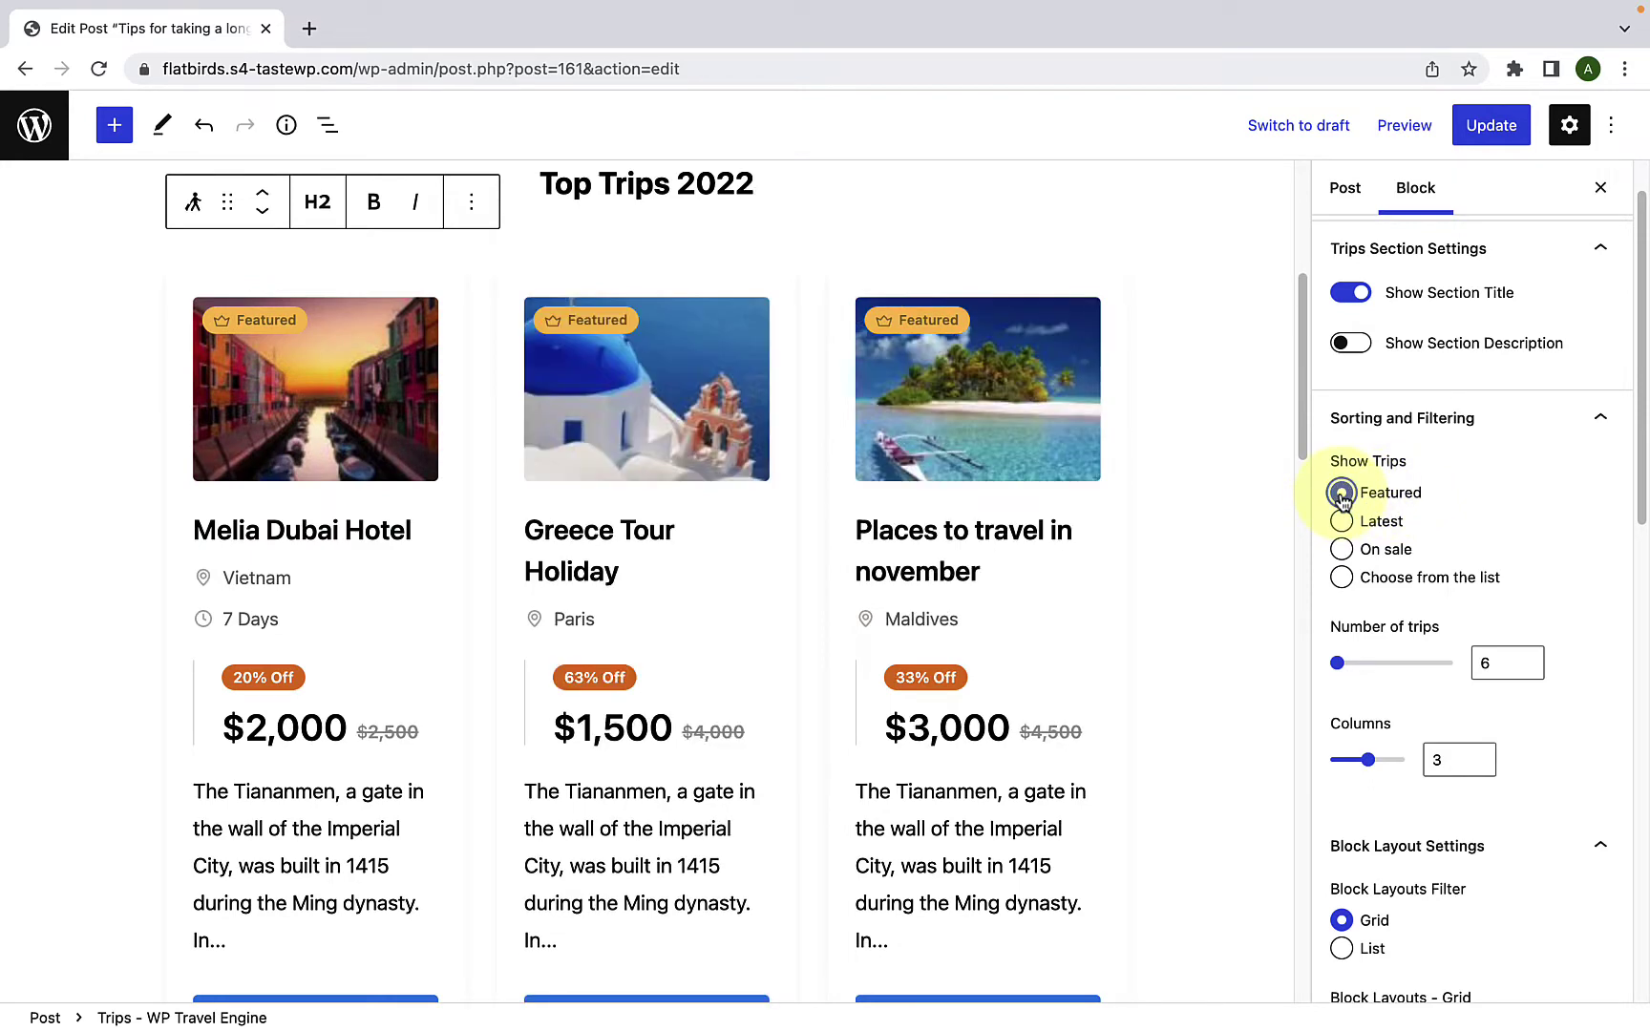
{"action": "scroll", "coordinate": [387, 615], "scroll_direction": "down", "scroll_amount": 5}
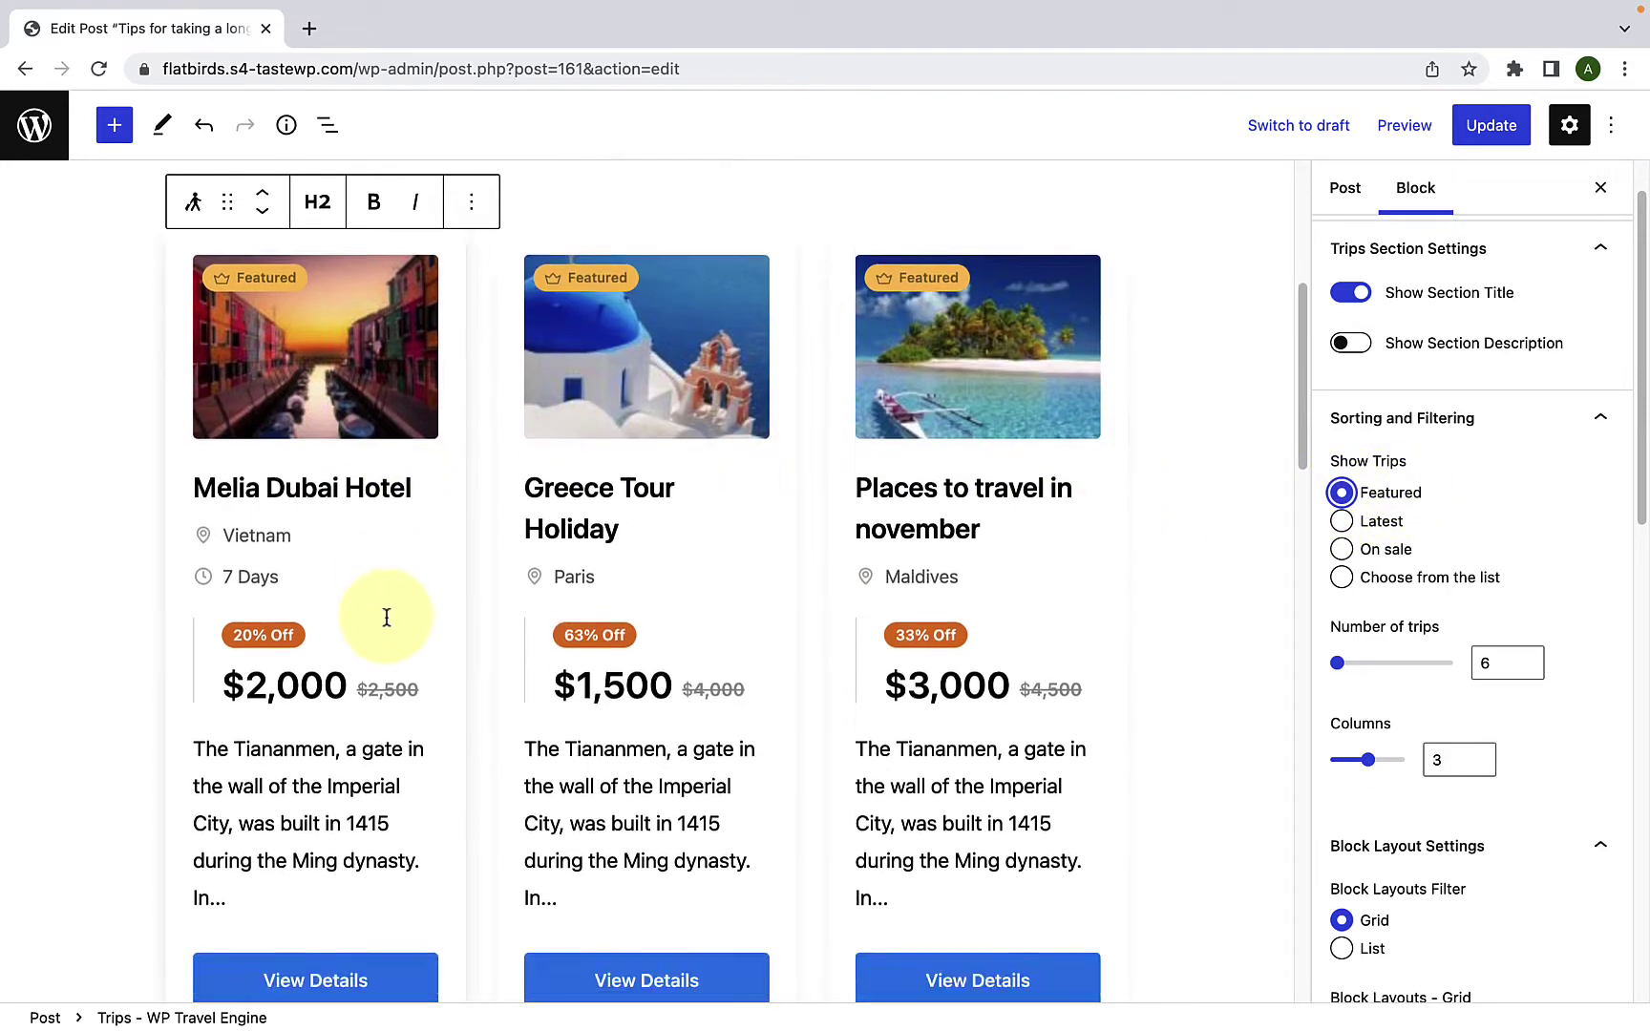
{"action": "scroll", "coordinate": [388, 626], "scroll_direction": "down", "scroll_amount": 5}
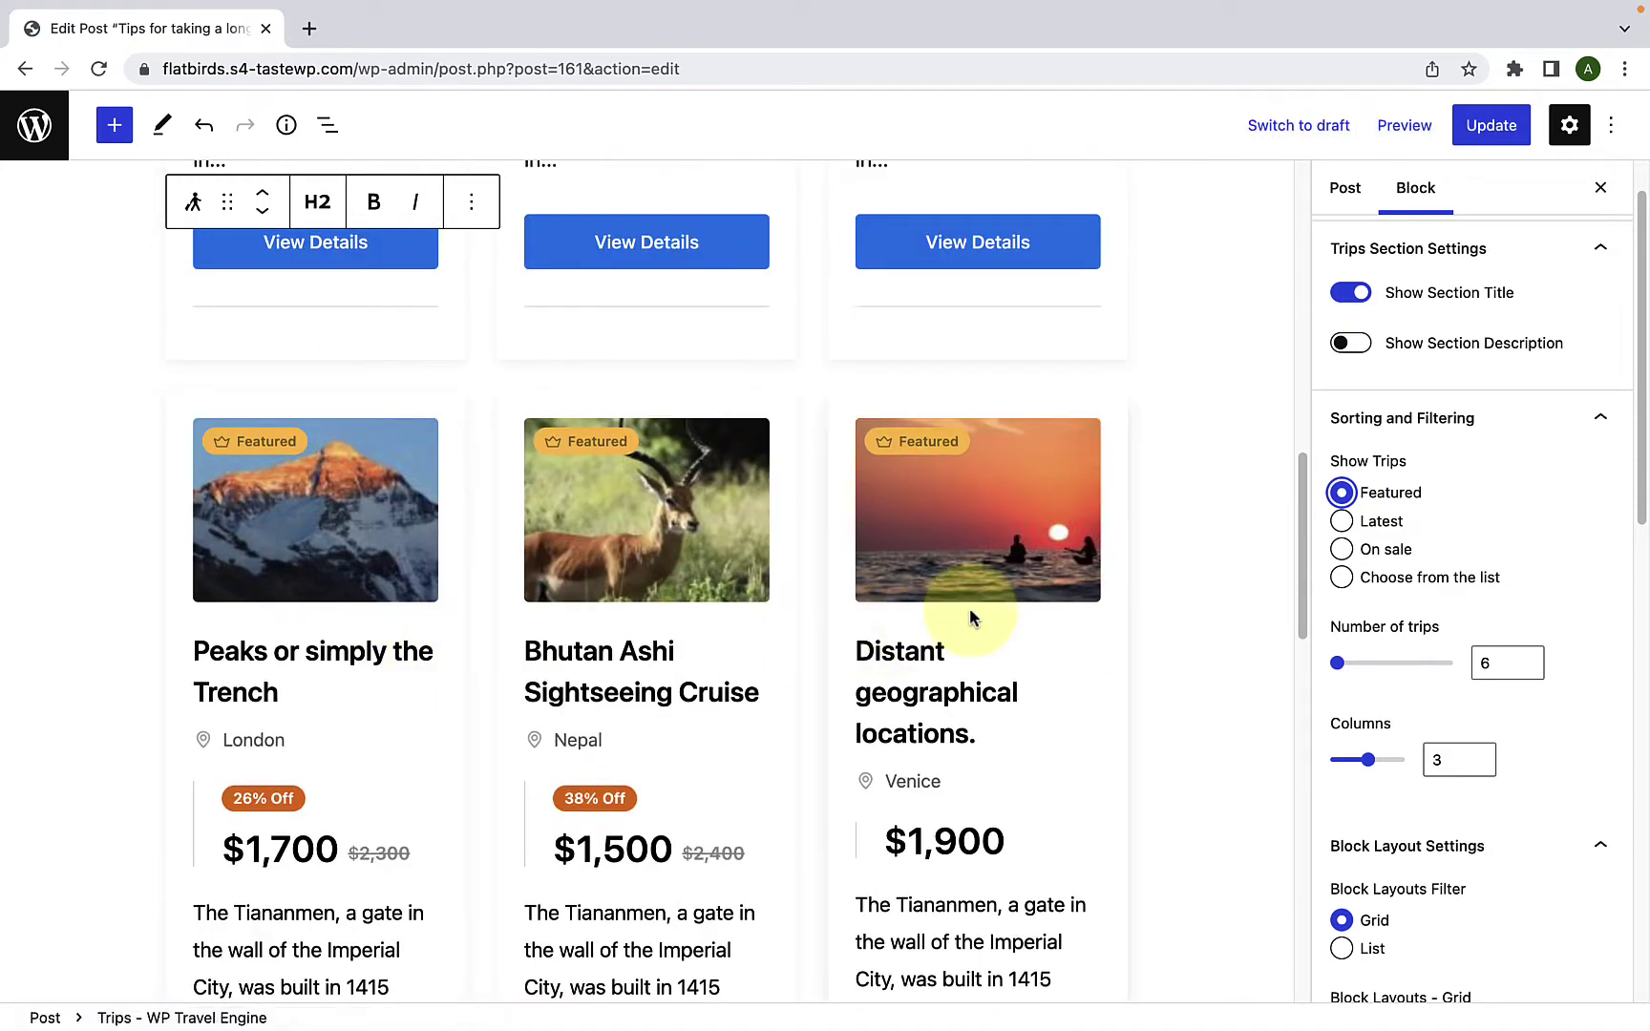
{"action": "scroll", "coordinate": [969, 607], "scroll_direction": "up", "scroll_amount": 10}
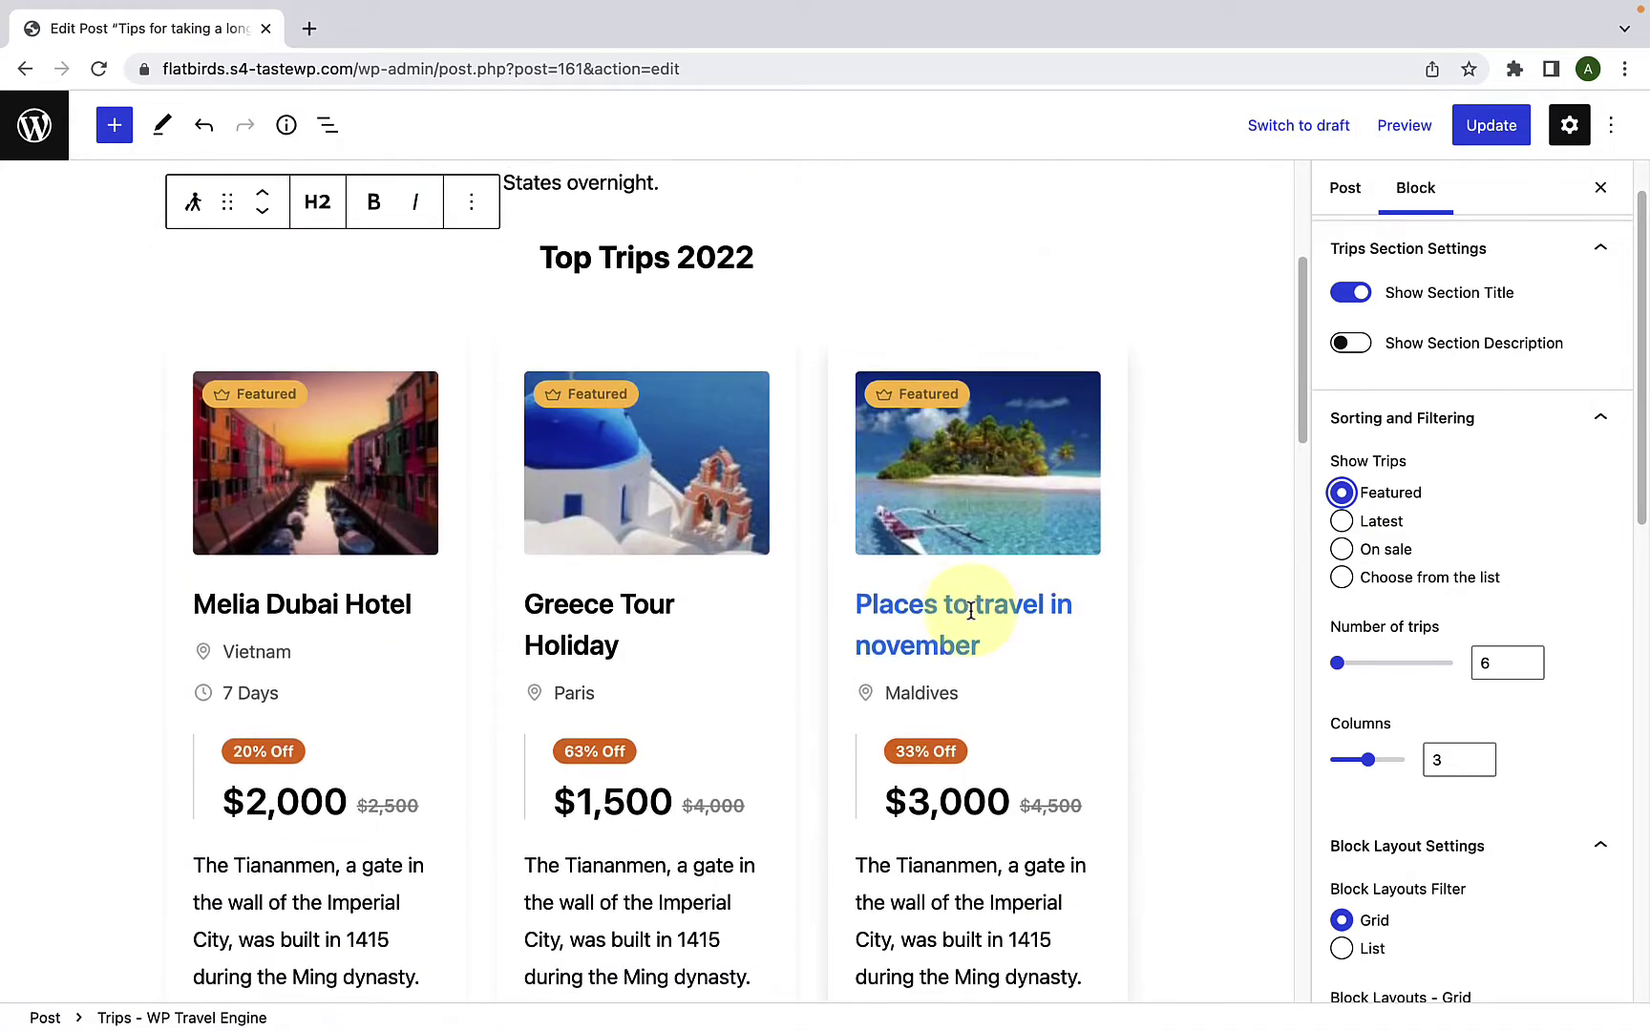
Step: Set the Trips block to show the Latest trips and review the listed cards
{"action": "left_click", "coordinate": [1342, 524]}
{"action": "scroll", "coordinate": [1051, 701], "scroll_direction": "down", "scroll_amount": 9}
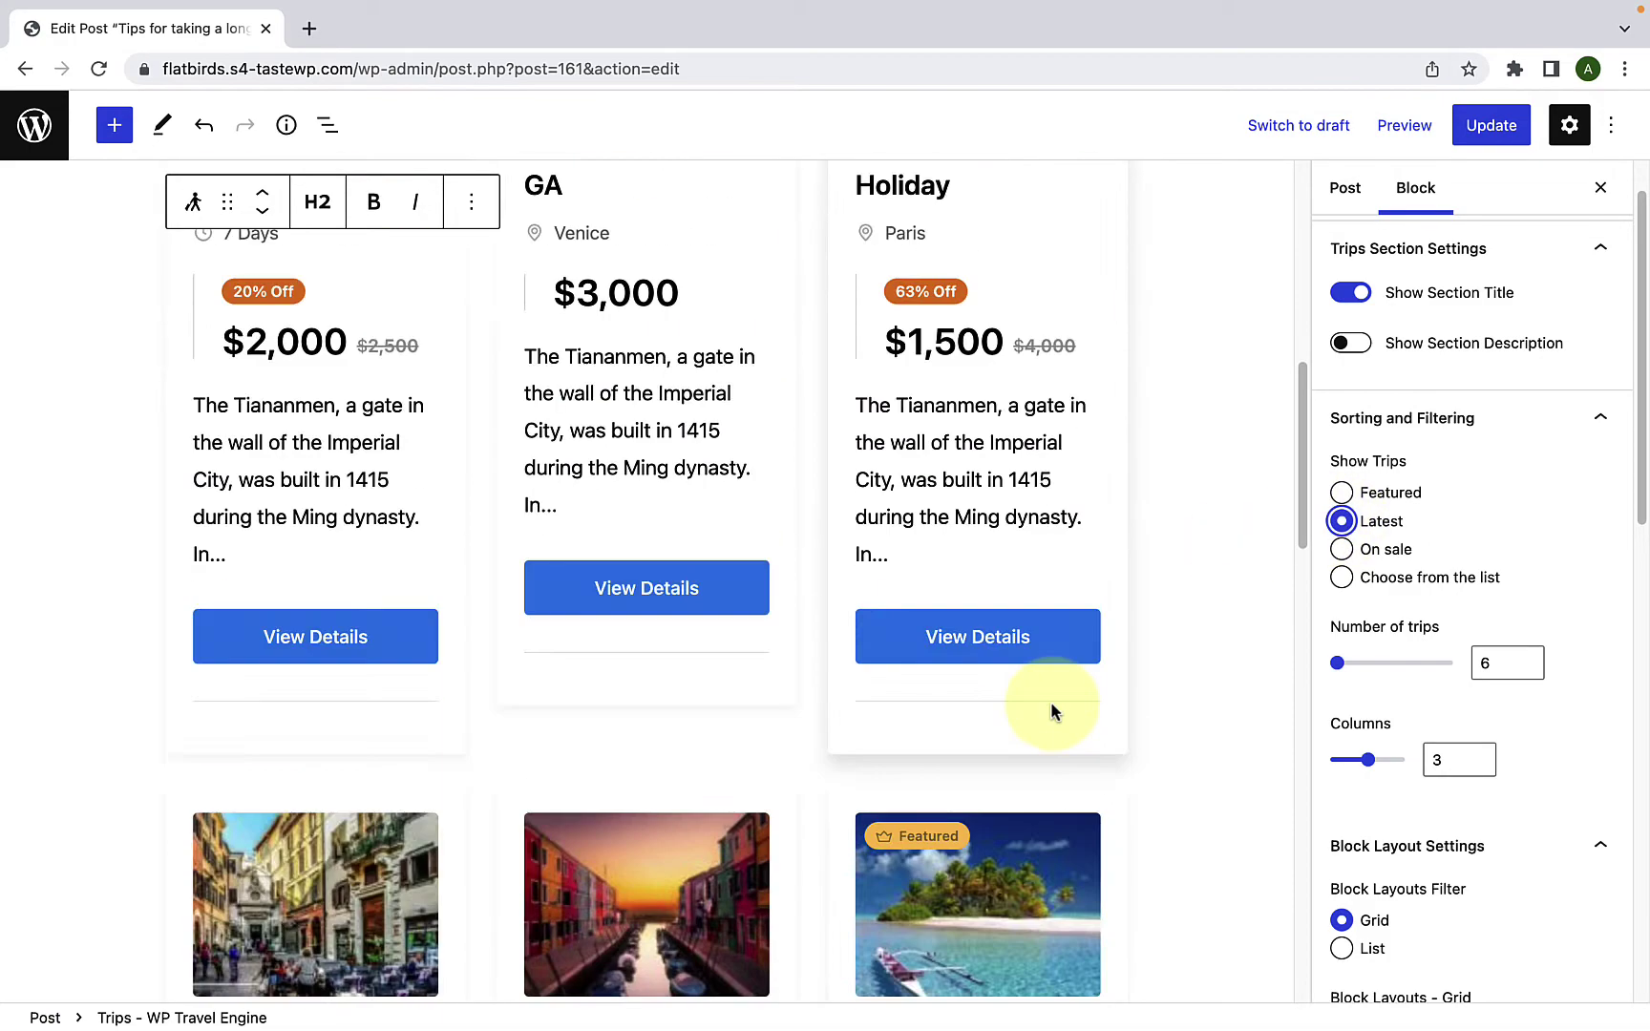
Step: Try the On sale filter for the trips shown in the block and review the discounted trip cards
{"action": "scroll", "coordinate": [1051, 703], "scroll_direction": "up", "scroll_amount": 10}
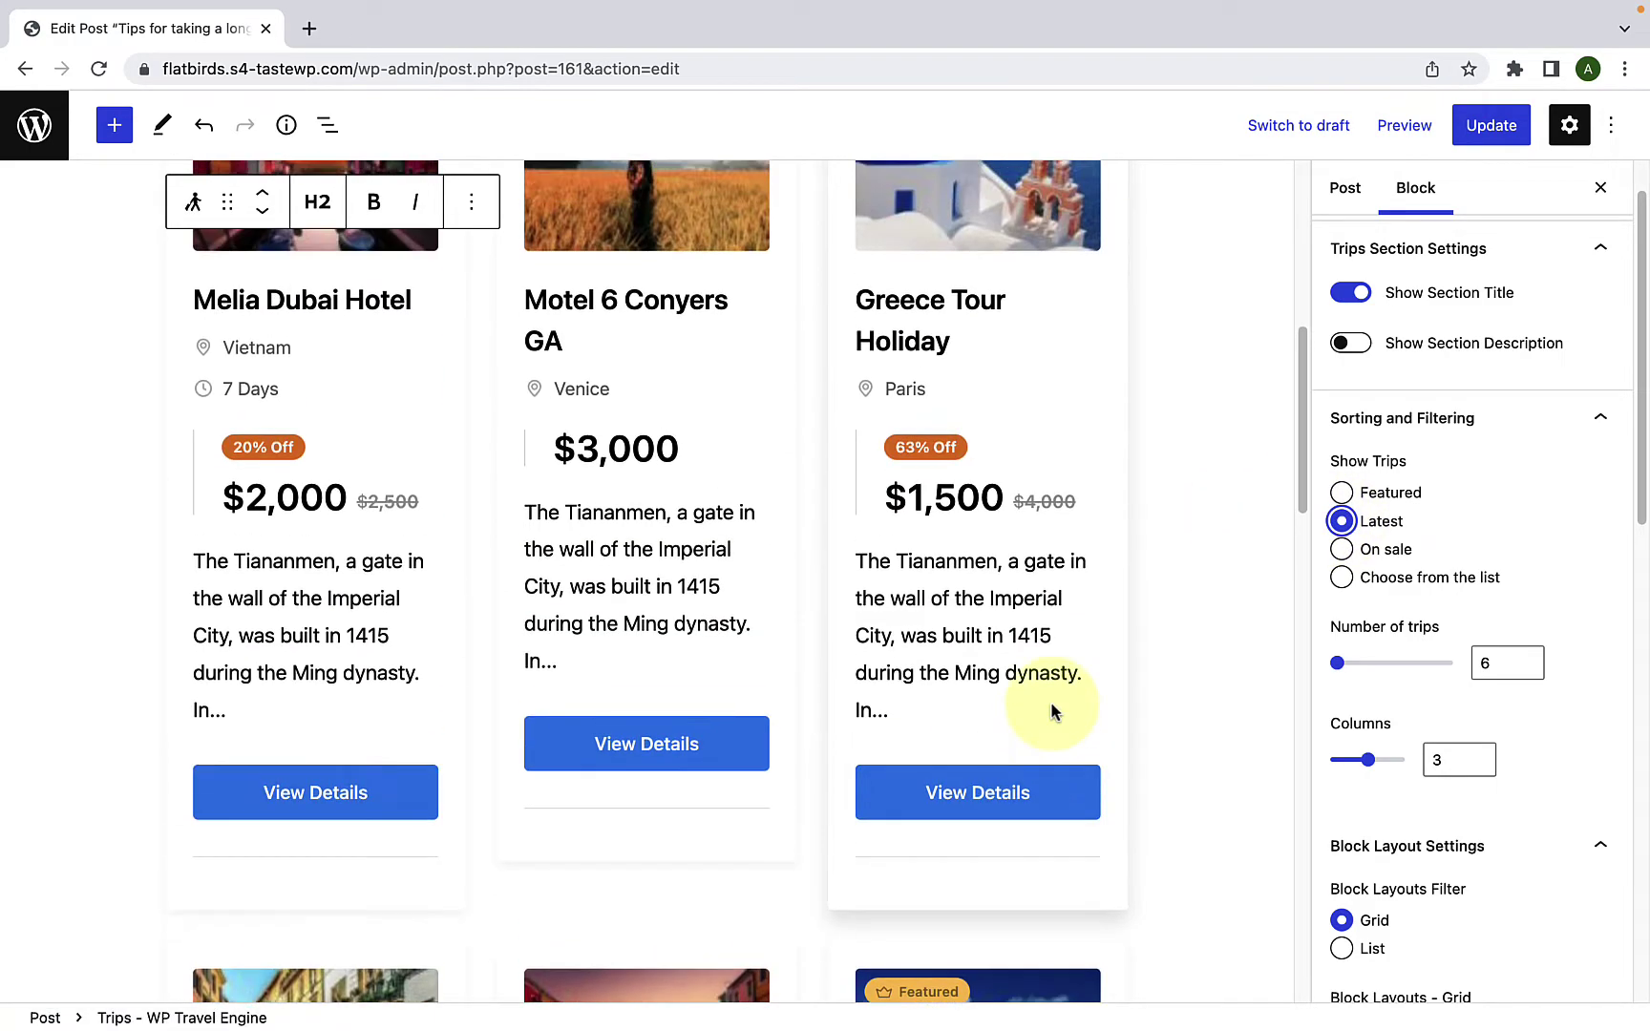
{"action": "left_click", "coordinate": [1342, 551]}
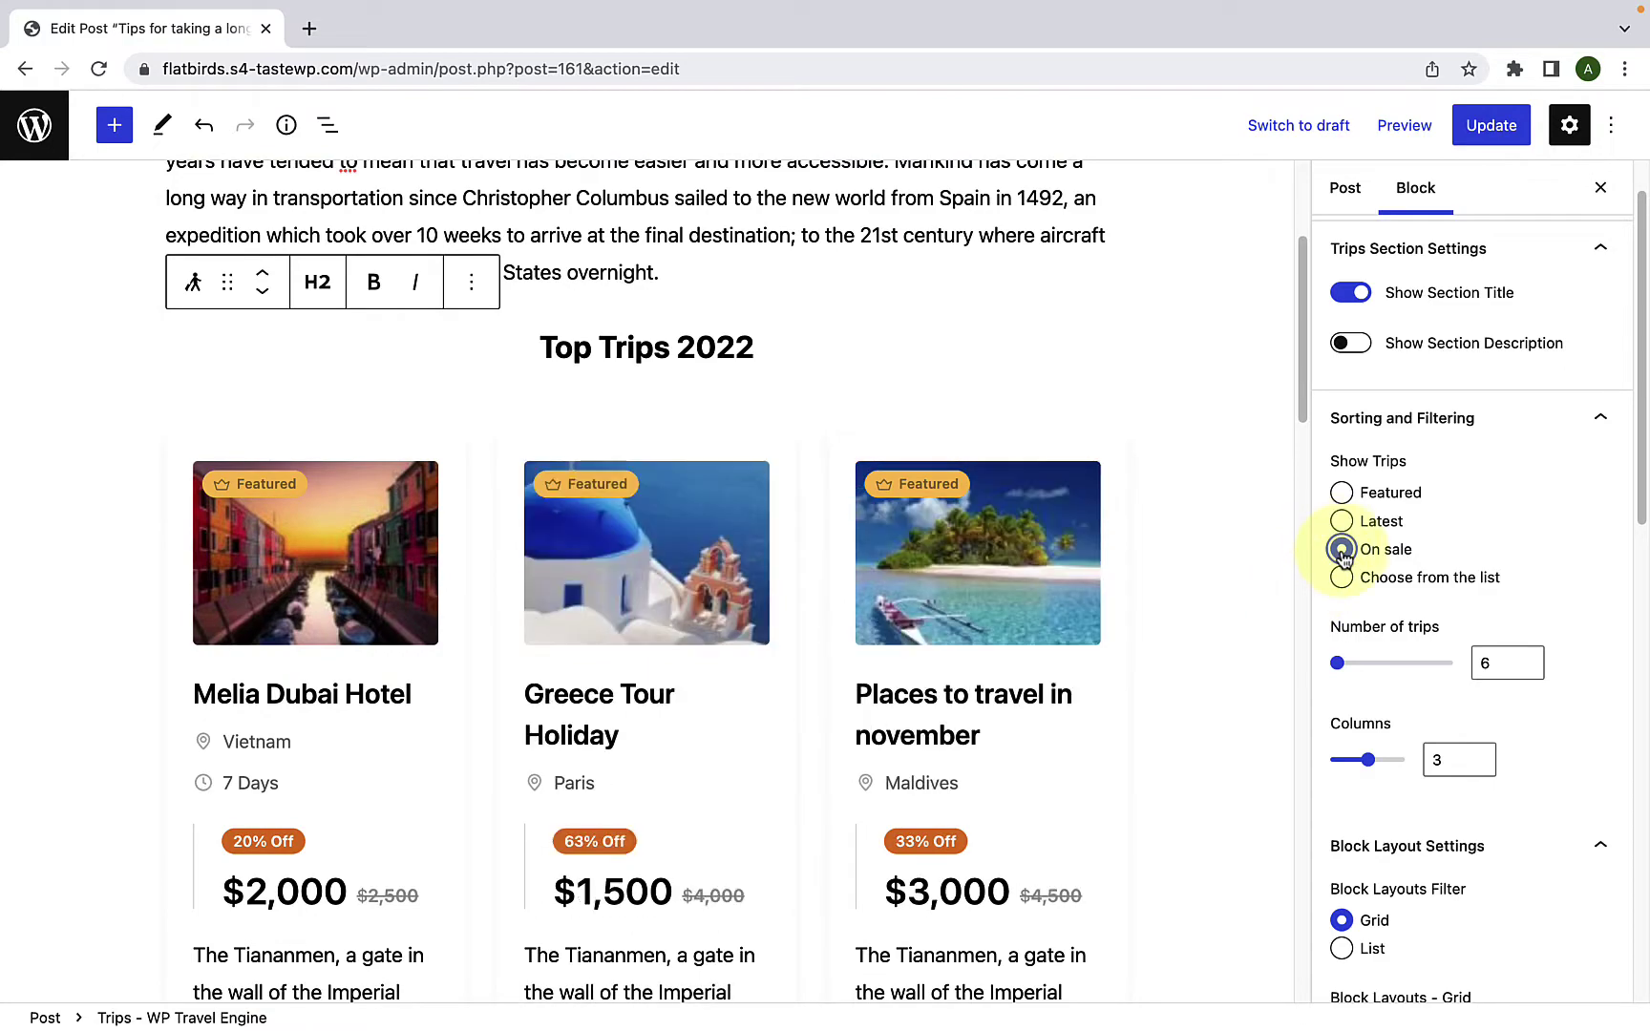
{"action": "scroll", "coordinate": [1012, 690], "scroll_direction": "down", "scroll_amount": 4}
{"action": "scroll", "coordinate": [1031, 687], "scroll_direction": "down", "scroll_amount": 9}
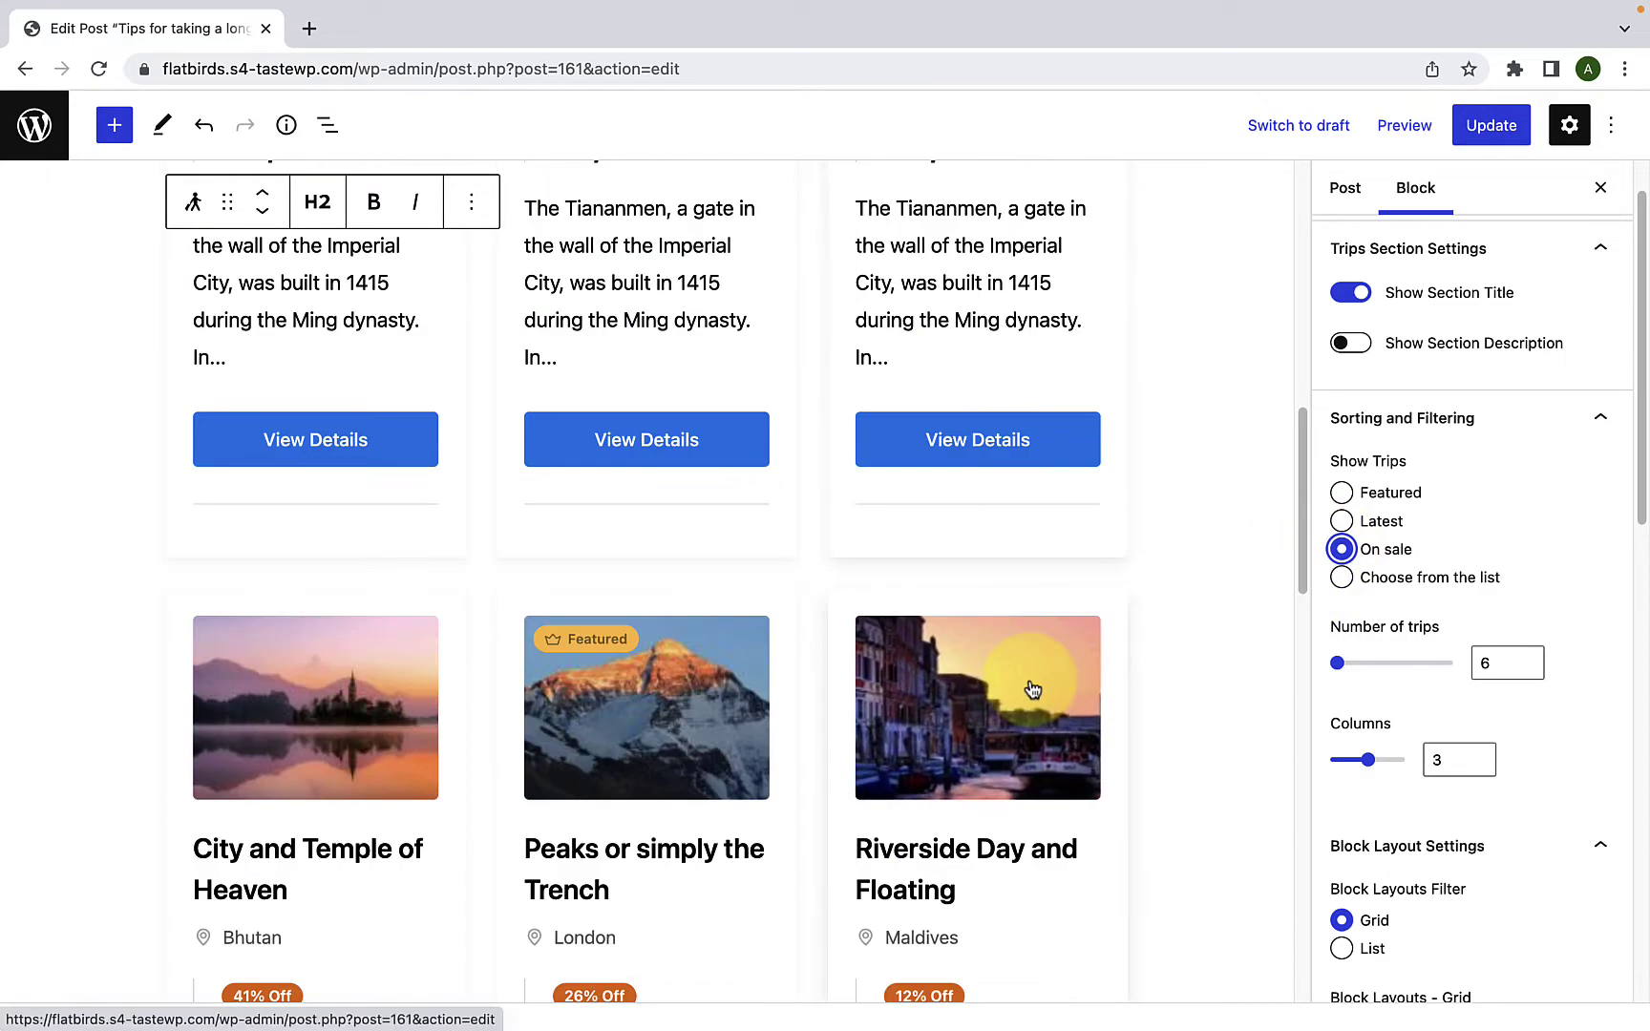
{"action": "scroll", "coordinate": [928, 659], "scroll_direction": "up", "scroll_amount": 8}
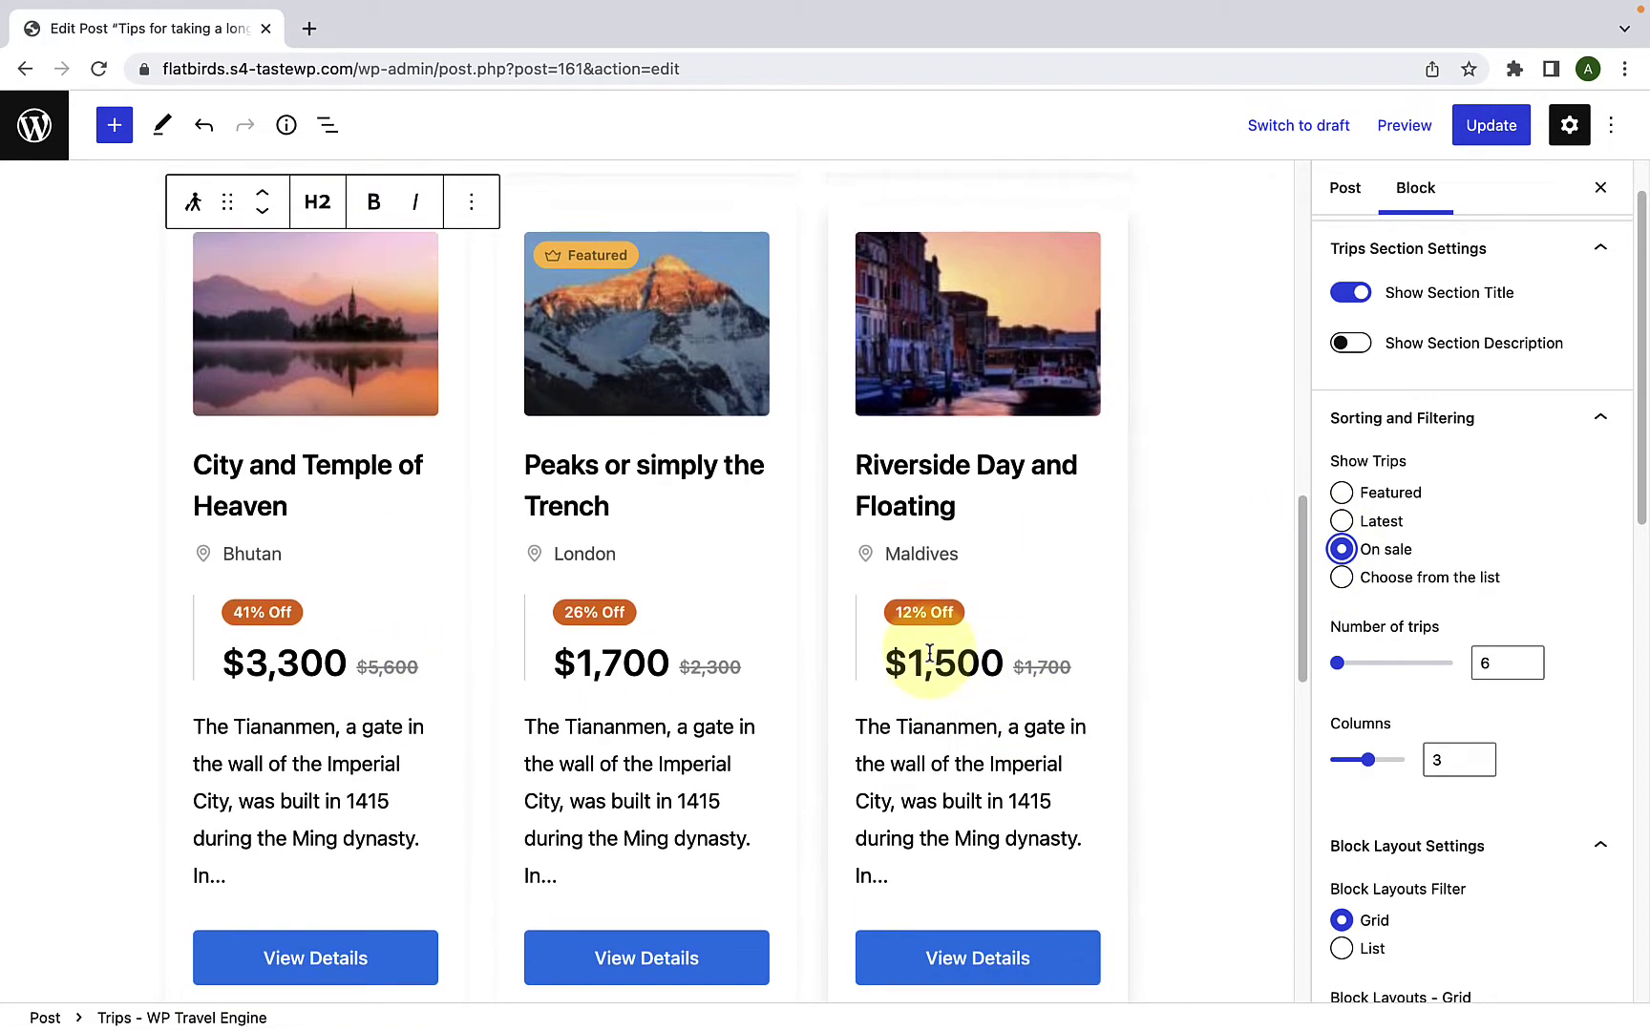
{"action": "scroll", "coordinate": [928, 659], "scroll_direction": "up", "scroll_amount": 4}
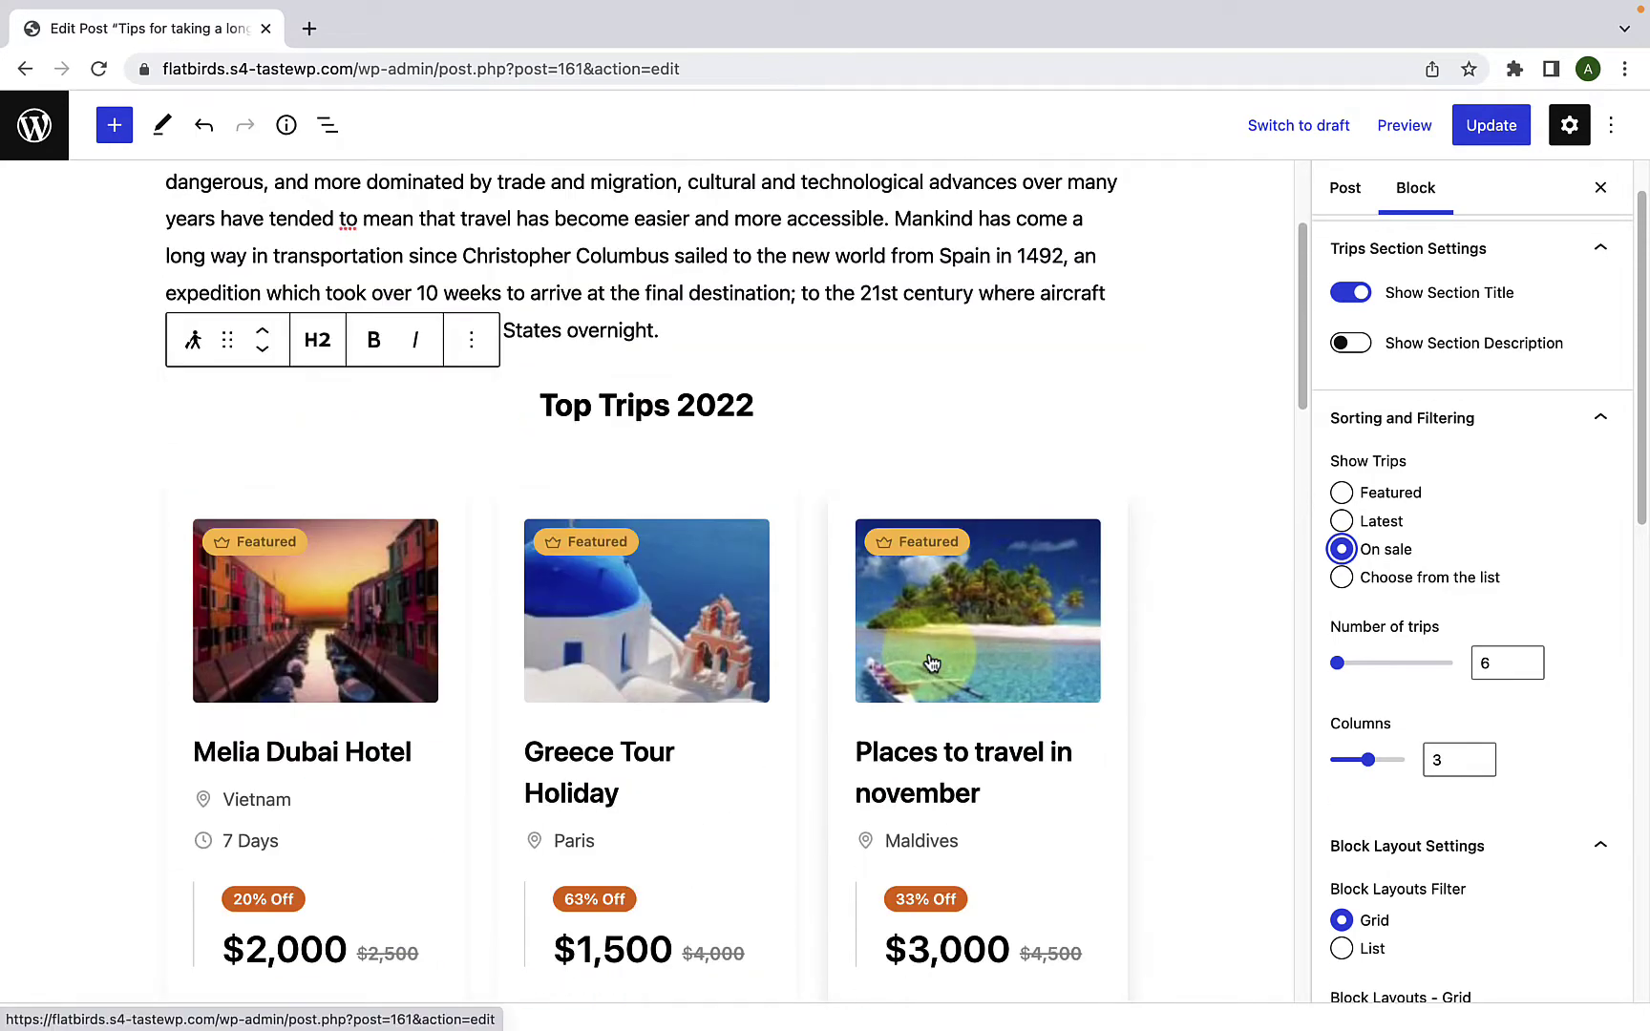
Step: Switch the Trips block to Choose from the list and clear all preselected trips
{"action": "left_click", "coordinate": [1341, 579]}
{"action": "scroll", "coordinate": [1384, 633], "scroll_direction": "down", "scroll_amount": 2}
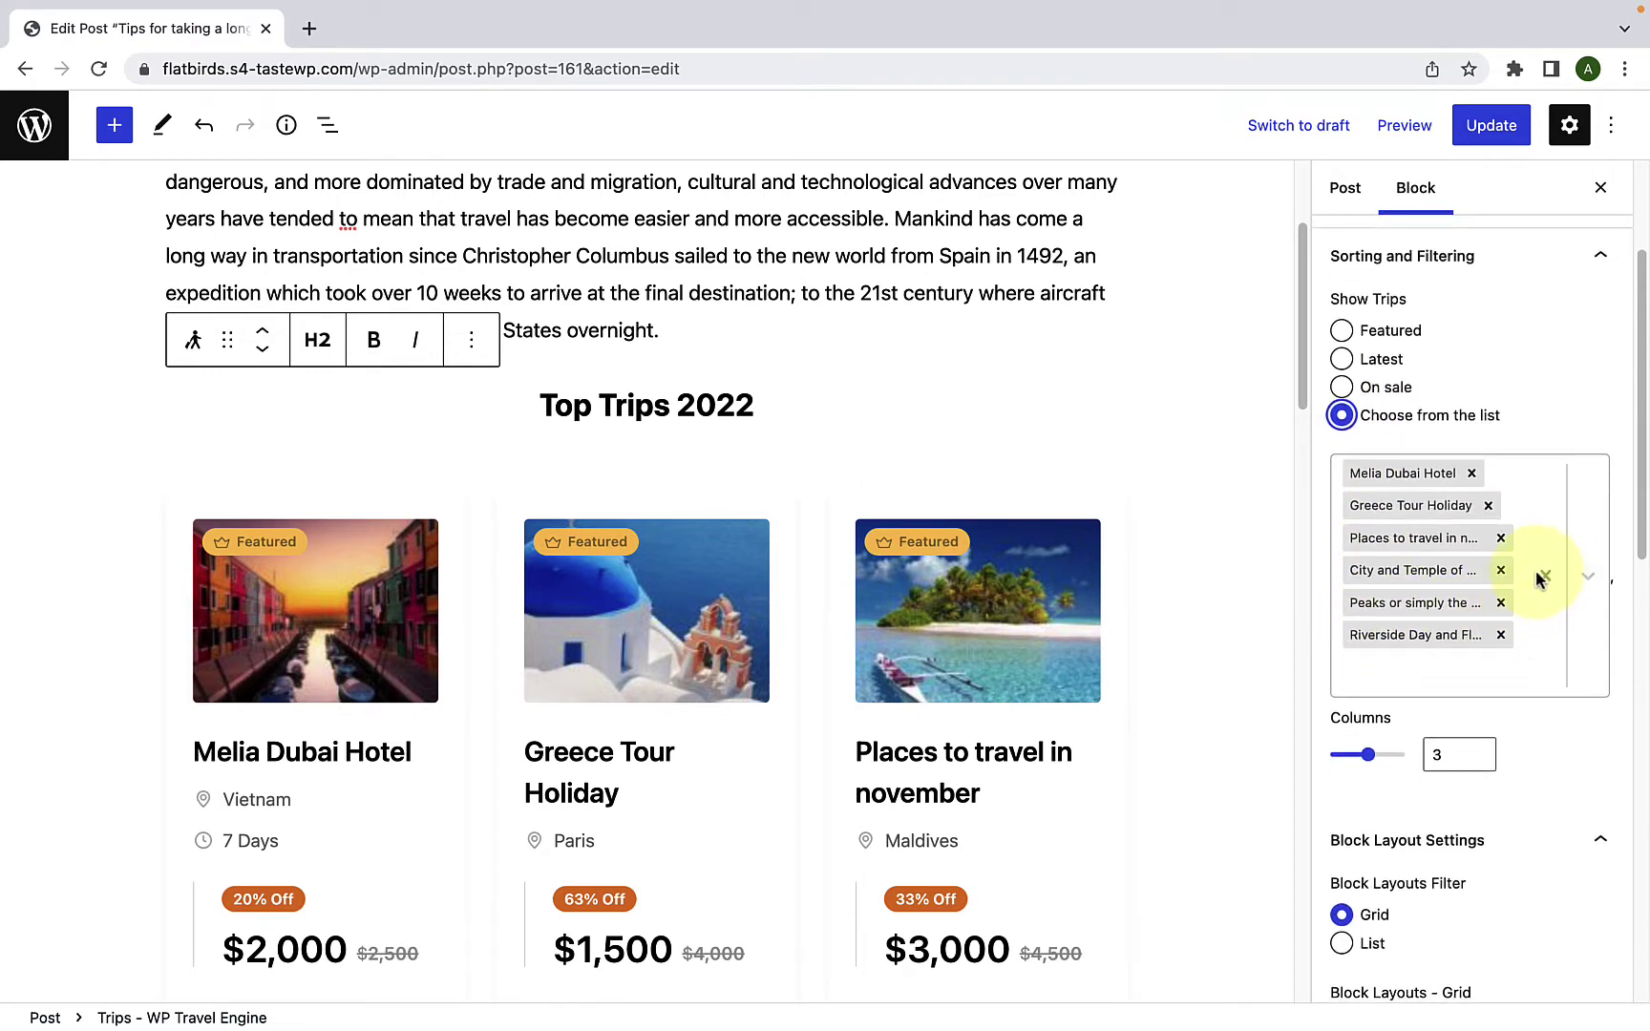
{"action": "left_click", "coordinate": [1545, 576]}
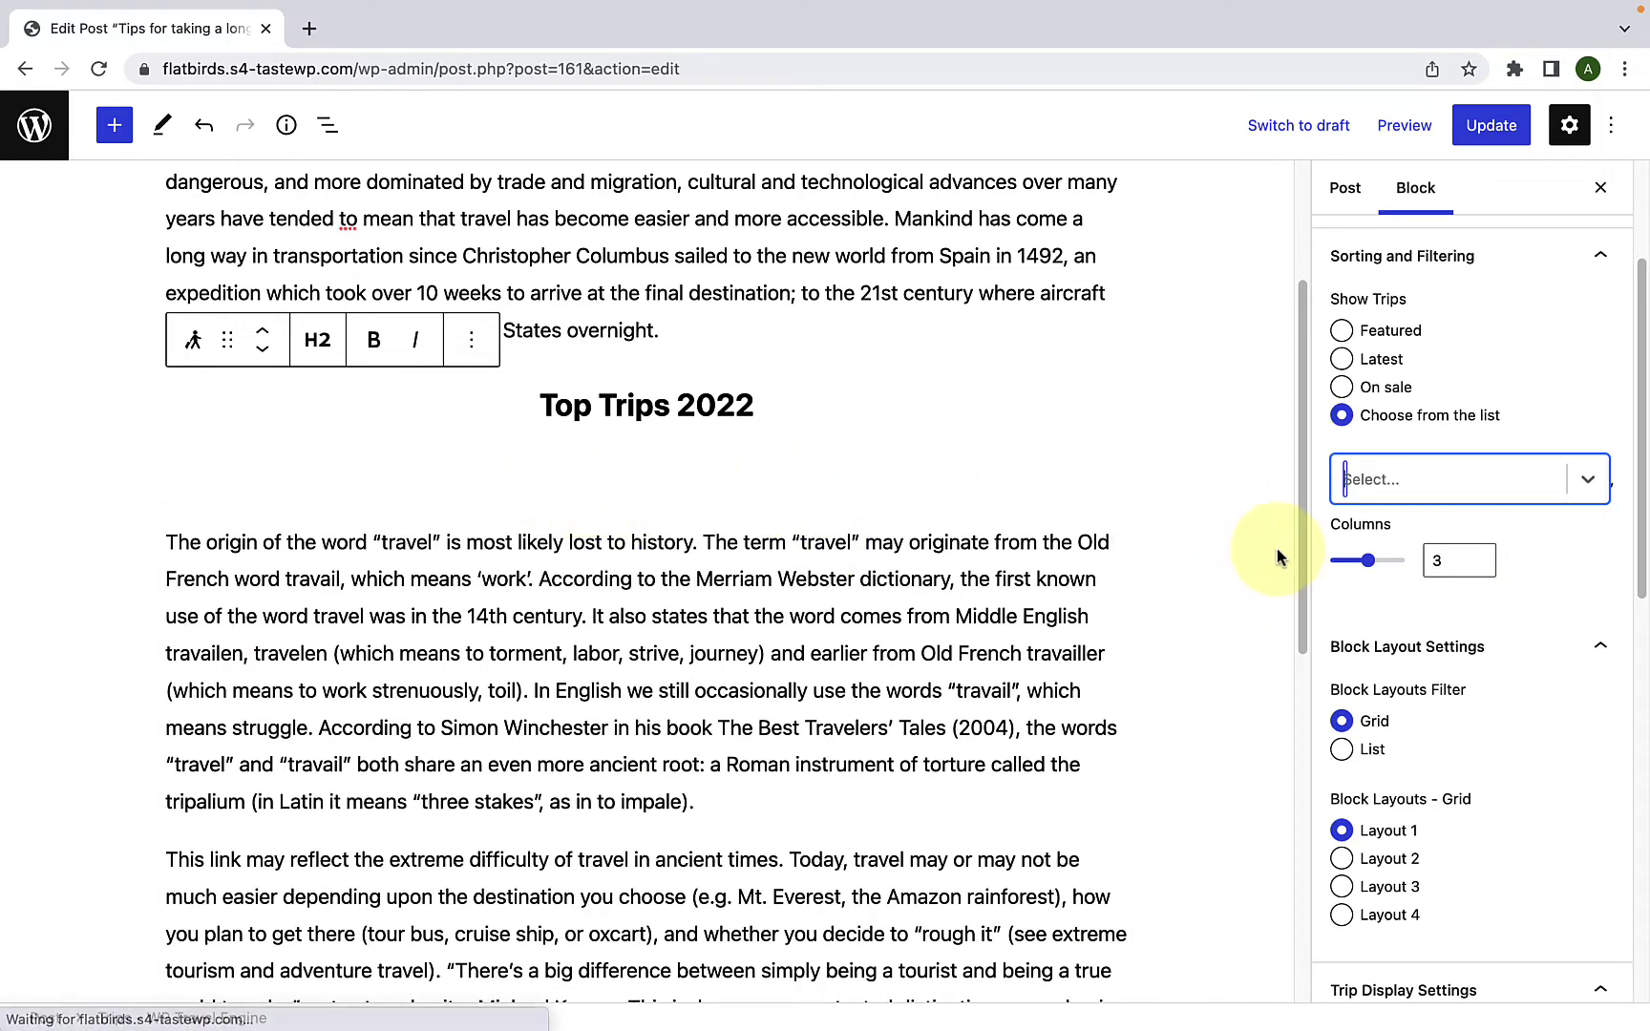
Step: Pick Lake Ashi Sightseeing Cruise, Las Vegas Vacations, and Riverside Day and Floating as the trips shown in the block
{"action": "left_click", "coordinate": [1369, 479]}
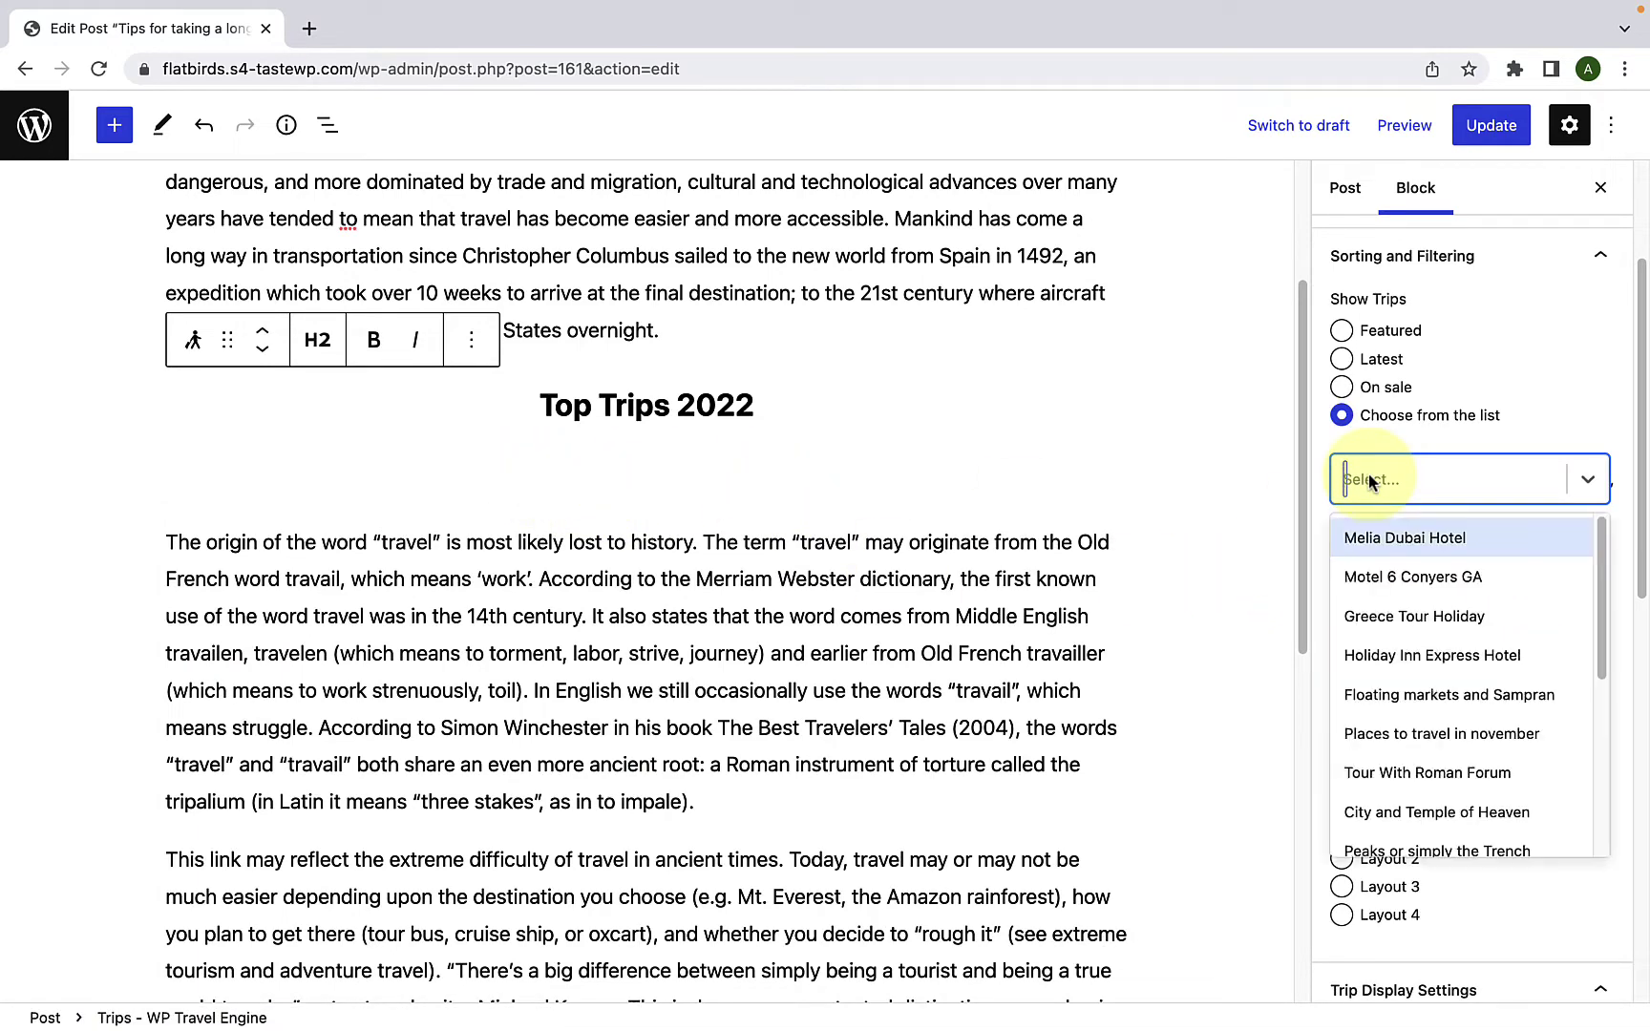
{"action": "scroll", "coordinate": [1366, 745], "scroll_direction": "down", "scroll_amount": 3}
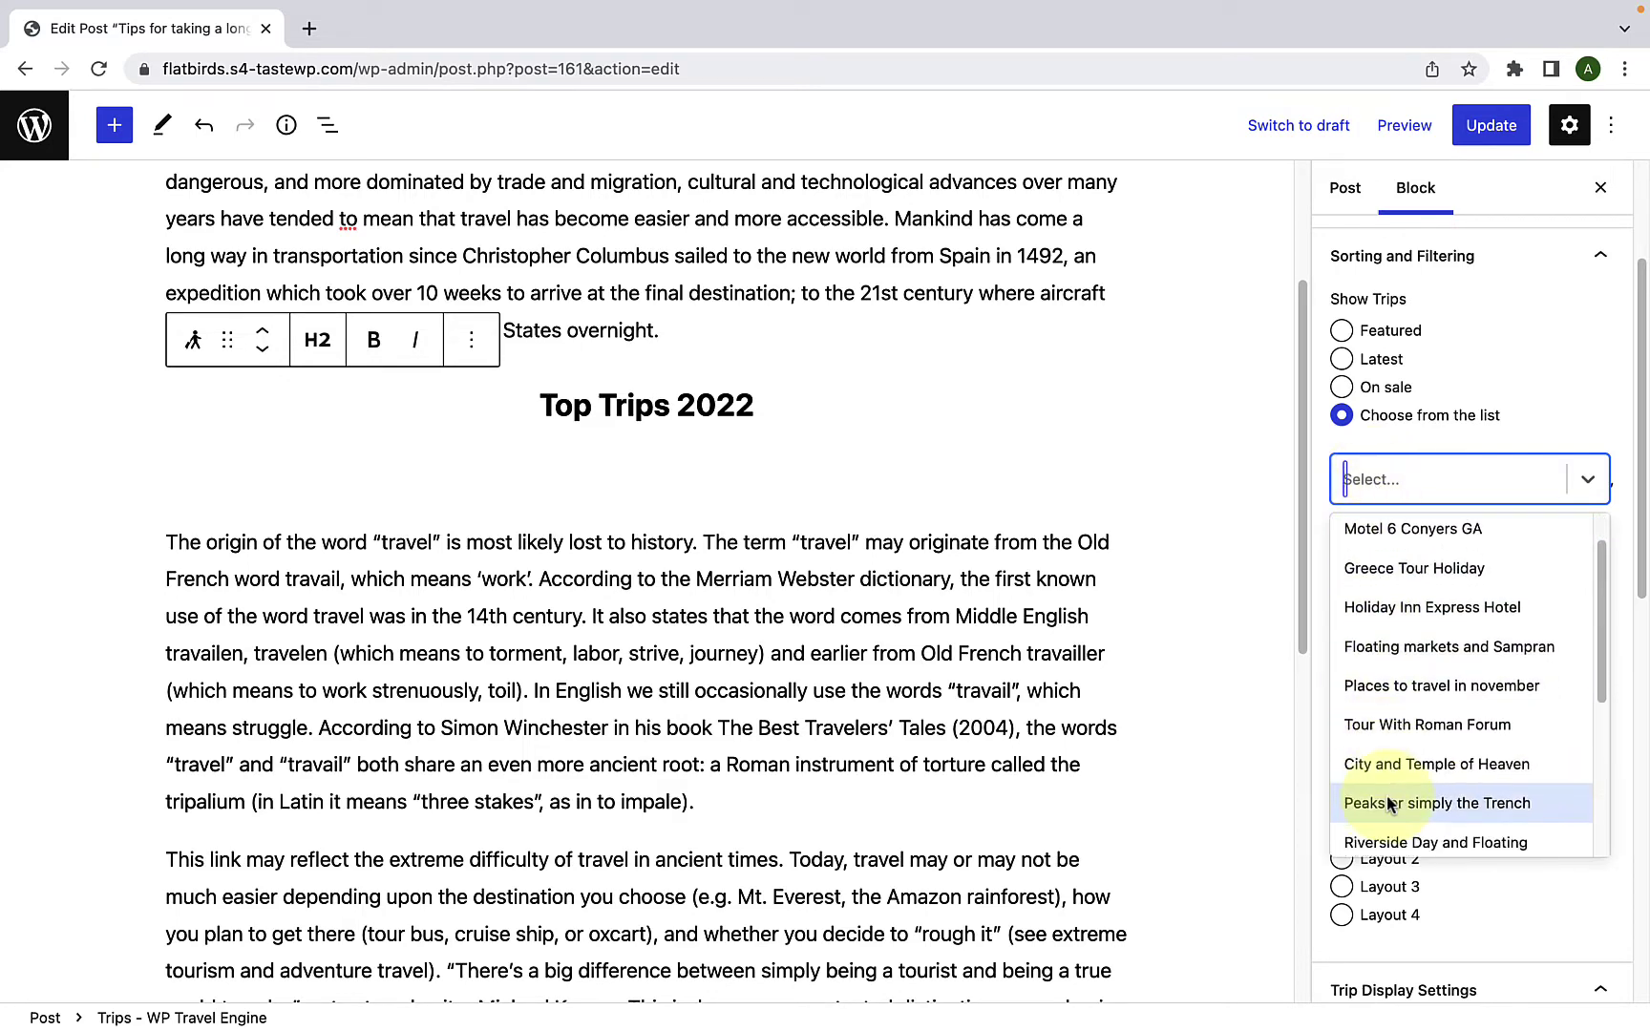
{"action": "scroll", "coordinate": [1386, 805], "scroll_direction": "down", "scroll_amount": 3}
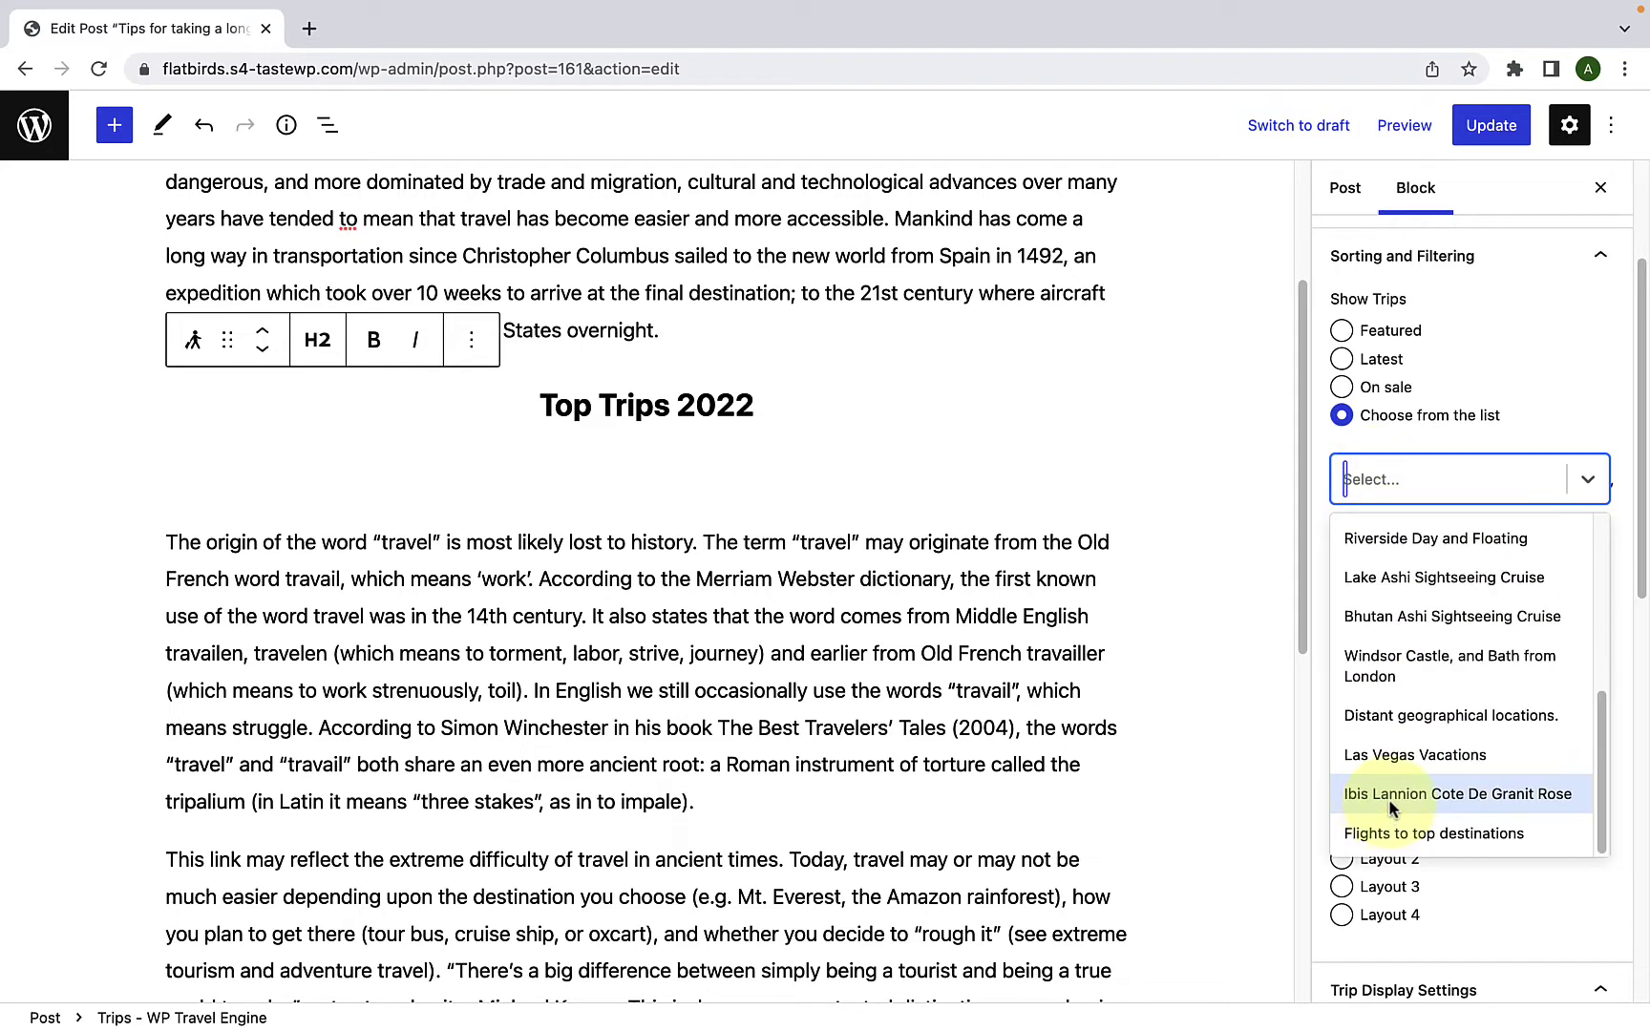
{"action": "left_click", "coordinate": [1386, 576]}
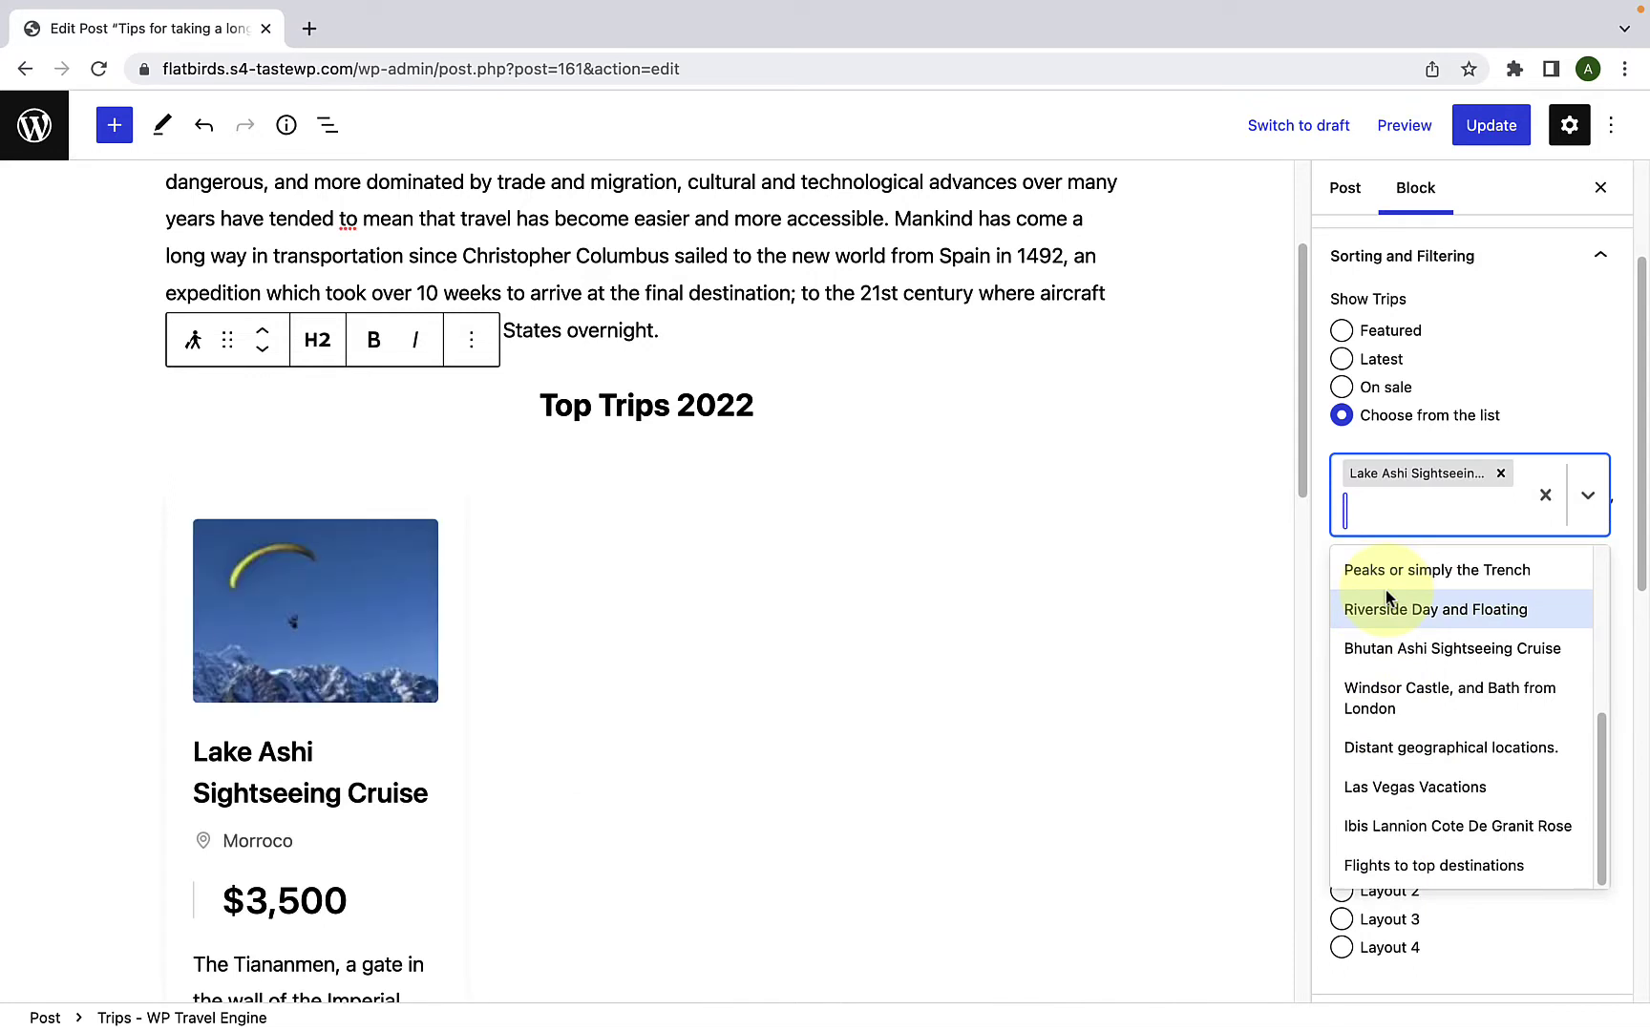
{"action": "left_click", "coordinate": [1402, 787]}
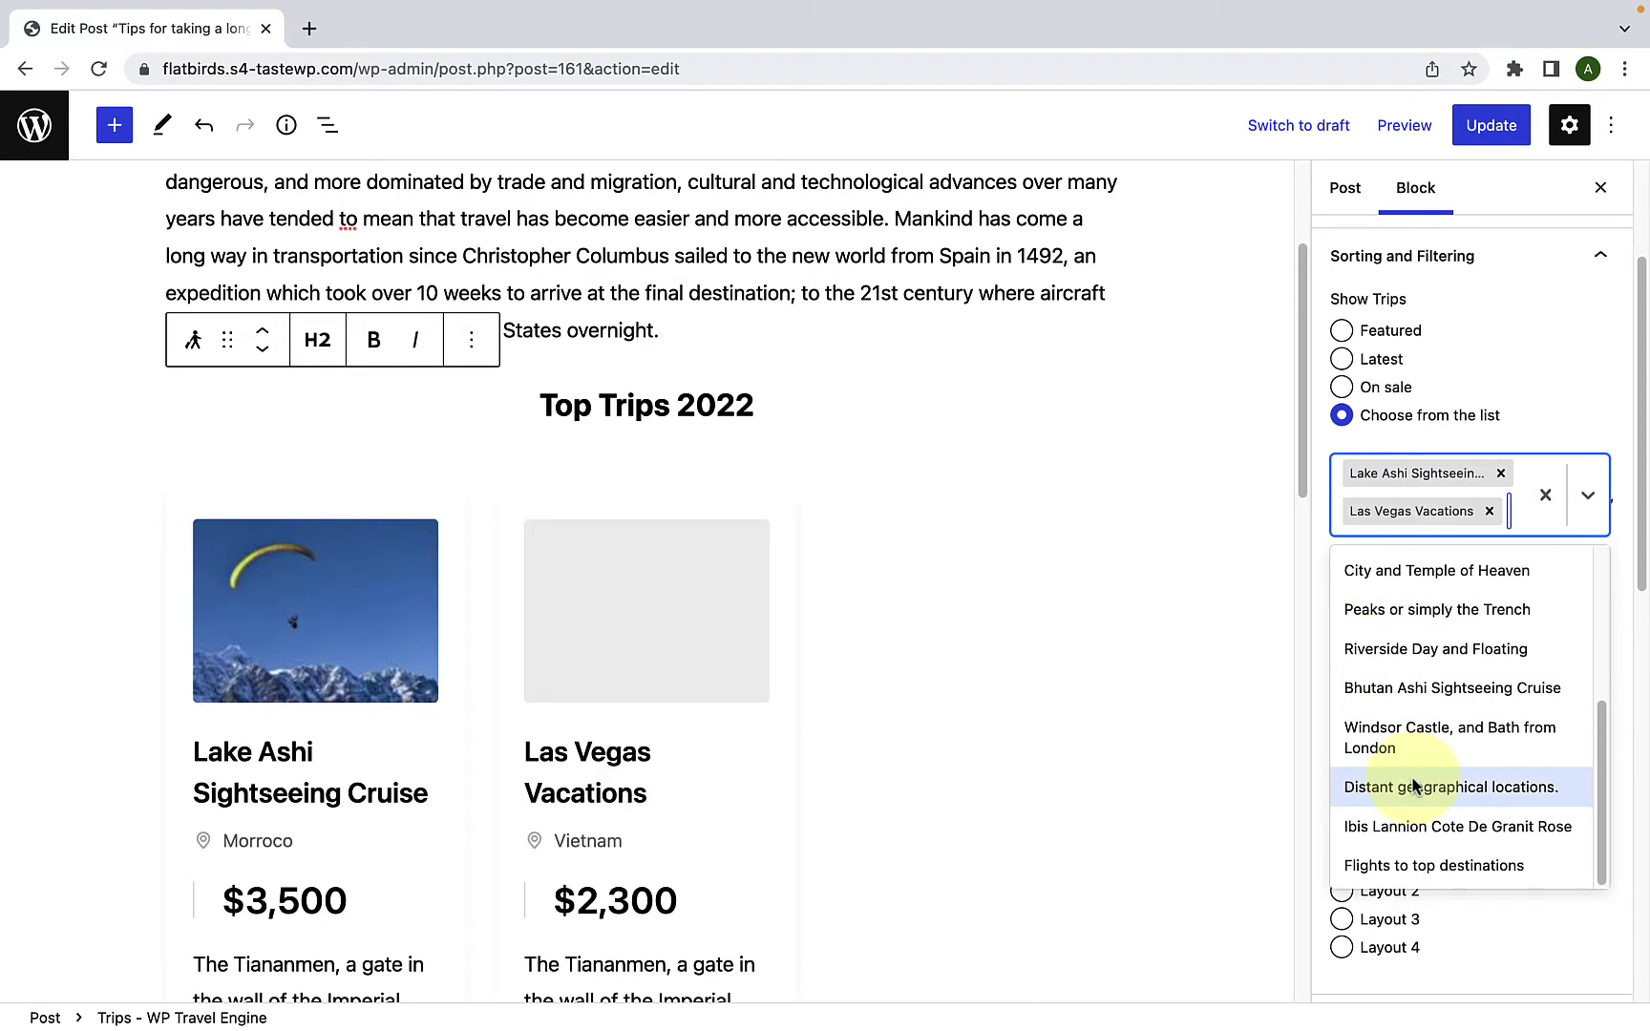
{"action": "left_click", "coordinate": [1477, 649]}
{"action": "scroll", "coordinate": [1028, 768], "scroll_direction": "down", "scroll_amount": 2}
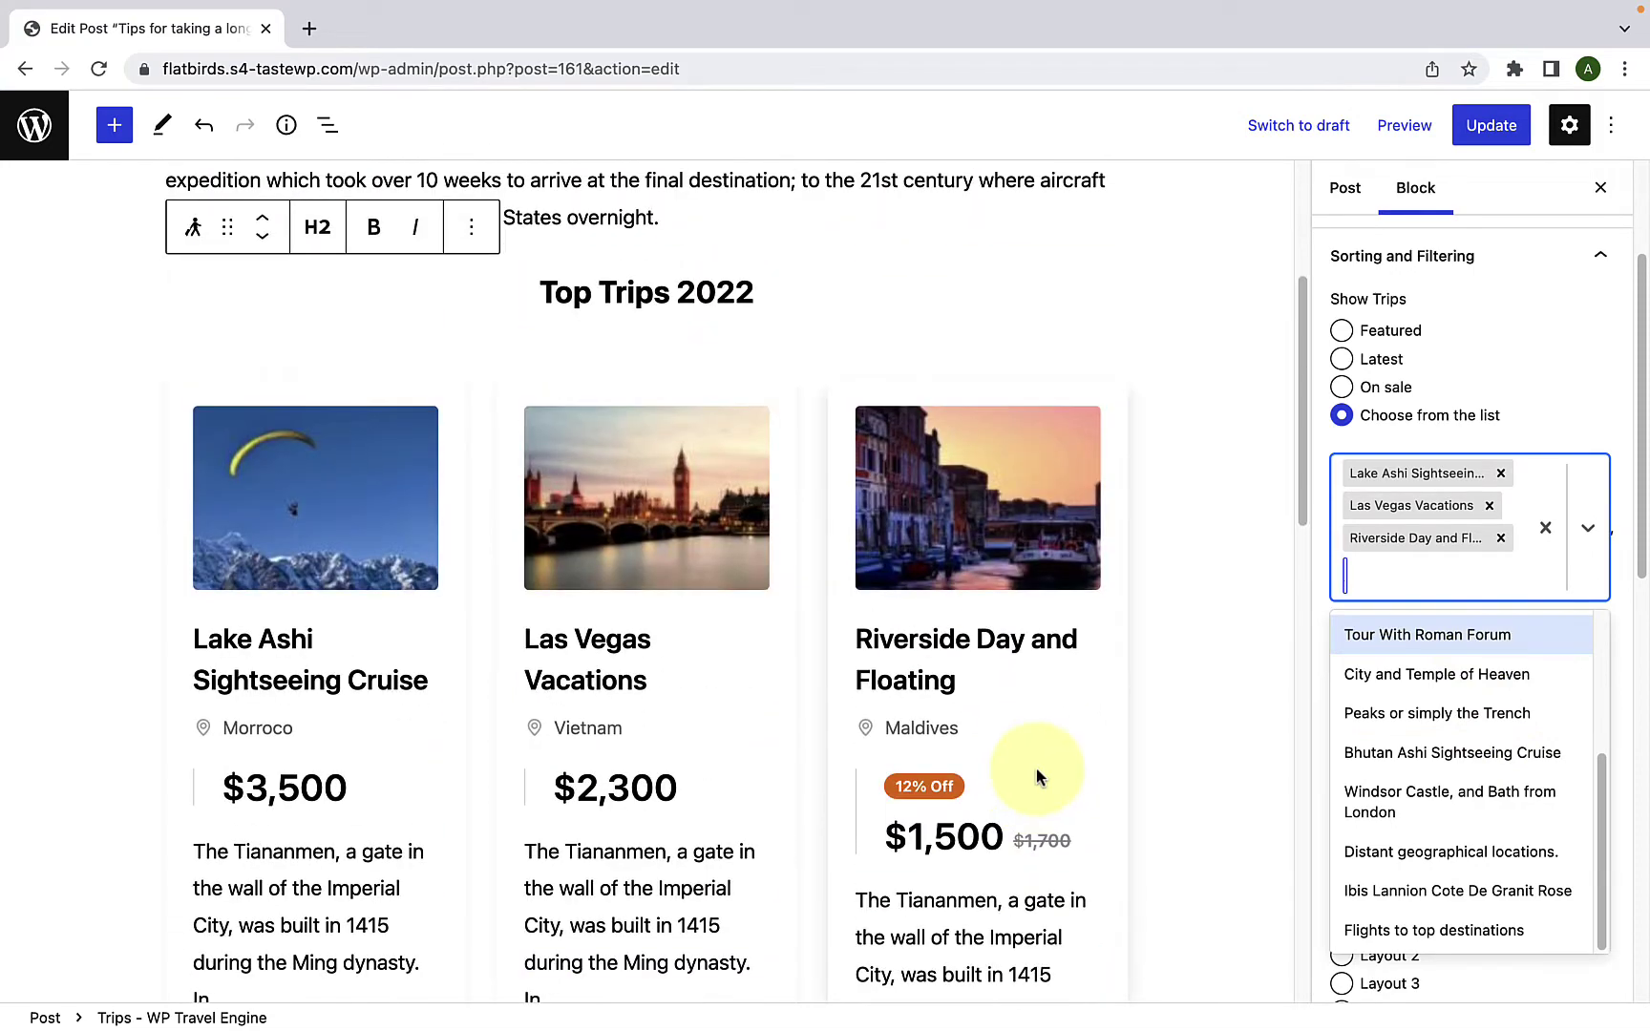
Step: Add Peaks or simply the Trench, City and Temple of Heaven, and "Windsor Castle, and Bath from London" to the chosen trips
{"action": "key", "text": "Down"}
{"action": "key", "text": "Down"}
{"action": "key", "text": "Return"}
{"action": "left_click", "coordinate": [1419, 859]}
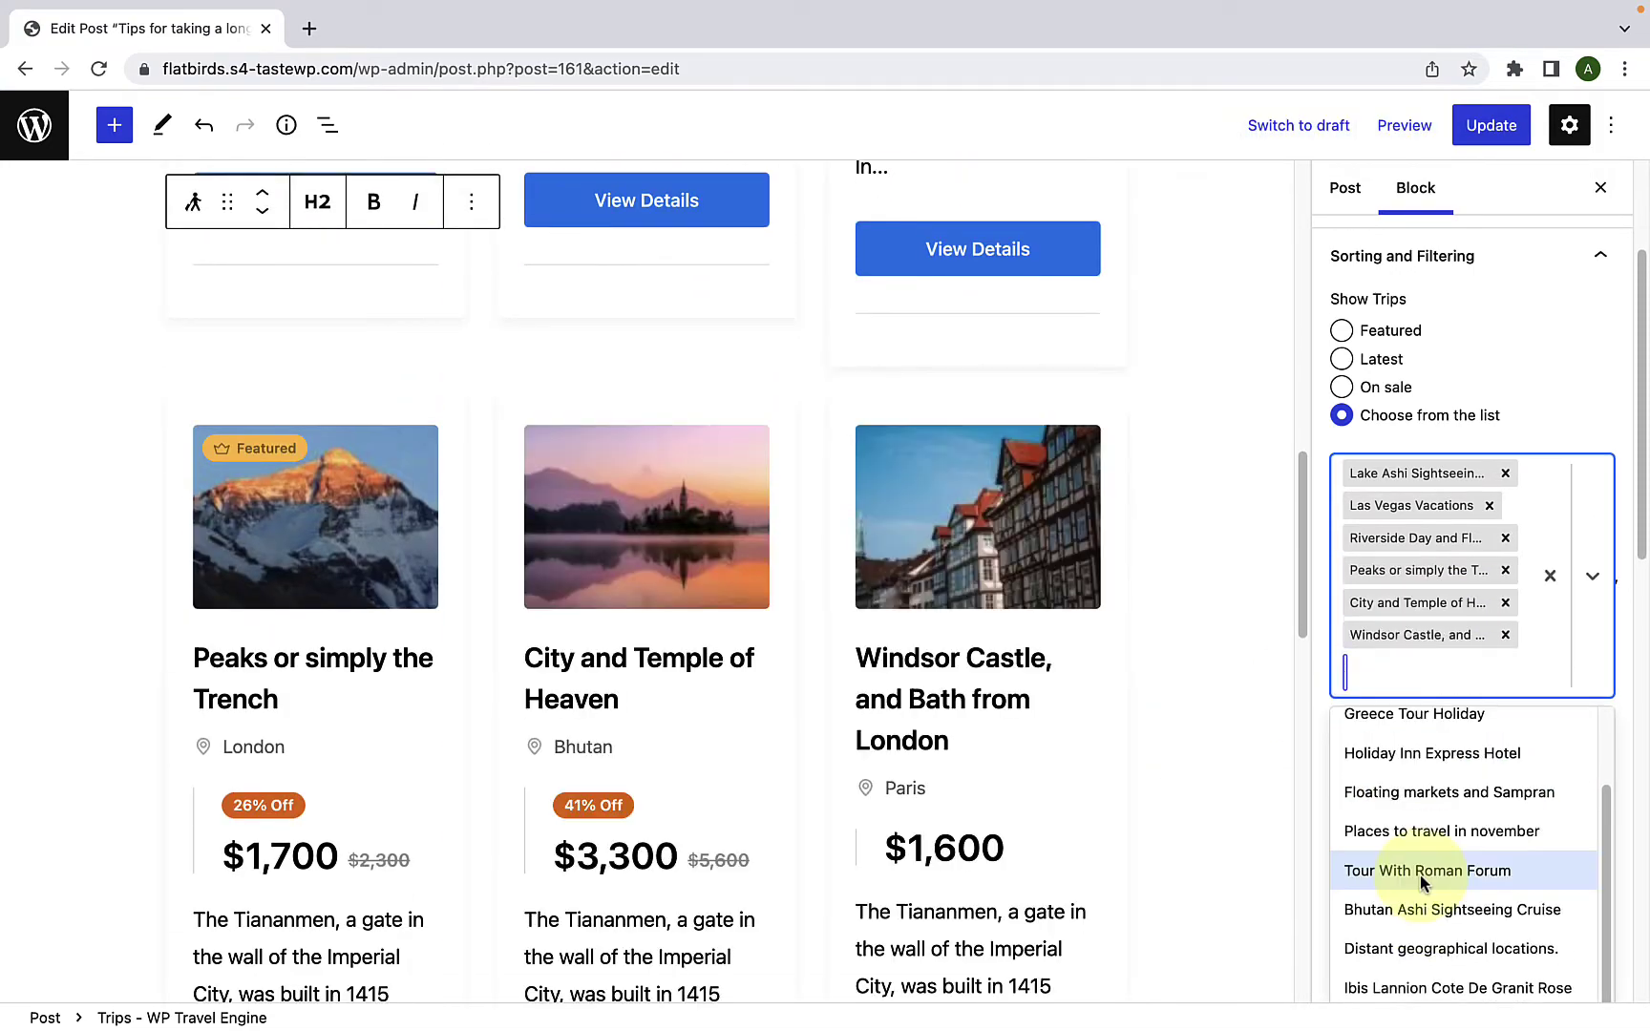
{"action": "scroll", "coordinate": [1190, 788], "scroll_direction": "up", "scroll_amount": 5}
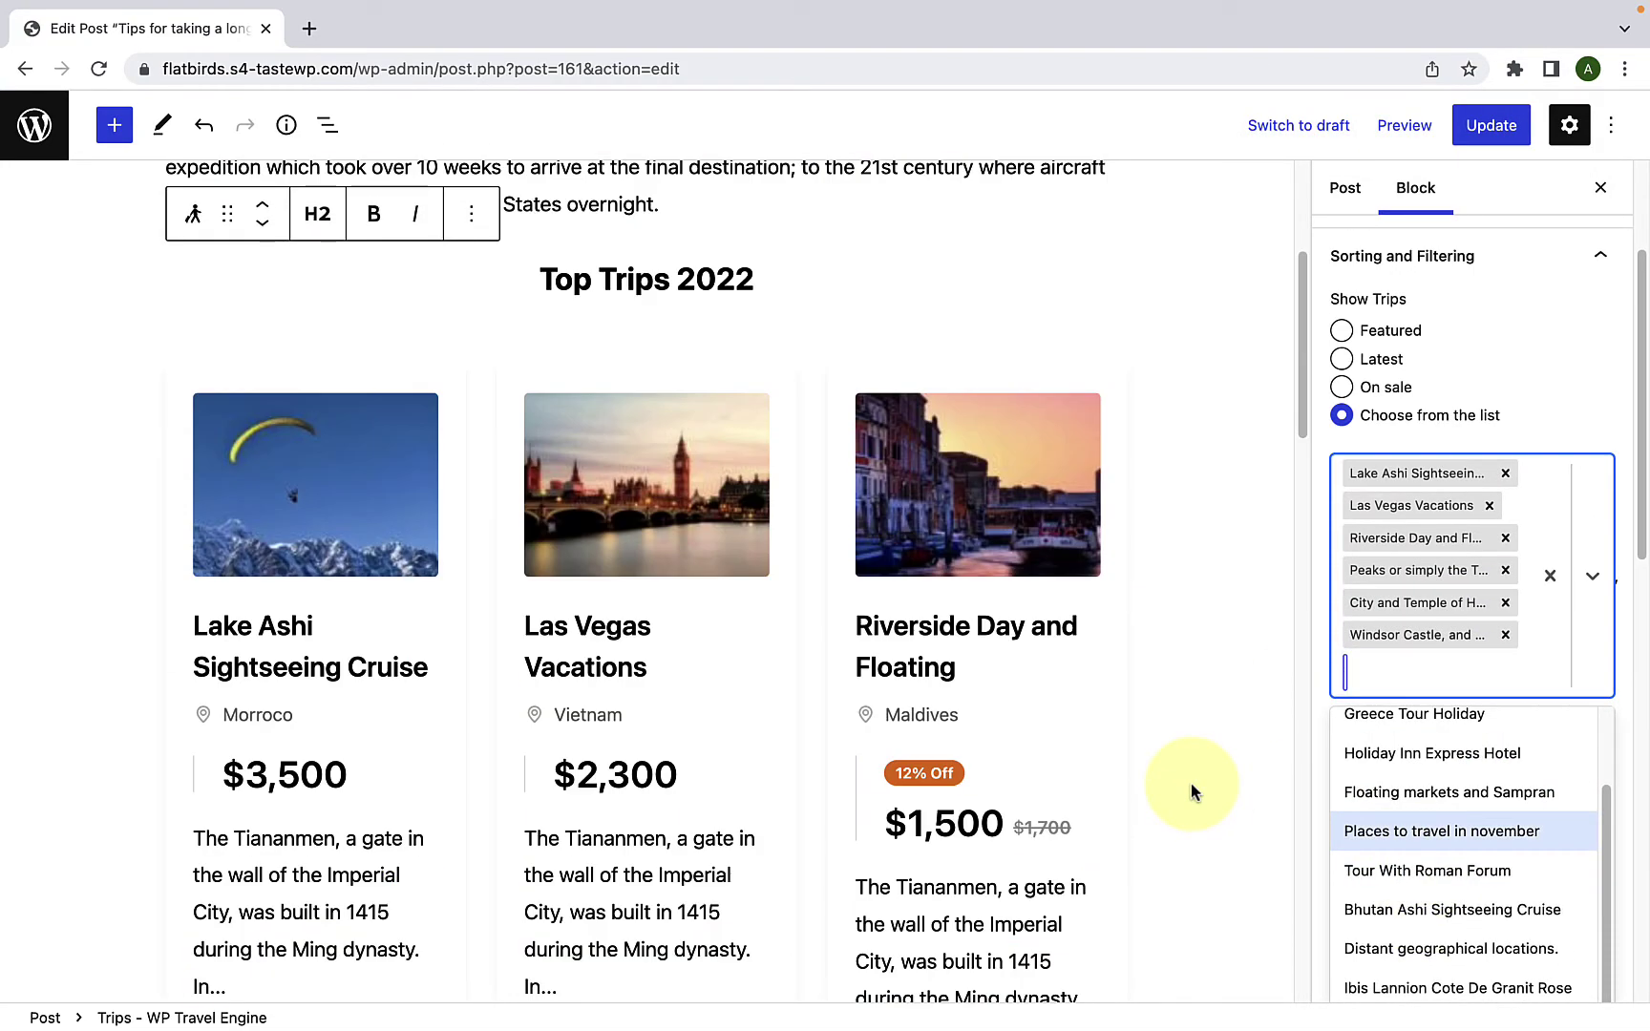
Step: Set the Trips block back to showing the Latest trips and check the resulting cards
{"action": "left_click", "coordinate": [1342, 360]}
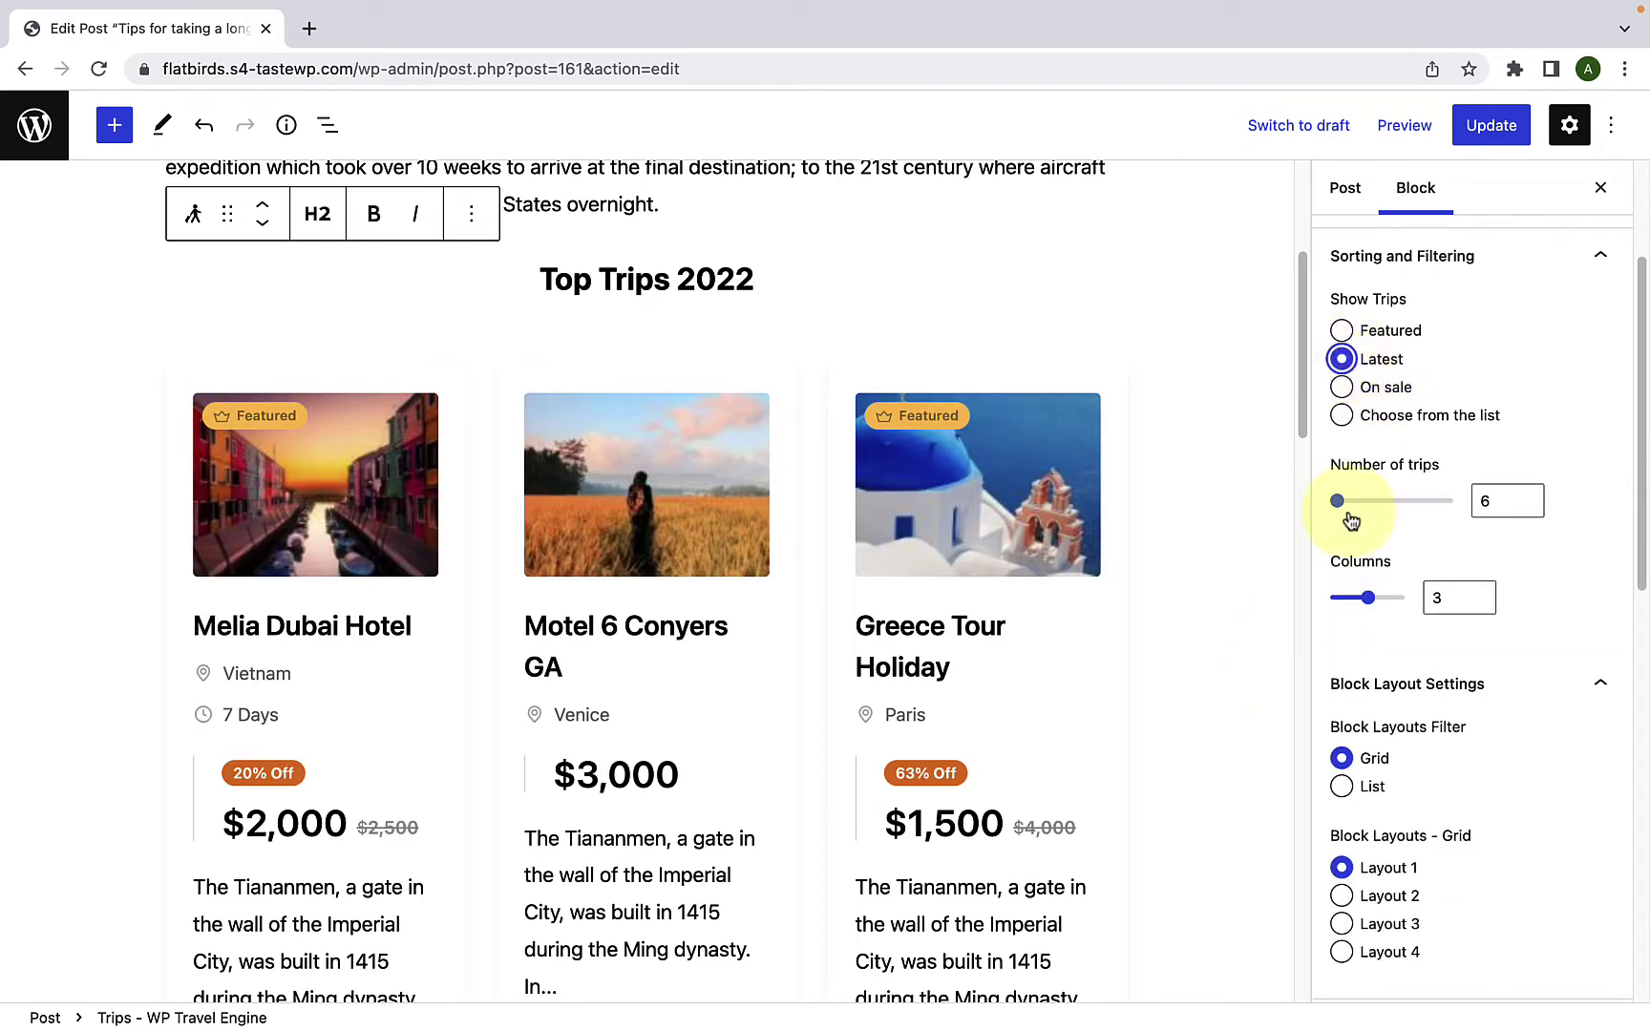
{"action": "scroll", "coordinate": [1359, 477], "scroll_direction": "down", "scroll_amount": 1}
{"action": "scroll", "coordinate": [1156, 618], "scroll_direction": "down", "scroll_amount": 8}
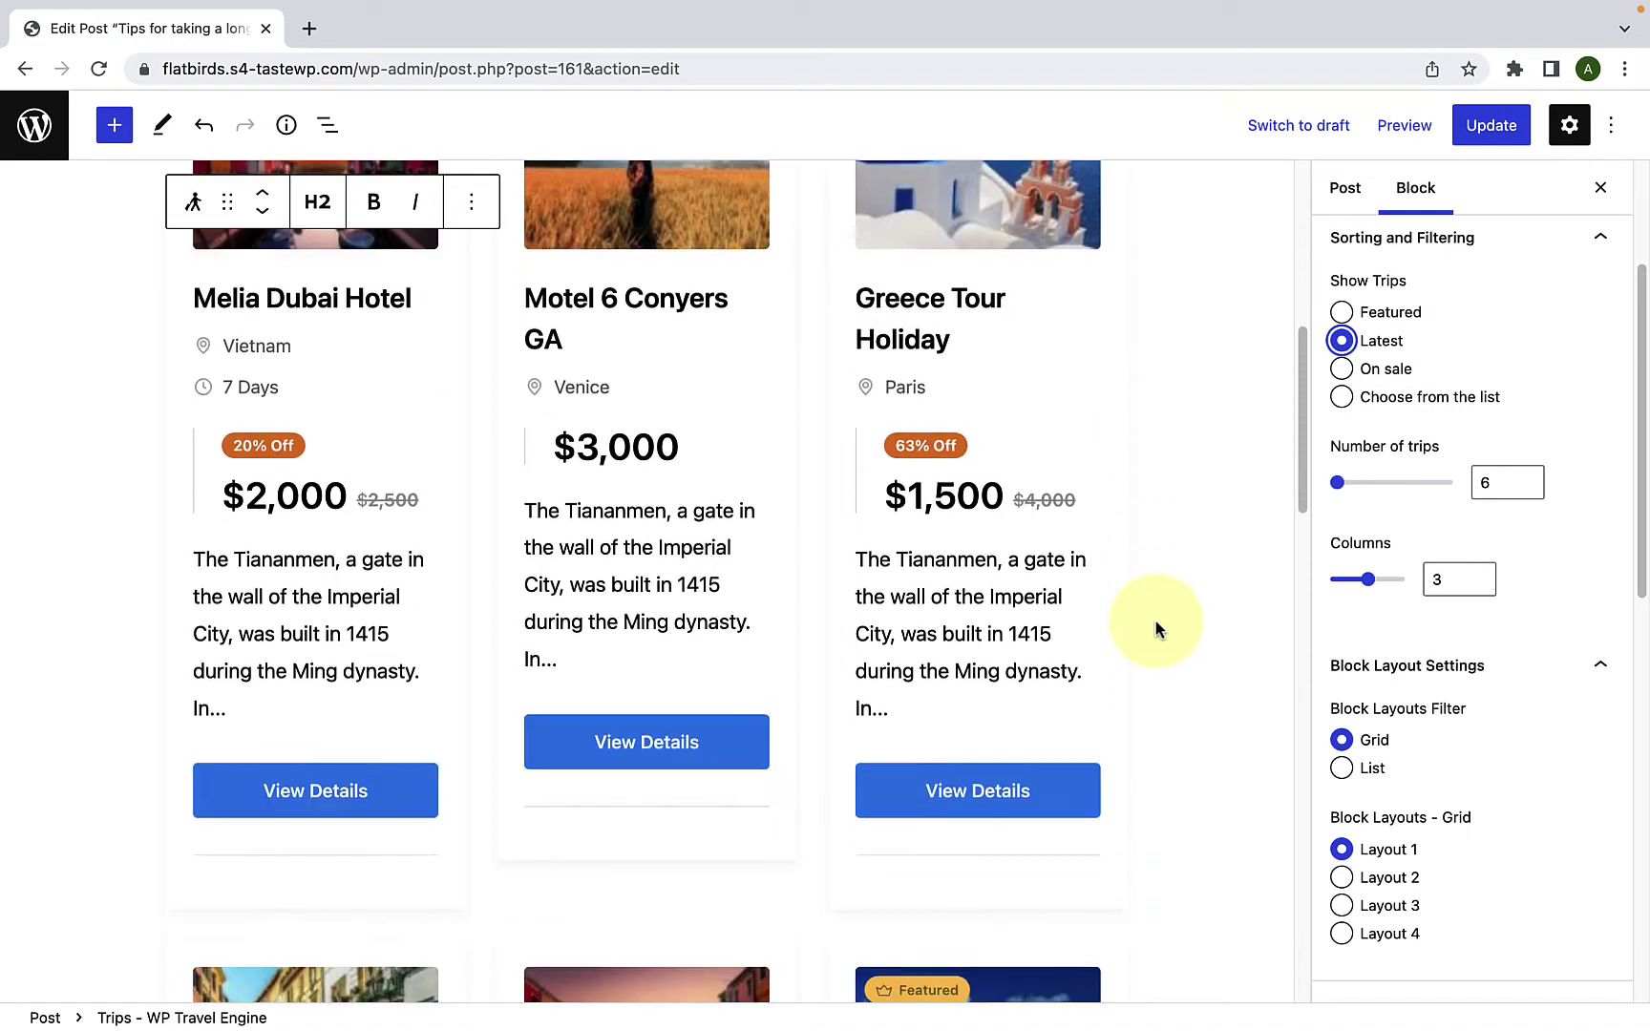
{"action": "scroll", "coordinate": [1155, 618], "scroll_direction": "up", "scroll_amount": 5}
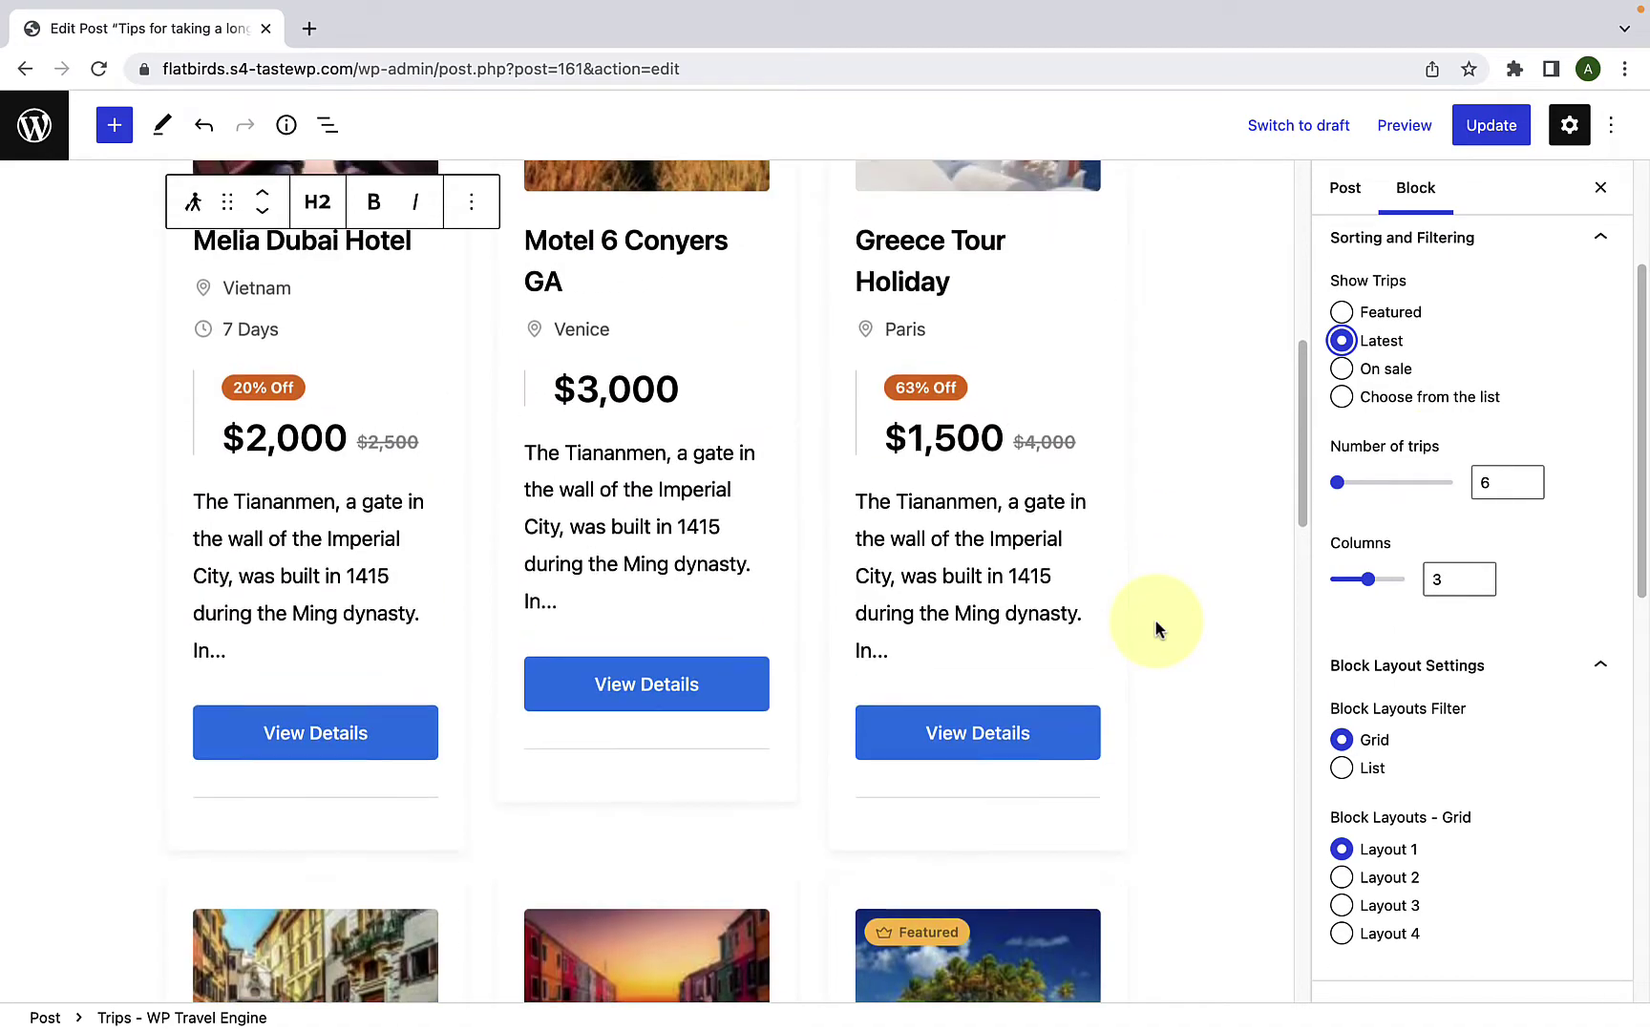
Step: Try limiting the Trips block to 4 trips and review the resulting card rows
{"action": "double_click", "coordinate": [1485, 482]}
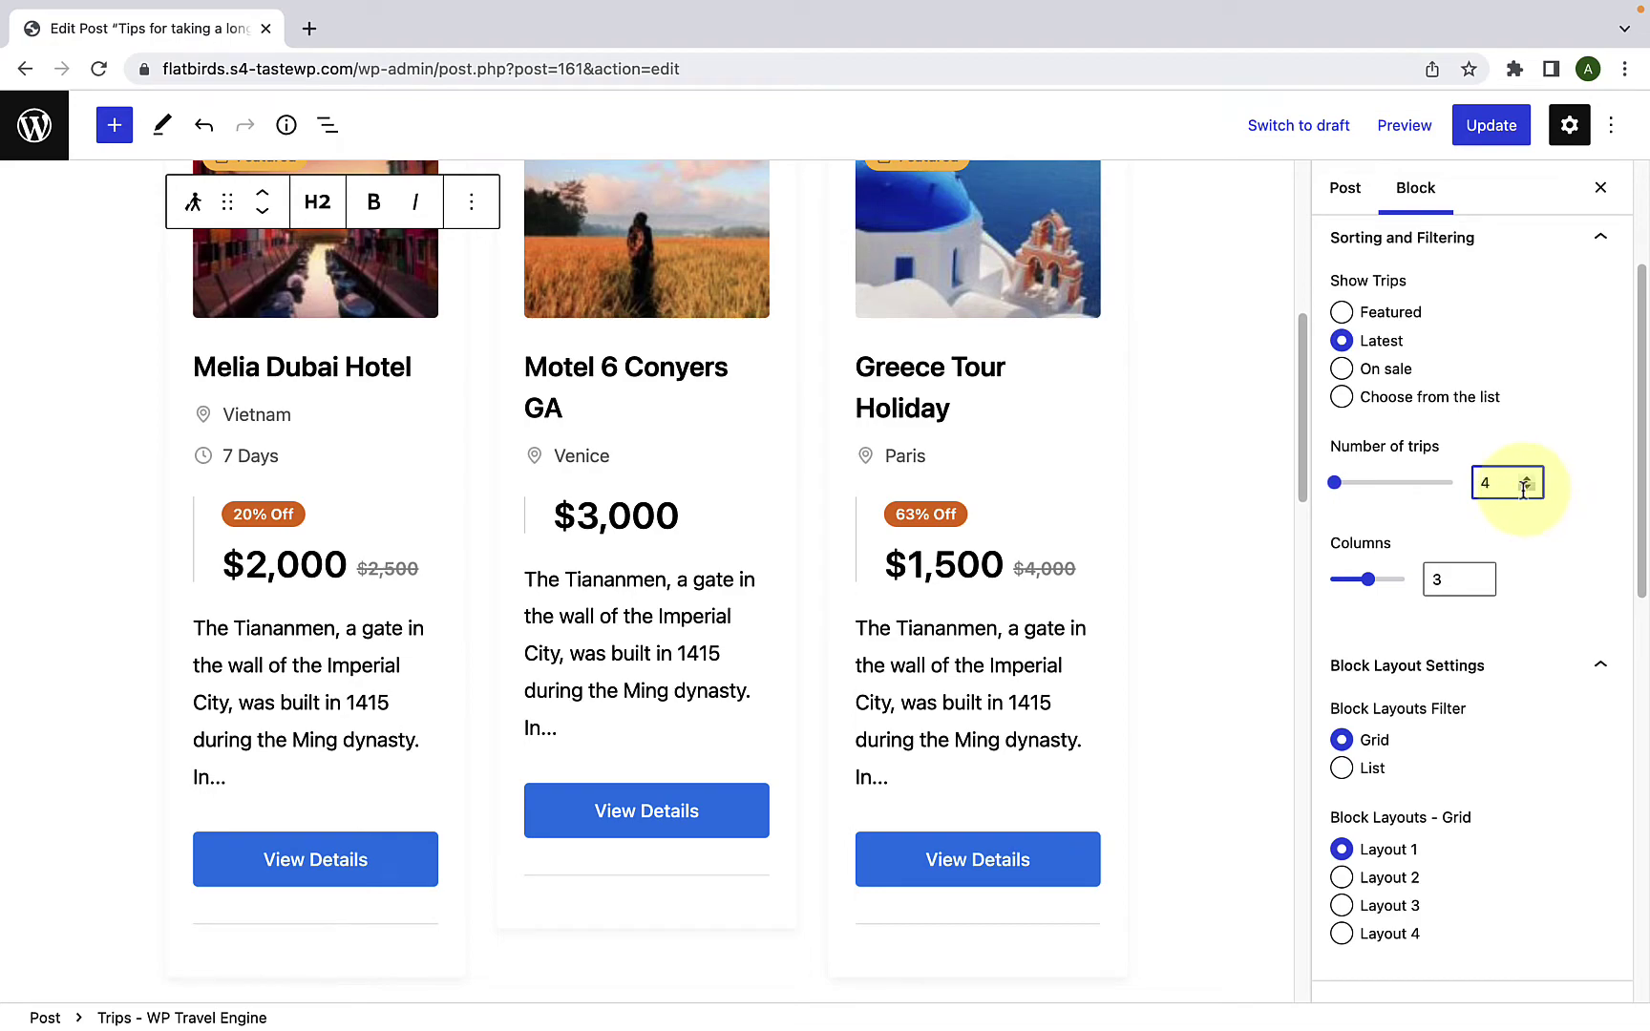
{"action": "scroll", "coordinate": [1091, 671], "scroll_direction": "down", "scroll_amount": 3}
{"action": "scroll", "coordinate": [1088, 690], "scroll_direction": "down", "scroll_amount": 7}
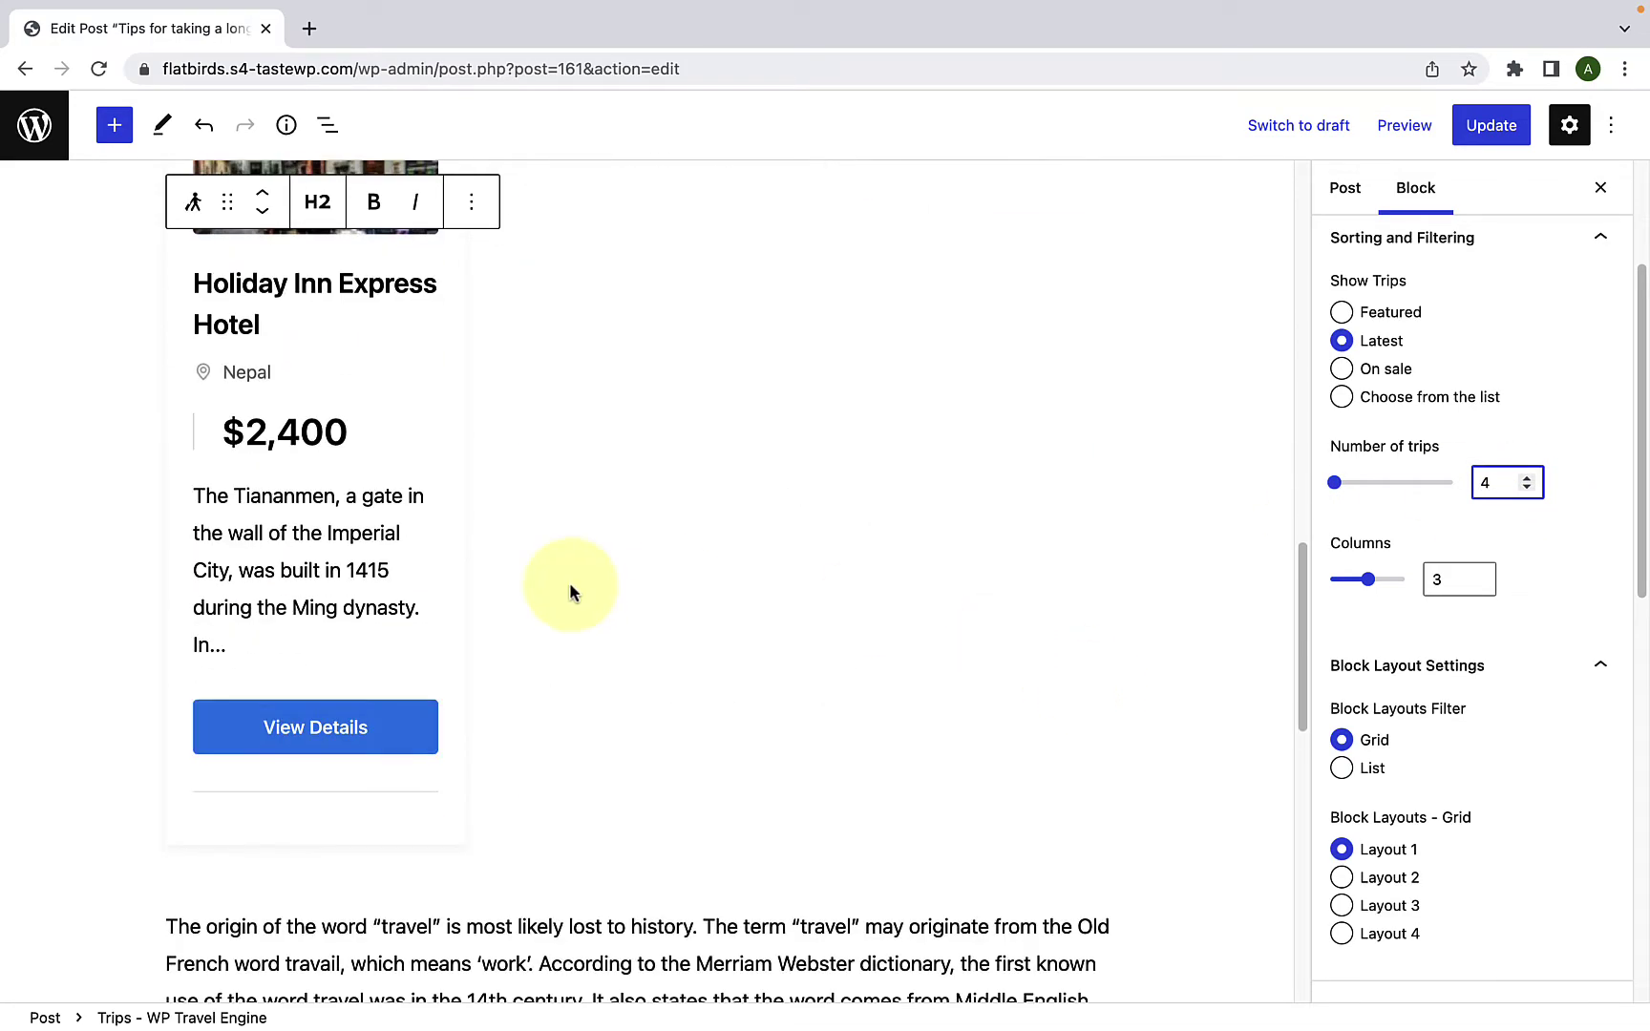
{"action": "scroll", "coordinate": [570, 592], "scroll_direction": "up", "scroll_amount": 10}
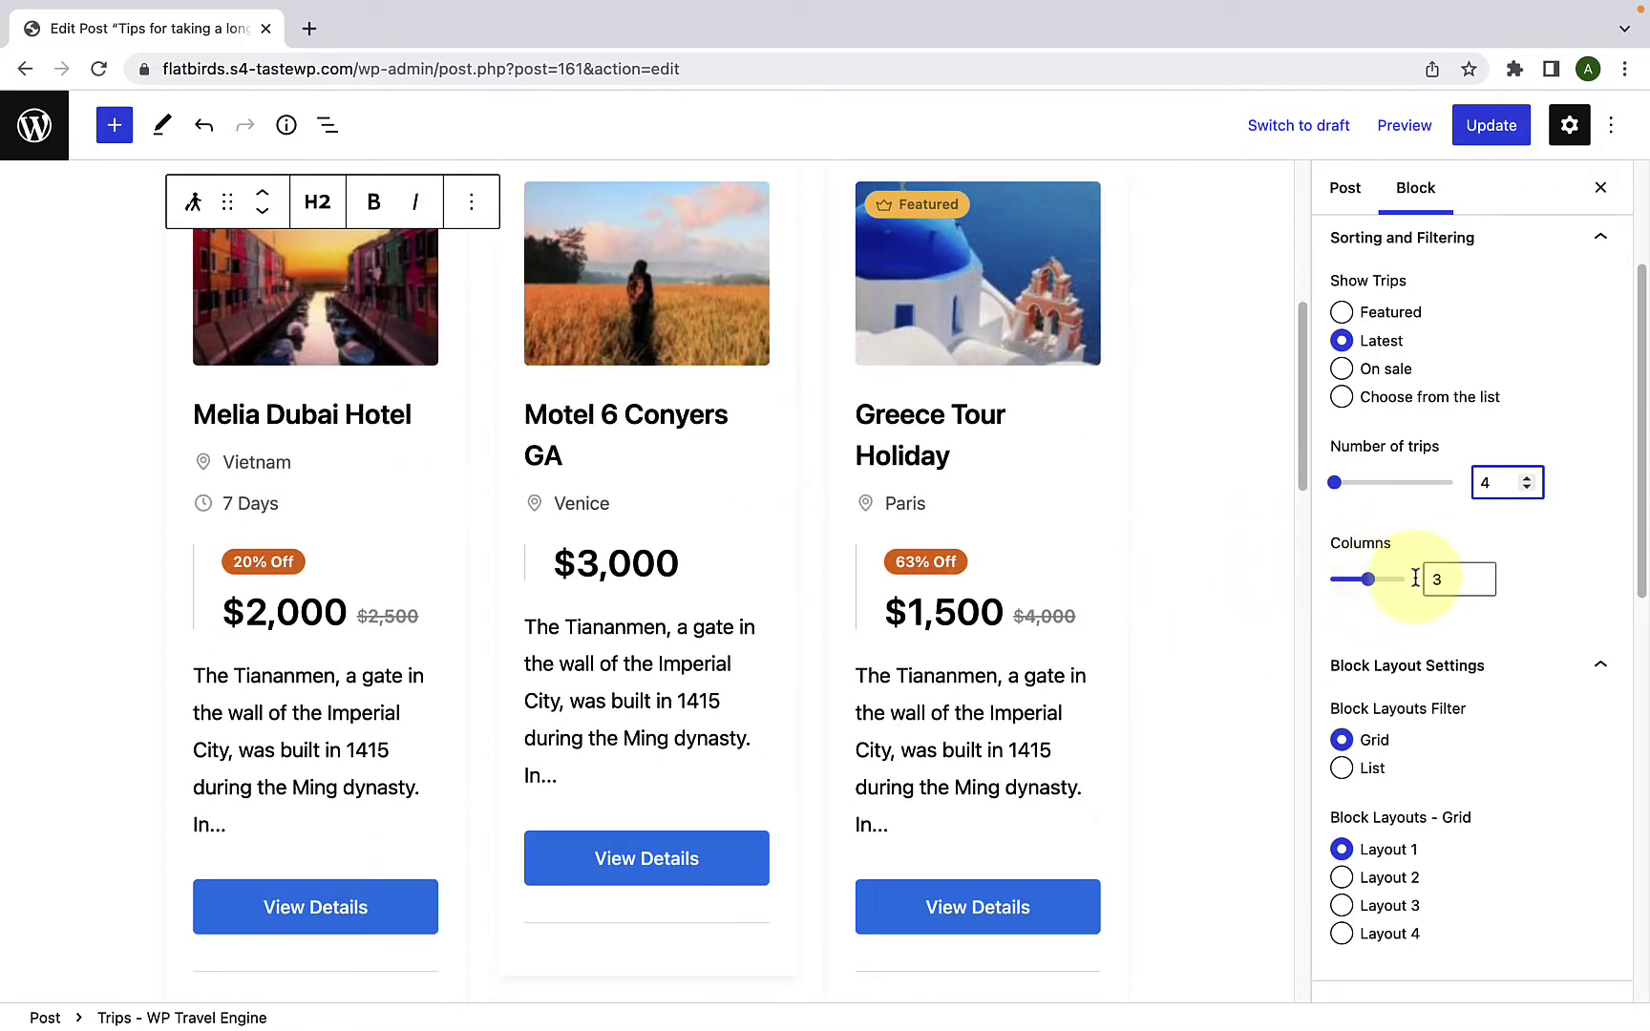
Step: Try arranging the trip cards in 2 columns and review the grid
{"action": "left_click", "coordinate": [1478, 586]}
{"action": "scroll", "coordinate": [1179, 630], "scroll_direction": "down", "scroll_amount": 5}
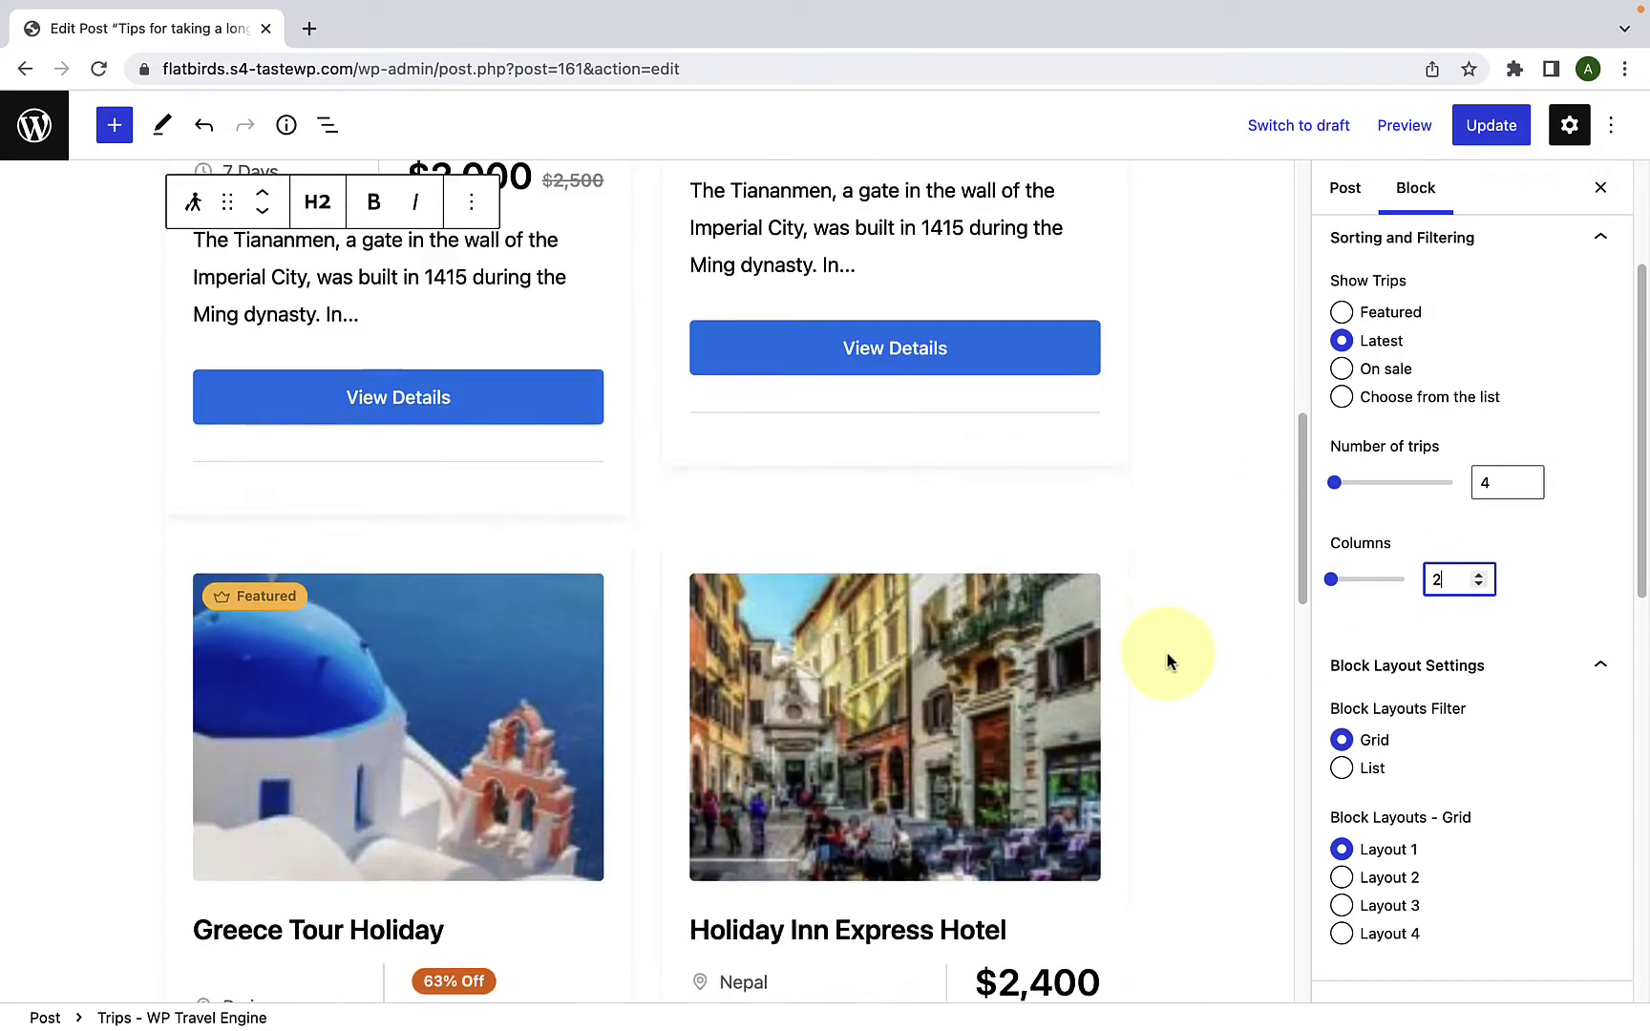
{"action": "scroll", "coordinate": [1167, 661], "scroll_direction": "down", "scroll_amount": 5}
{"action": "scroll", "coordinate": [1167, 661], "scroll_direction": "up", "scroll_amount": 10}
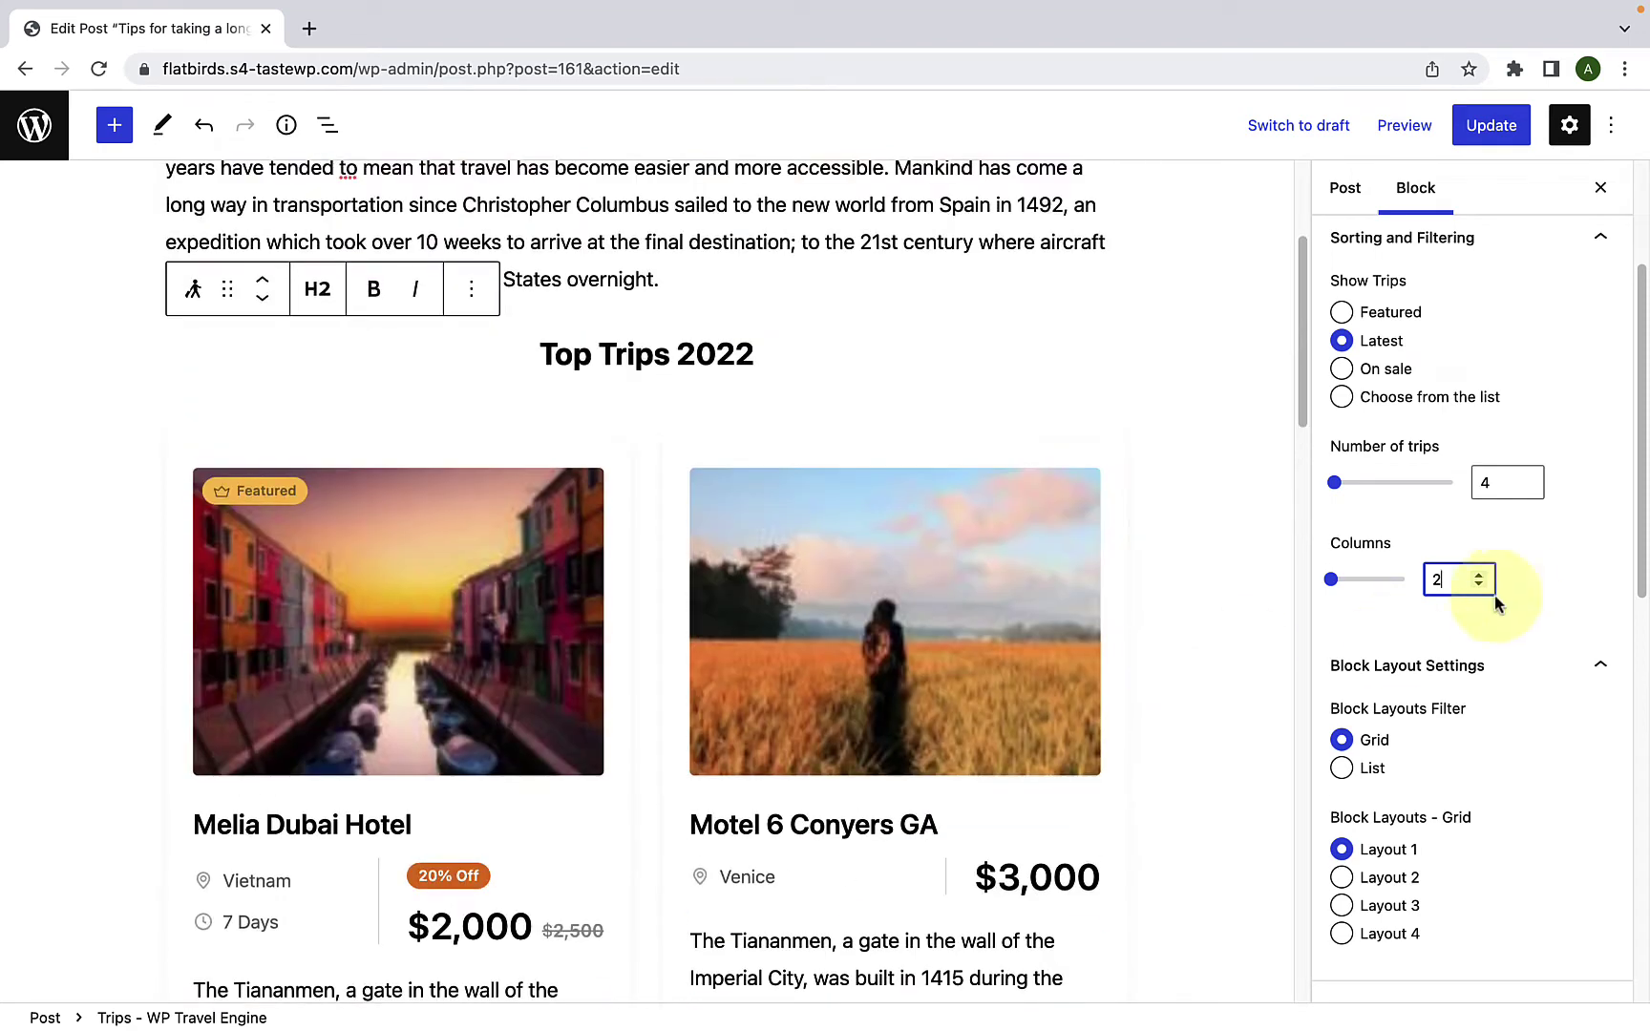
Step: Set the Trips block to 3 columns and 6 trips, and check the card rows
{"action": "left_click", "coordinate": [1476, 576]}
{"action": "scroll", "coordinate": [1141, 634], "scroll_direction": "down", "scroll_amount": 2}
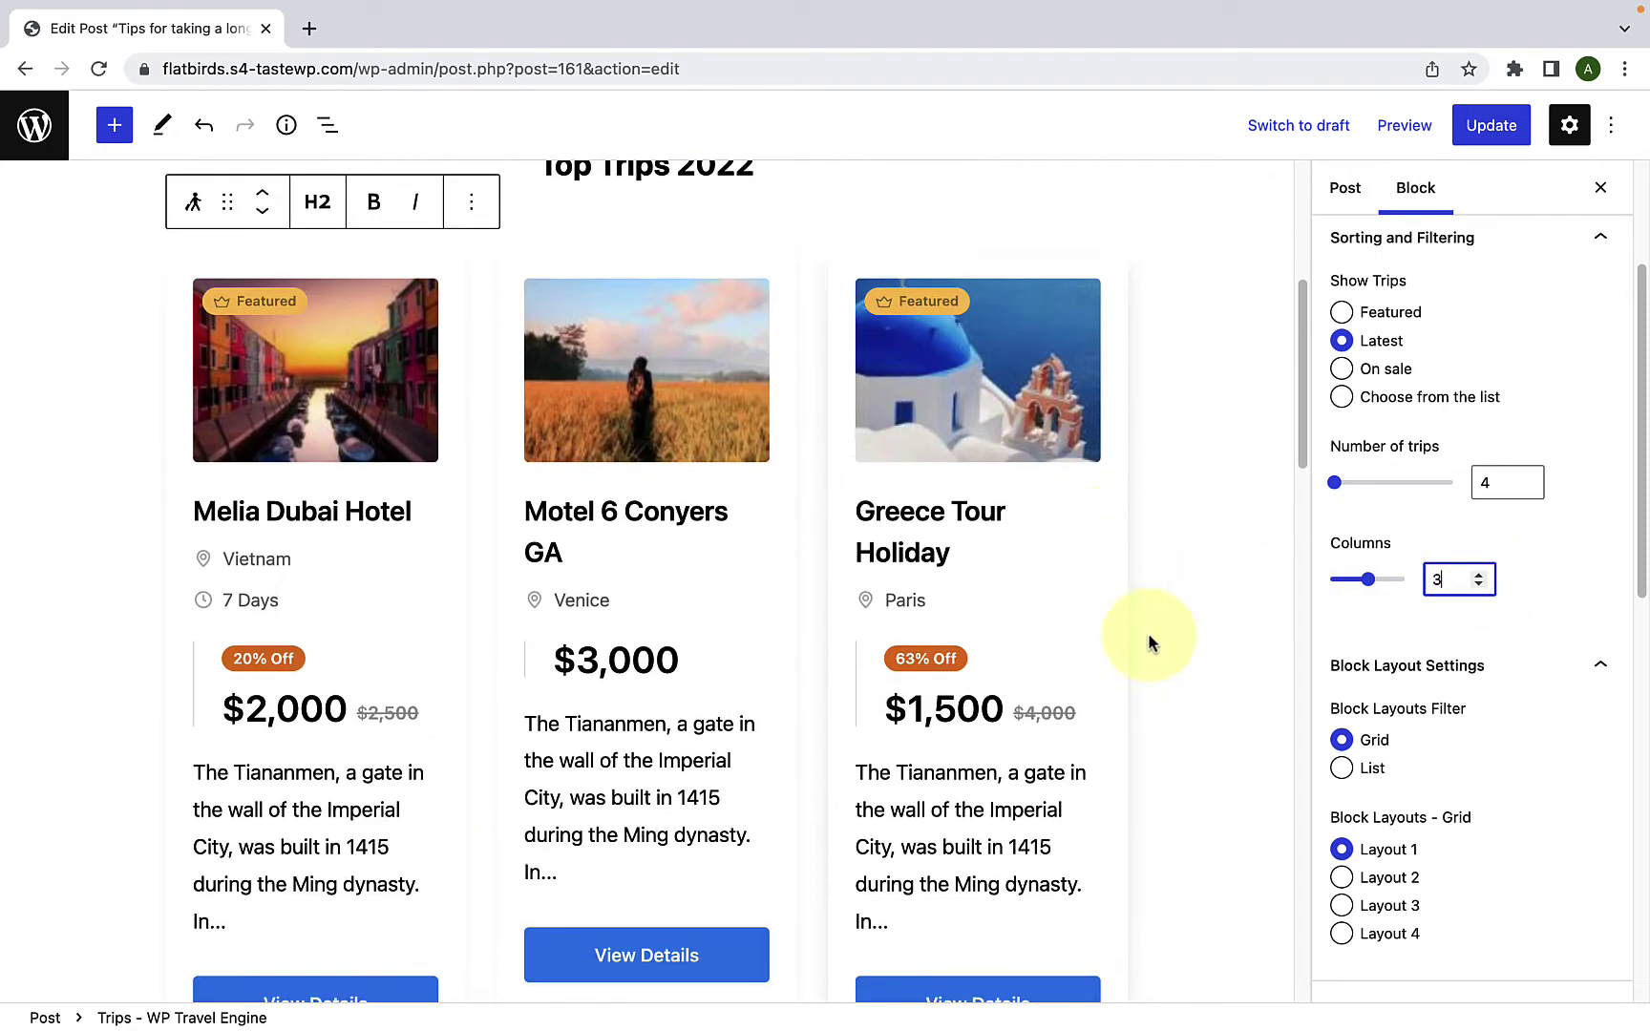
{"action": "left_click", "coordinate": [1529, 478]}
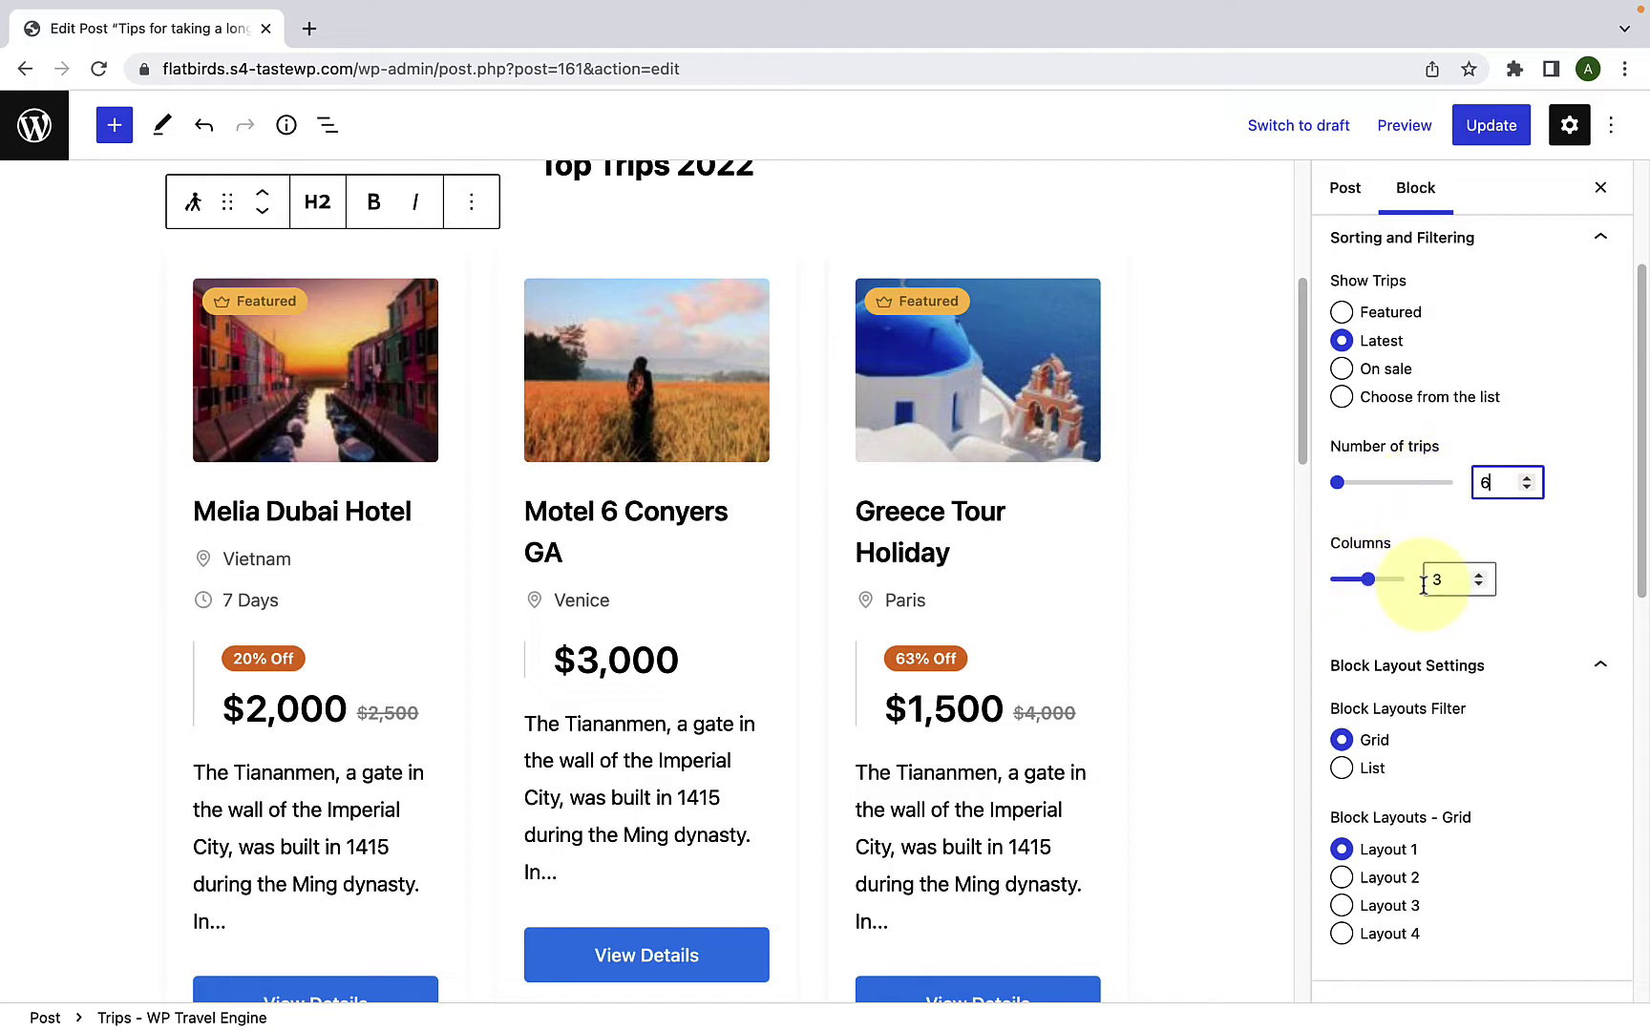
{"action": "scroll", "coordinate": [1175, 730], "scroll_direction": "down", "scroll_amount": 8}
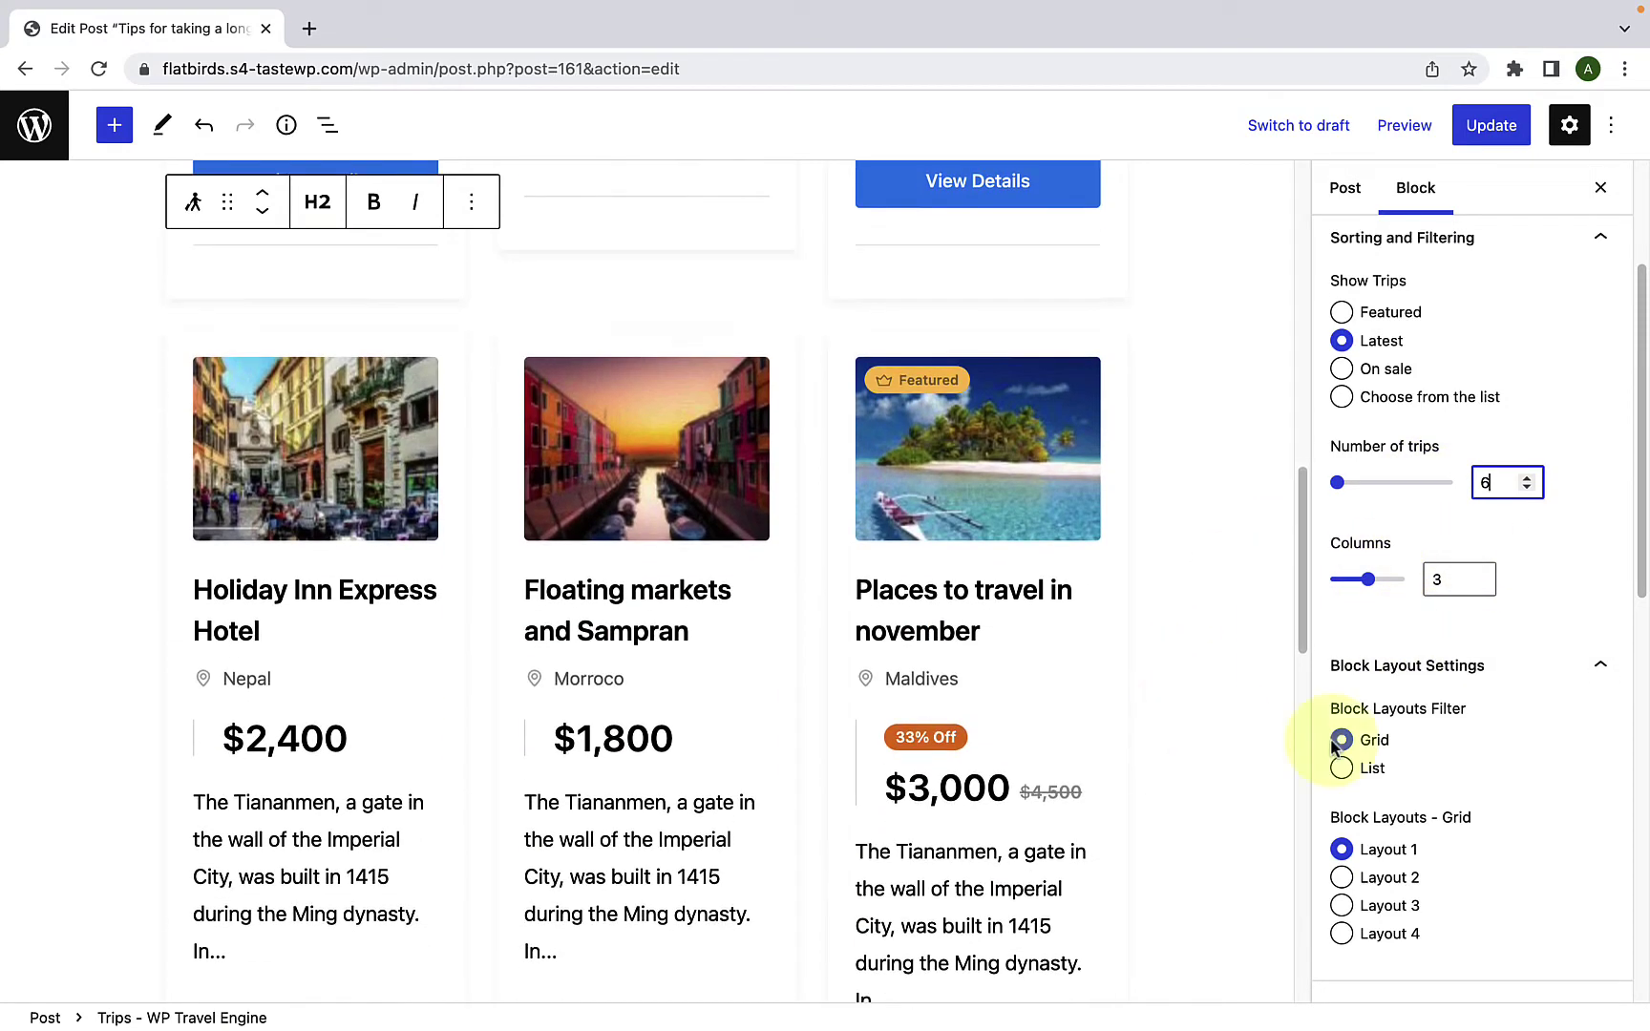
Step: Try grid Layout 2, Layout 3 and Layout 4 for the Trips block, reviewing the card design of each
{"action": "scroll", "coordinate": [1432, 736], "scroll_direction": "down", "scroll_amount": 3}
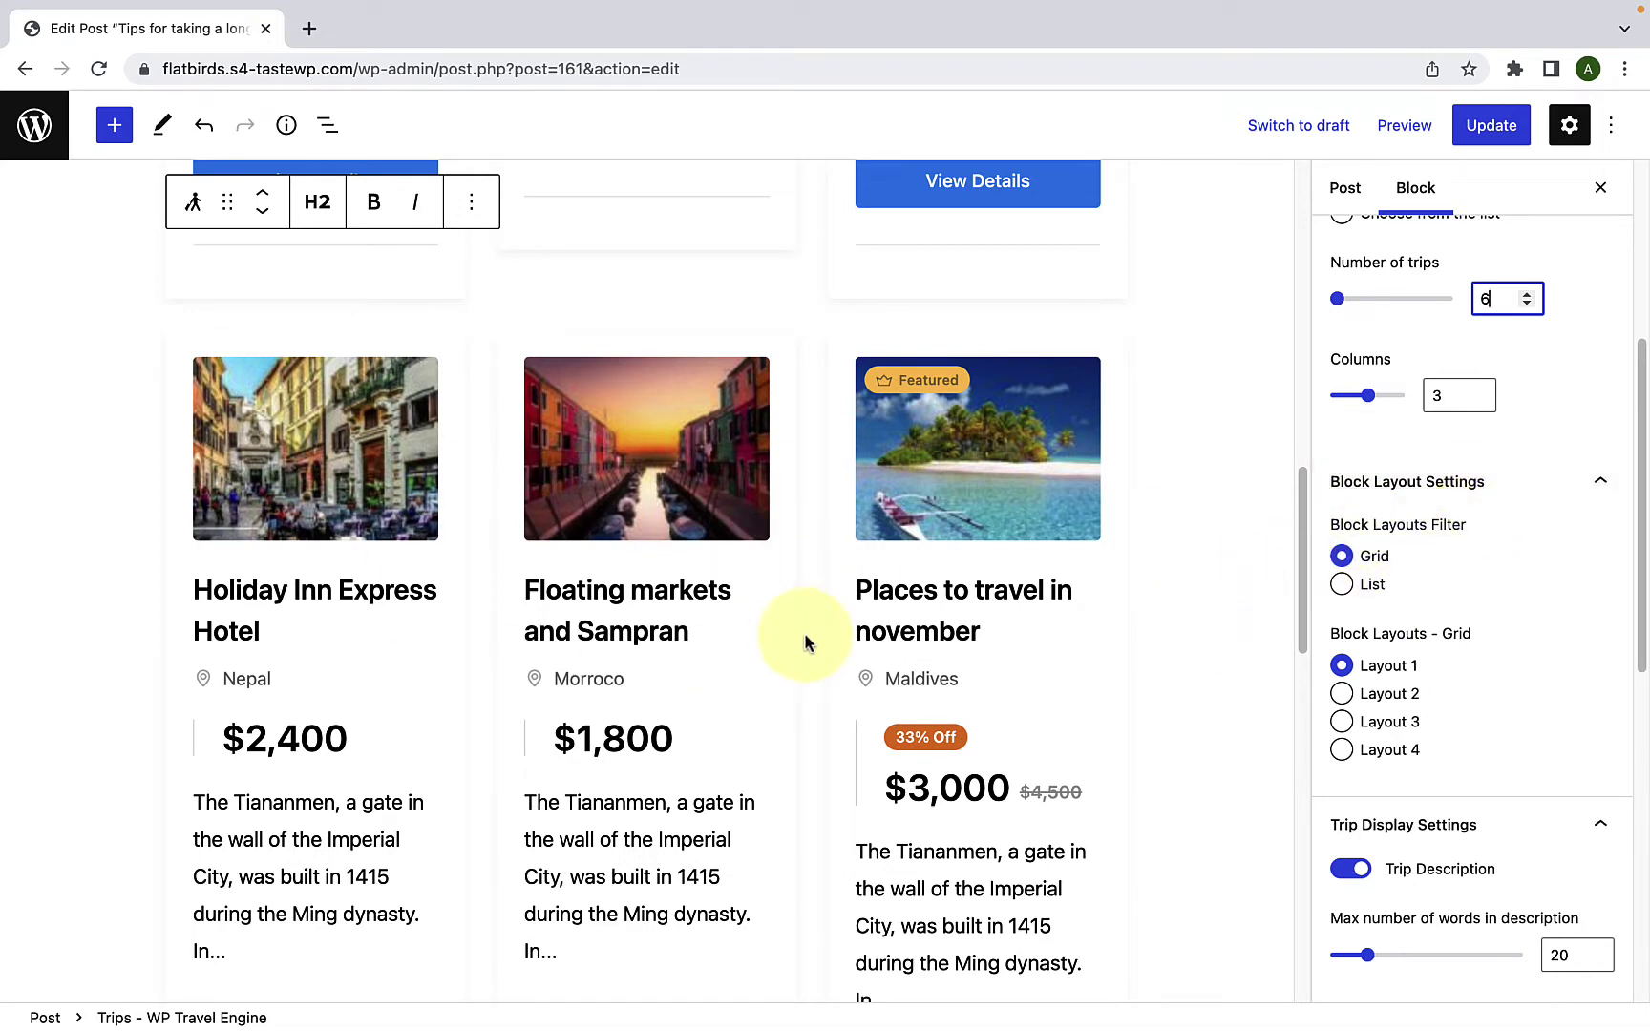
{"action": "scroll", "coordinate": [827, 653], "scroll_direction": "up", "scroll_amount": 8}
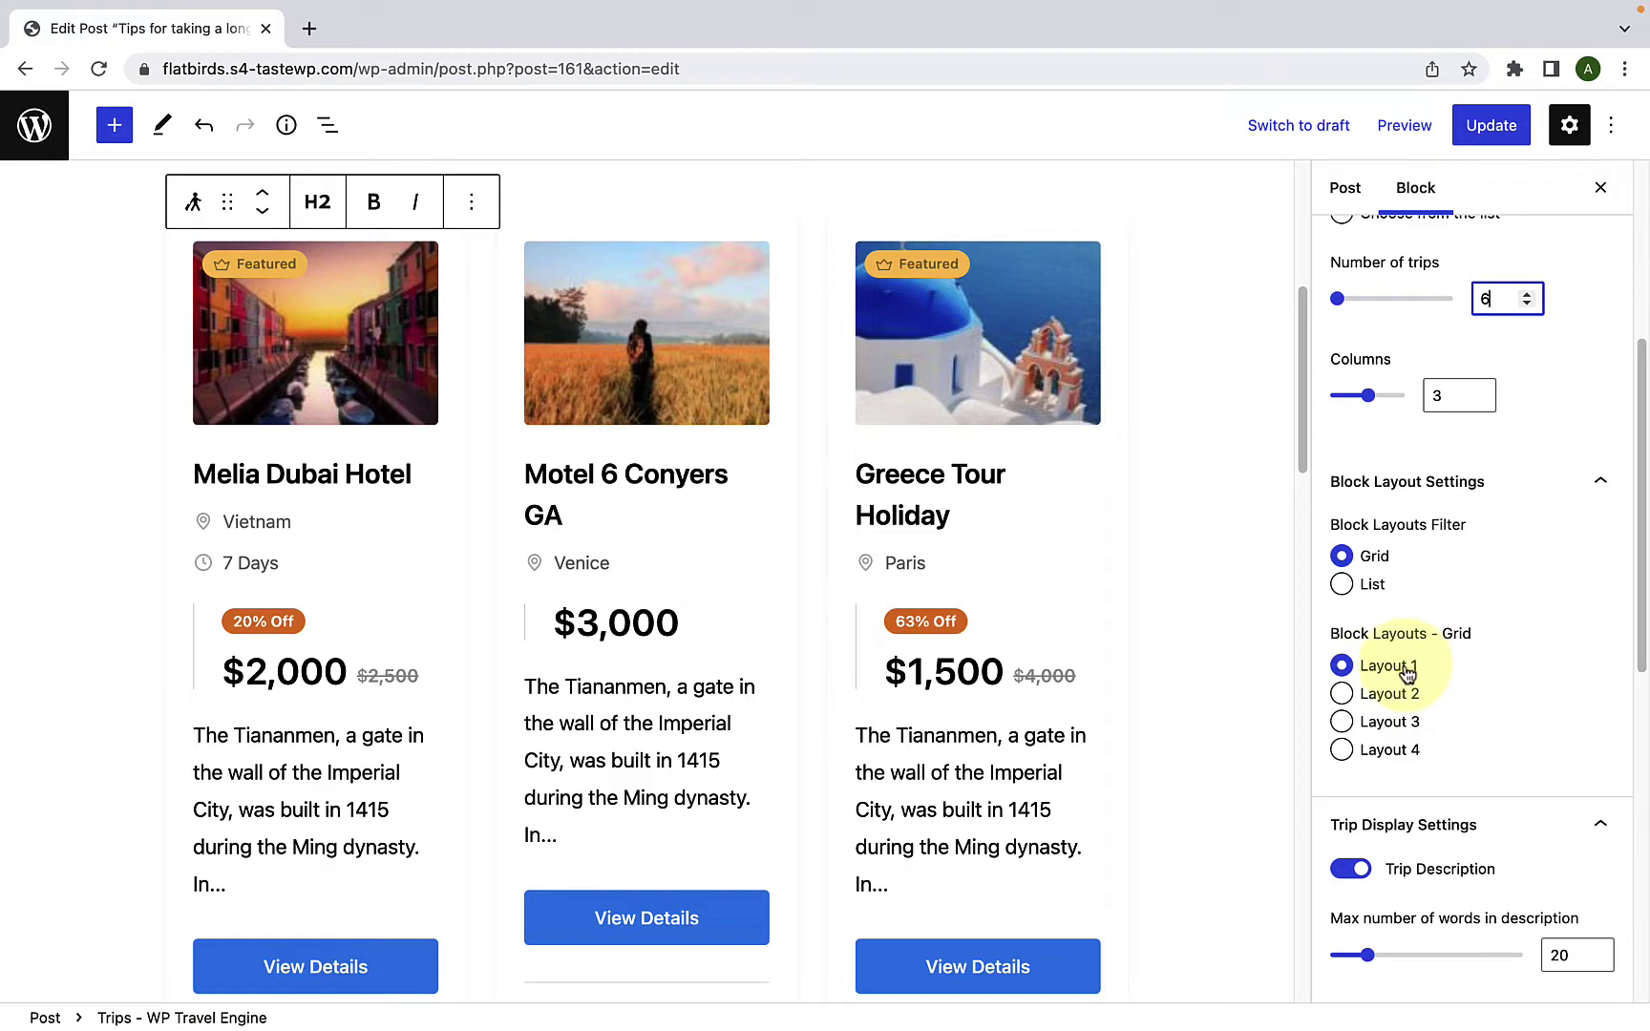
{"action": "left_click", "coordinate": [1342, 694]}
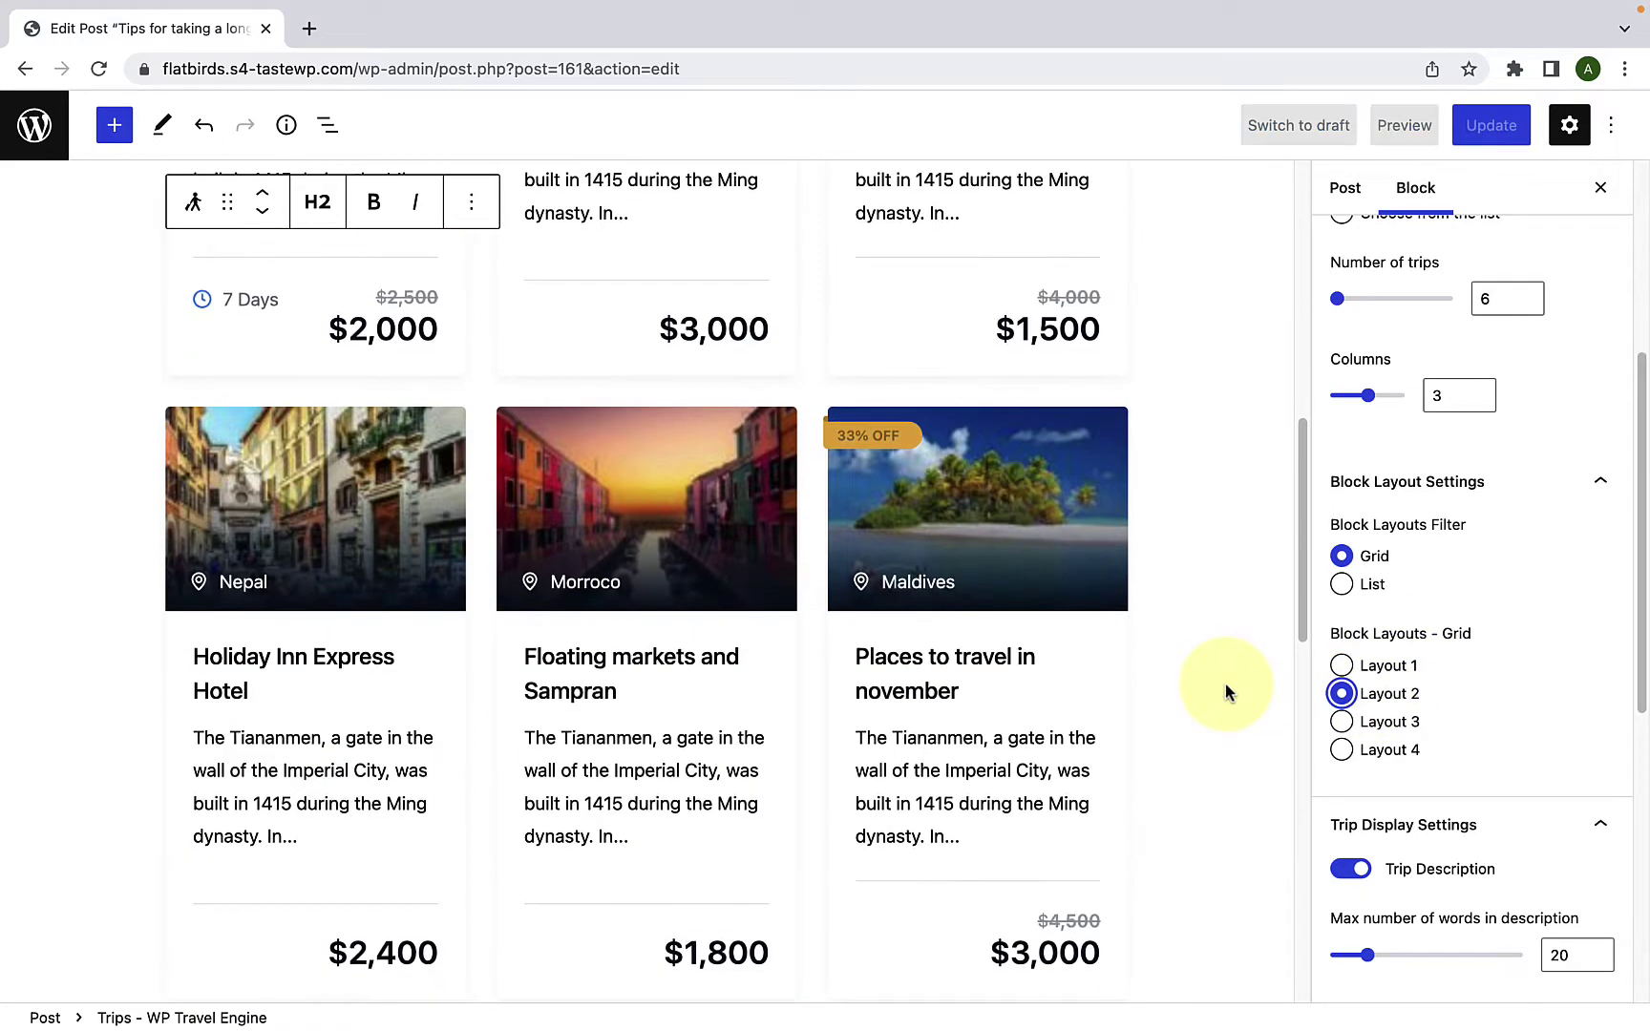
{"action": "left_click", "coordinate": [1341, 721]}
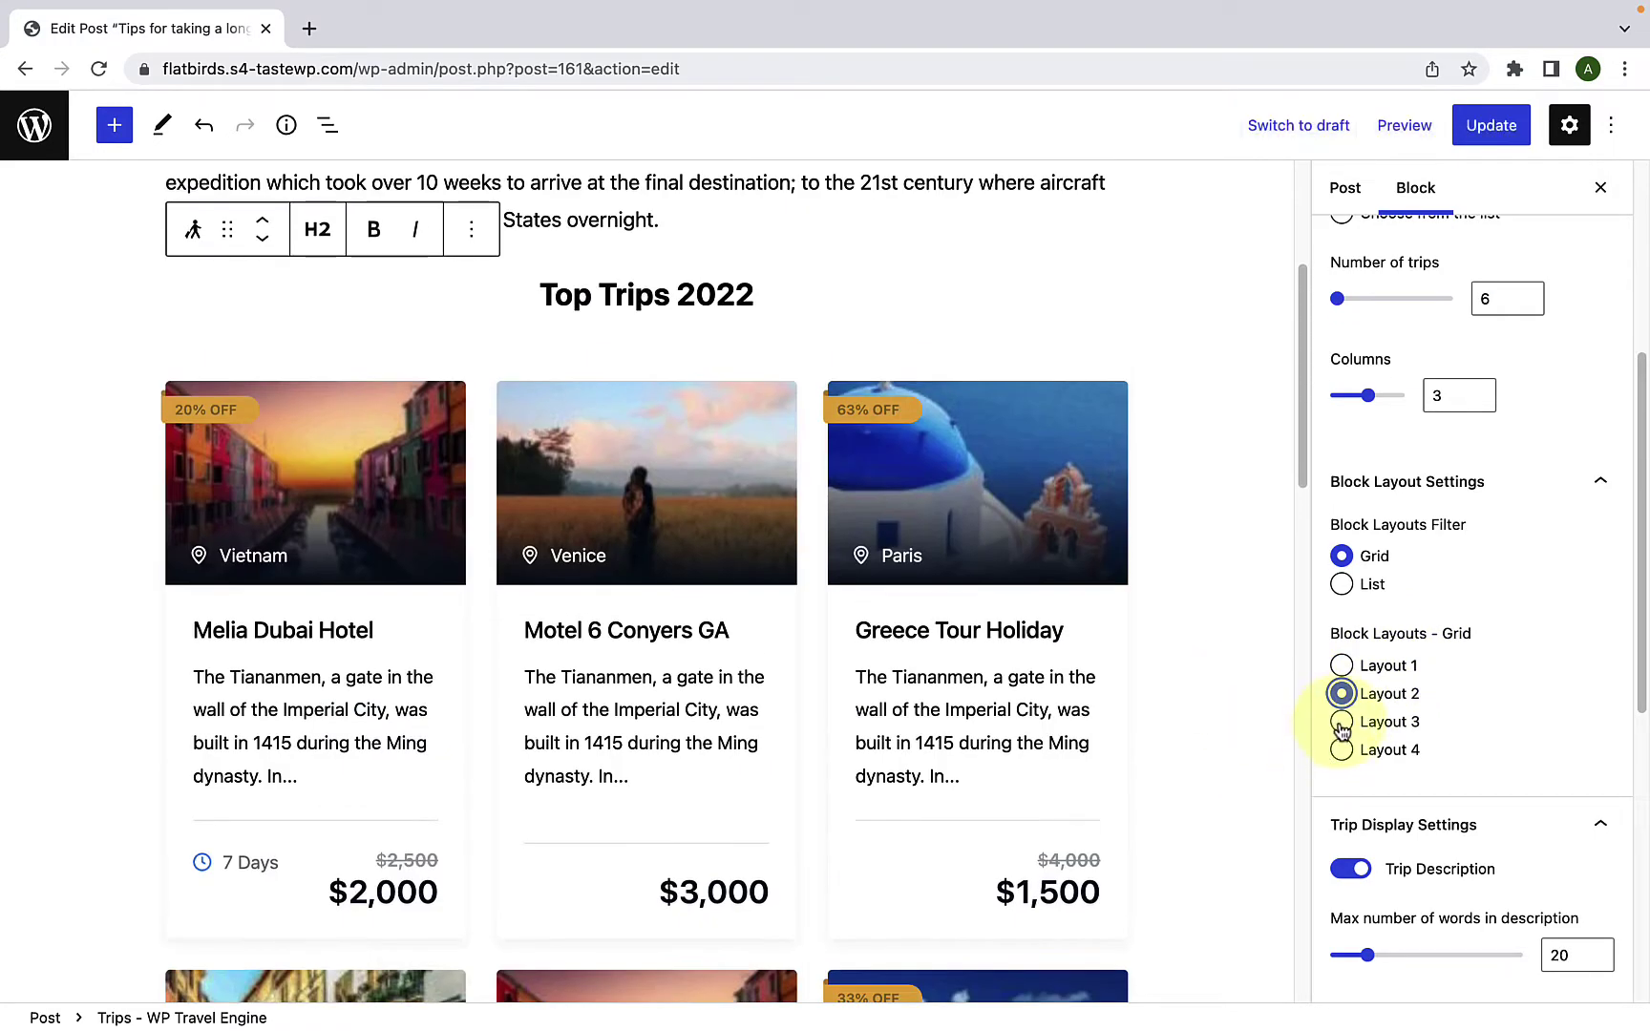
{"action": "scroll", "coordinate": [1151, 737], "scroll_direction": "down", "scroll_amount": 5}
{"action": "scroll", "coordinate": [1151, 737], "scroll_direction": "up", "scroll_amount": 5}
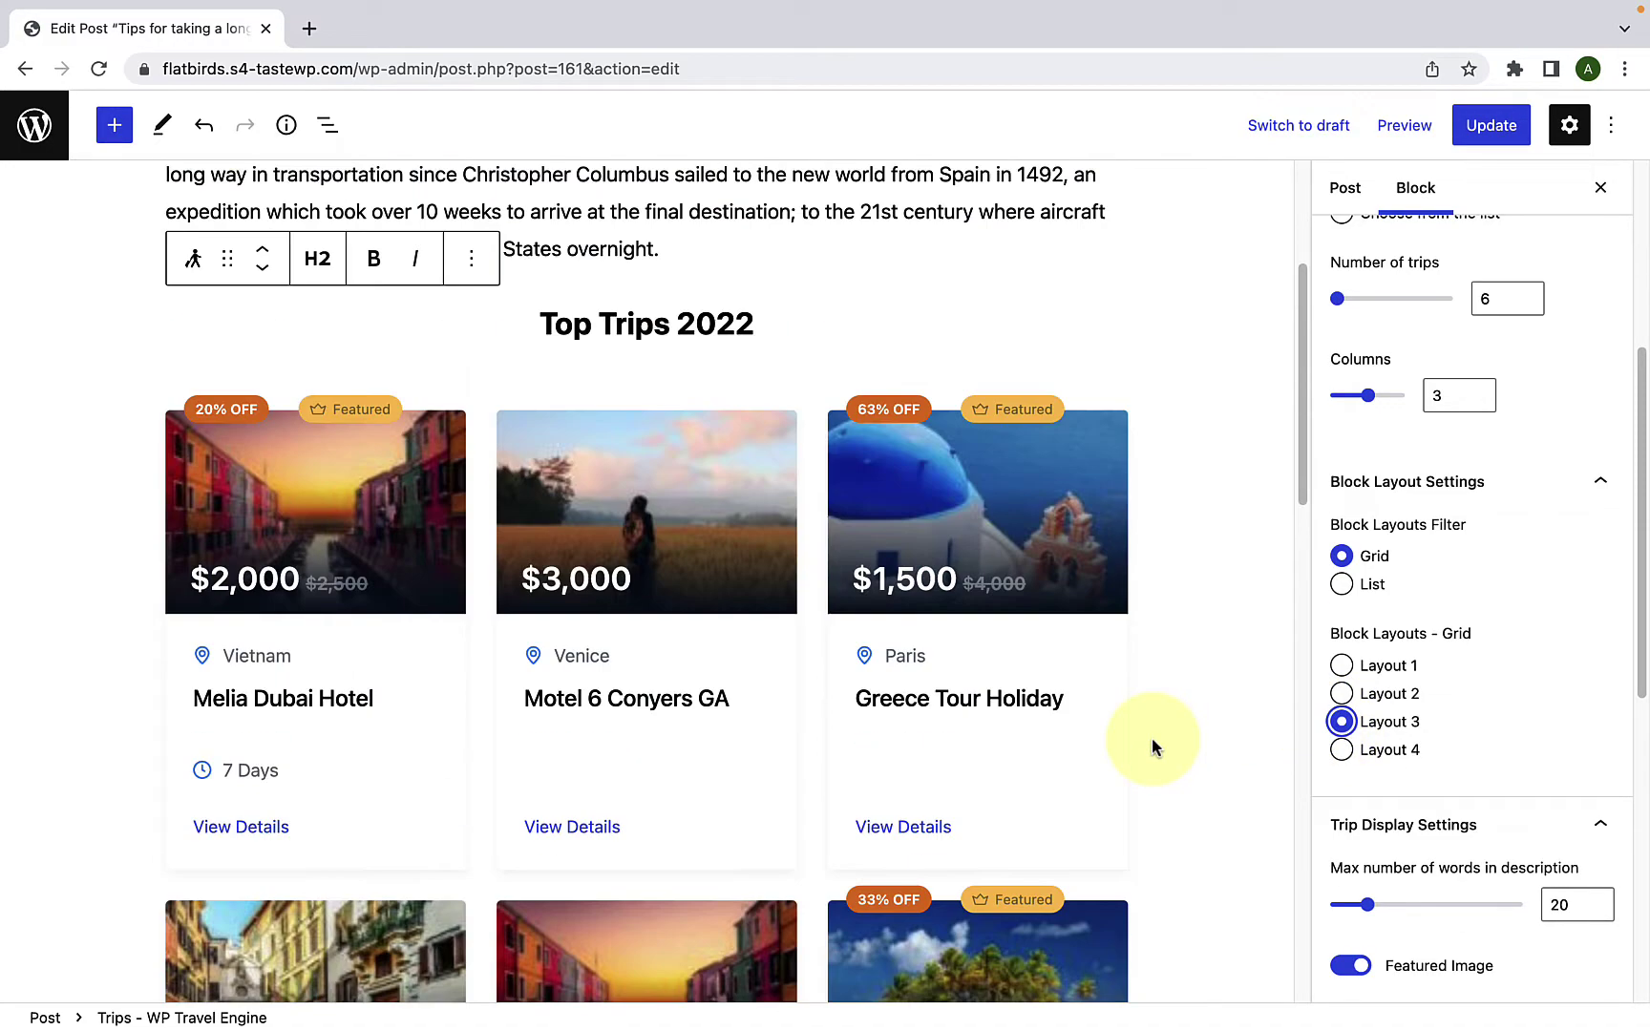
{"action": "left_click", "coordinate": [1342, 750]}
{"action": "scroll", "coordinate": [1204, 747], "scroll_direction": "down", "scroll_amount": 4}
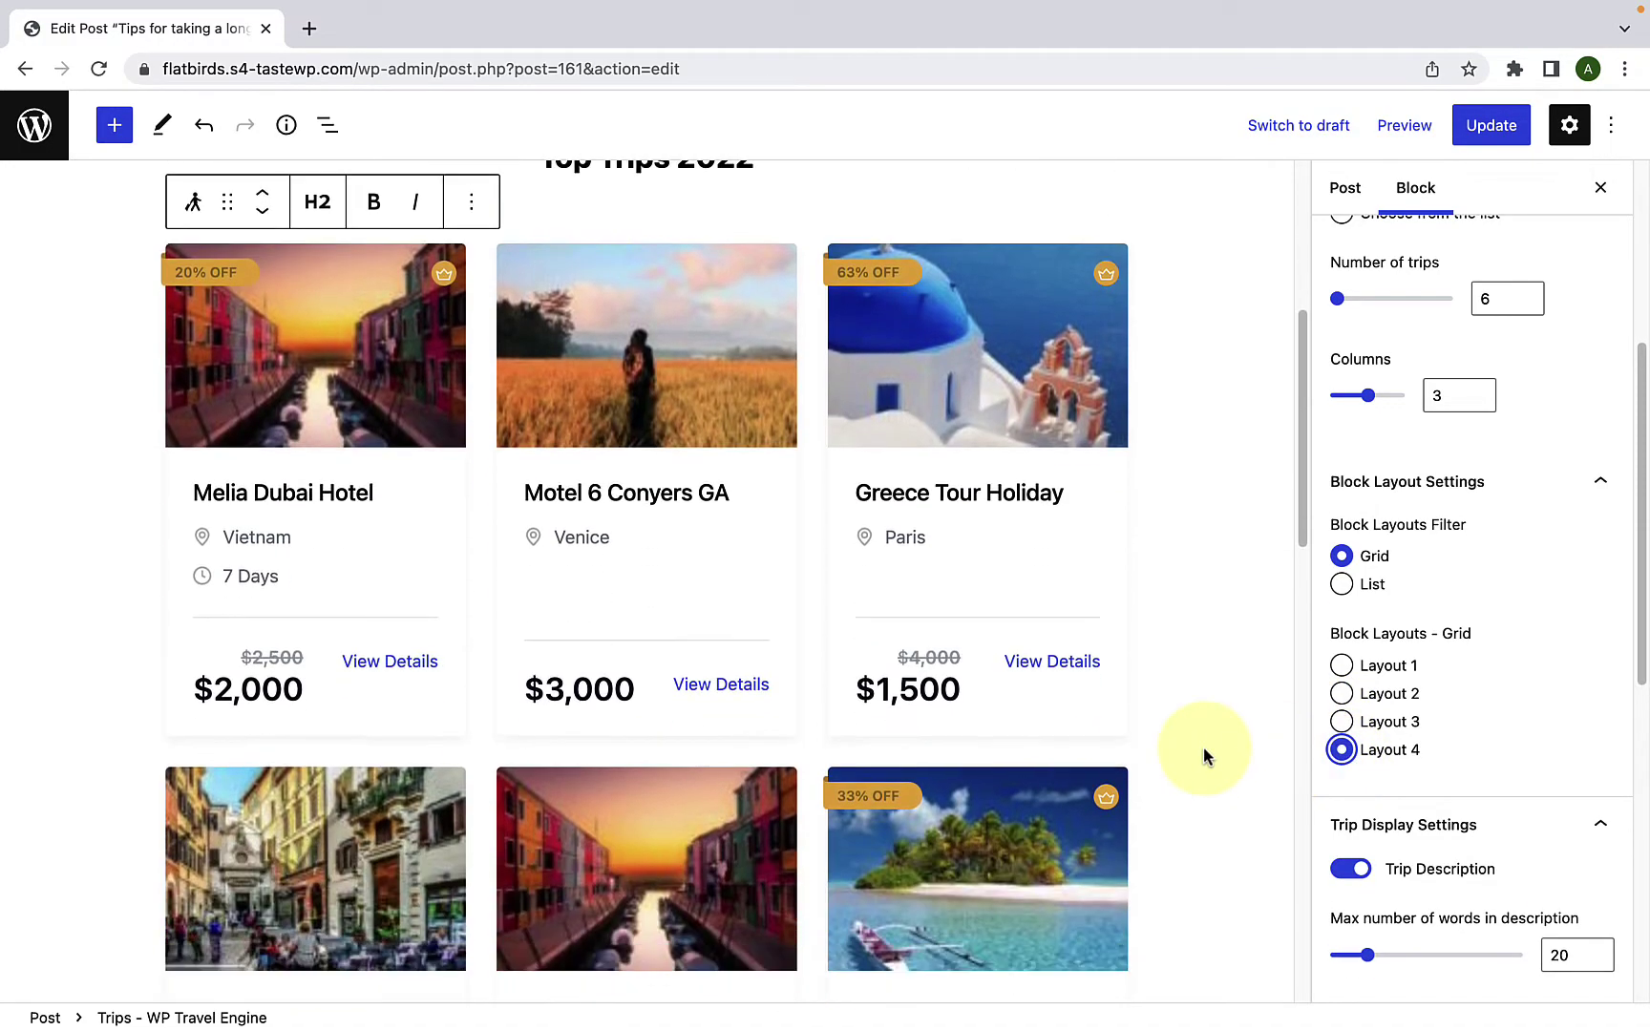
{"action": "scroll", "coordinate": [1203, 746], "scroll_direction": "up", "scroll_amount": 4}
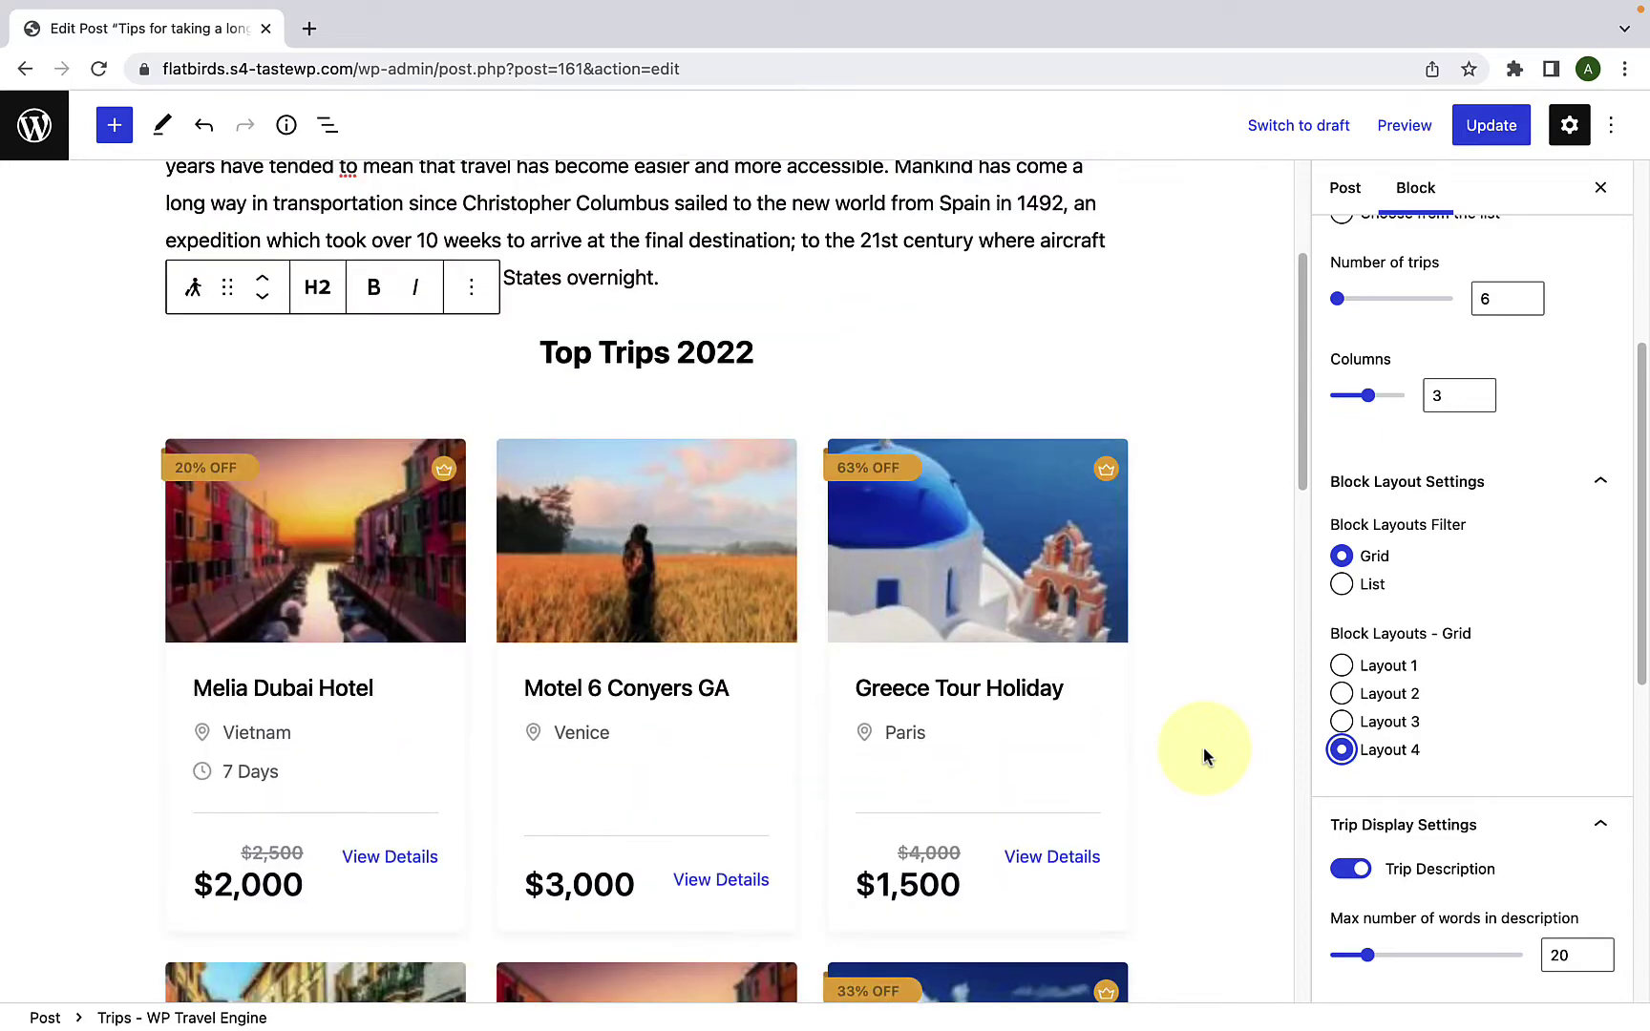
Step: Switch the Trips block's layout from Grid to List and review the listed trips
{"action": "left_click", "coordinate": [1343, 584]}
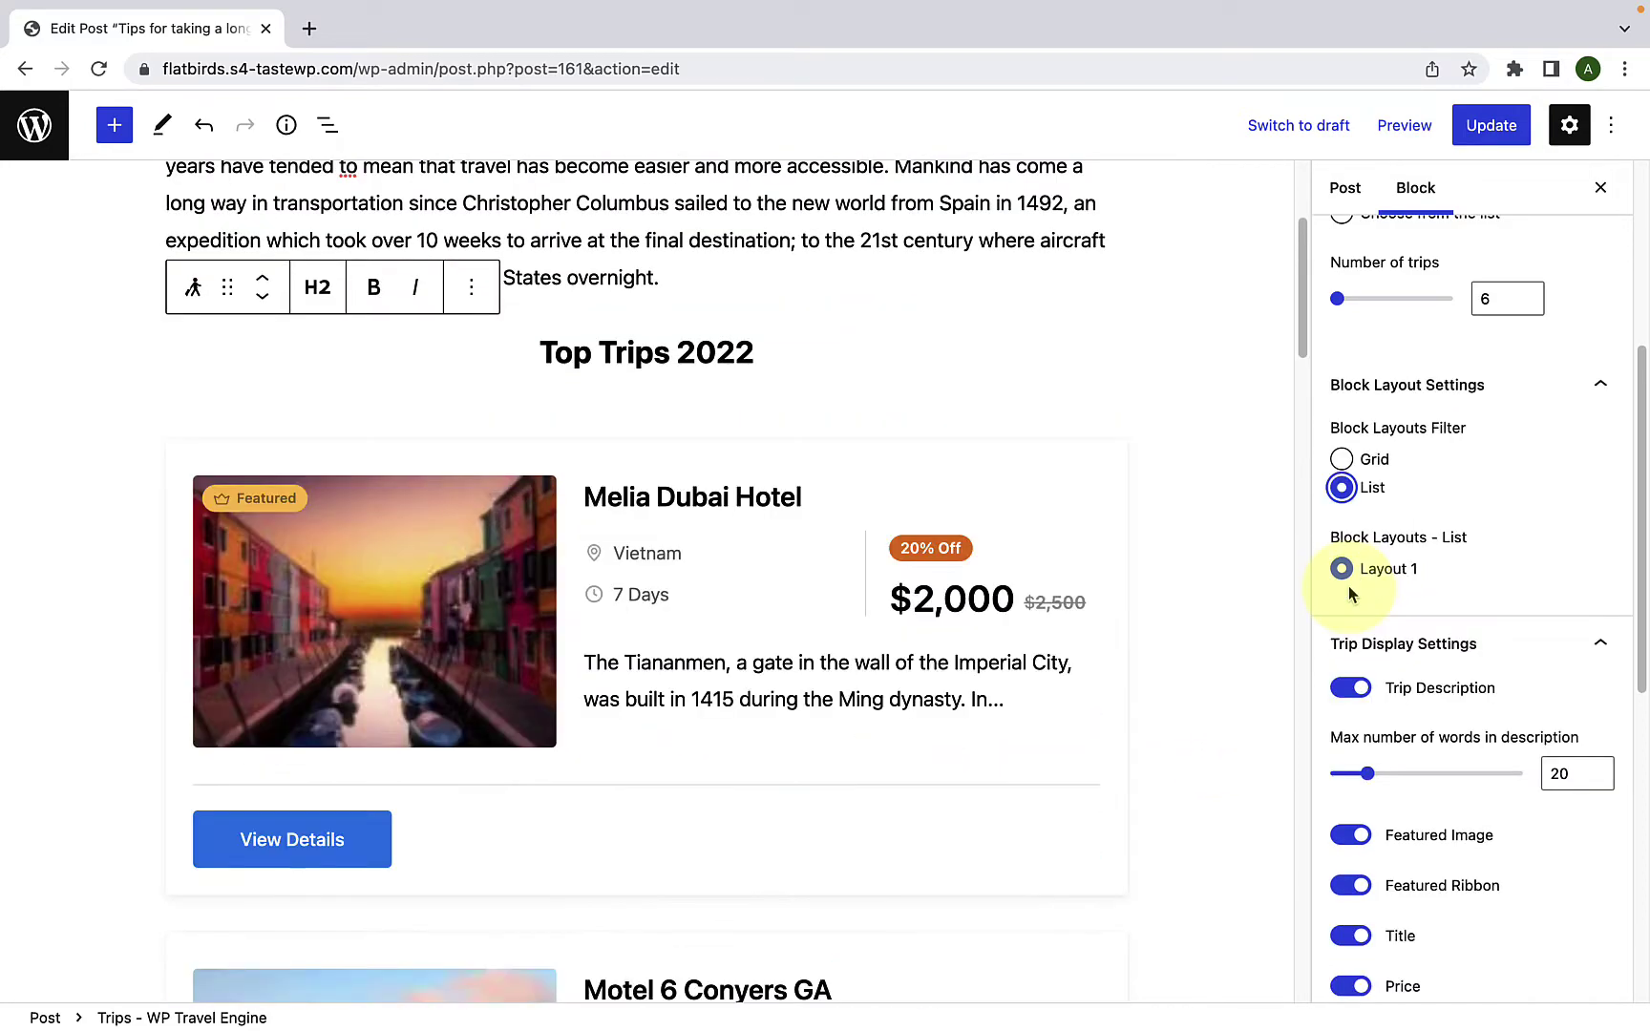
{"action": "scroll", "coordinate": [1061, 756], "scroll_direction": "down", "scroll_amount": 18}
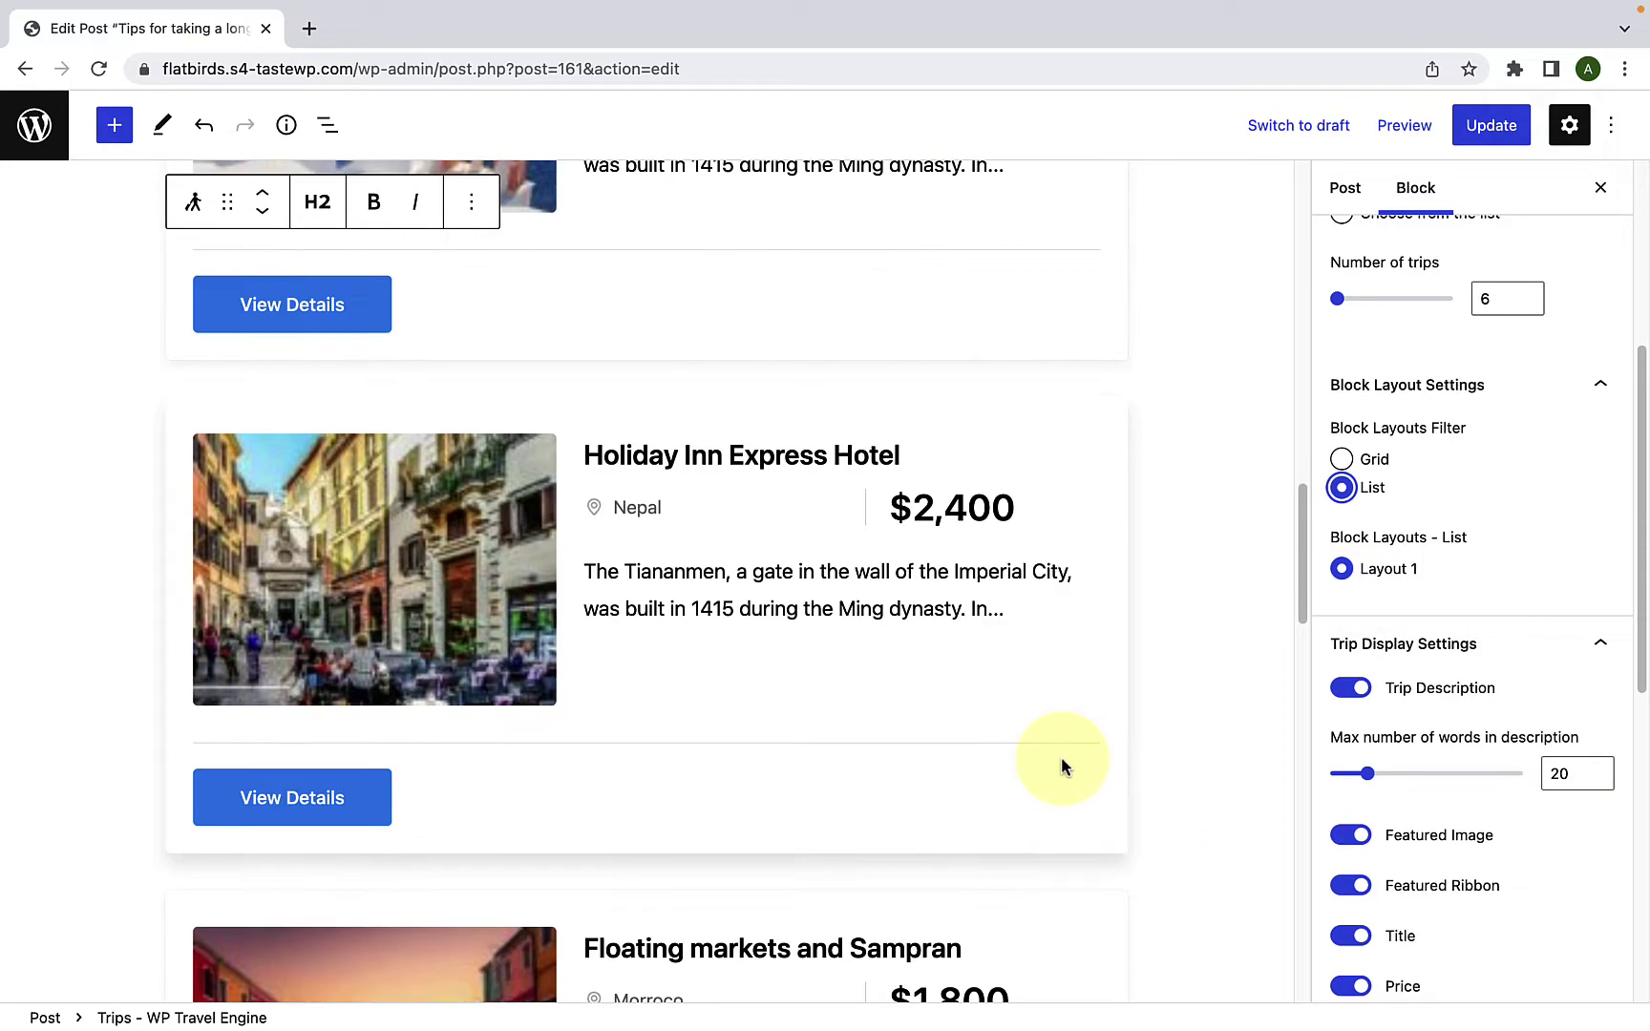
Step: Try the Trips block's list cards with the Trip Description display hidden
{"action": "scroll", "coordinate": [1061, 764], "scroll_direction": "down", "scroll_amount": 2}
{"action": "scroll", "coordinate": [1061, 759], "scroll_direction": "down", "scroll_amount": 7}
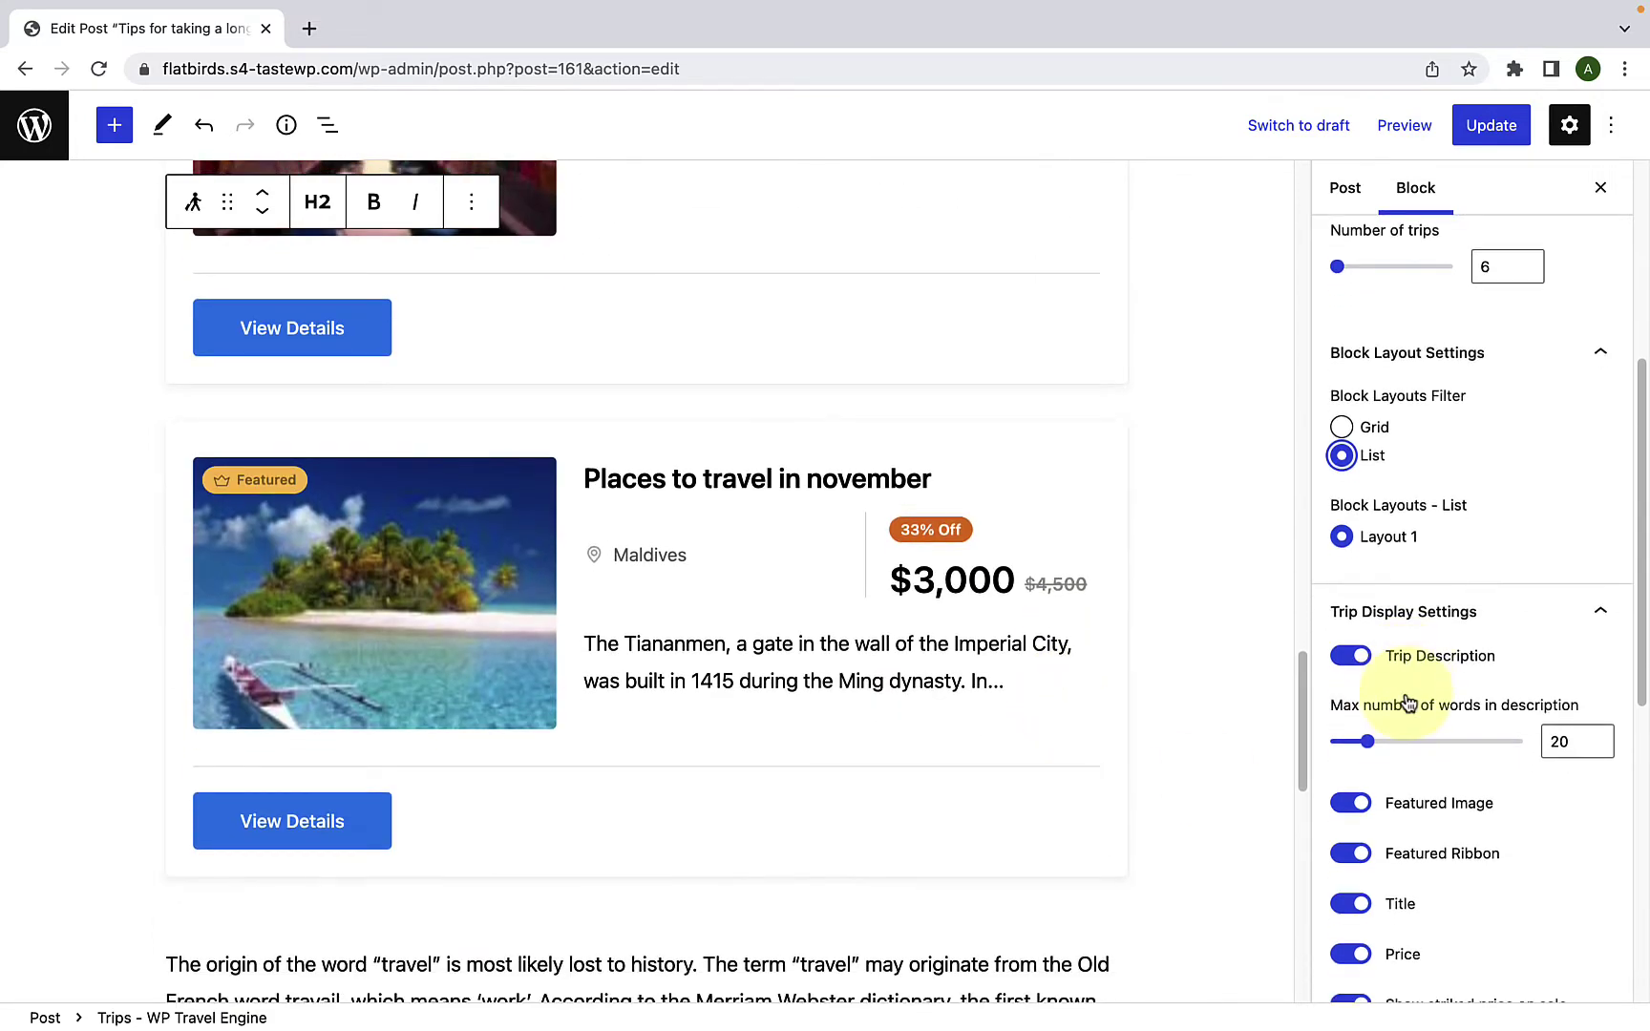
{"action": "scroll", "coordinate": [1344, 611], "scroll_direction": "down", "scroll_amount": 1}
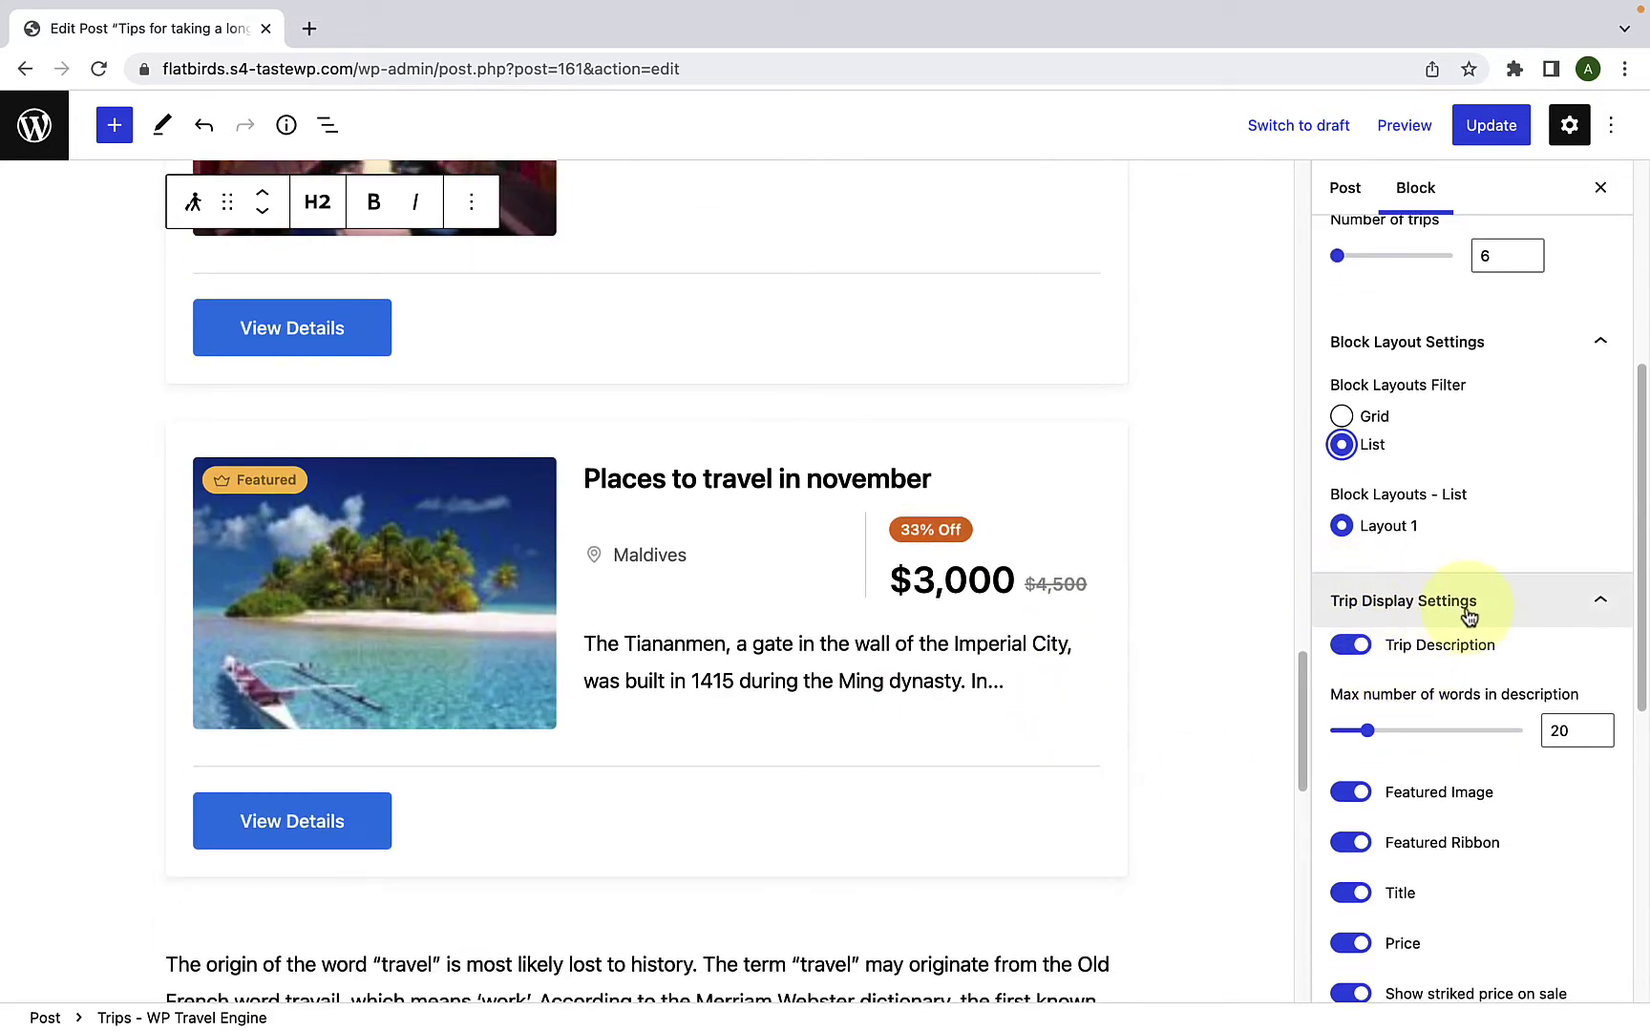
{"action": "left_click", "coordinate": [1354, 650]}
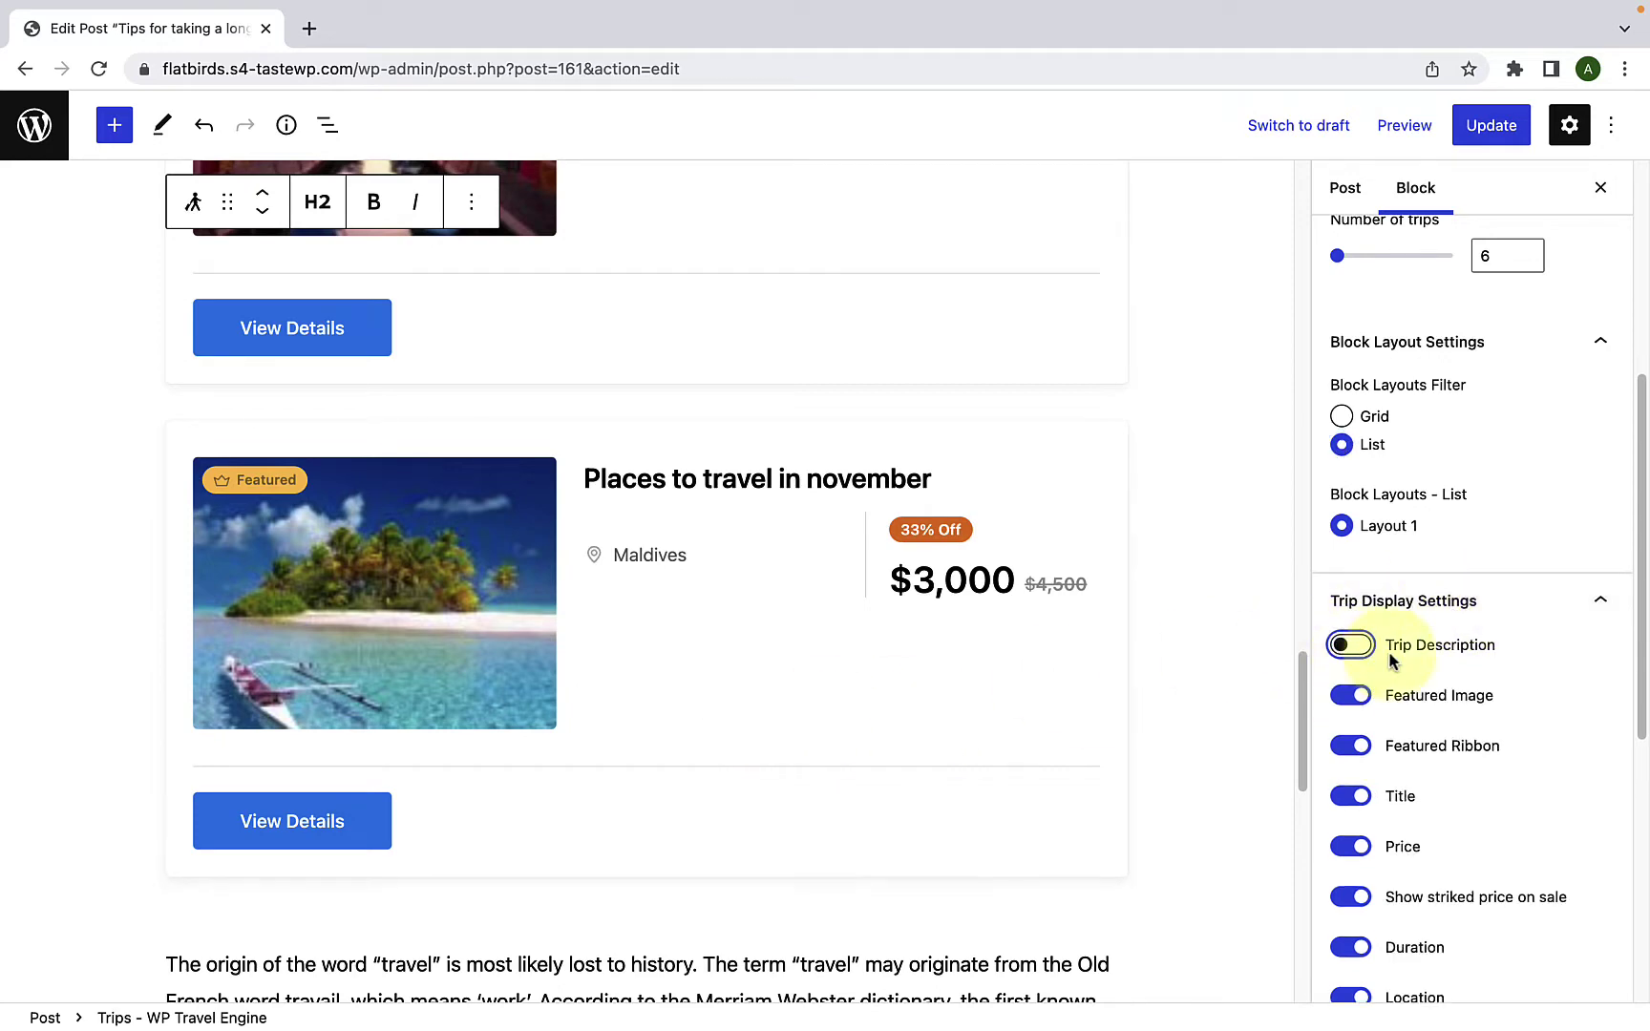
{"action": "left_click", "coordinate": [1354, 647]}
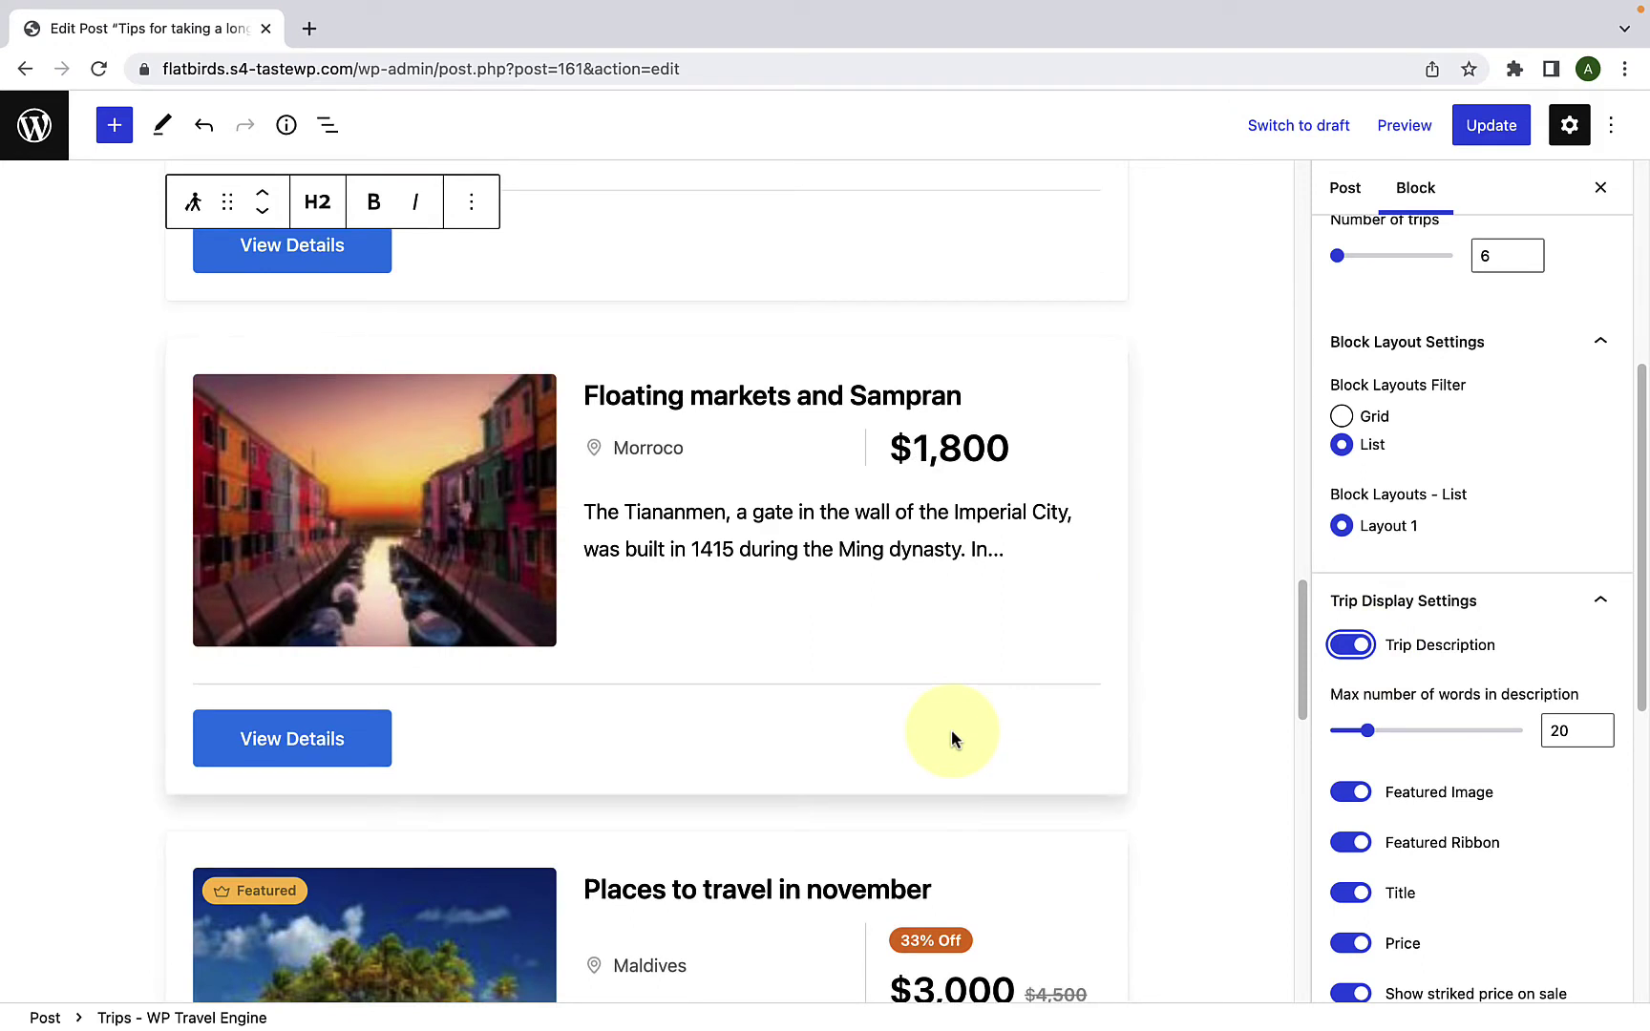
Step: Set the maximum number of words in the trip description to 33 and review the listed trip cards
{"action": "scroll", "coordinate": [1363, 759], "scroll_direction": "down", "scroll_amount": 1}
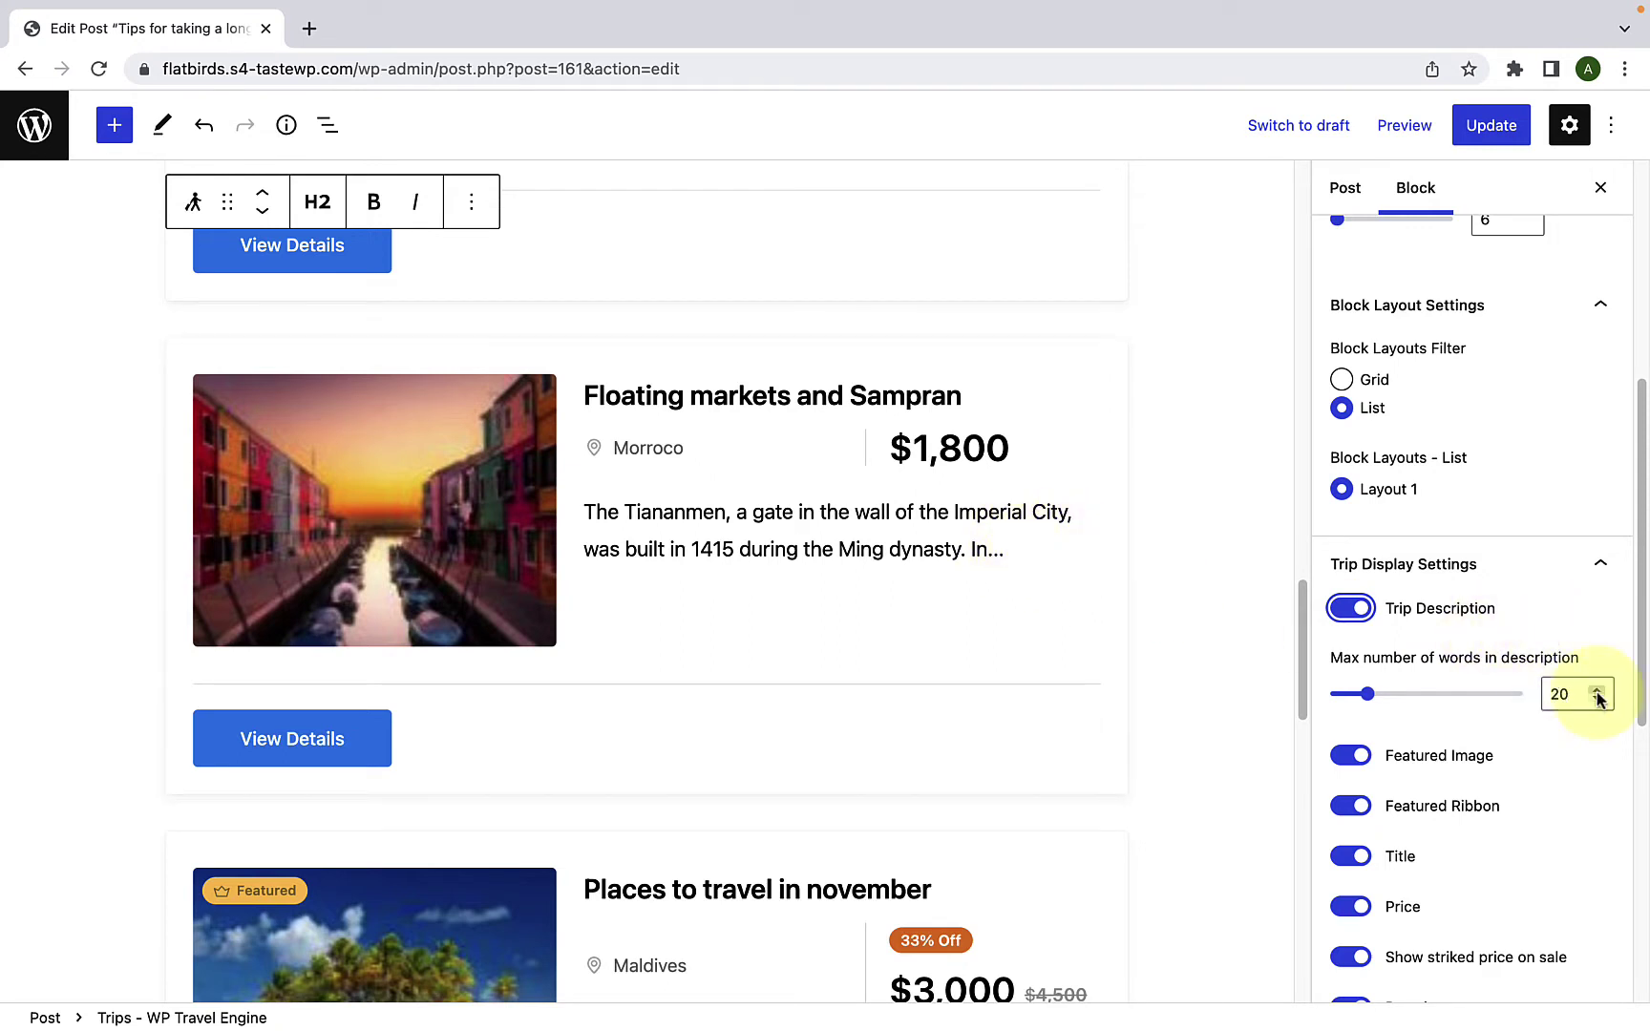
{"action": "left_click_drag", "start_coordinate": [1372, 703], "coordinate": [1423, 704]}
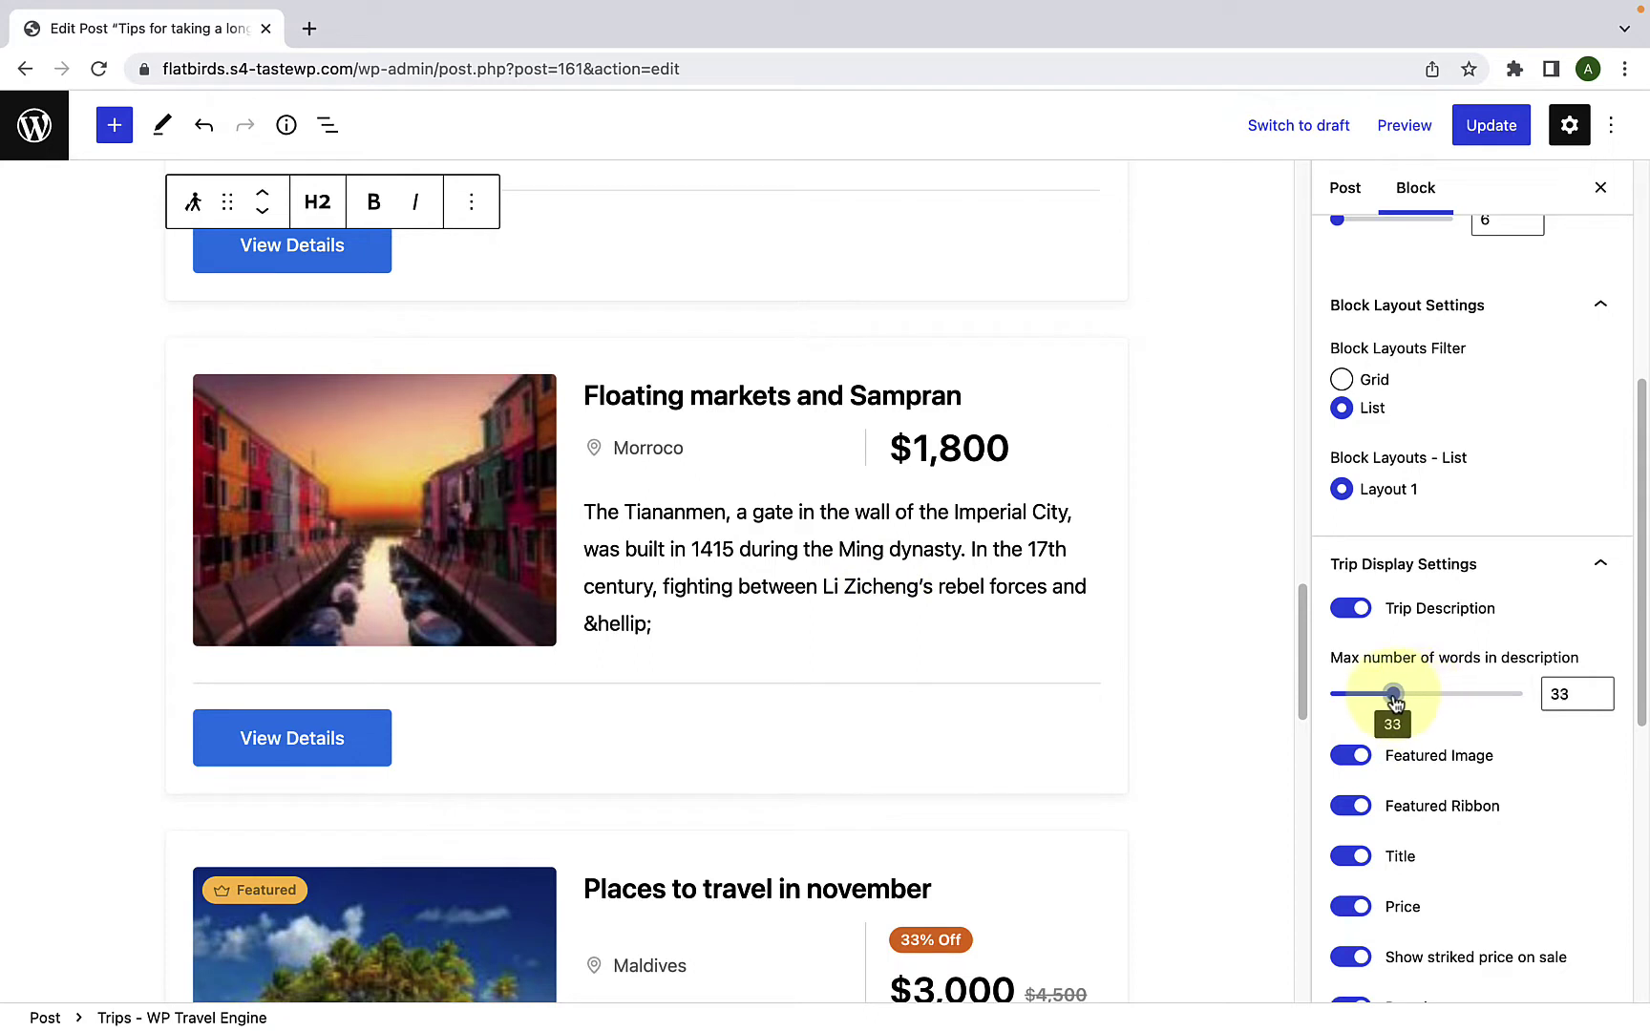
{"action": "mouse_move", "coordinate": [1389, 704]}
{"action": "left_mouse_down"}
{"action": "mouse_move", "coordinate": [1422, 703]}
{"action": "mouse_move", "coordinate": [1368, 704]}
{"action": "mouse_move", "coordinate": [1389, 703]}
{"action": "left_mouse_up"}
{"action": "left_click_drag", "start_coordinate": [1393, 704], "coordinate": [1393, 703]}
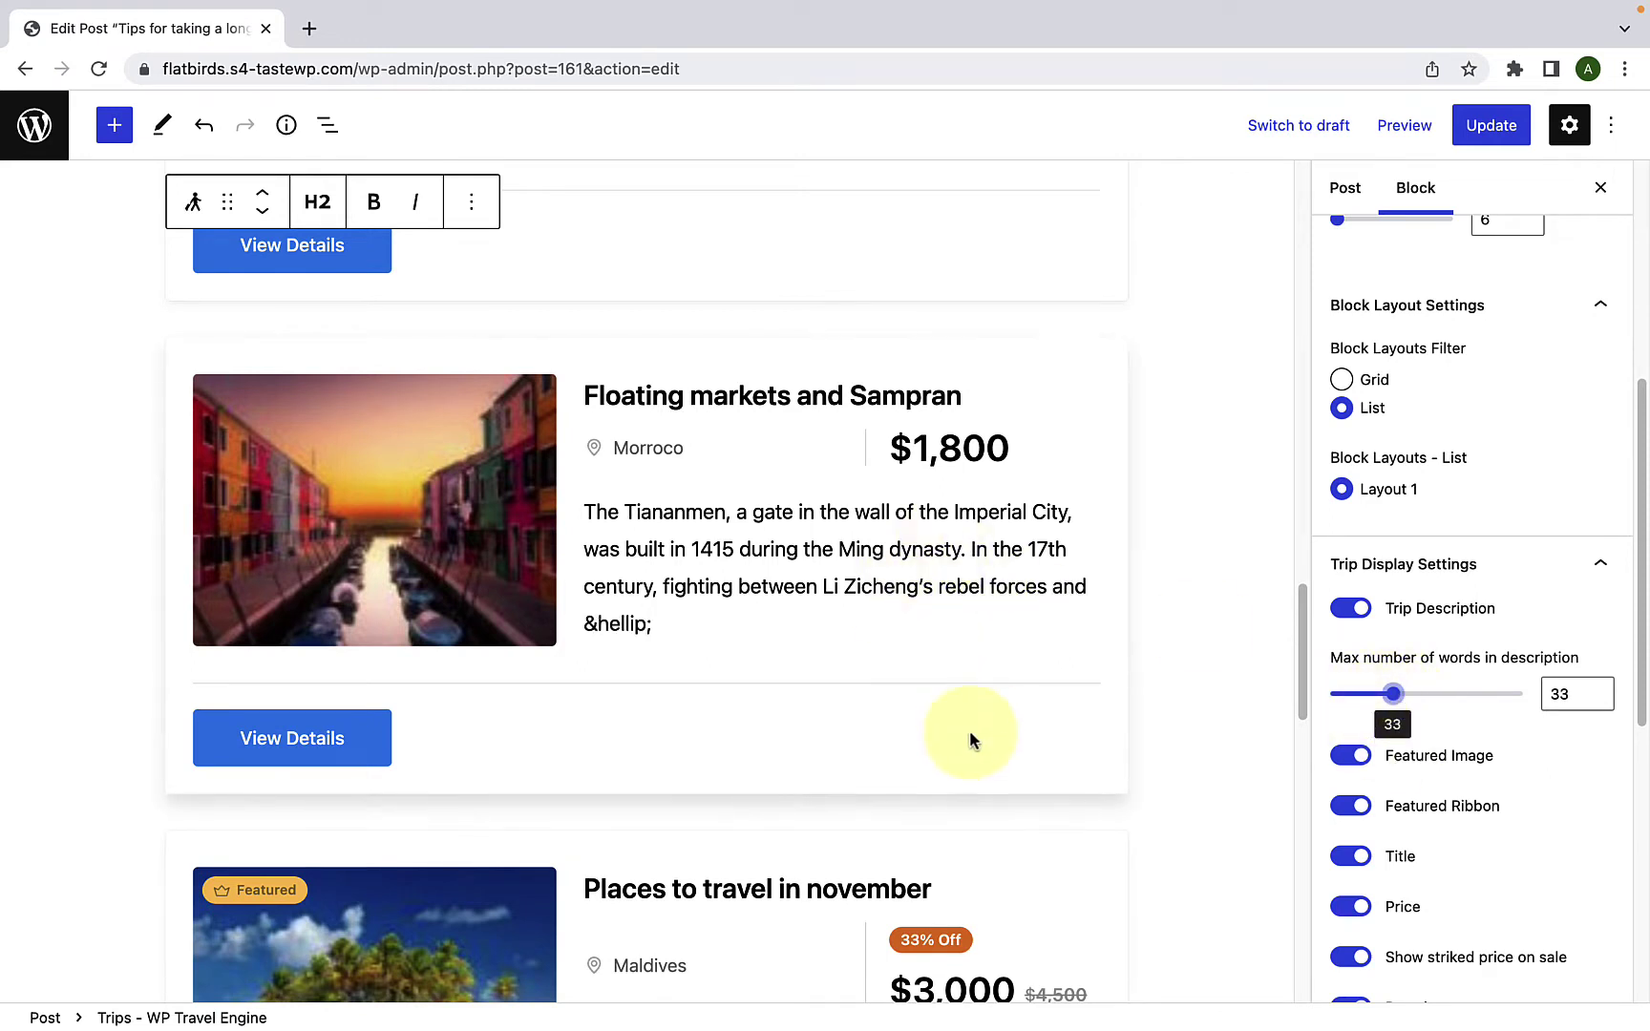
{"action": "scroll", "coordinate": [968, 743], "scroll_direction": "down", "scroll_amount": 5}
{"action": "scroll", "coordinate": [968, 743], "scroll_direction": "up", "scroll_amount": 15}
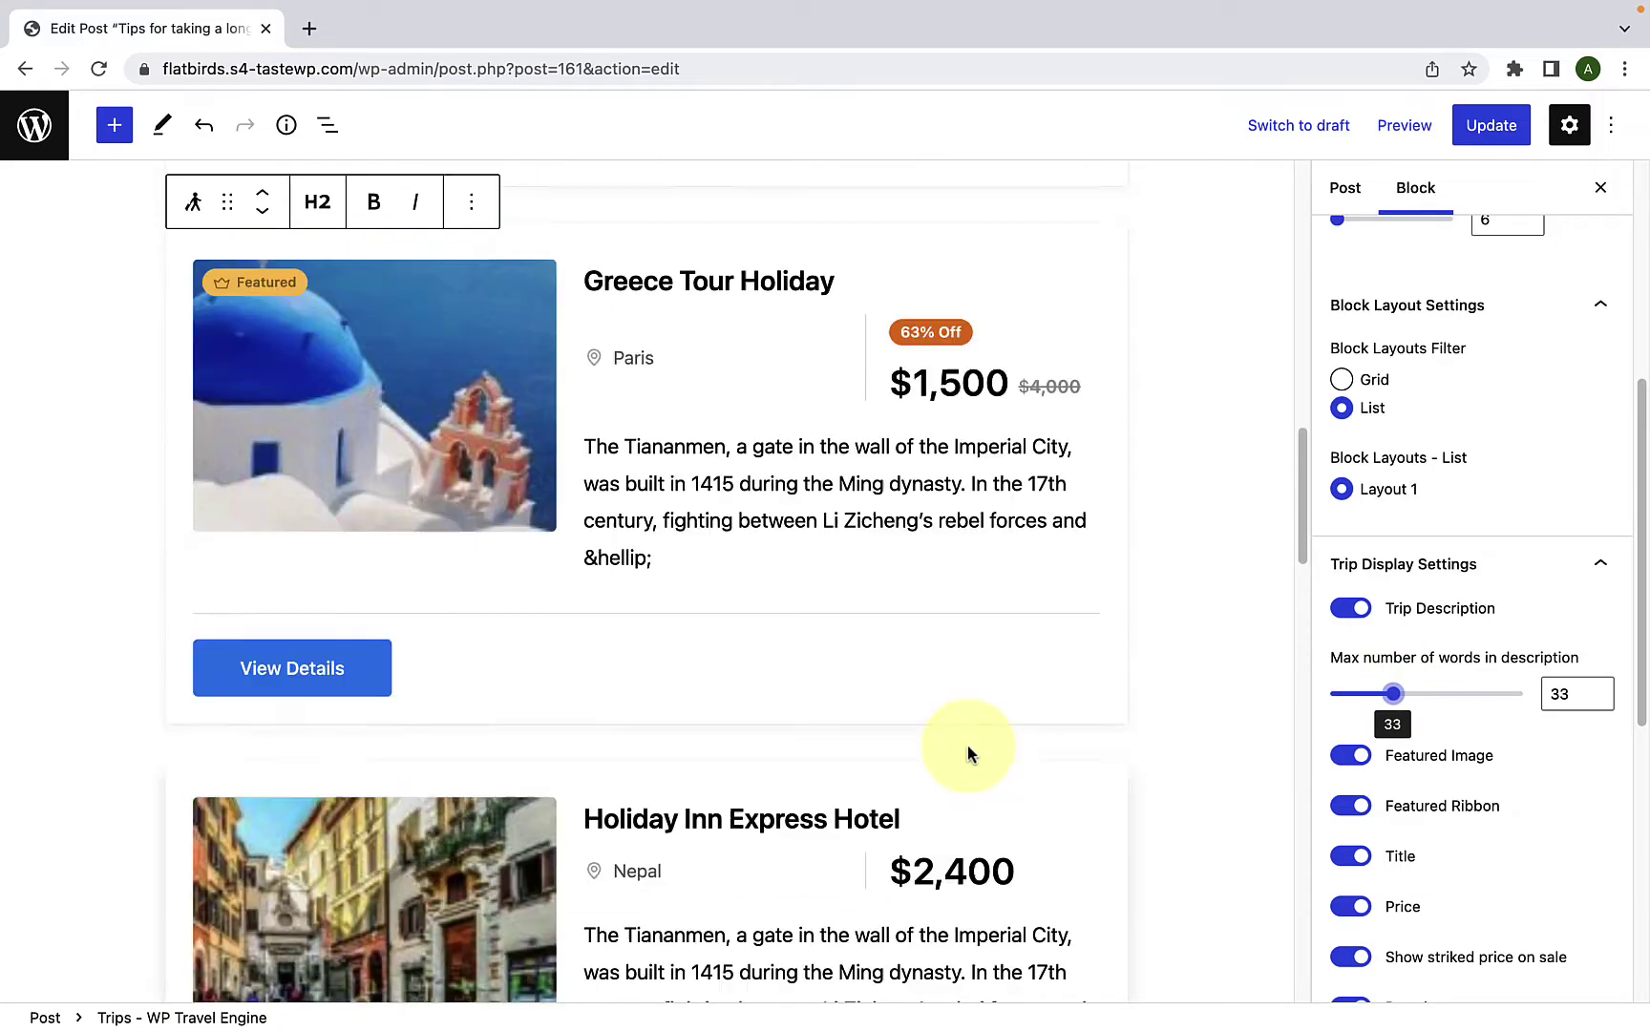
{"action": "scroll", "coordinate": [967, 745], "scroll_direction": "up", "scroll_amount": 10}
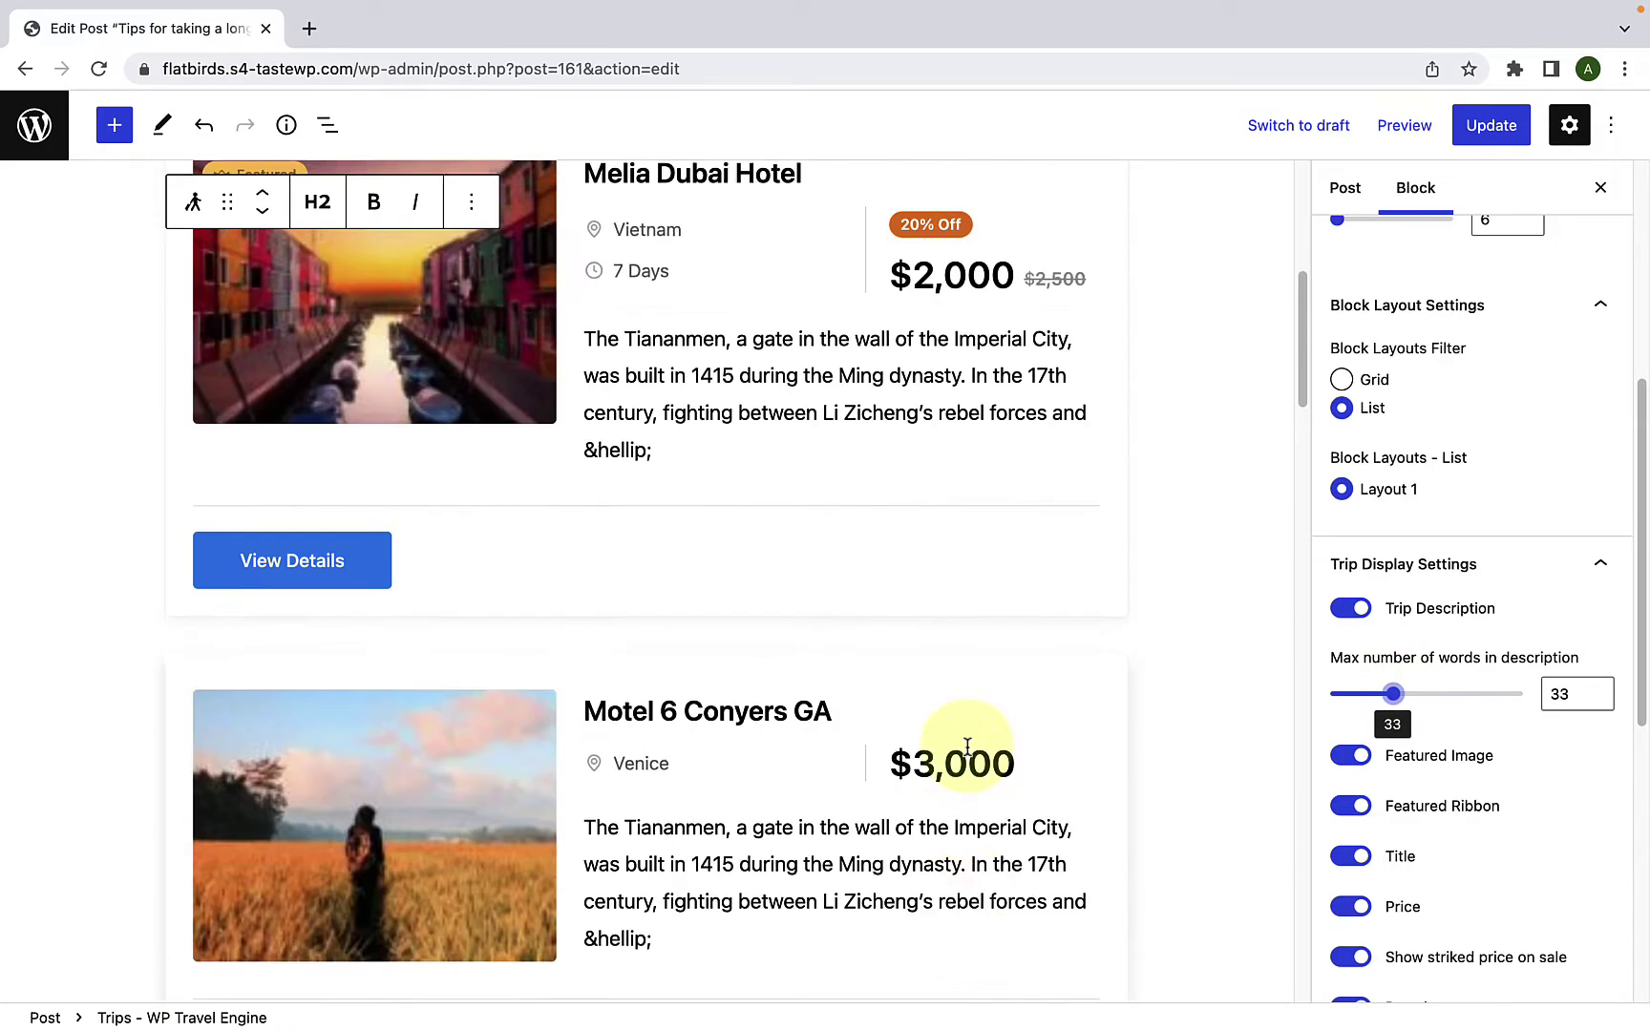
{"action": "scroll", "coordinate": [967, 745], "scroll_direction": "up", "scroll_amount": 3}
{"action": "scroll", "coordinate": [967, 745], "scroll_direction": "down", "scroll_amount": 3}
{"action": "scroll", "coordinate": [1475, 802], "scroll_direction": "down", "scroll_amount": 2}
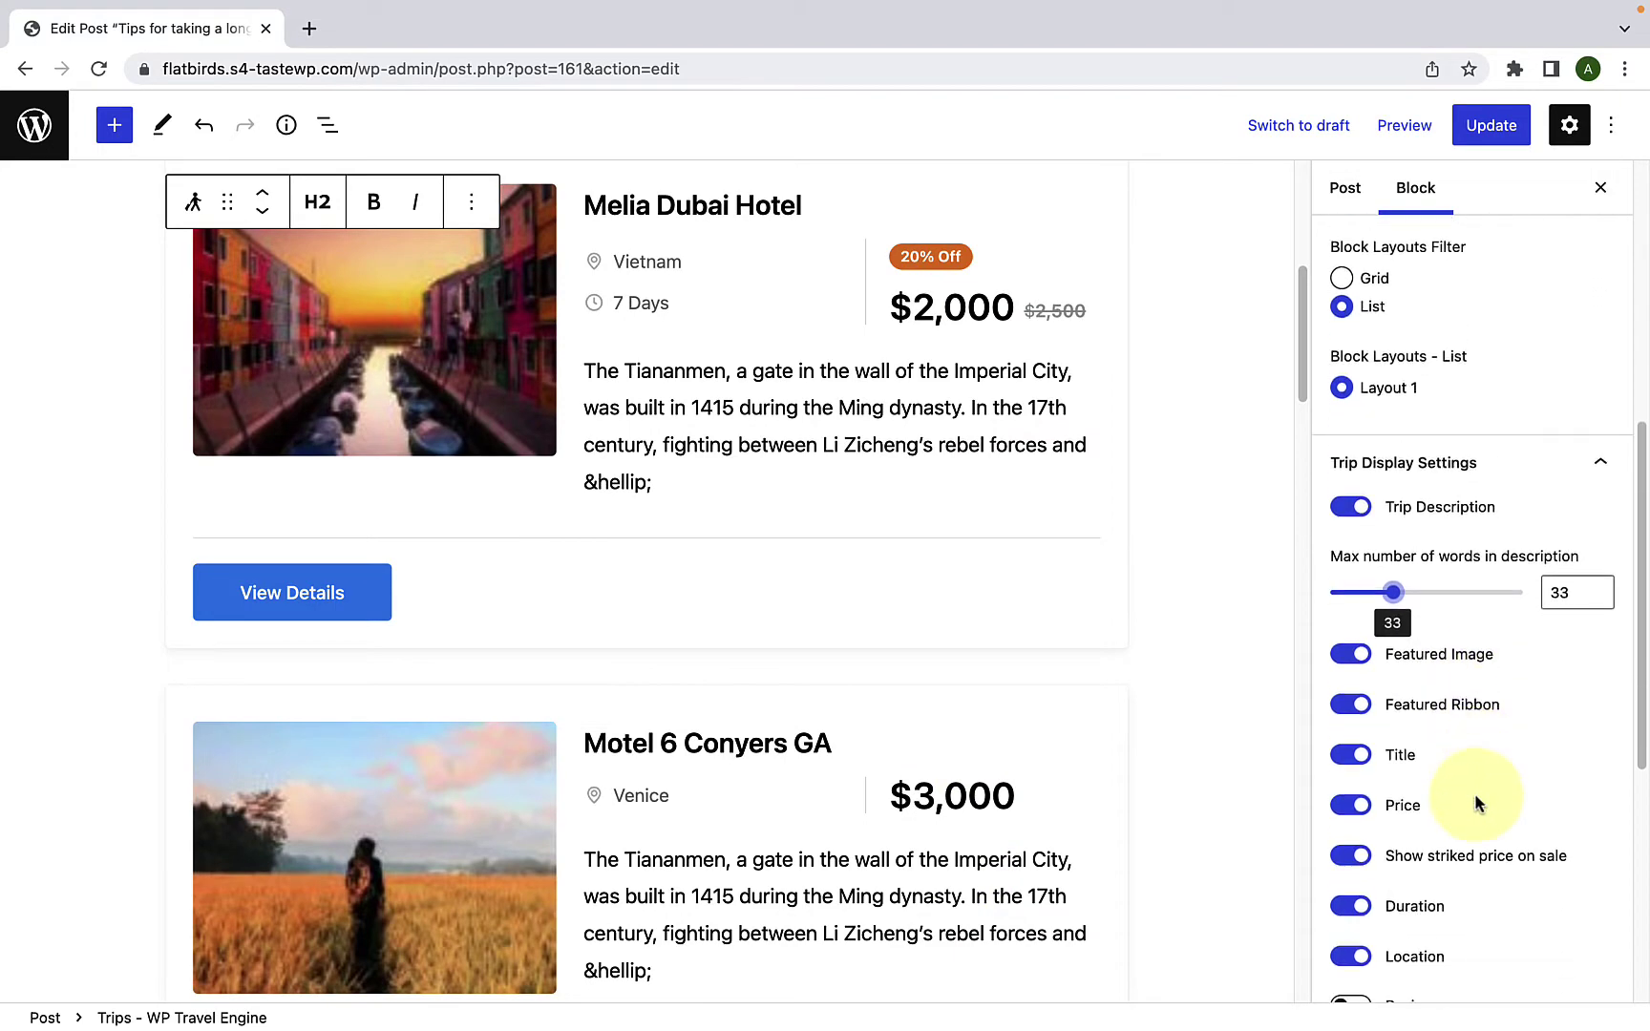
Step: Try hiding the Featured Image and the Featured Ribbon on the trip cards, one at a time
{"action": "scroll", "coordinate": [1475, 802], "scroll_direction": "down", "scroll_amount": 5}
{"action": "scroll", "coordinate": [1476, 813], "scroll_direction": "up", "scroll_amount": 5}
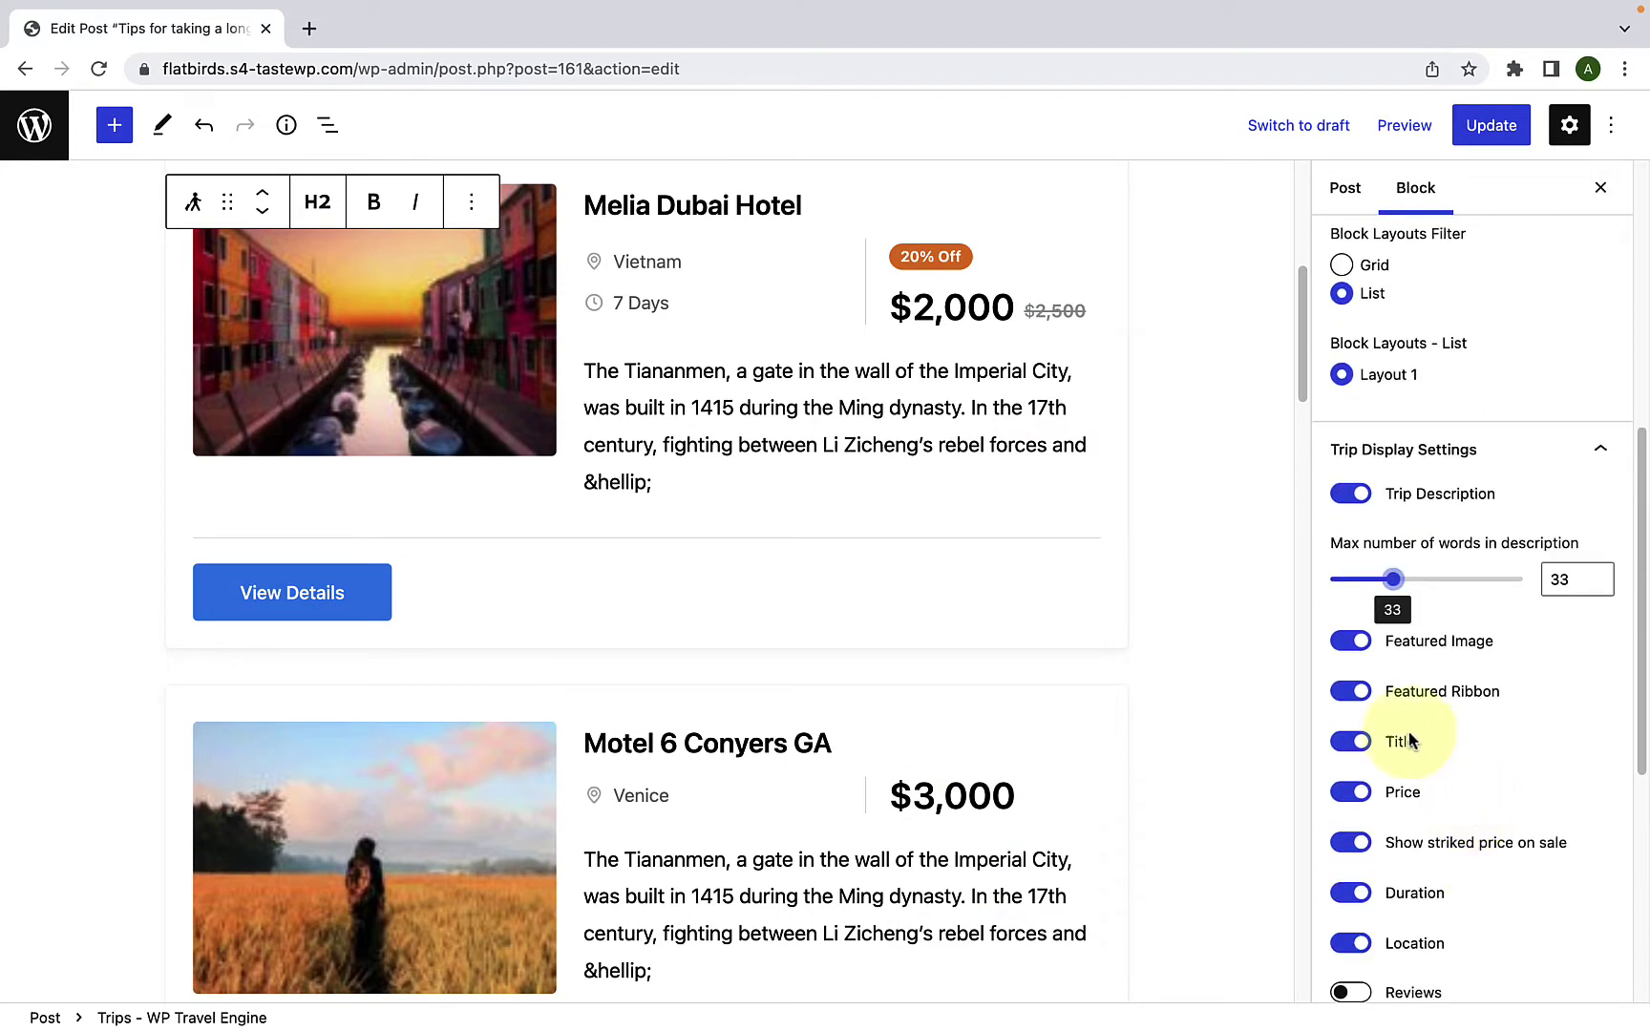
{"action": "left_click", "coordinate": [1348, 643]}
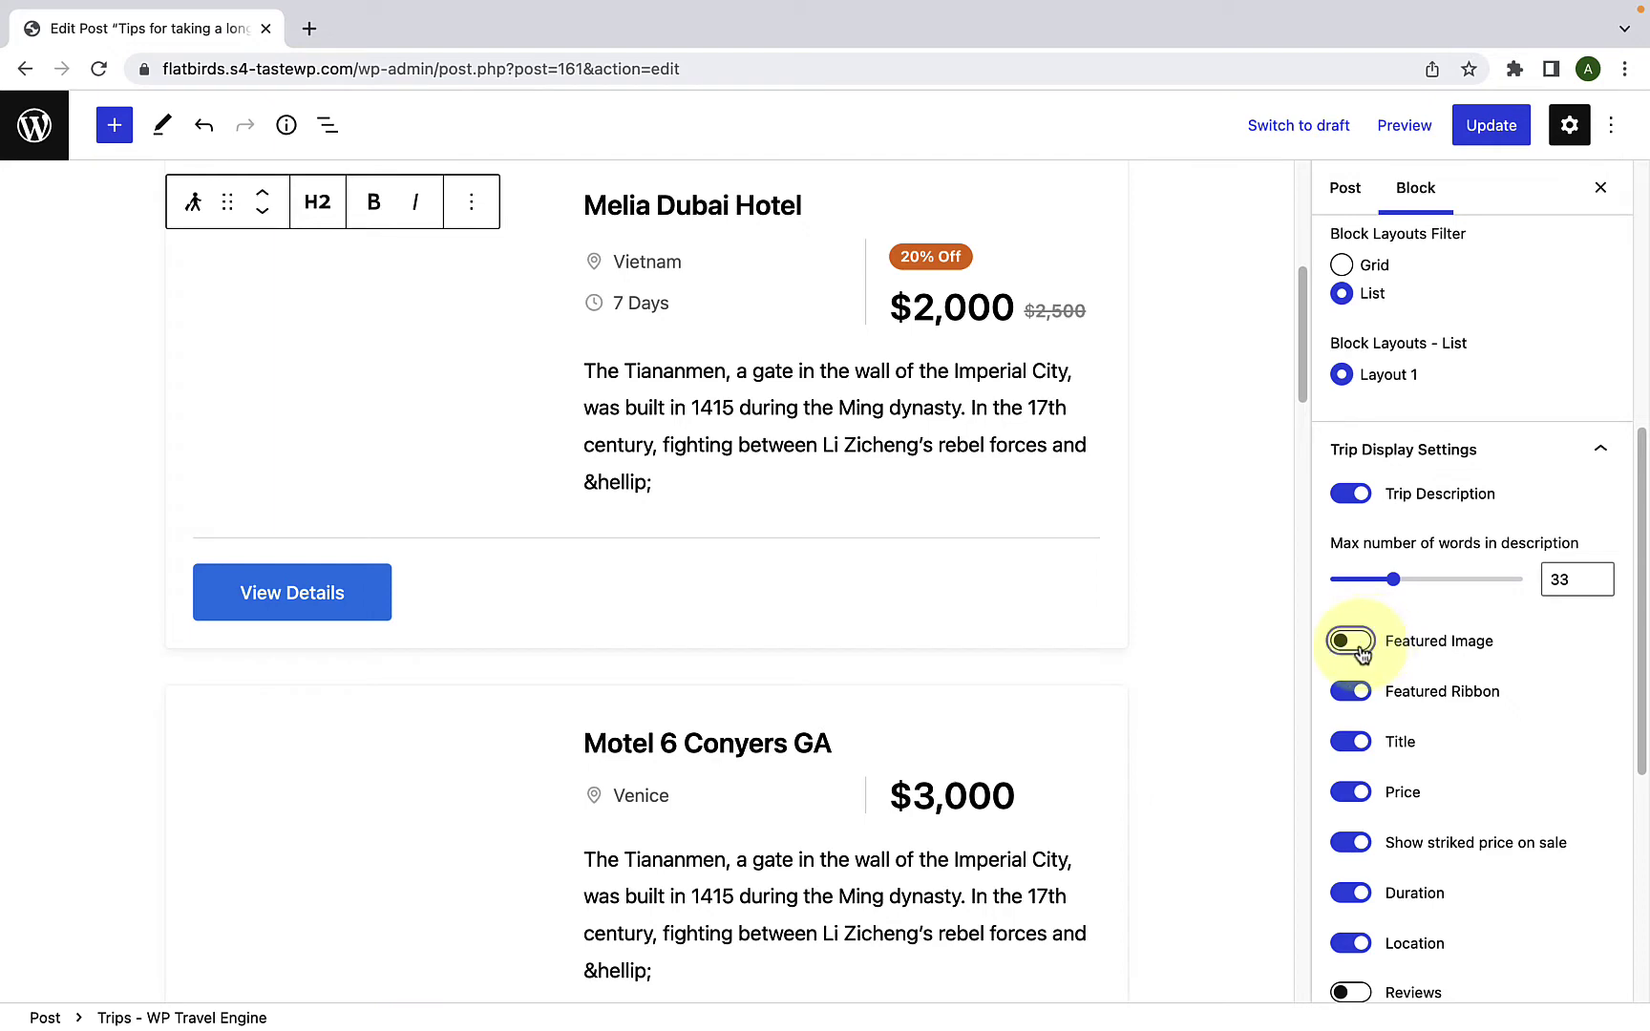
{"action": "left_click", "coordinate": [1350, 641]}
{"action": "scroll", "coordinate": [527, 615], "scroll_direction": "up", "scroll_amount": 5}
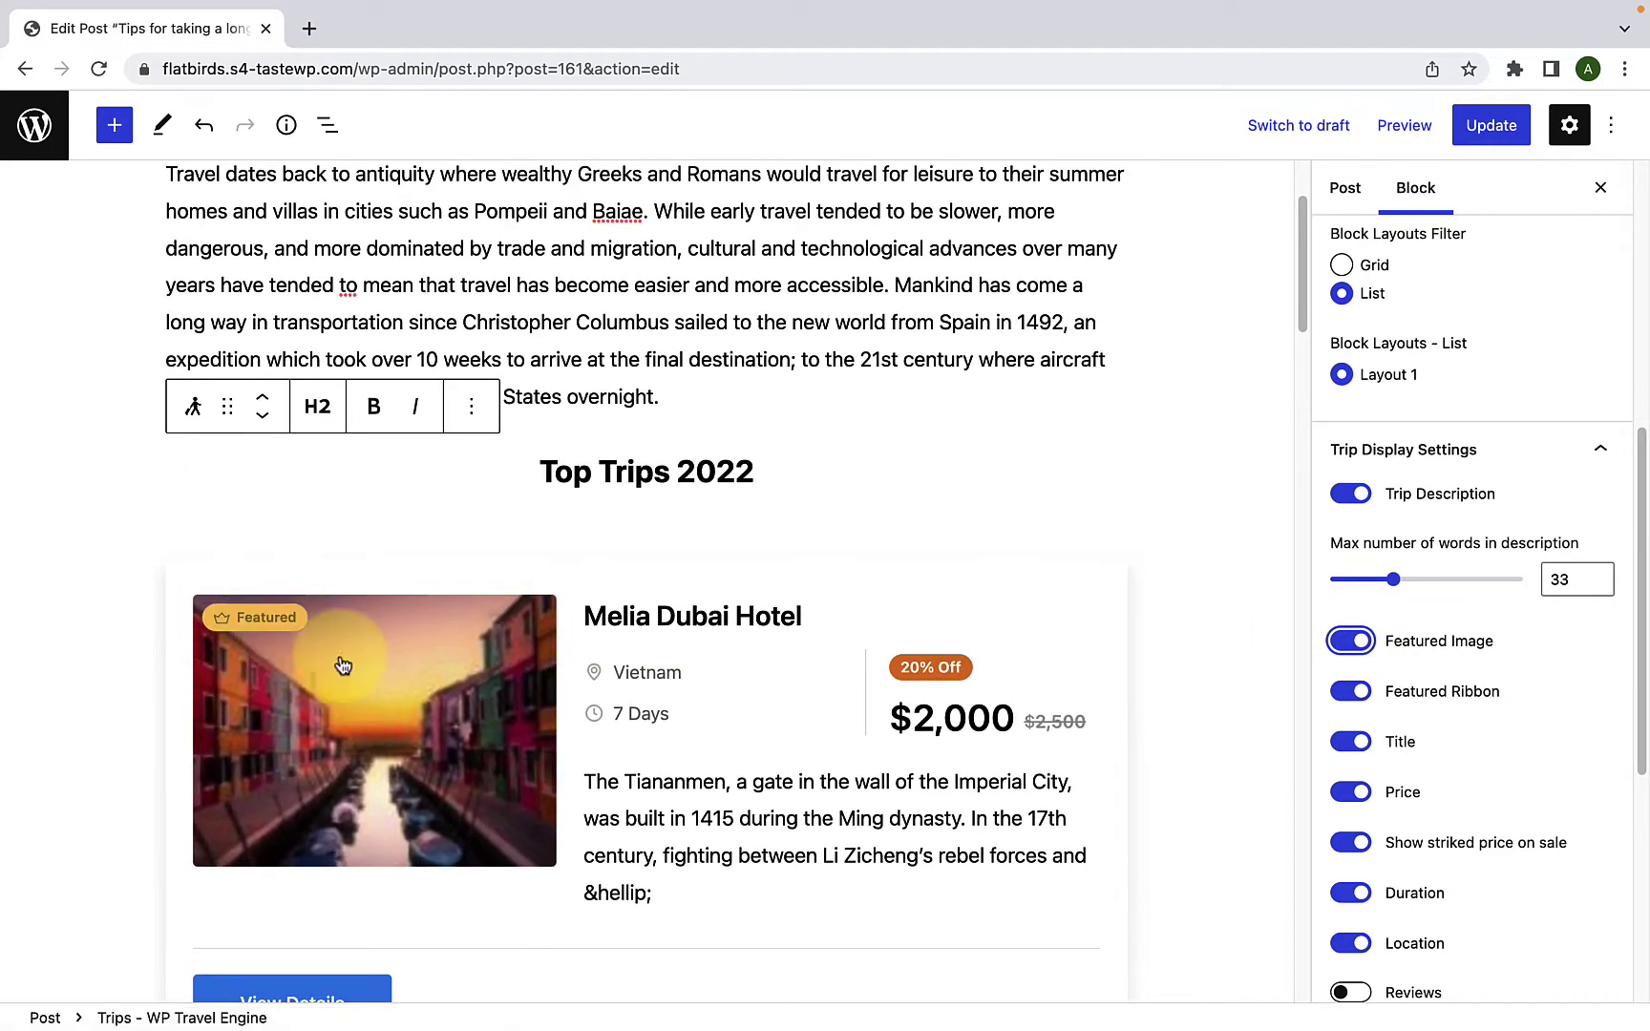
{"action": "left_click", "coordinate": [1350, 692]}
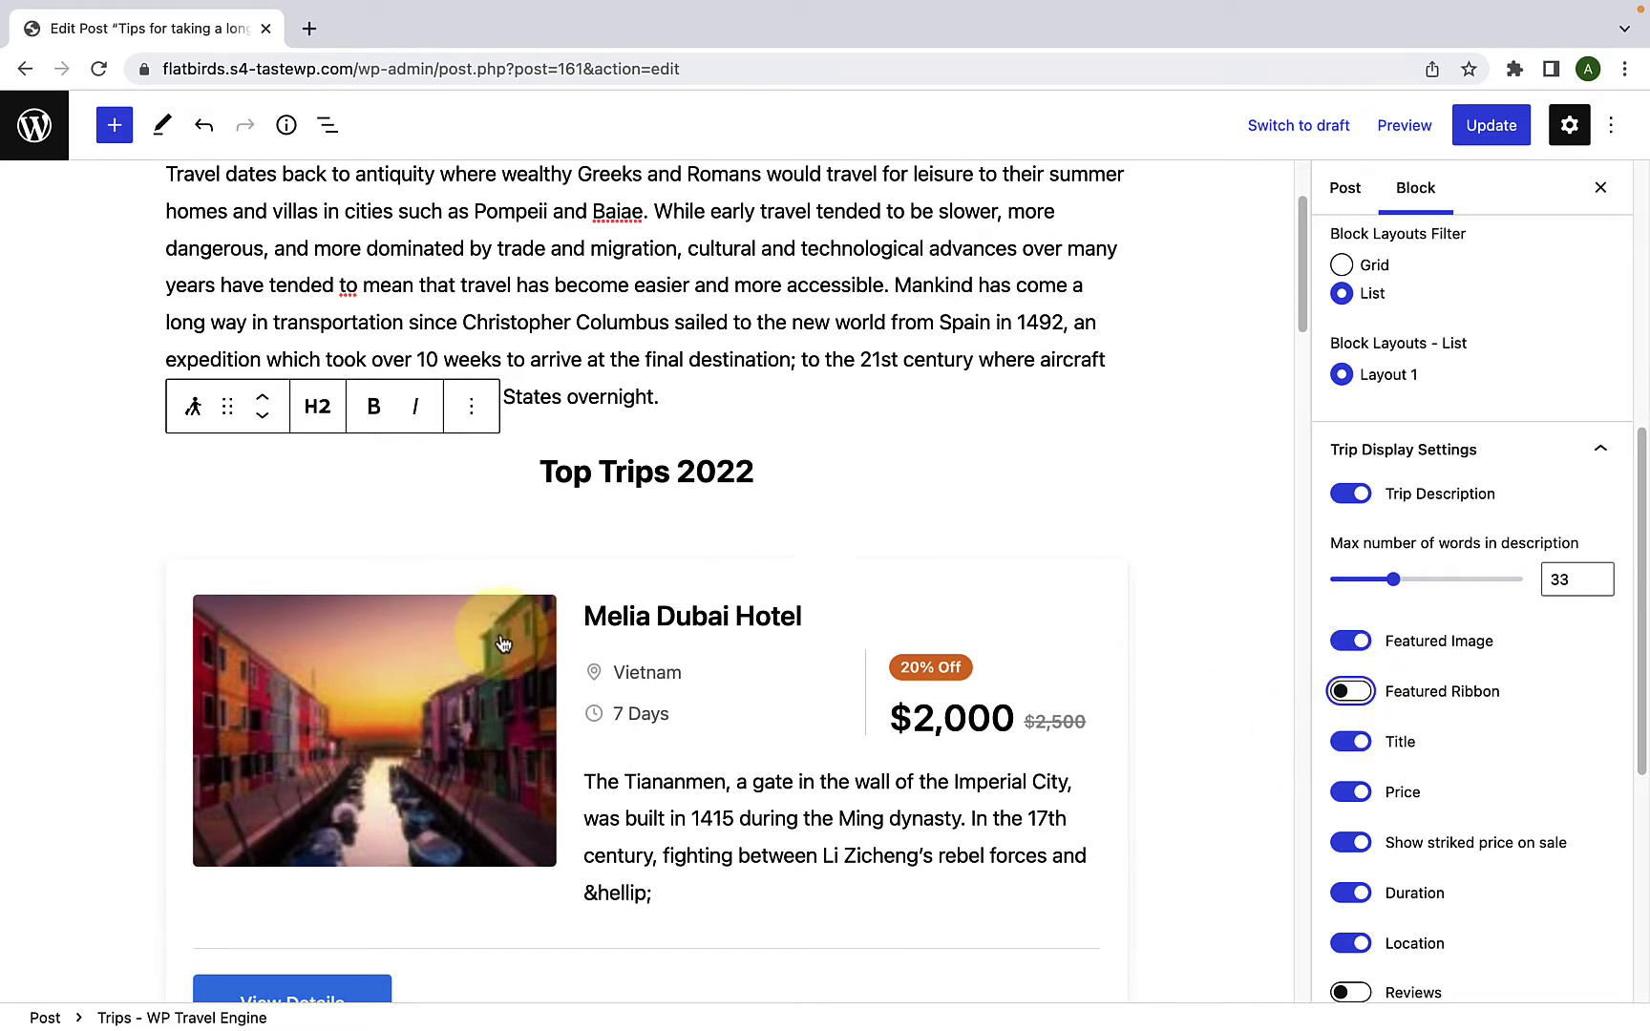
{"action": "left_click", "coordinate": [1350, 691]}
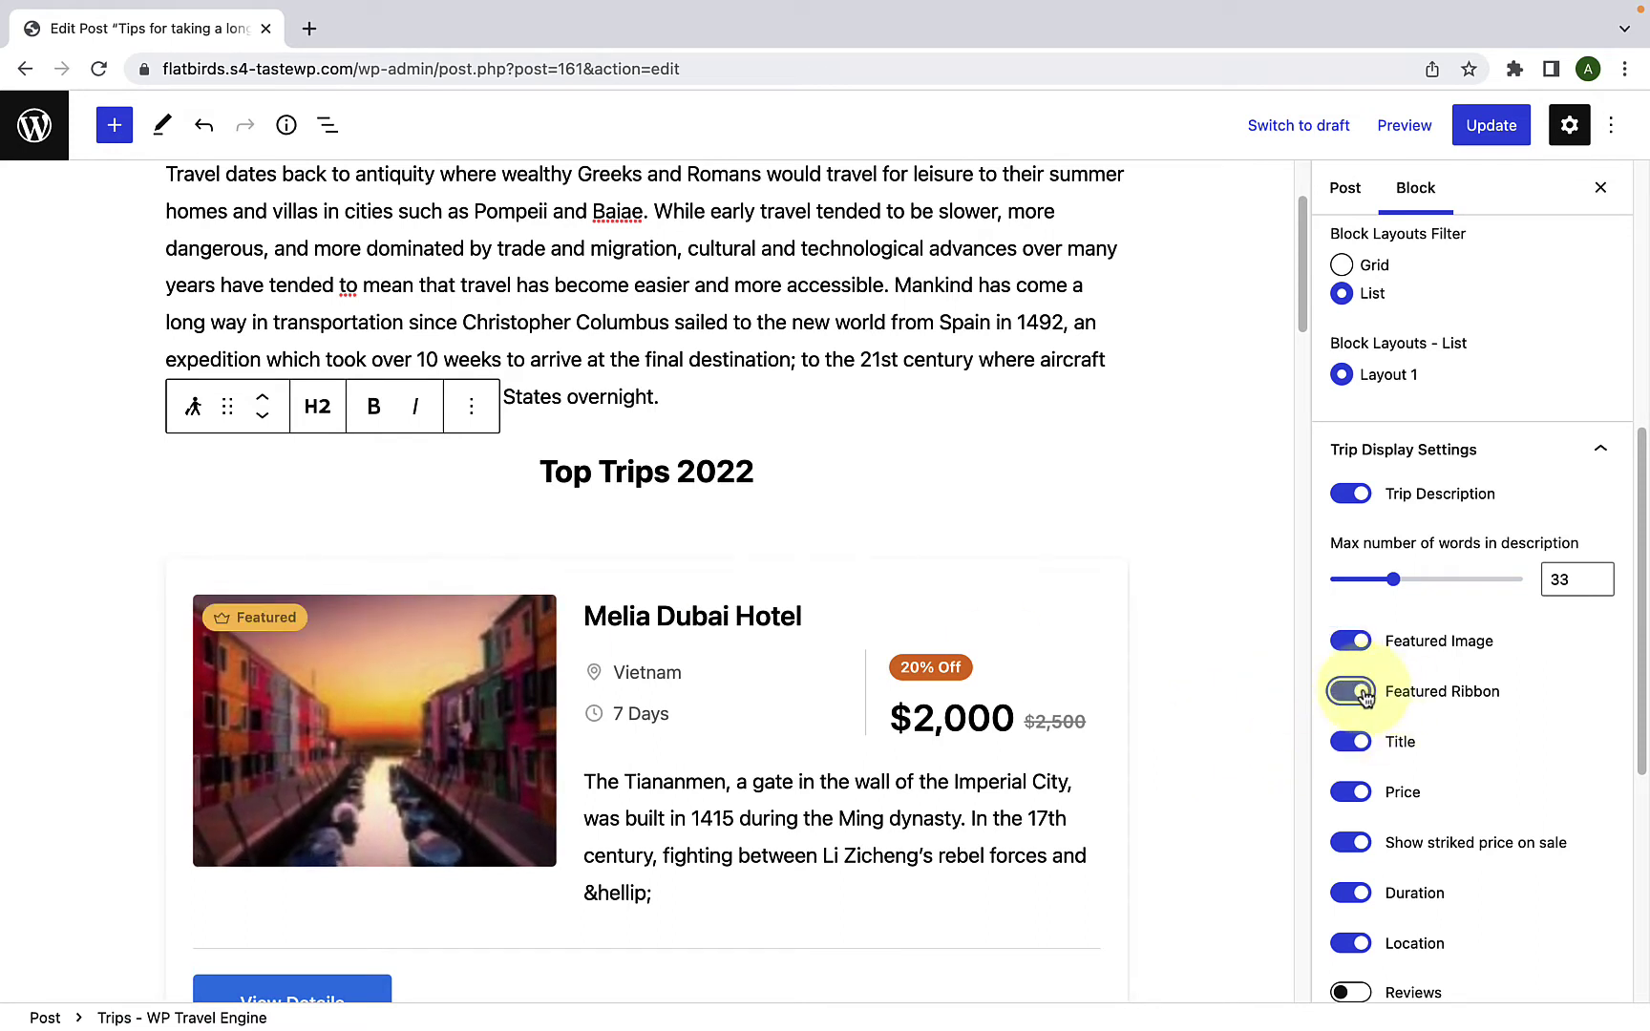
Step: Try hiding the Title, the Price and the striked sale price on the trip cards, restoring each one
{"action": "left_click", "coordinate": [1347, 743]}
{"action": "left_click", "coordinate": [1349, 743]}
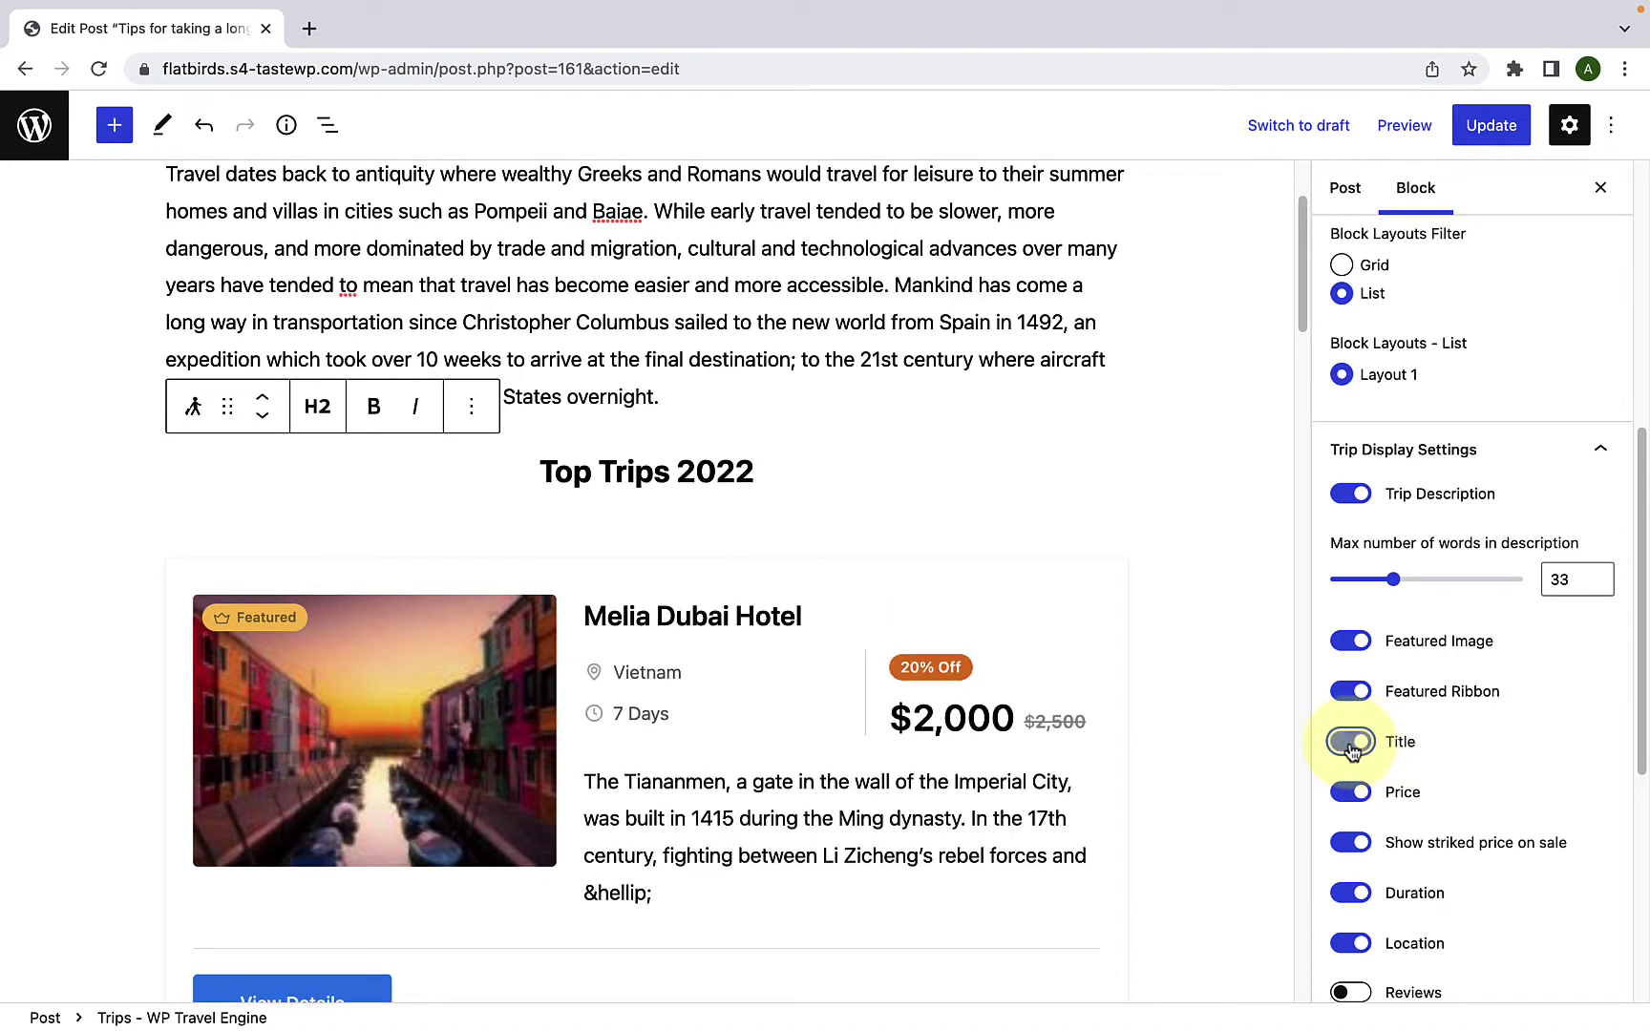
{"action": "left_click", "coordinate": [1351, 791]}
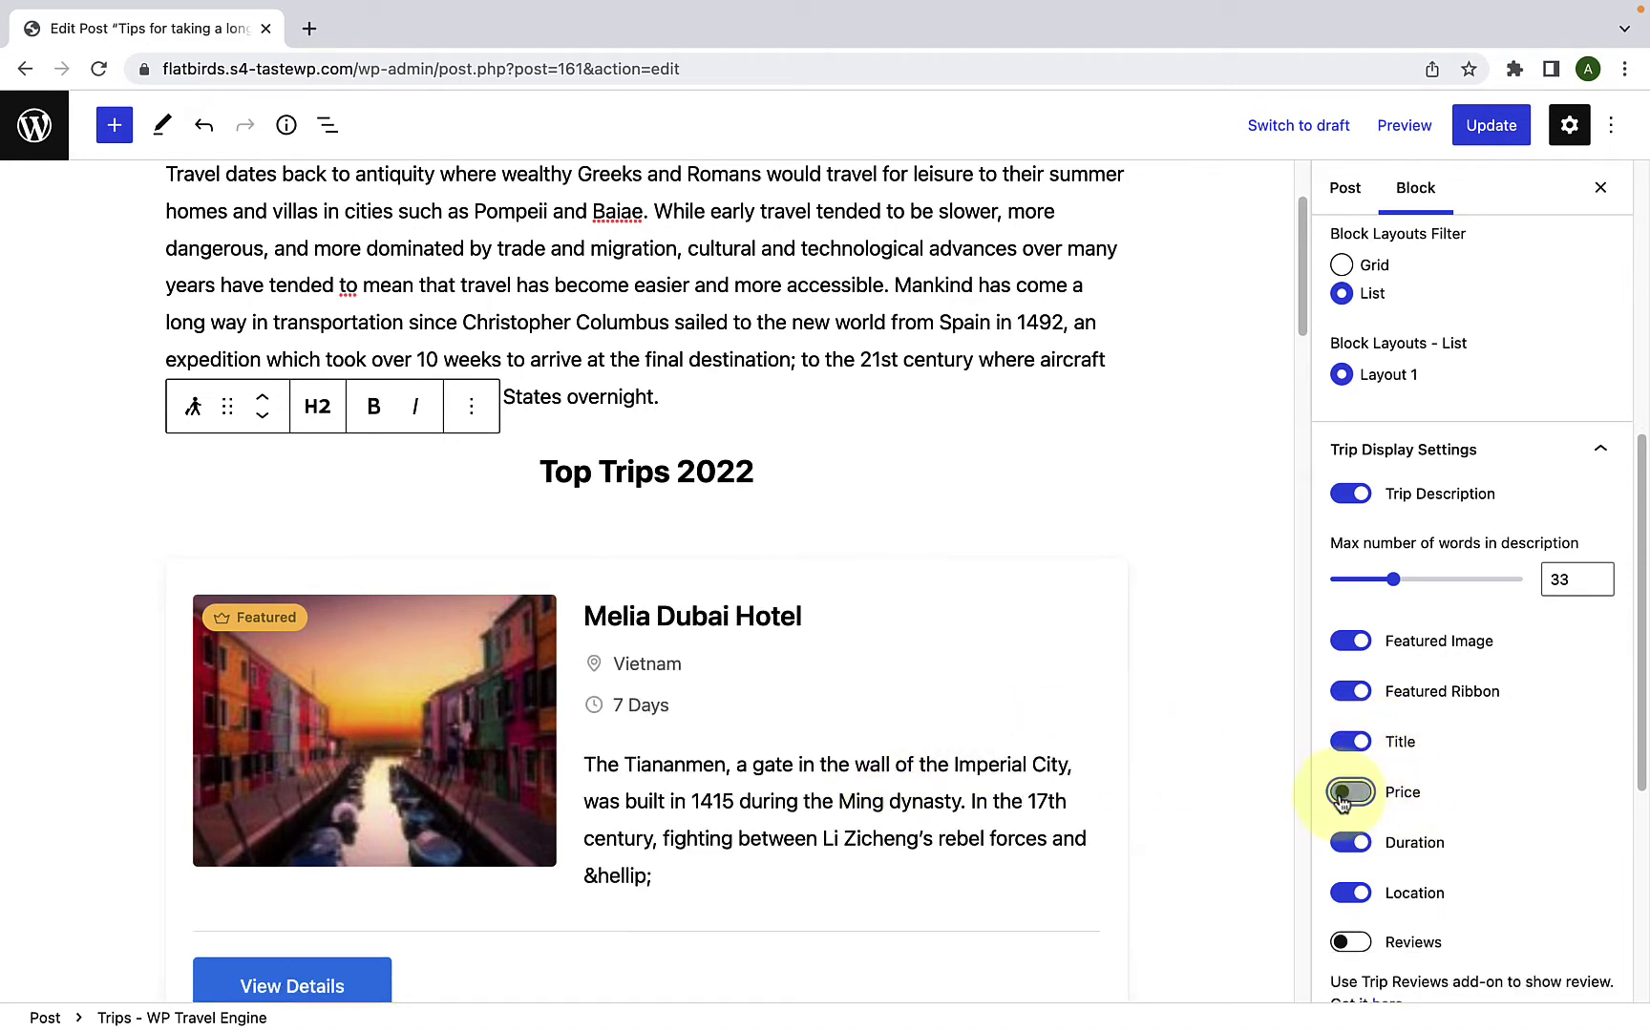
{"action": "left_click", "coordinate": [1367, 795]}
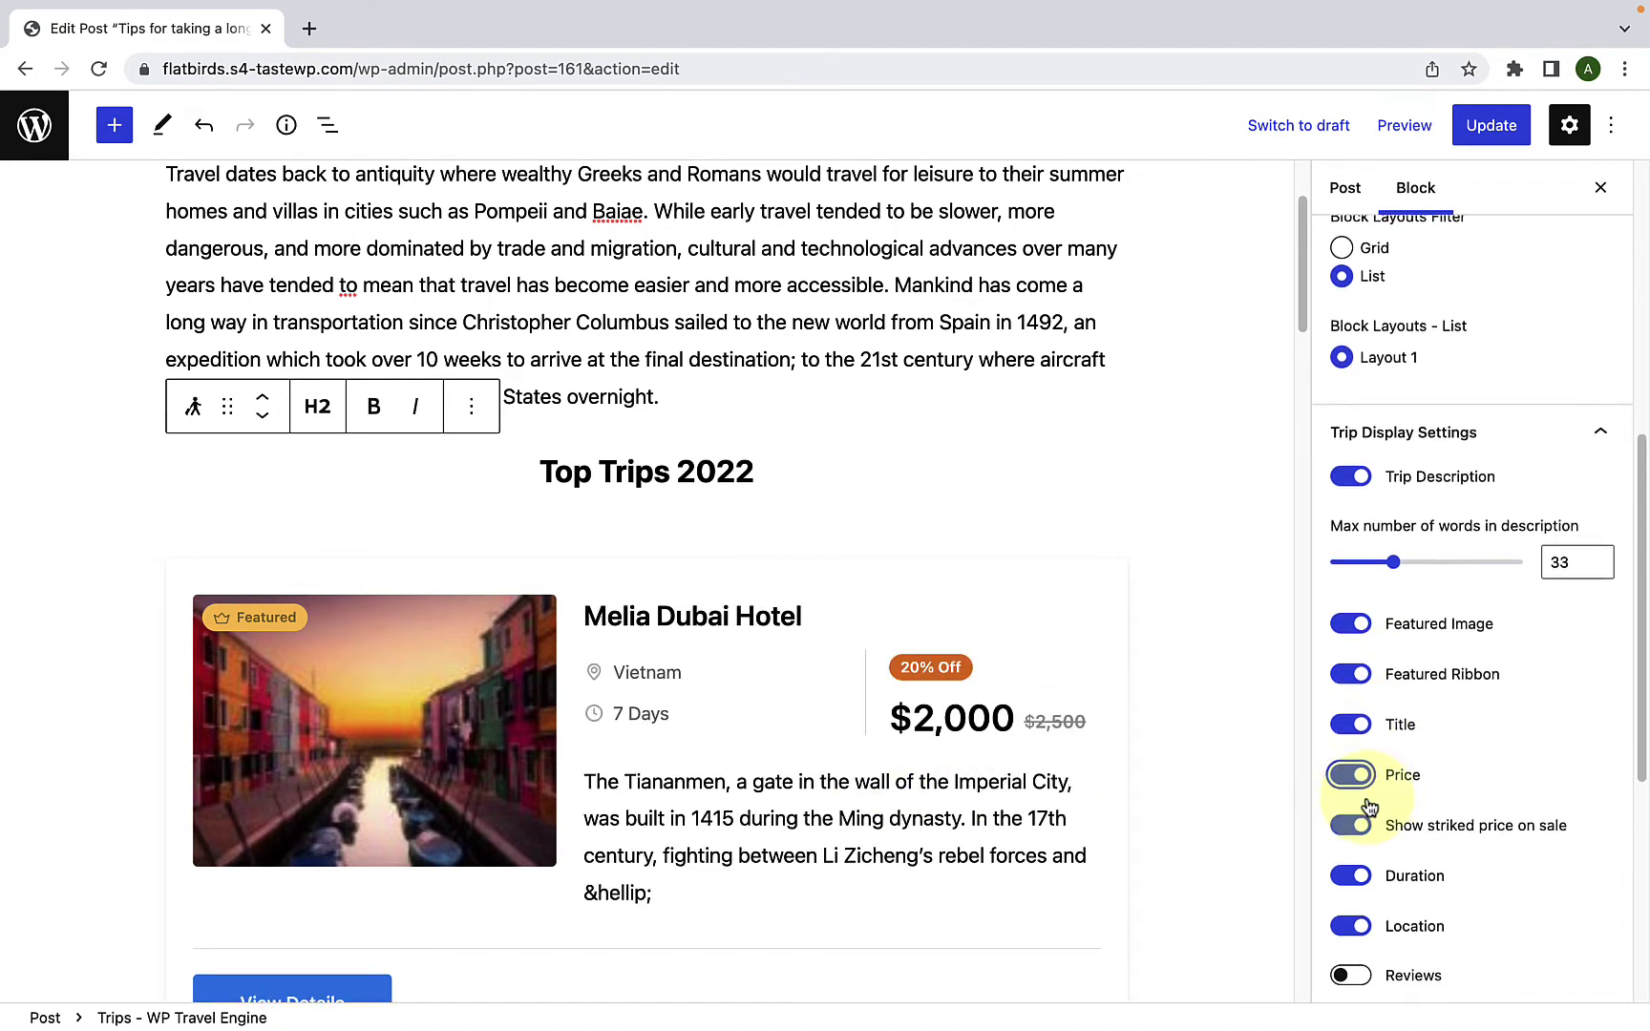
{"action": "scroll", "coordinate": [1356, 793], "scroll_direction": "down", "scroll_amount": 1}
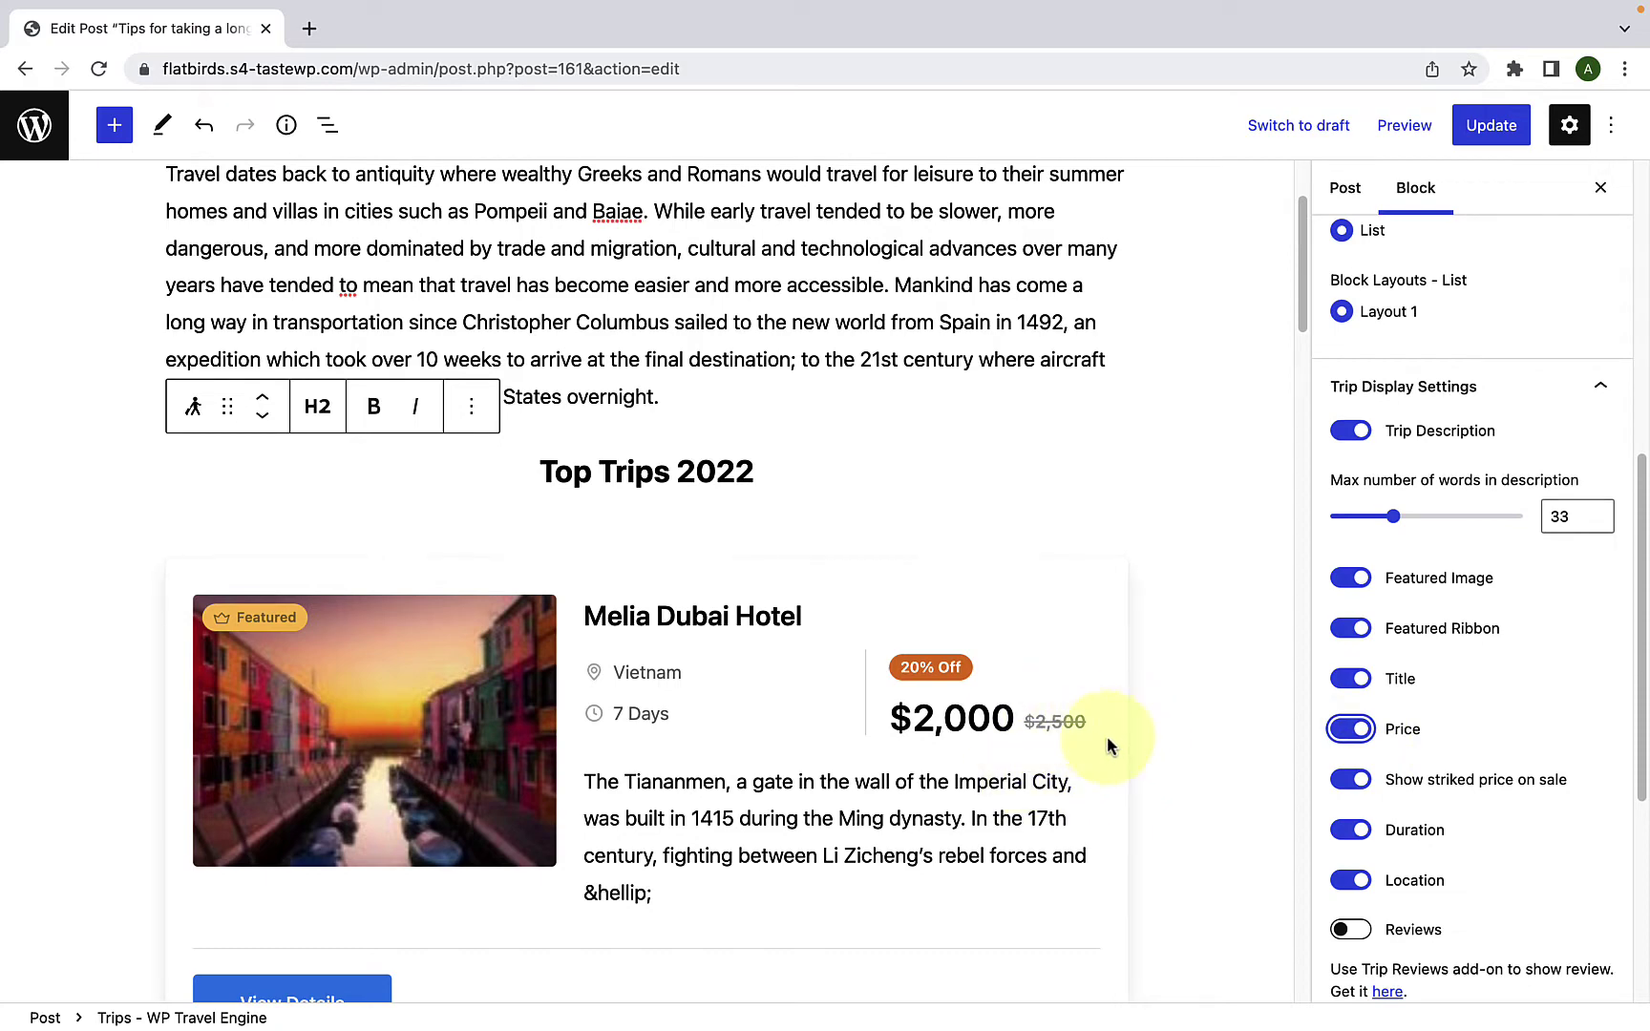
{"action": "left_click", "coordinate": [1356, 788]}
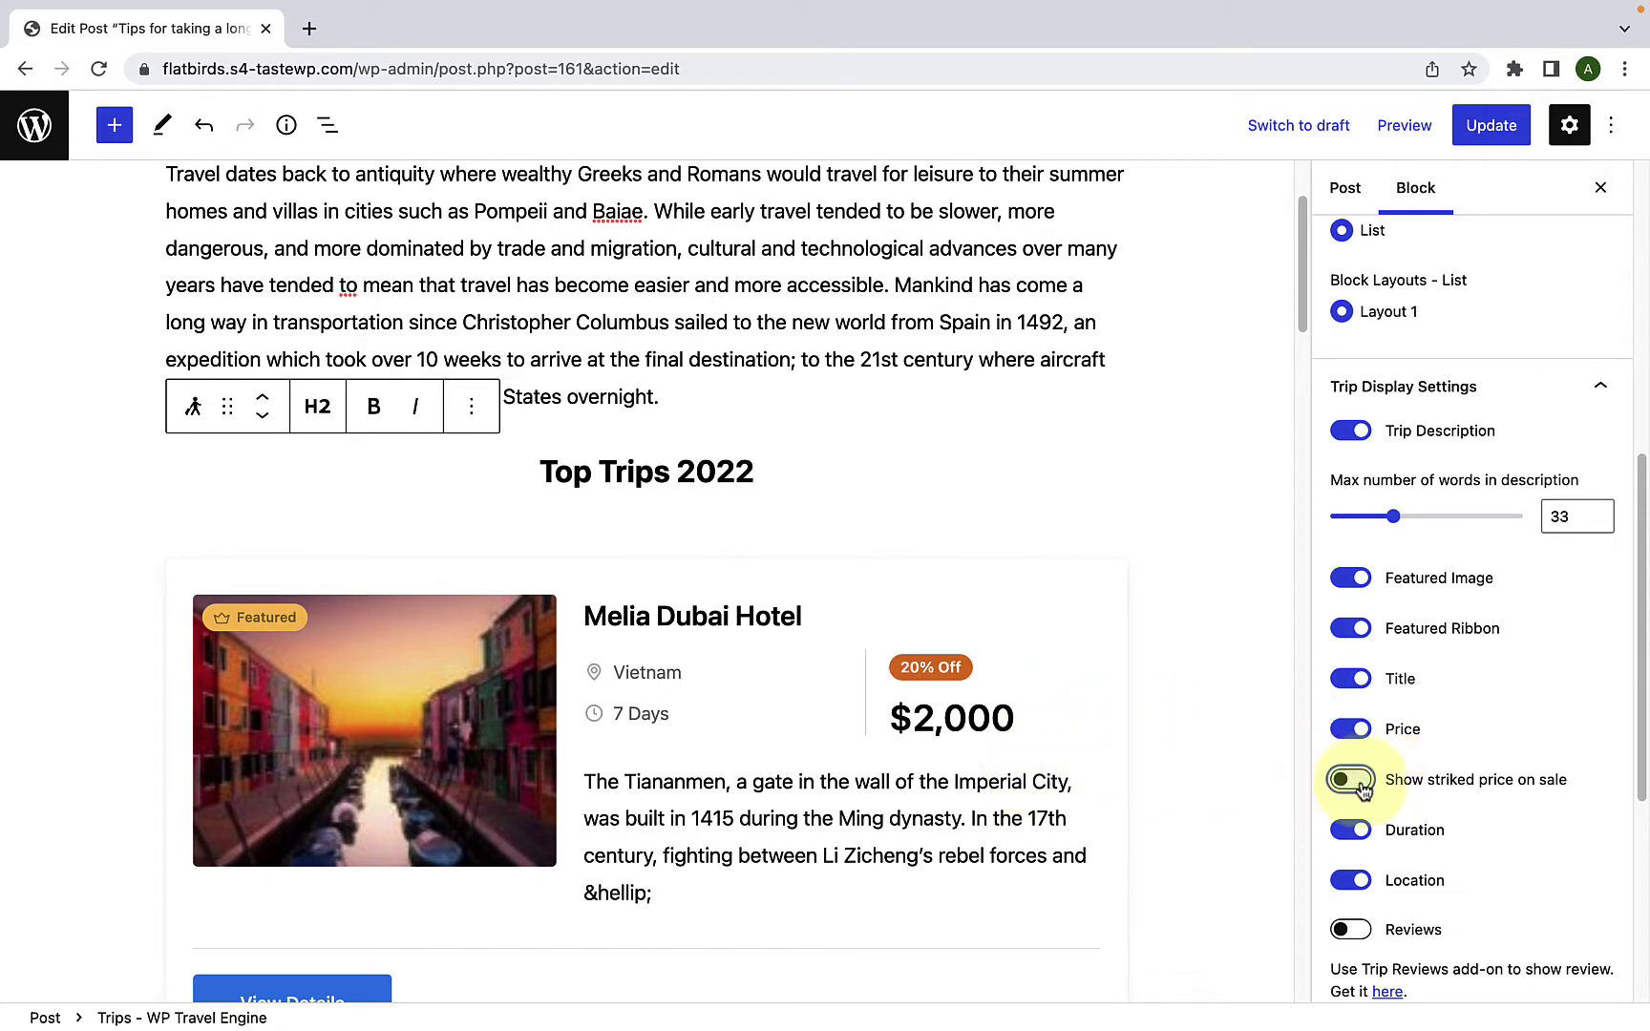
{"action": "scroll", "coordinate": [1356, 764], "scroll_direction": "down", "scroll_amount": 2}
{"action": "scroll", "coordinate": [1198, 781], "scroll_direction": "down", "scroll_amount": 3}
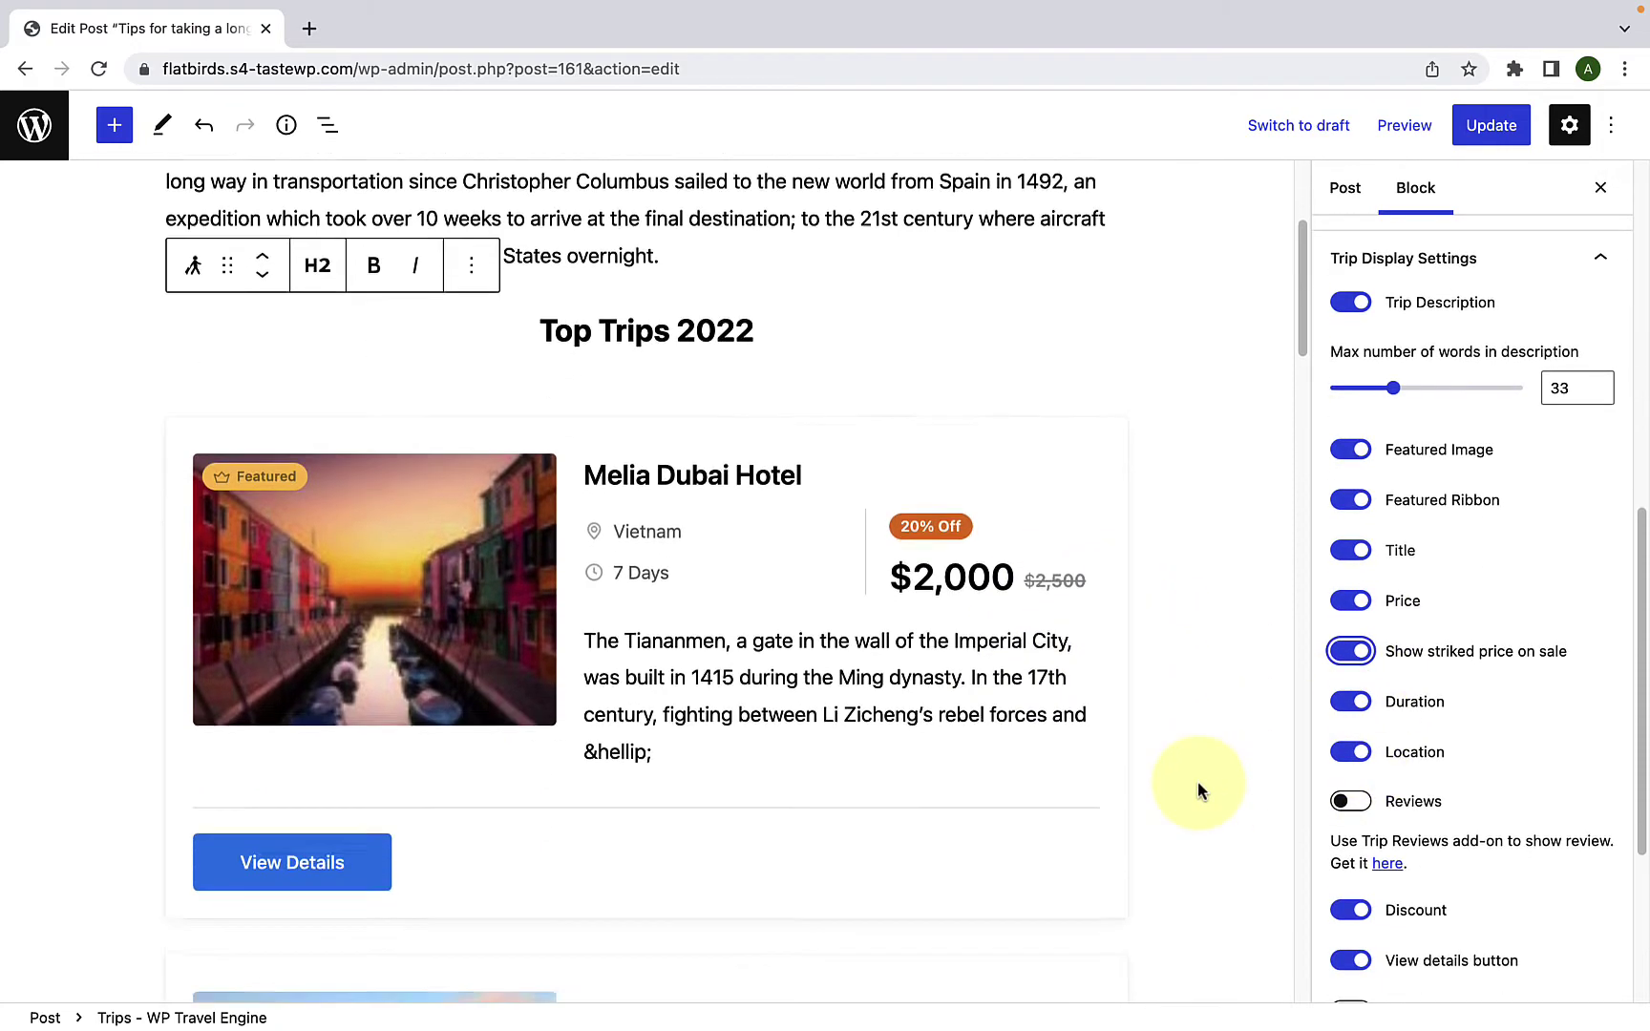
Step: Try switching off the trip Duration and Location details, turning each back on
{"action": "left_click", "coordinate": [1354, 704]}
{"action": "scroll", "coordinate": [1356, 725], "scroll_direction": "down", "scroll_amount": 1}
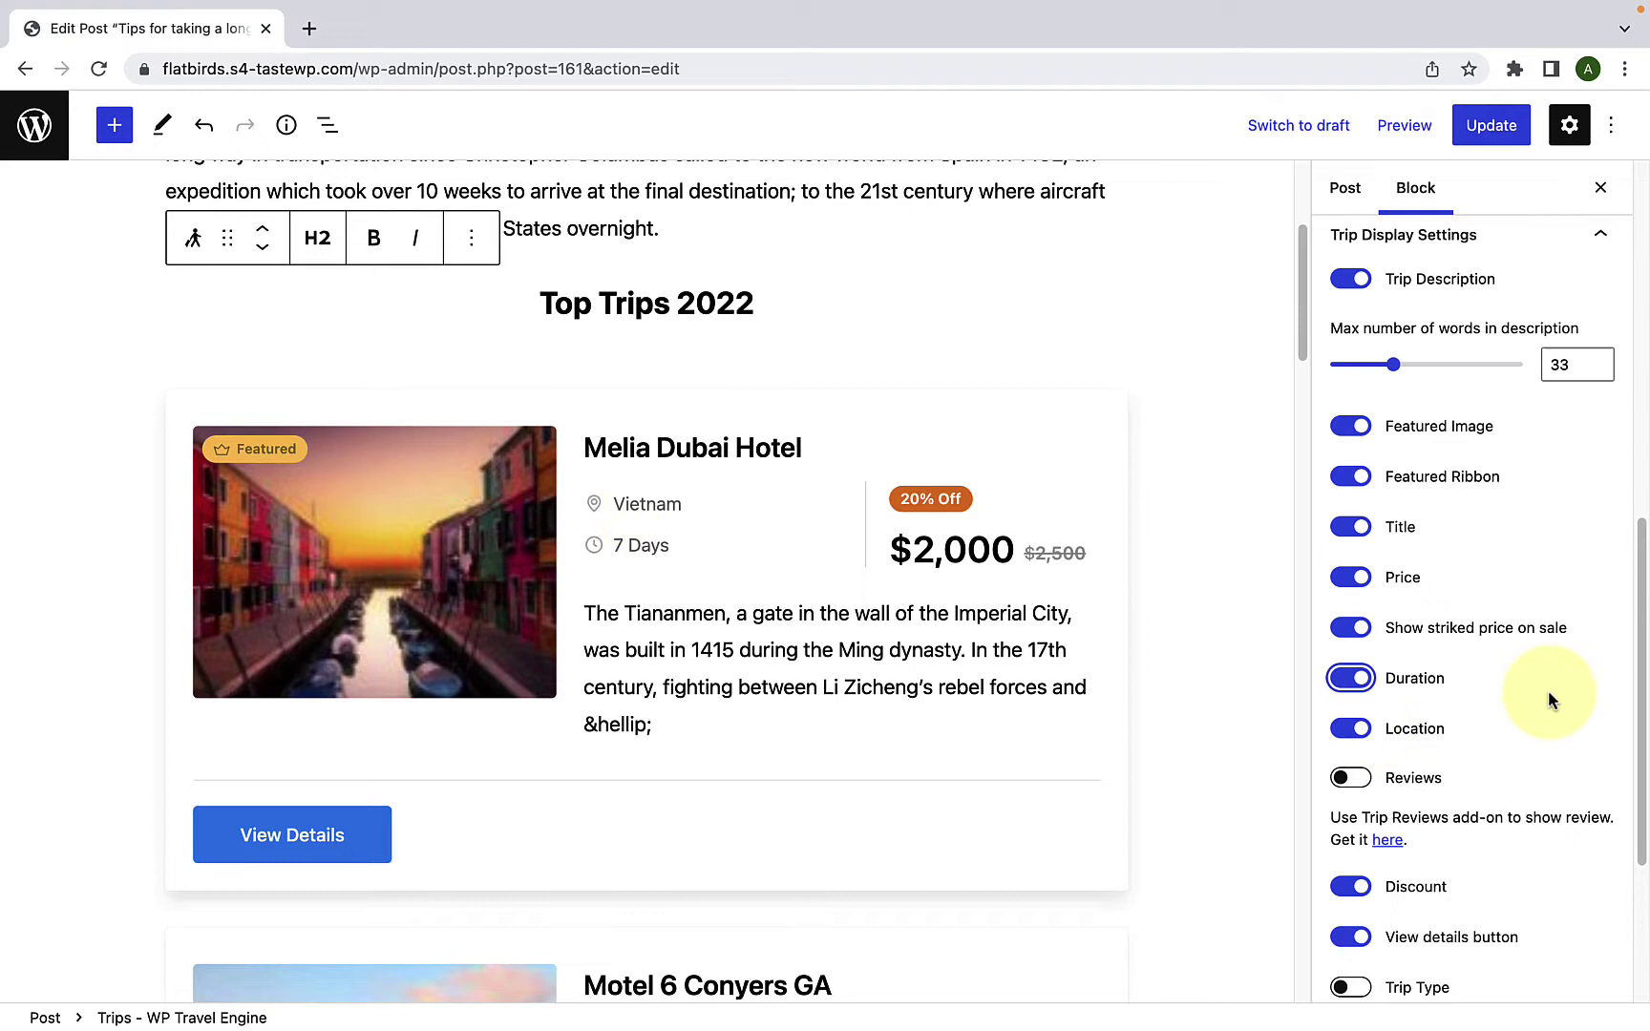
{"action": "left_click", "coordinate": [1352, 731]}
{"action": "left_click", "coordinate": [1362, 731]}
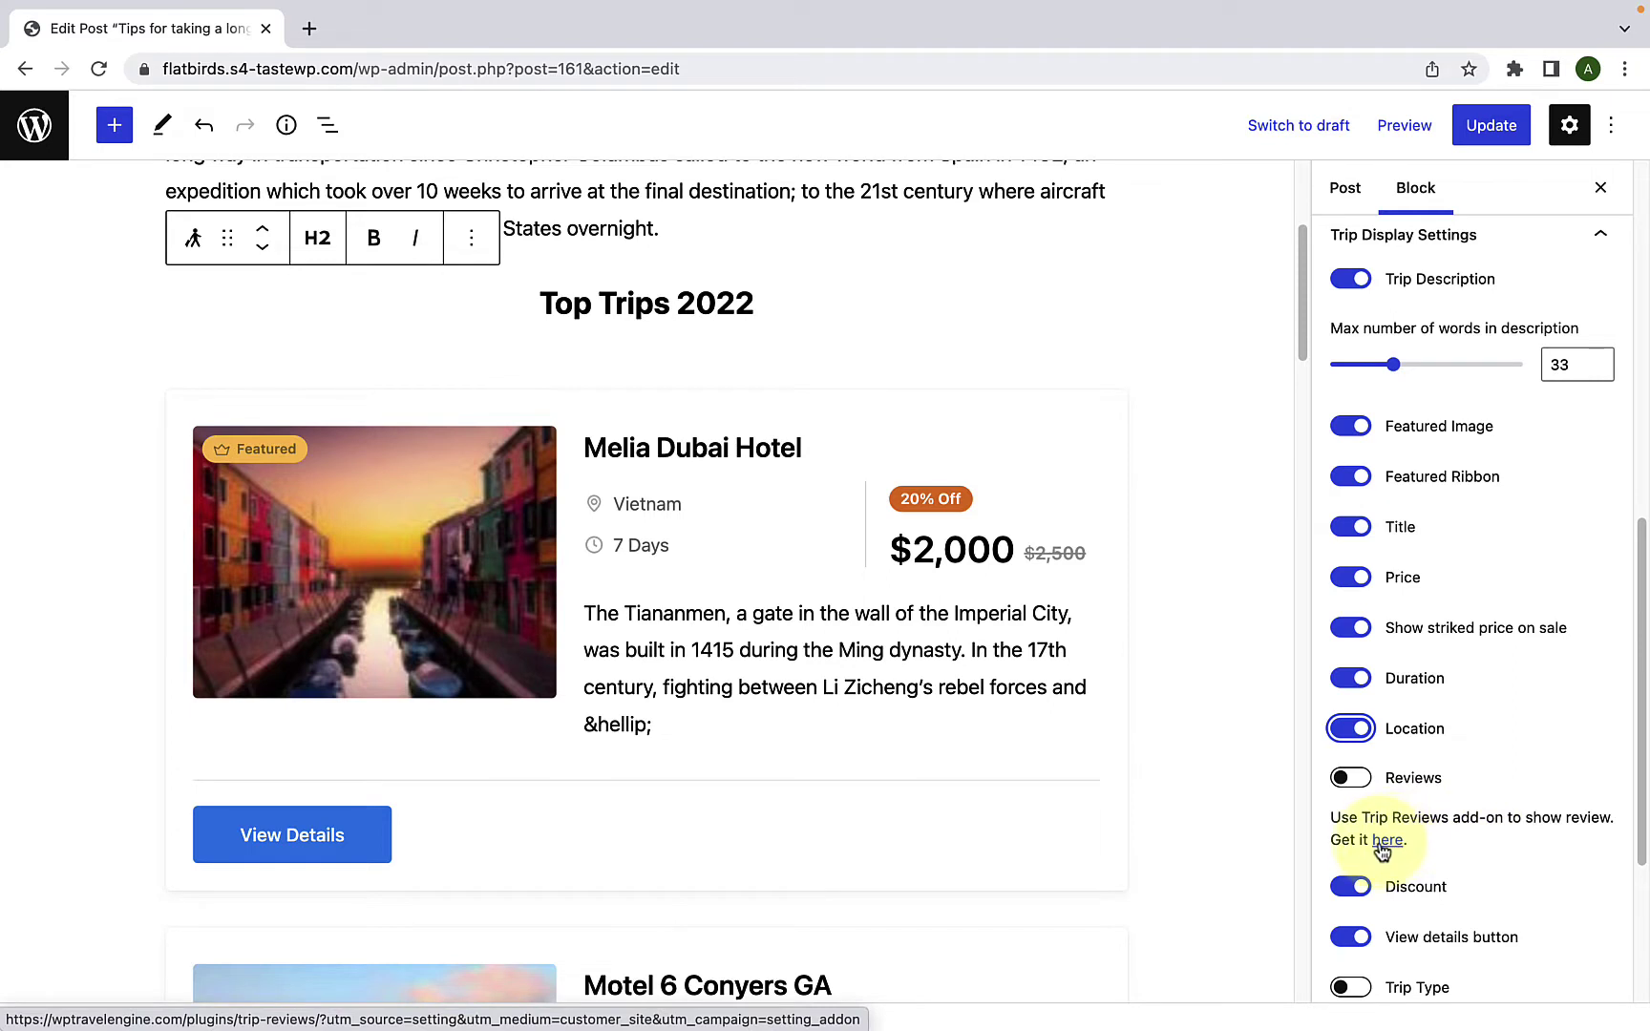
Step: Try hiding the Discount badge and the View details button on the trip cards, bringing each back
{"action": "scroll", "coordinate": [1387, 842], "scroll_direction": "down", "scroll_amount": 1}
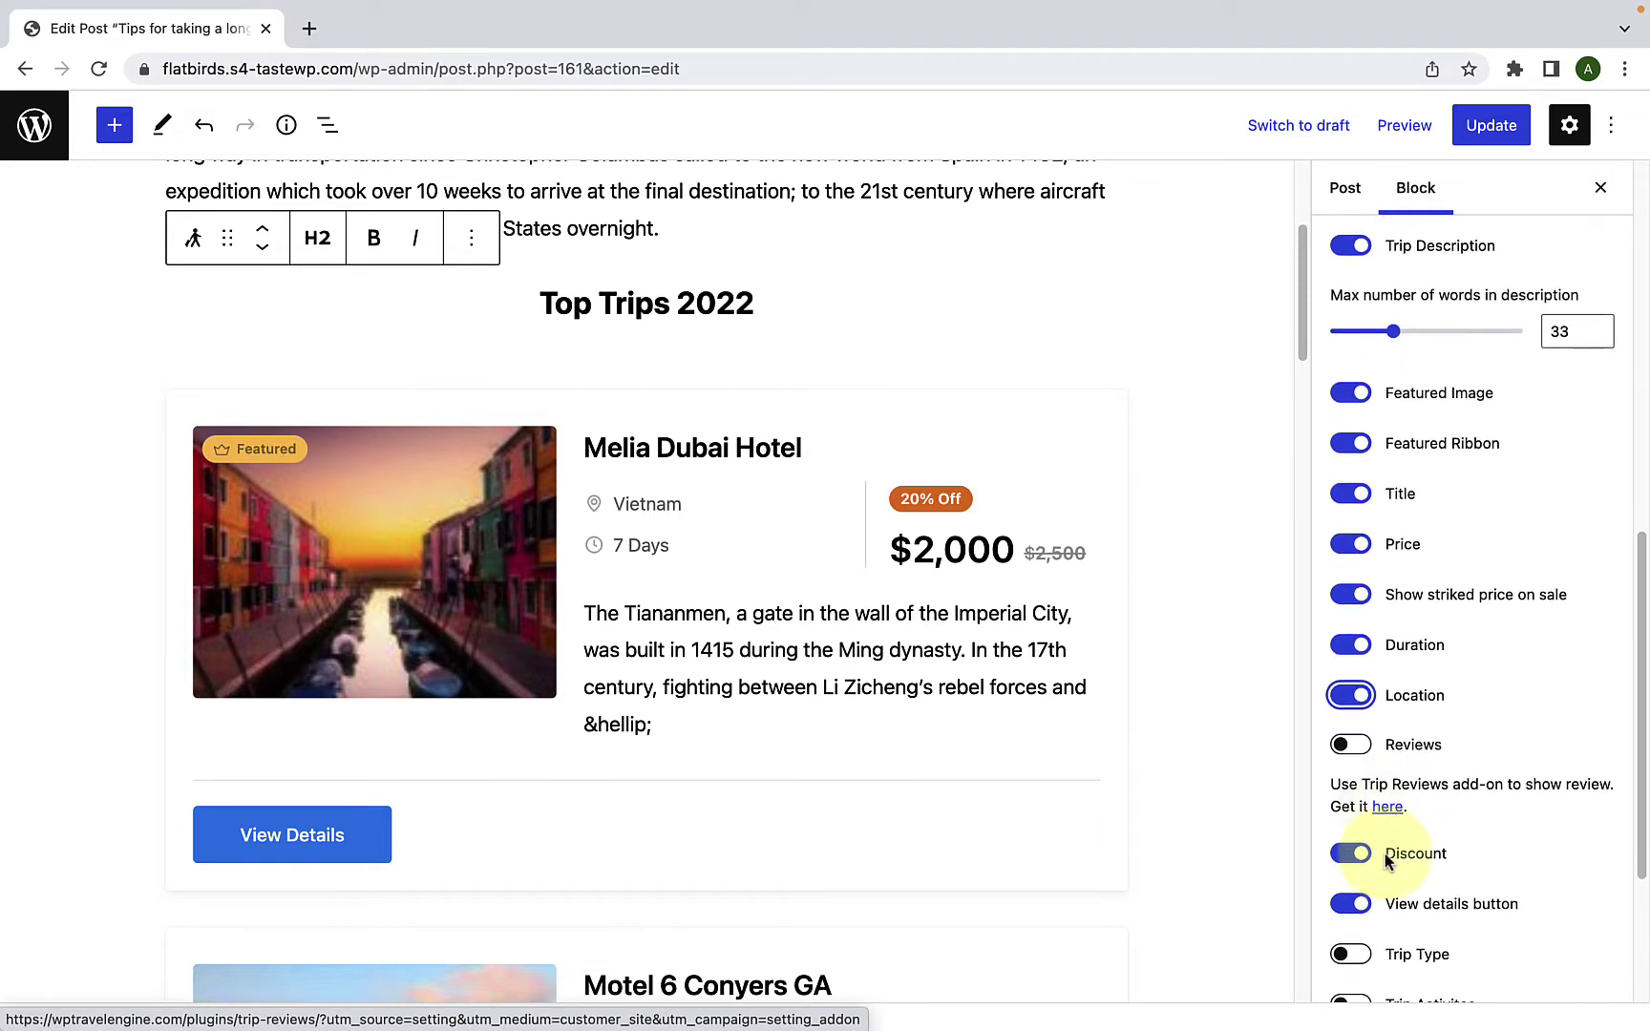
{"action": "left_click", "coordinate": [1347, 857]}
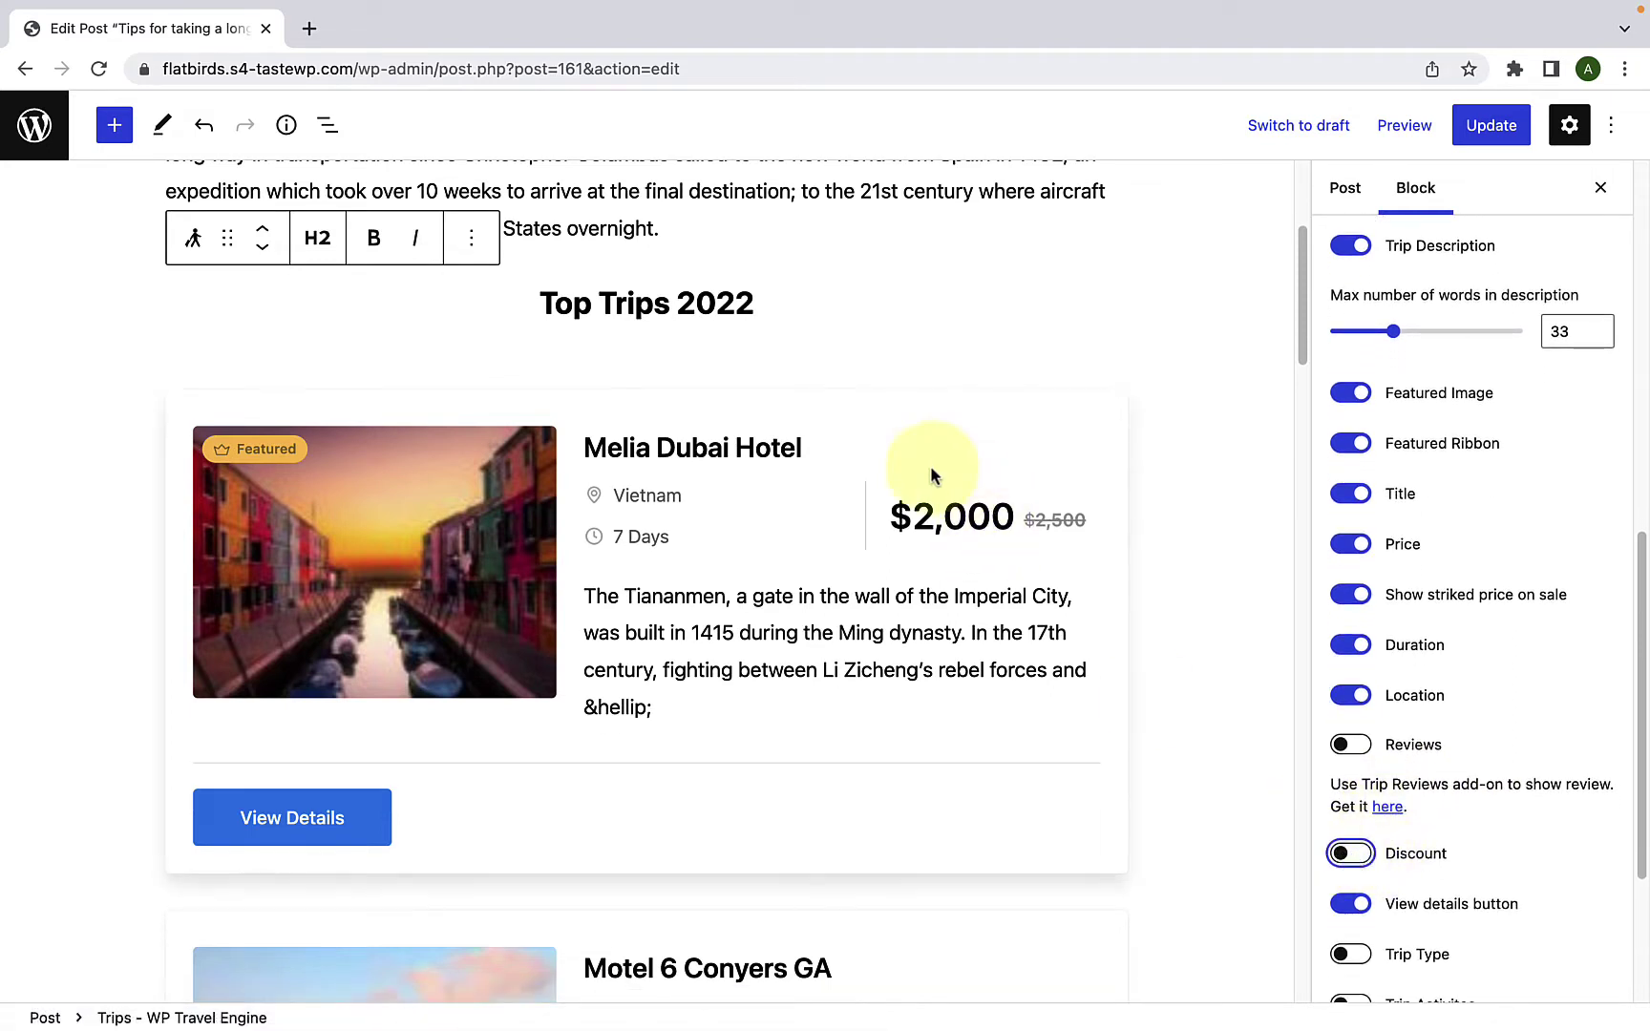
{"action": "left_click", "coordinate": [1364, 860]}
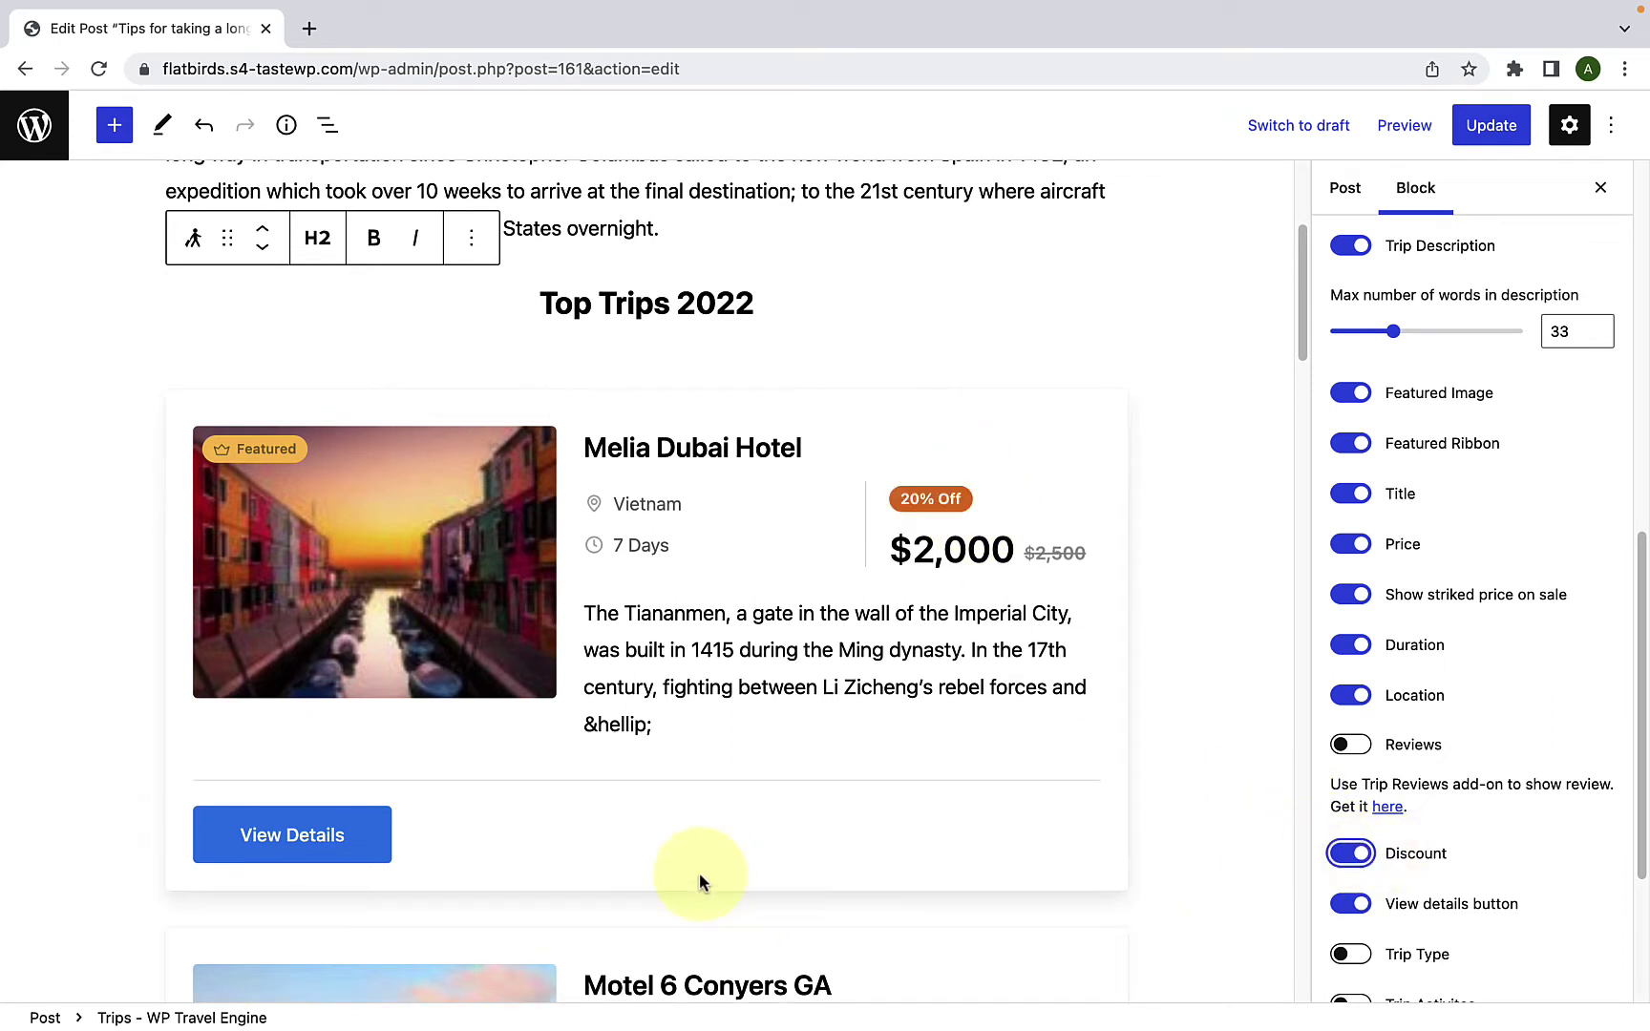
{"action": "scroll", "coordinate": [1378, 935], "scroll_direction": "down", "scroll_amount": 1}
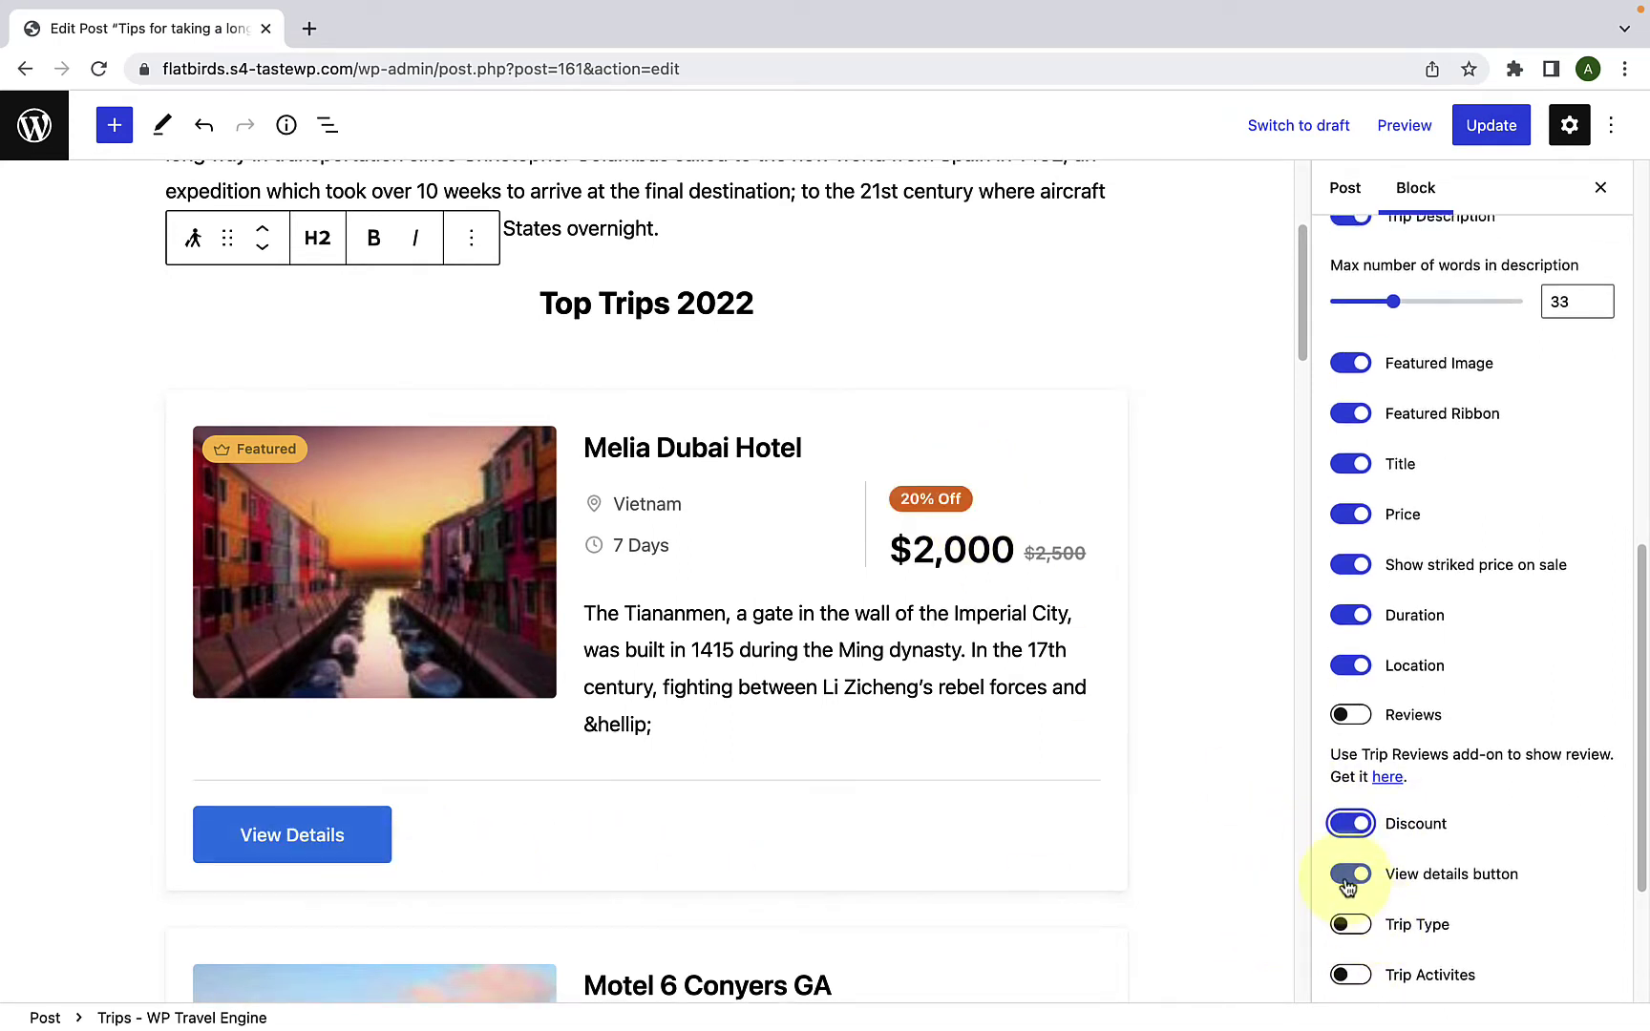
{"action": "left_click", "coordinate": [1354, 880]}
{"action": "left_click", "coordinate": [1359, 881]}
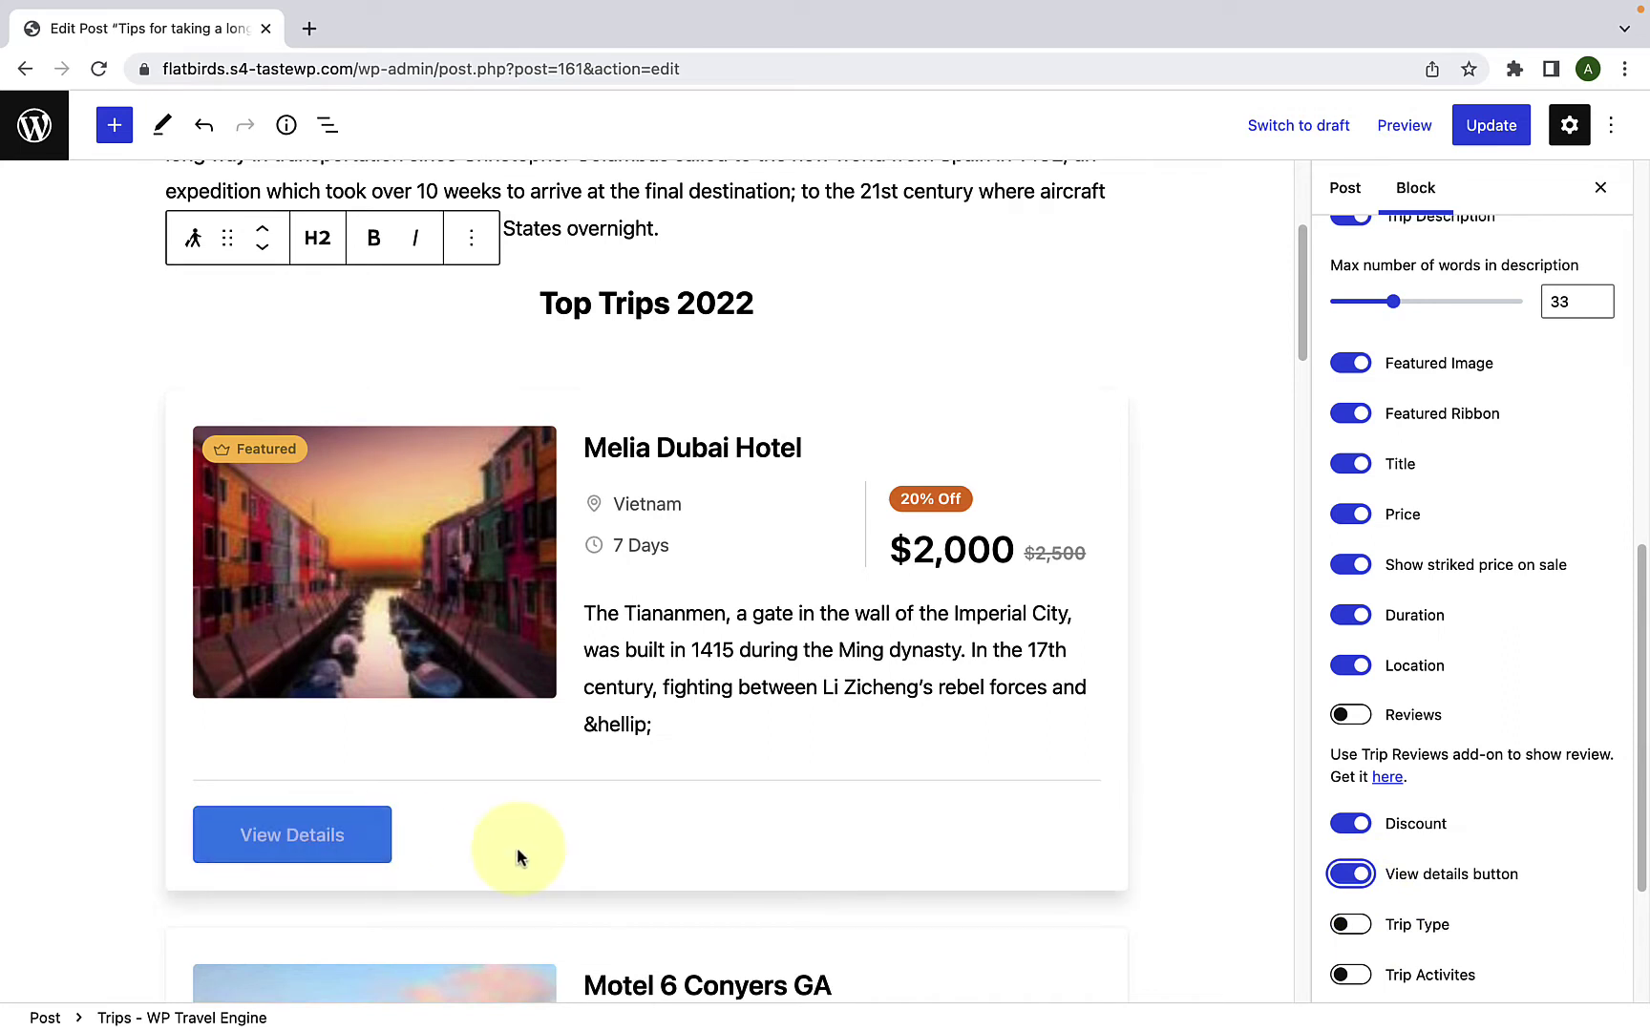
Step: Show the Trip Type, Trip Activities and Group Size details on the trip cards
{"action": "scroll", "coordinate": [1515, 902], "scroll_direction": "down", "scroll_amount": 5}
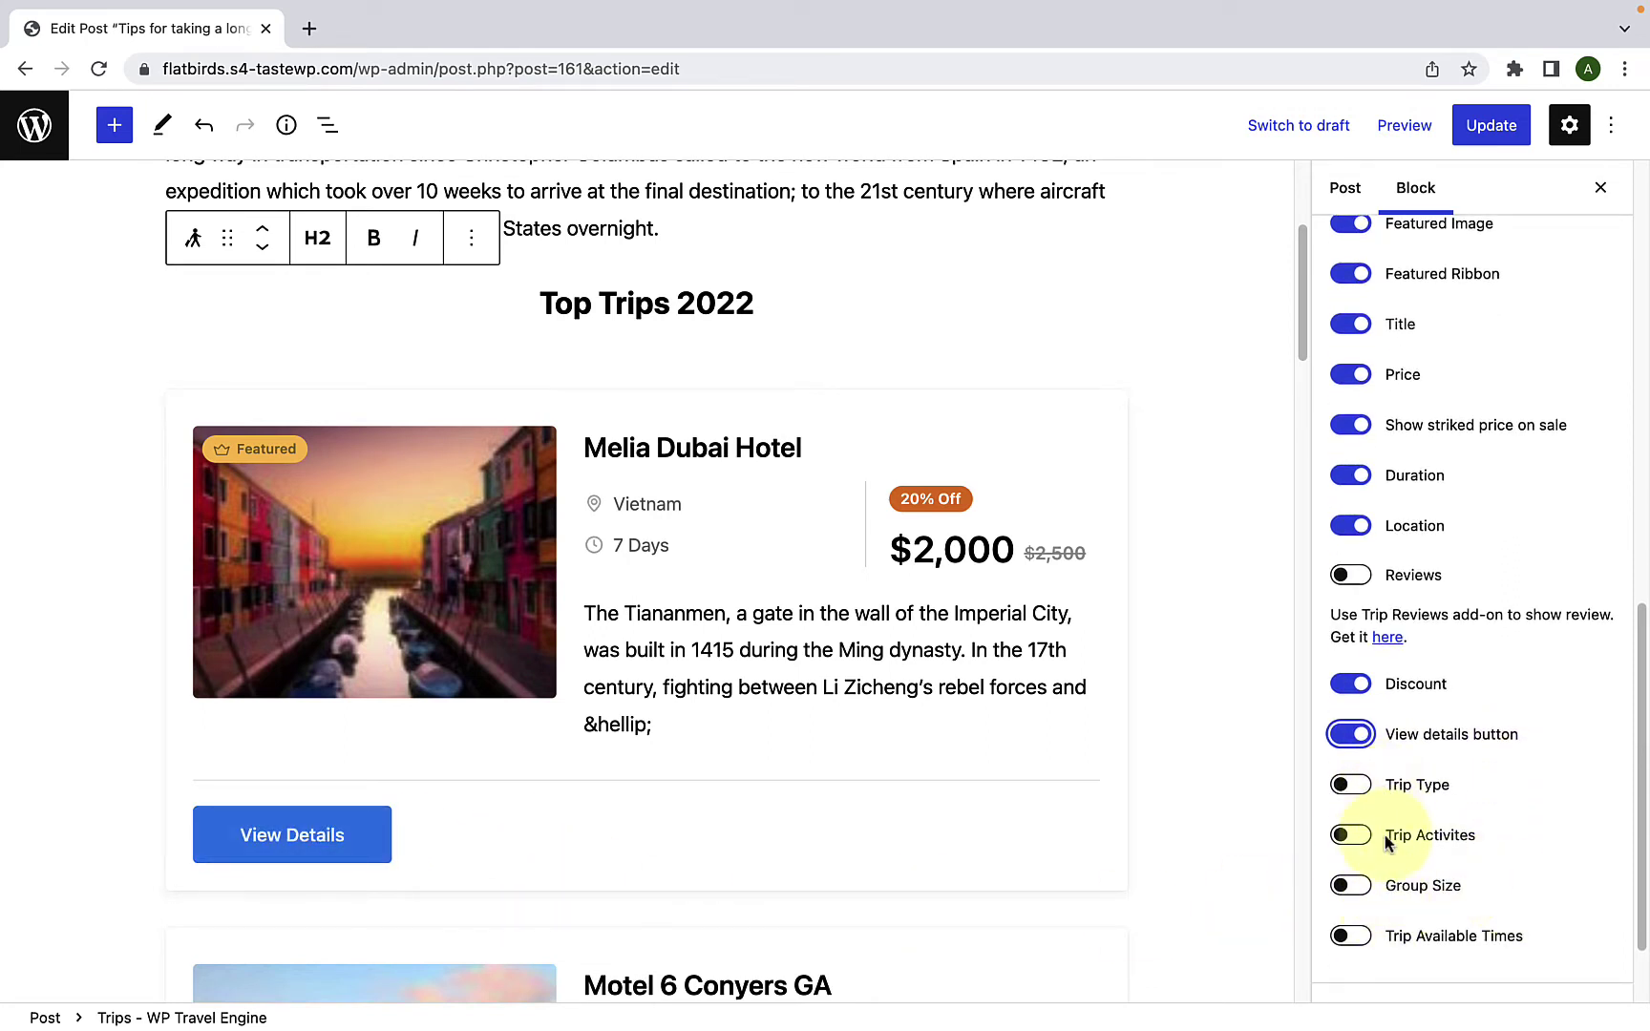
{"action": "left_click", "coordinate": [1353, 786]}
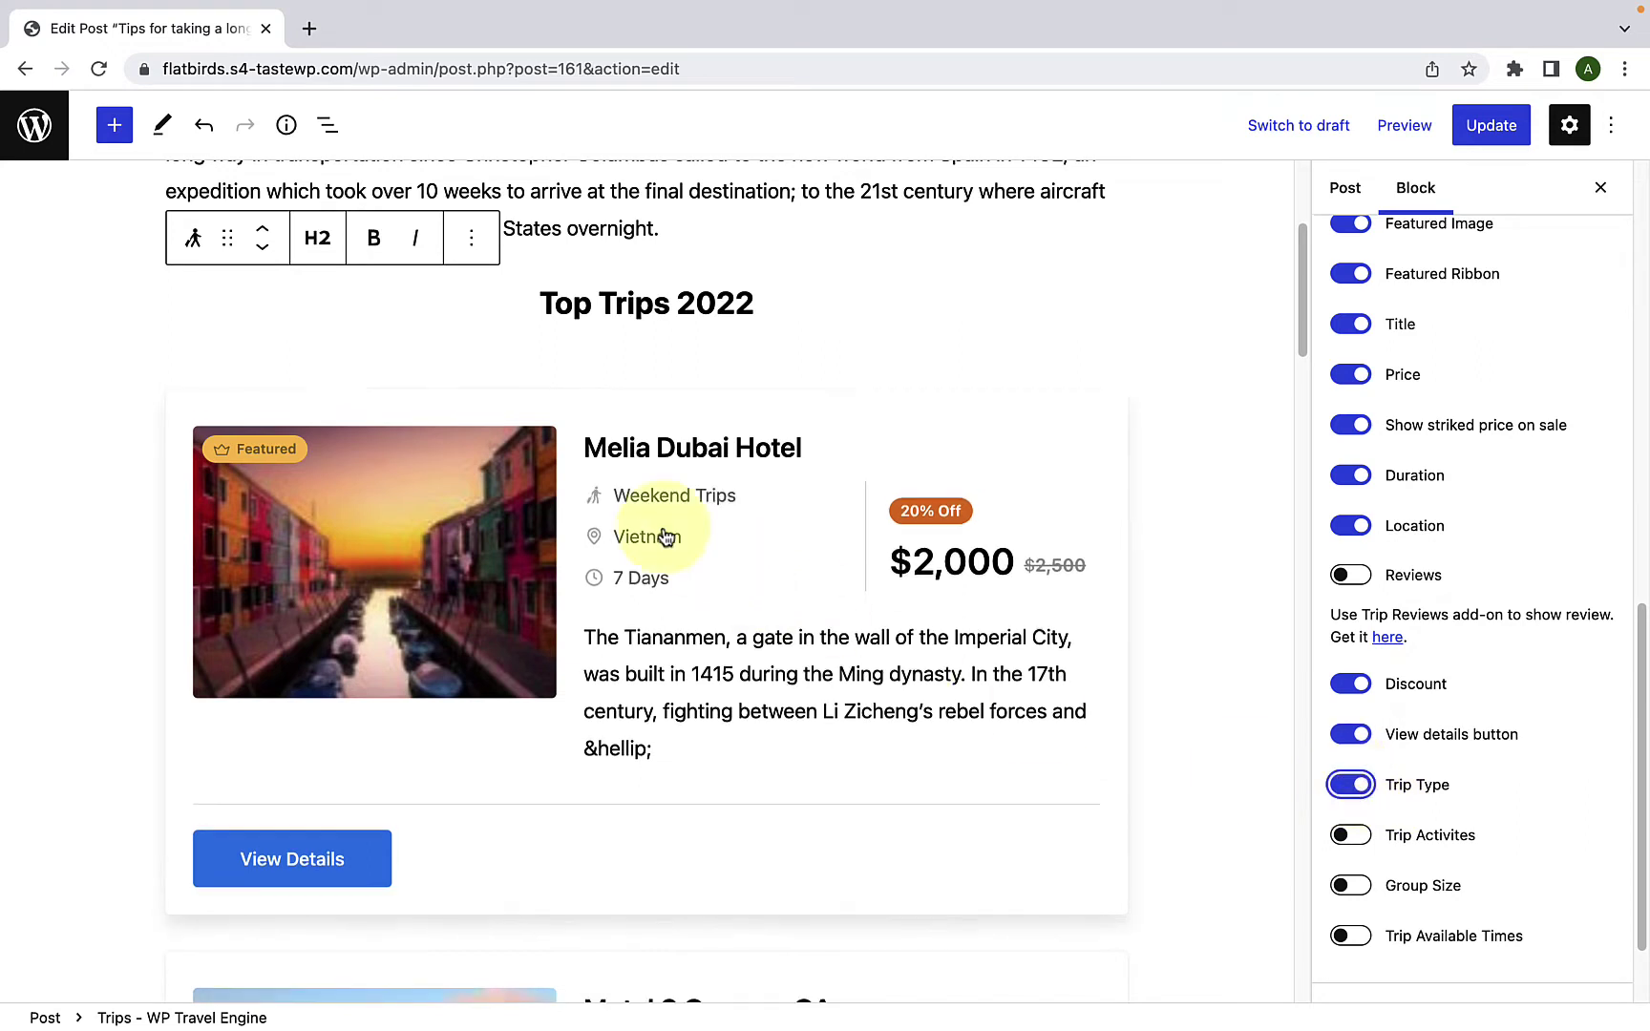
{"action": "left_click", "coordinate": [1348, 835]}
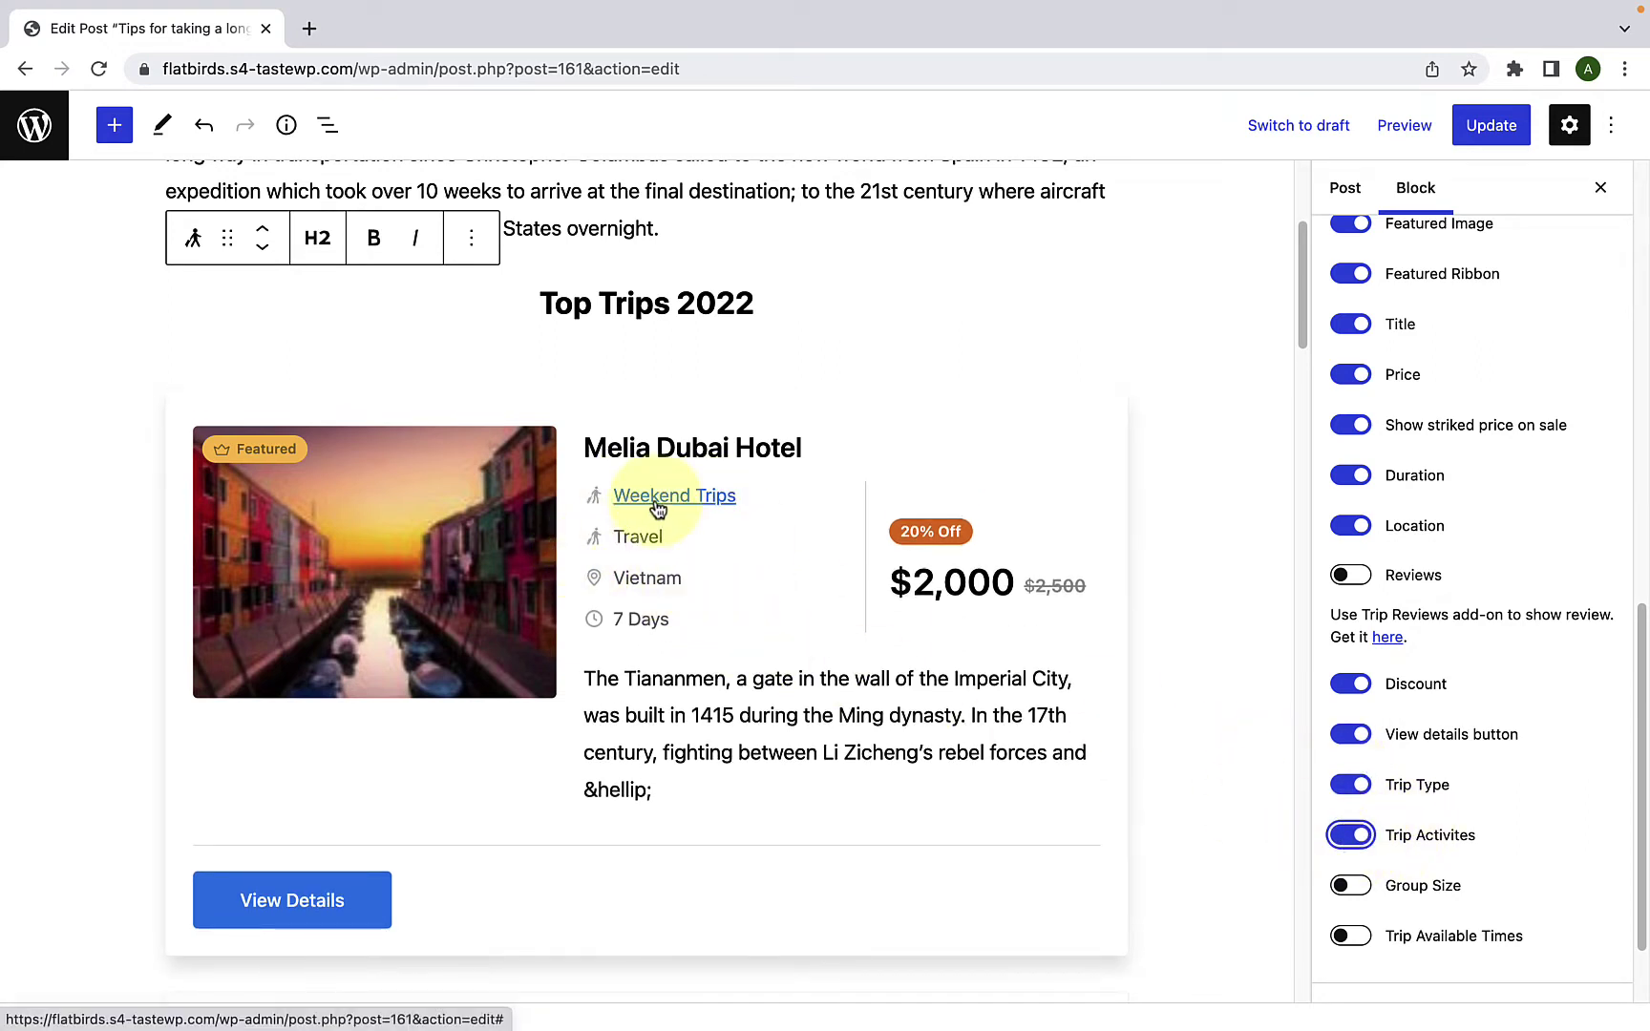
{"action": "scroll", "coordinate": [1474, 903], "scroll_direction": "down", "scroll_amount": 2}
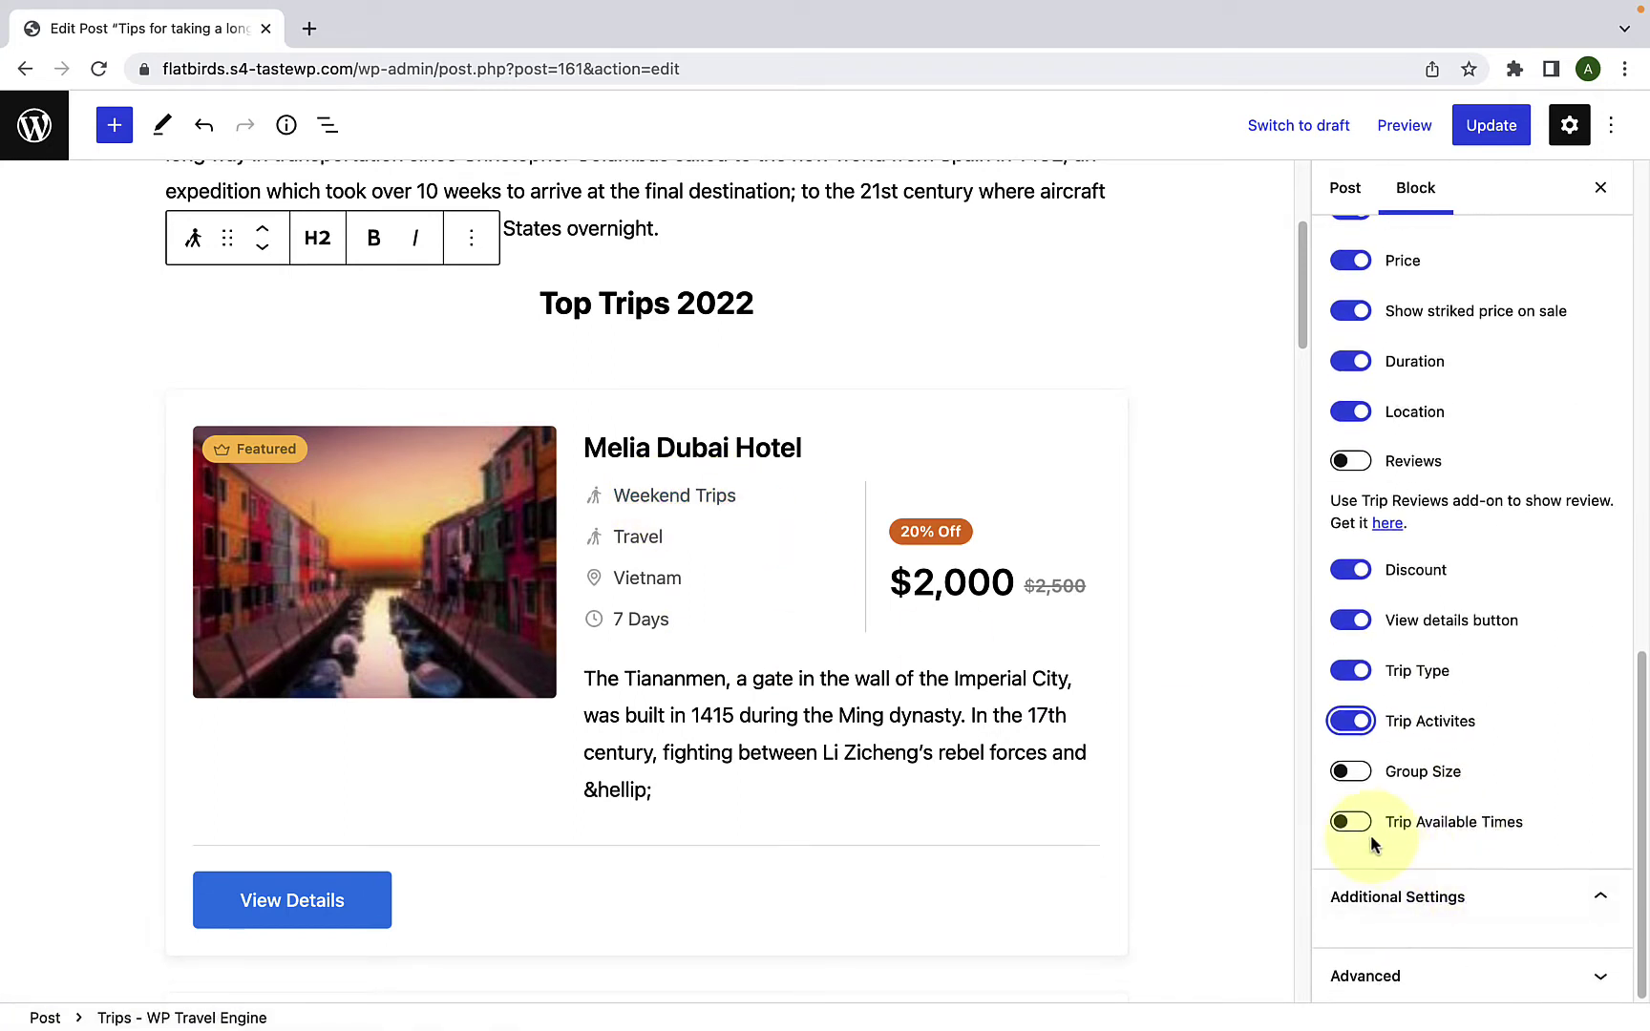
{"action": "left_click", "coordinate": [1369, 781]}
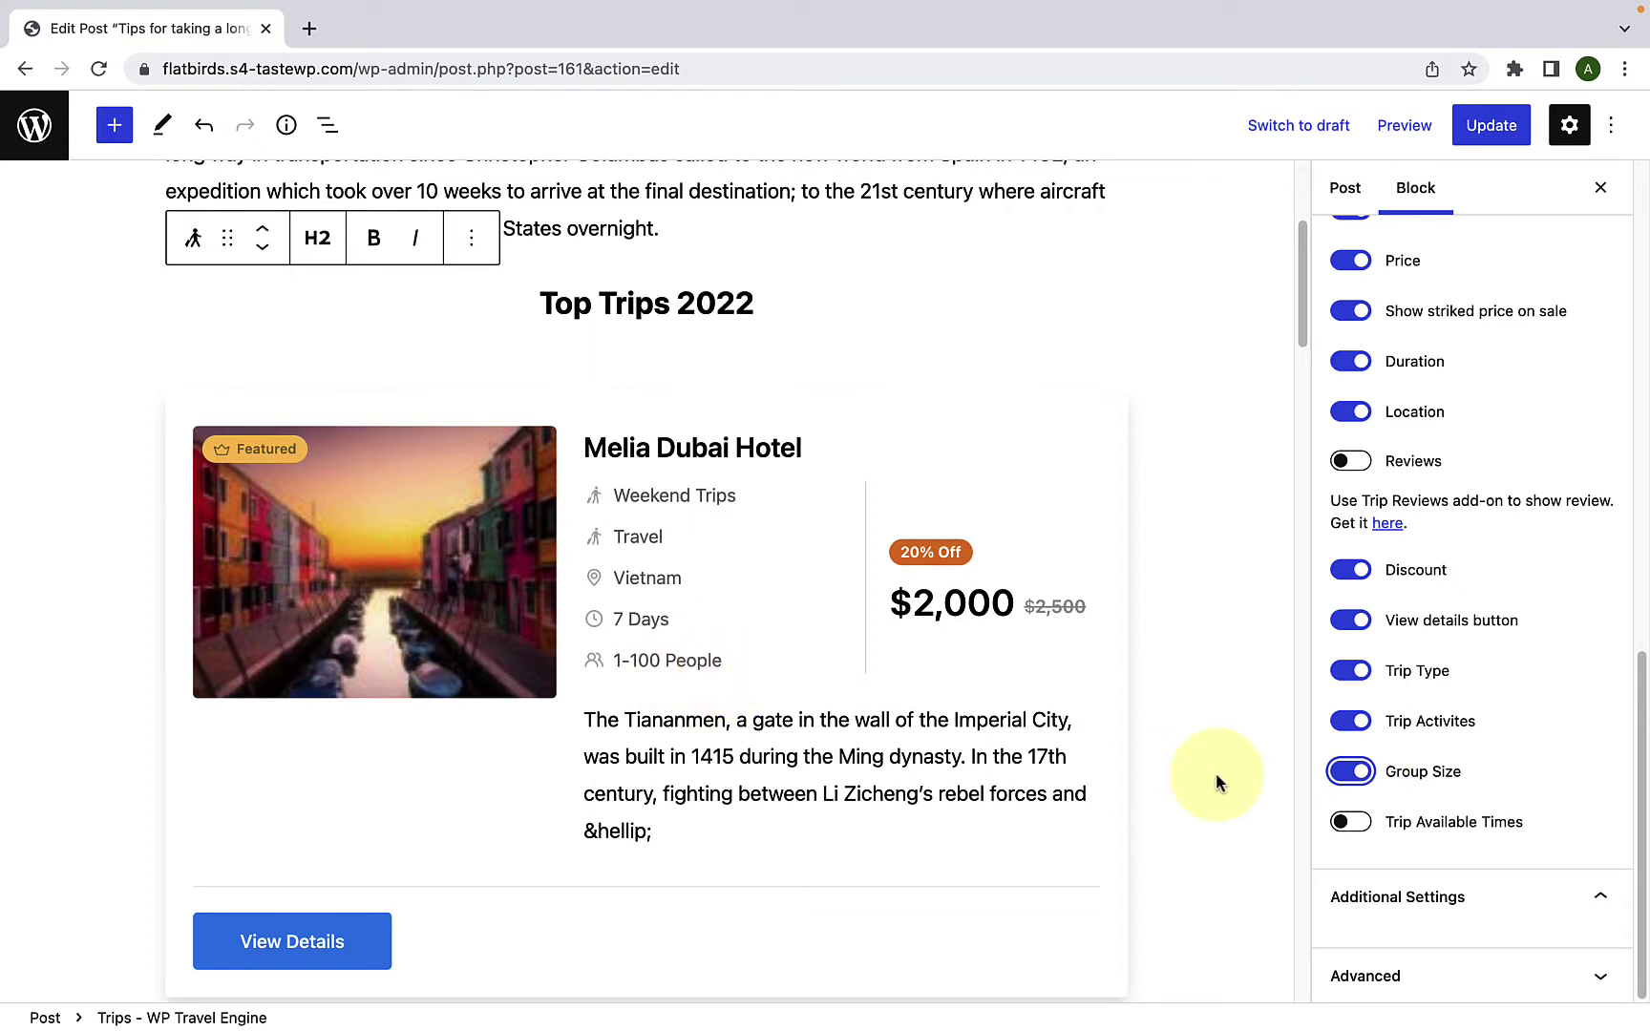
Step: Try showing the Trip Available Times on the cards, check the months row, and hide it again
{"action": "left_click", "coordinate": [1350, 823]}
{"action": "scroll", "coordinate": [558, 898], "scroll_direction": "down", "scroll_amount": 1}
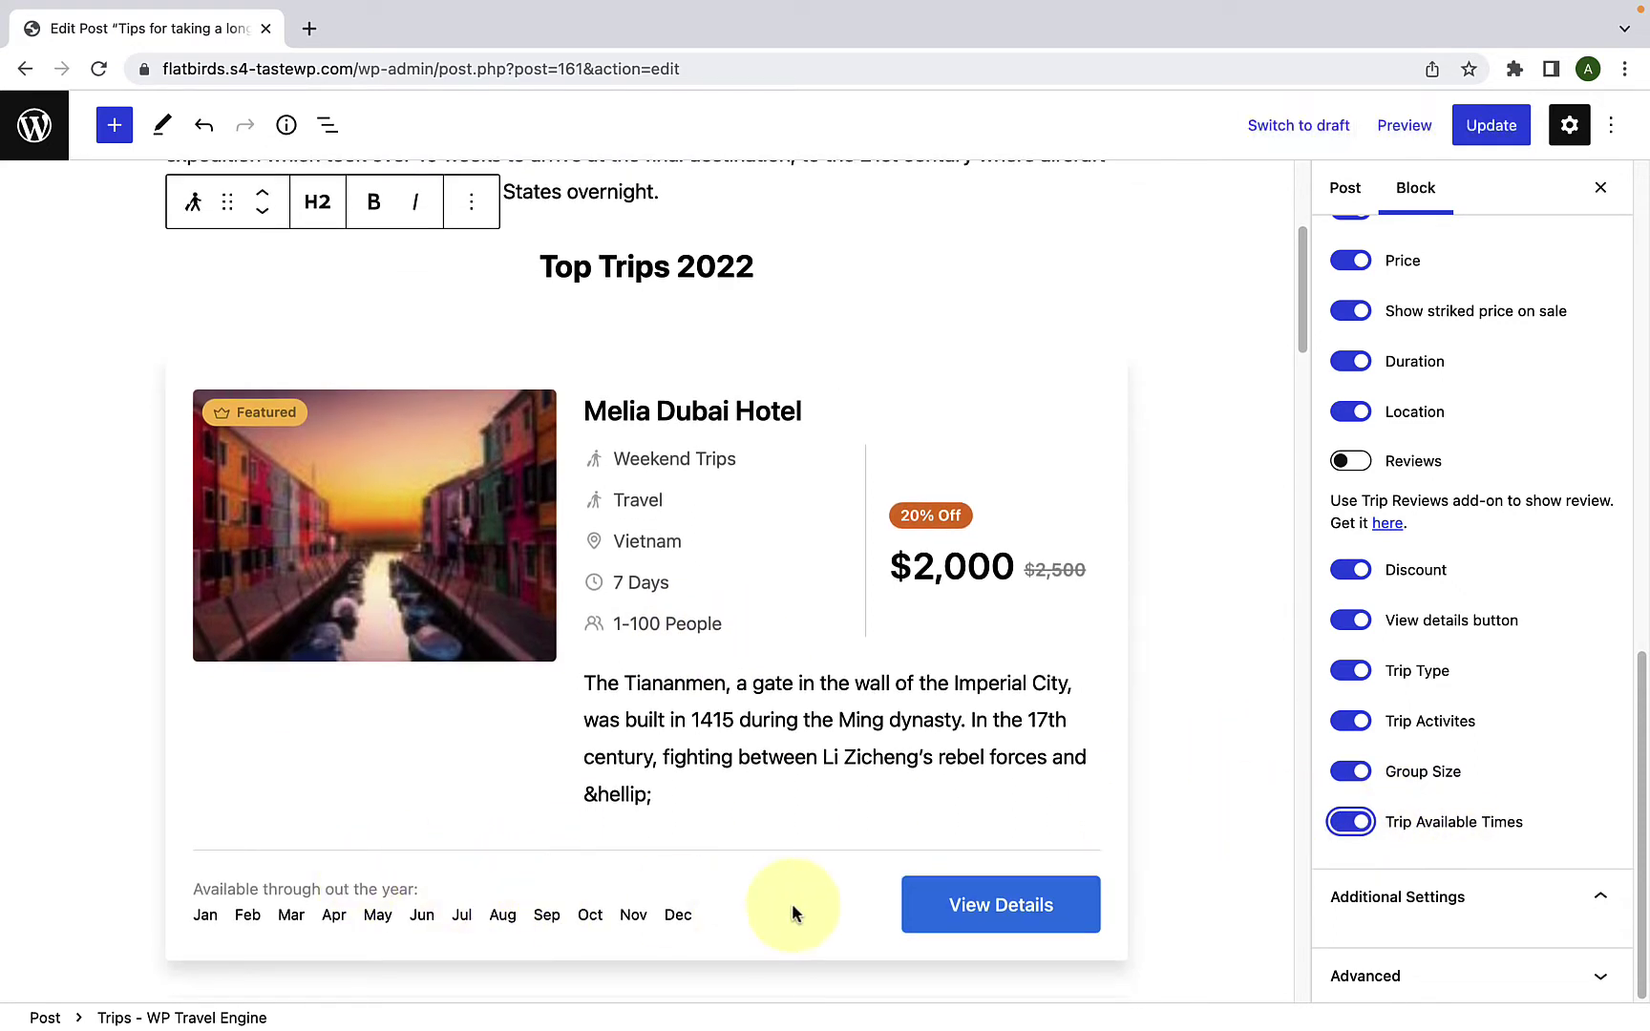
{"action": "left_click", "coordinate": [1352, 822]}
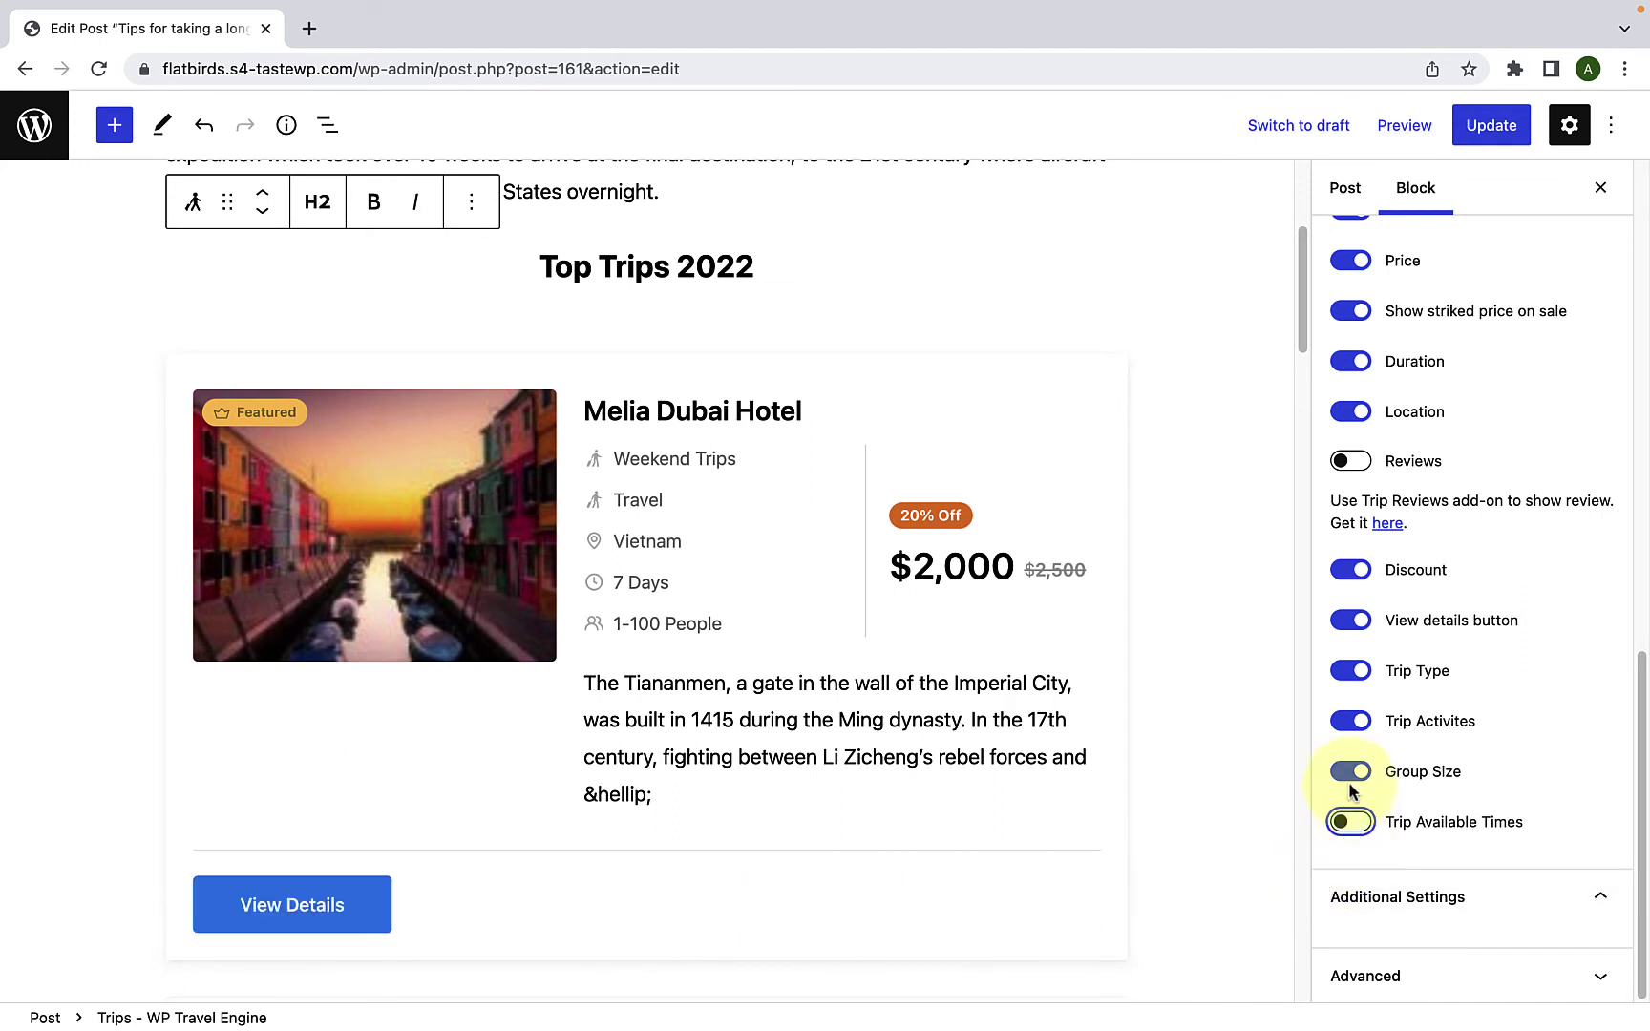
Step: Hide the Group Size, Trip Activities and Trip Type details on the trip cards and update the post
{"action": "left_click", "coordinate": [1343, 772]}
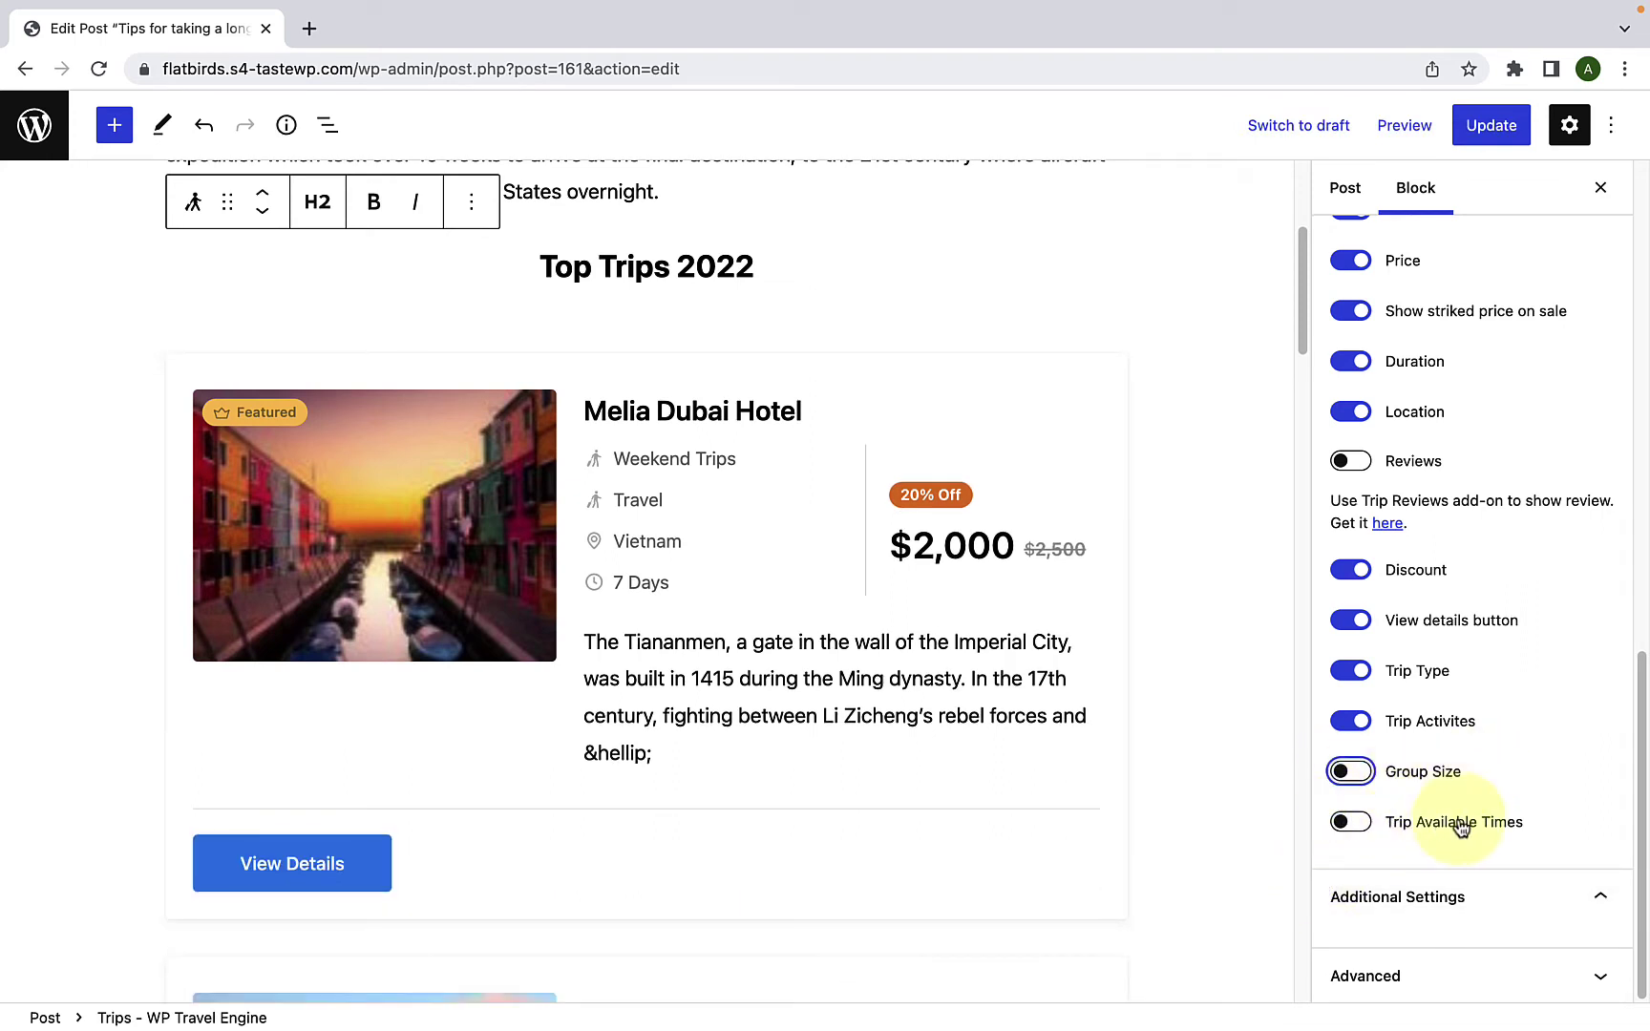
{"action": "left_click", "coordinate": [1355, 728]}
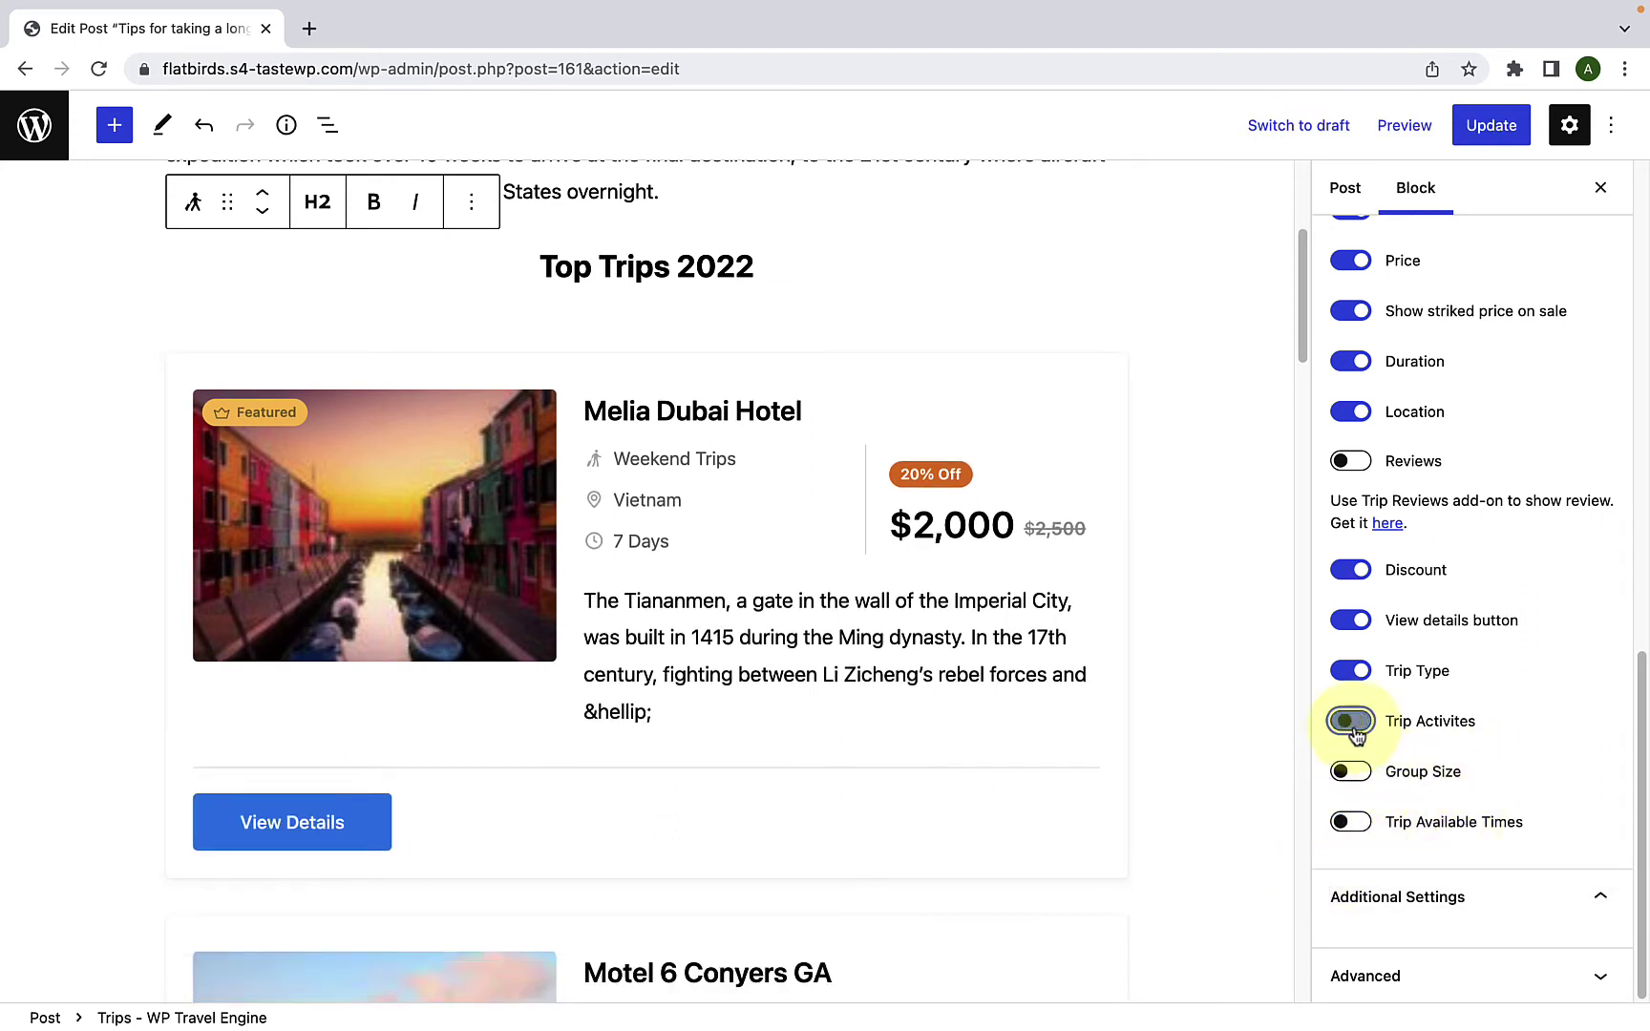
{"action": "left_click", "coordinate": [1354, 672]}
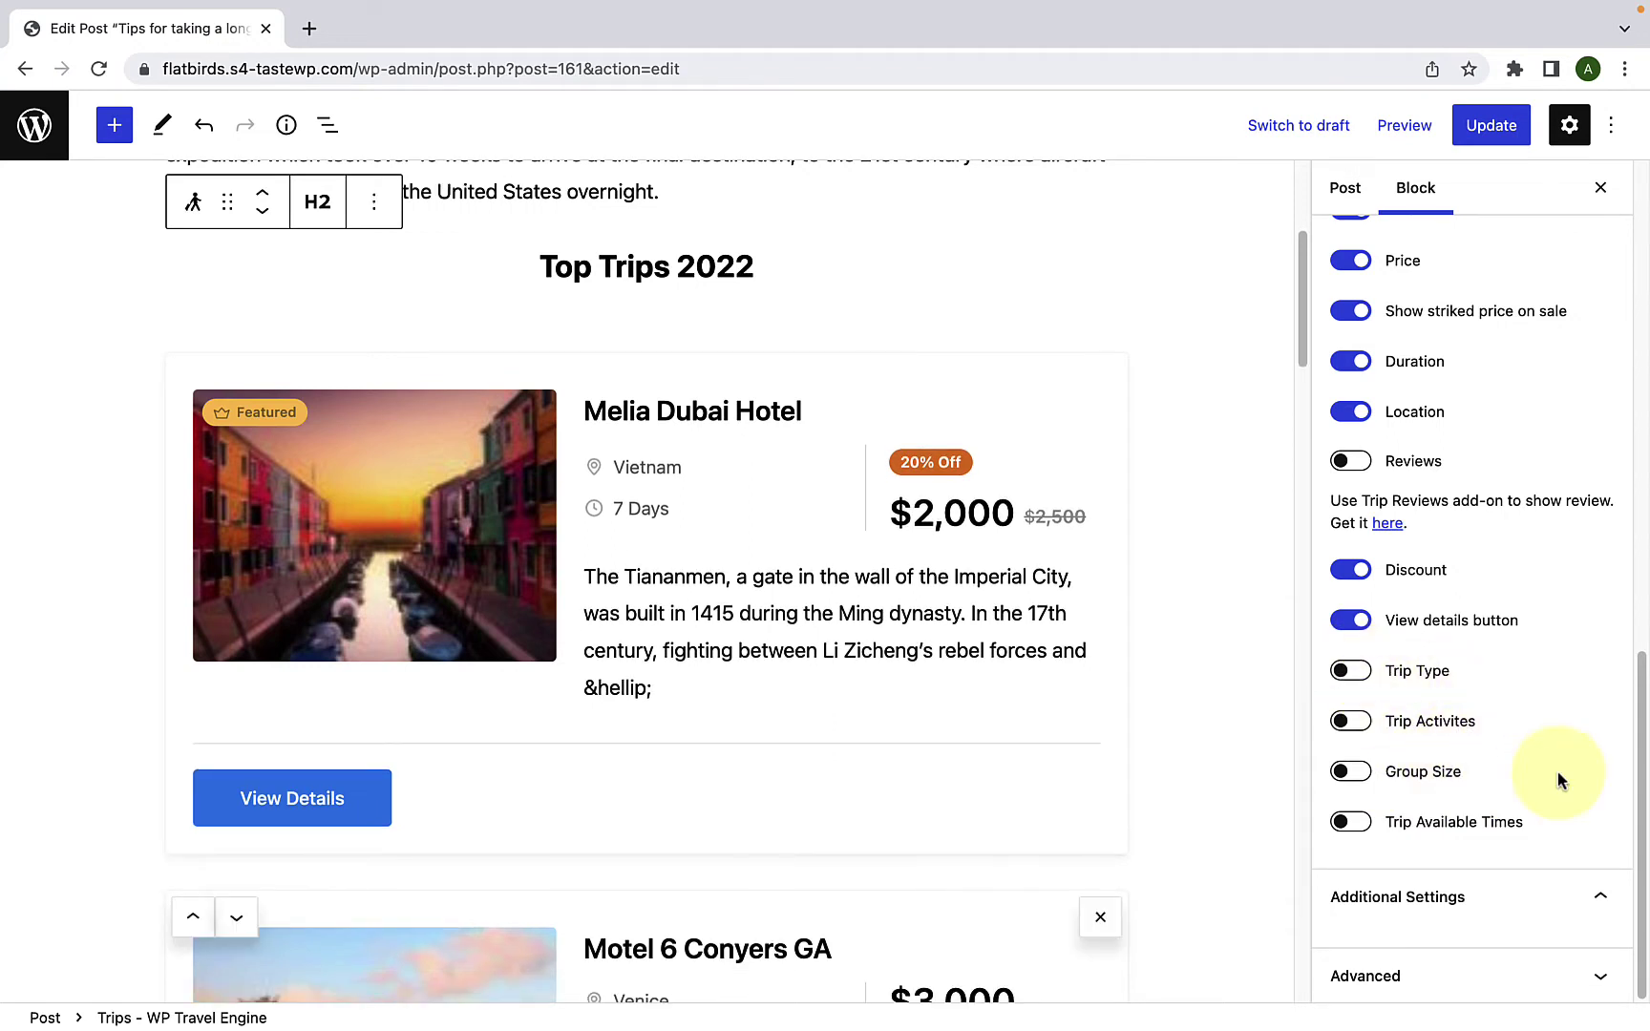
{"action": "left_click", "coordinate": [1494, 125]}
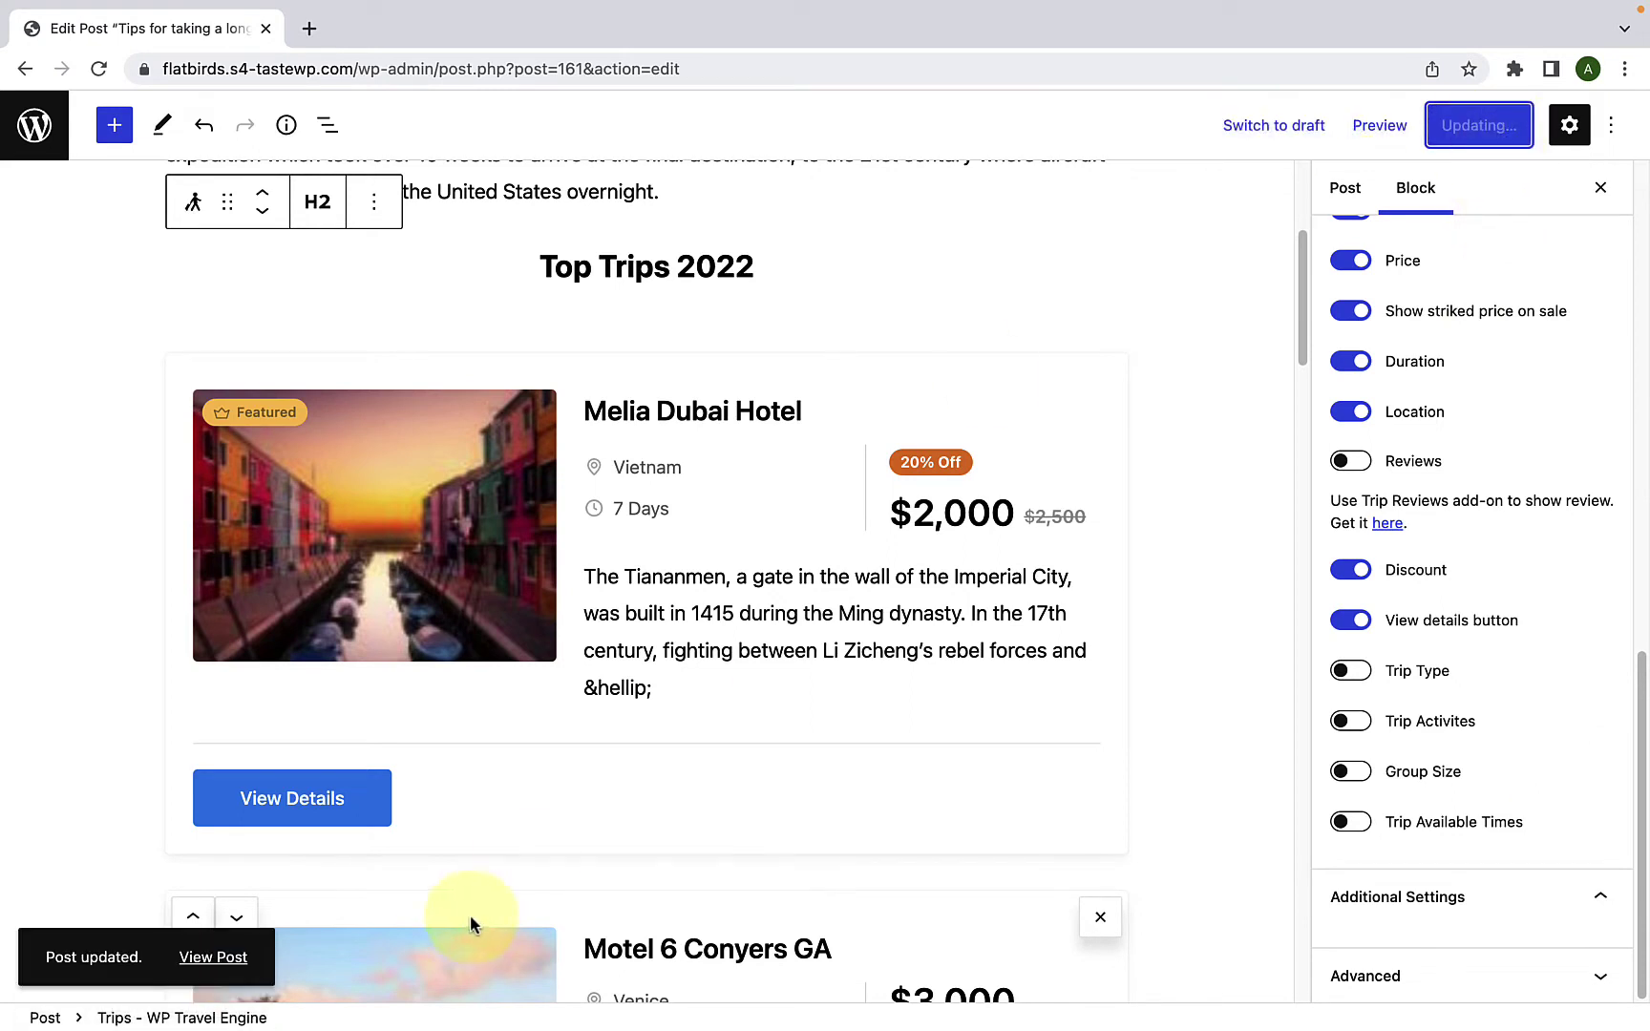
Step: Open the updated post in a new browser tab and review the trip cards under Top Trips 2022
{"action": "right_click", "coordinate": [238, 967]}
{"action": "left_click", "coordinate": [384, 613]}
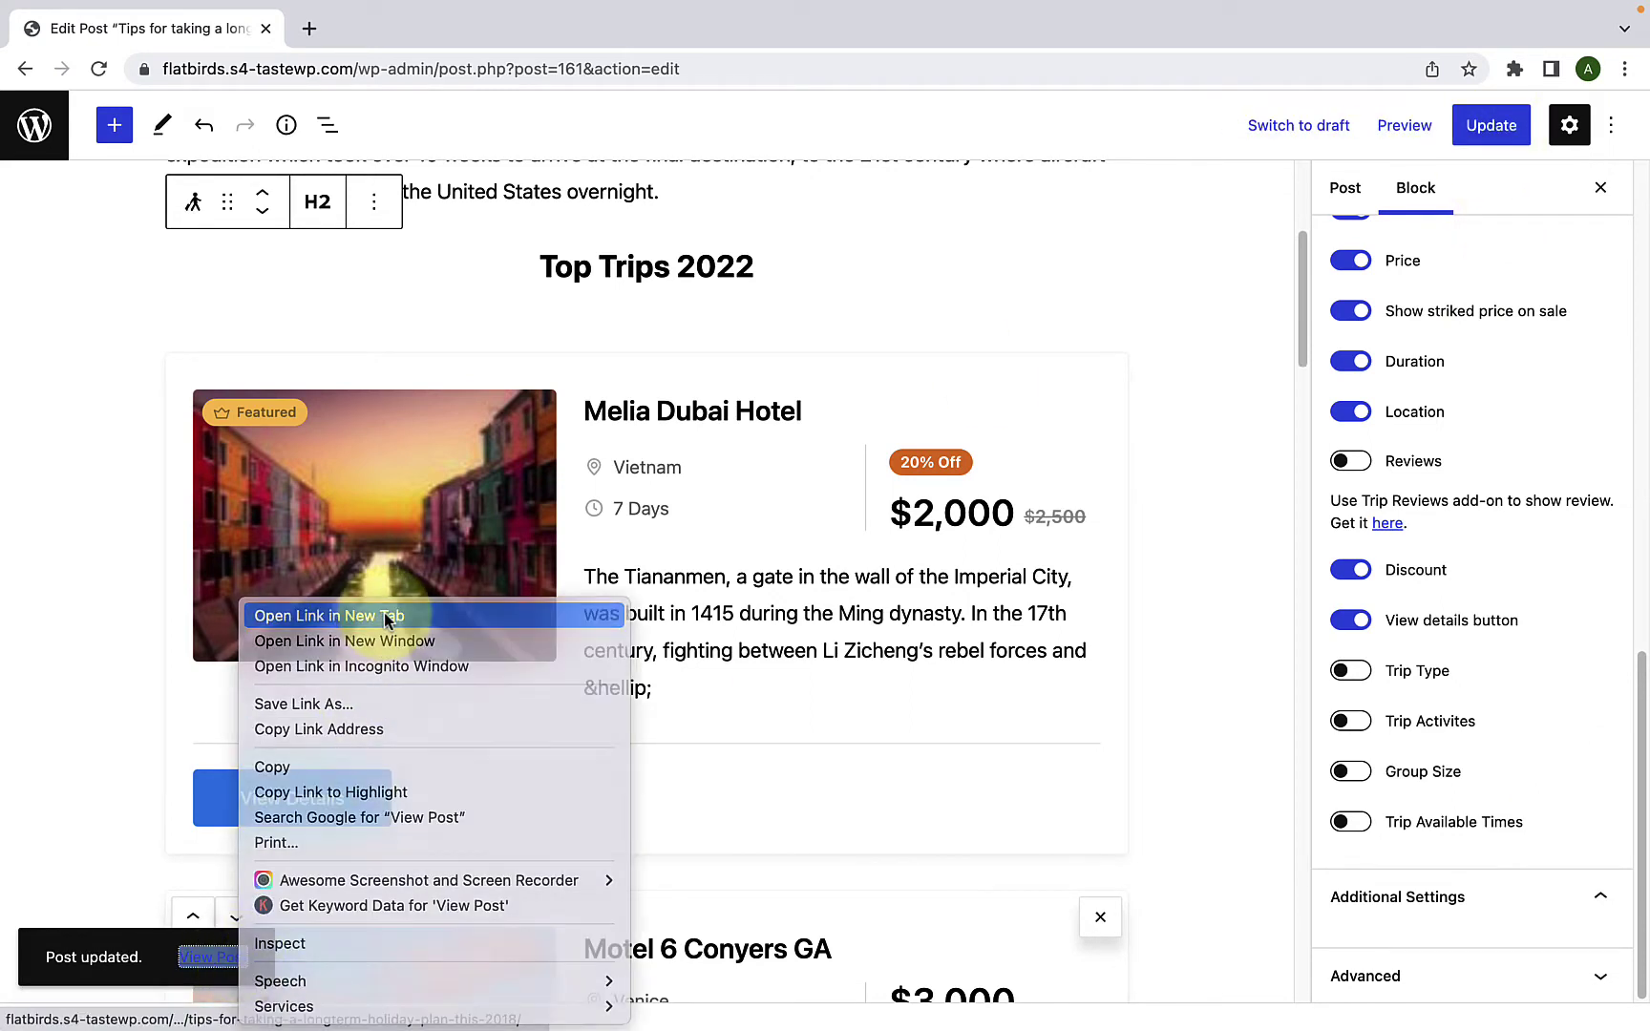
{"action": "left_click", "coordinate": [342, 31]}
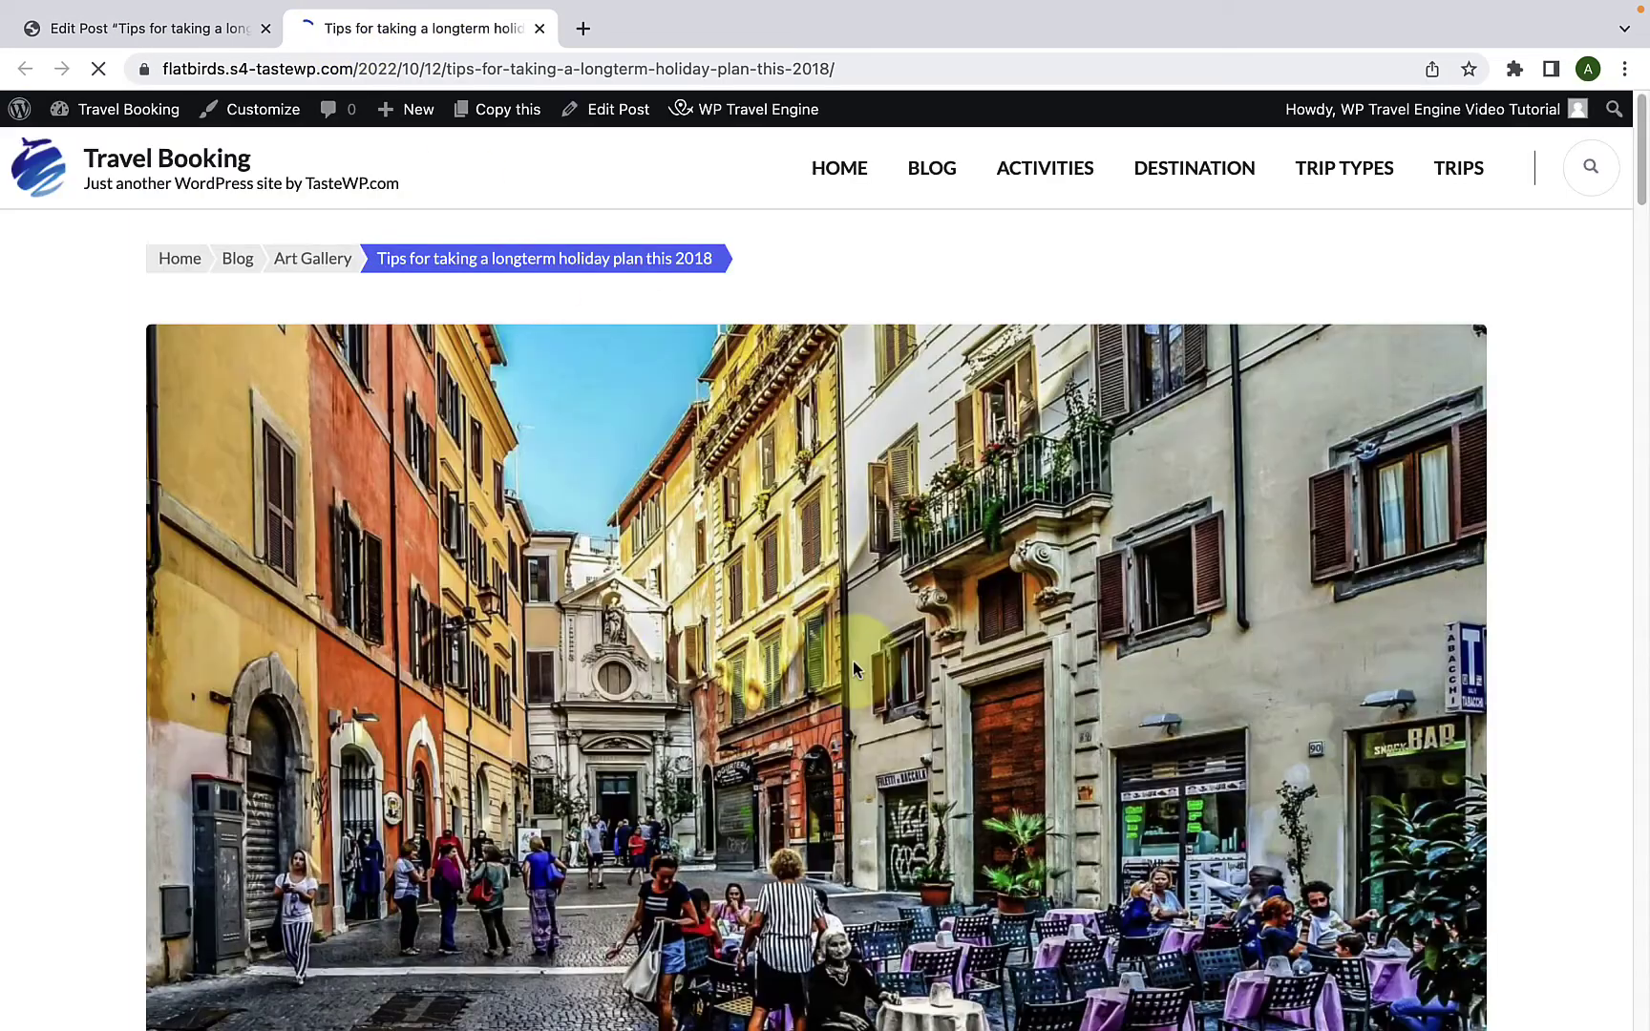
{"action": "scroll", "coordinate": [853, 661], "scroll_direction": "down", "scroll_amount": 15}
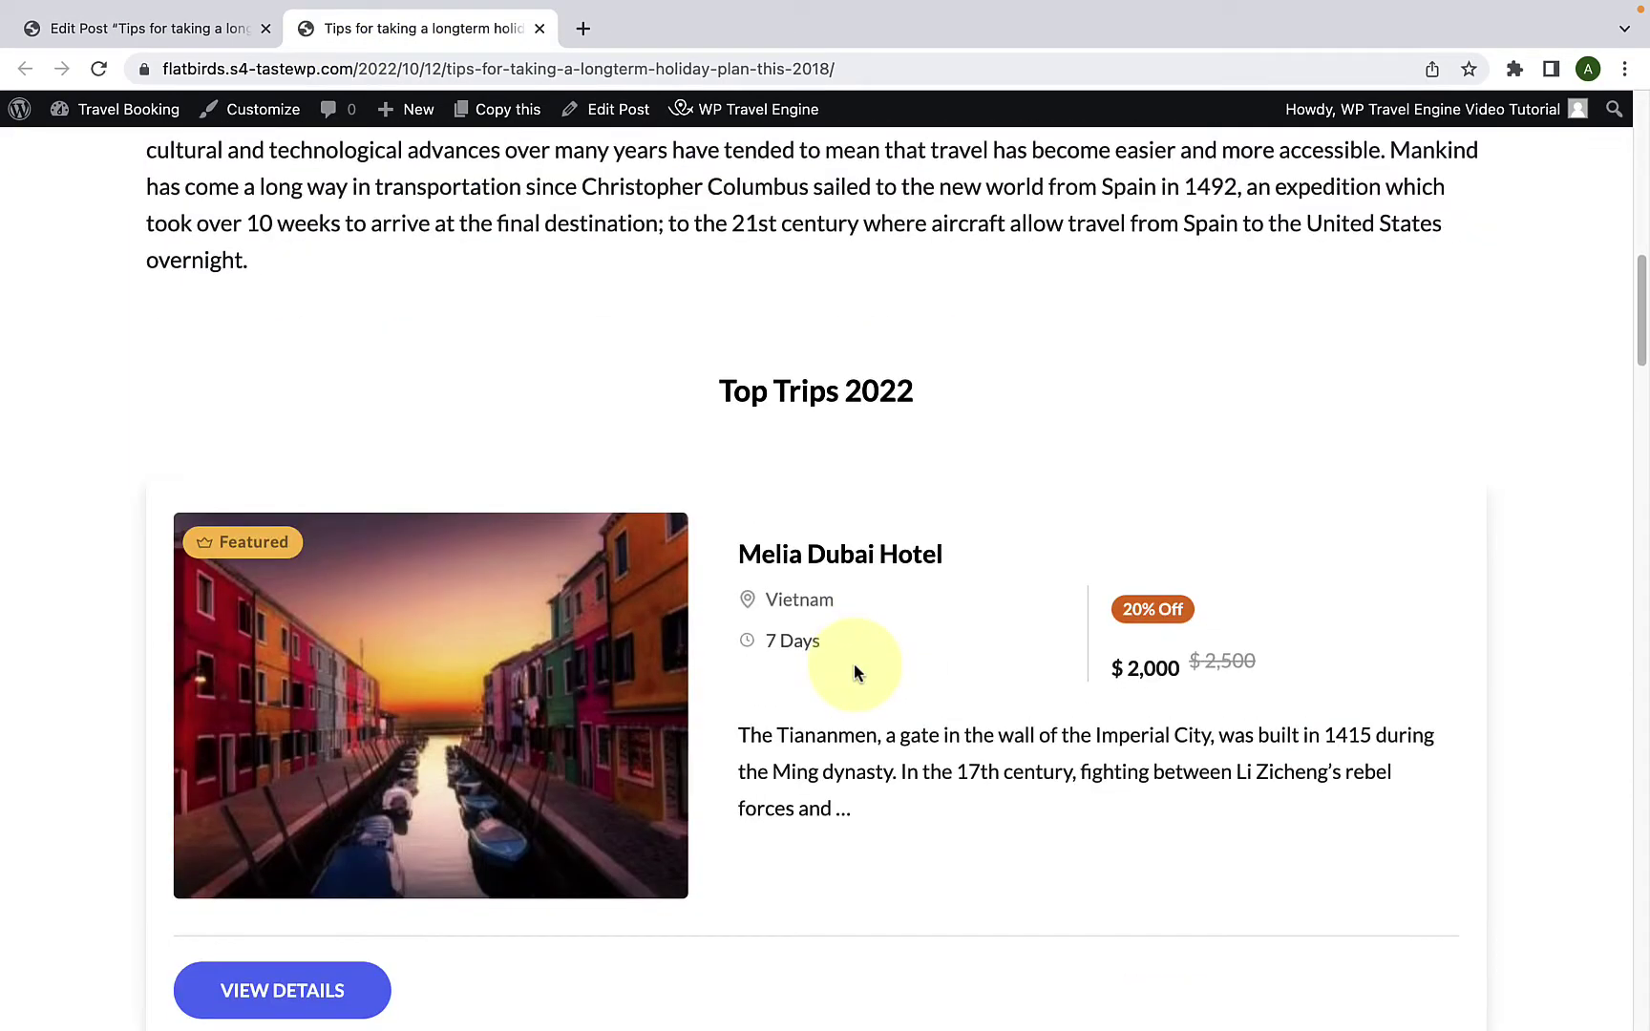
{"action": "scroll", "coordinate": [854, 672], "scroll_direction": "down", "scroll_amount": 16}
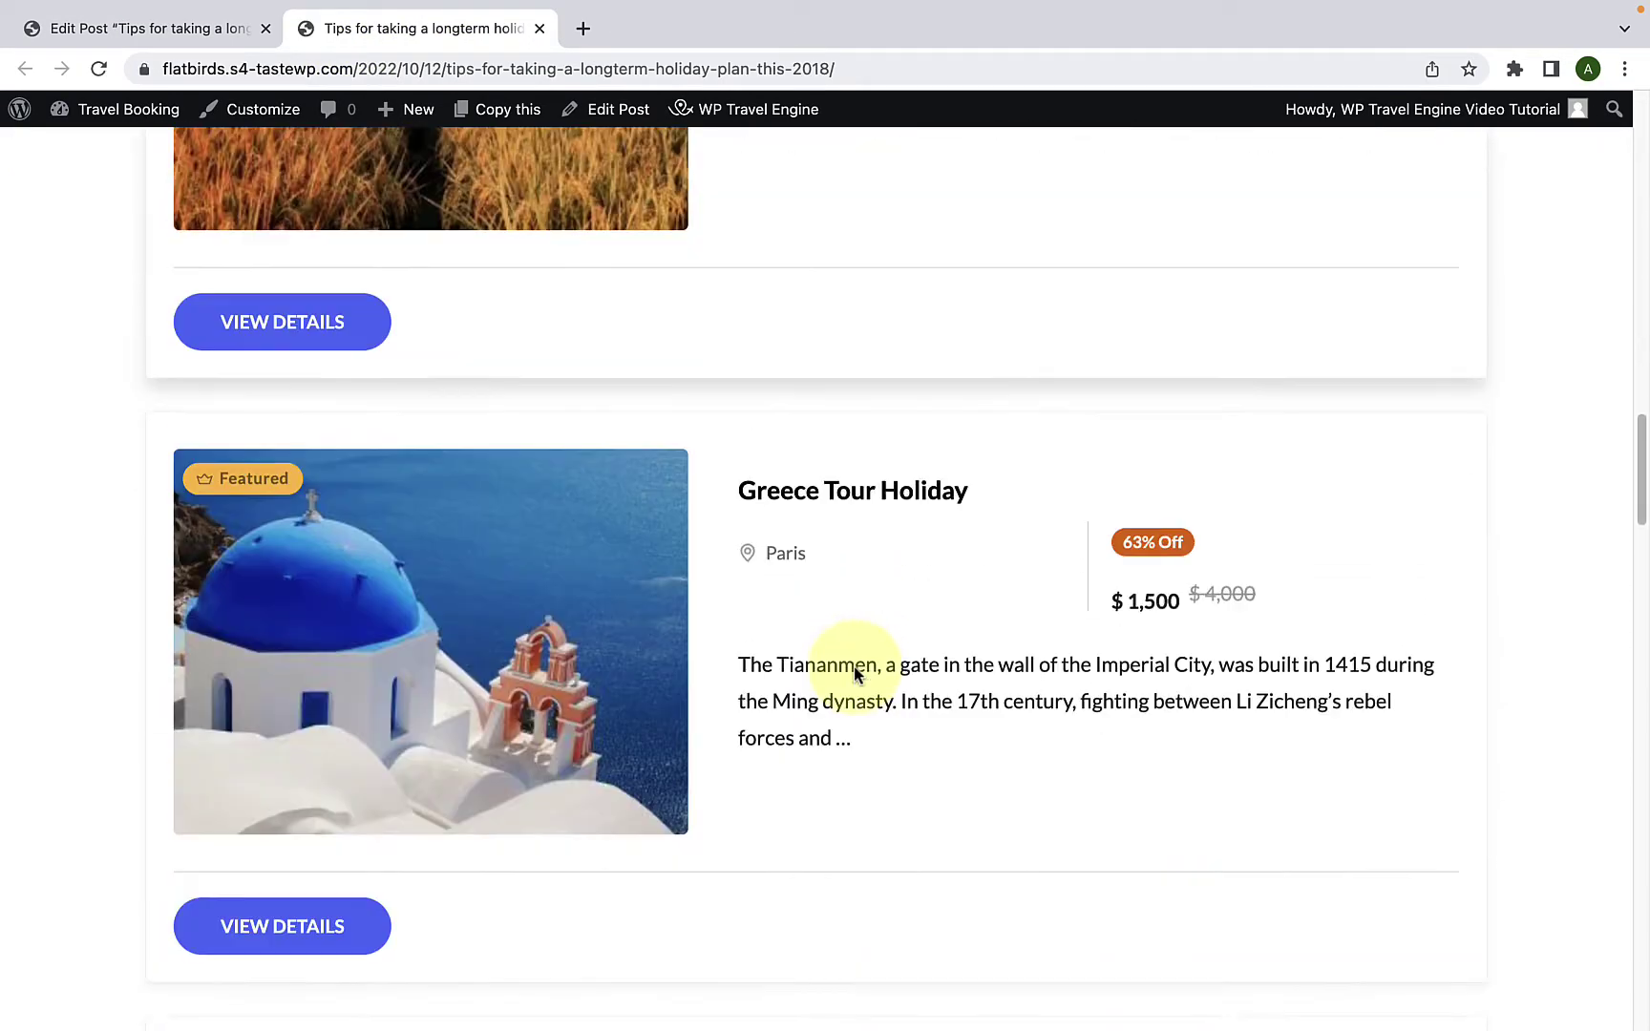
{"action": "scroll", "coordinate": [853, 673], "scroll_direction": "down", "scroll_amount": 15}
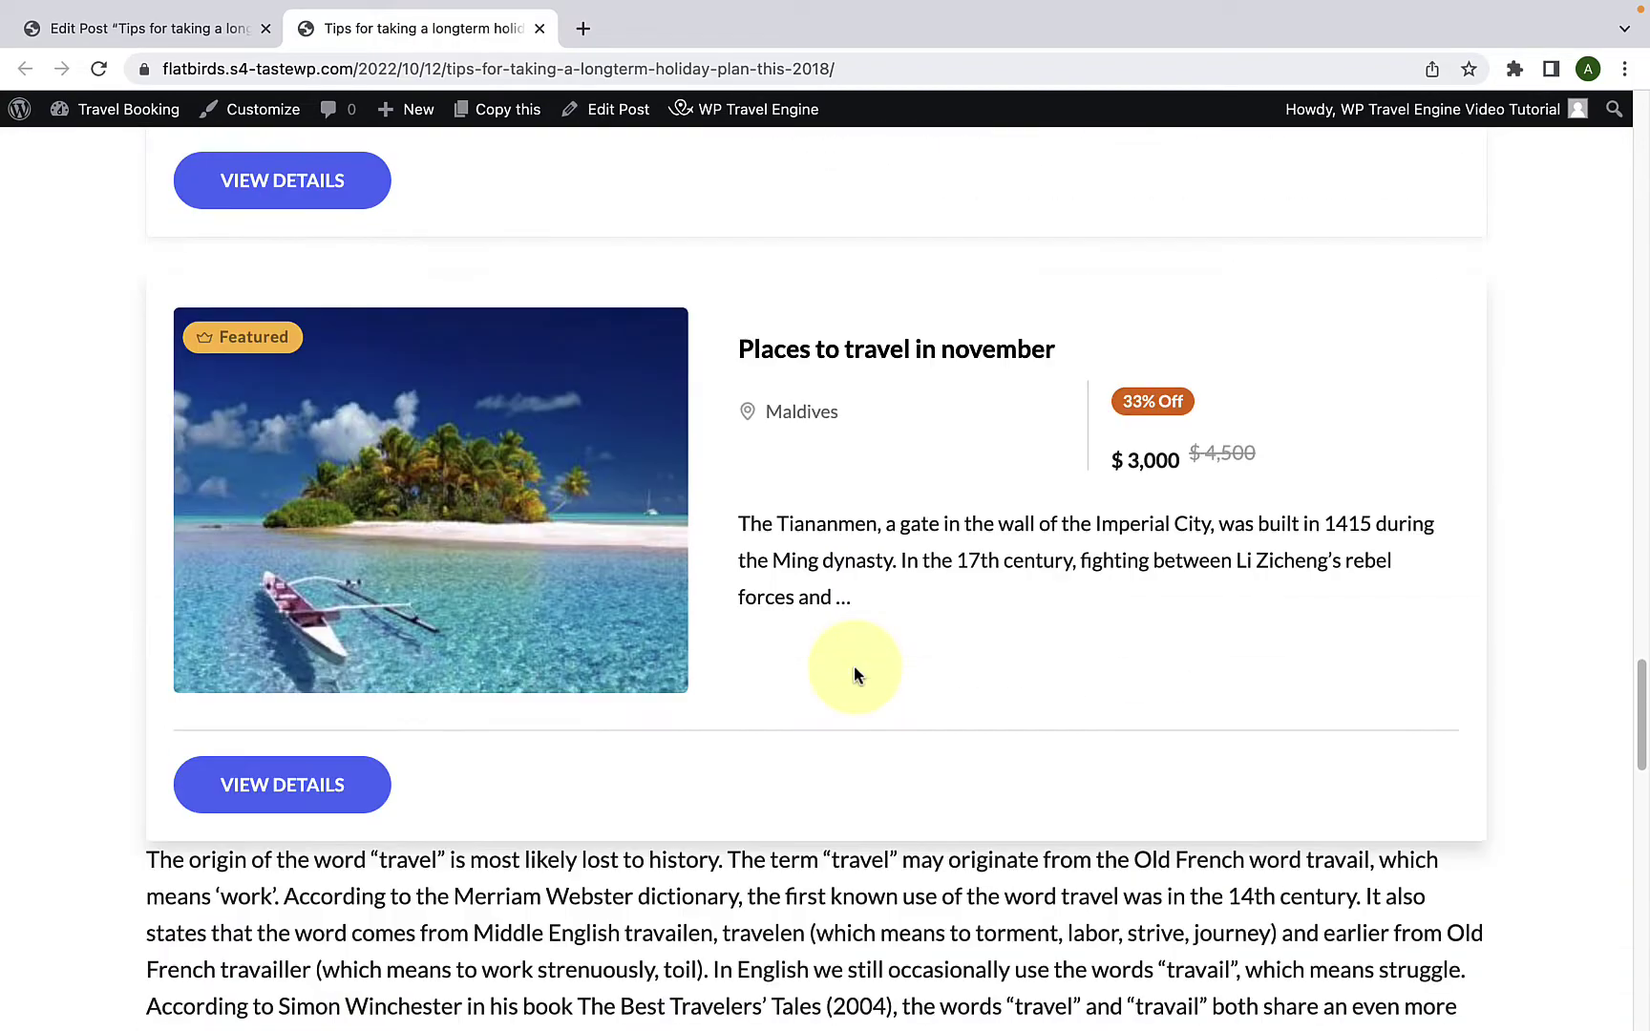
{"action": "scroll", "coordinate": [854, 673], "scroll_direction": "up", "scroll_amount": 15}
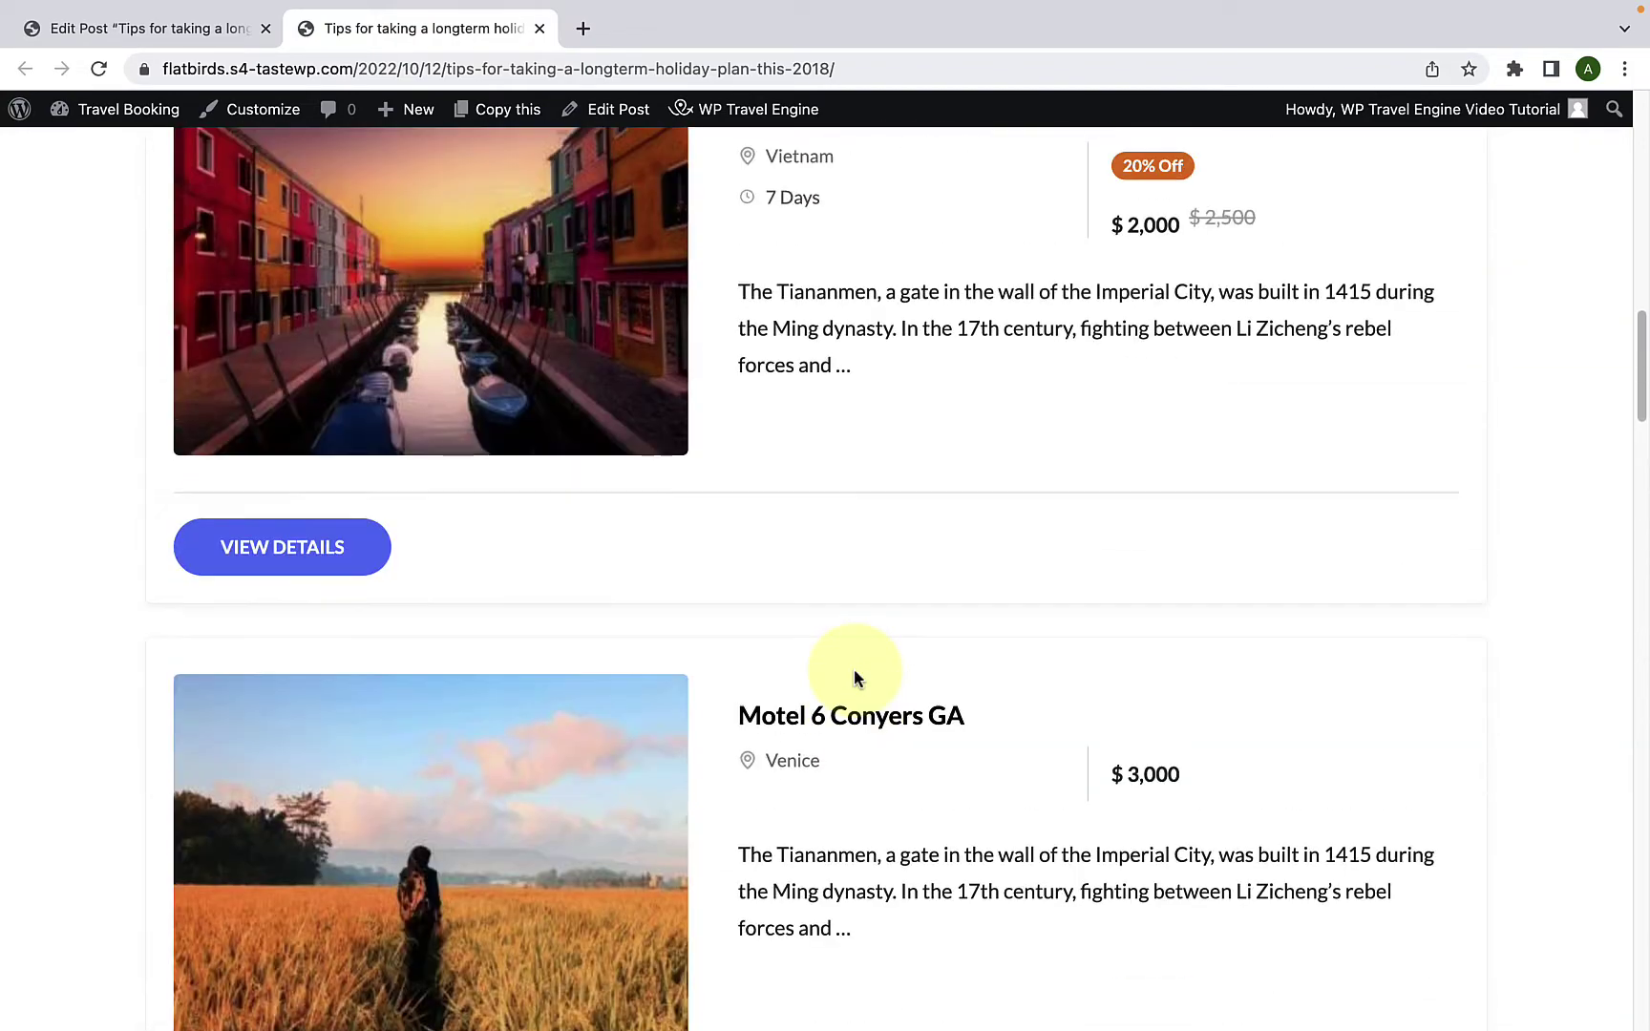
{"action": "scroll", "coordinate": [854, 673], "scroll_direction": "up", "scroll_amount": 5}
Step: Back in the post editor, insert a Trip Search - WP Travel Engine block below the paragraph on the origin of the word "travel"
{"action": "left_click", "coordinate": [207, 28]}
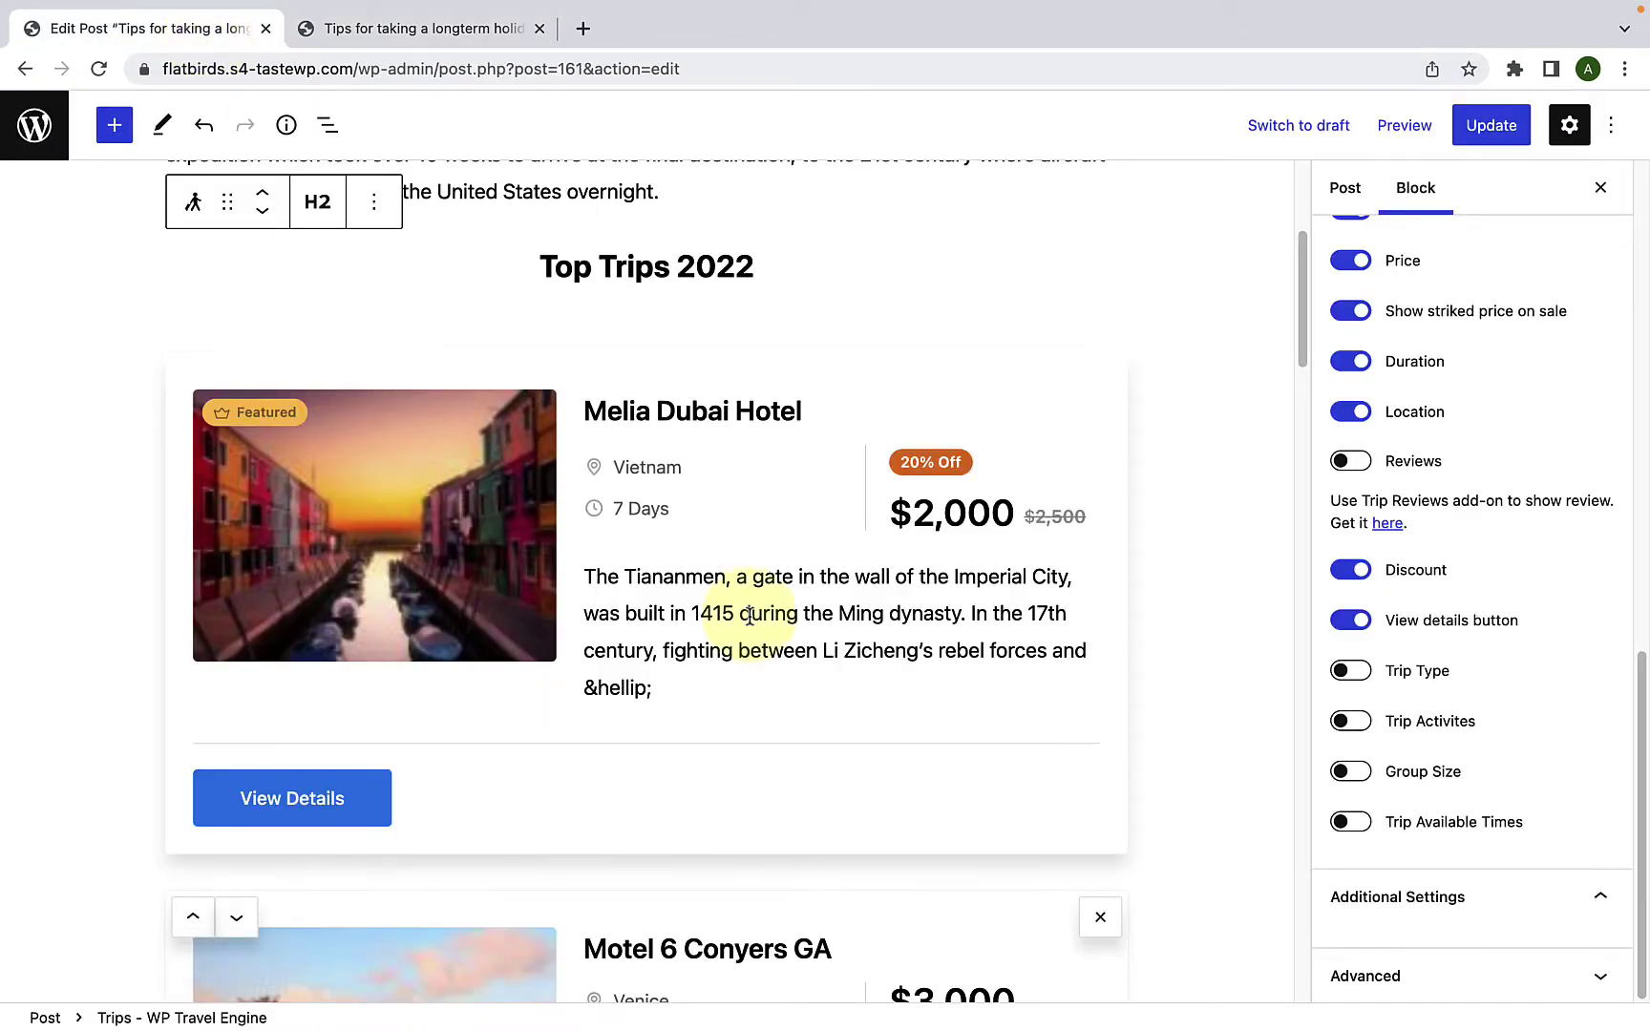
{"action": "scroll", "coordinate": [750, 616], "scroll_direction": "down", "scroll_amount": 15}
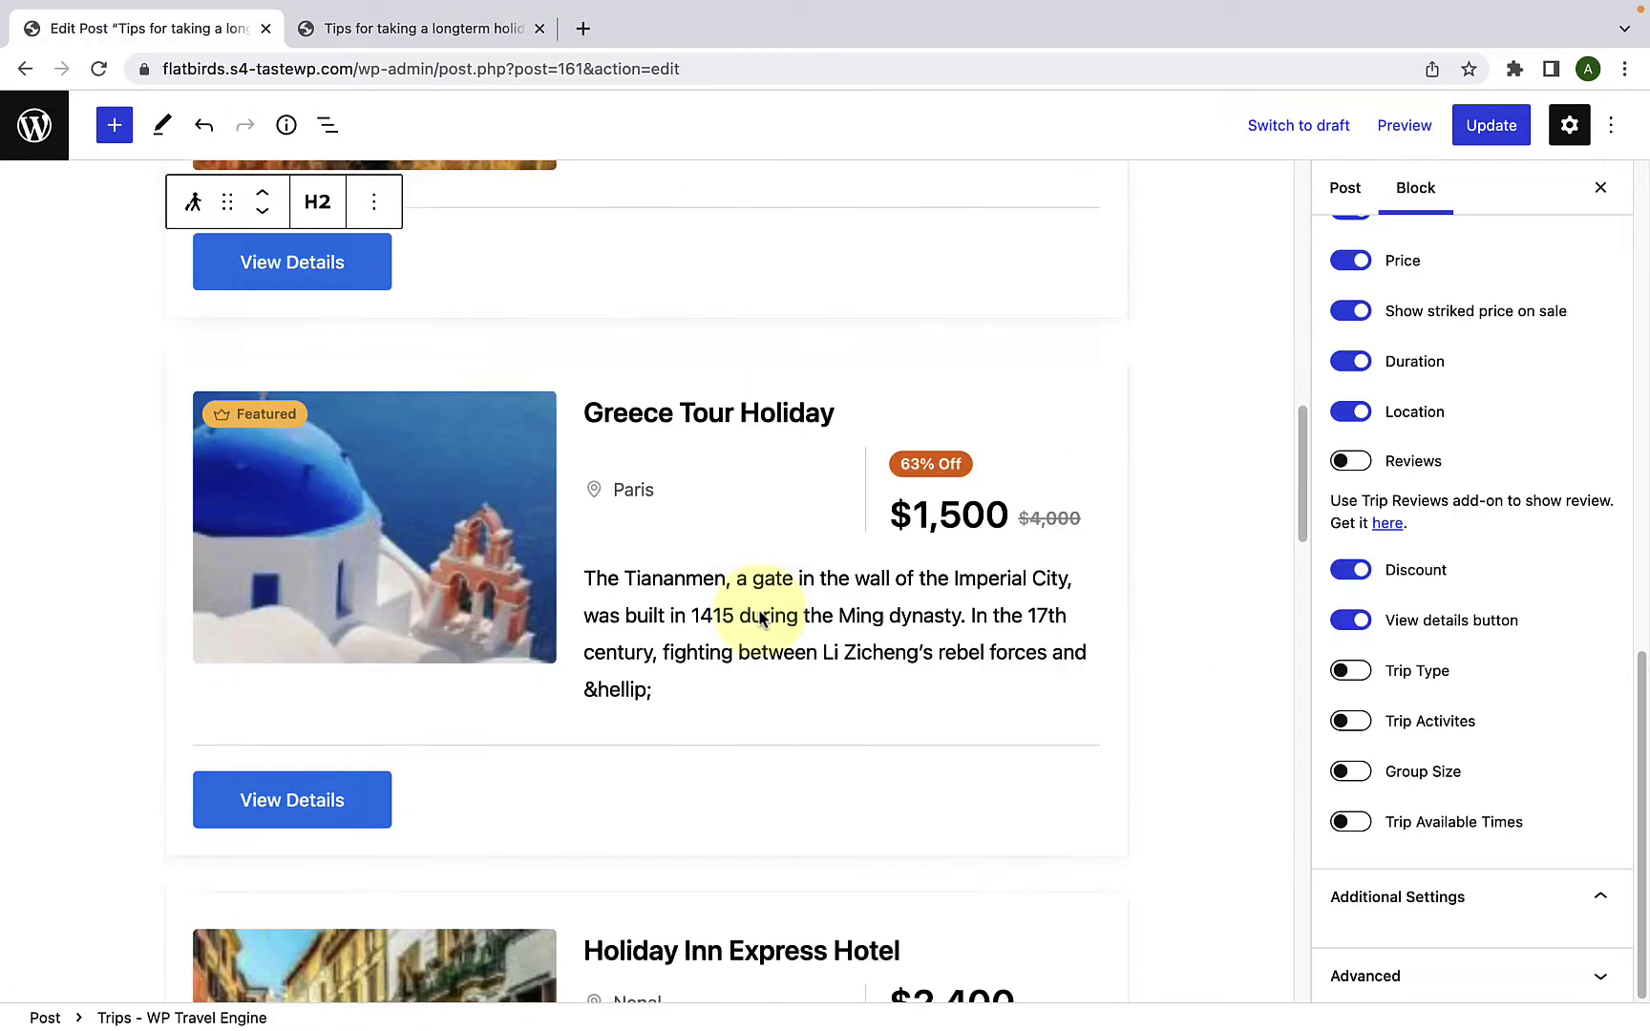
{"action": "scroll", "coordinate": [759, 612], "scroll_direction": "down", "scroll_amount": 5}
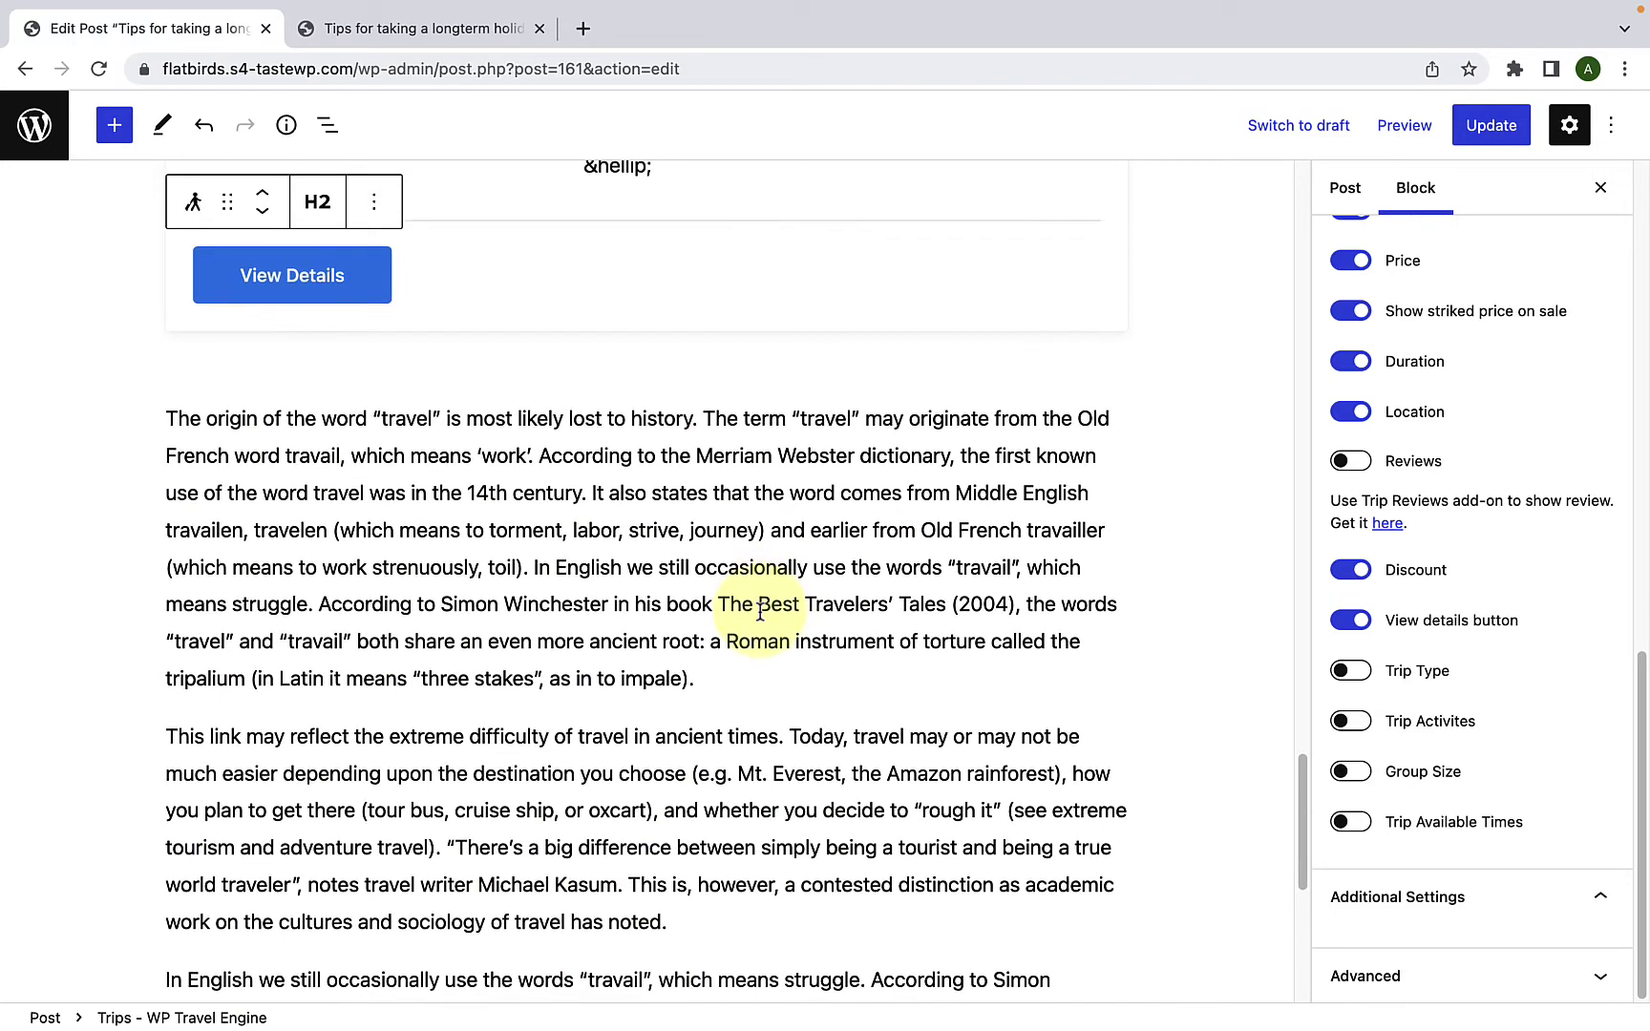
{"action": "left_click", "coordinate": [746, 669]}
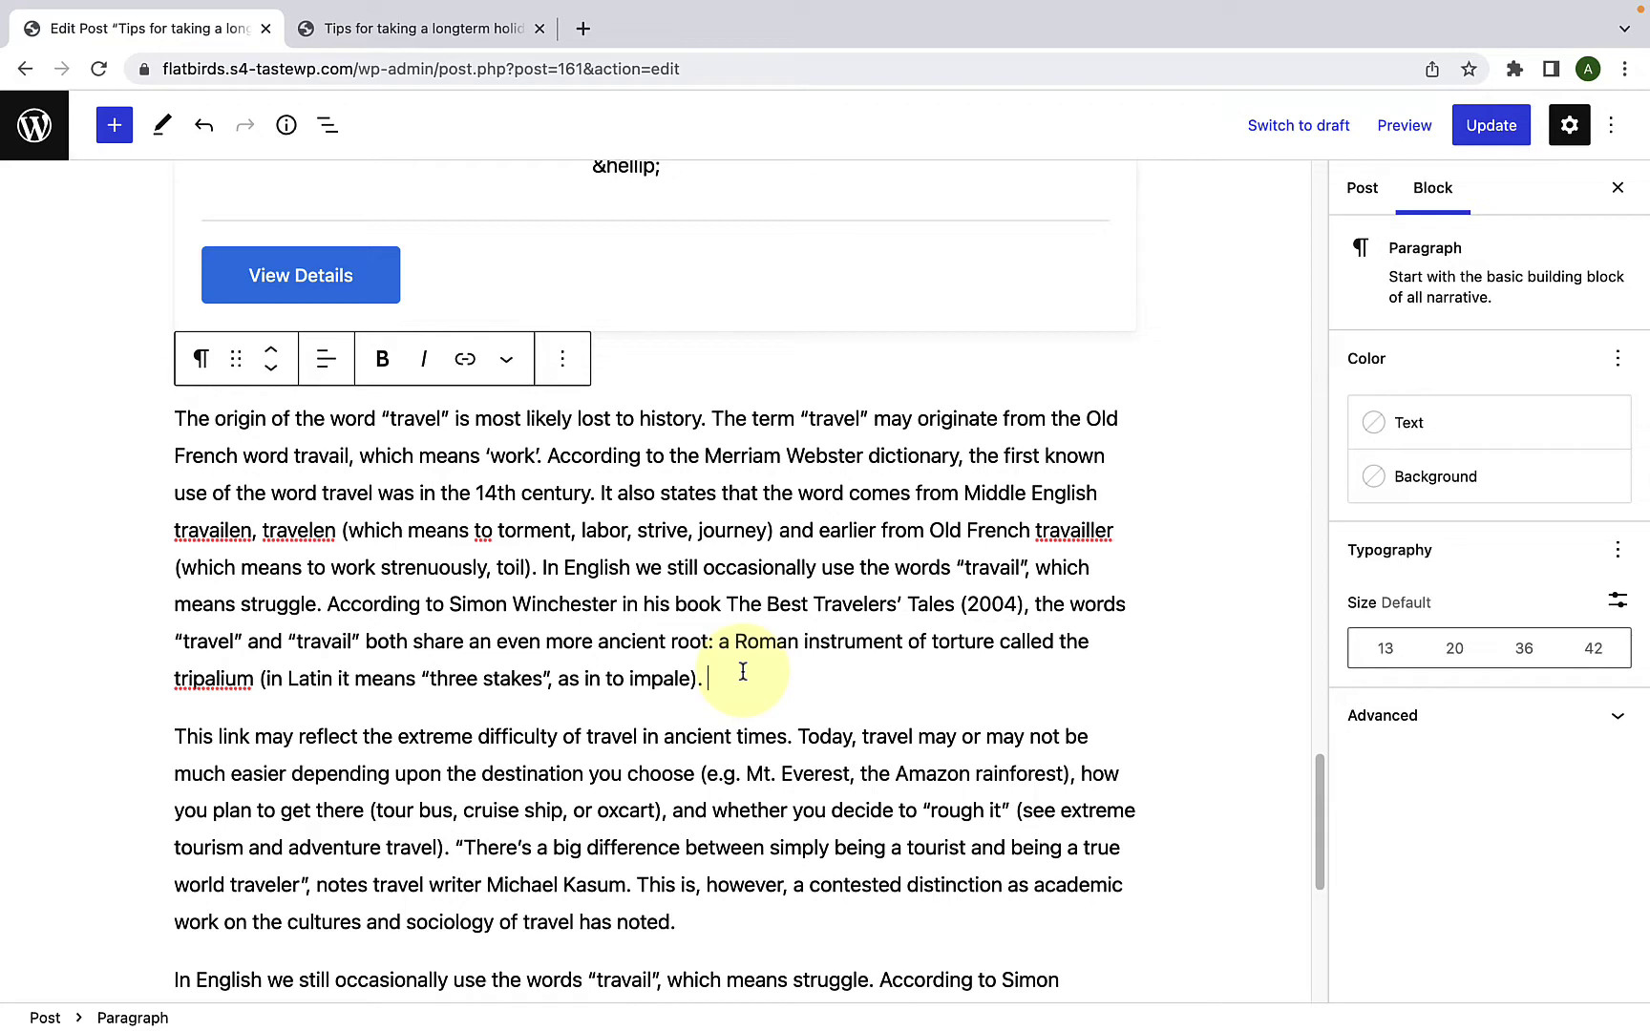
{"action": "key", "text": "Return"}
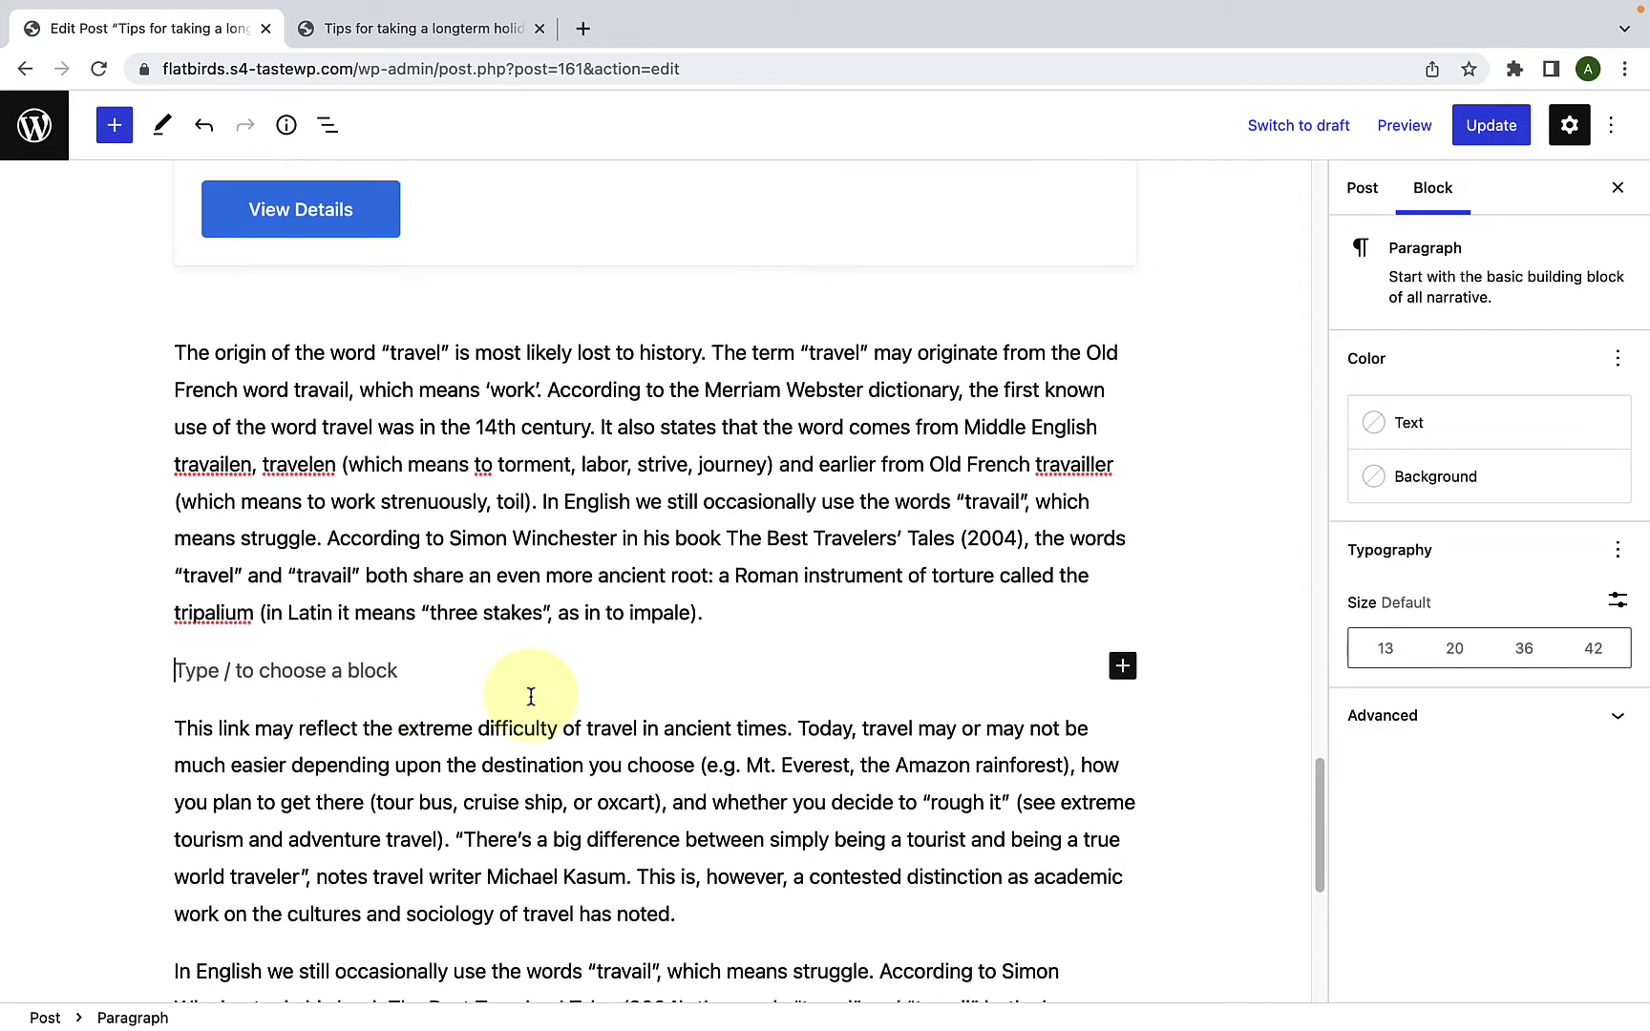
{"action": "scroll", "coordinate": [530, 692], "scroll_direction": "down", "scroll_amount": 2}
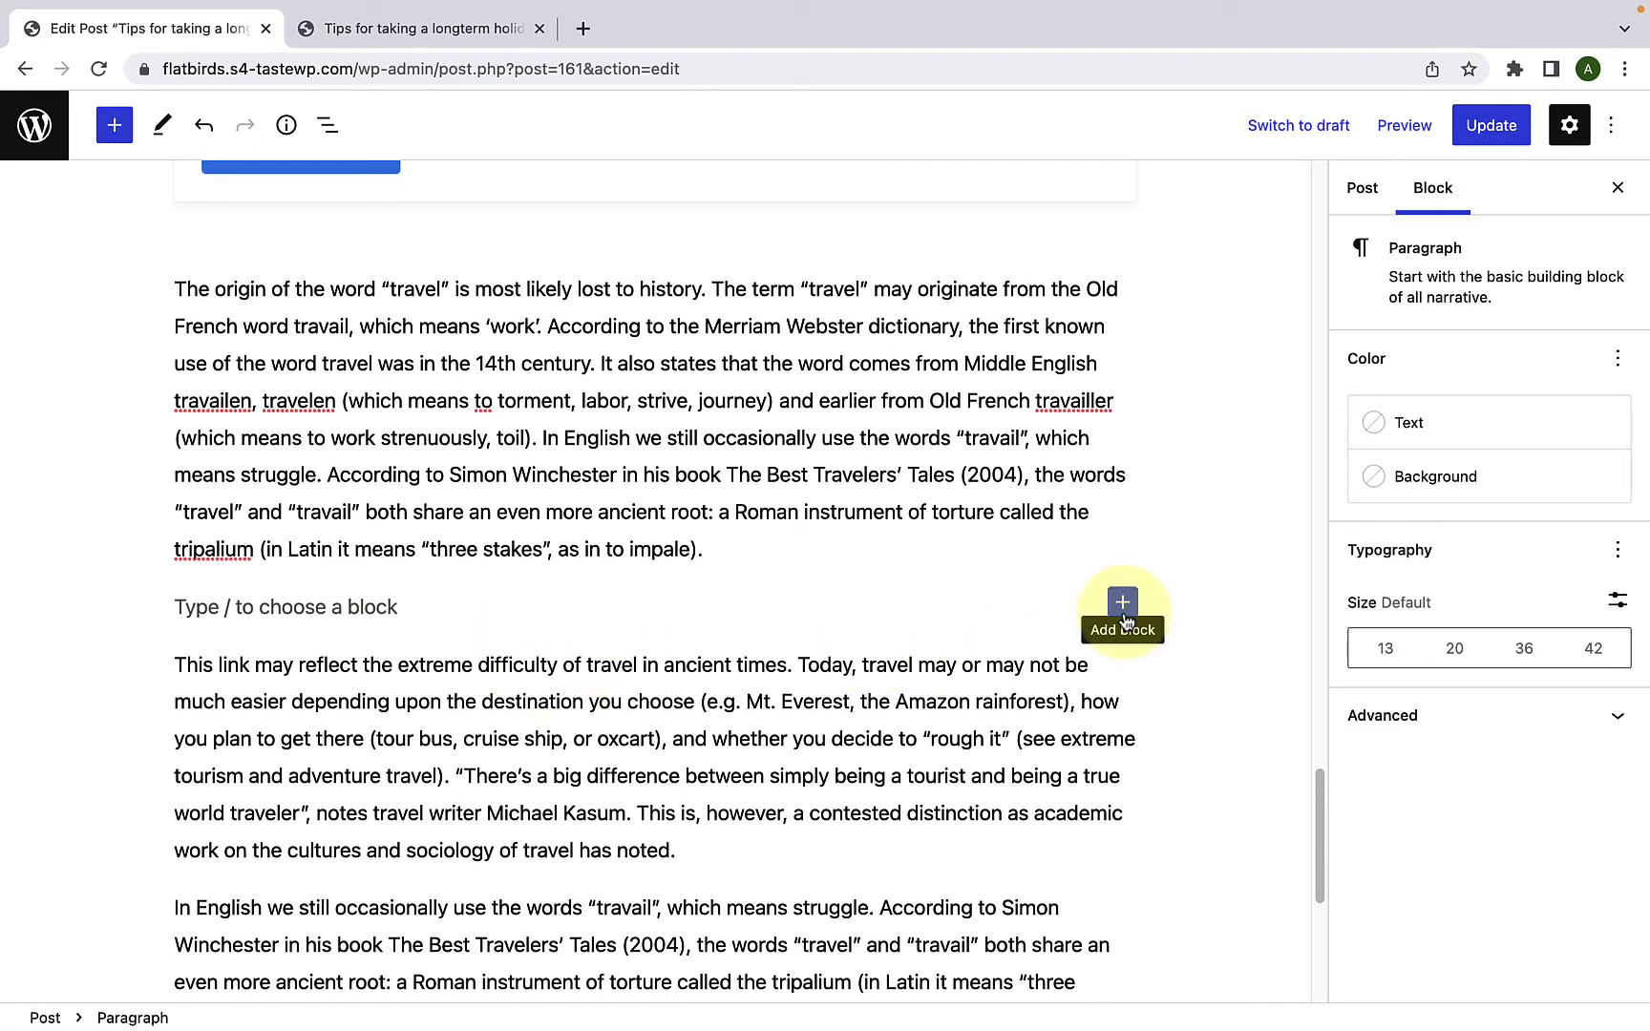
{"action": "left_click", "coordinate": [1123, 616]}
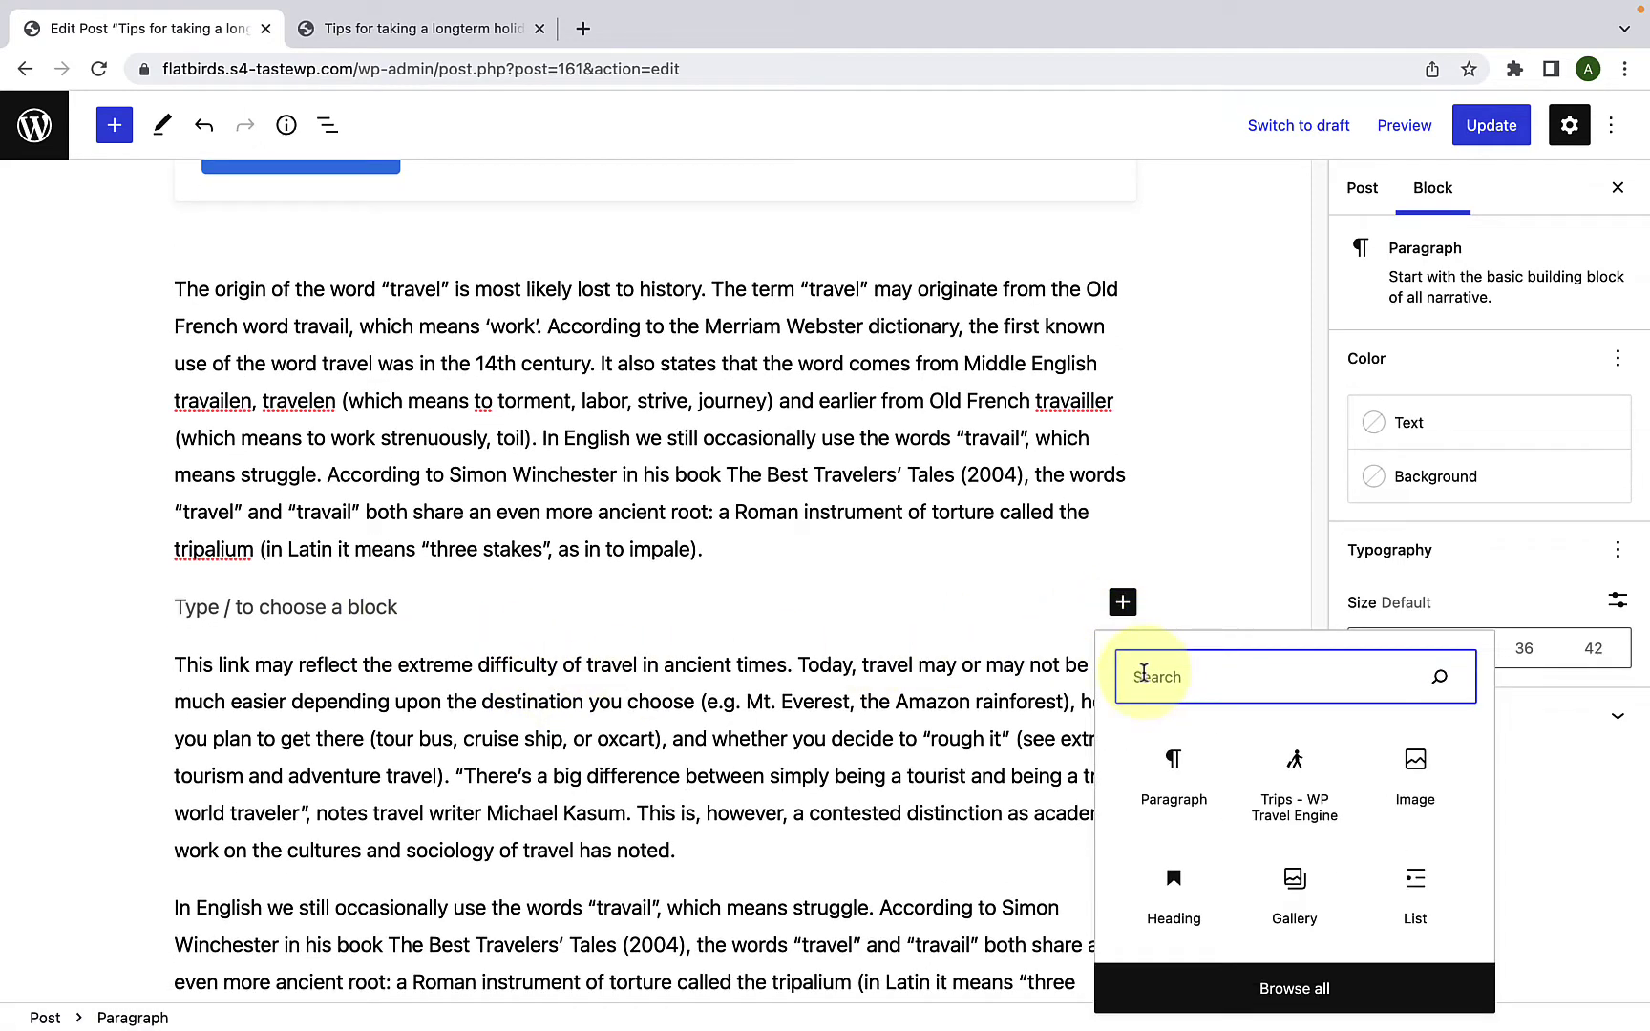
{"action": "type", "text": "w"}
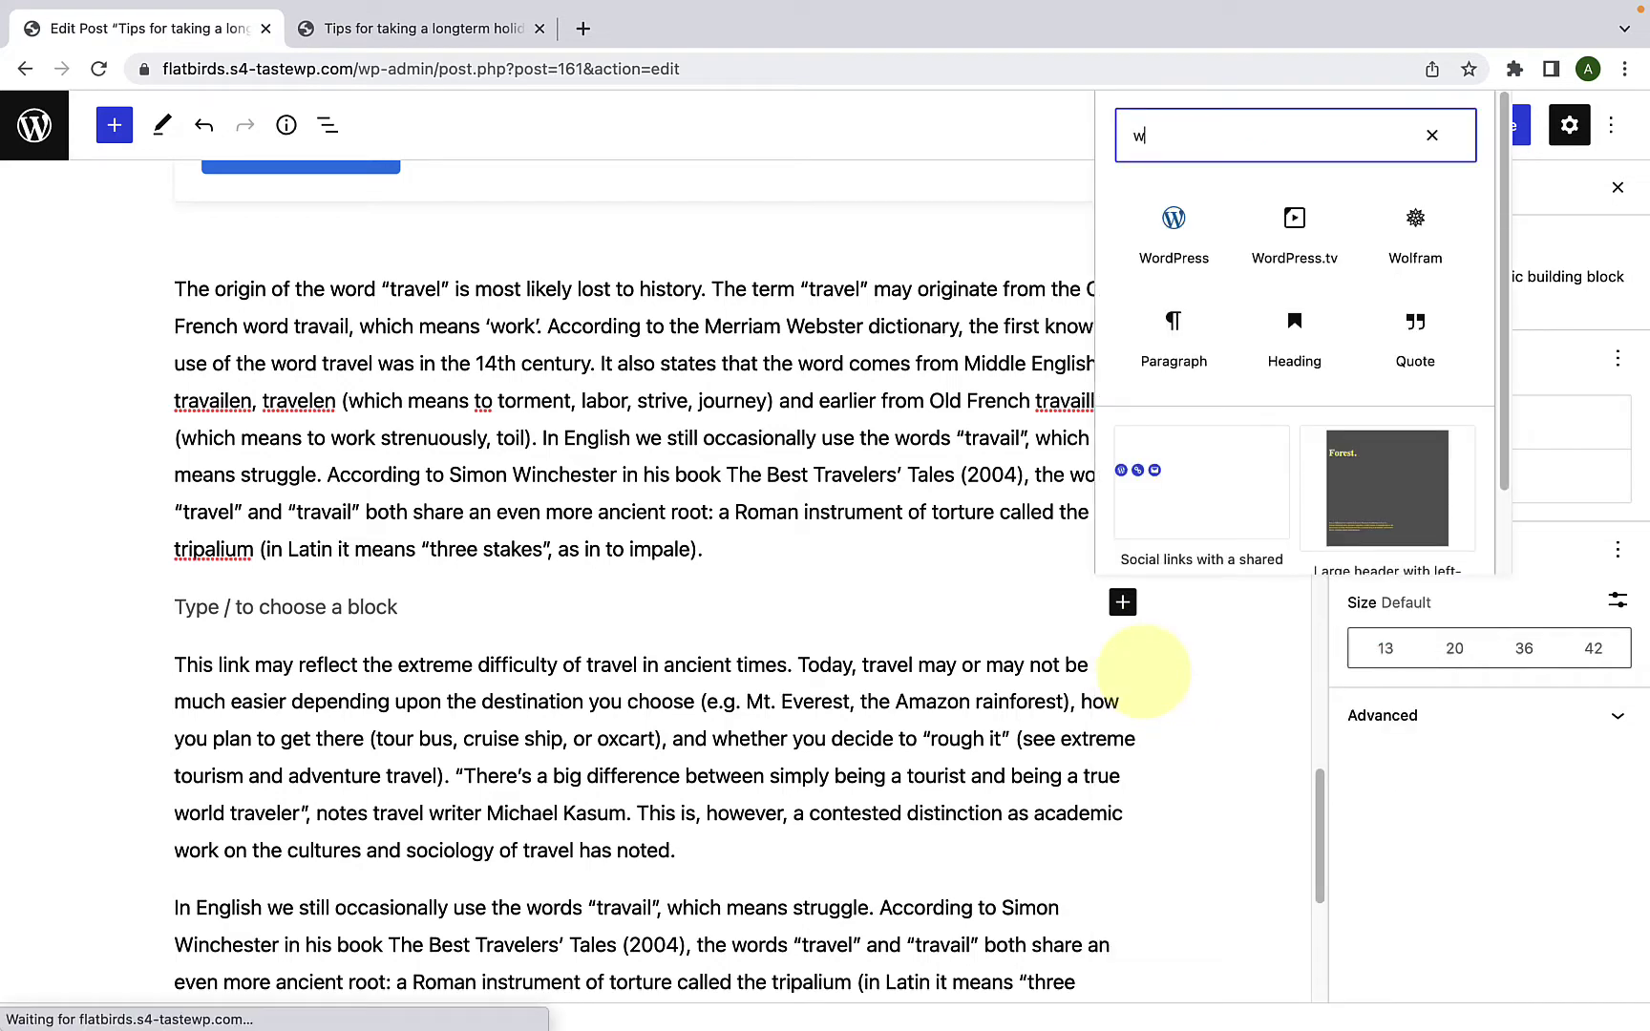
{"action": "type", "text": "p"}
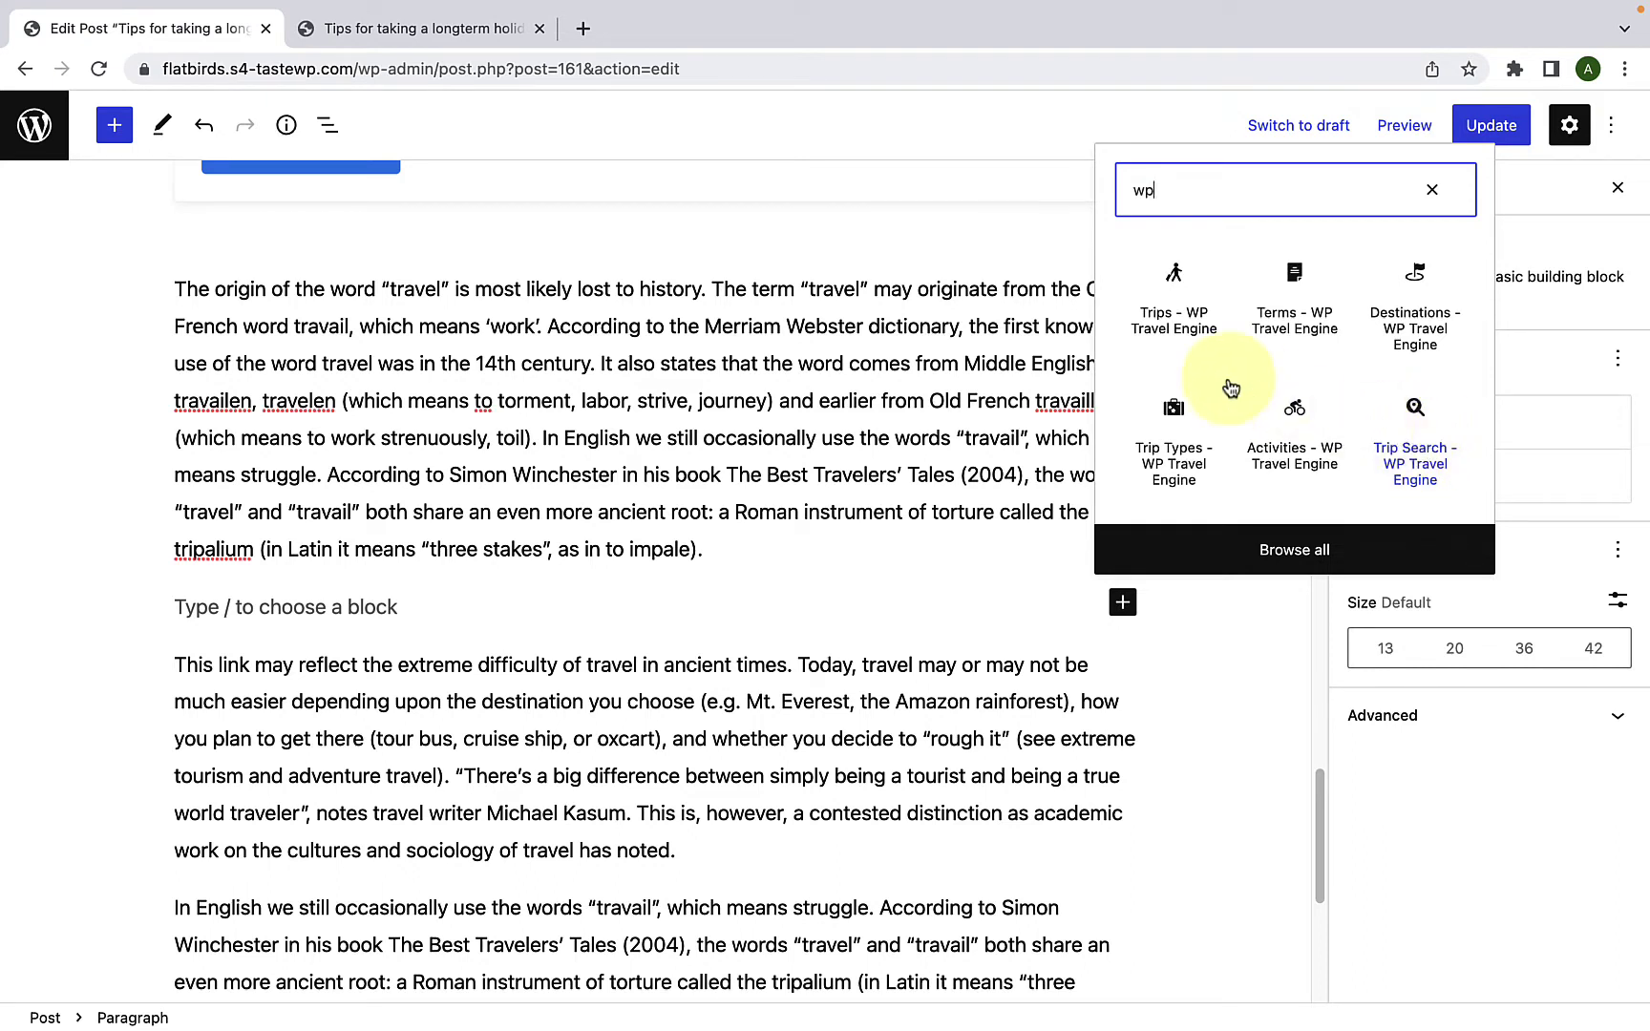
{"action": "left_click", "coordinate": [1399, 430]}
{"action": "scroll", "coordinate": [864, 731], "scroll_direction": "down", "scroll_amount": 1}
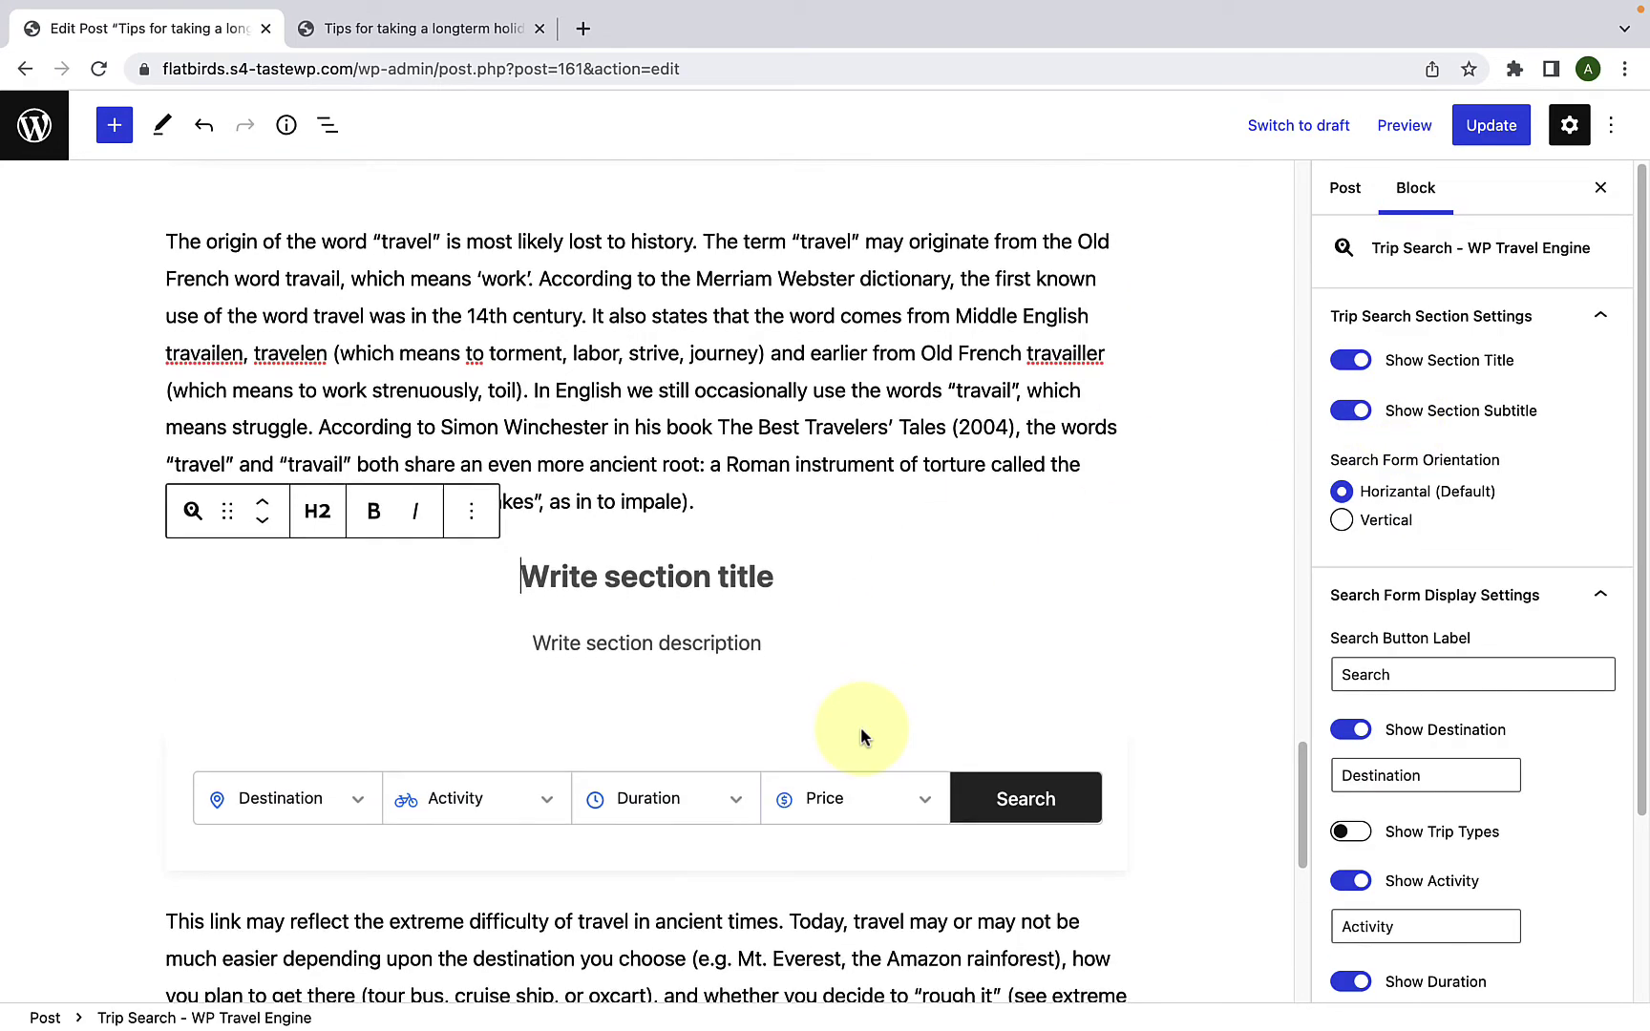
Step: Toggle the Trip Search section title and subtitle, leaving only the subtitle hidden, and enter the title "Your favorite holiday awaits you"
{"action": "scroll", "coordinate": [791, 663], "scroll_direction": "down", "scroll_amount": 3}
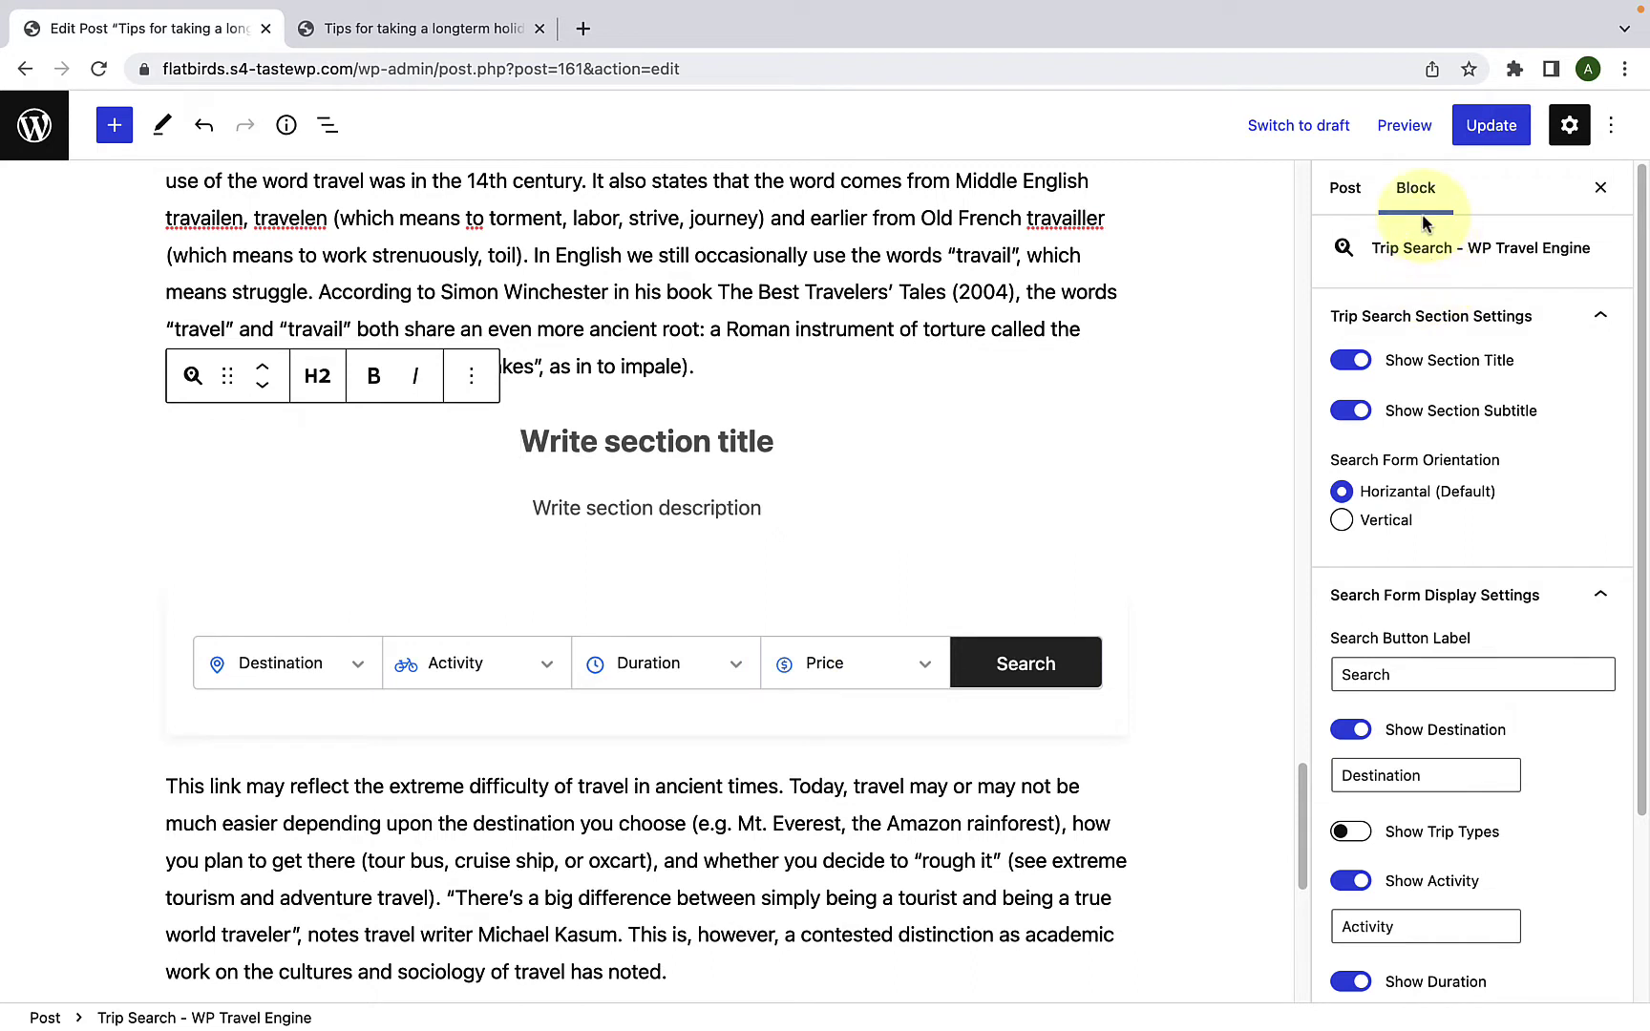
{"action": "scroll", "coordinate": [1410, 656], "scroll_direction": "down", "scroll_amount": 5}
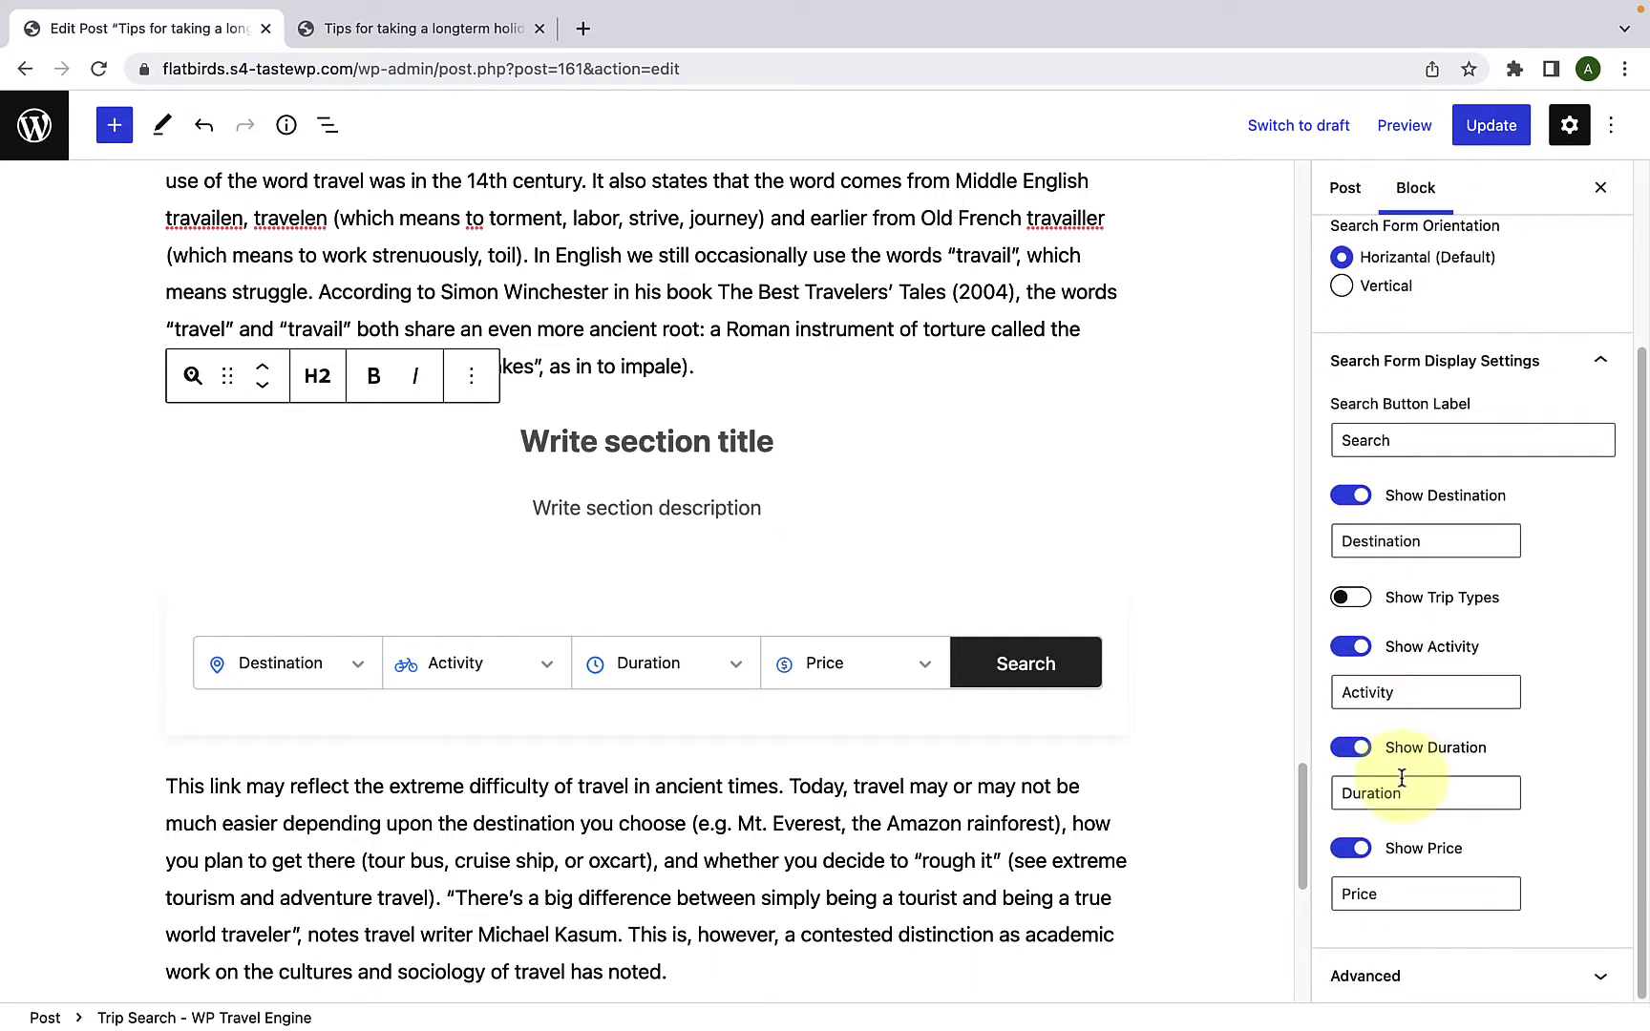
{"action": "scroll", "coordinate": [1400, 766], "scroll_direction": "up", "scroll_amount": 5}
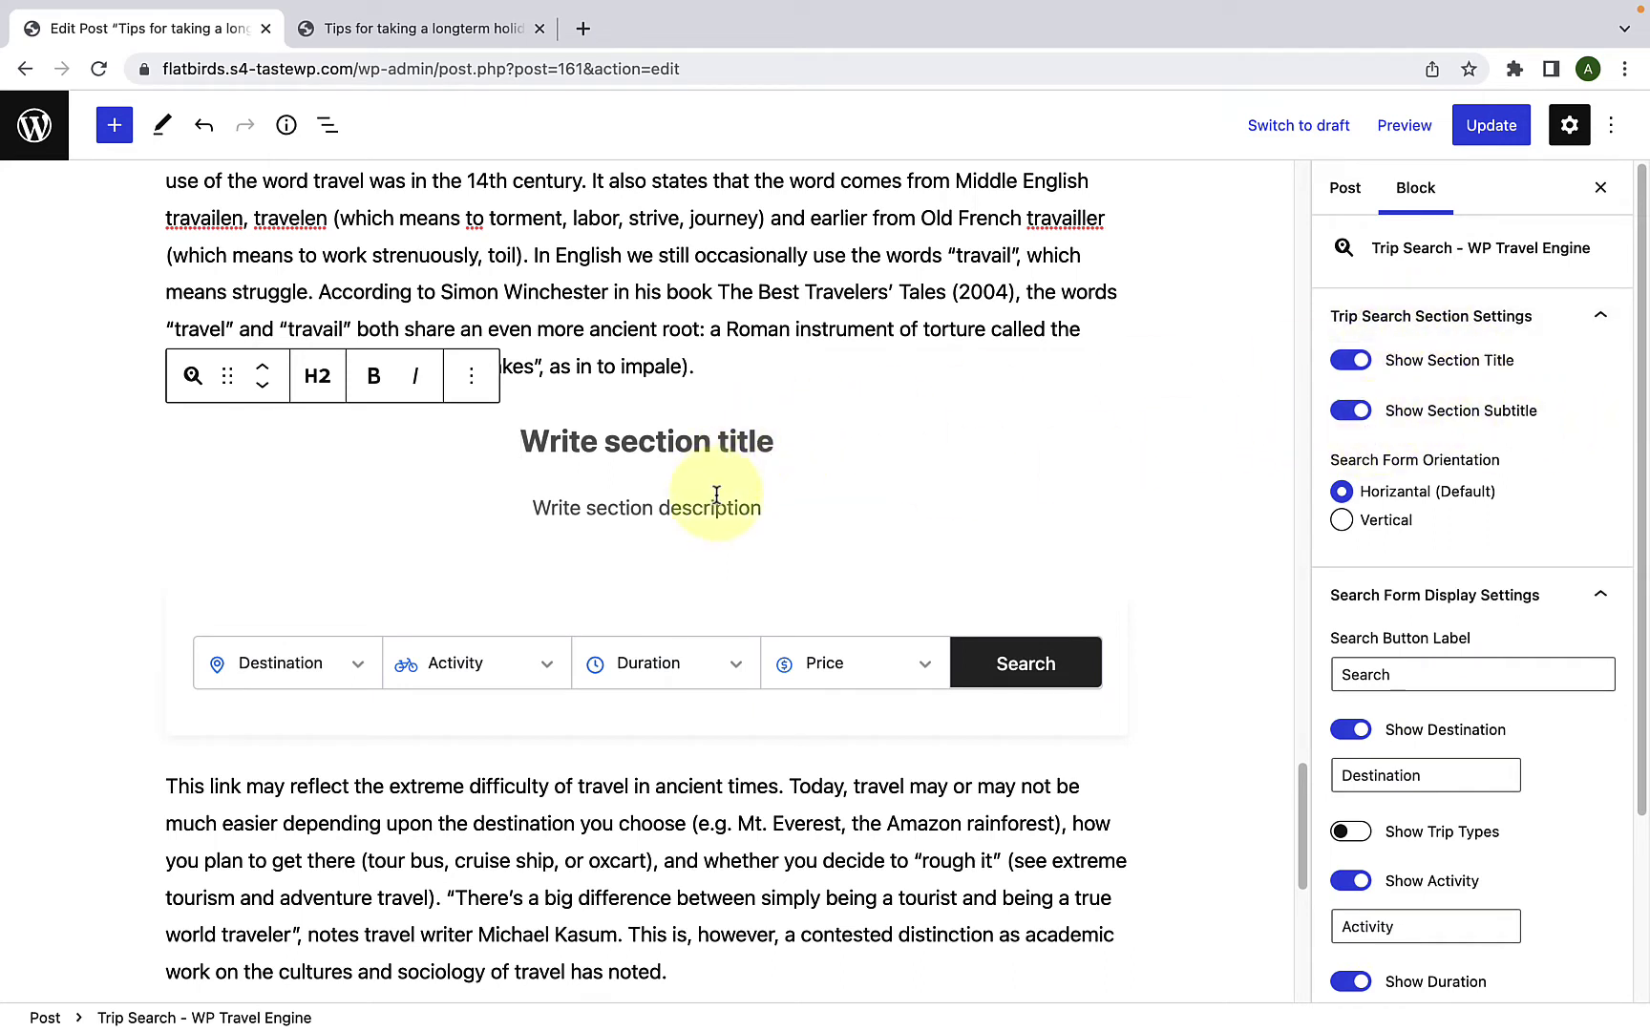
{"action": "left_click", "coordinate": [1350, 412]}
{"action": "left_click", "coordinate": [1342, 365]}
{"action": "left_click", "coordinate": [1343, 365]}
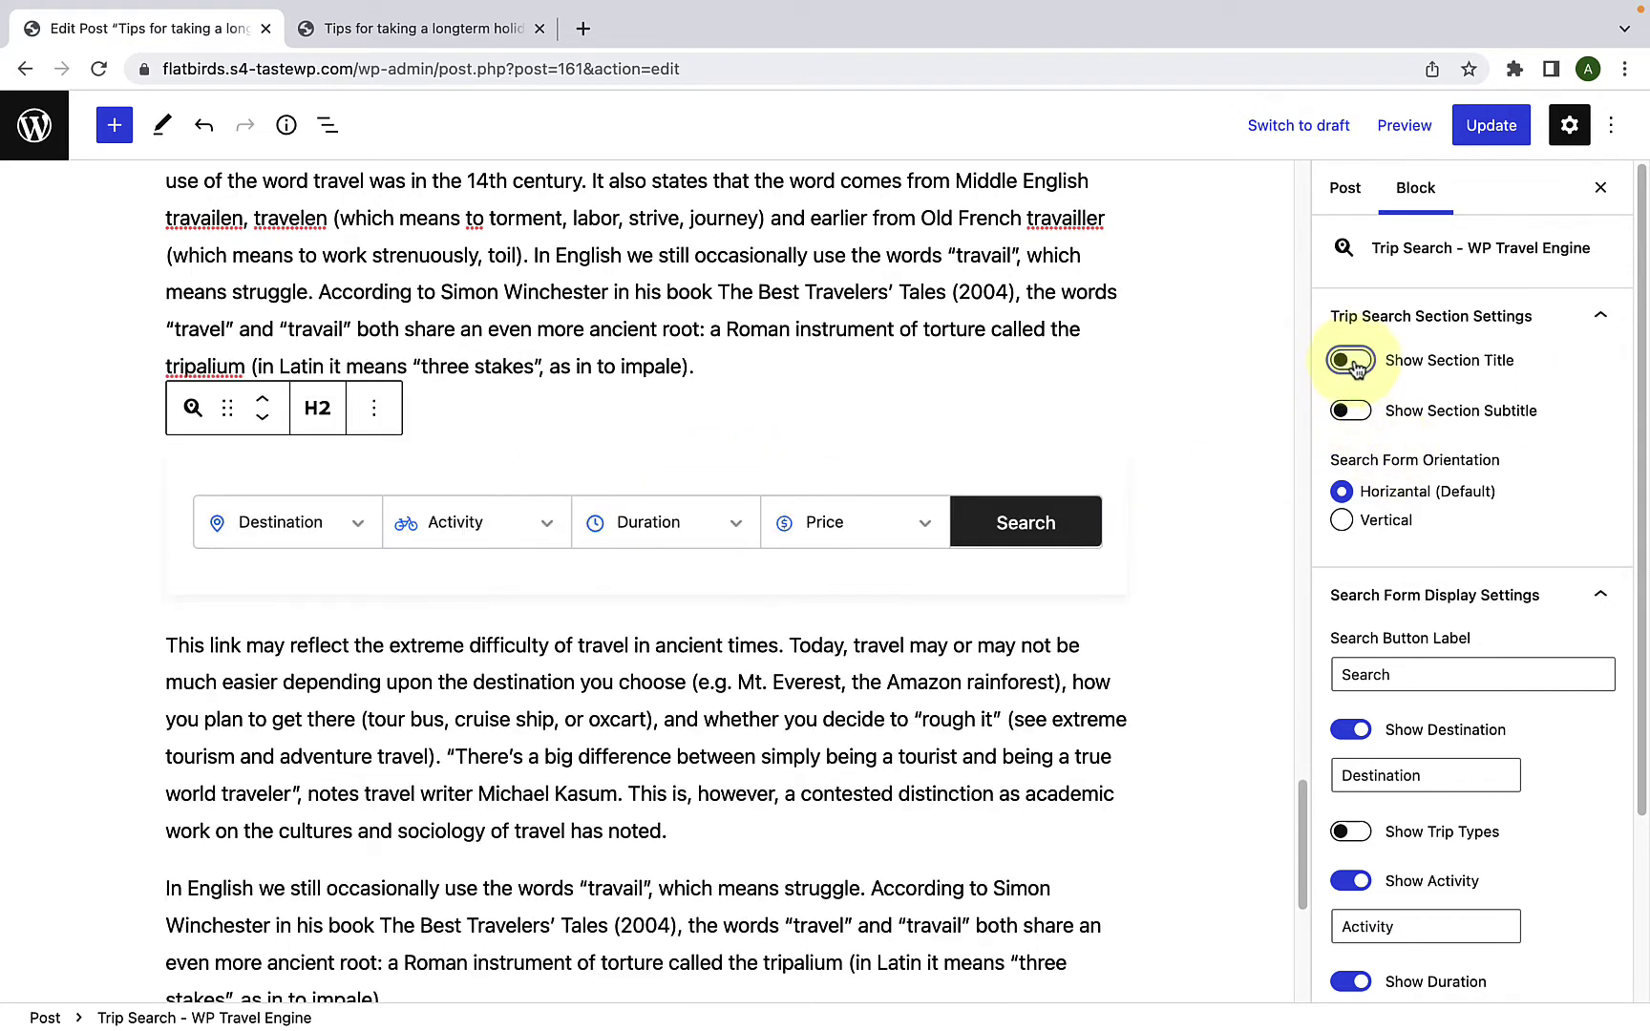
{"action": "left_click", "coordinate": [1347, 413]}
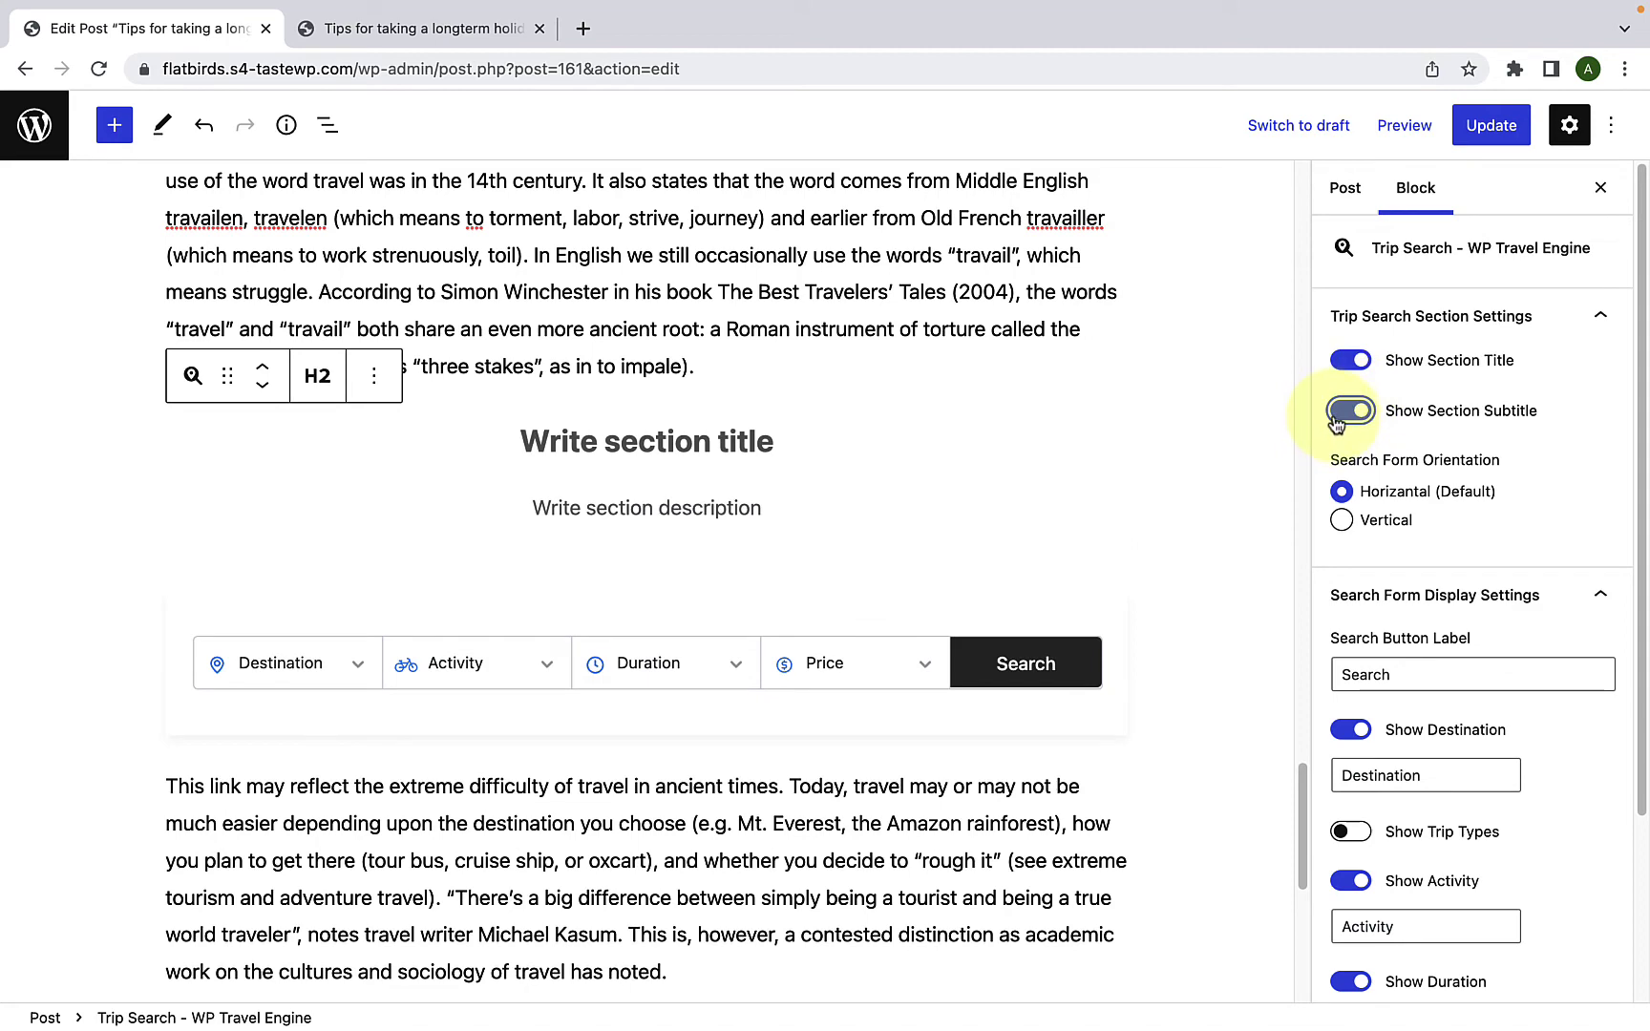
{"action": "left_click", "coordinate": [1336, 420]}
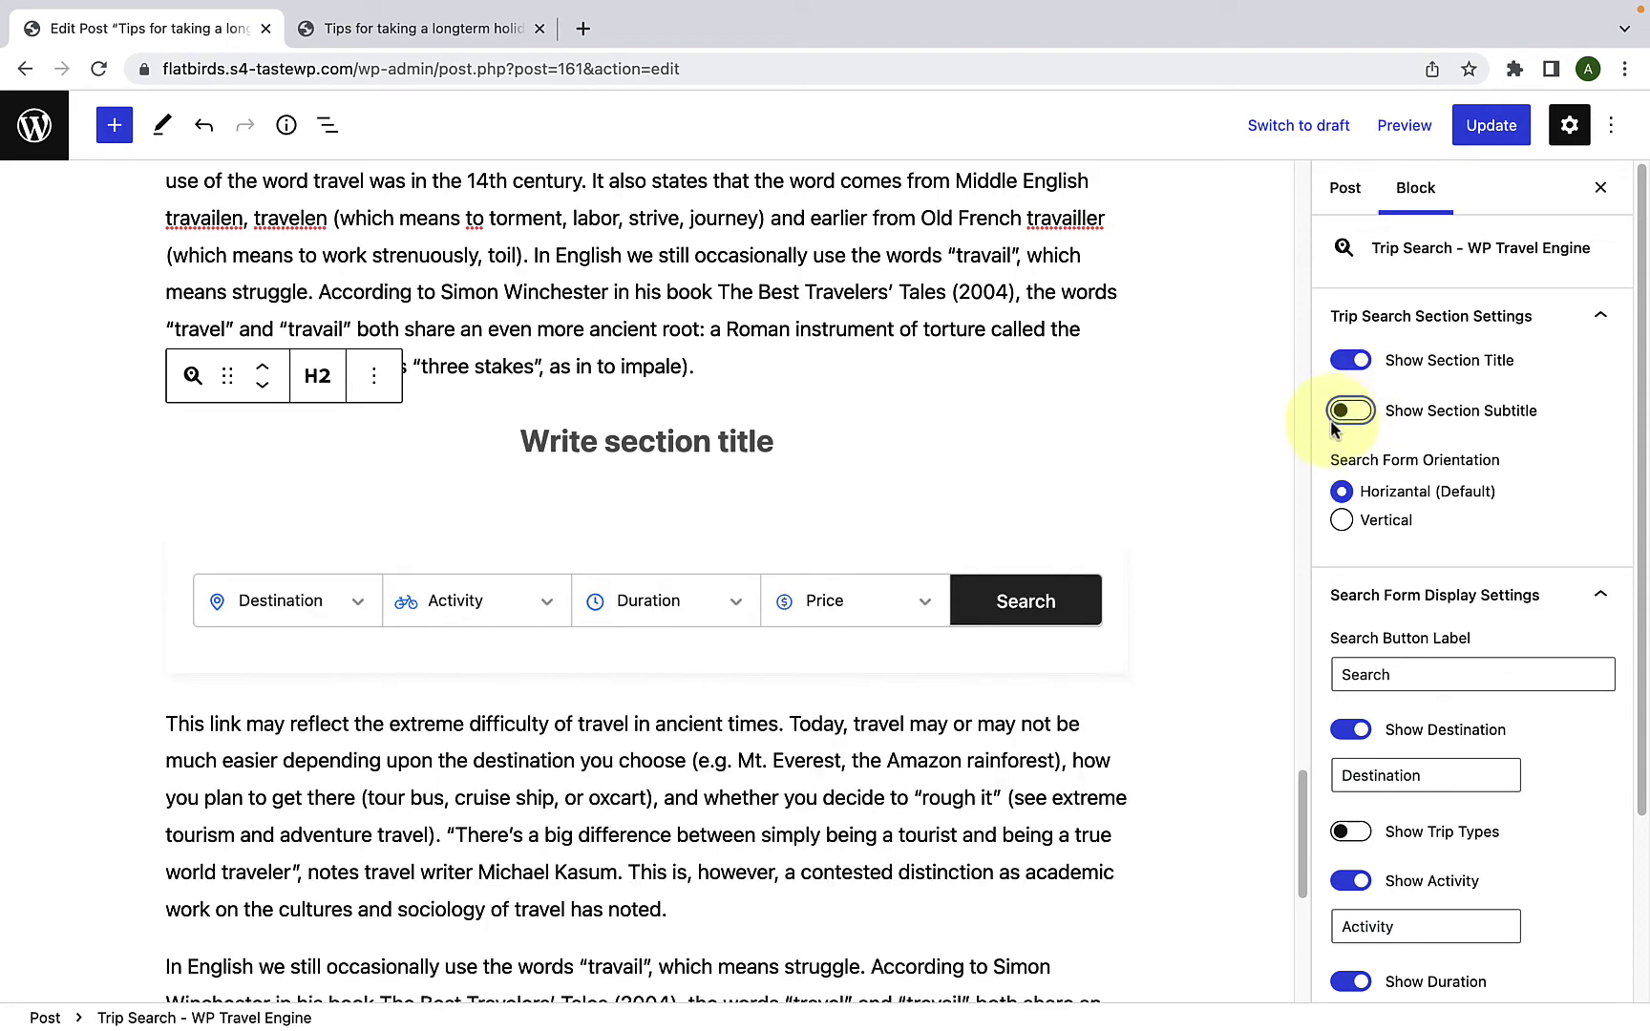
{"action": "left_click", "coordinate": [667, 440]}
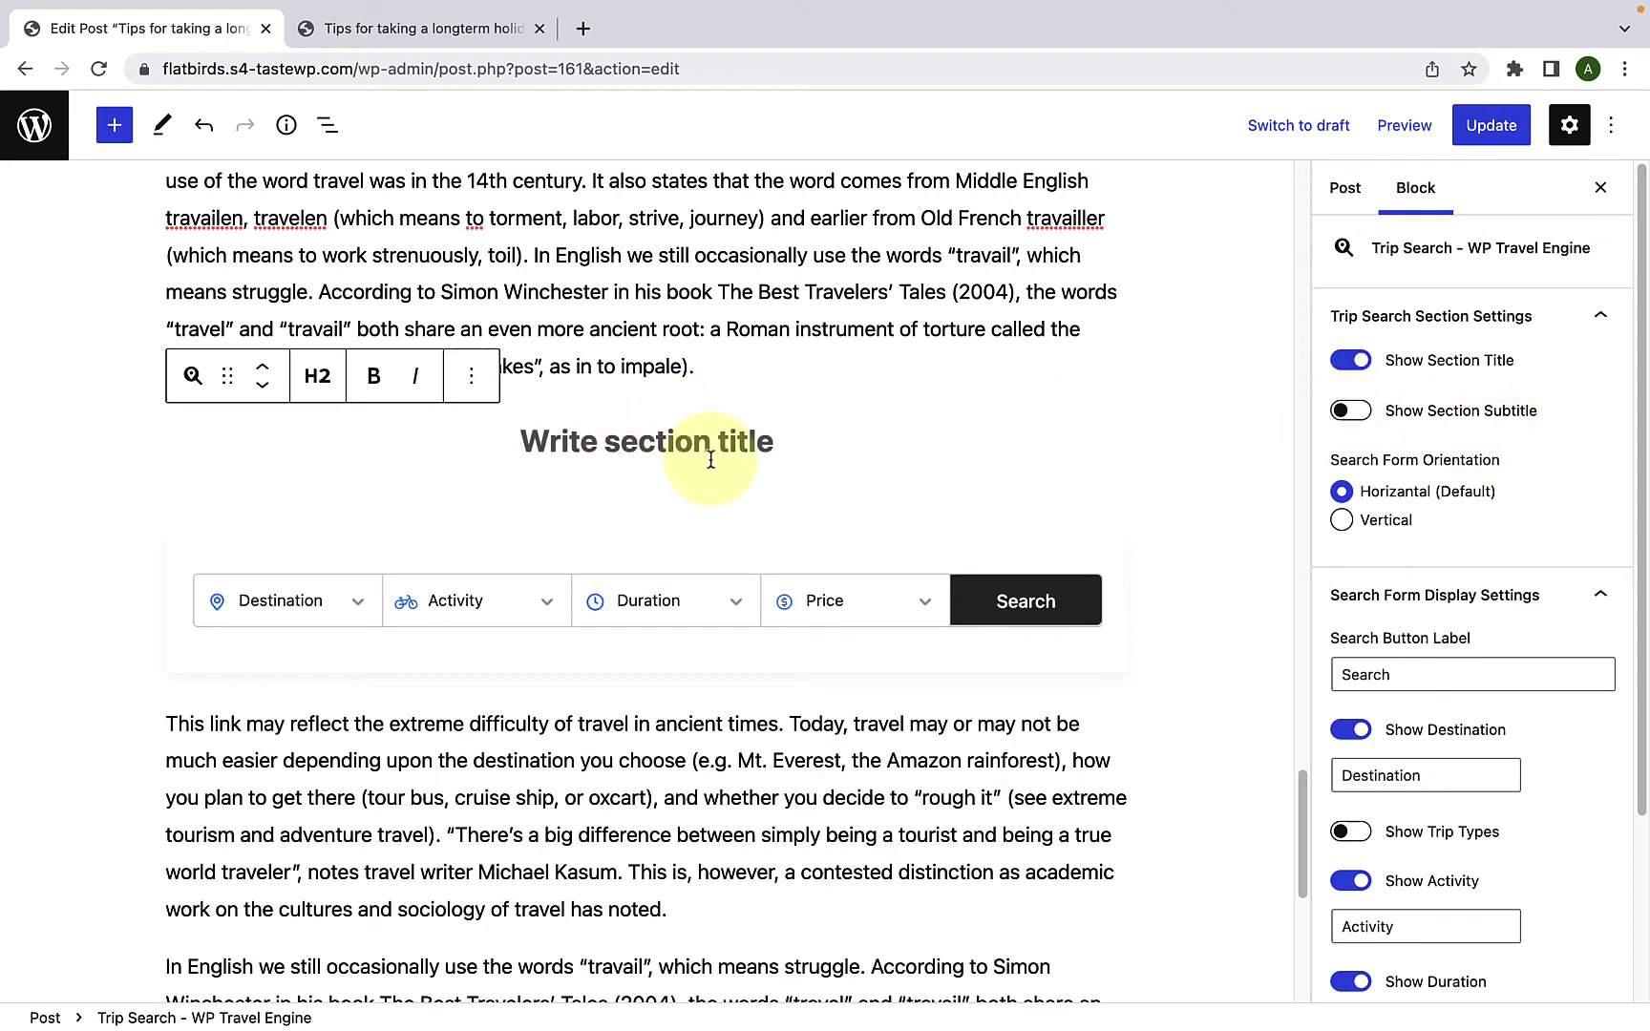
{"action": "type", "text": "Your favorite holiday awaits you"}
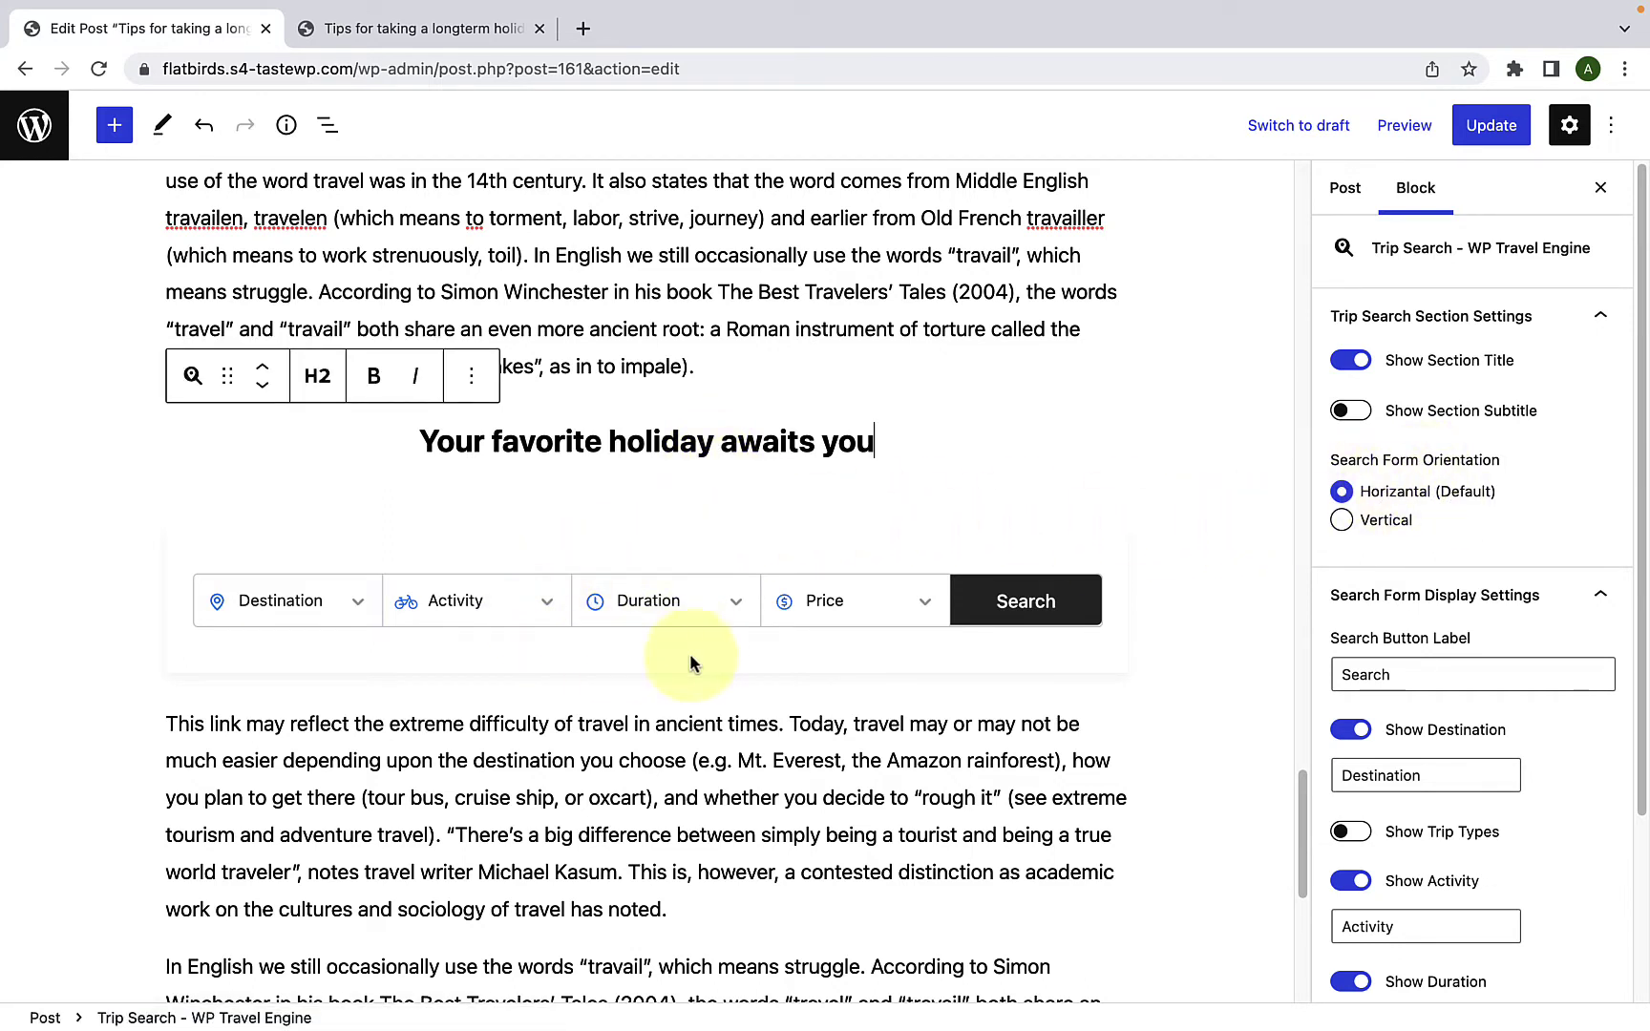
Step: Try the Vertical orientation for the search form and switch it back to Horizontal (Default)
{"action": "left_click", "coordinate": [1342, 520]}
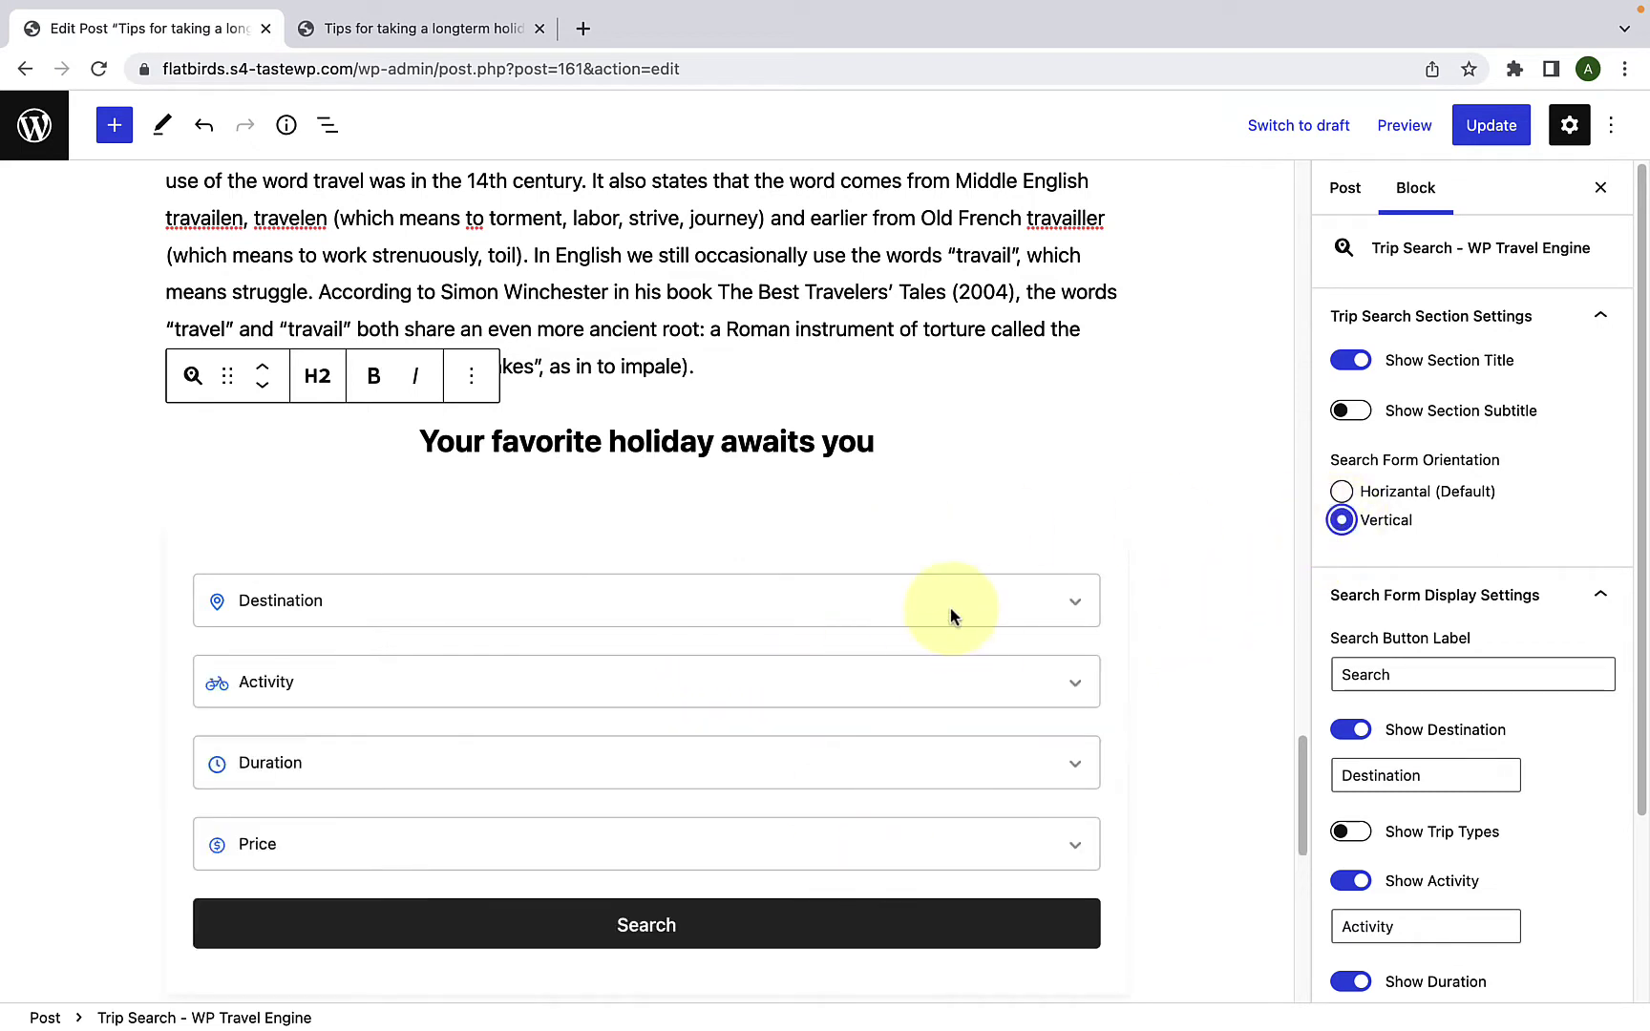
{"action": "left_click", "coordinate": [1343, 493]}
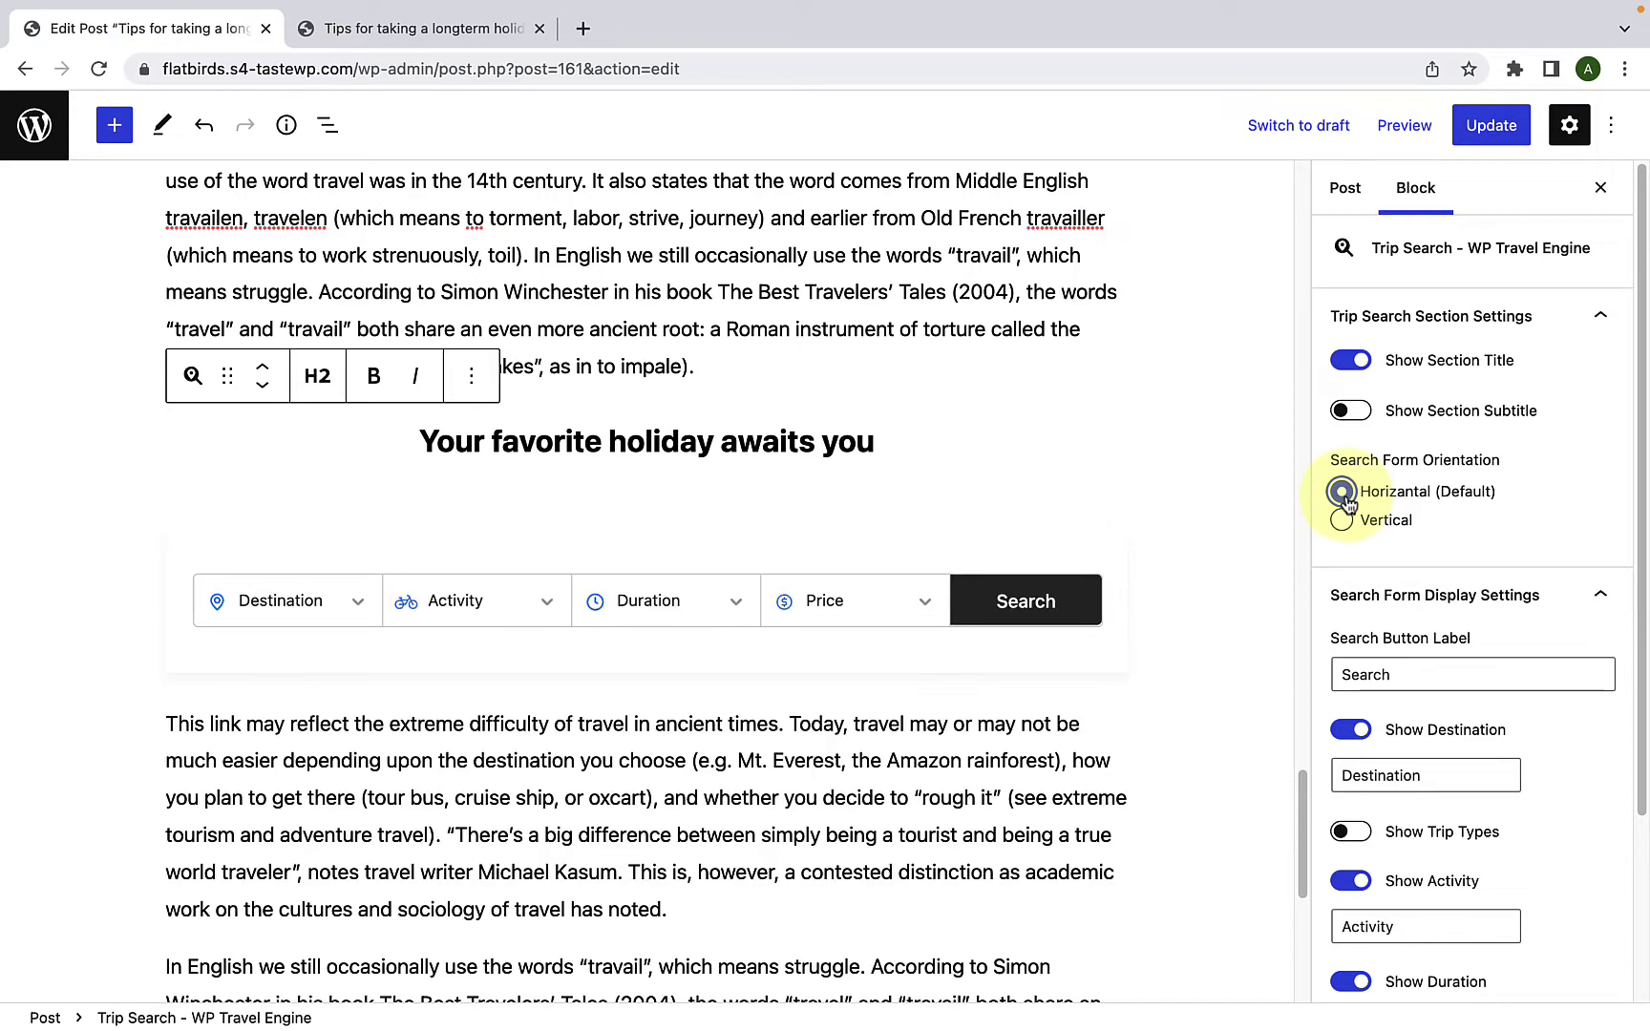
Step: Try "Find The Best Trip" as the search button label and undo the label change
{"action": "scroll", "coordinate": [1365, 573], "scroll_direction": "down", "scroll_amount": 1}
{"action": "scroll", "coordinate": [1371, 598], "scroll_direction": "down", "scroll_amount": 1}
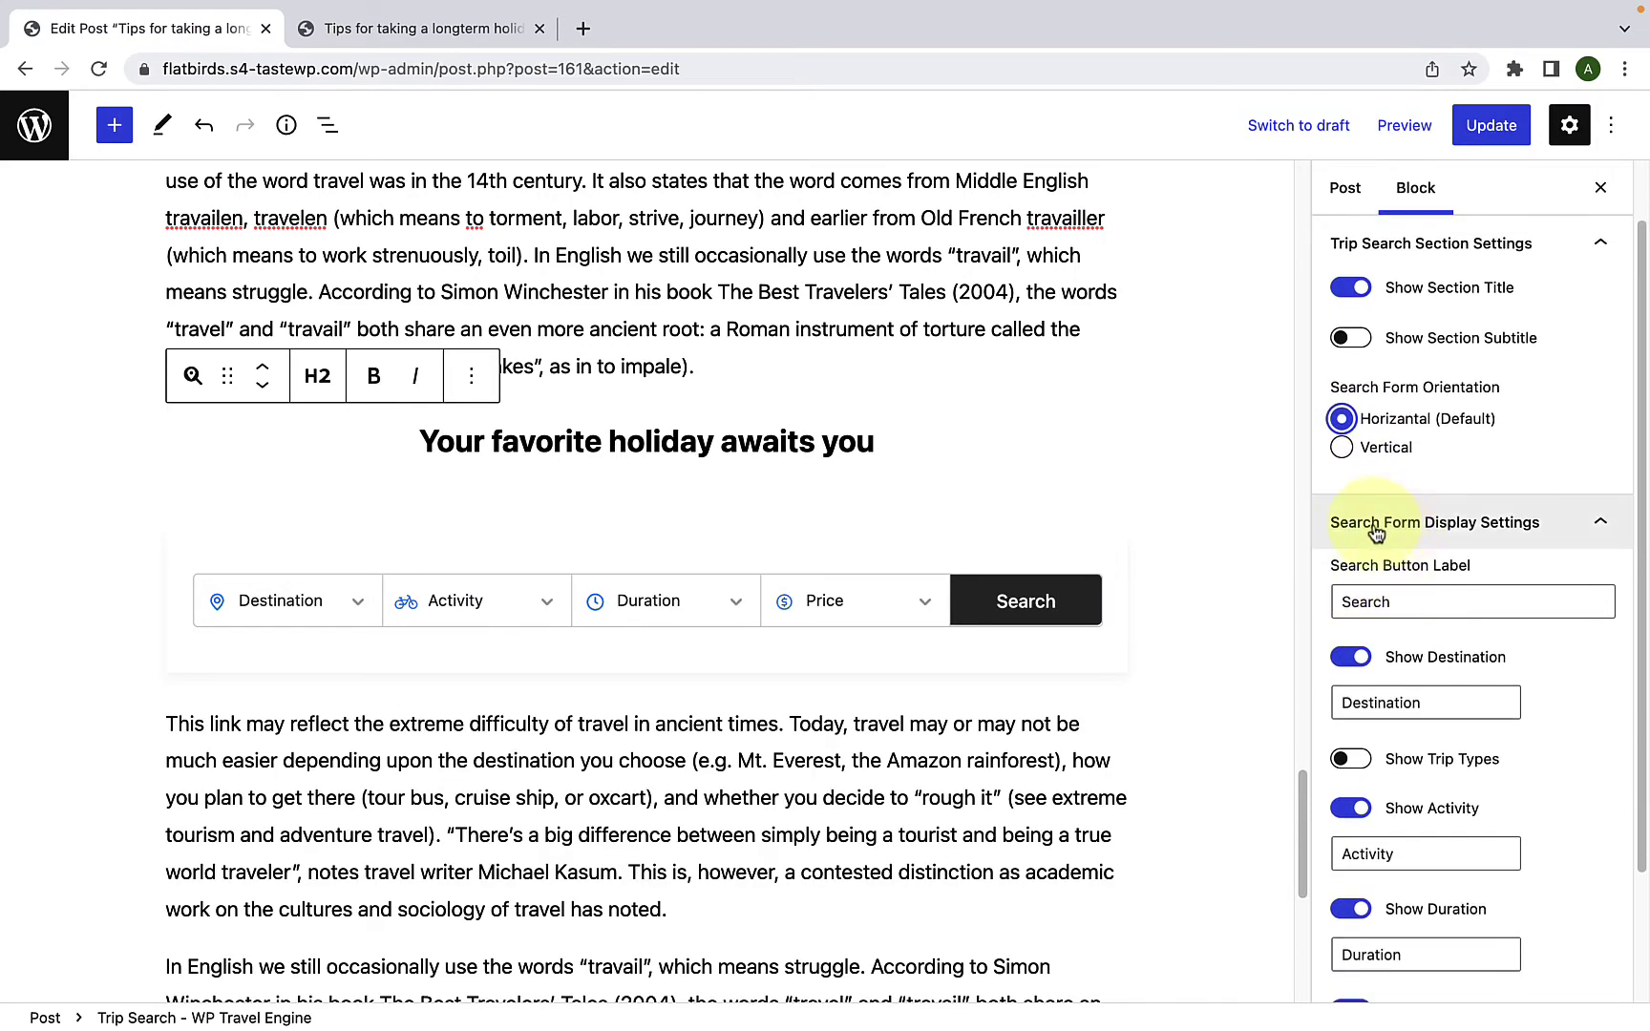
{"action": "scroll", "coordinate": [1456, 530], "scroll_direction": "down", "scroll_amount": 3}
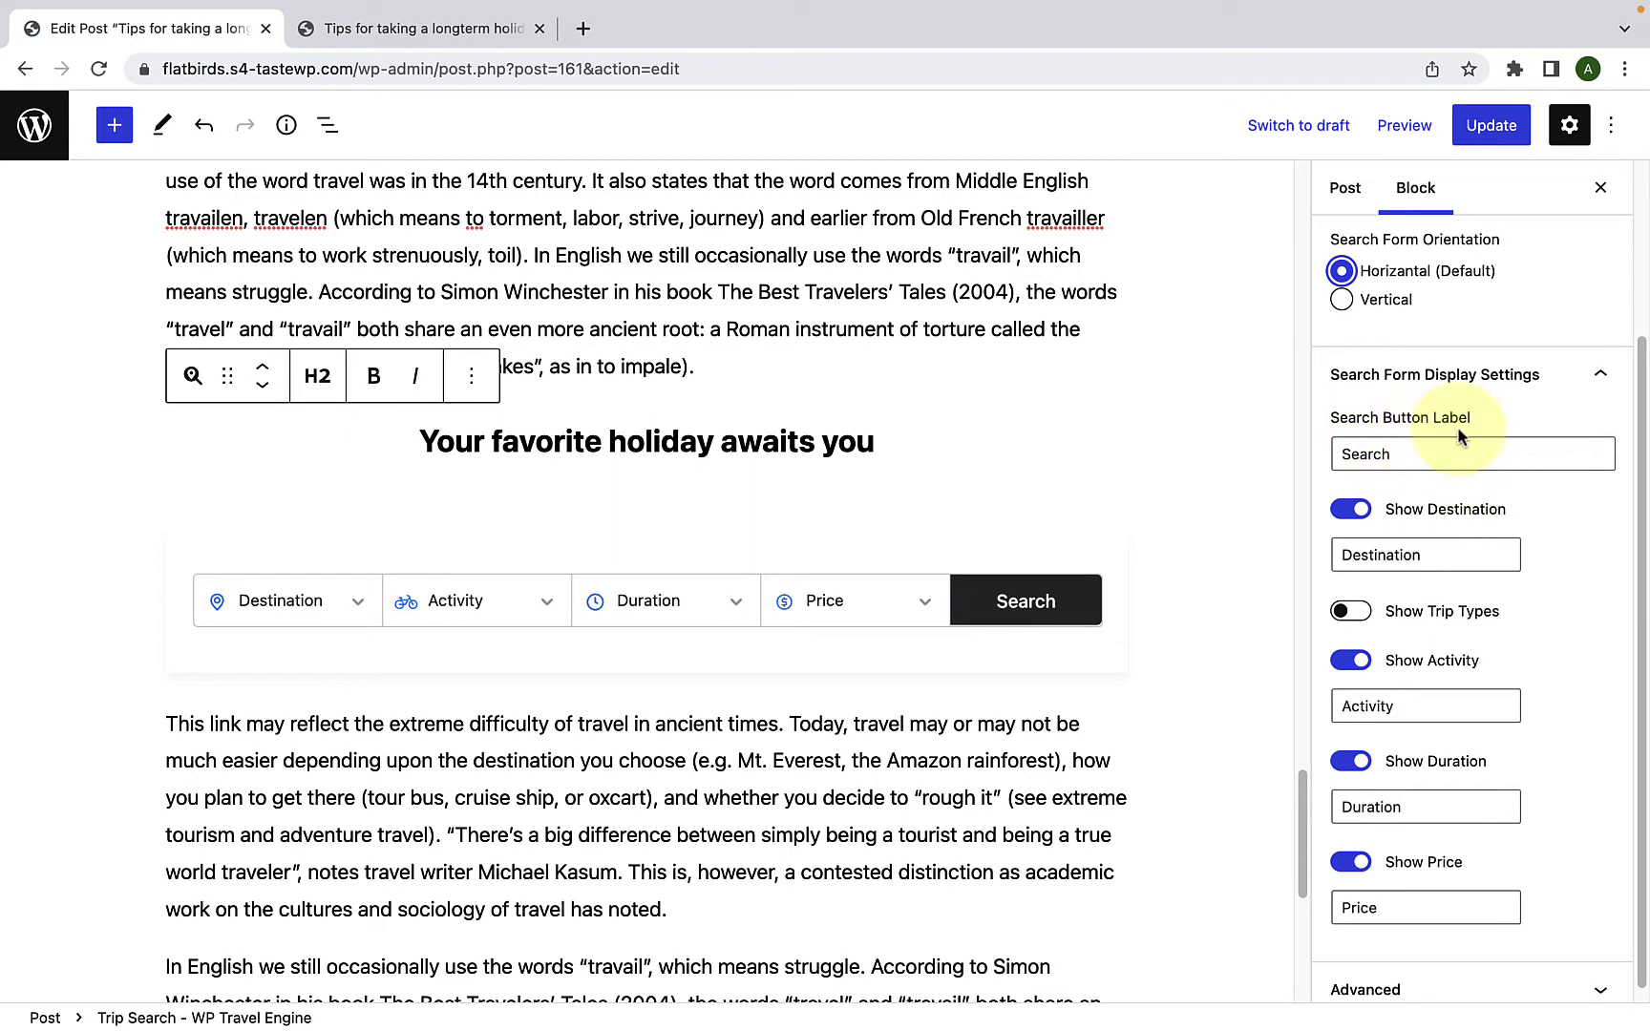
{"action": "left_click", "coordinate": [1392, 455]}
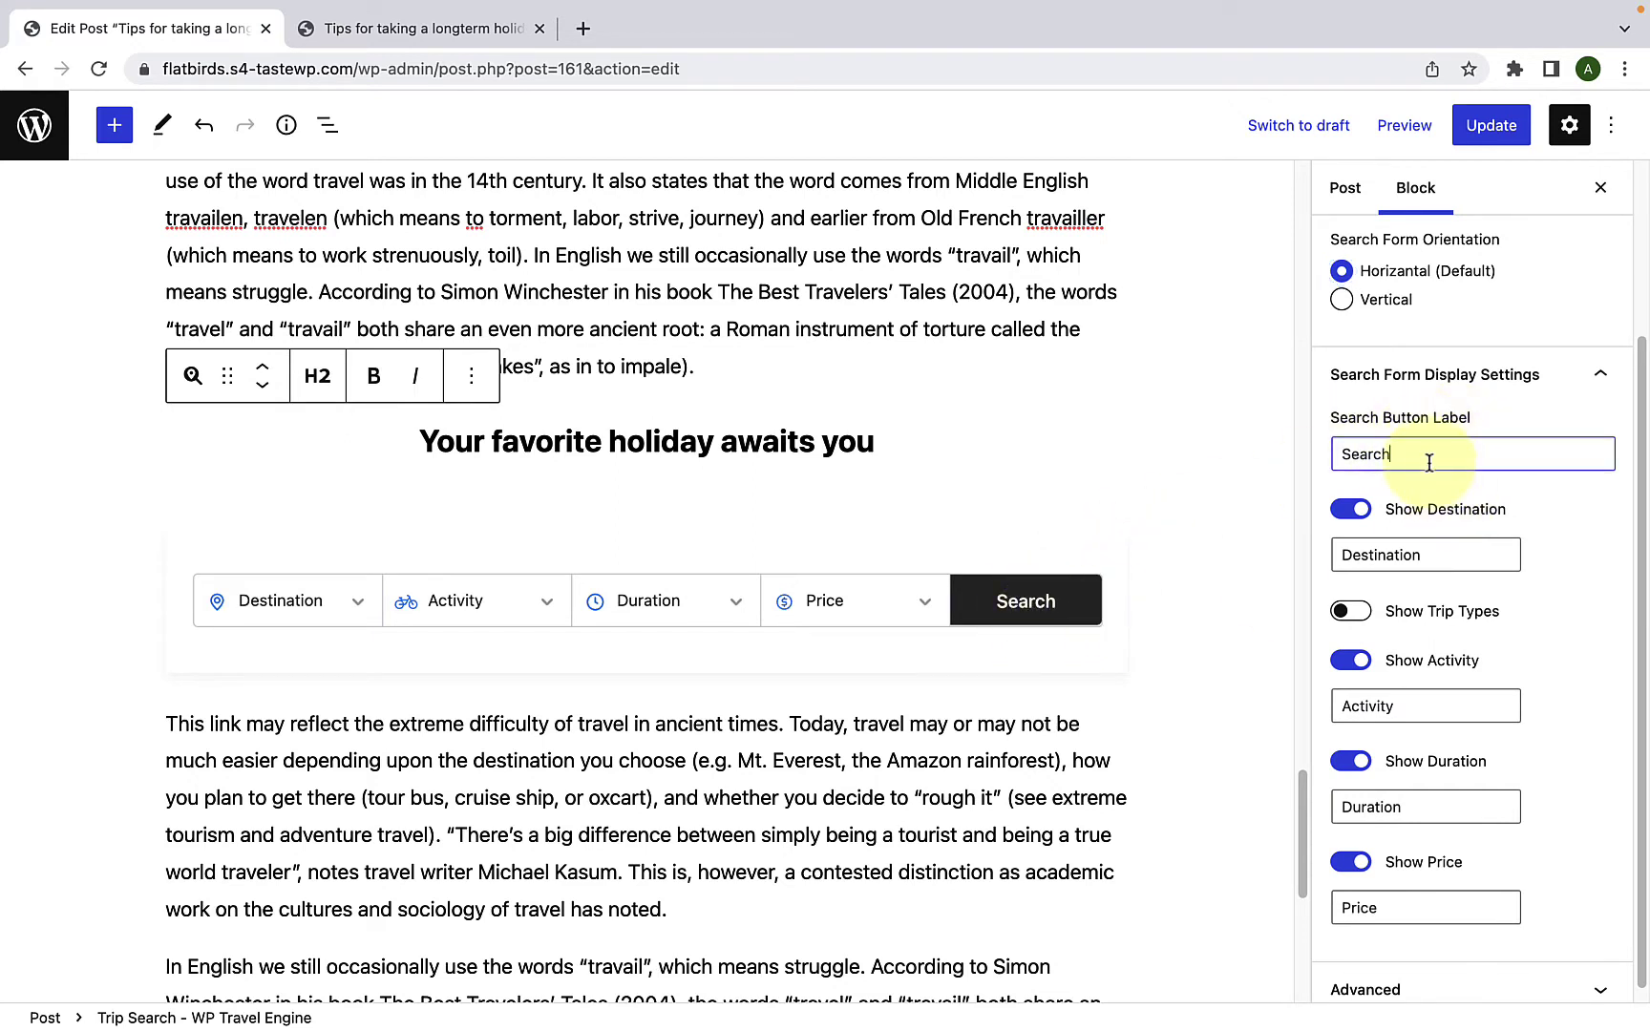
{"action": "left_click_drag", "start_coordinate": [1392, 454], "coordinate": [1315, 465]}
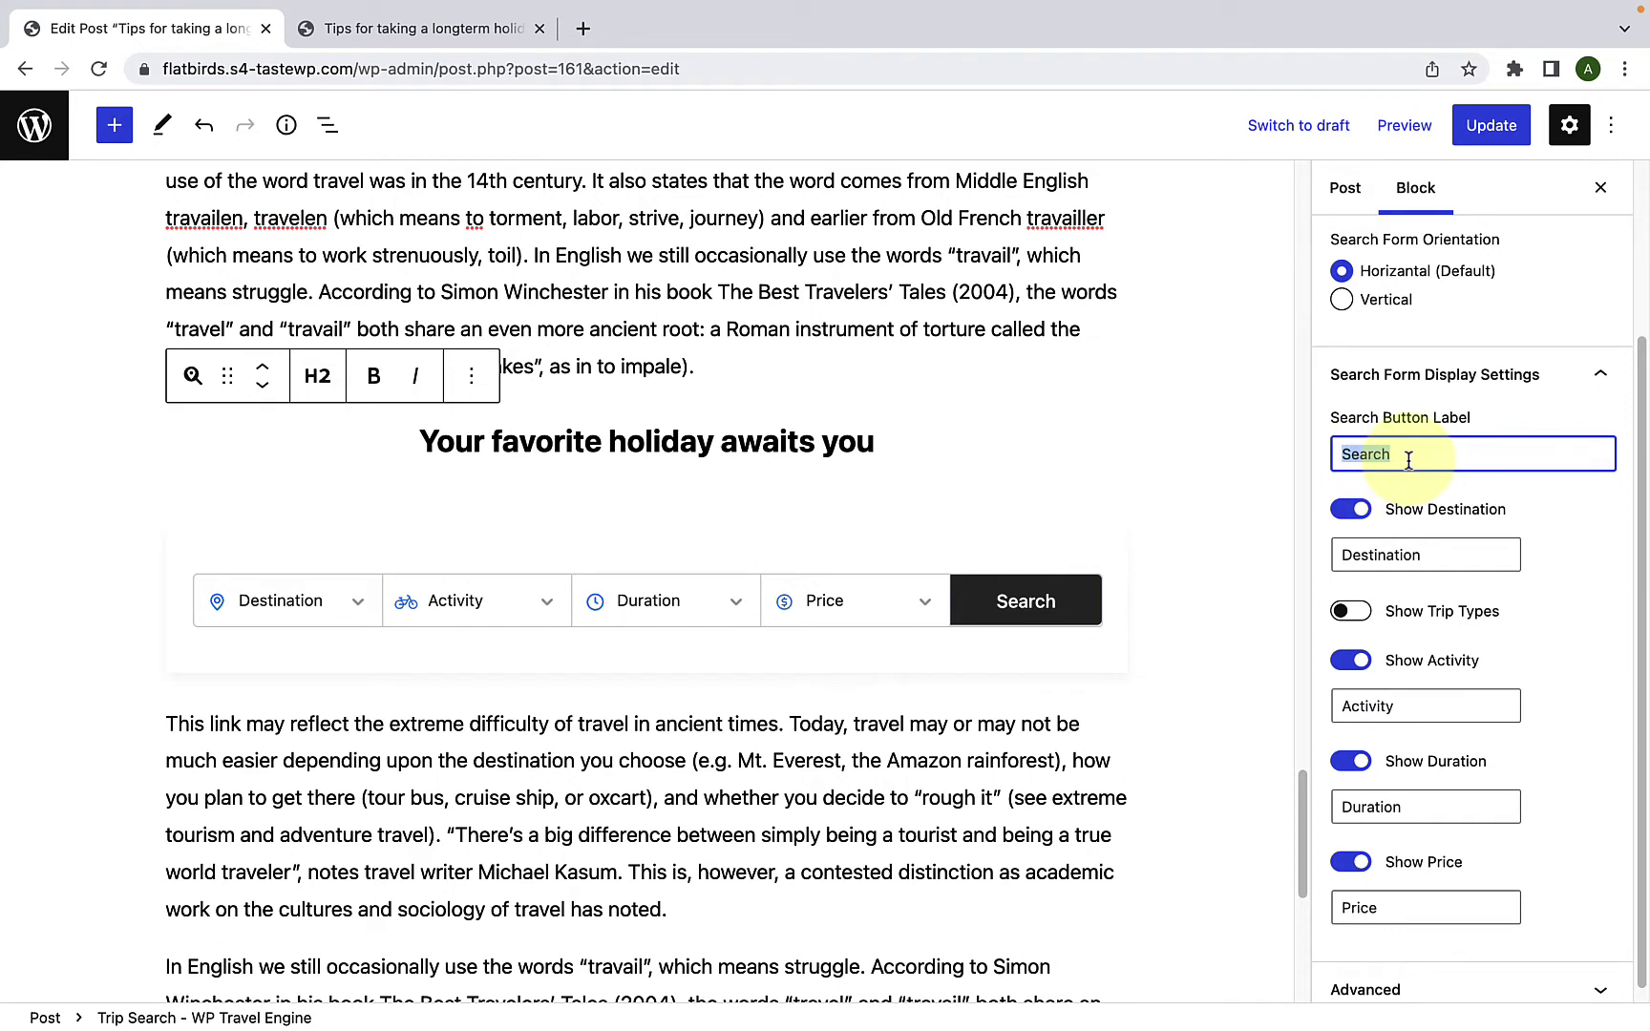
{"action": "key", "text": "BackSpace"}
{"action": "type", "text": "F"}
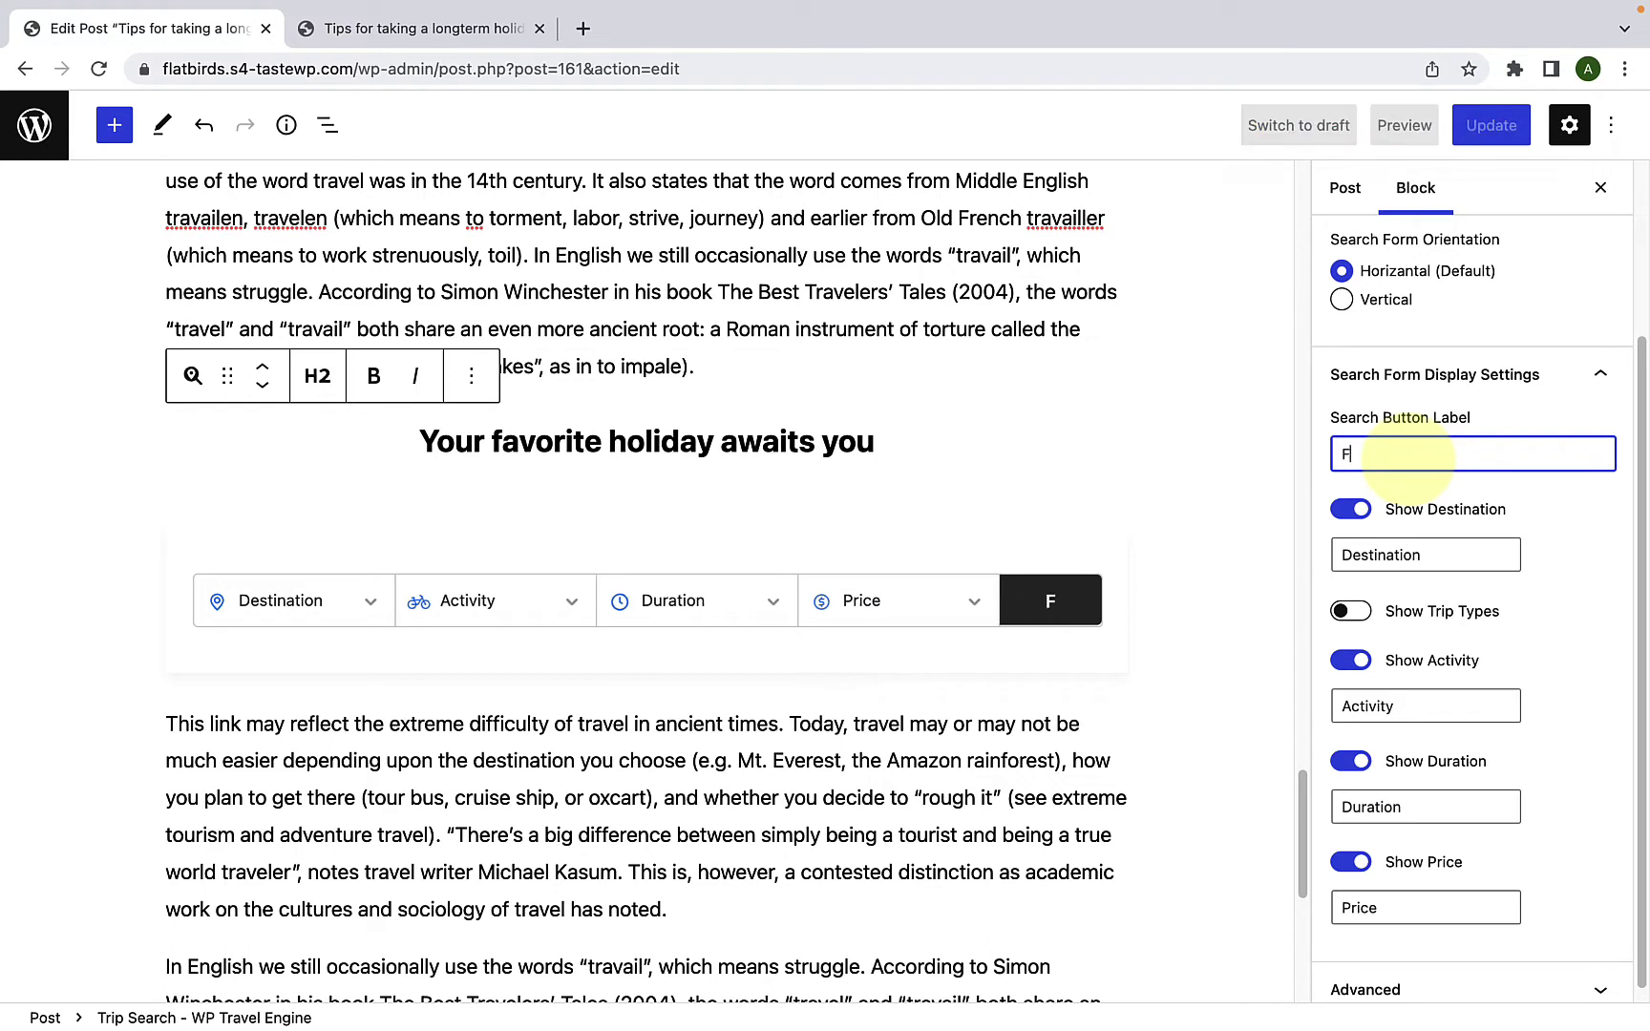
{"action": "type", "text": "ind Th"}
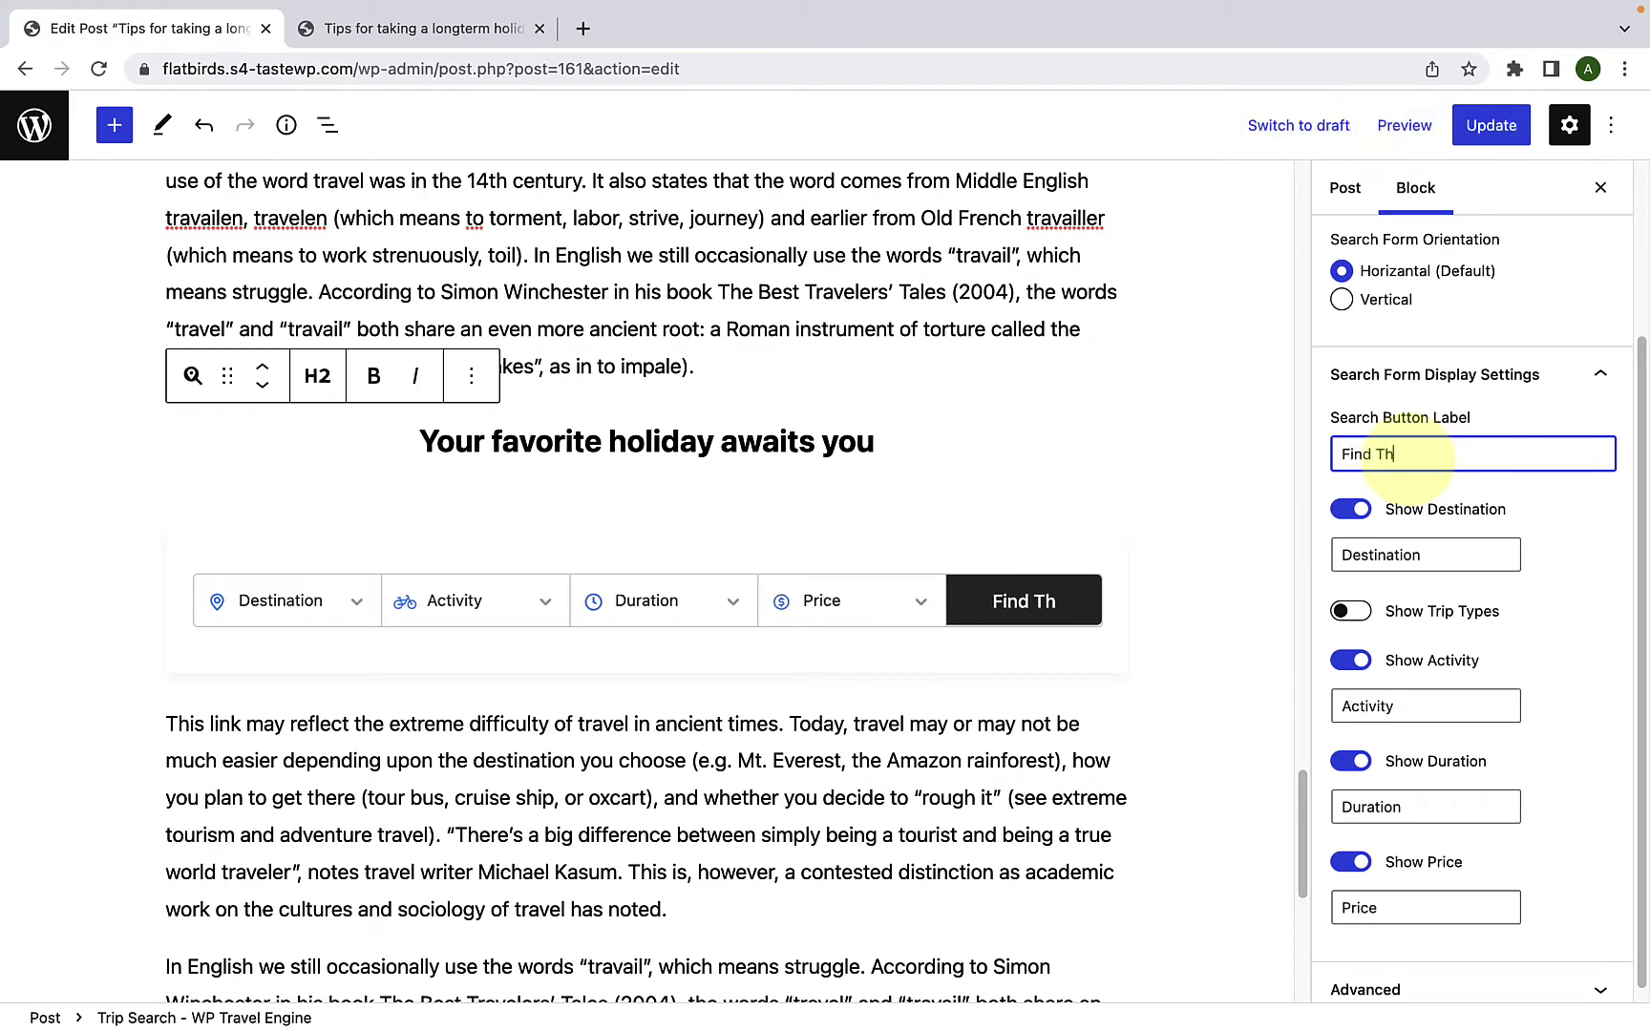
{"action": "type", "text": "e Best T"}
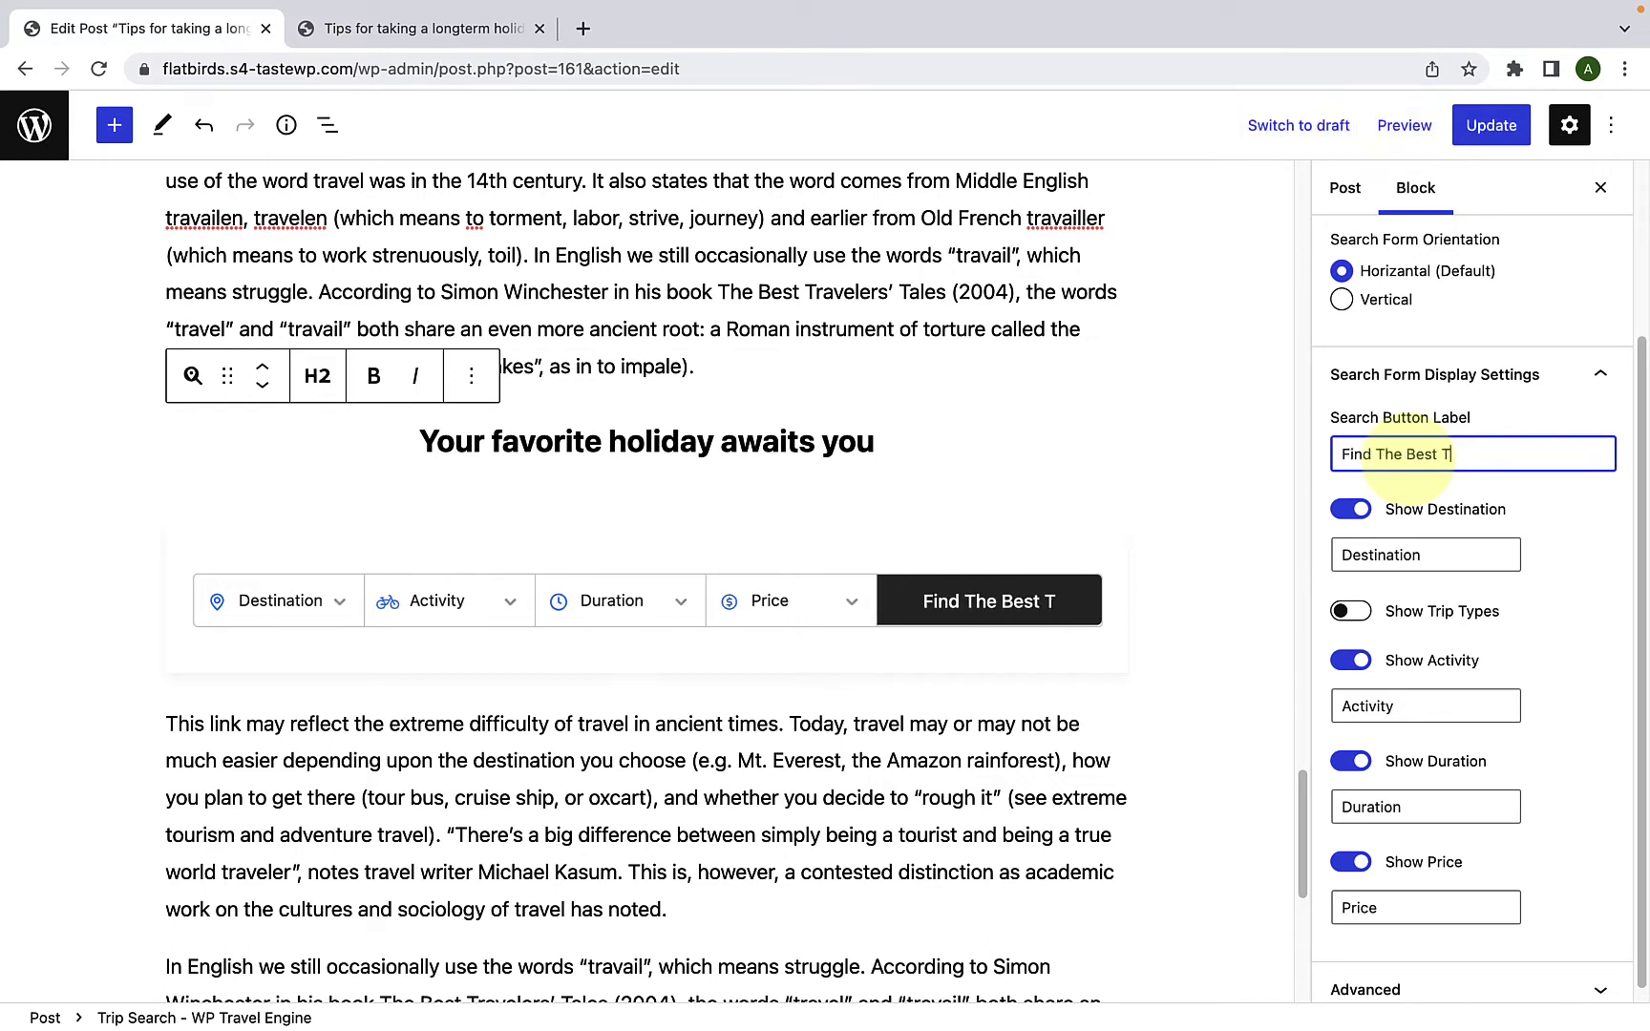
{"action": "type", "text": "rip"}
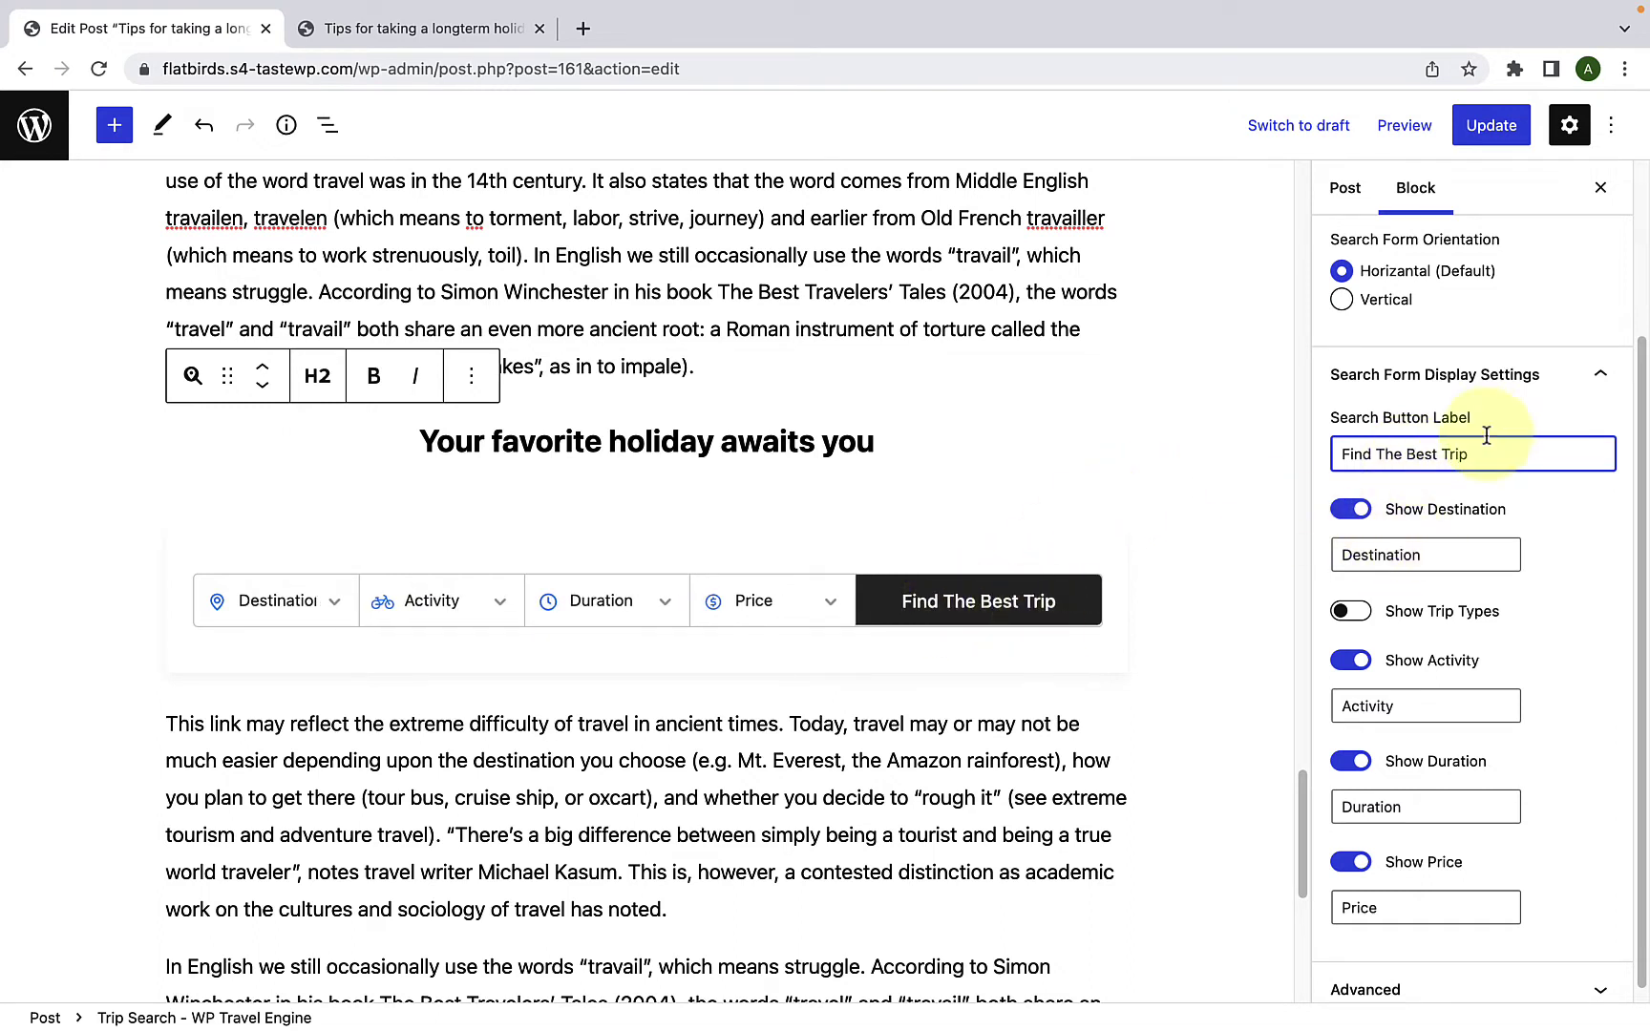
{"action": "key", "text": "ctrl+z"}
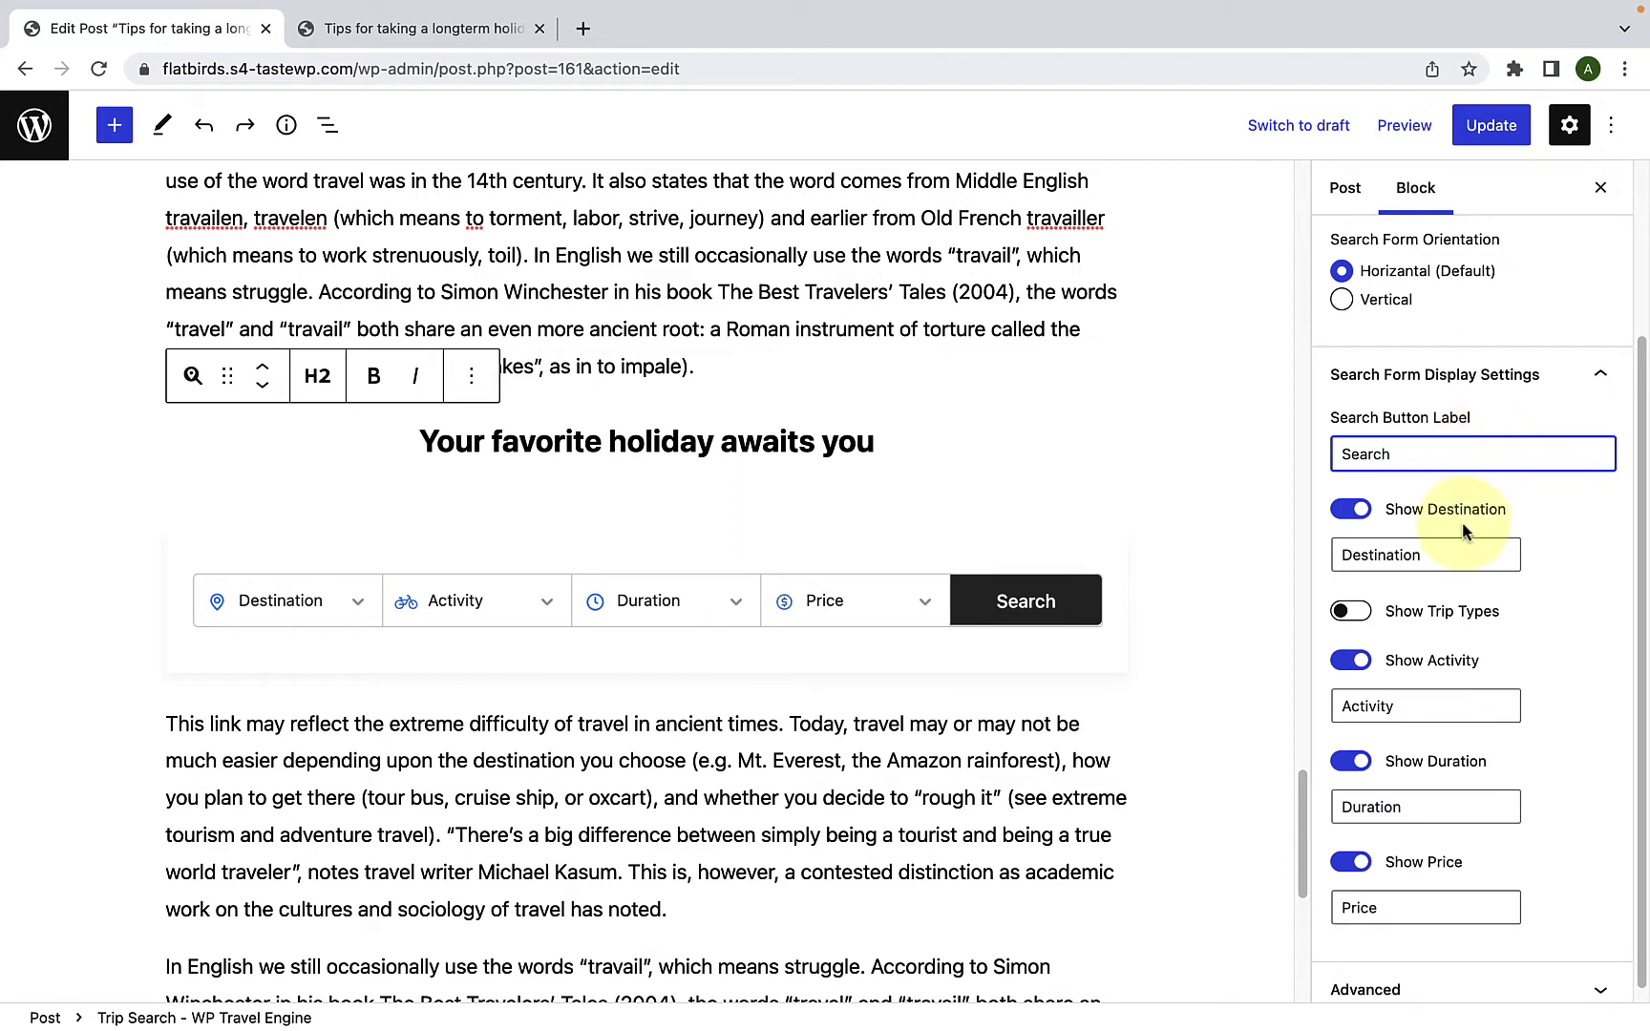
Step: Hide the Destination, Activity, Duration and Price fields of the search form one by one, and show all four again
{"action": "scroll", "coordinate": [1432, 525], "scroll_direction": "down", "scroll_amount": 1}
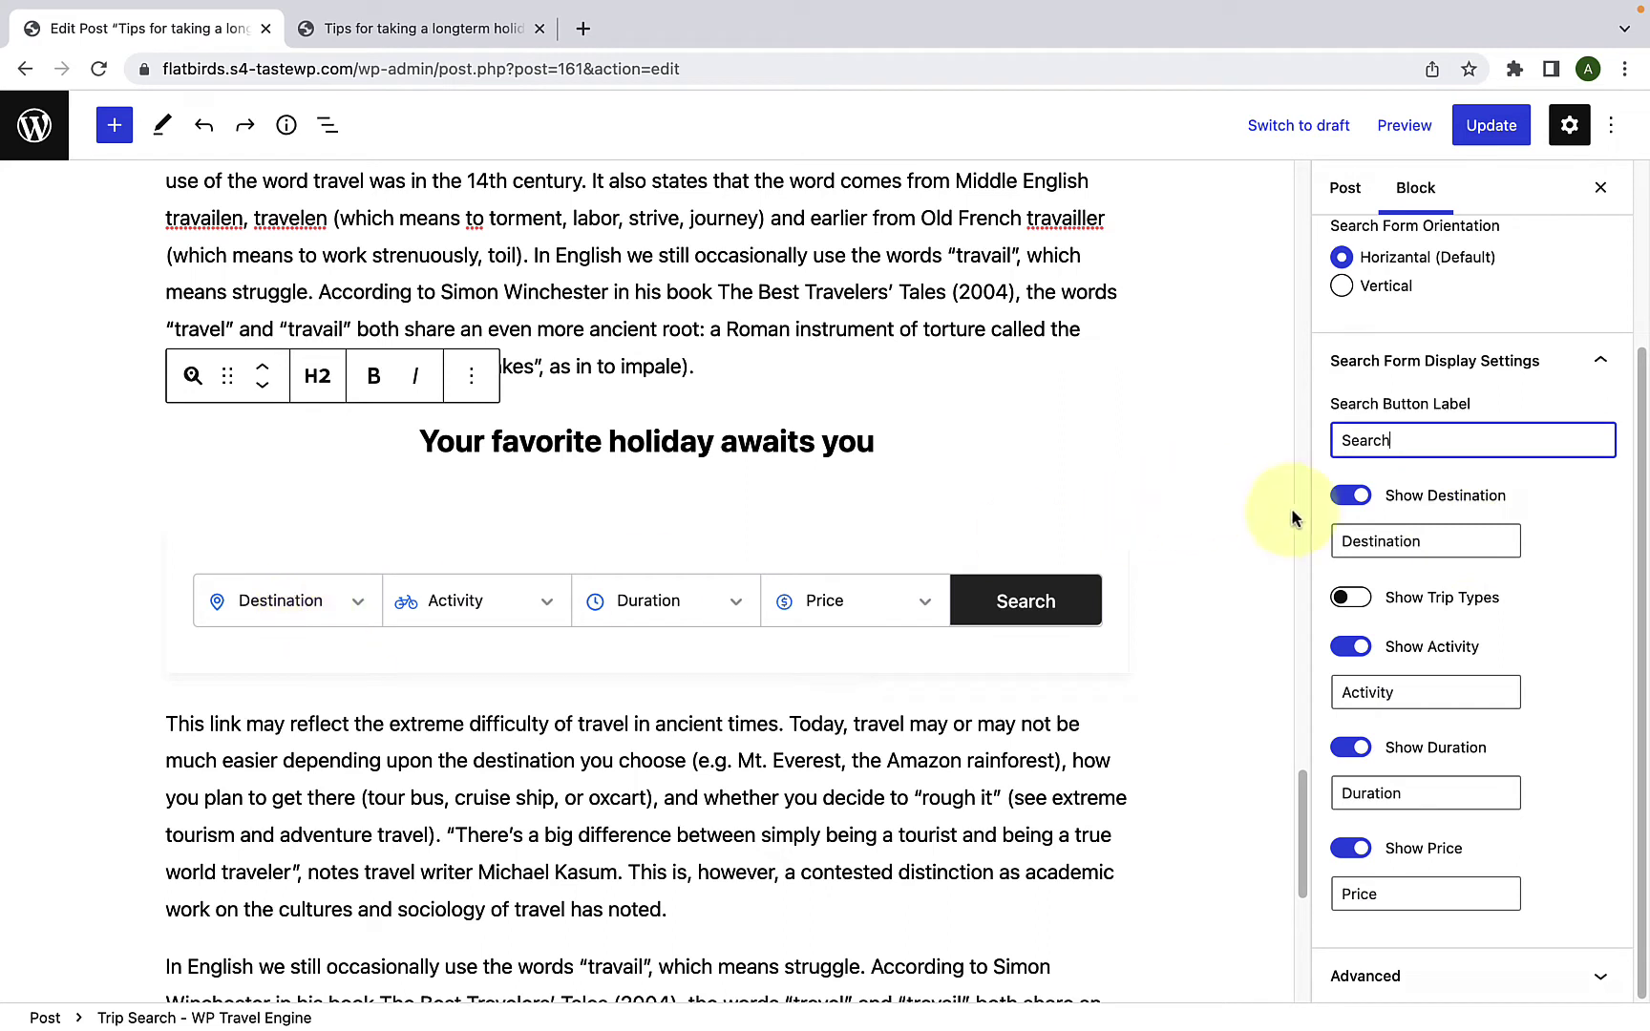
{"action": "left_click", "coordinate": [1350, 498]}
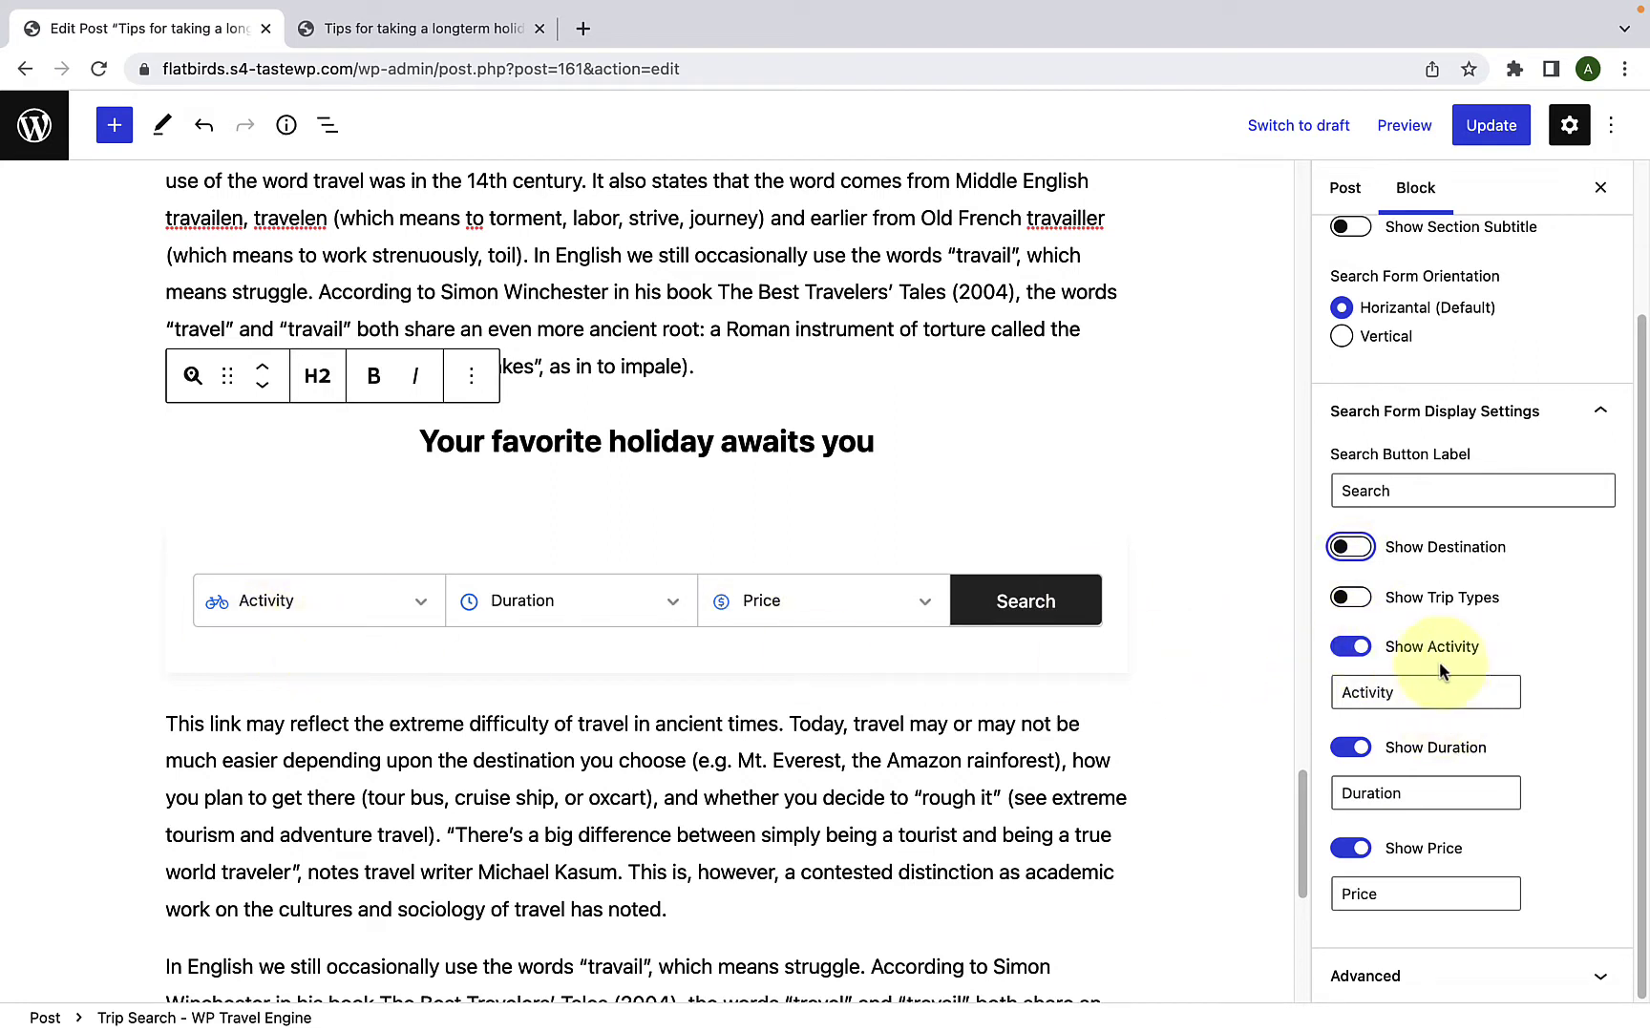
{"action": "left_click", "coordinate": [1349, 648]}
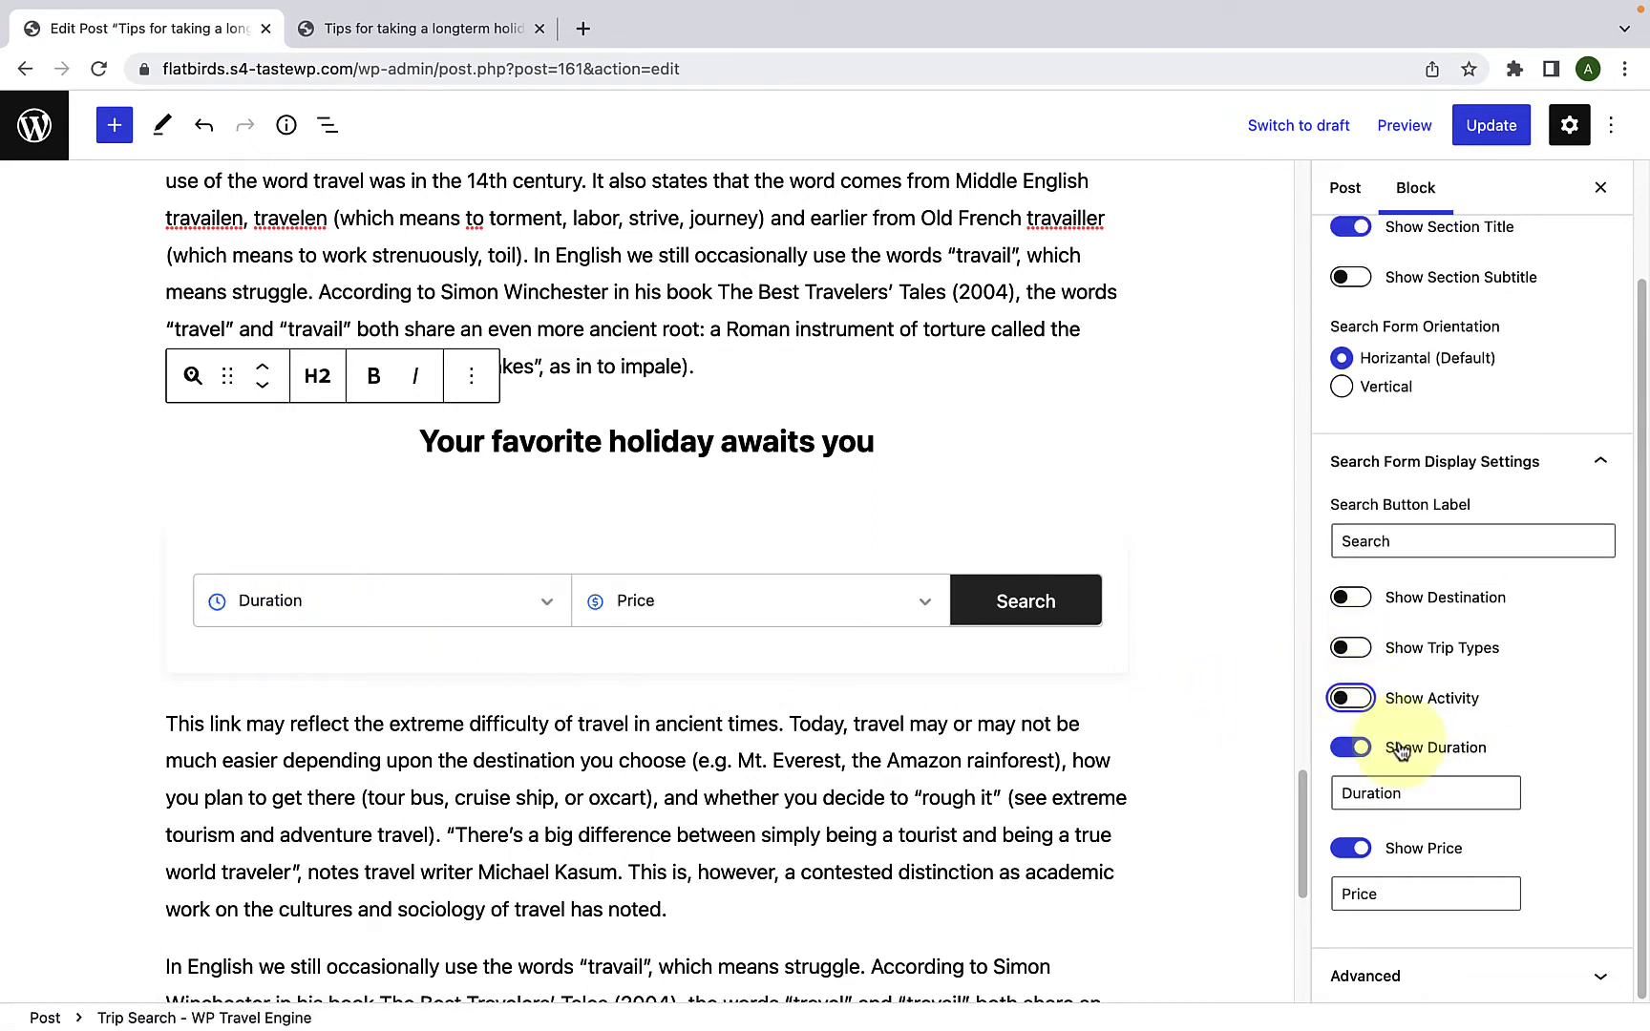
{"action": "left_click", "coordinate": [1349, 750]}
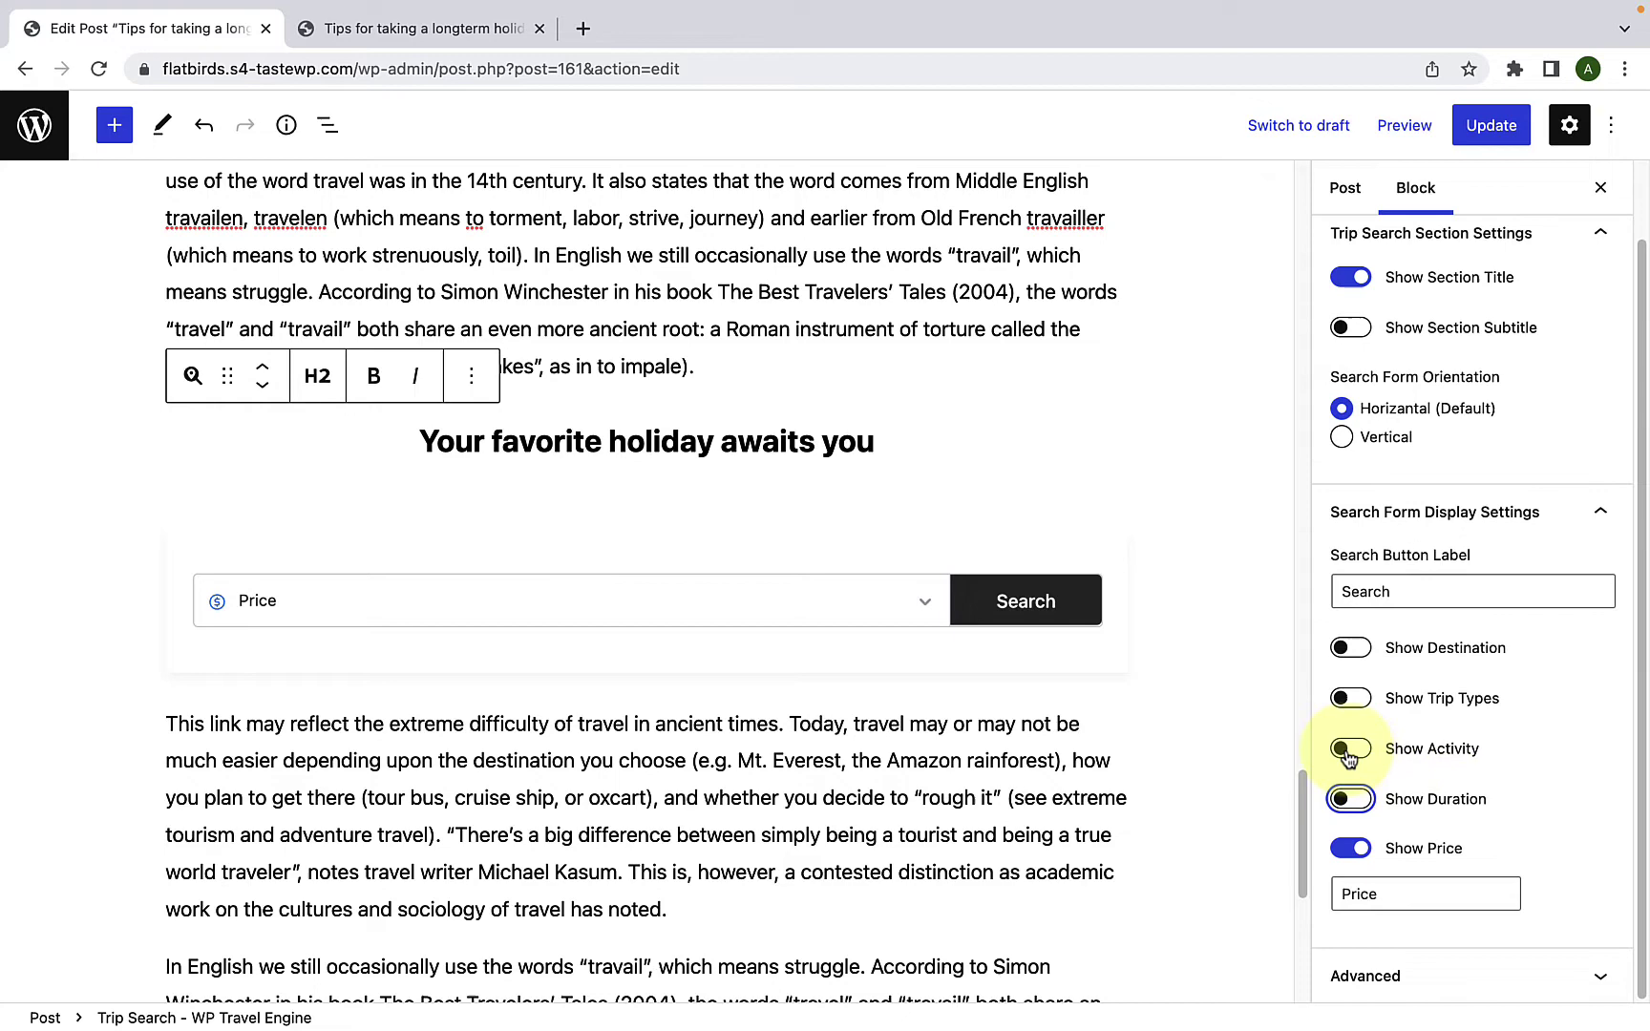
{"action": "left_click", "coordinate": [1348, 849]}
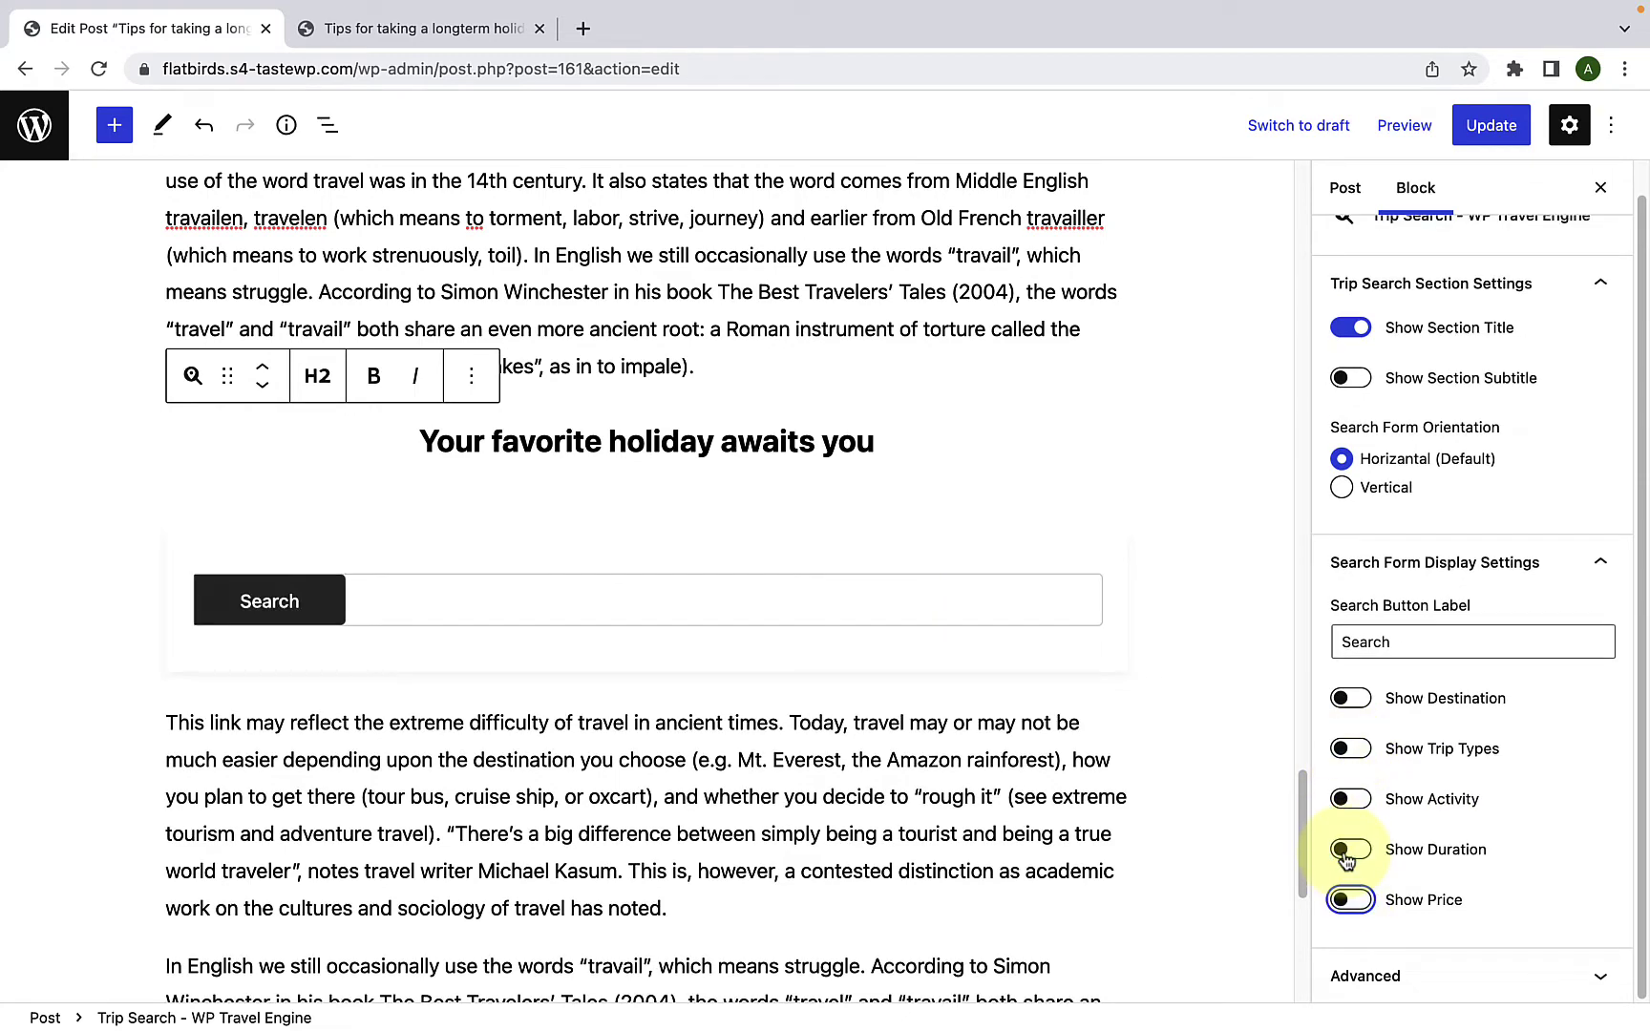
{"action": "left_click", "coordinate": [1364, 707]}
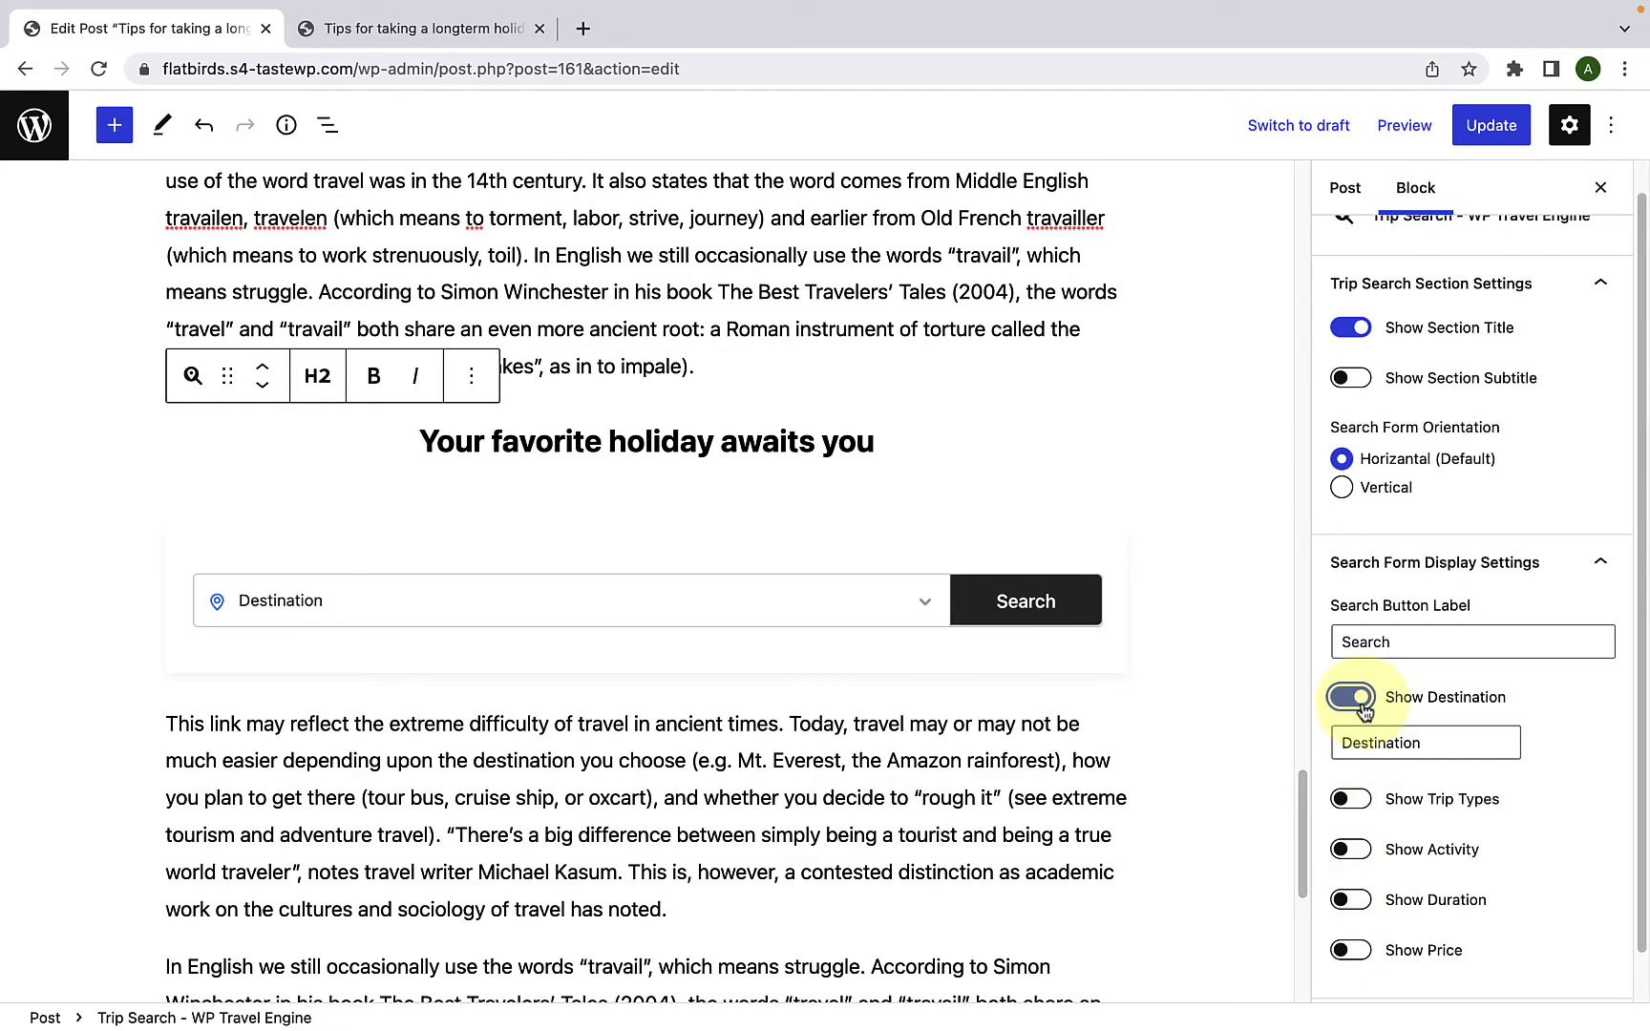
{"action": "left_click", "coordinate": [1351, 849]}
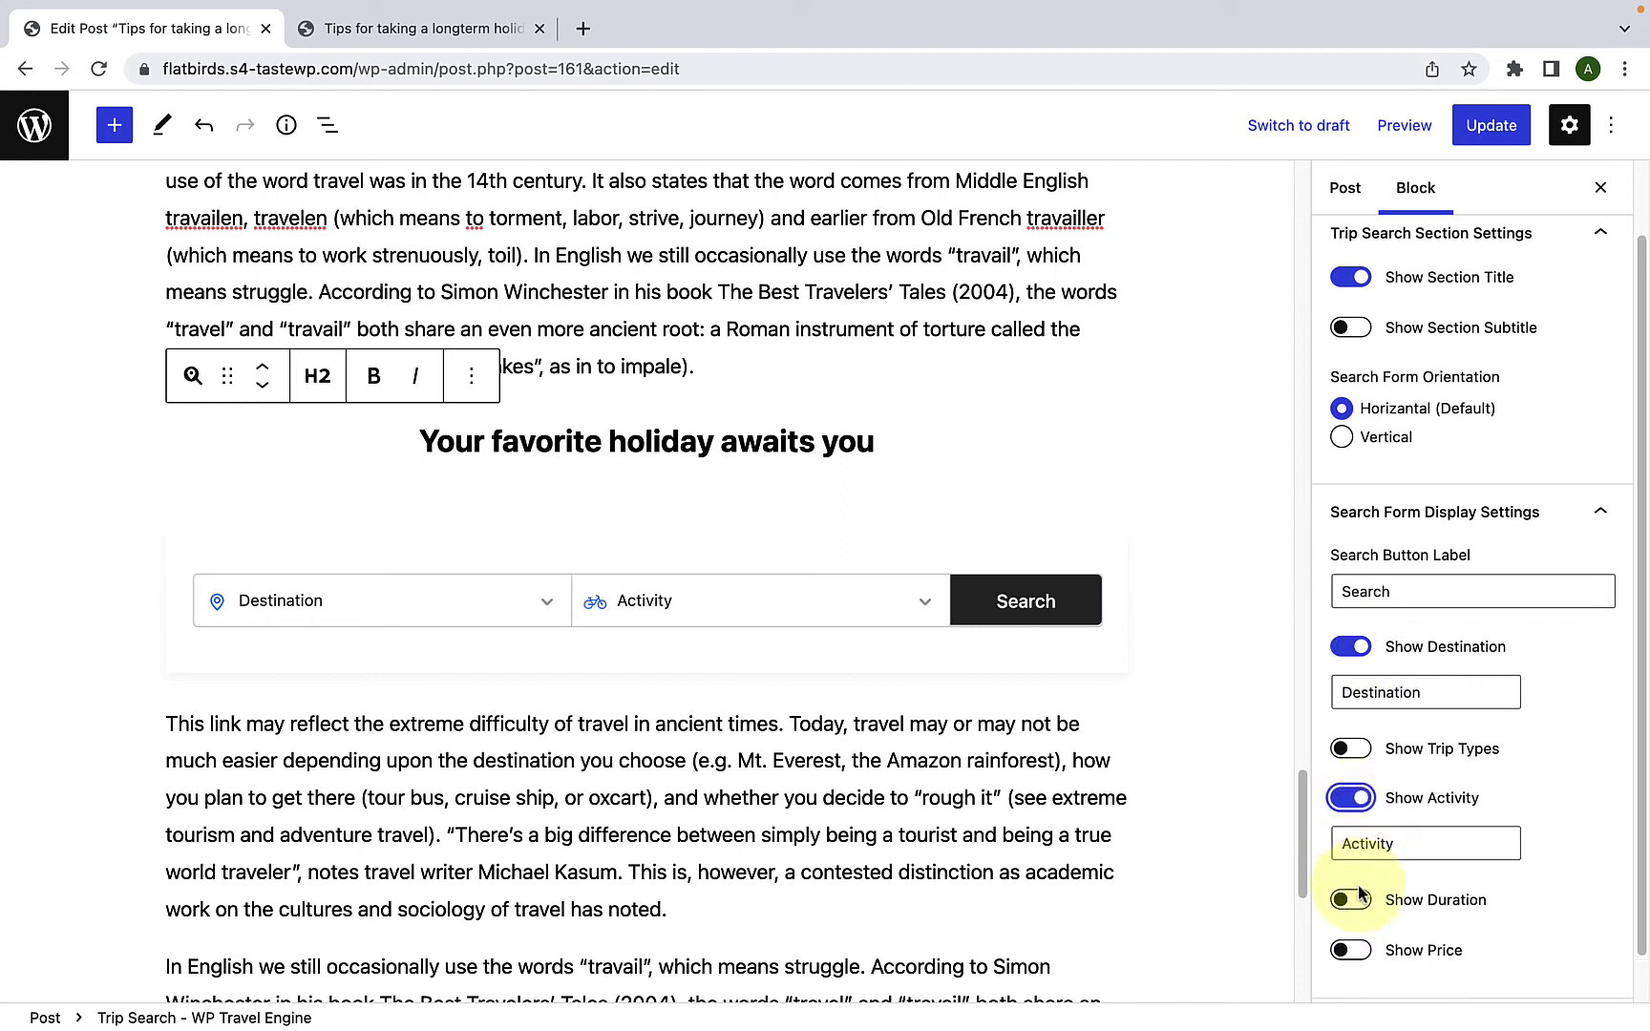
{"action": "left_click", "coordinate": [1351, 849]}
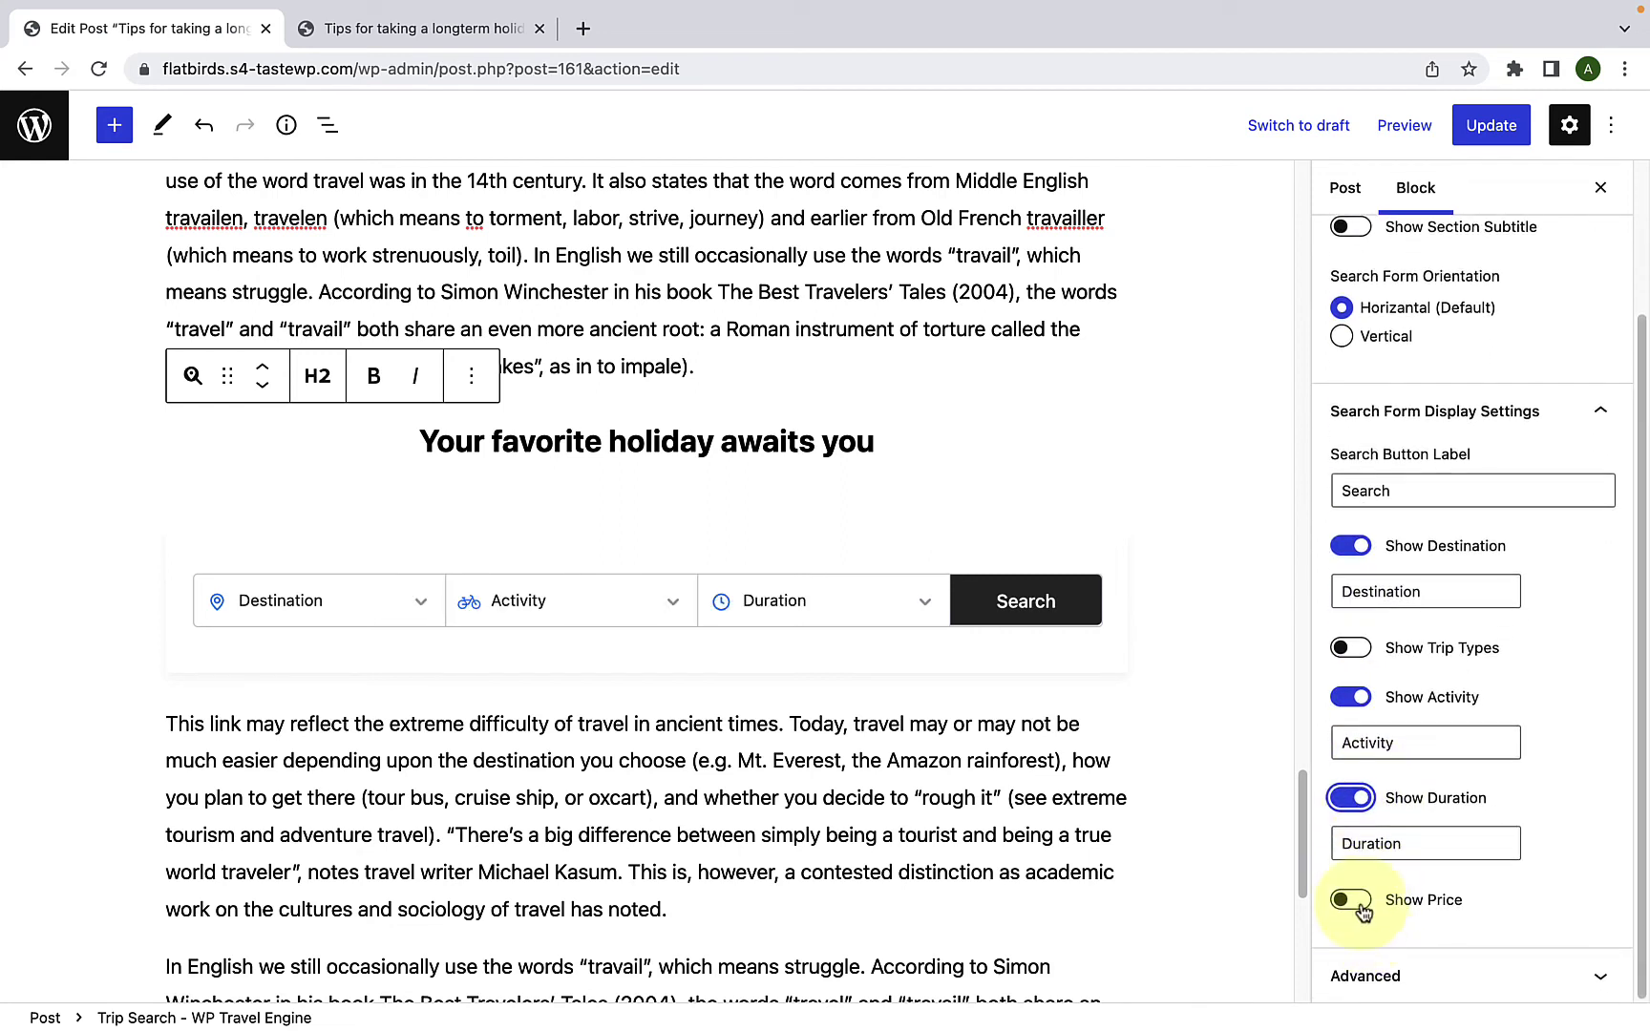
{"action": "left_click", "coordinate": [1359, 903]}
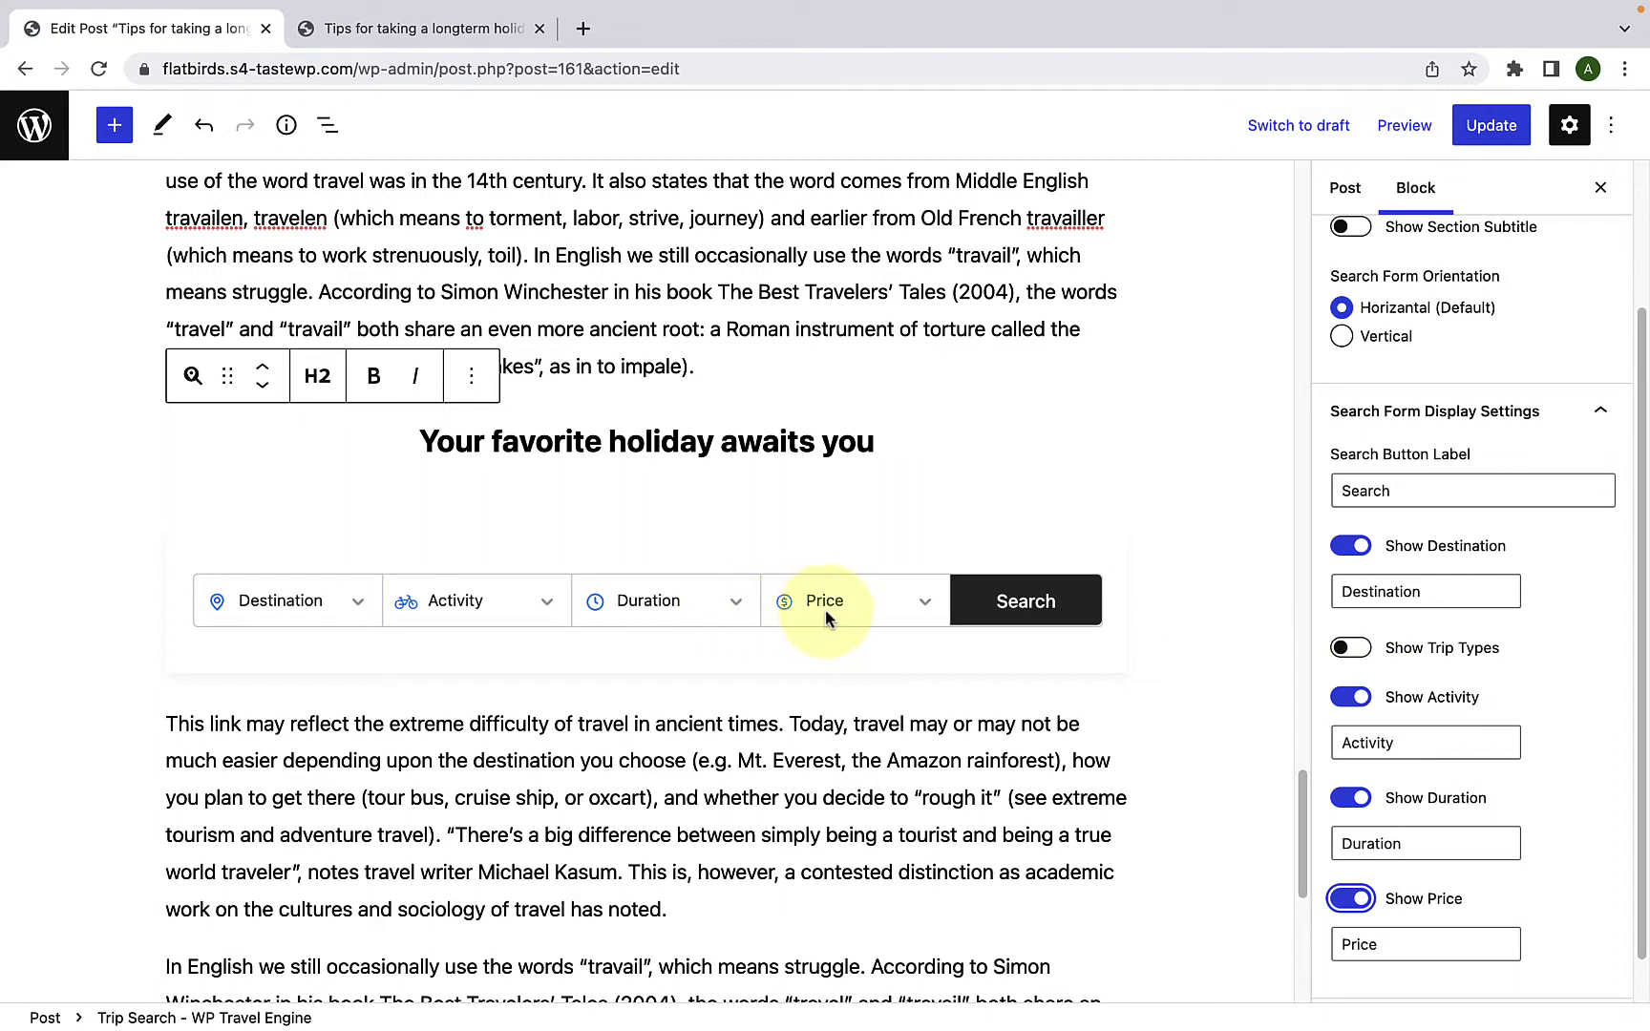
{"action": "left_click_drag", "start_coordinate": [1422, 592], "coordinate": [1337, 592]}
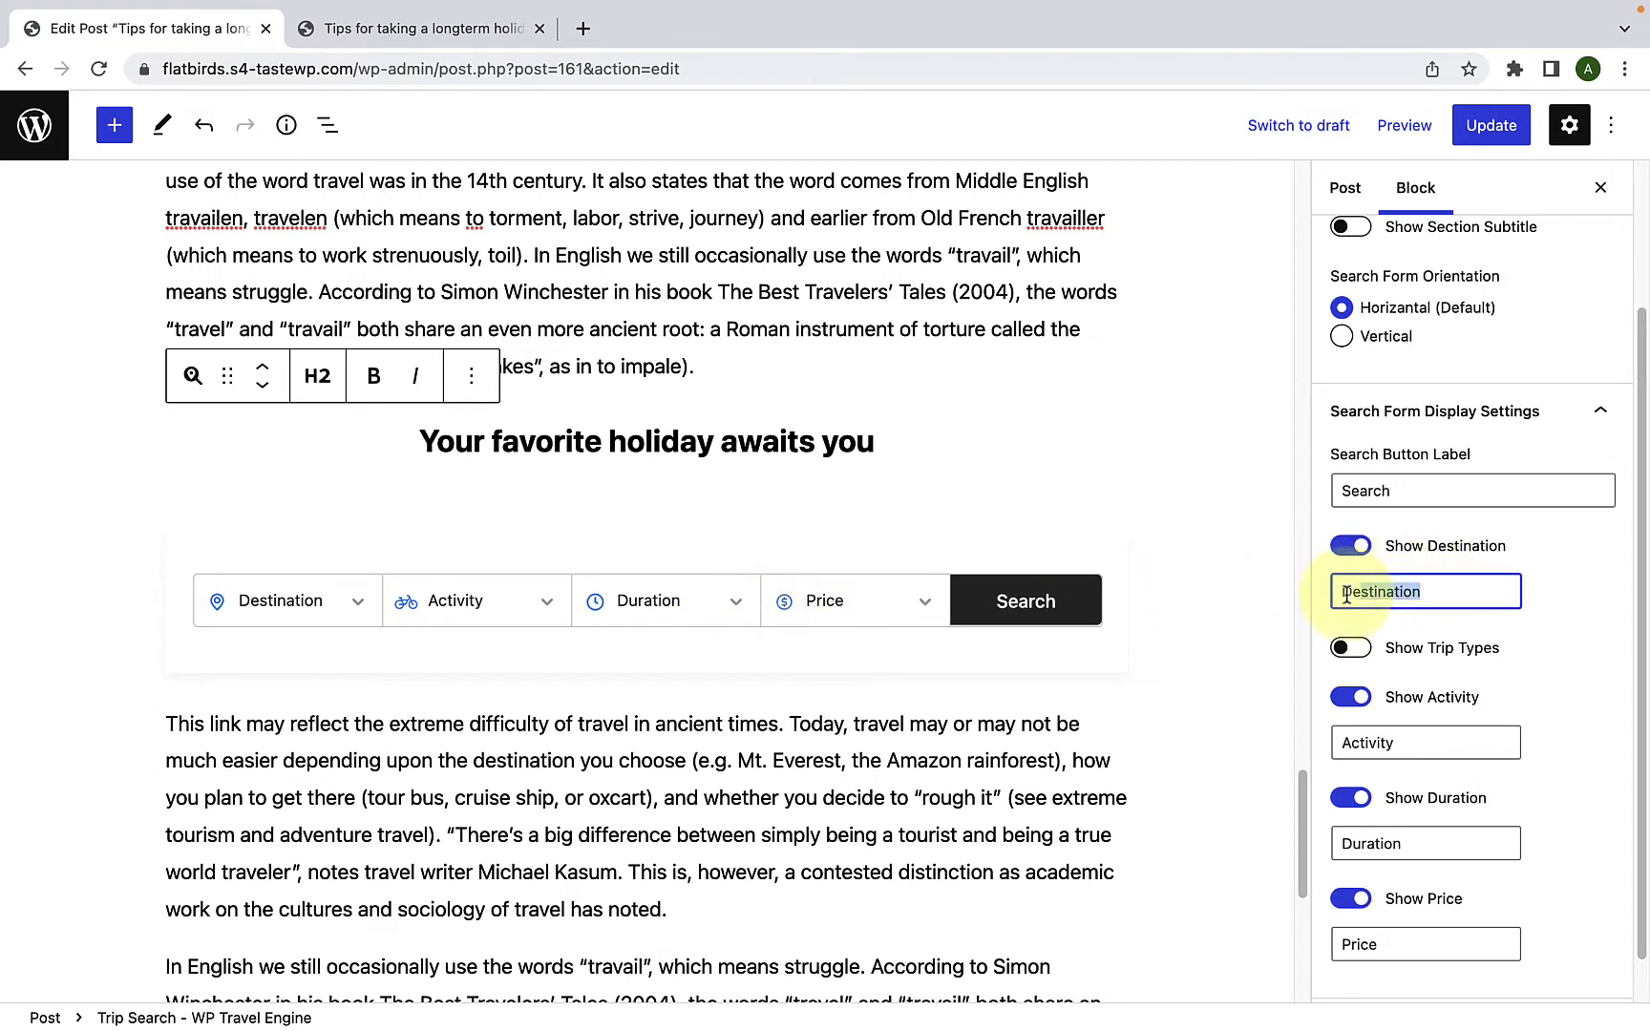
{"action": "left_click", "coordinate": [1463, 595]}
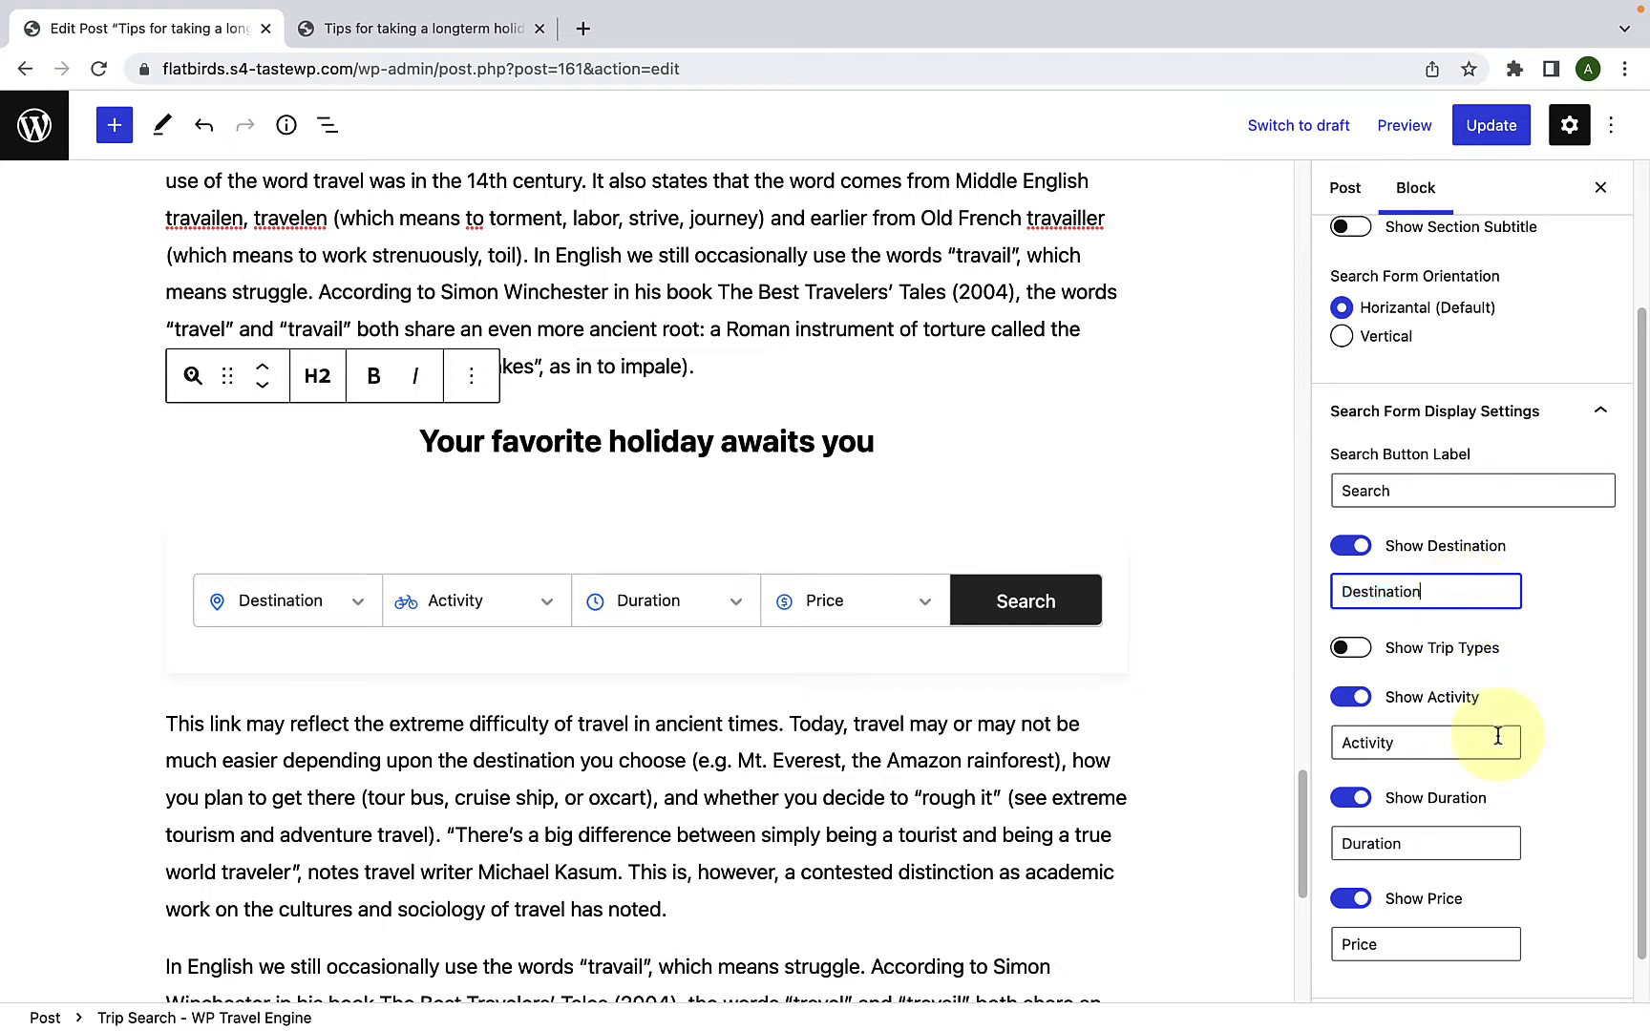
{"action": "scroll", "coordinate": [1503, 764], "scroll_direction": "down", "scroll_amount": 1}
{"action": "scroll", "coordinate": [1503, 785], "scroll_direction": "up", "scroll_amount": 2}
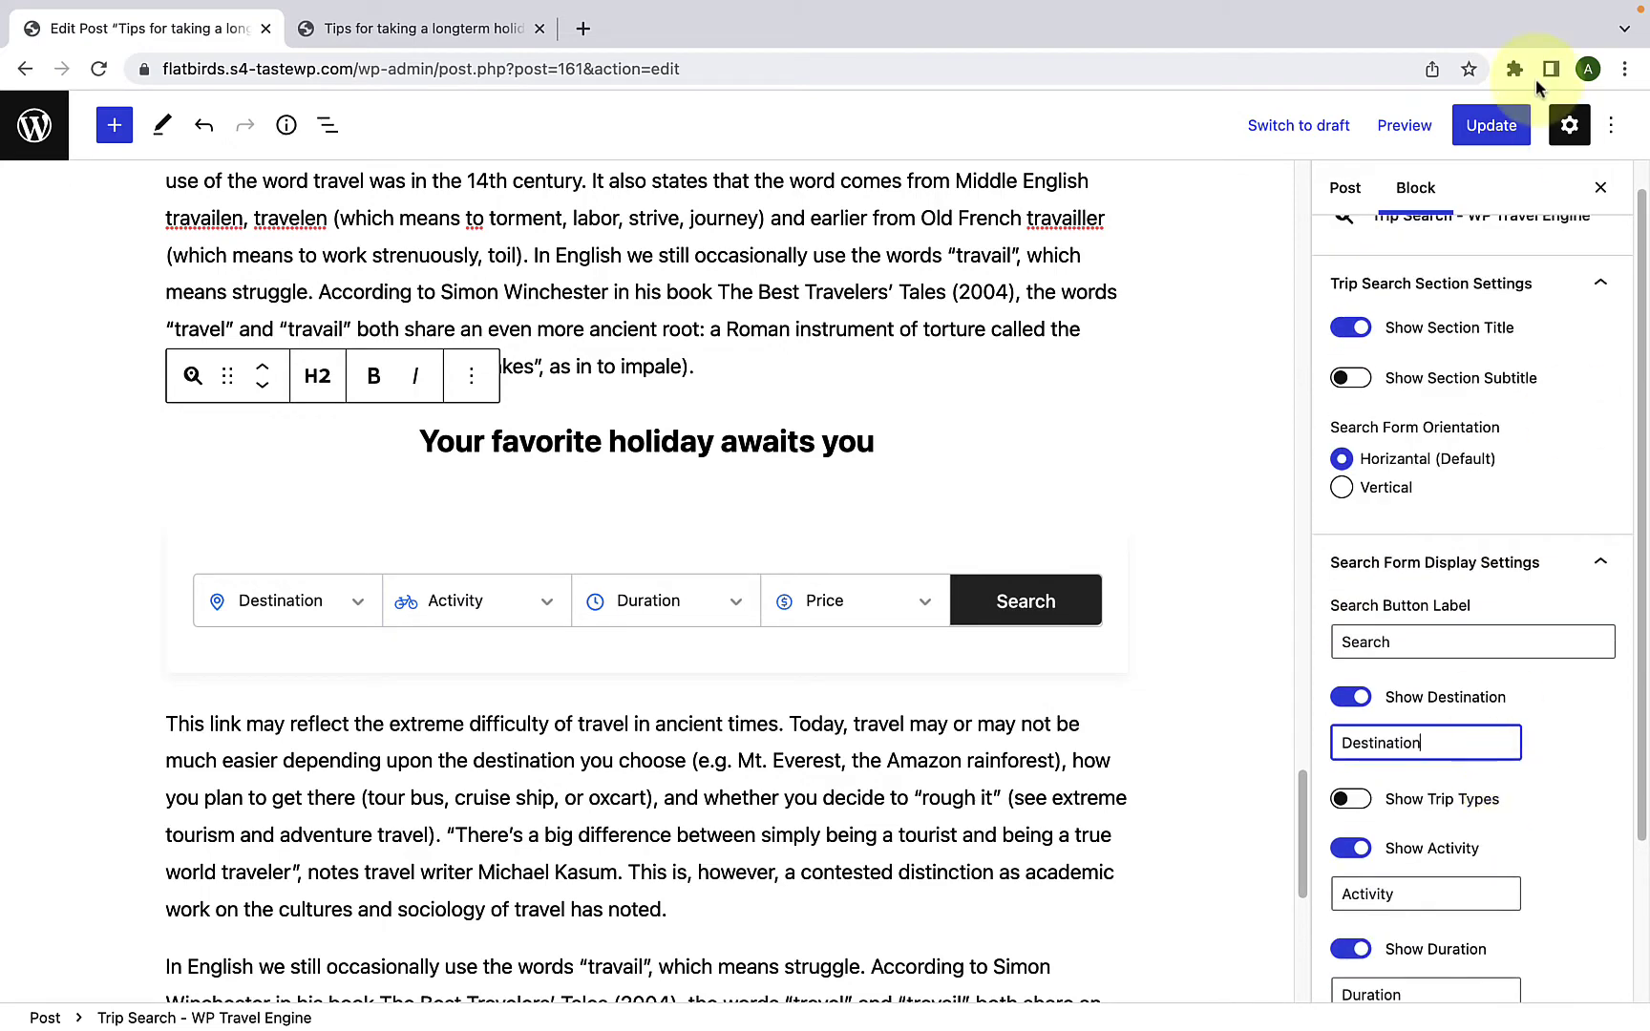
Step: Update the post and reload its published page in the other browser tab to review the Trip Search form
{"action": "left_click", "coordinate": [1495, 130]}
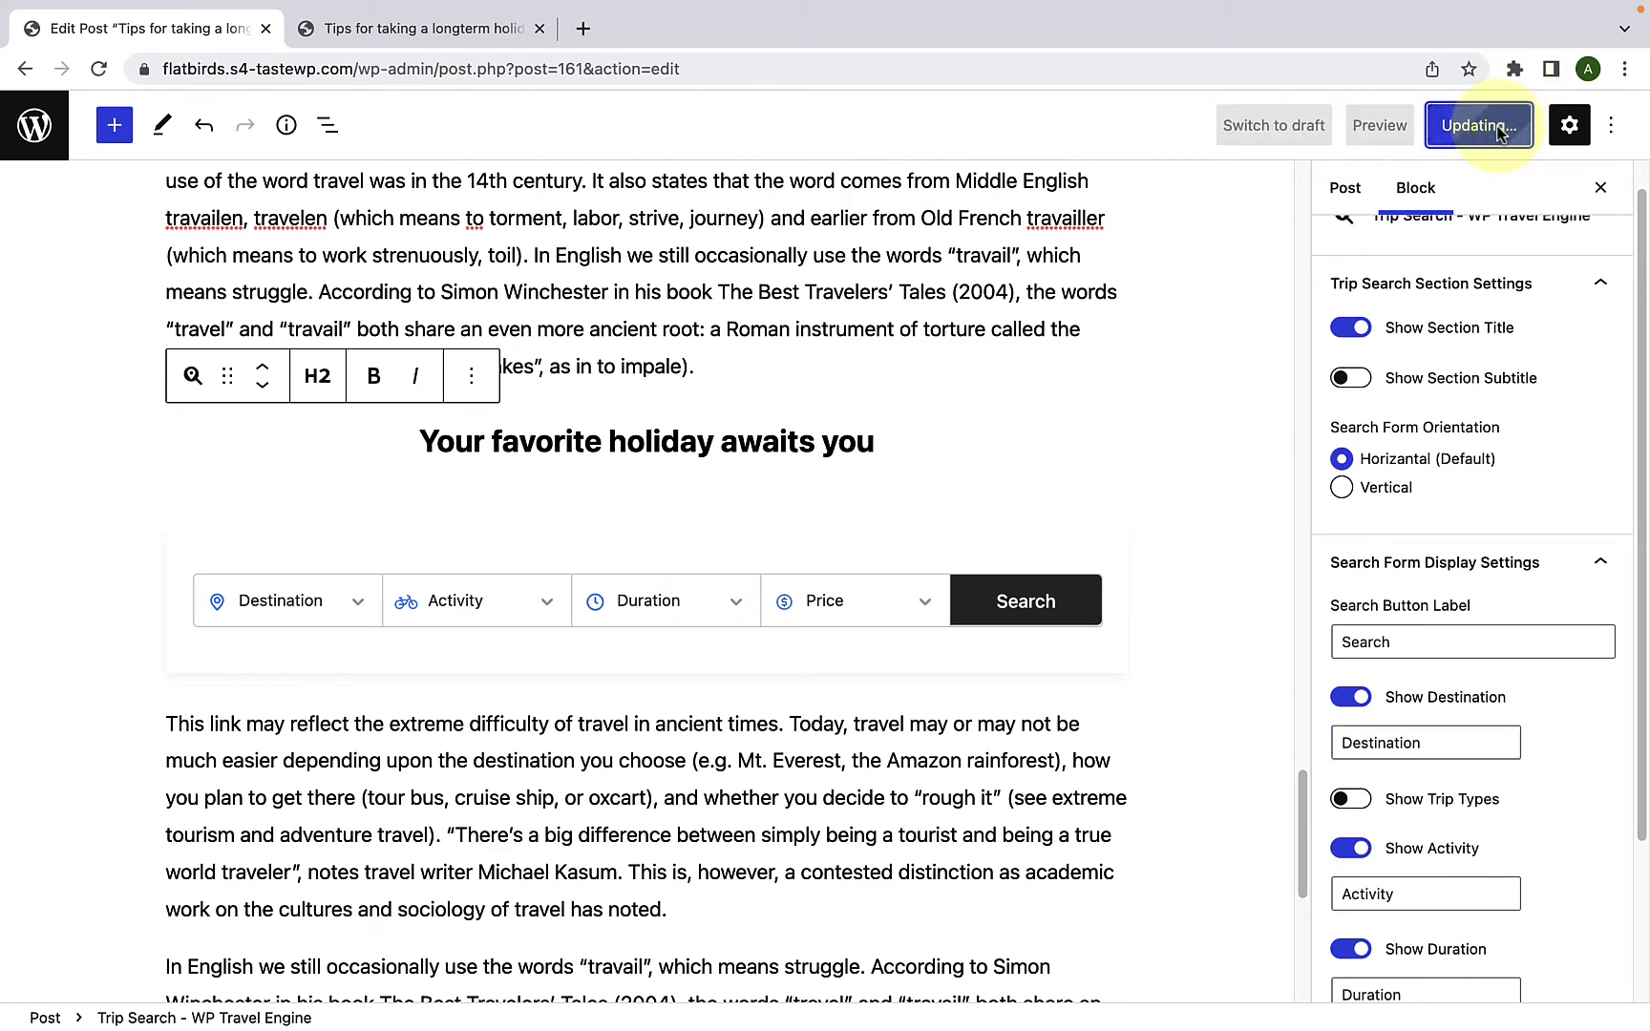
{"action": "left_click", "coordinate": [436, 39]}
{"action": "scroll", "coordinate": [690, 675], "scroll_direction": "down", "scroll_amount": 15}
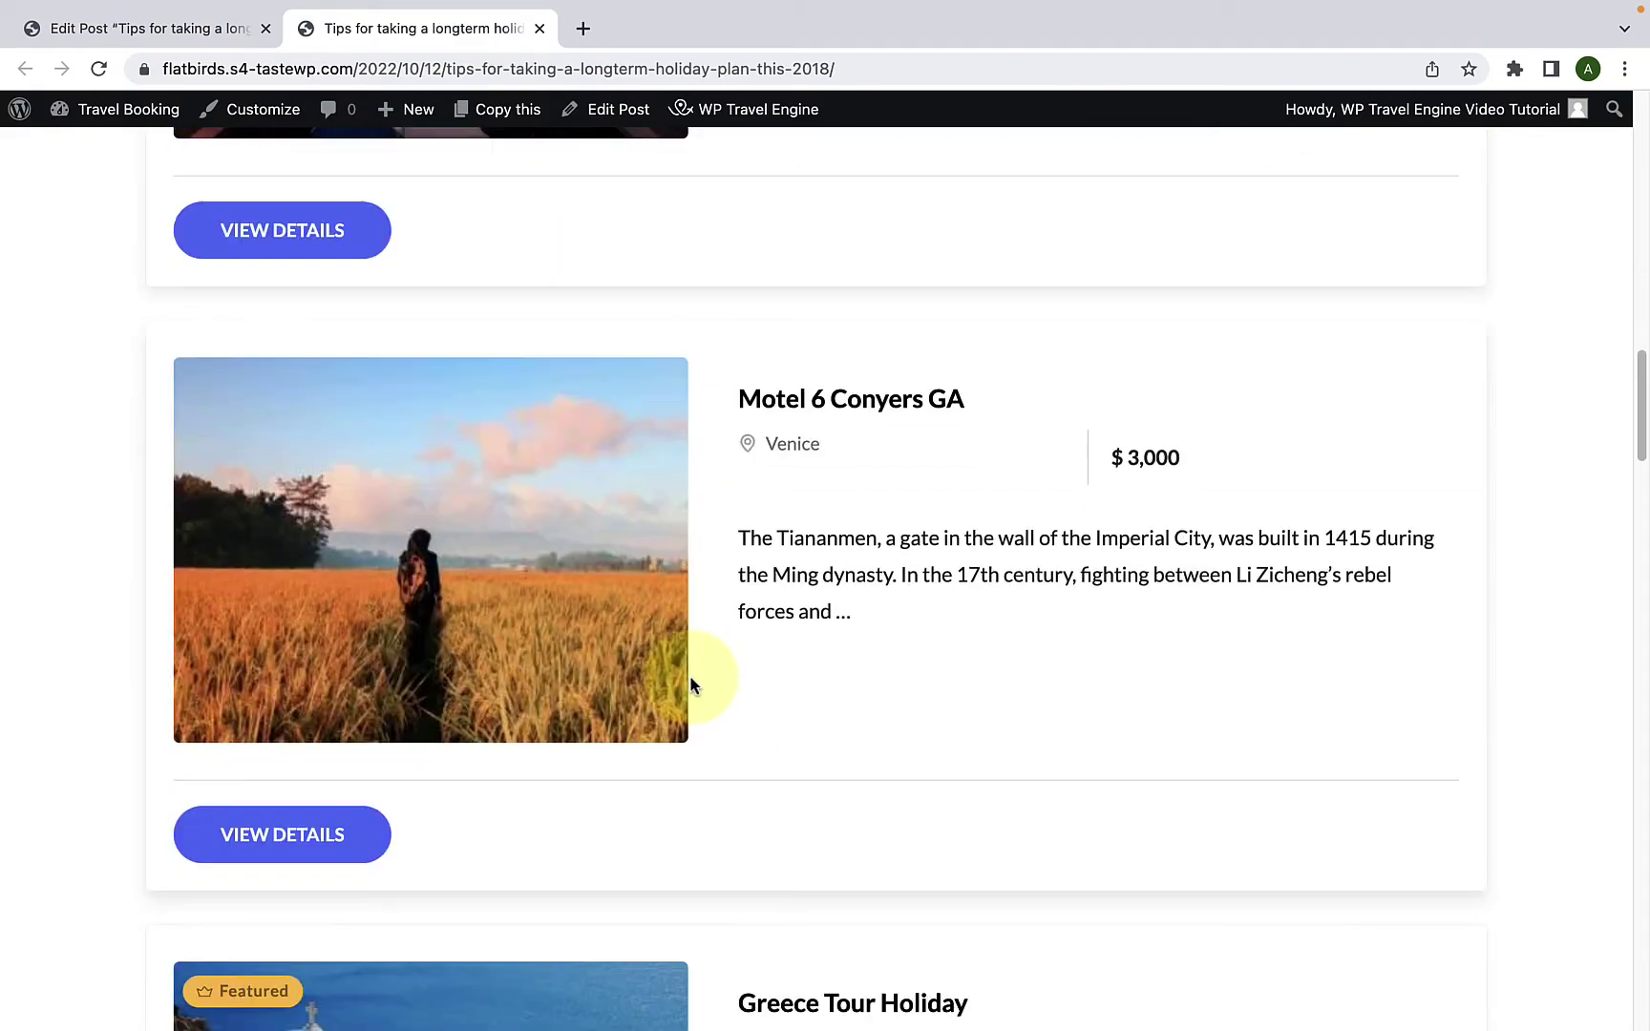
{"action": "scroll", "coordinate": [693, 678], "scroll_direction": "down", "scroll_amount": 20}
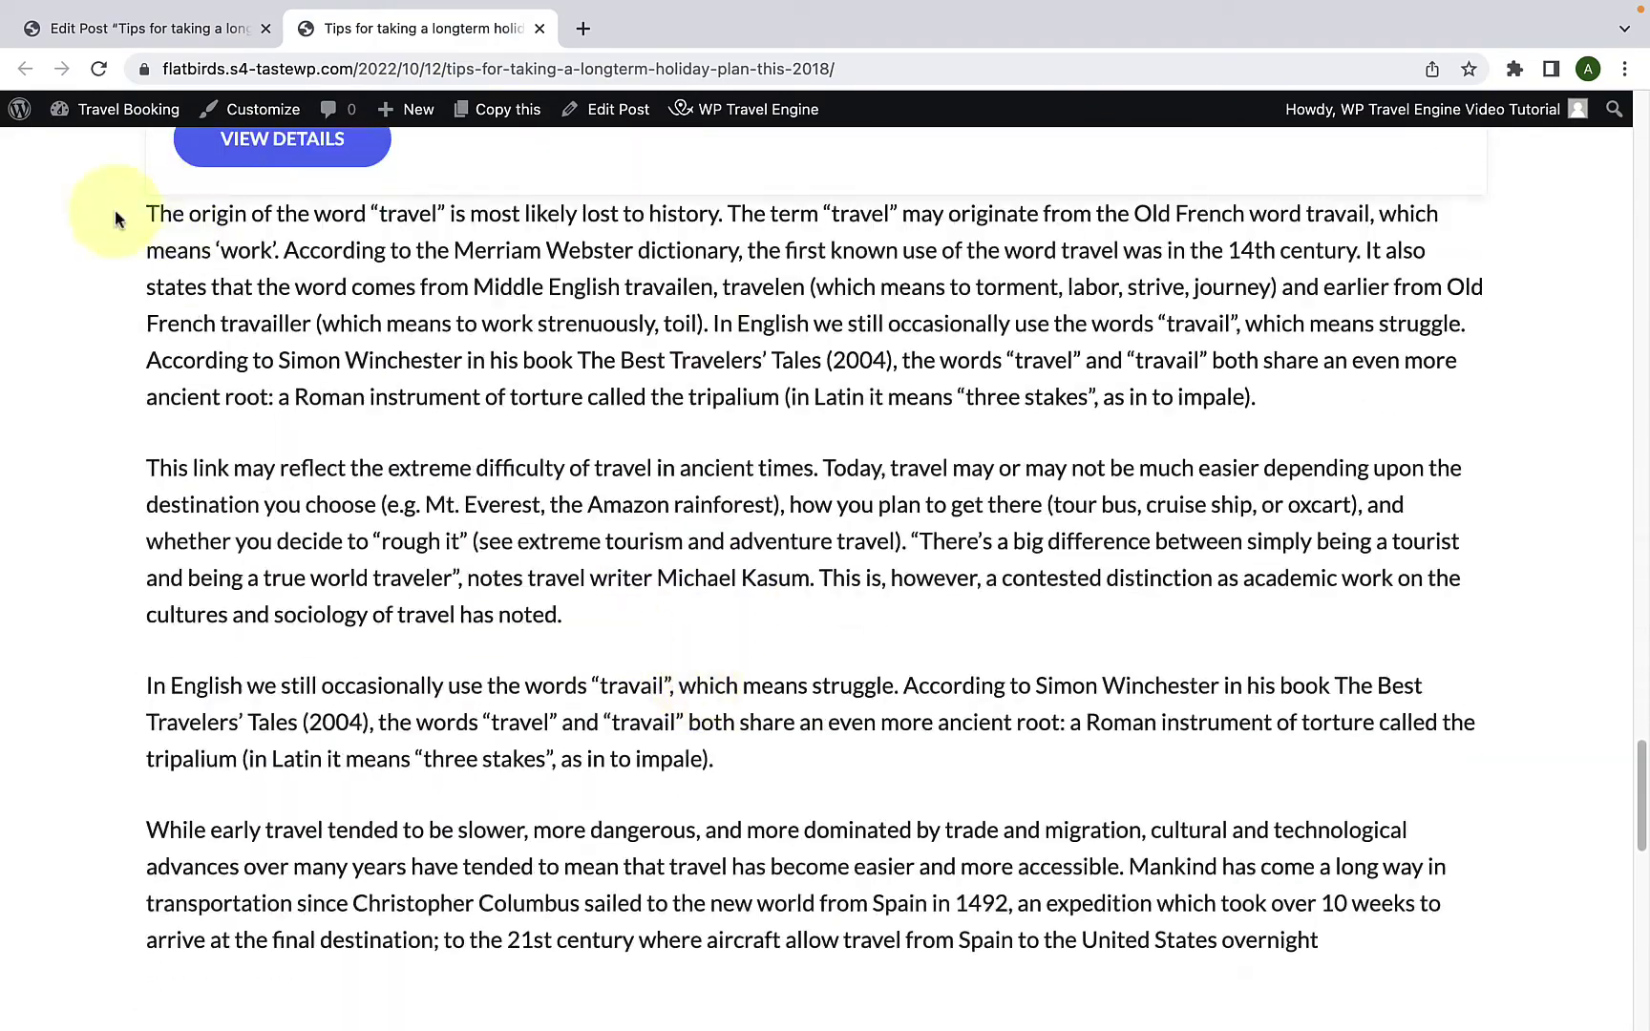
{"action": "left_click", "coordinate": [98, 68]}
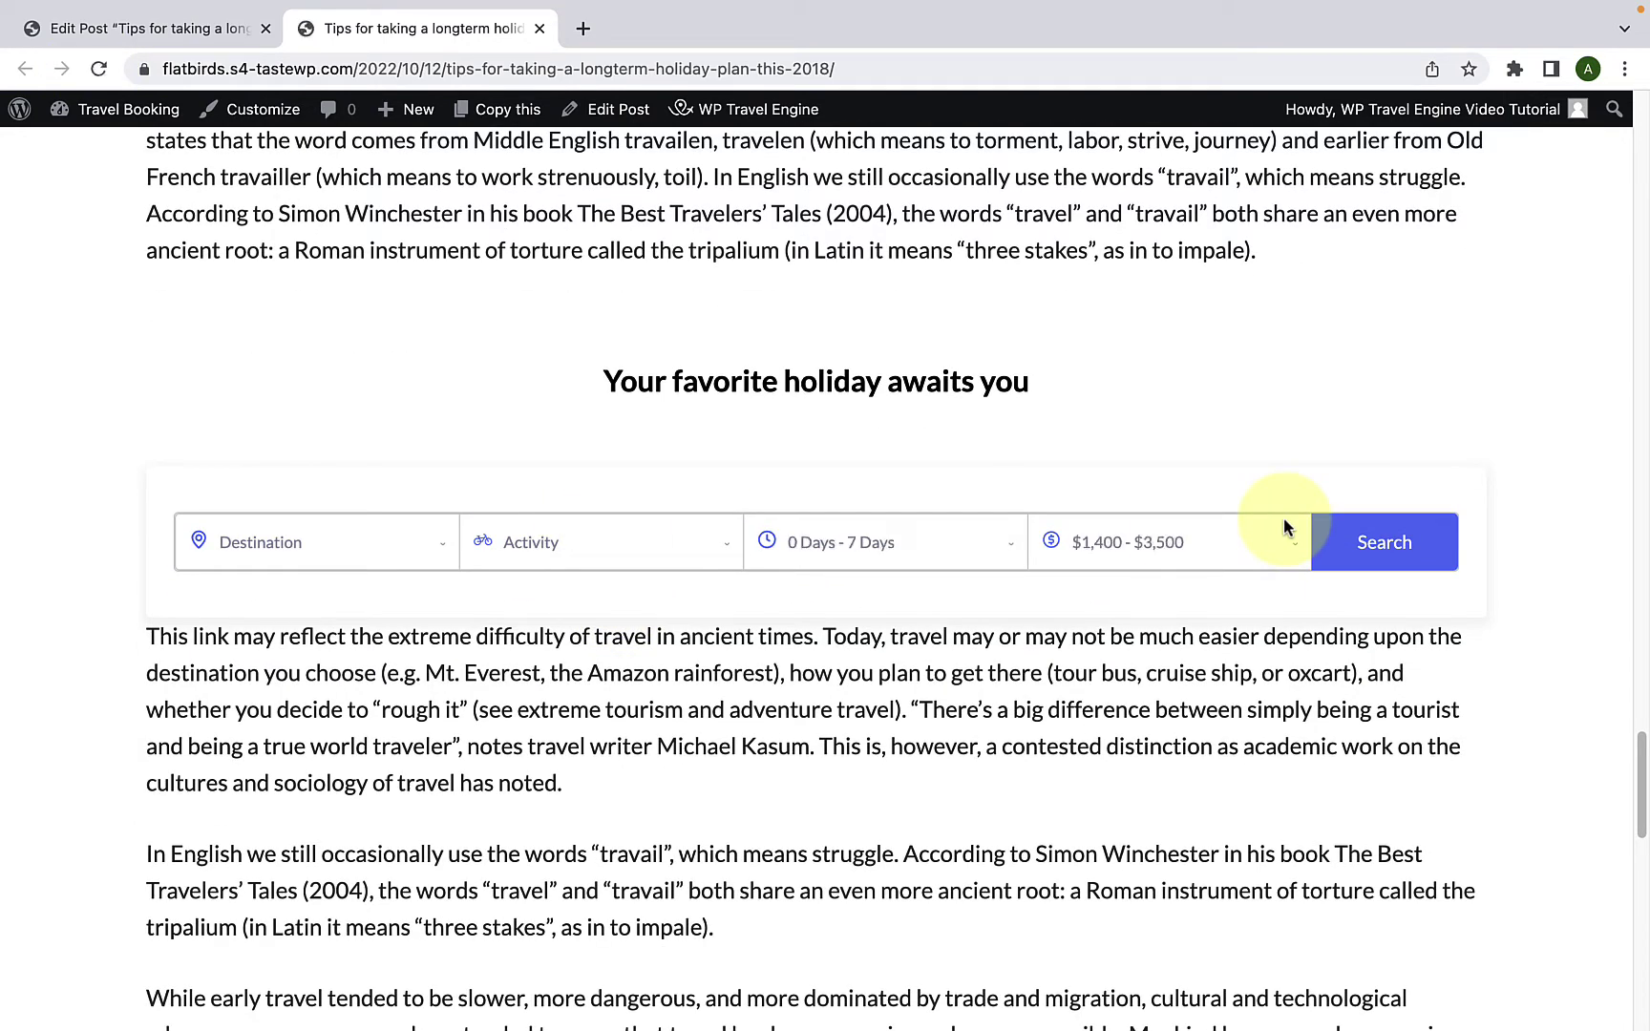
Step: Back in the post editor, insert a Destinations - WP Travel Engine block below the paragraph on the difficulty of ancient travel and review its cards
{"action": "left_click", "coordinate": [148, 28]}
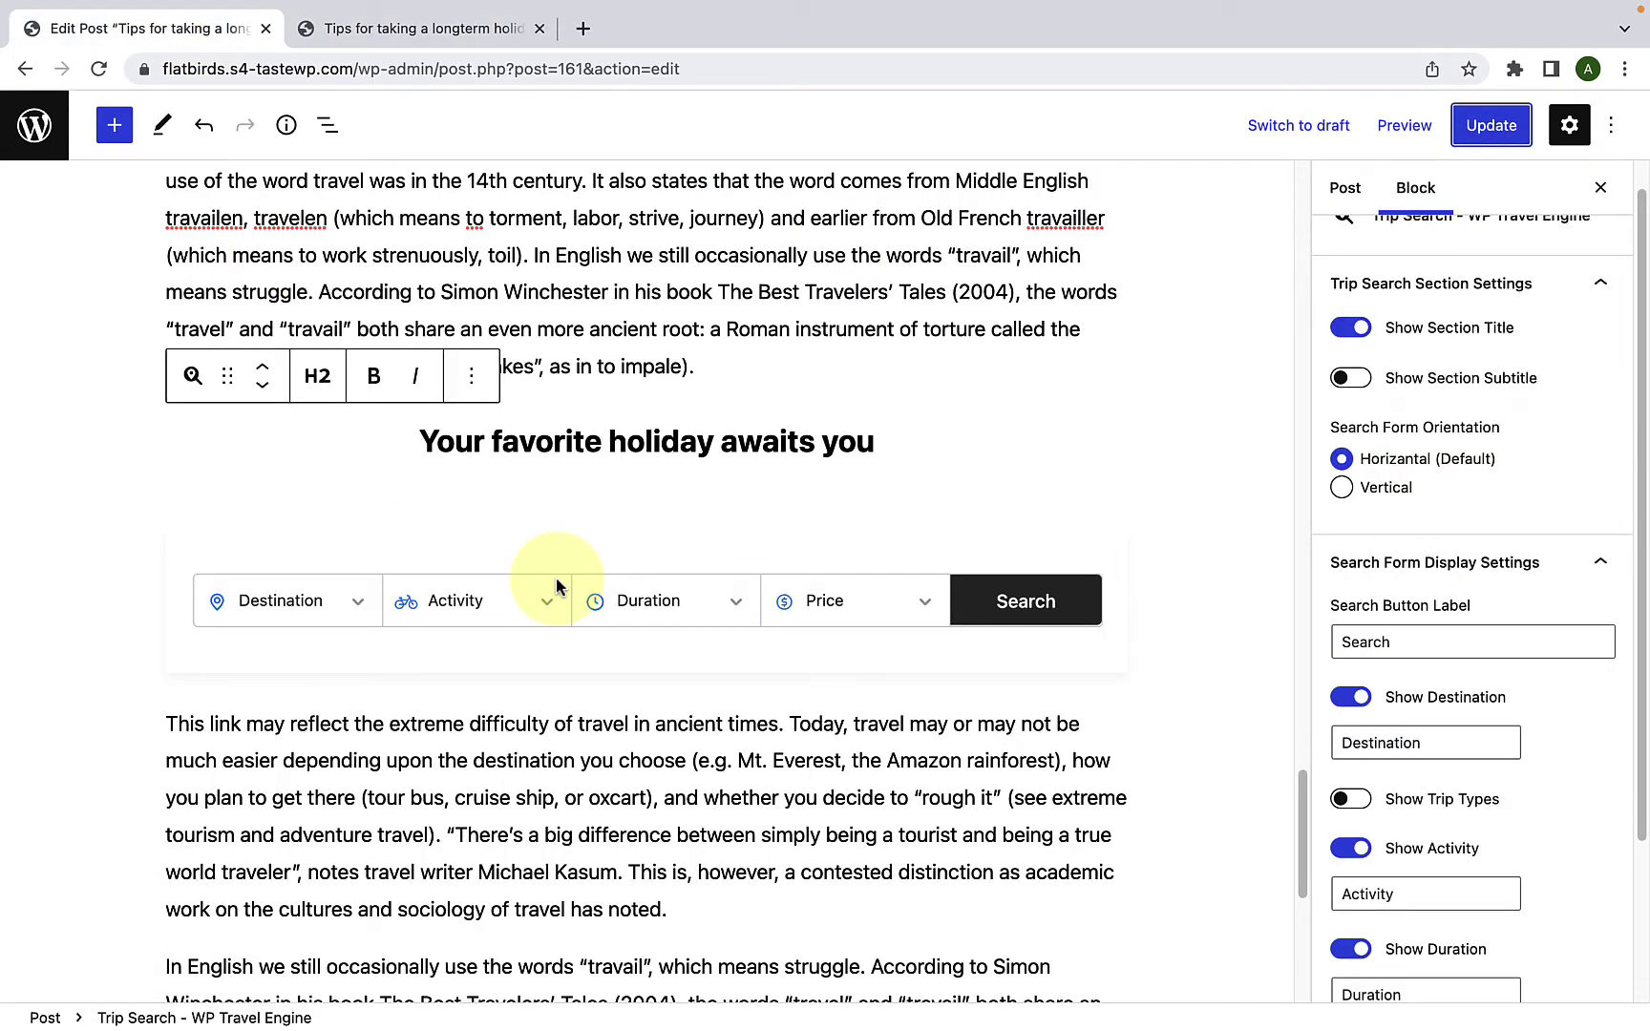
{"action": "scroll", "coordinate": [545, 729], "scroll_direction": "down", "scroll_amount": 5}
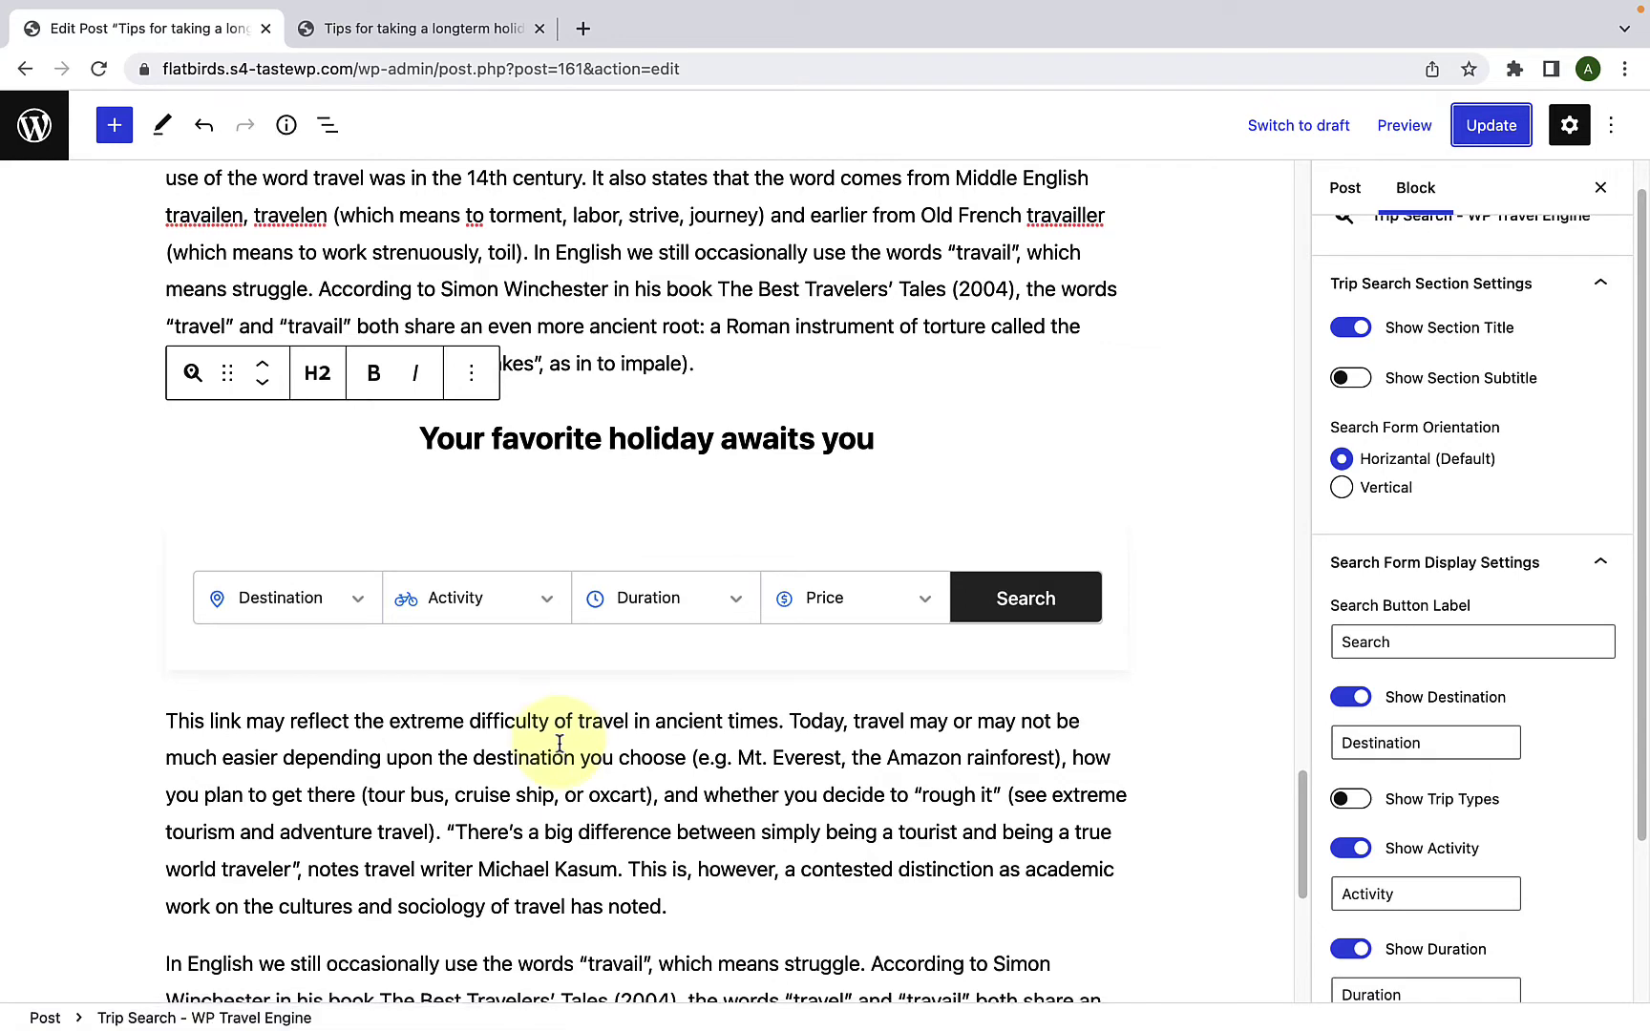
{"action": "left_click", "coordinate": [680, 460]}
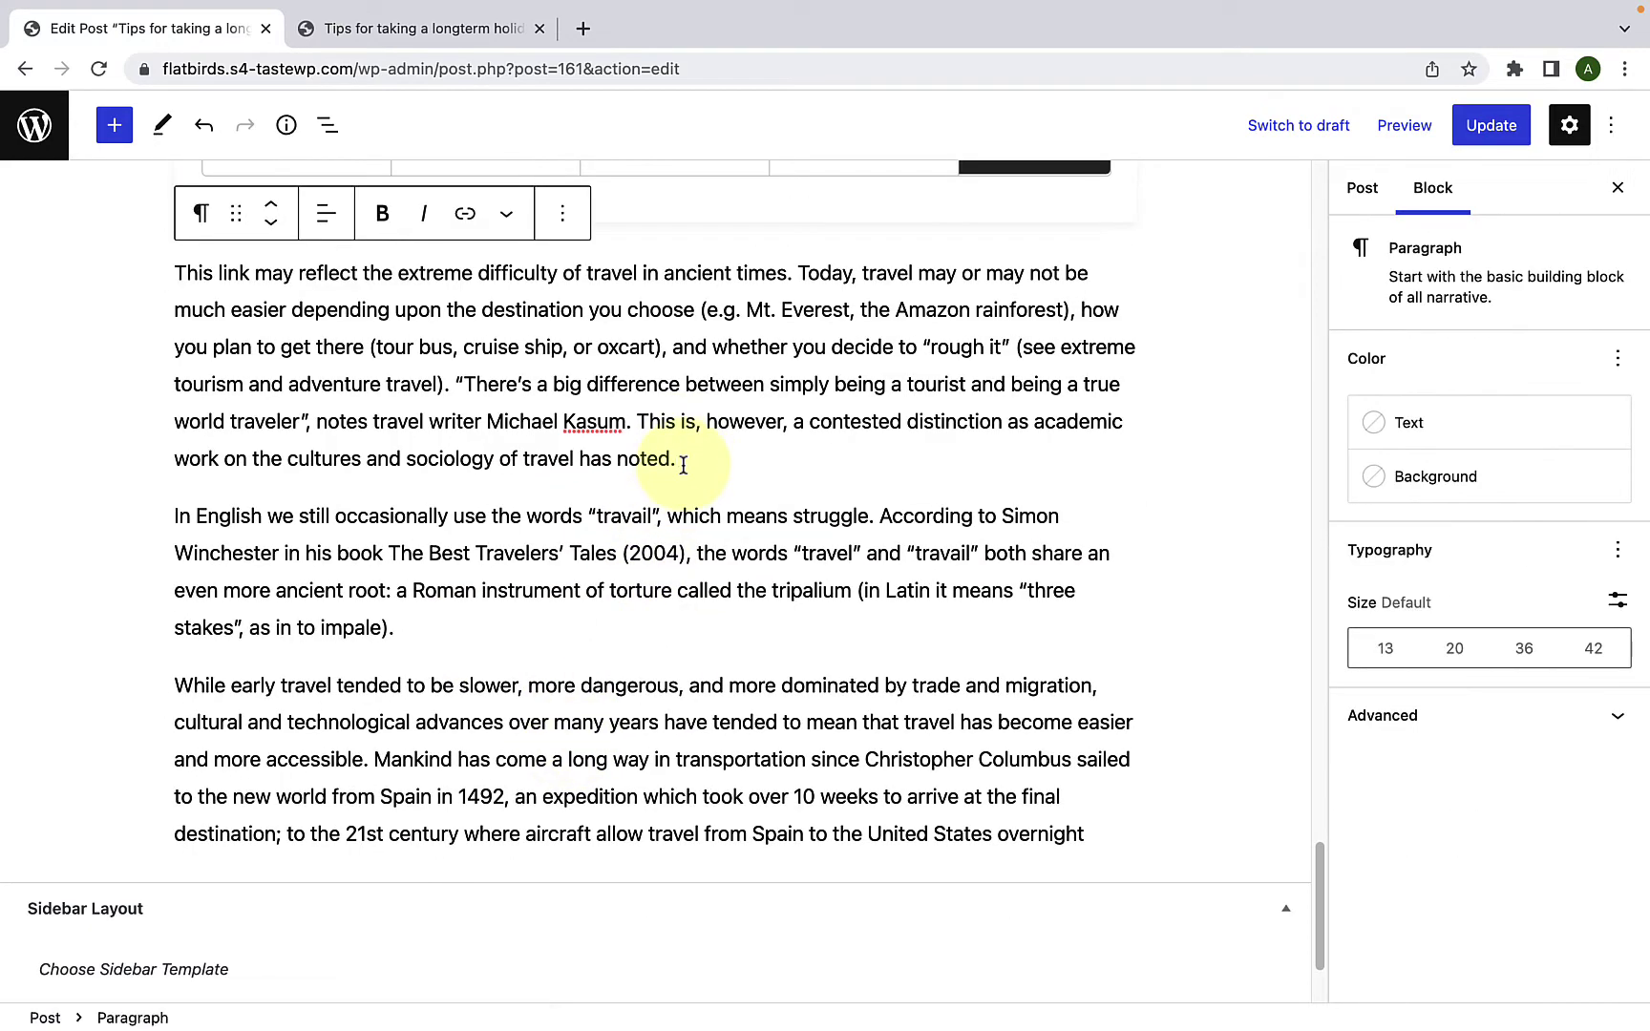
{"action": "key", "text": "Return"}
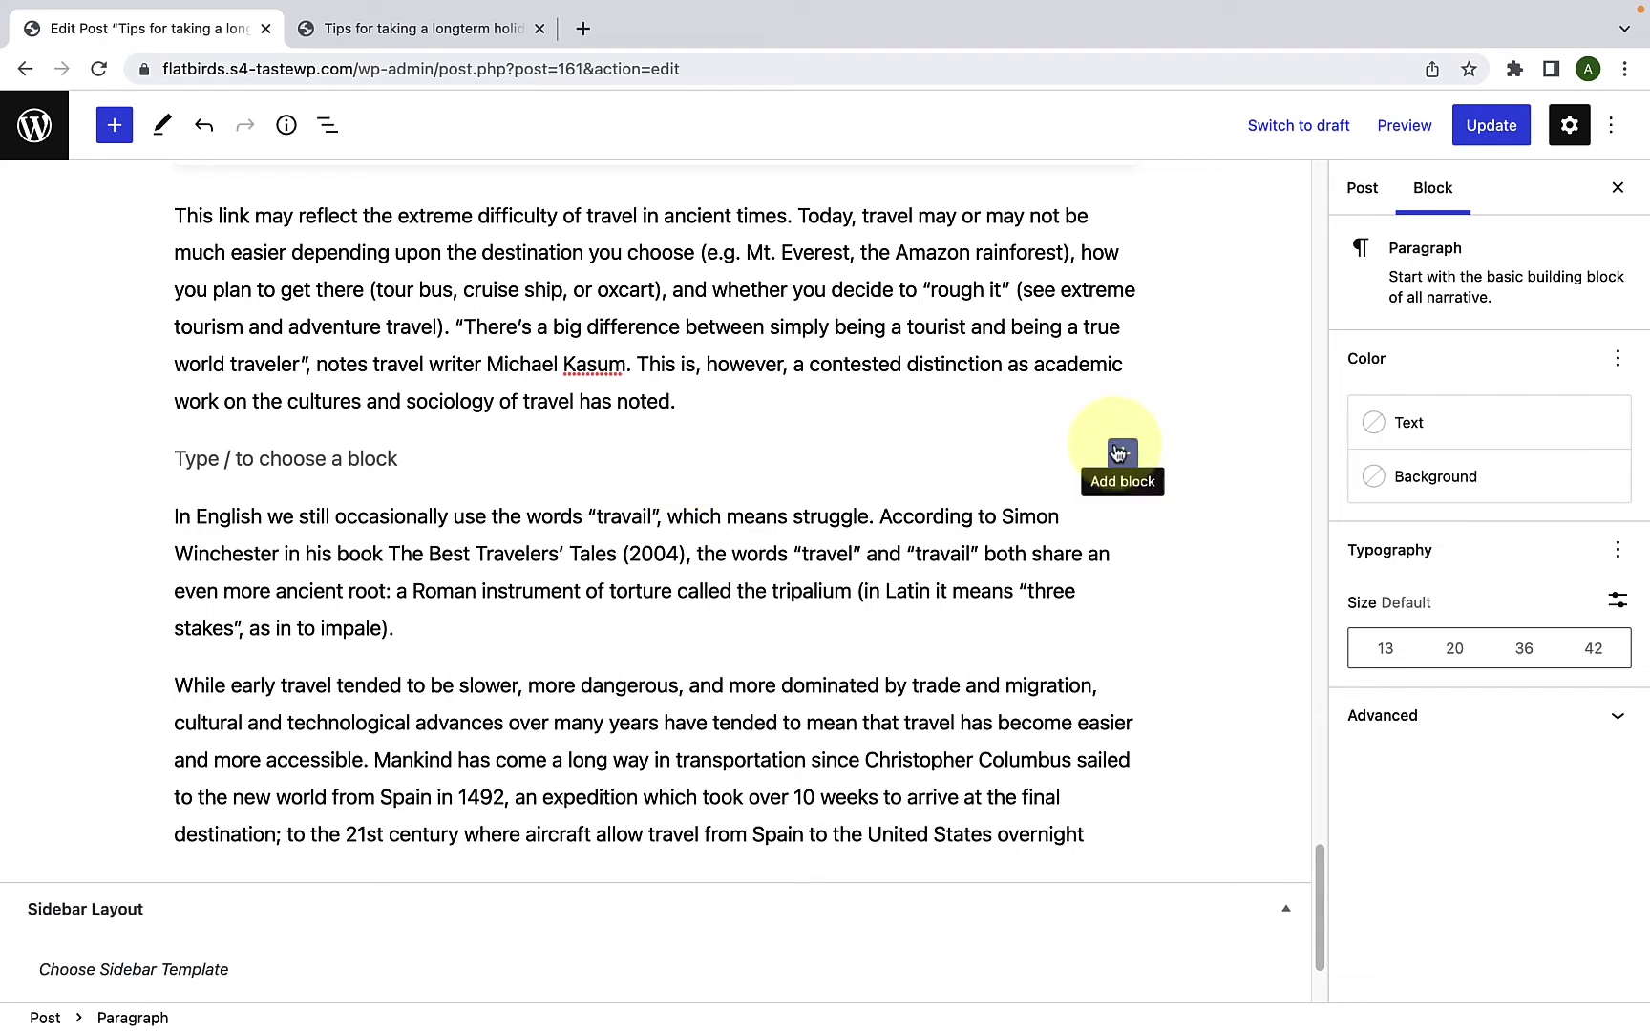
{"action": "left_click", "coordinate": [1121, 453]}
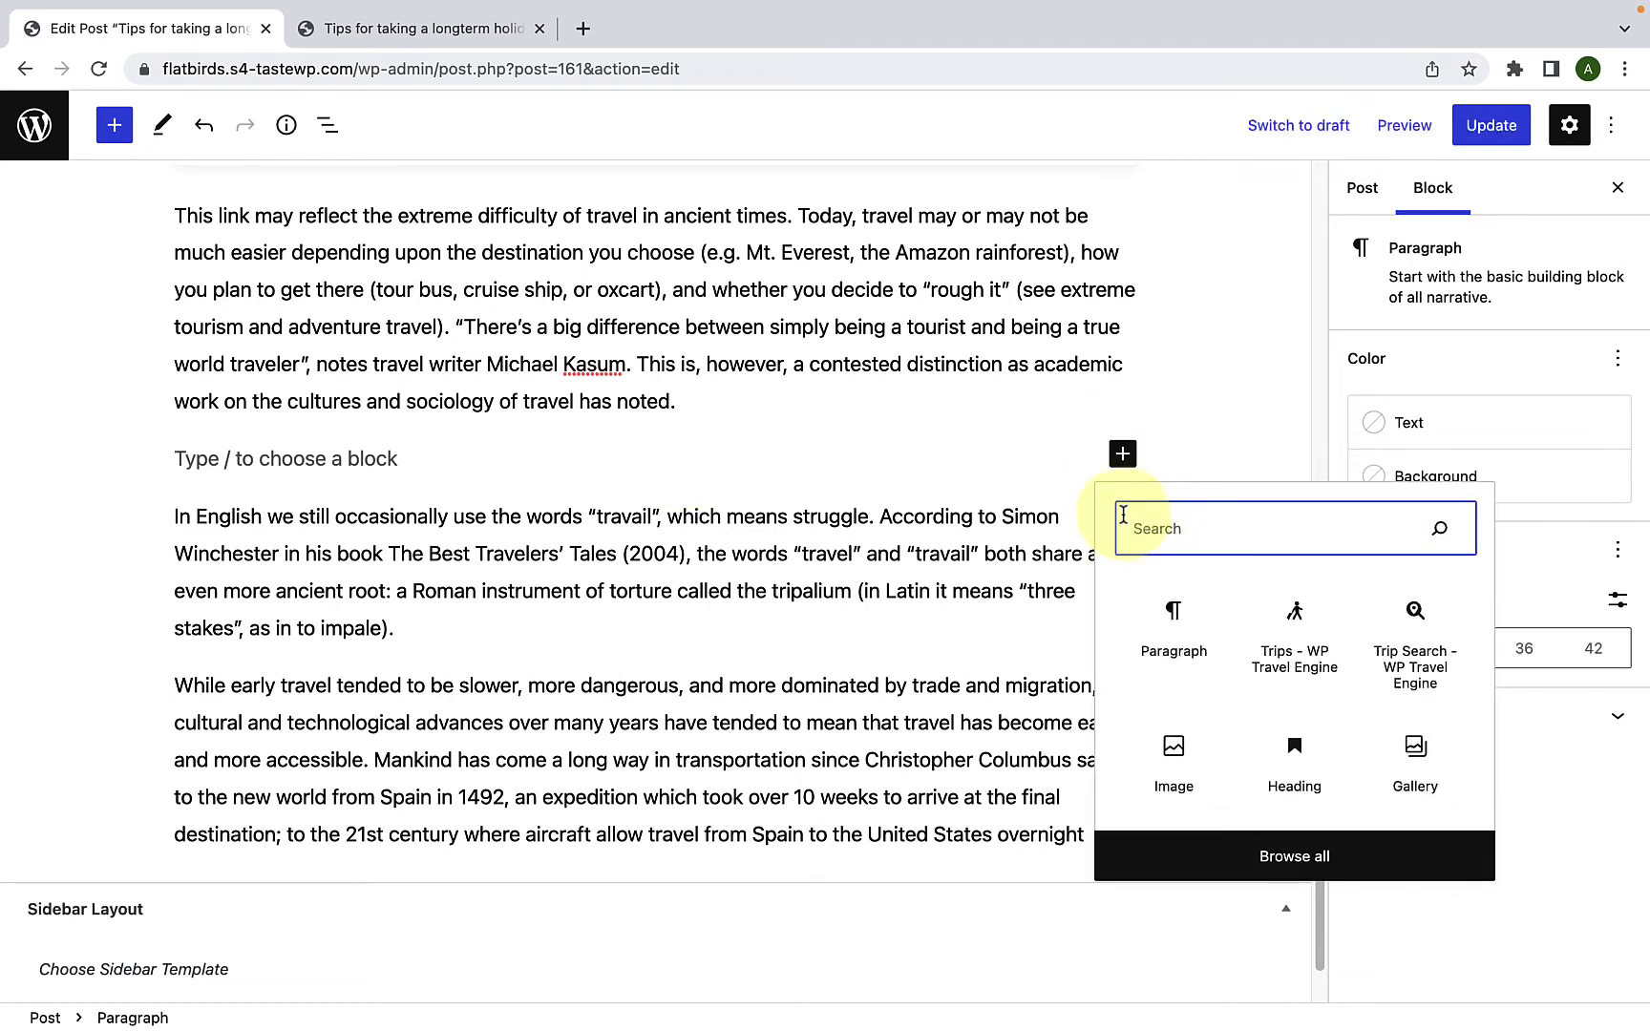
{"action": "type", "text": "wp"}
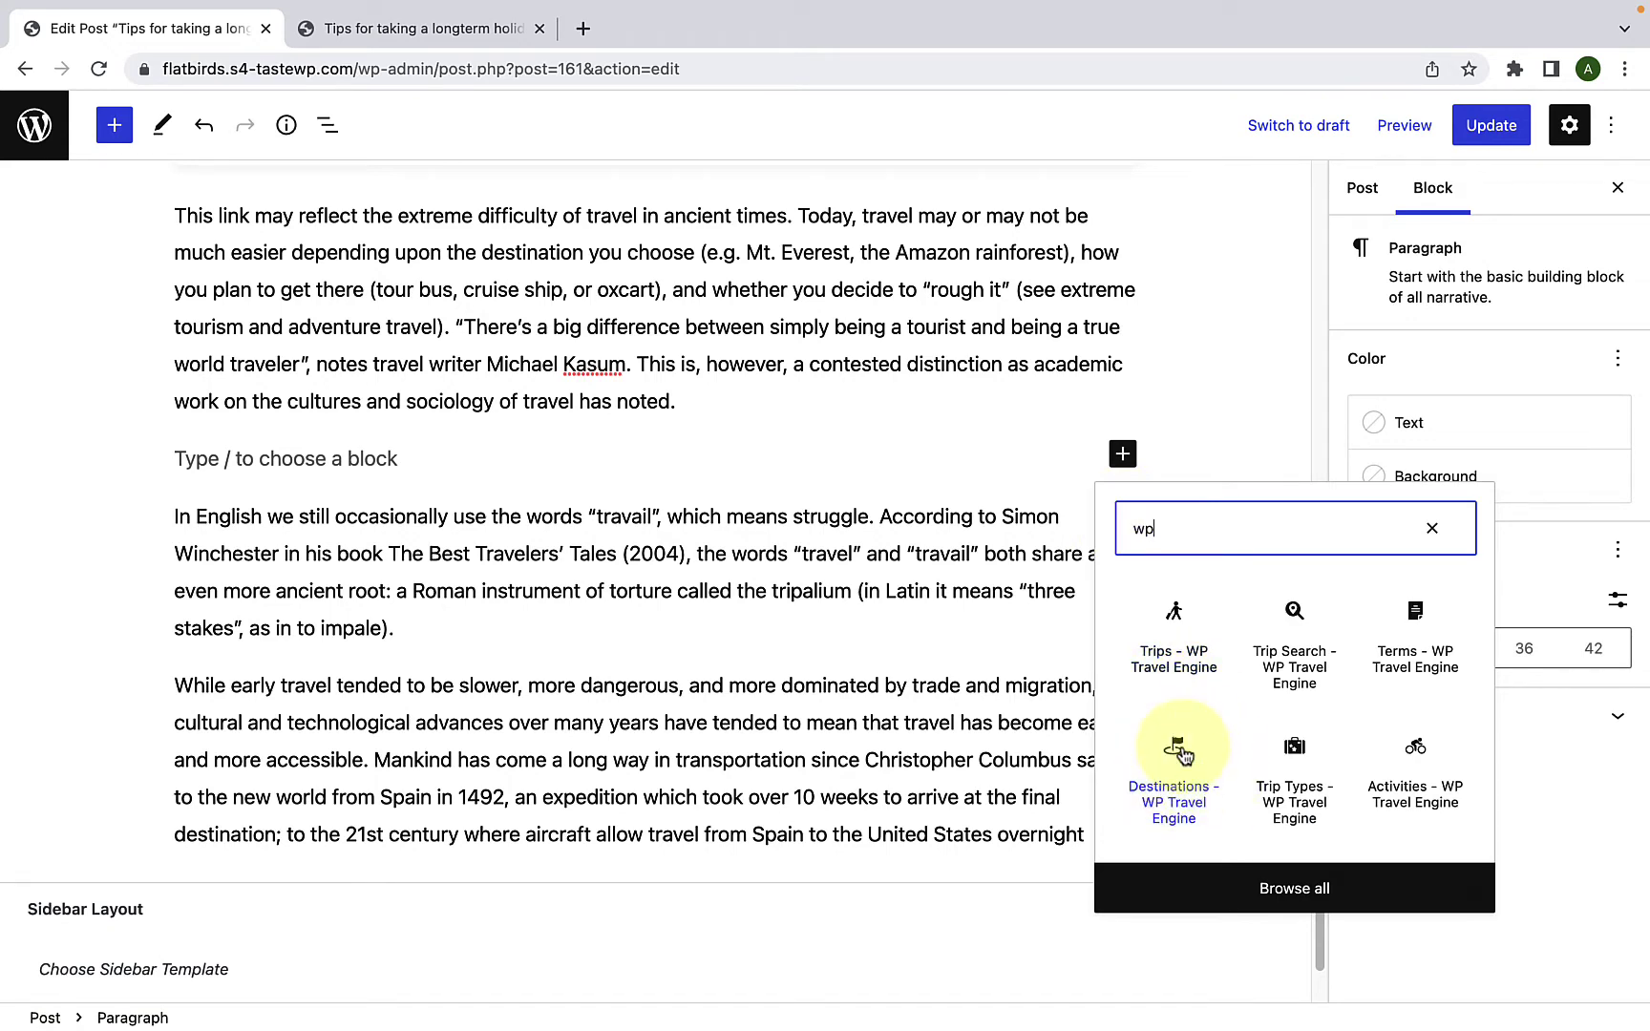
{"action": "left_click", "coordinate": [1180, 767]}
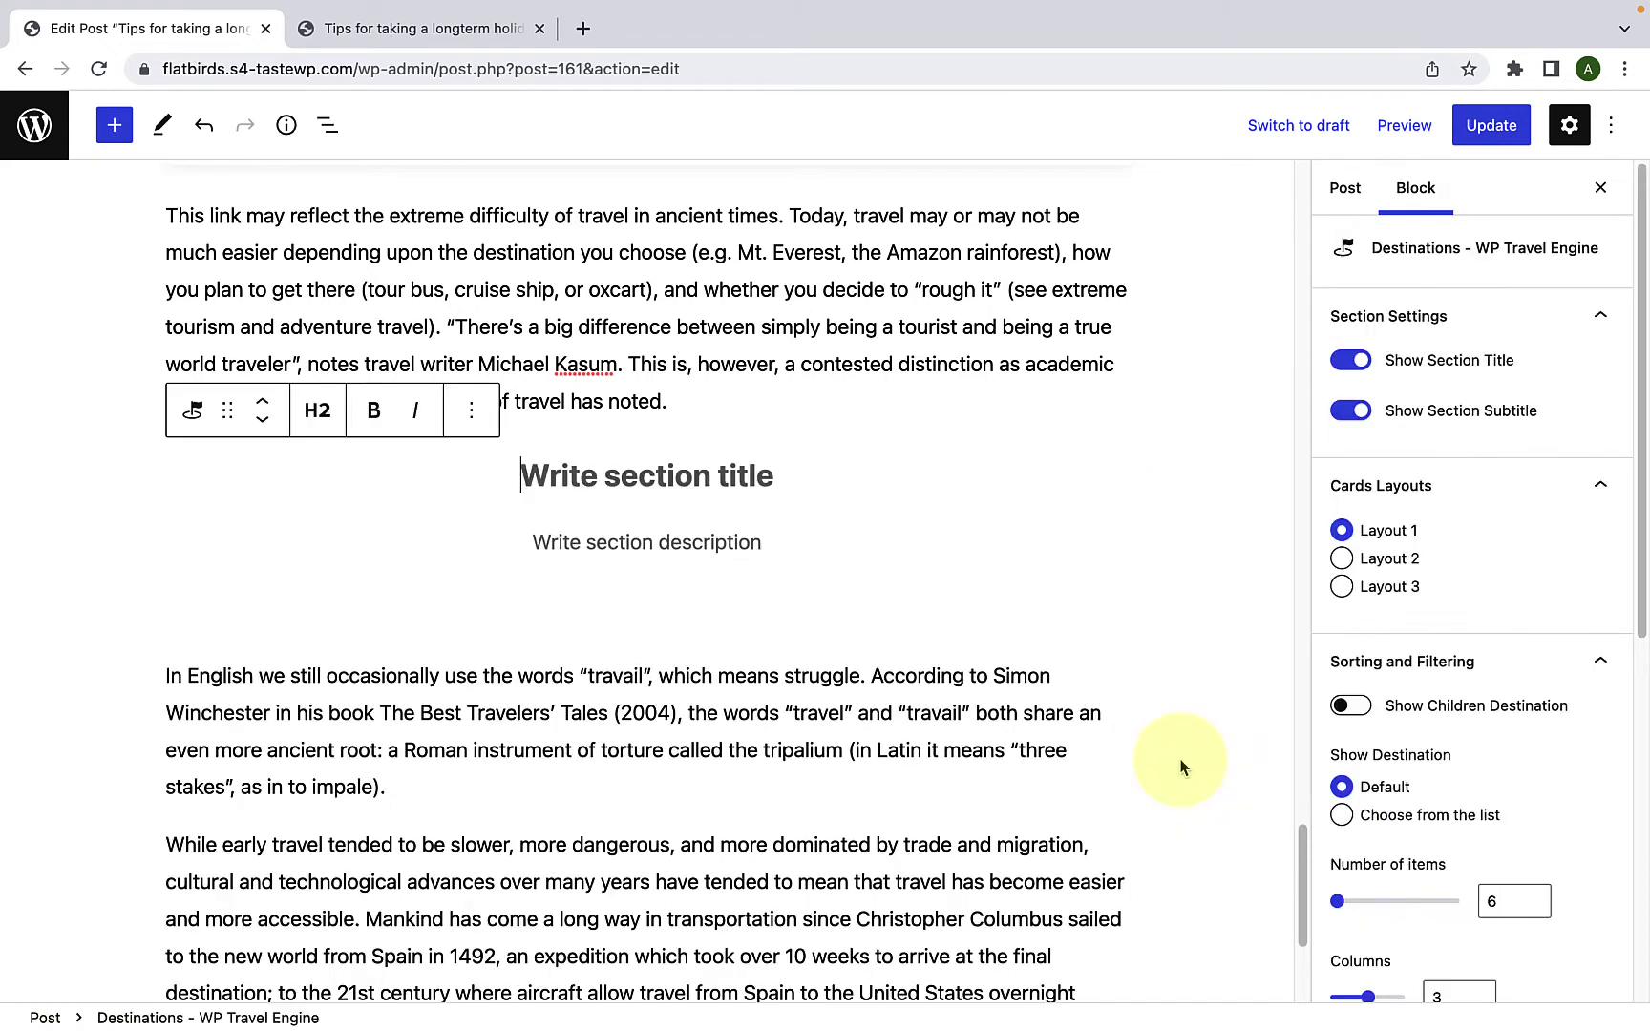
{"action": "scroll", "coordinate": [928, 707], "scroll_direction": "down", "scroll_amount": 5}
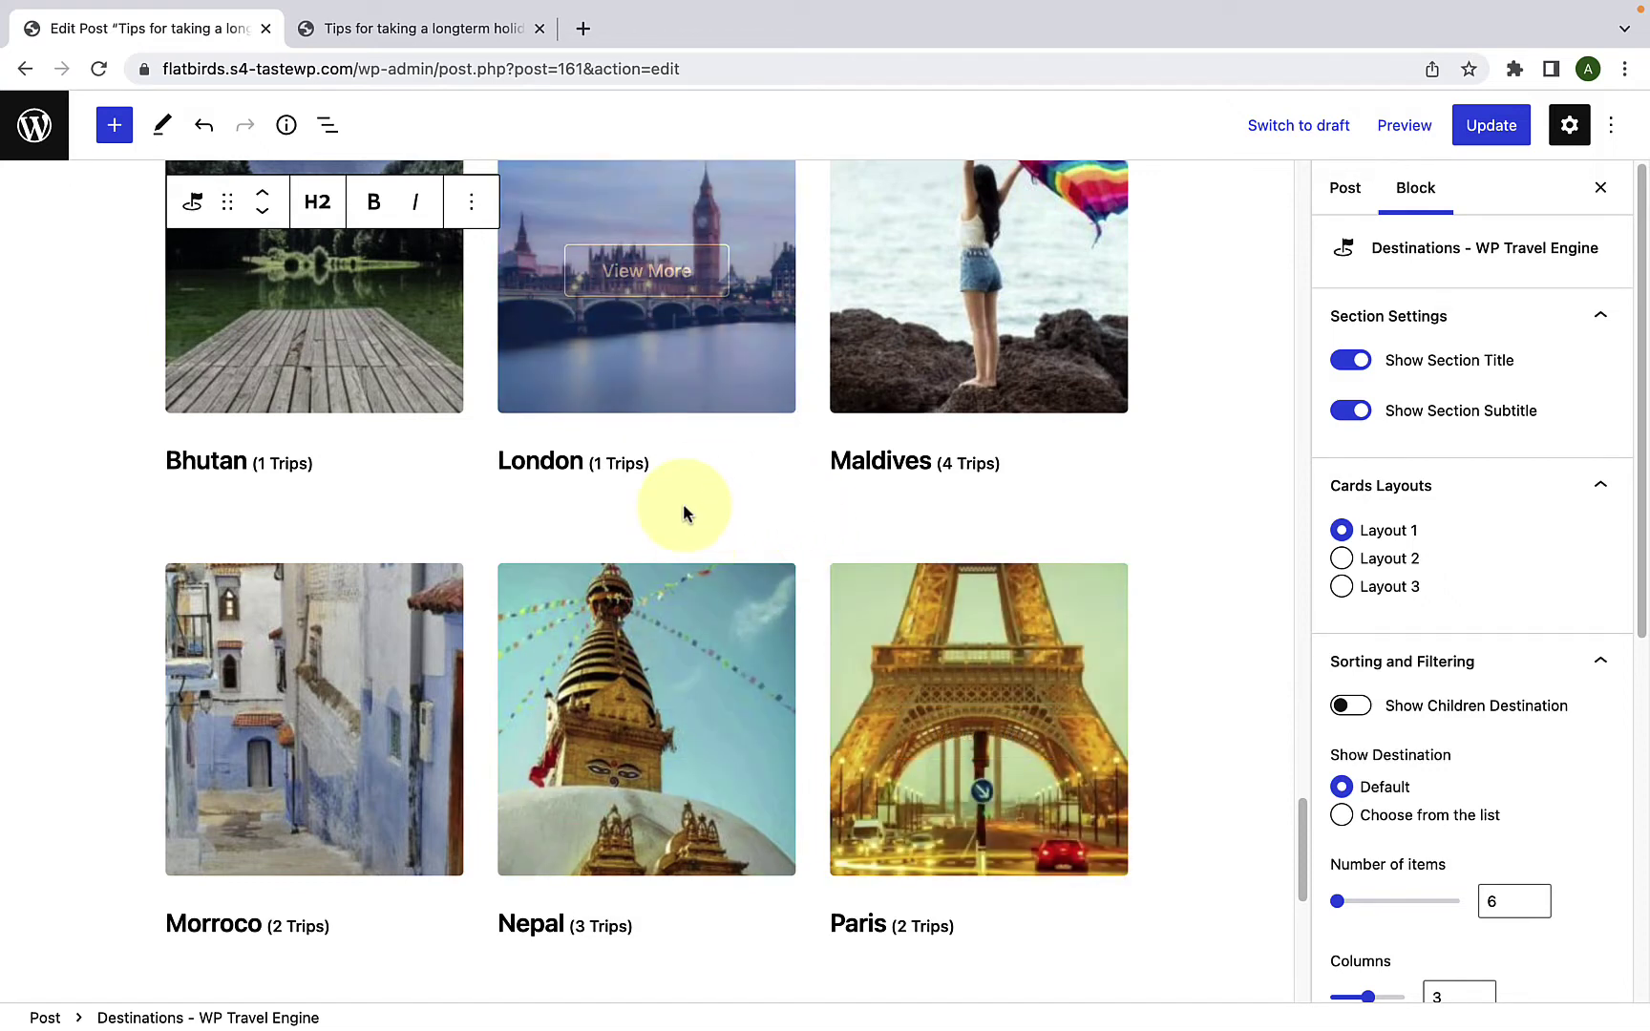
{"action": "scroll", "coordinate": [1208, 540], "scroll_direction": "up", "scroll_amount": 2}
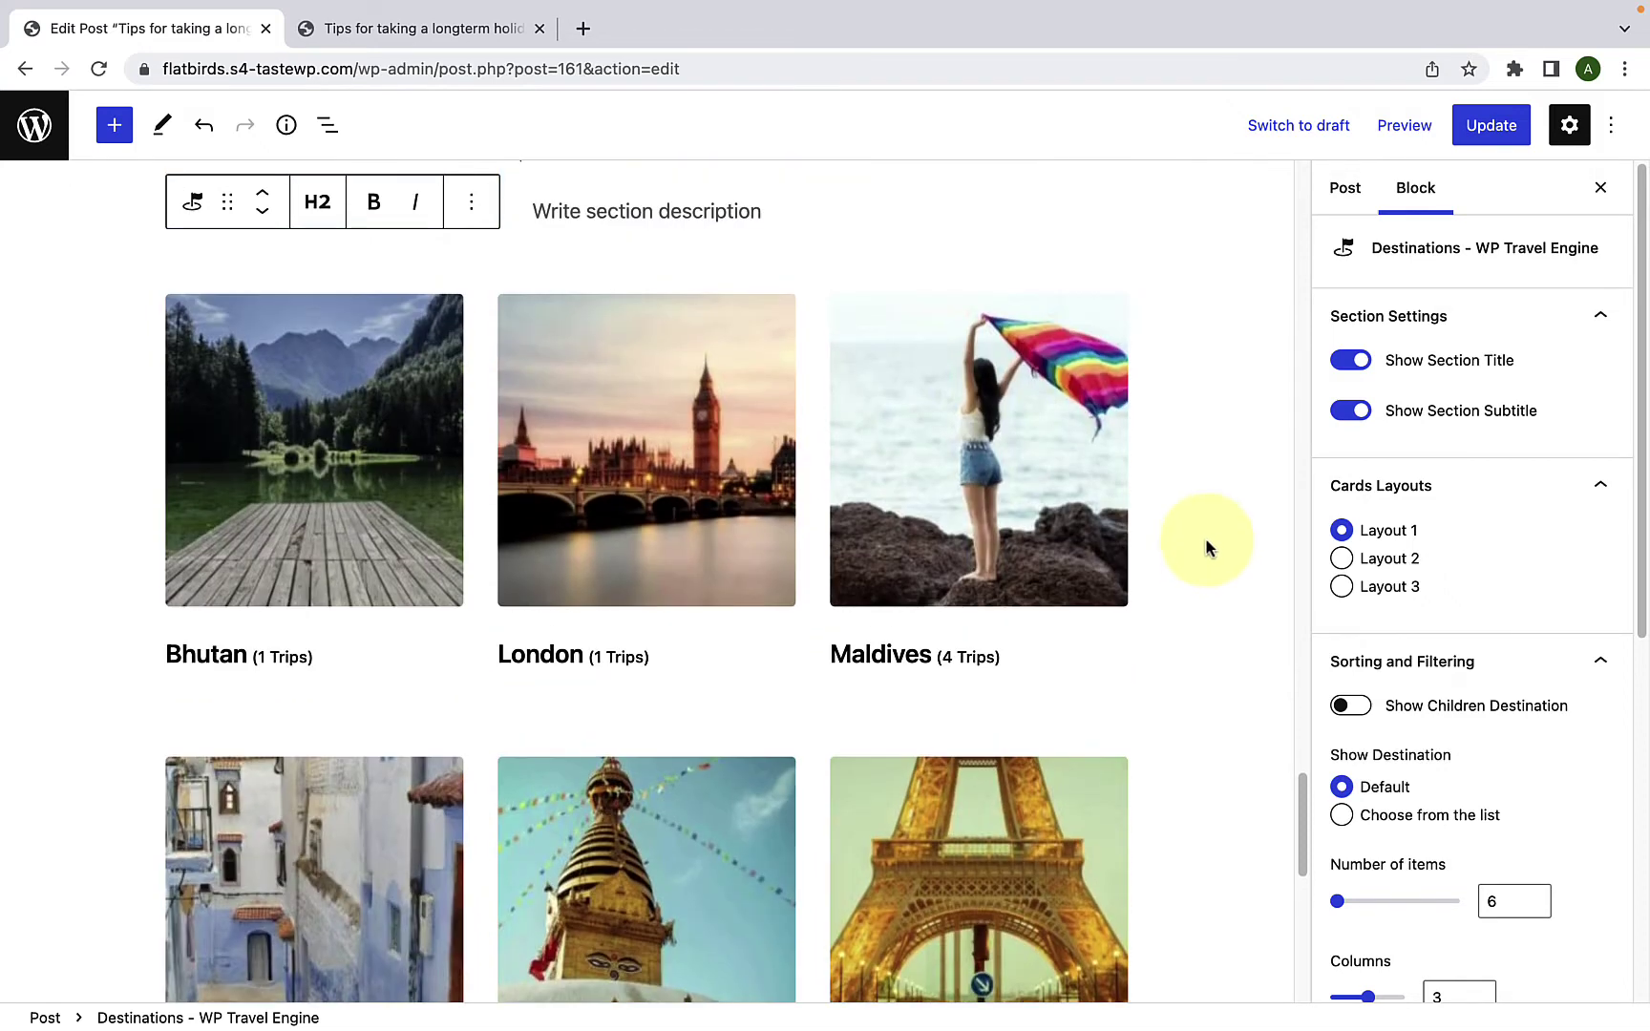
{"action": "left_click", "coordinate": [1150, 496]}
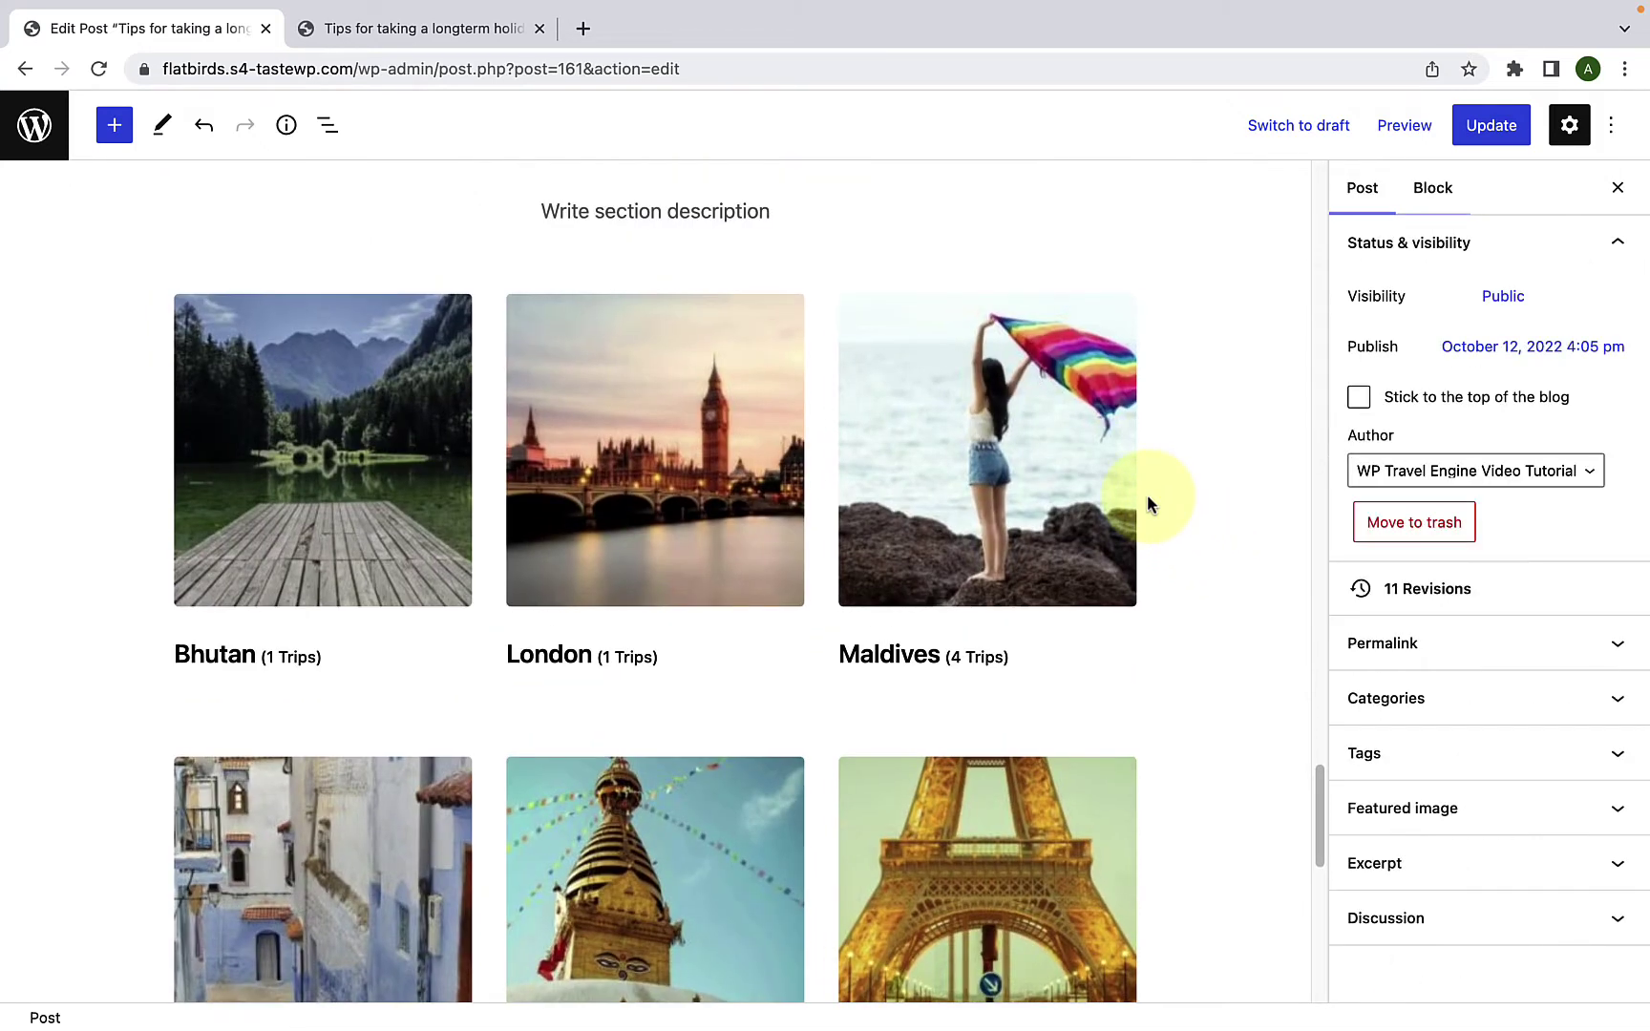
Step: Select the Destinations block and look through its section, layout, sorting and card display settings
{"action": "left_click", "coordinate": [1090, 653]}
{"action": "scroll", "coordinate": [1090, 656], "scroll_direction": "down", "scroll_amount": 1}
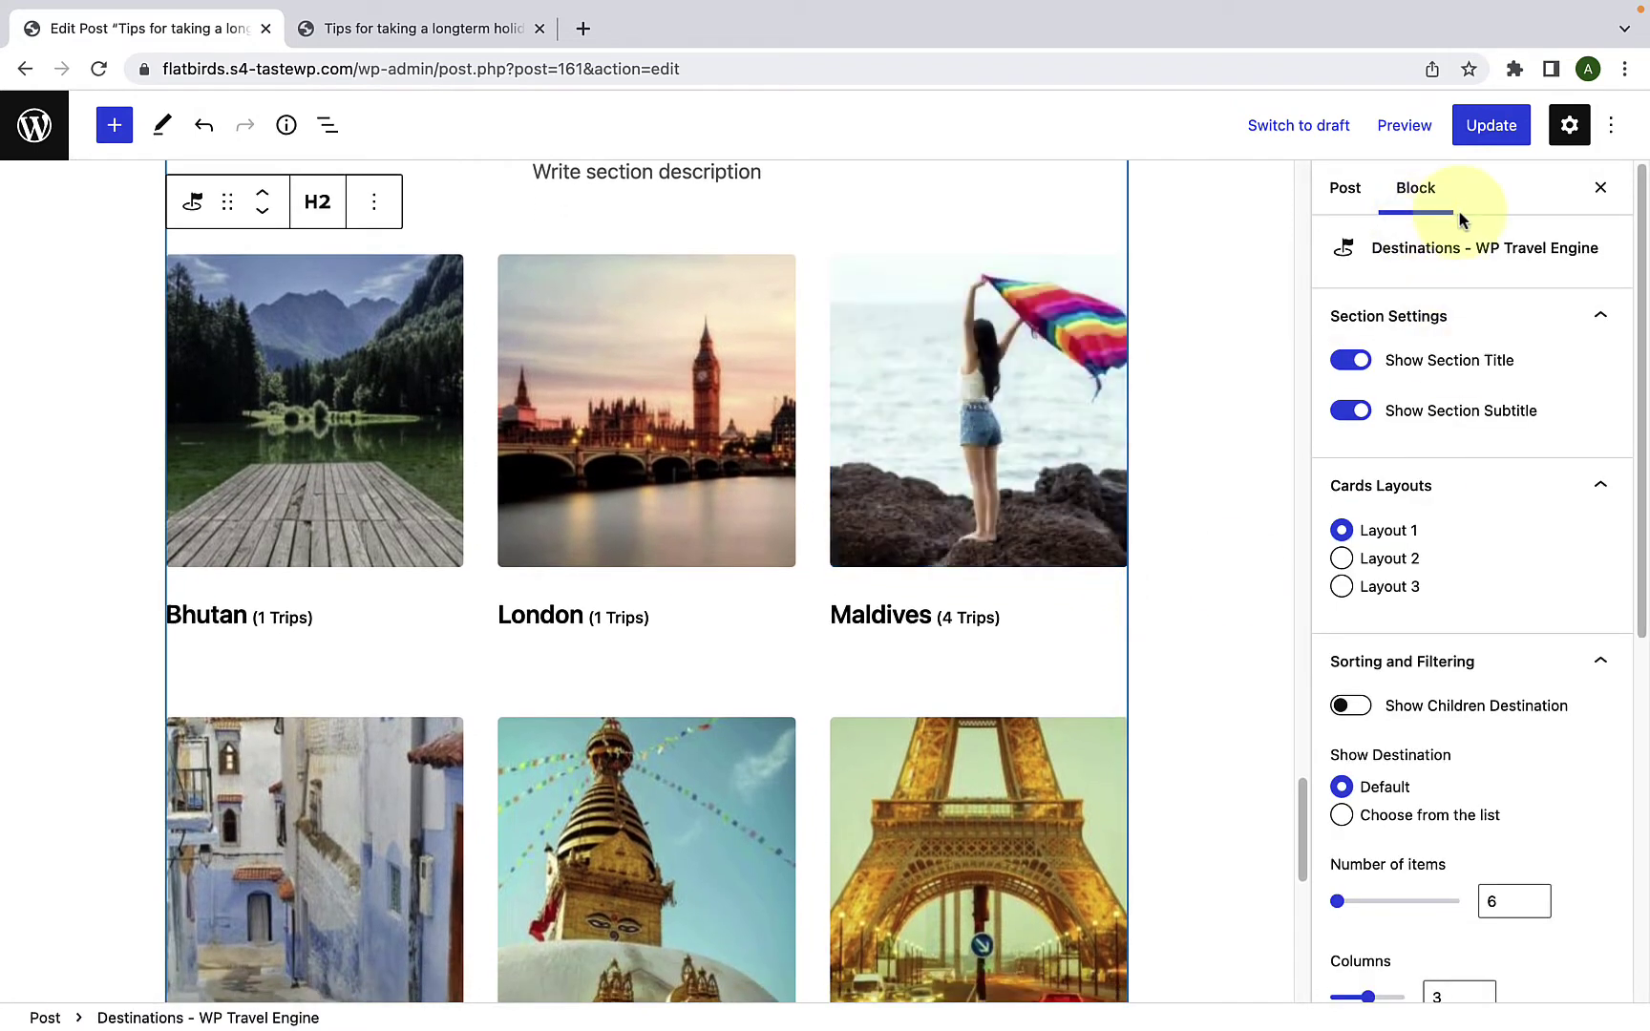
{"action": "scroll", "coordinate": [1394, 458], "scroll_direction": "down", "scroll_amount": 7}
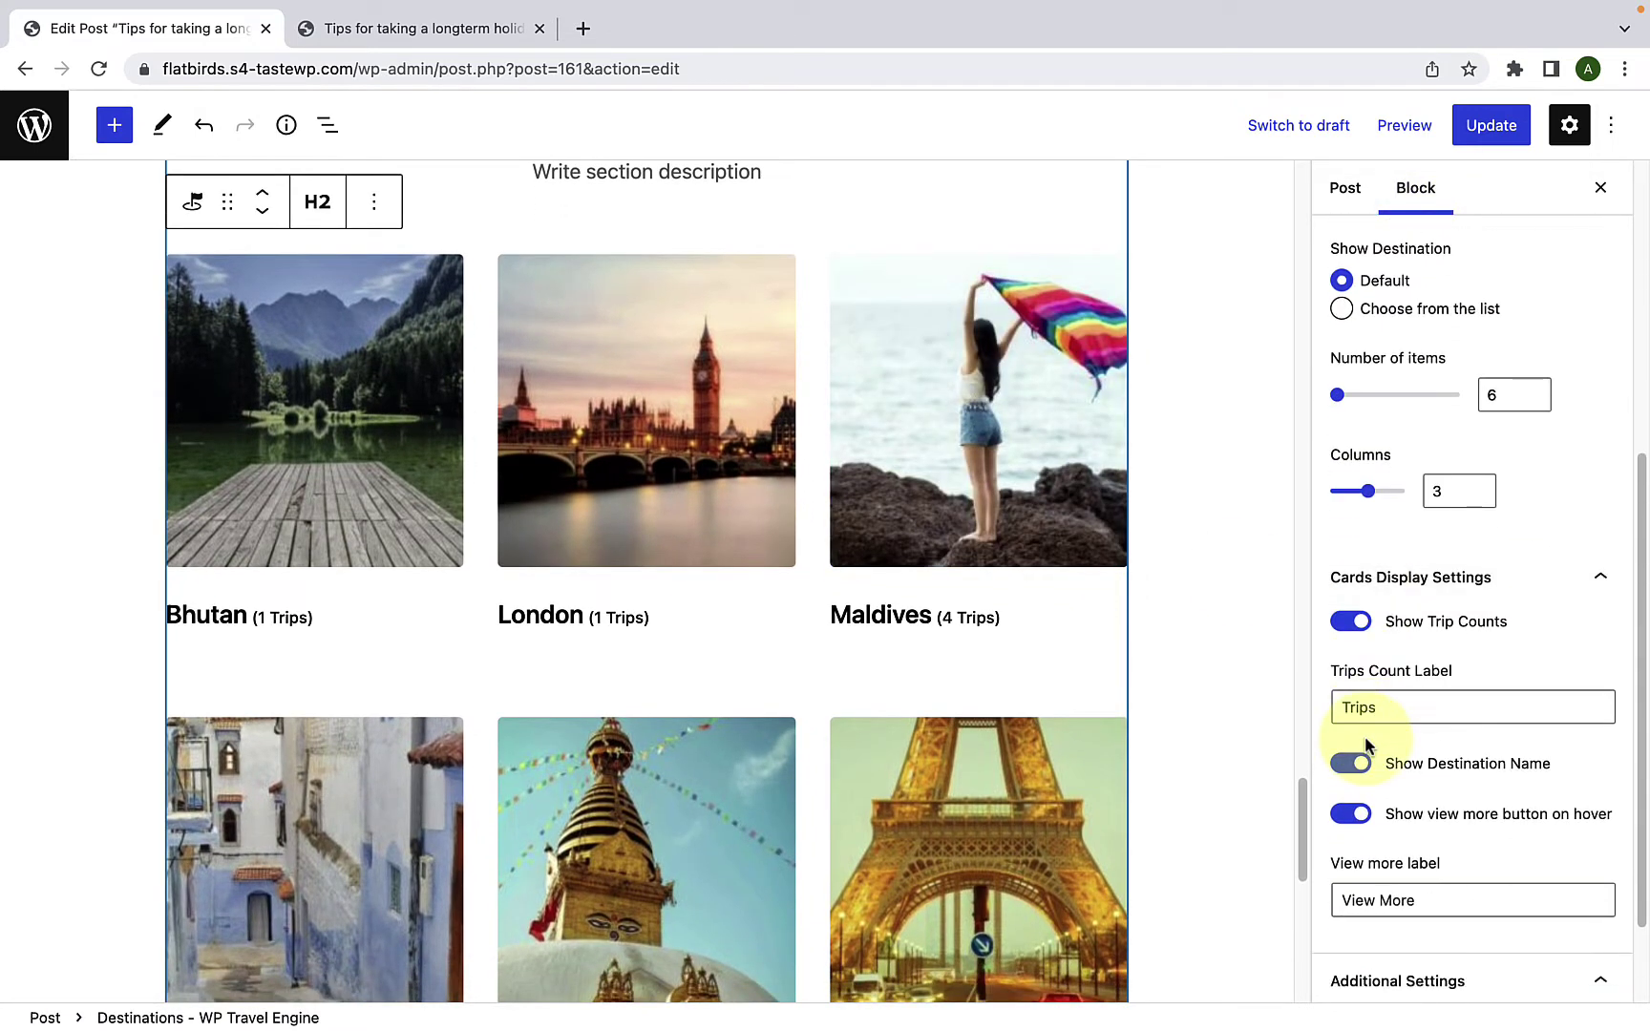
{"action": "scroll", "coordinate": [1411, 847], "scroll_direction": "up", "scroll_amount": 6}
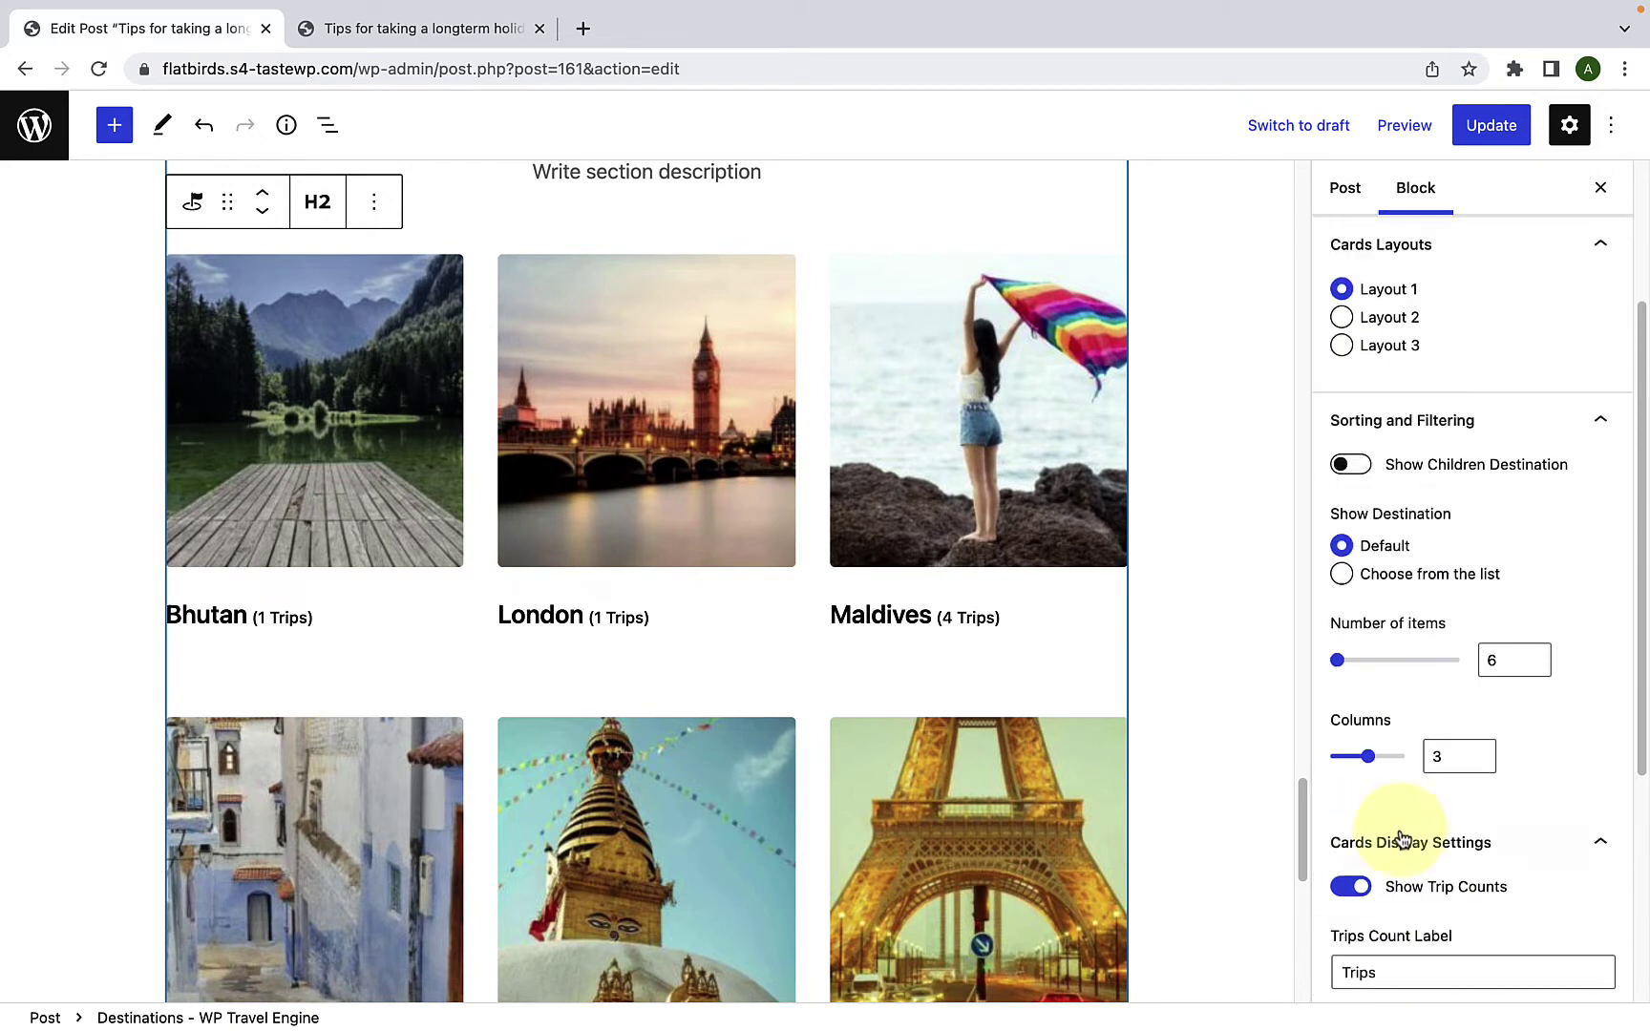
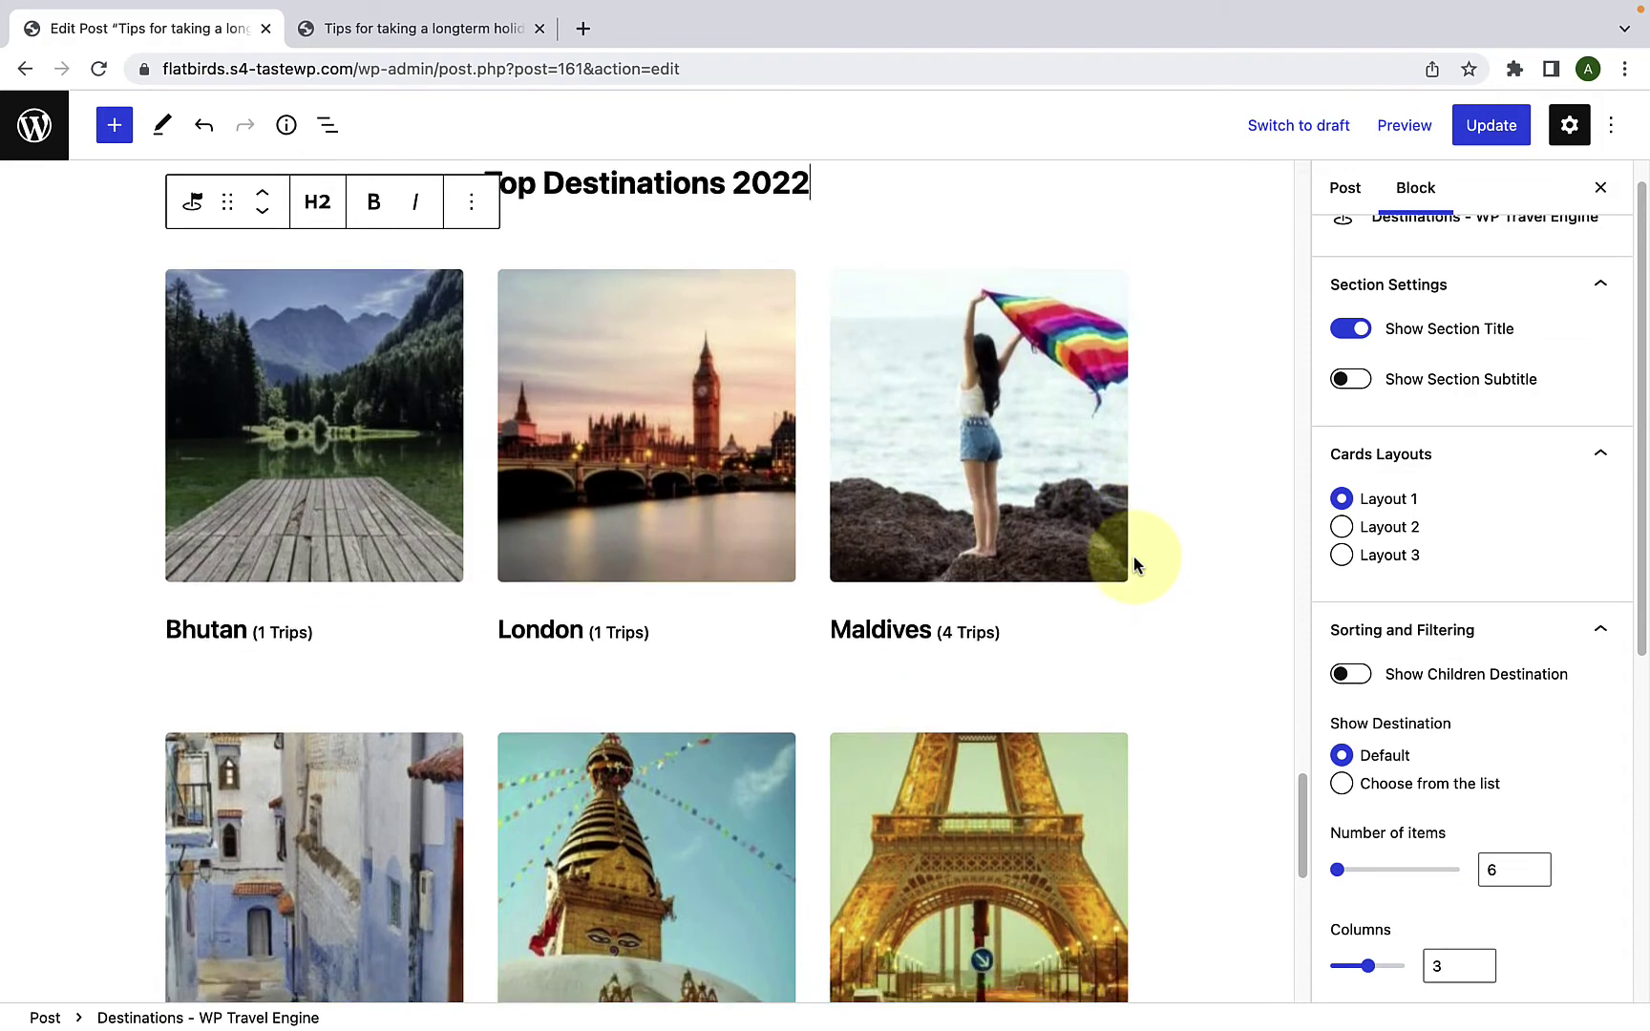
Step: Try Layout 2 for the destination cards and settle on Layout 3
{"action": "left_click", "coordinate": [1340, 527]}
{"action": "scroll", "coordinate": [1198, 587], "scroll_direction": "down", "scroll_amount": 3}
{"action": "scroll", "coordinate": [1197, 586], "scroll_direction": "up", "scroll_amount": 2}
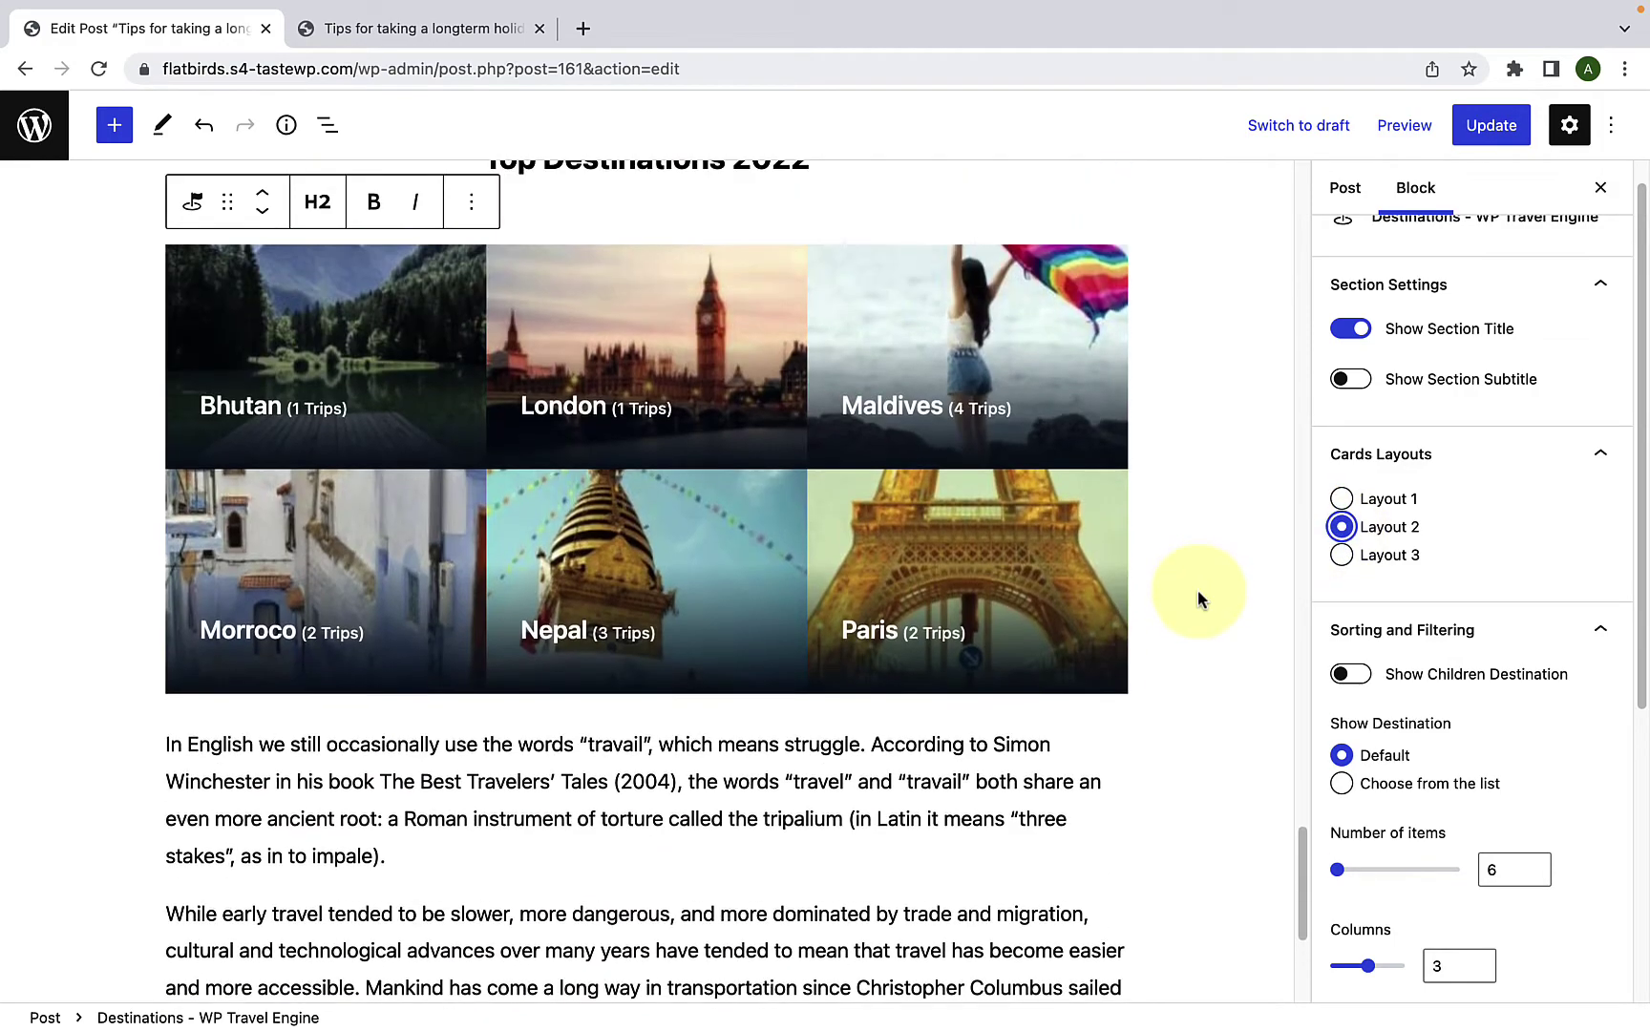
{"action": "left_click", "coordinate": [1342, 555]}
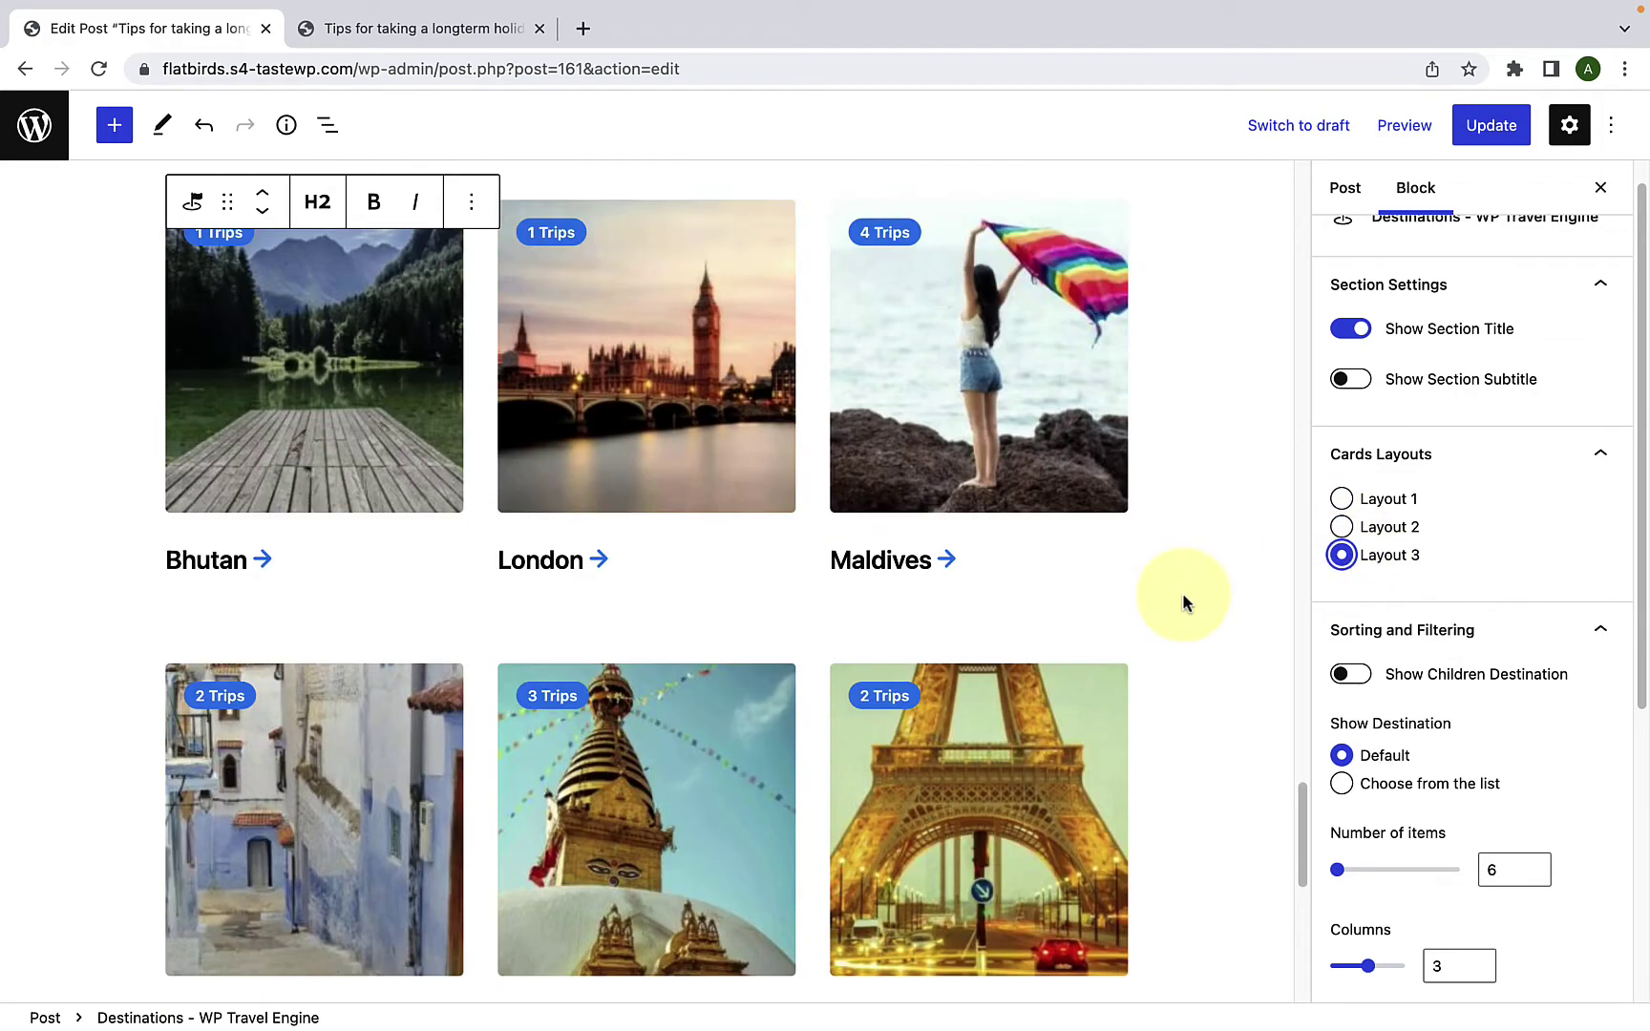
{"action": "scroll", "coordinate": [1140, 651], "scroll_direction": "down", "scroll_amount": 5}
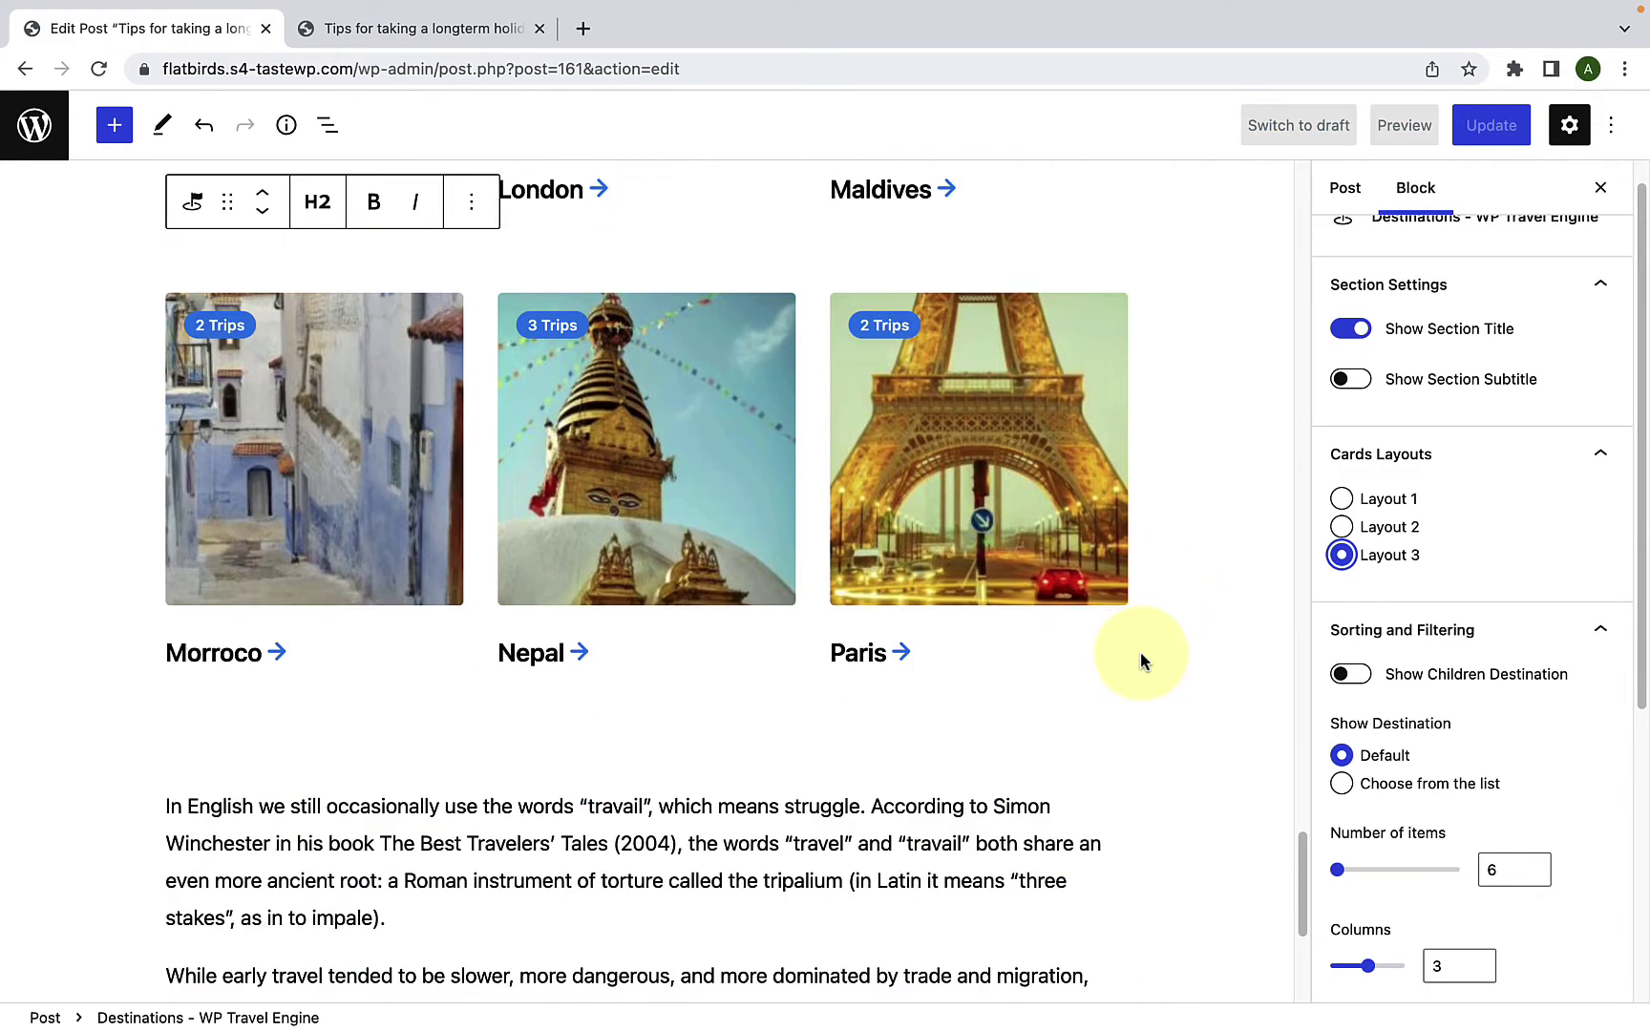
Step: Switch the Destinations block to showing destinations chosen from the list and clear all preselected ones
{"action": "scroll", "coordinate": [1394, 683], "scroll_direction": "down", "scroll_amount": 1}
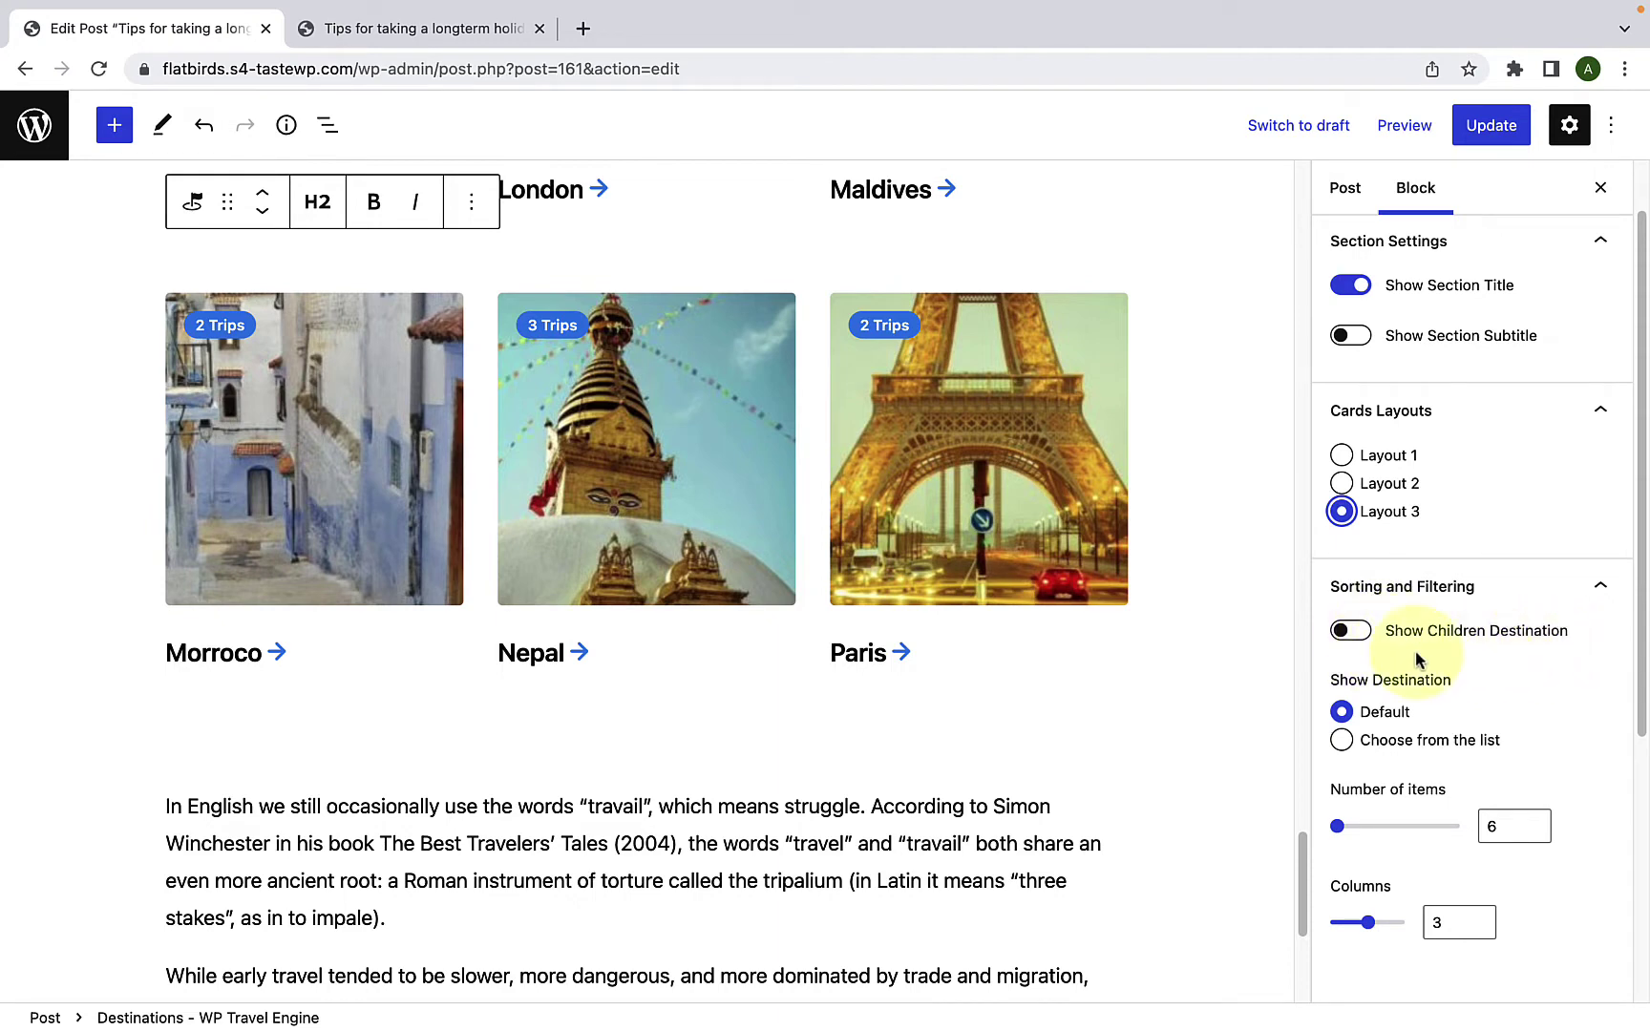
{"action": "scroll", "coordinate": [1199, 653], "scroll_direction": "up", "scroll_amount": 3}
{"action": "scroll", "coordinate": [1199, 656], "scroll_direction": "up", "scroll_amount": 3}
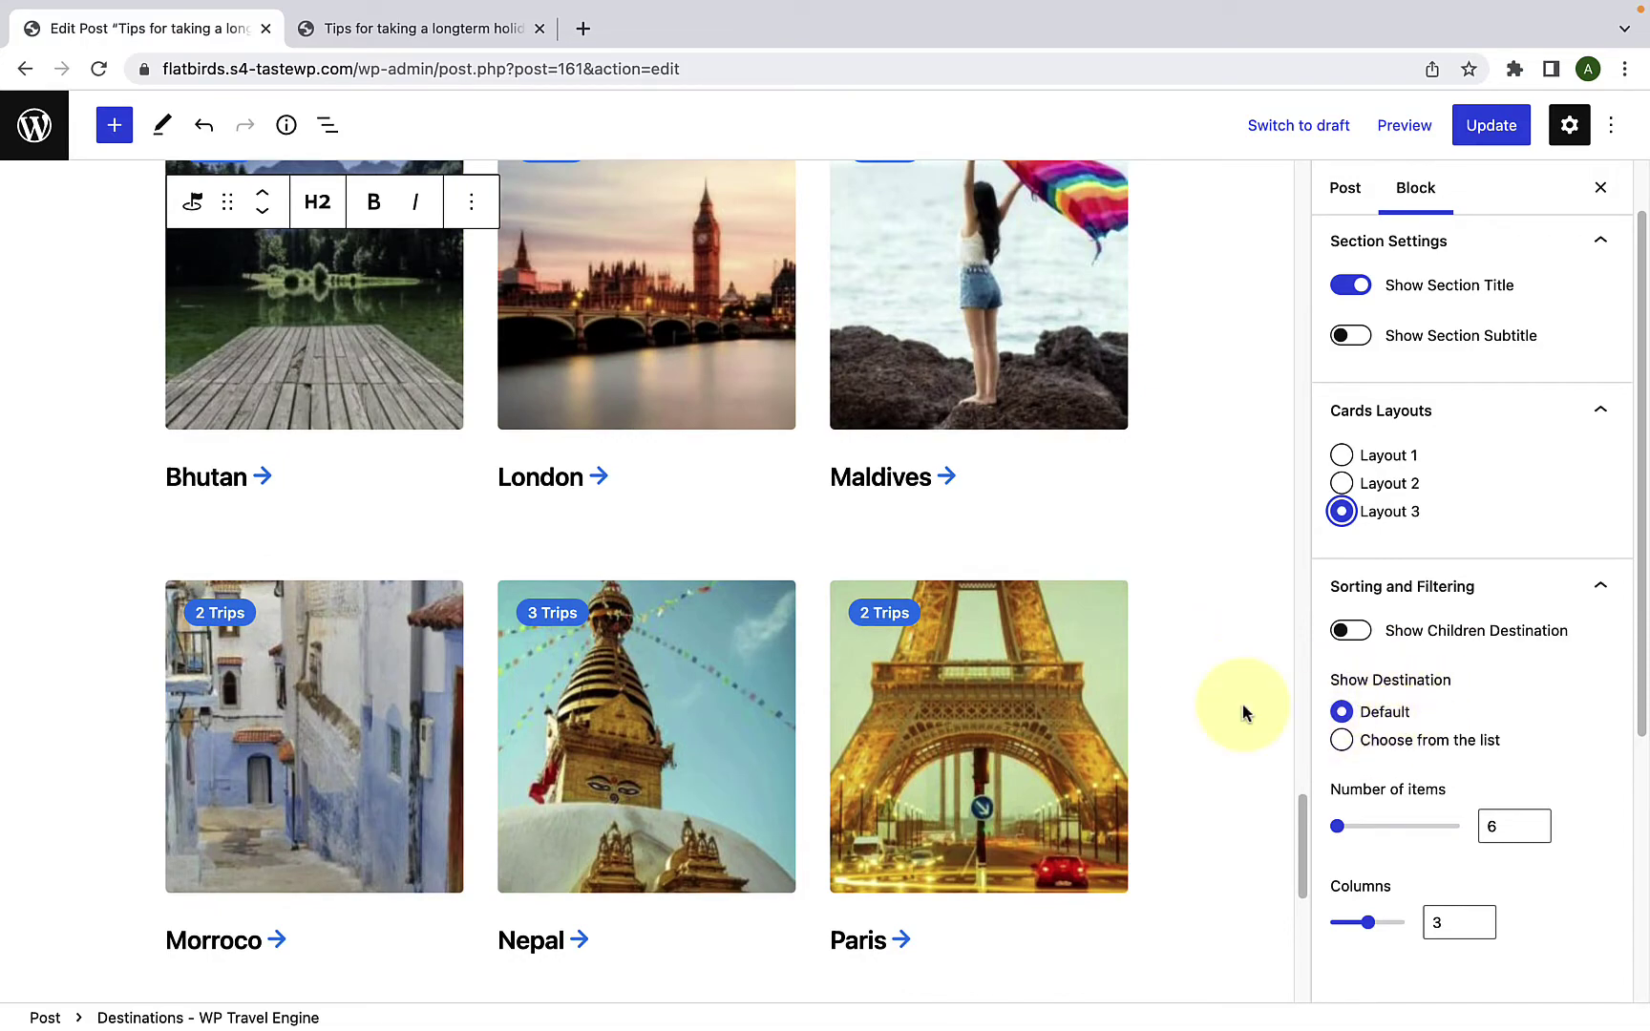
{"action": "scroll", "coordinate": [1178, 689], "scroll_direction": "up", "scroll_amount": 3}
{"action": "scroll", "coordinate": [1184, 695], "scroll_direction": "down", "scroll_amount": 4}
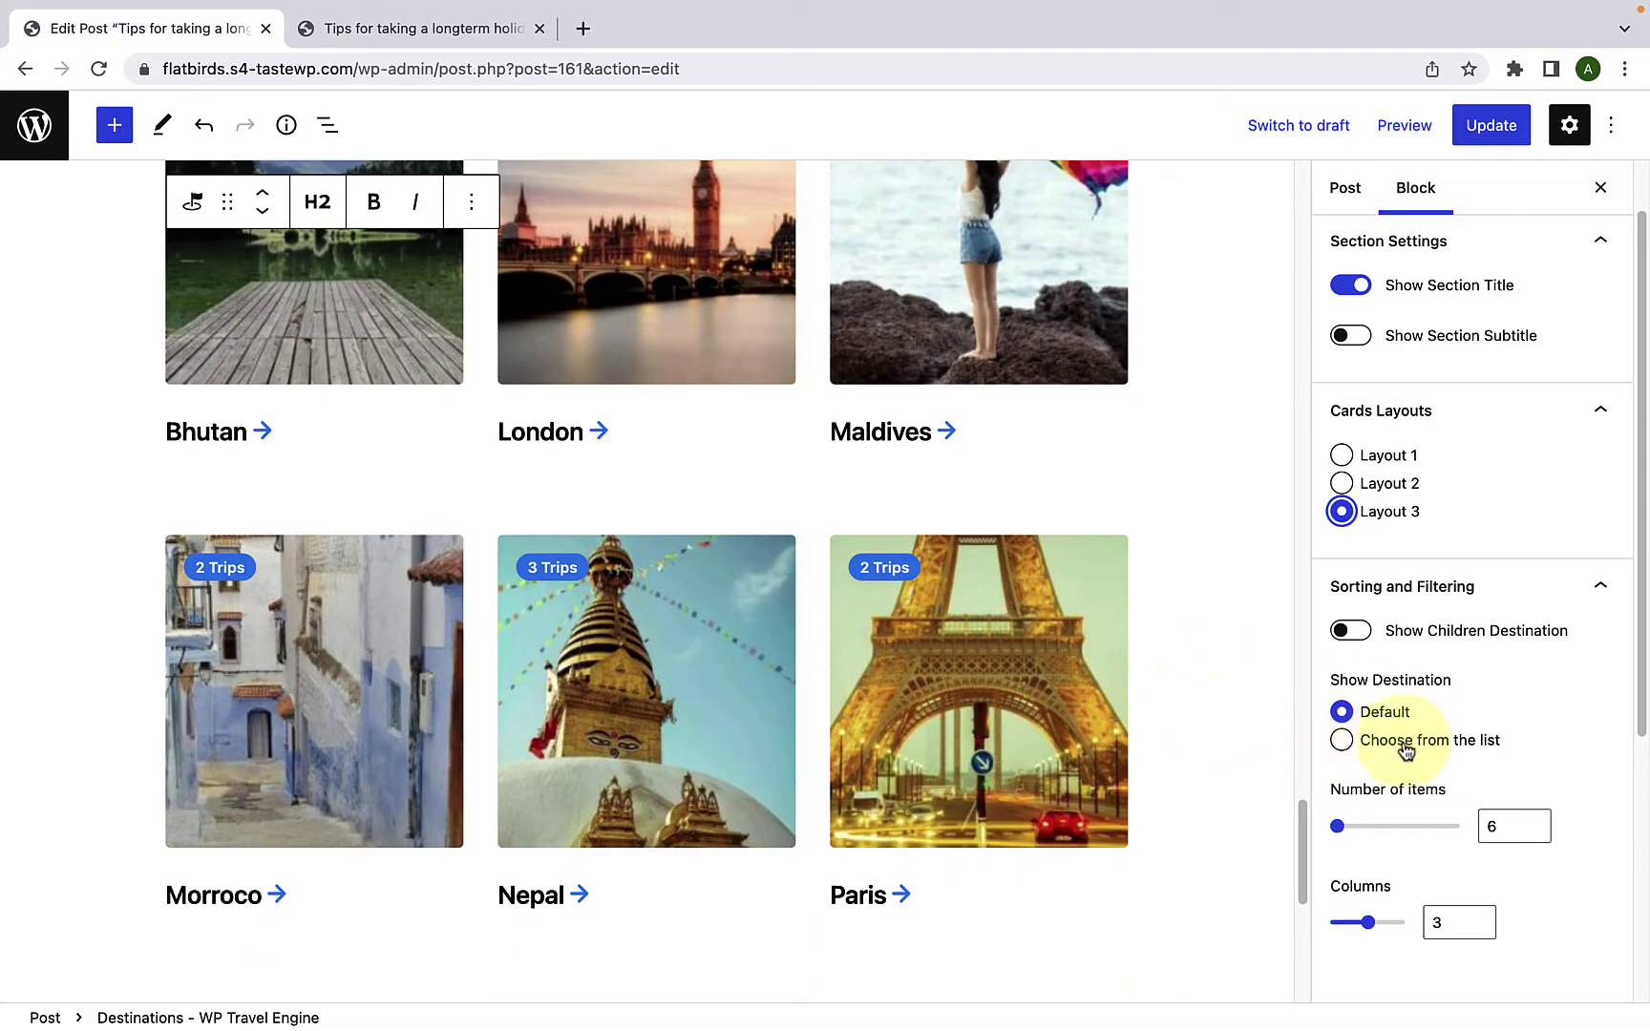
{"action": "left_click", "coordinate": [1343, 745]}
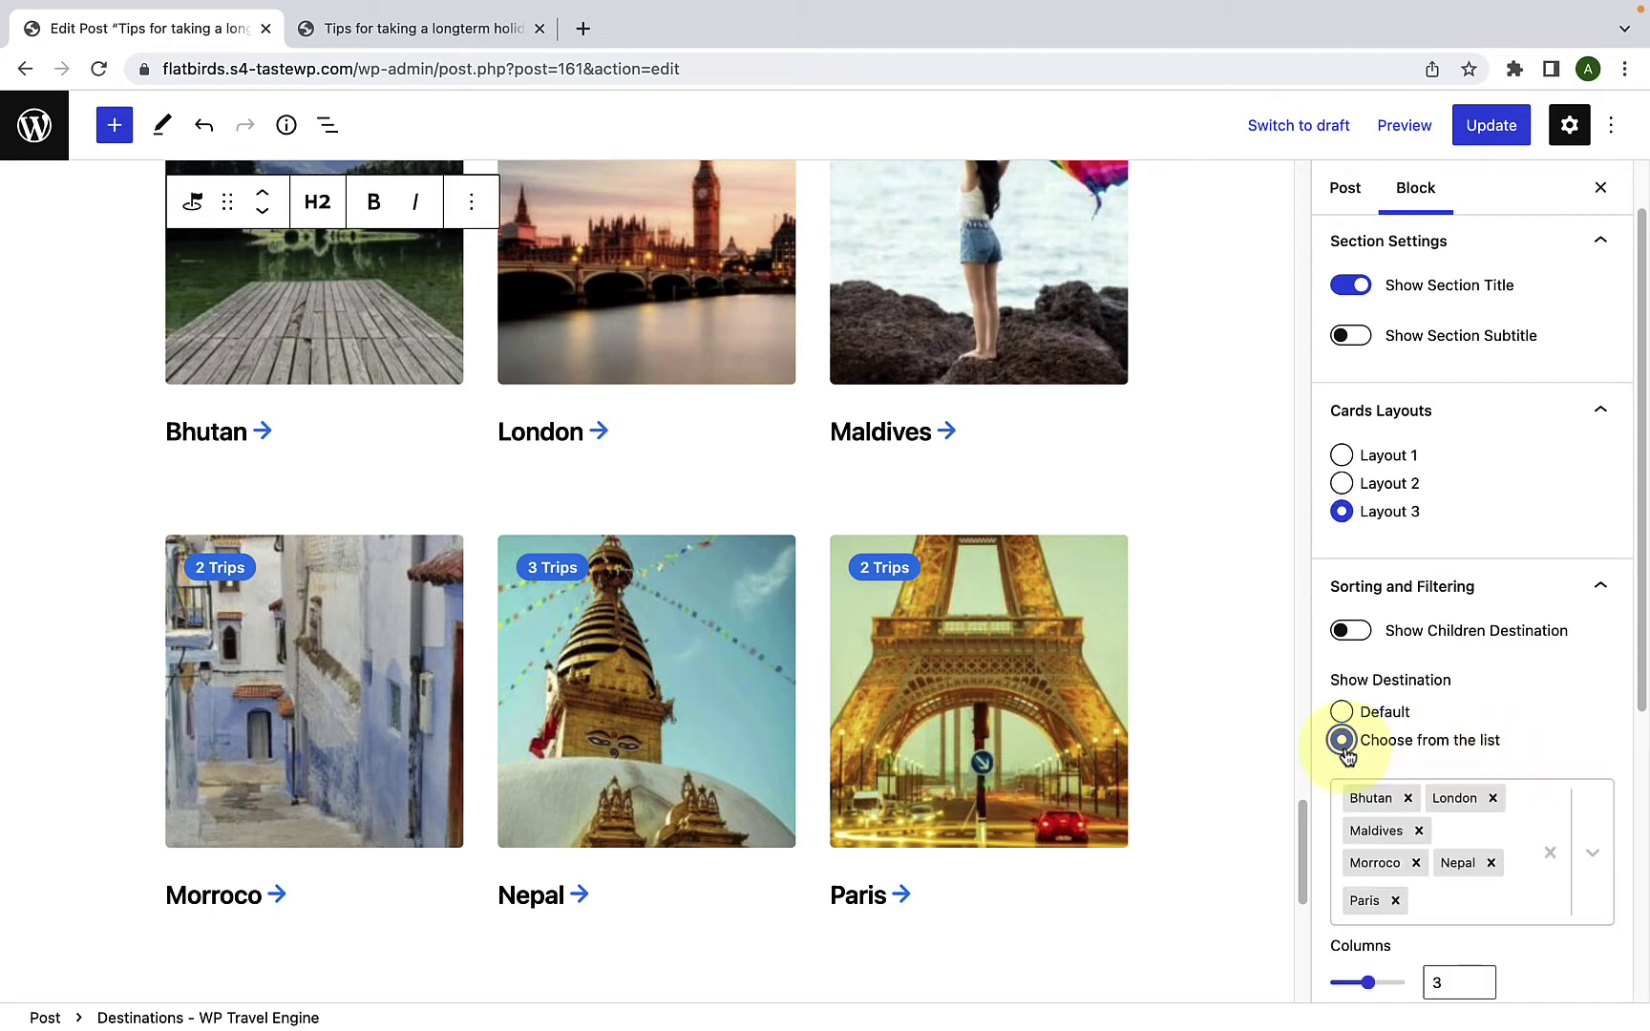
{"action": "scroll", "coordinate": [1471, 743], "scroll_direction": "down", "scroll_amount": 2}
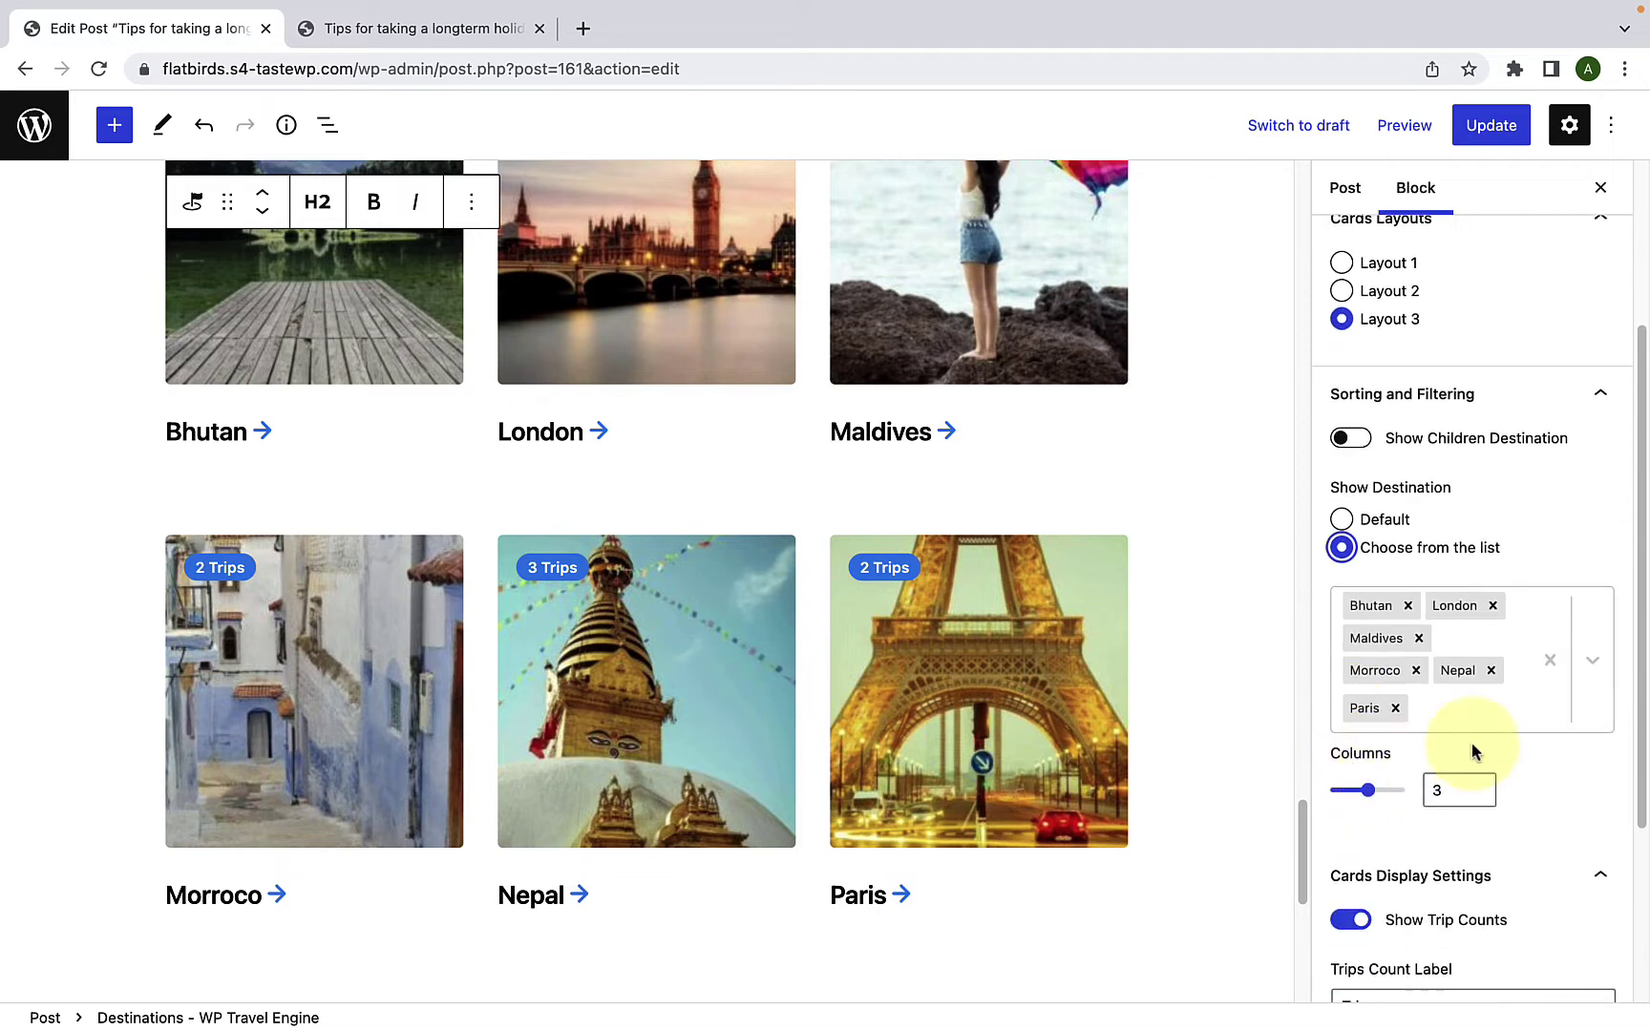
{"action": "left_click", "coordinate": [1549, 662]}
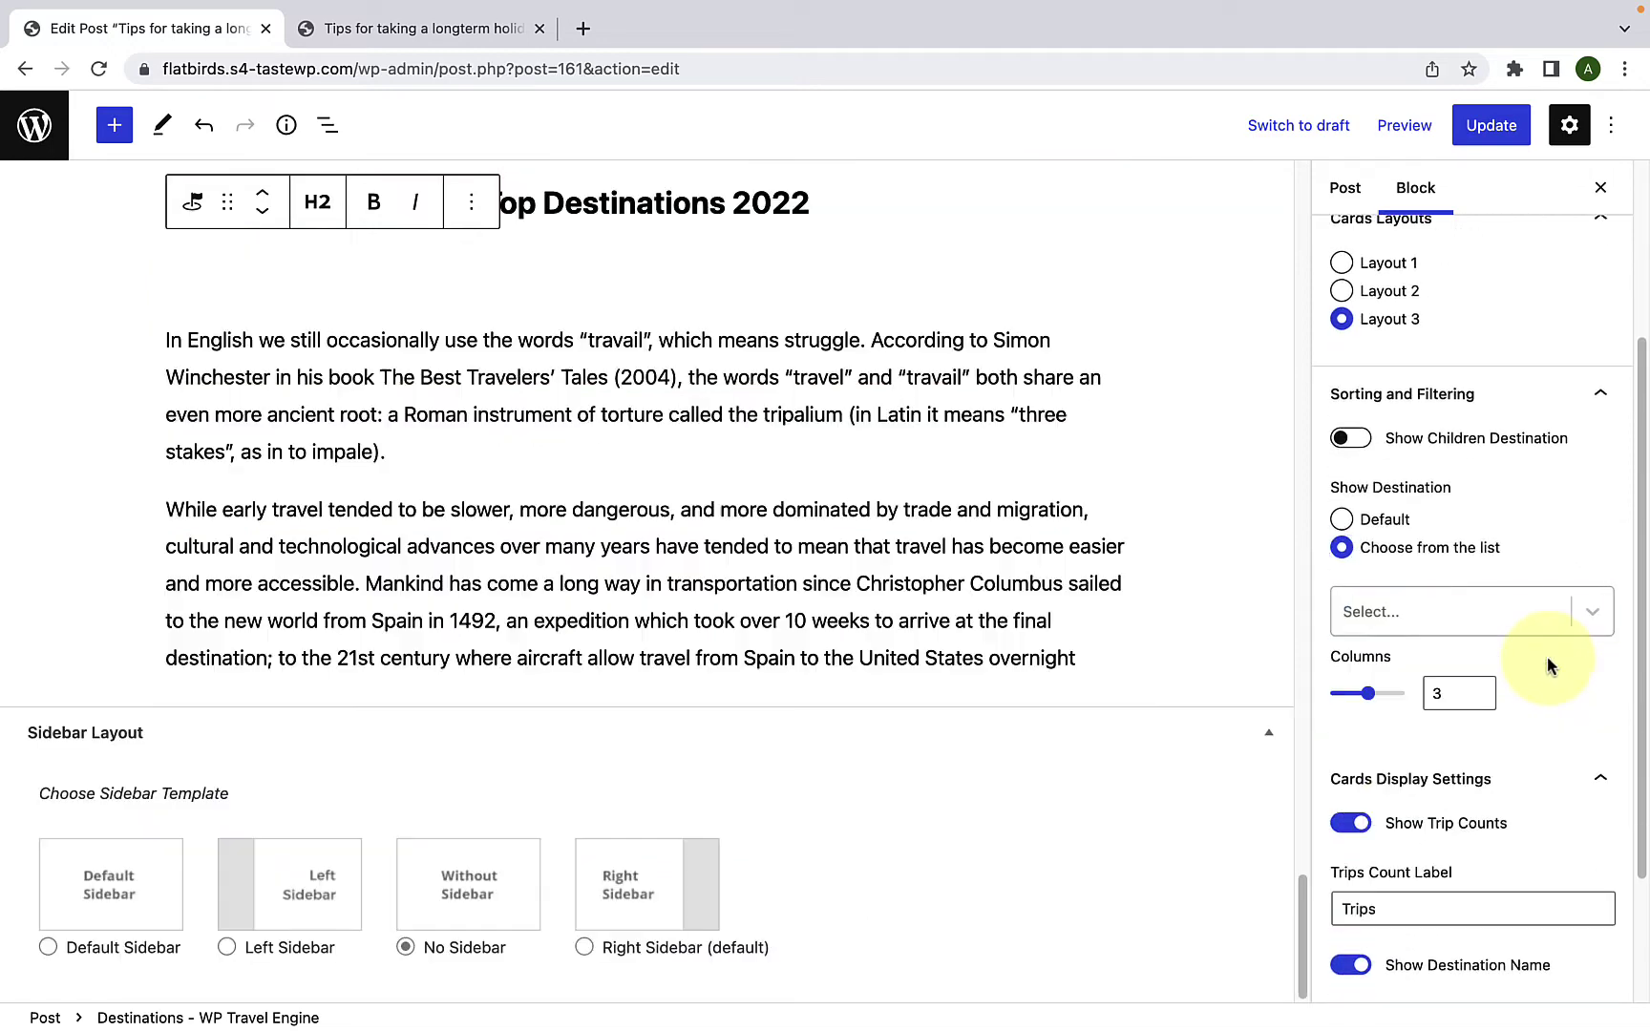
Step: Pick Maldives, Nepal, Venice, Paris, London and Bhutan as the shown destinations, and return to the Default selection
{"action": "left_click", "coordinate": [1396, 618]}
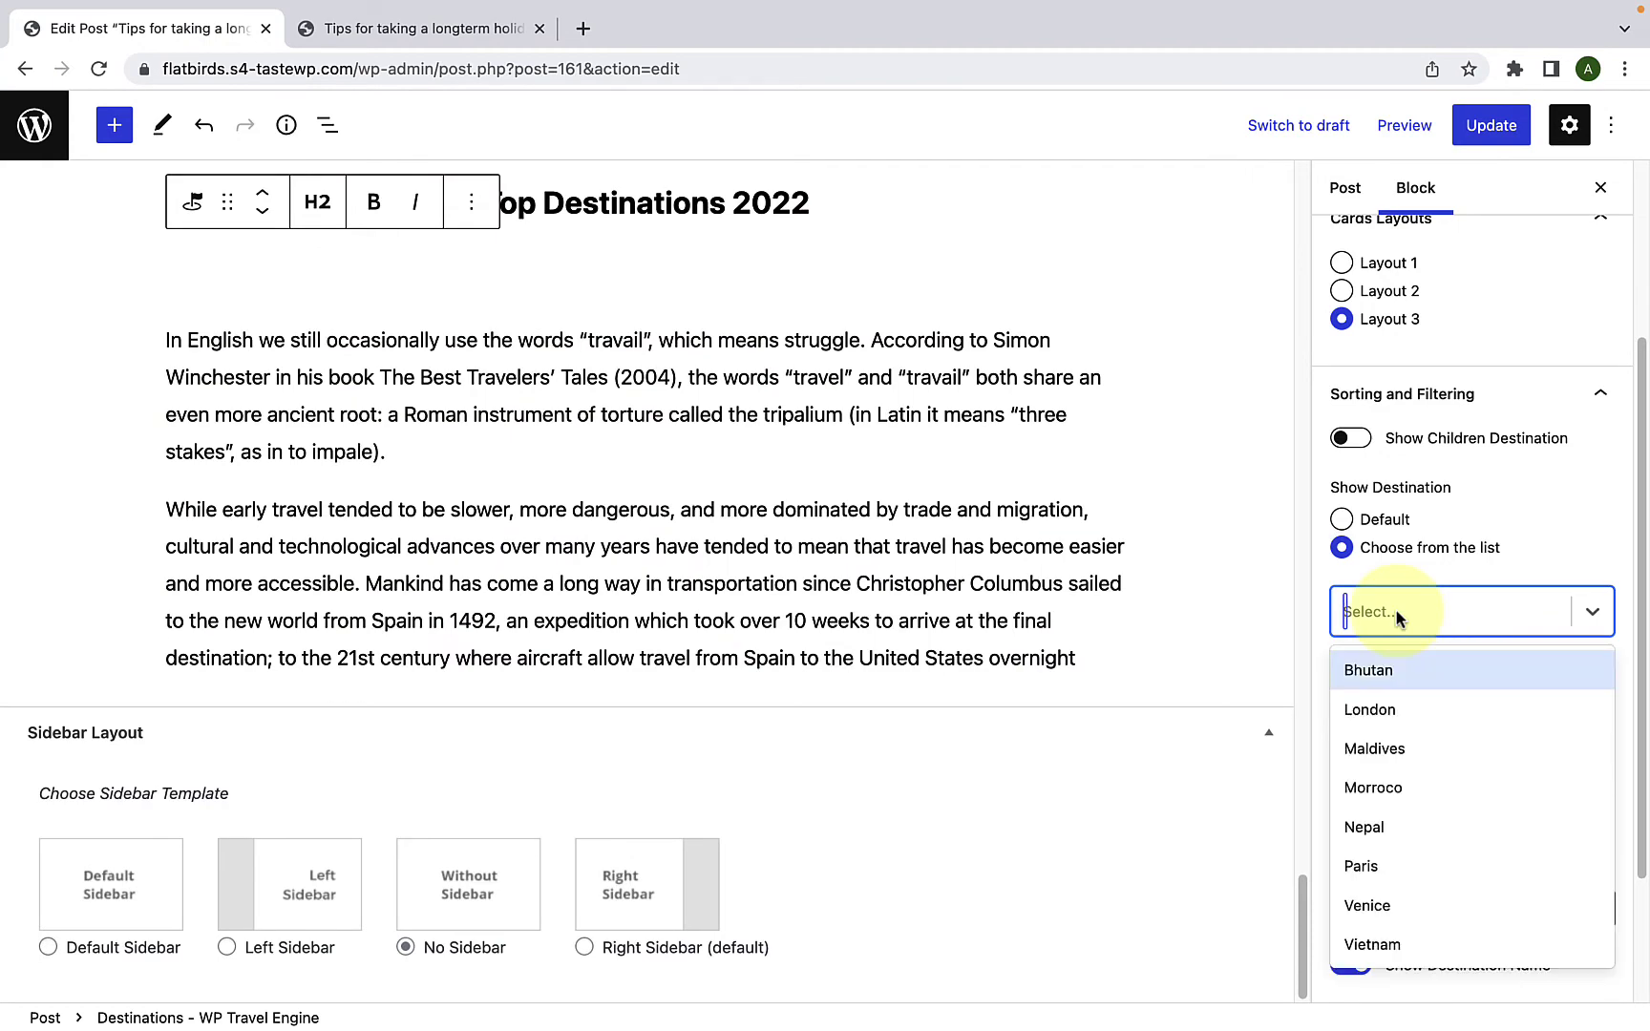
{"action": "left_click", "coordinate": [1400, 747]}
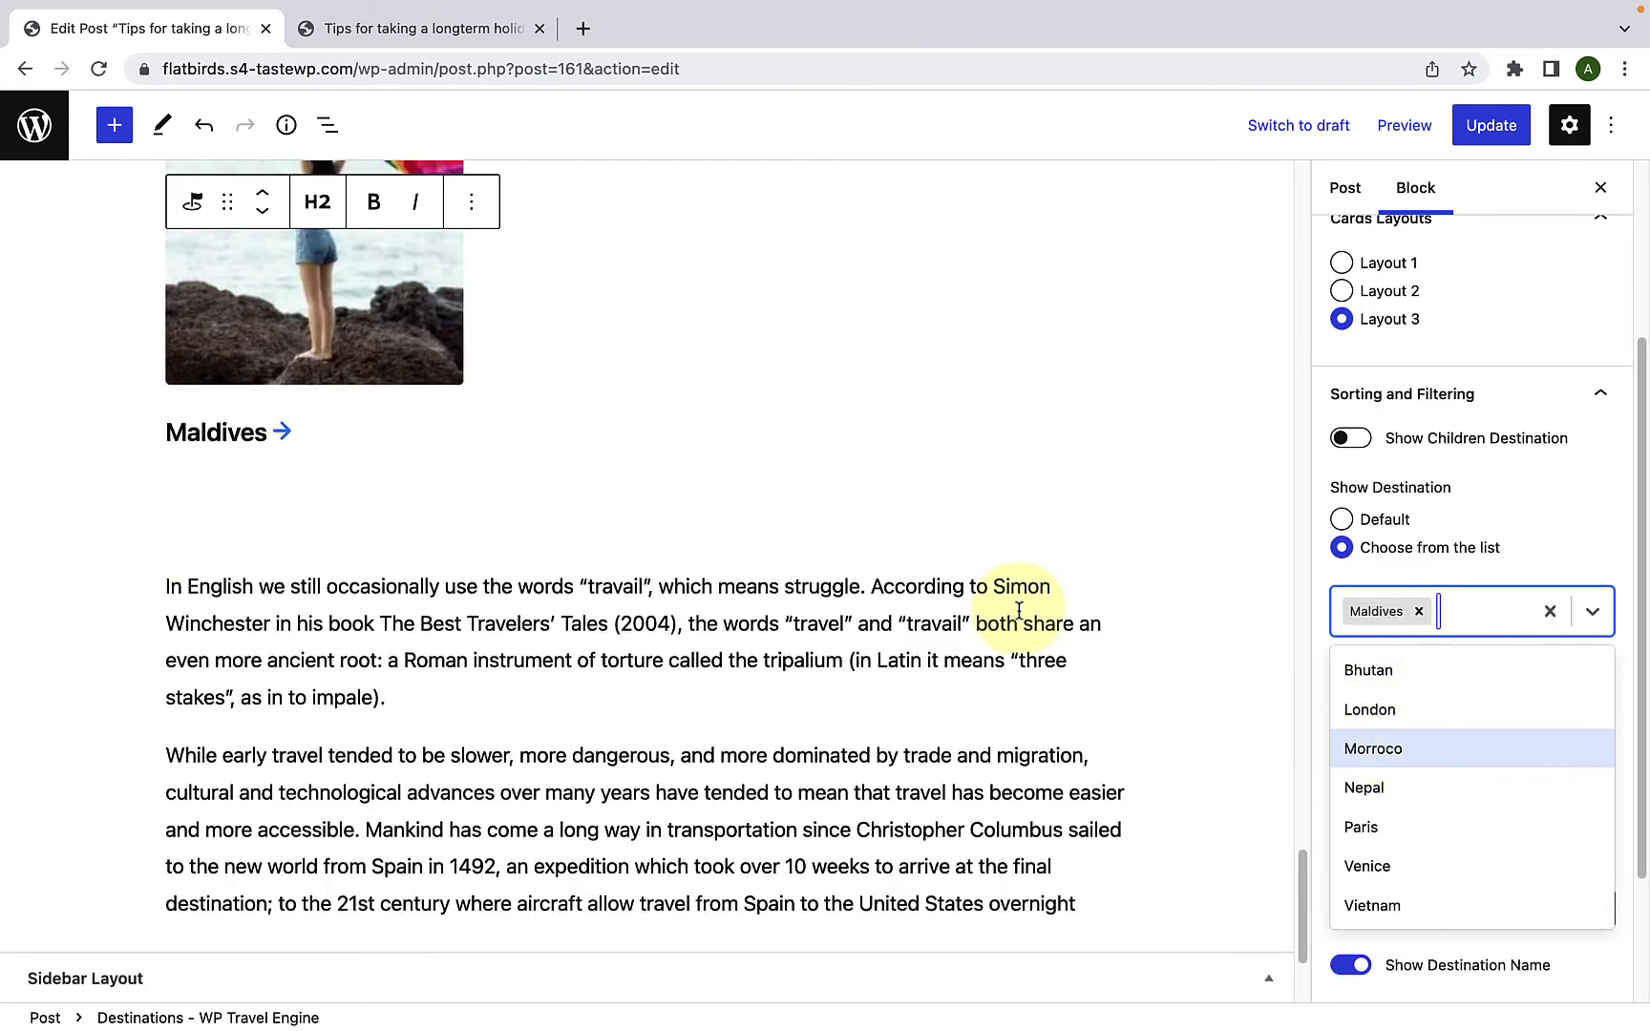
{"action": "left_click", "coordinate": [1364, 787]}
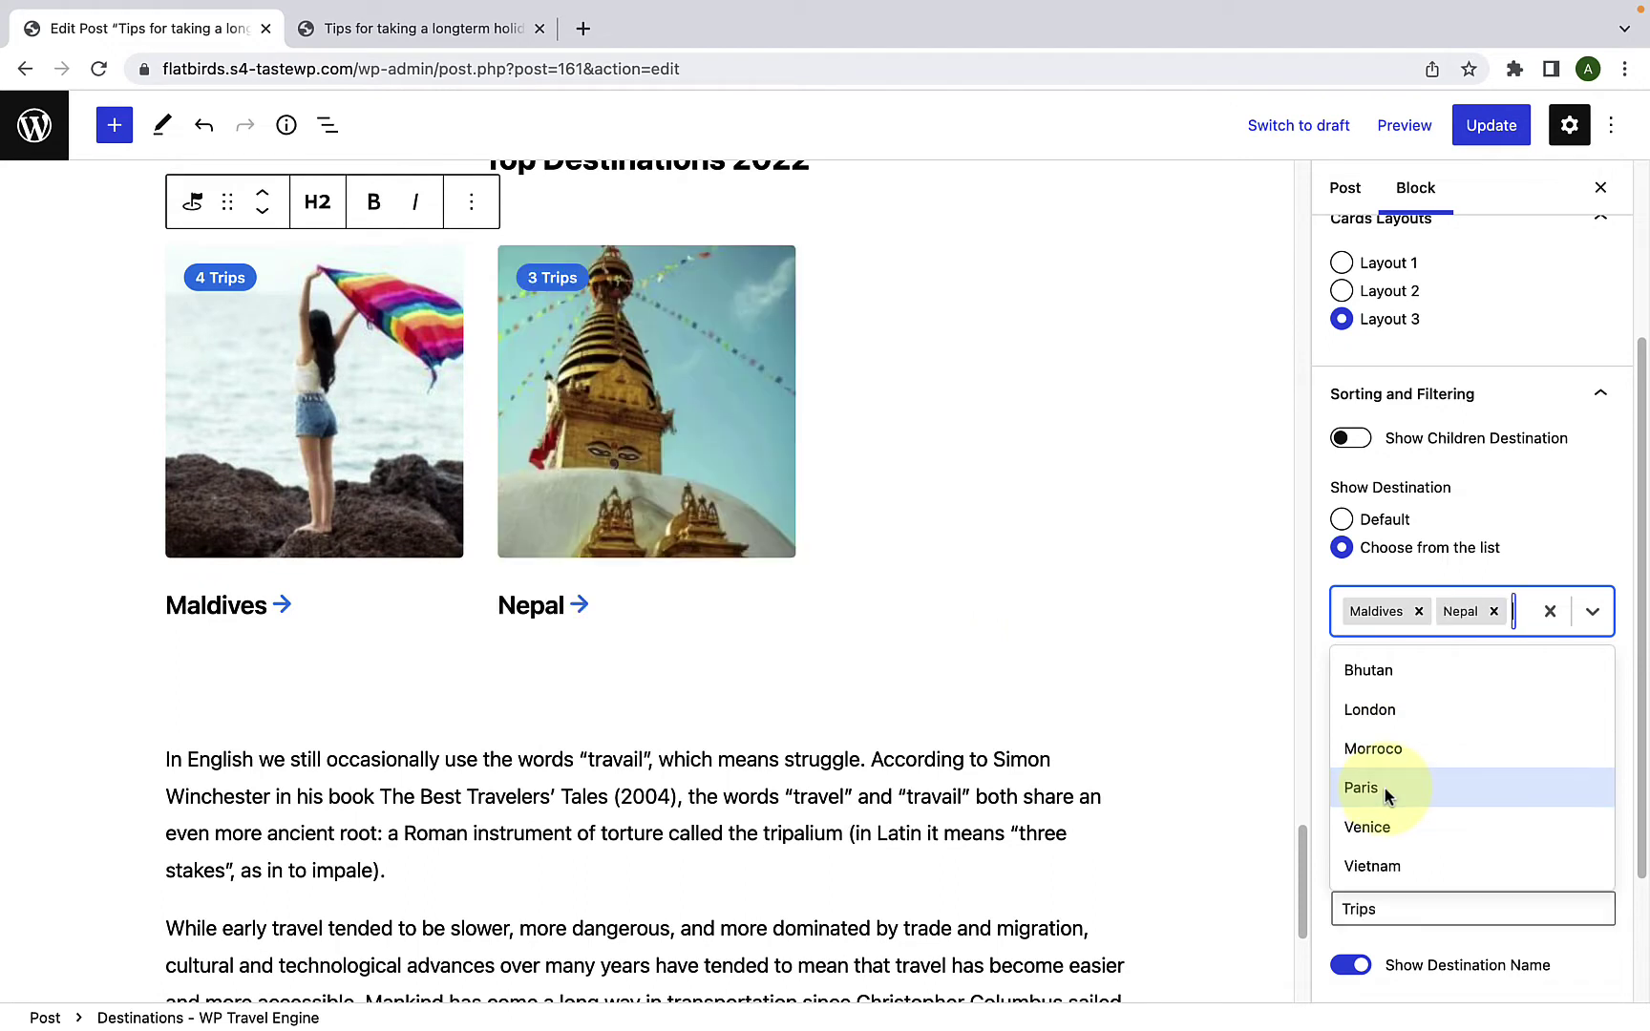
{"action": "left_click", "coordinate": [1421, 842]}
{"action": "left_click", "coordinate": [1427, 821]}
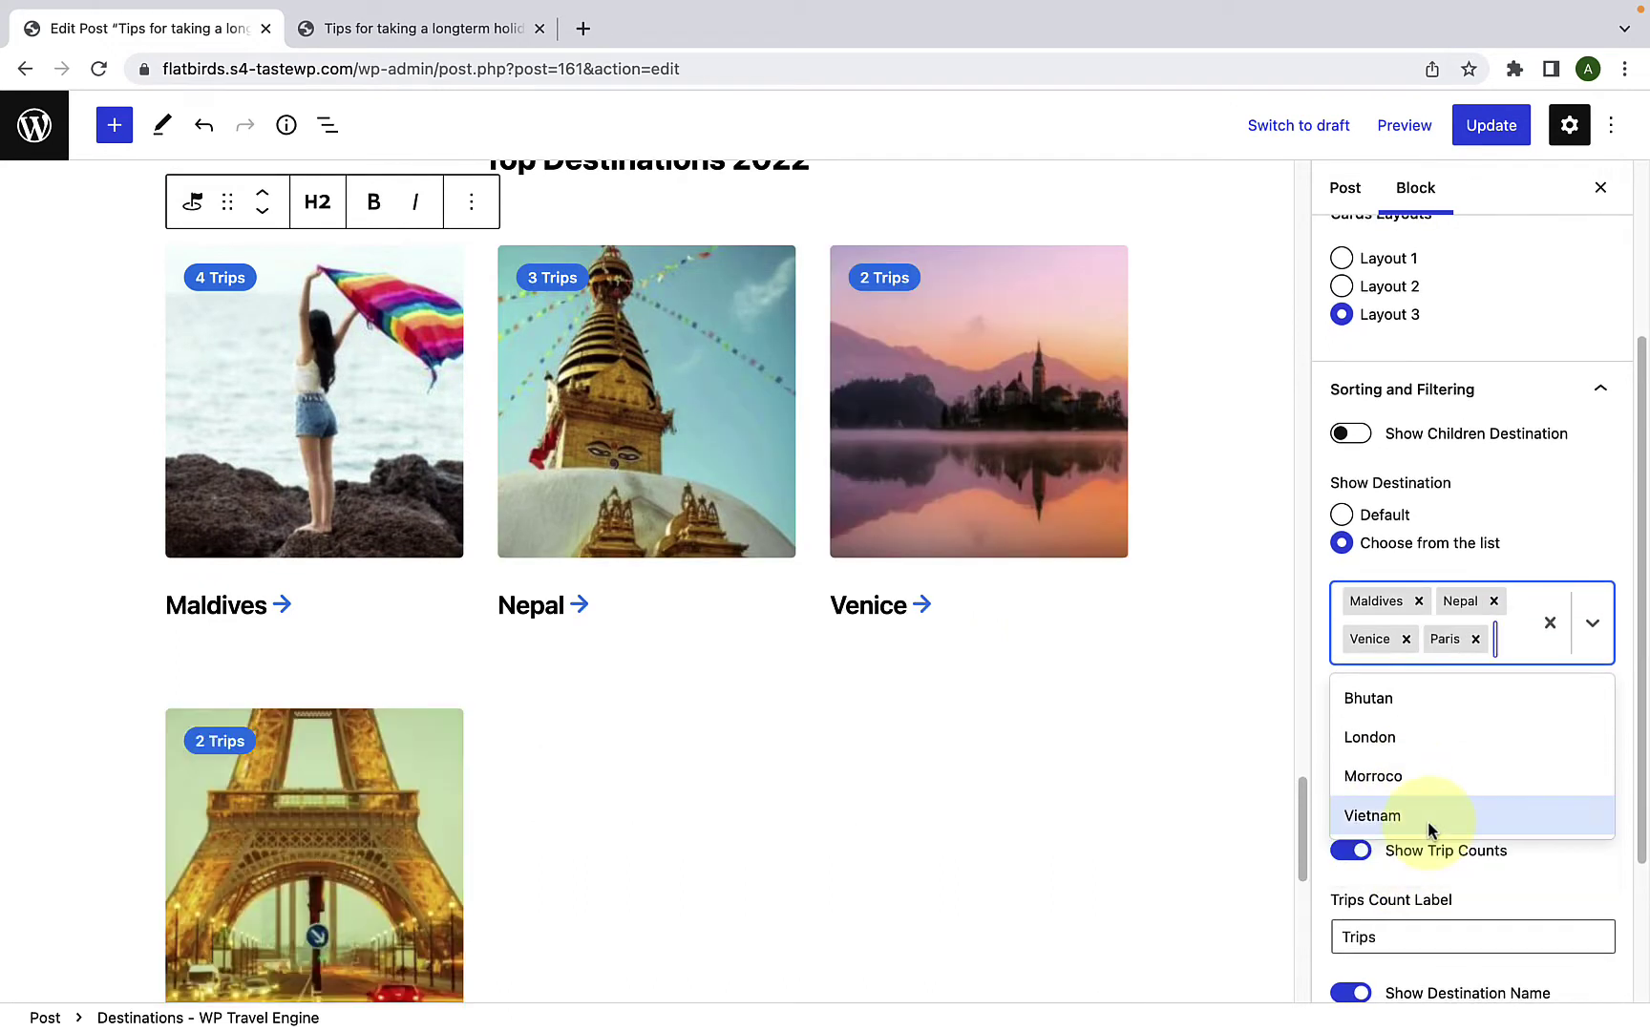
{"action": "left_click", "coordinate": [1427, 723]}
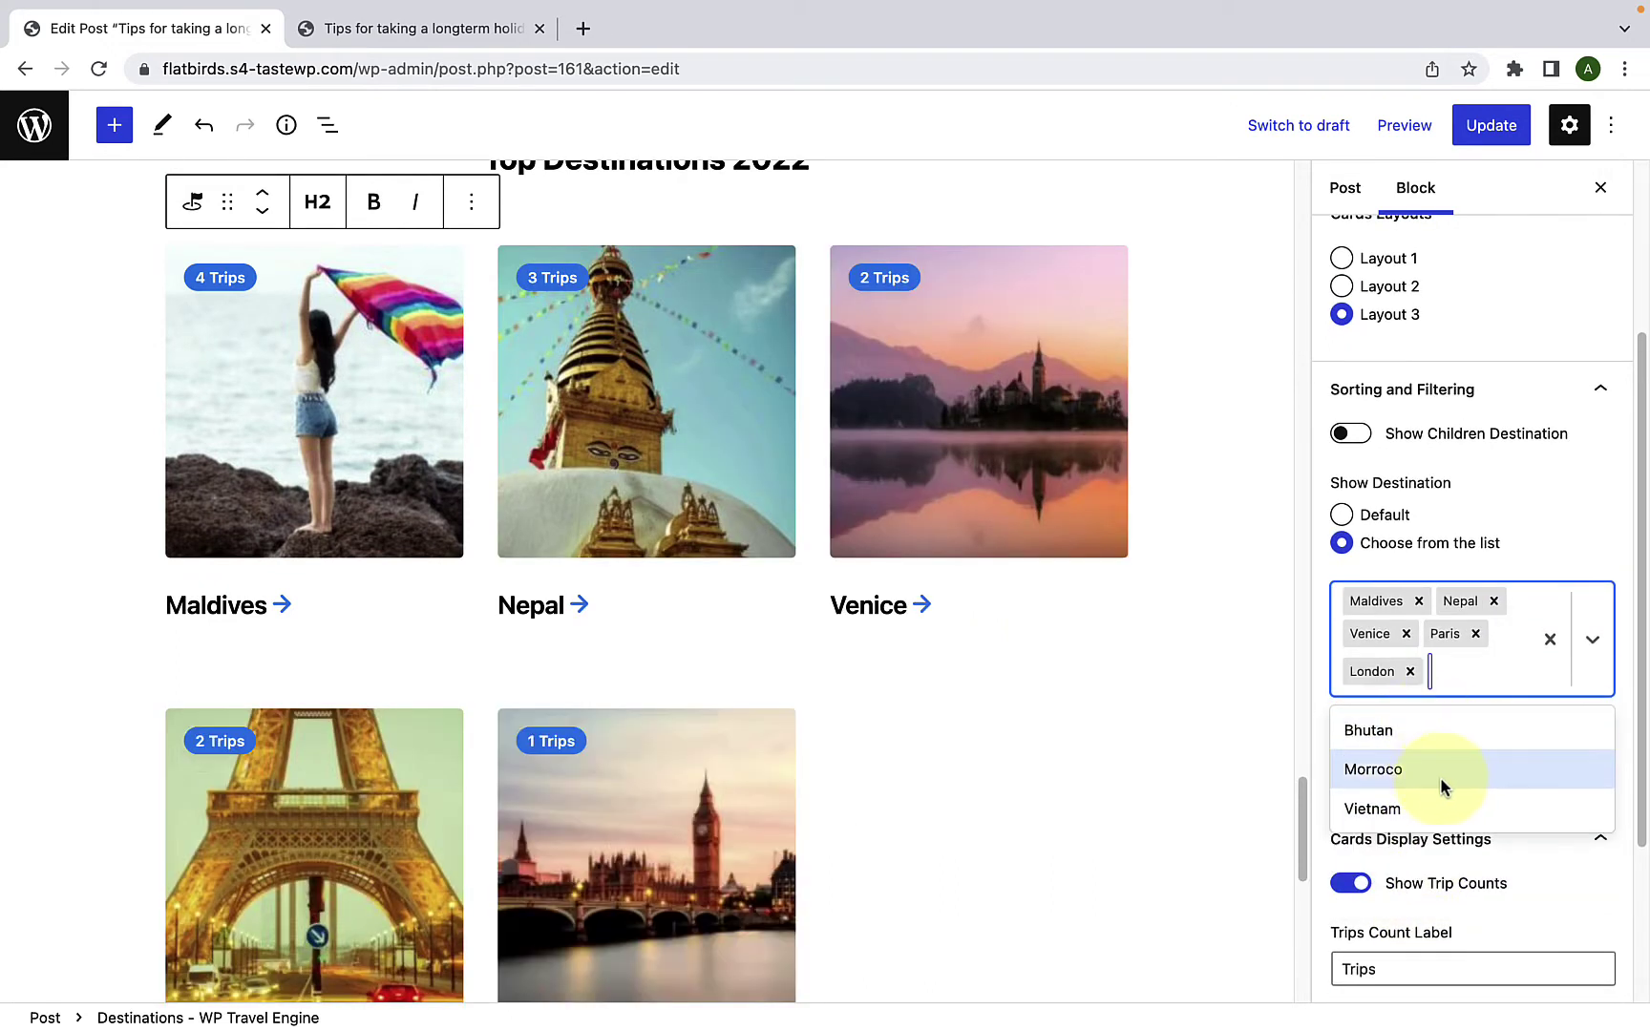
{"action": "left_click", "coordinate": [1444, 734]}
{"action": "scroll", "coordinate": [1154, 782], "scroll_direction": "down", "scroll_amount": 3}
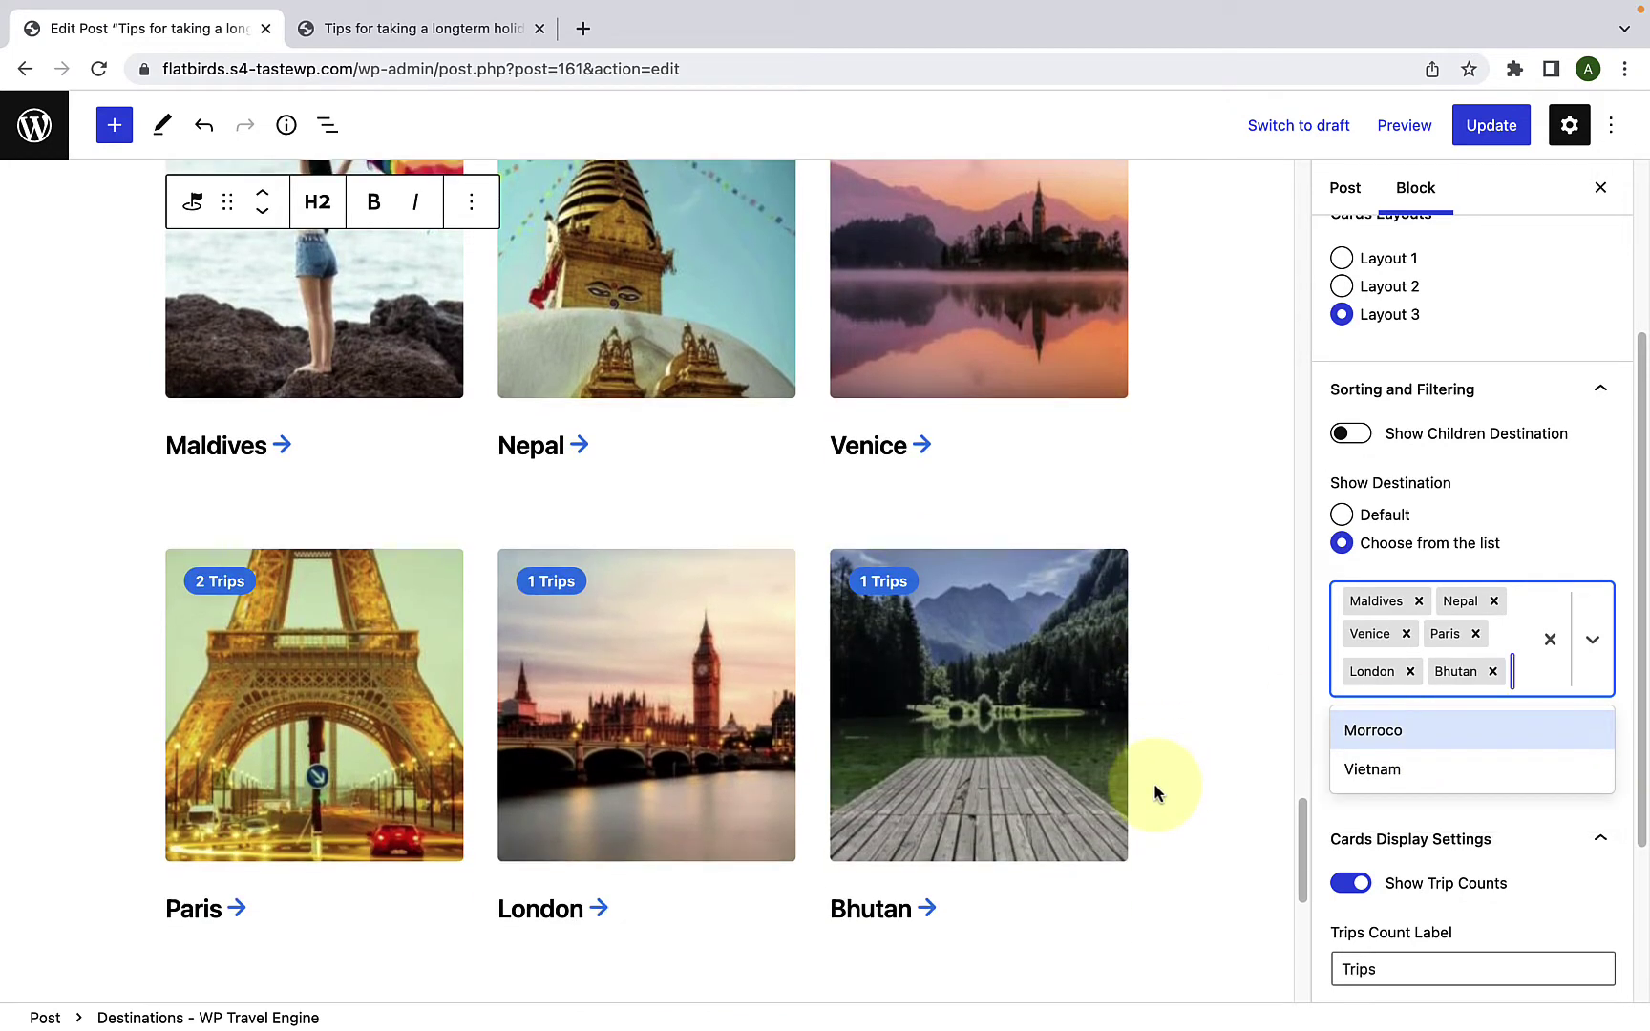
{"action": "scroll", "coordinate": [1154, 793], "scroll_direction": "up", "scroll_amount": 2}
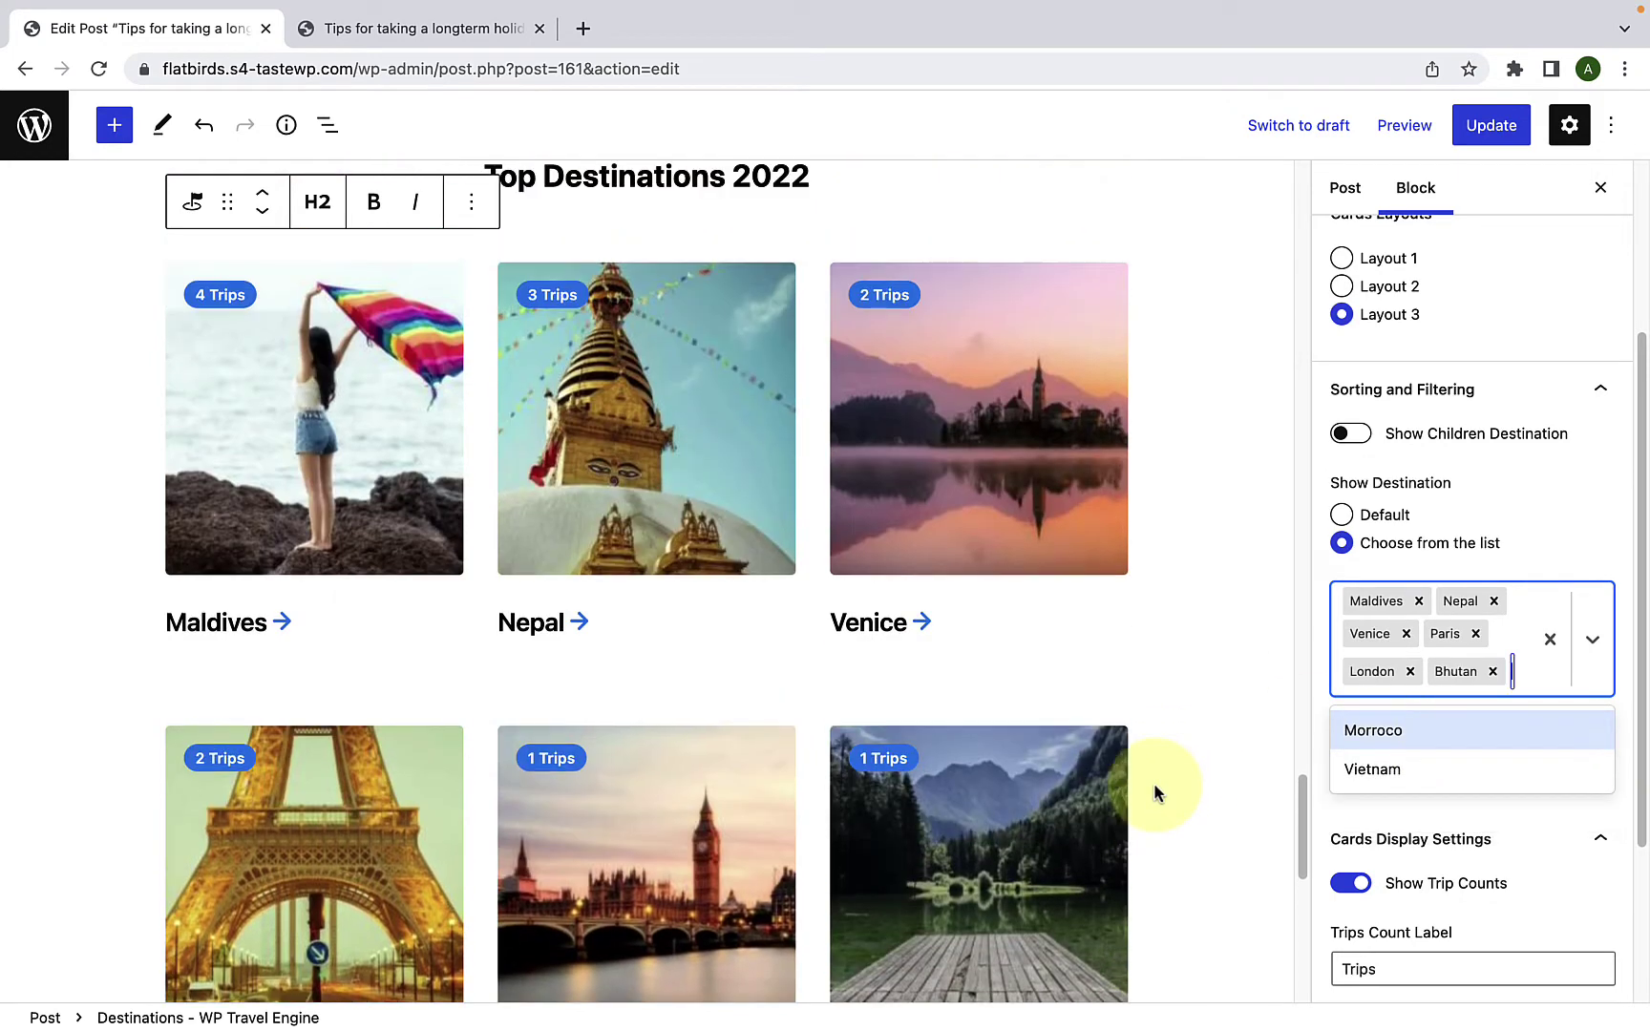
{"action": "left_click", "coordinate": [1344, 516]}
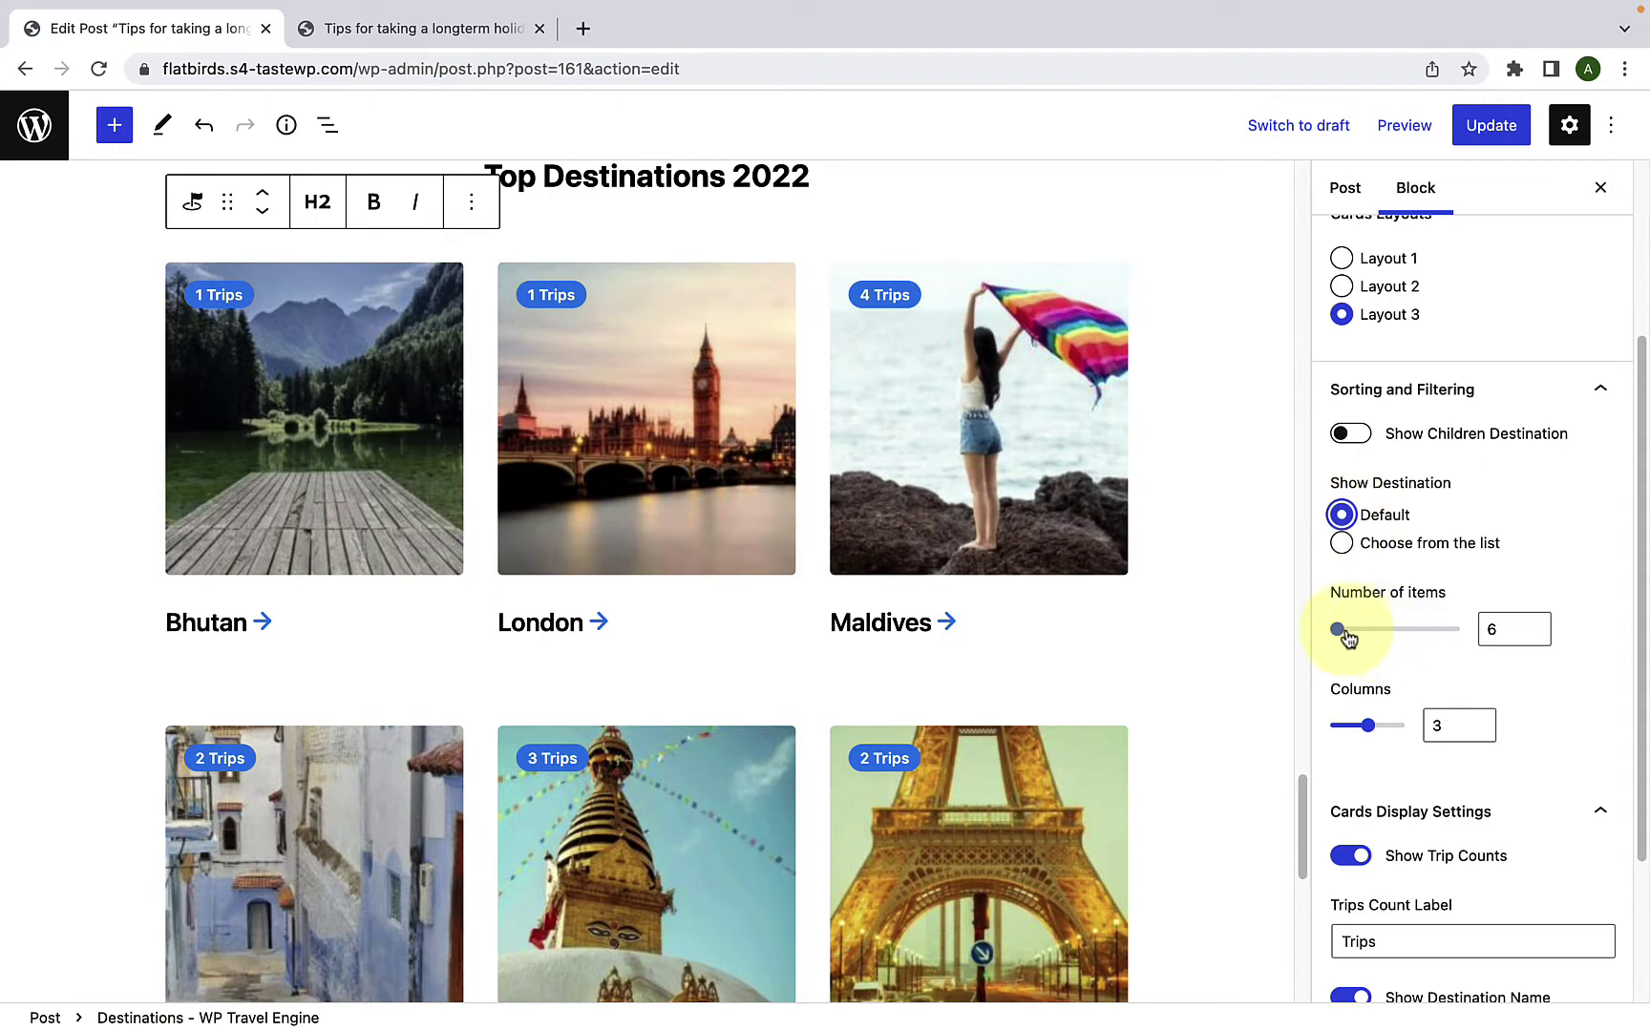
Step: Raise the number of destination items to 8, review the added cards, and set it back to 6
{"action": "left_click", "coordinate": [1532, 630]}
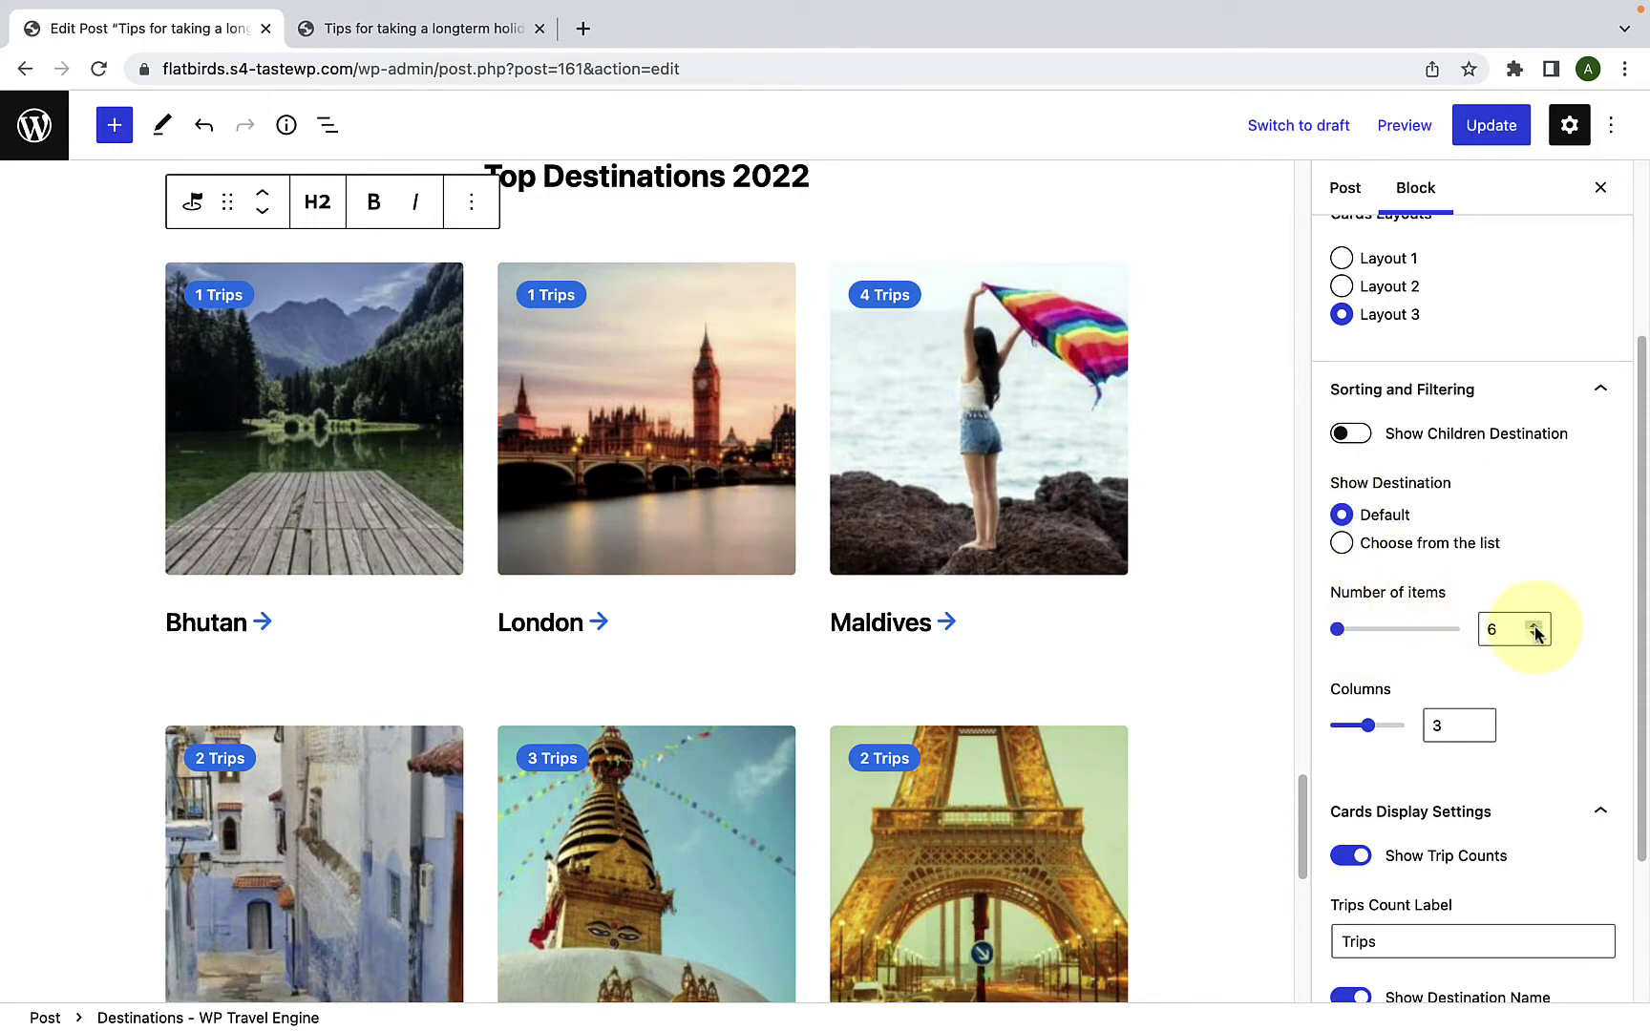
{"action": "scroll", "coordinate": [1262, 664], "scroll_direction": "down", "scroll_amount": 5}
{"action": "scroll", "coordinate": [1262, 664], "scroll_direction": "up", "scroll_amount": 5}
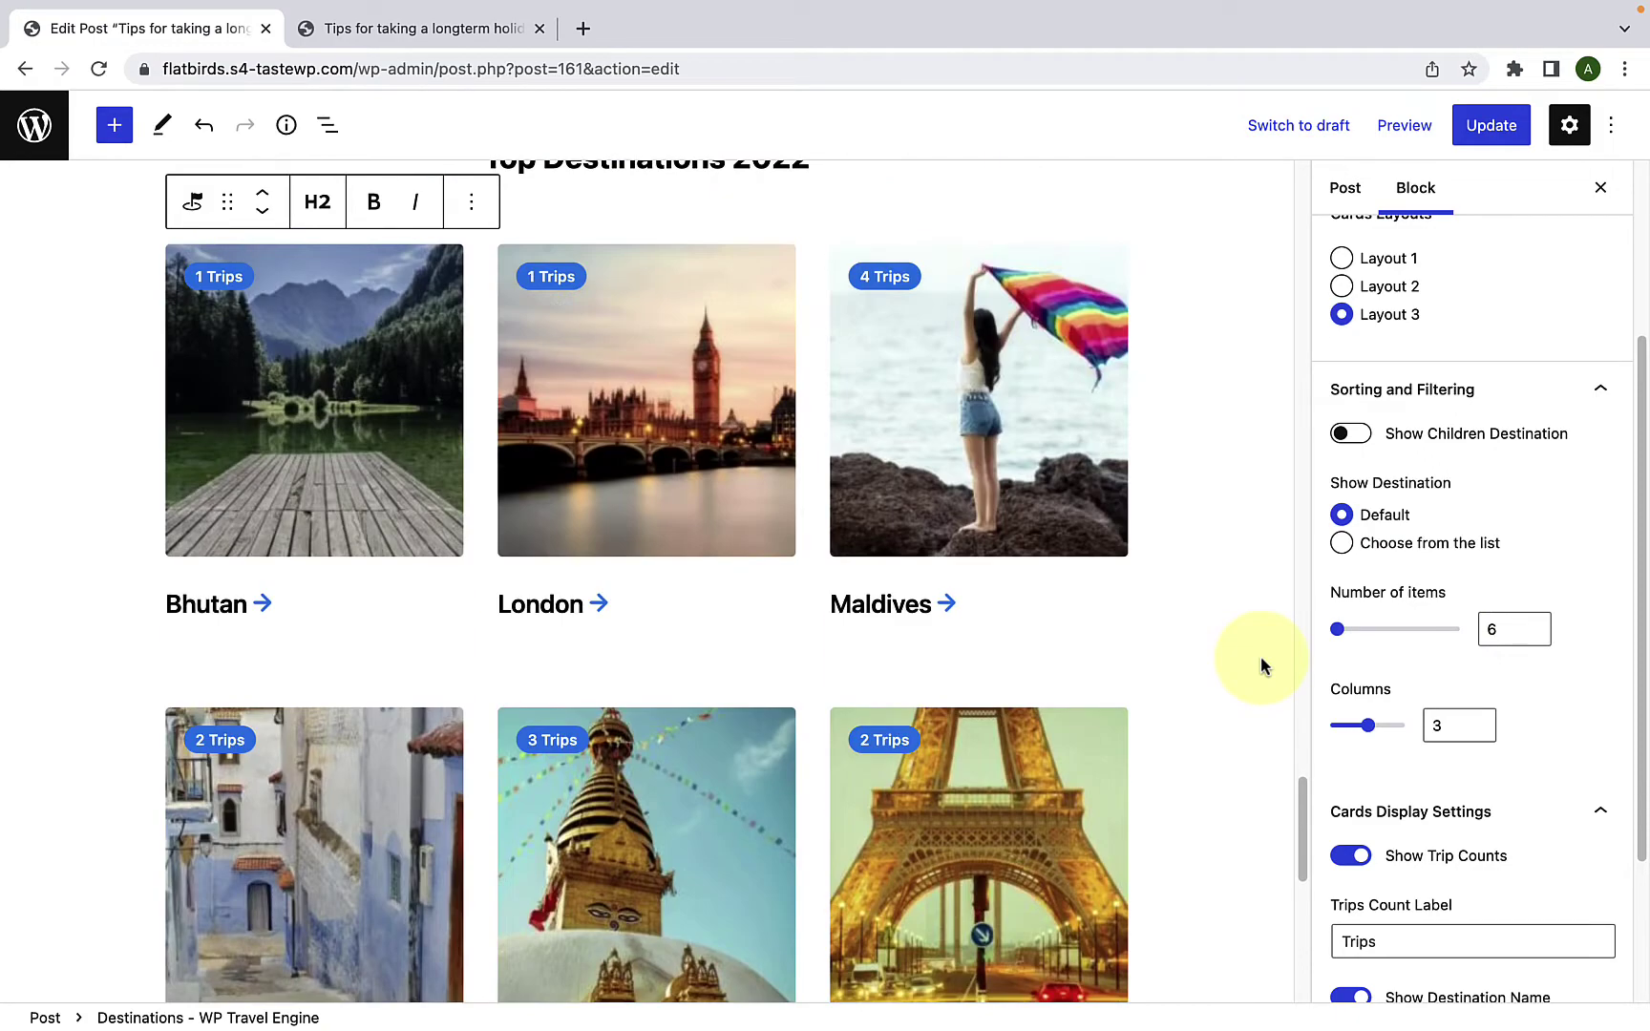
{"action": "scroll", "coordinate": [1262, 665], "scroll_direction": "down", "scroll_amount": 3}
{"action": "left_click", "coordinate": [1541, 630]}
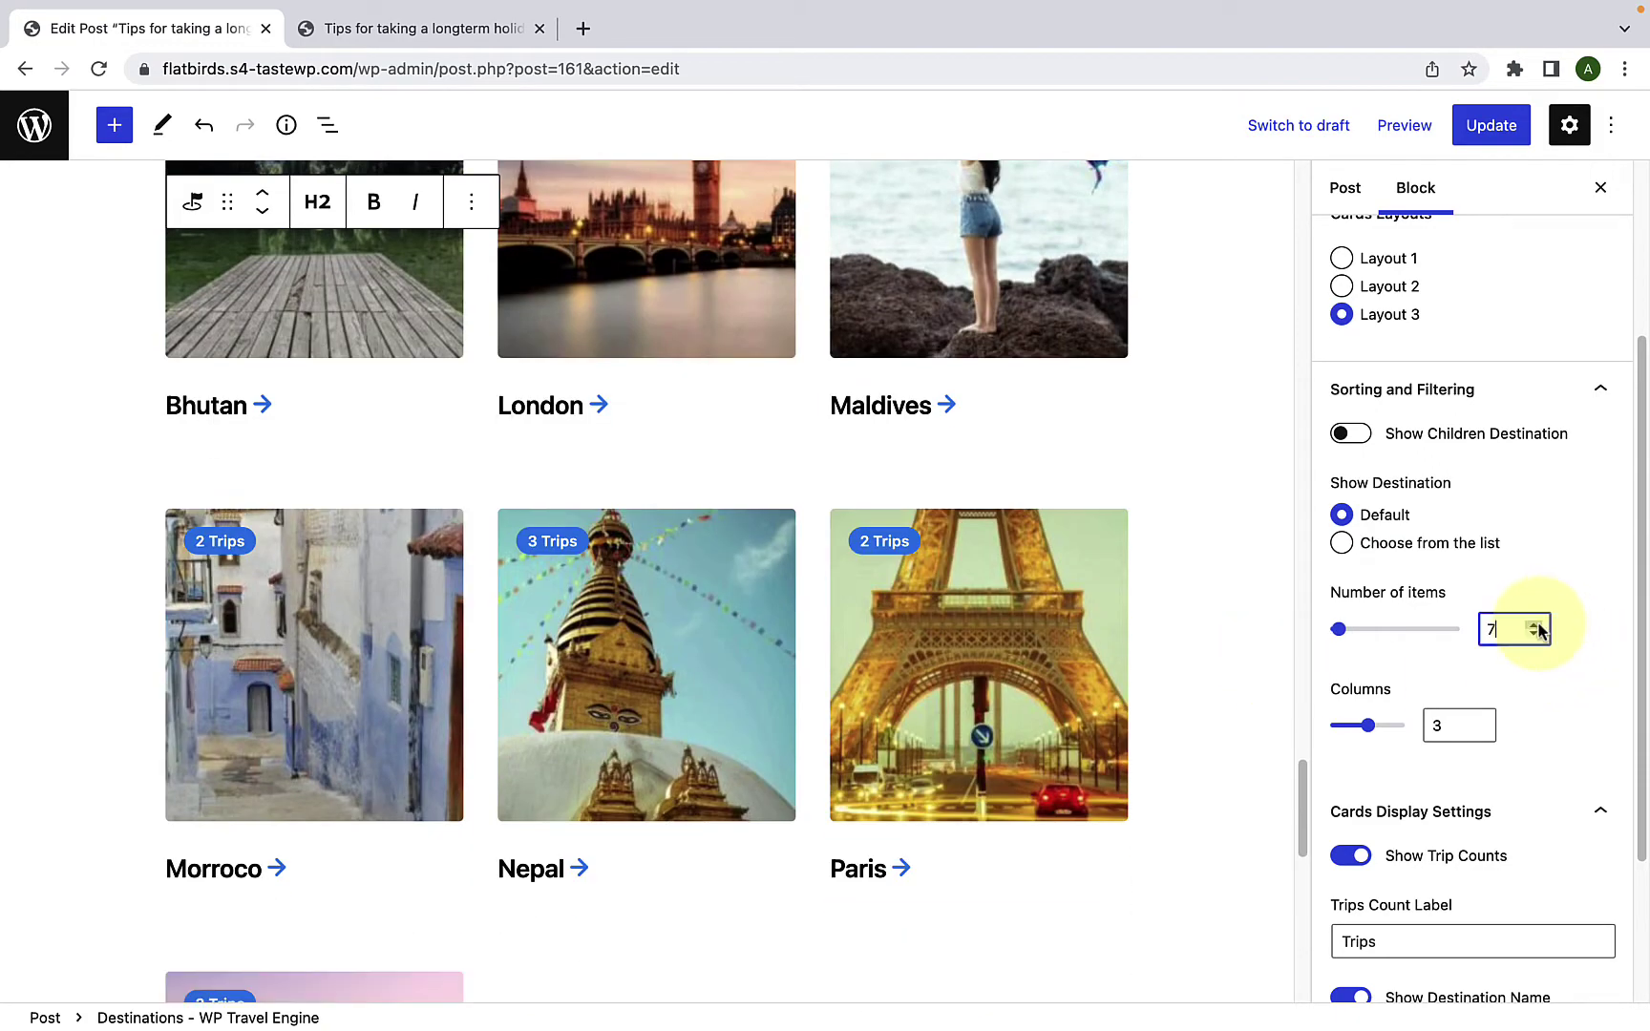
{"action": "left_click", "coordinate": [1541, 630]}
{"action": "scroll", "coordinate": [1049, 740], "scroll_direction": "down", "scroll_amount": 5}
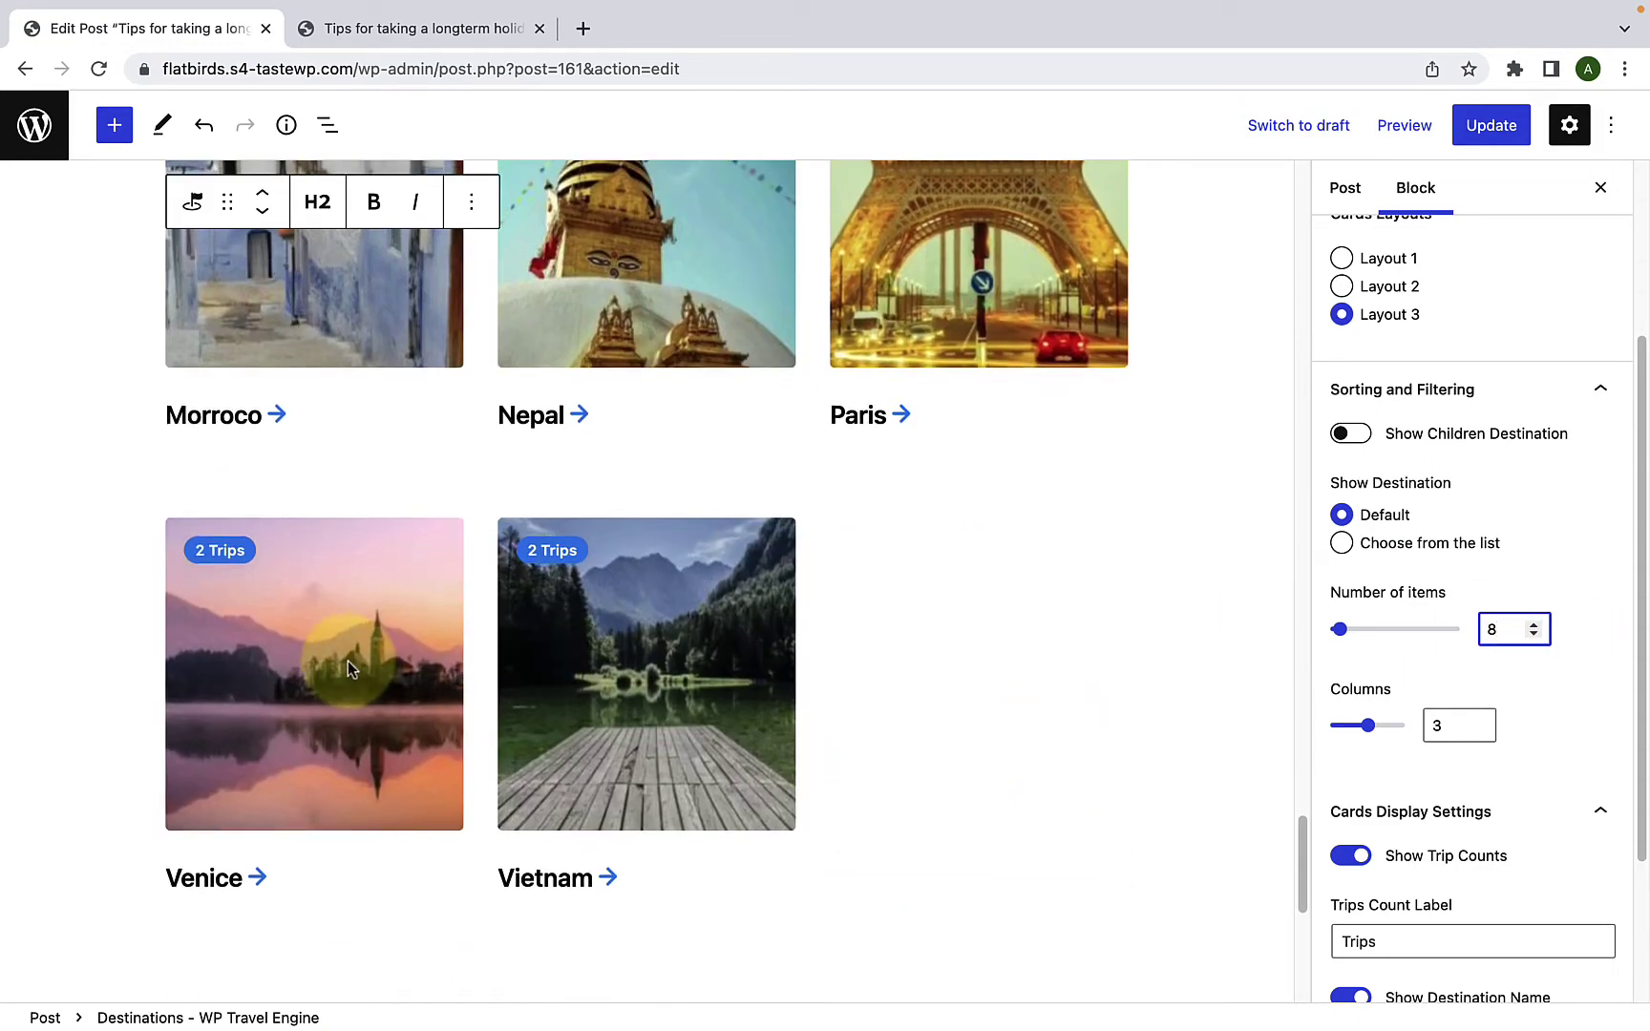
{"action": "scroll", "coordinate": [350, 666], "scroll_direction": "up", "scroll_amount": 10}
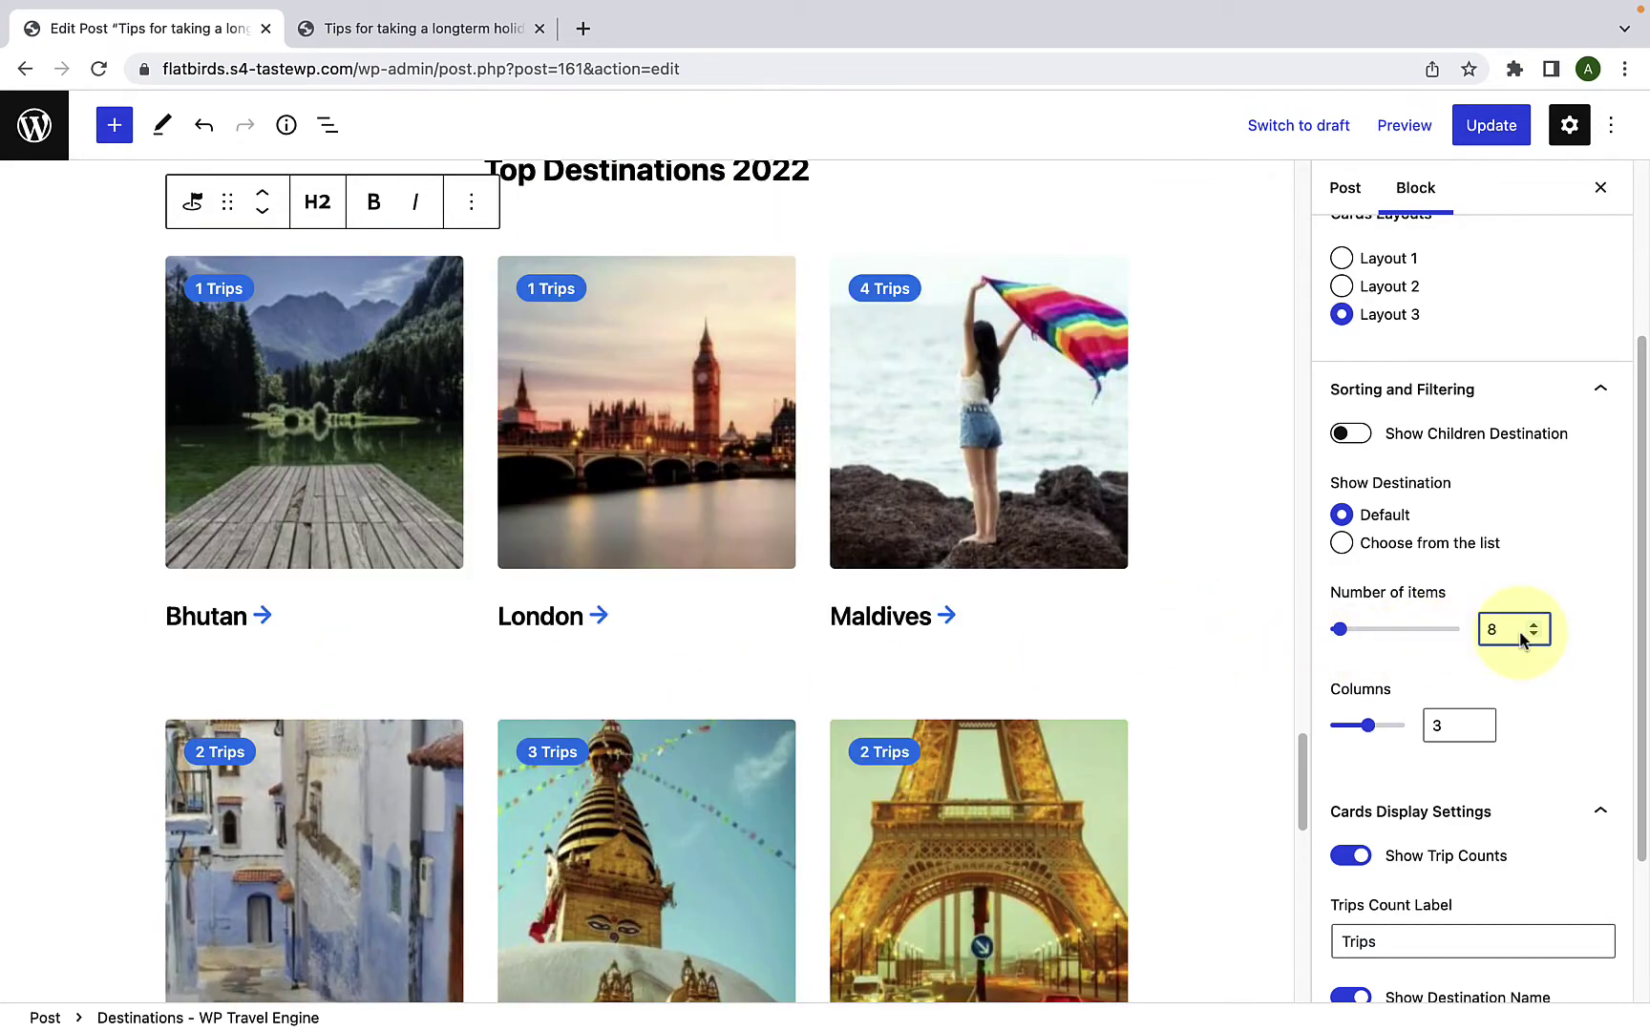
{"action": "left_click", "coordinate": [1535, 636]}
{"action": "scroll", "coordinate": [1152, 730], "scroll_direction": "down", "scroll_amount": 3}
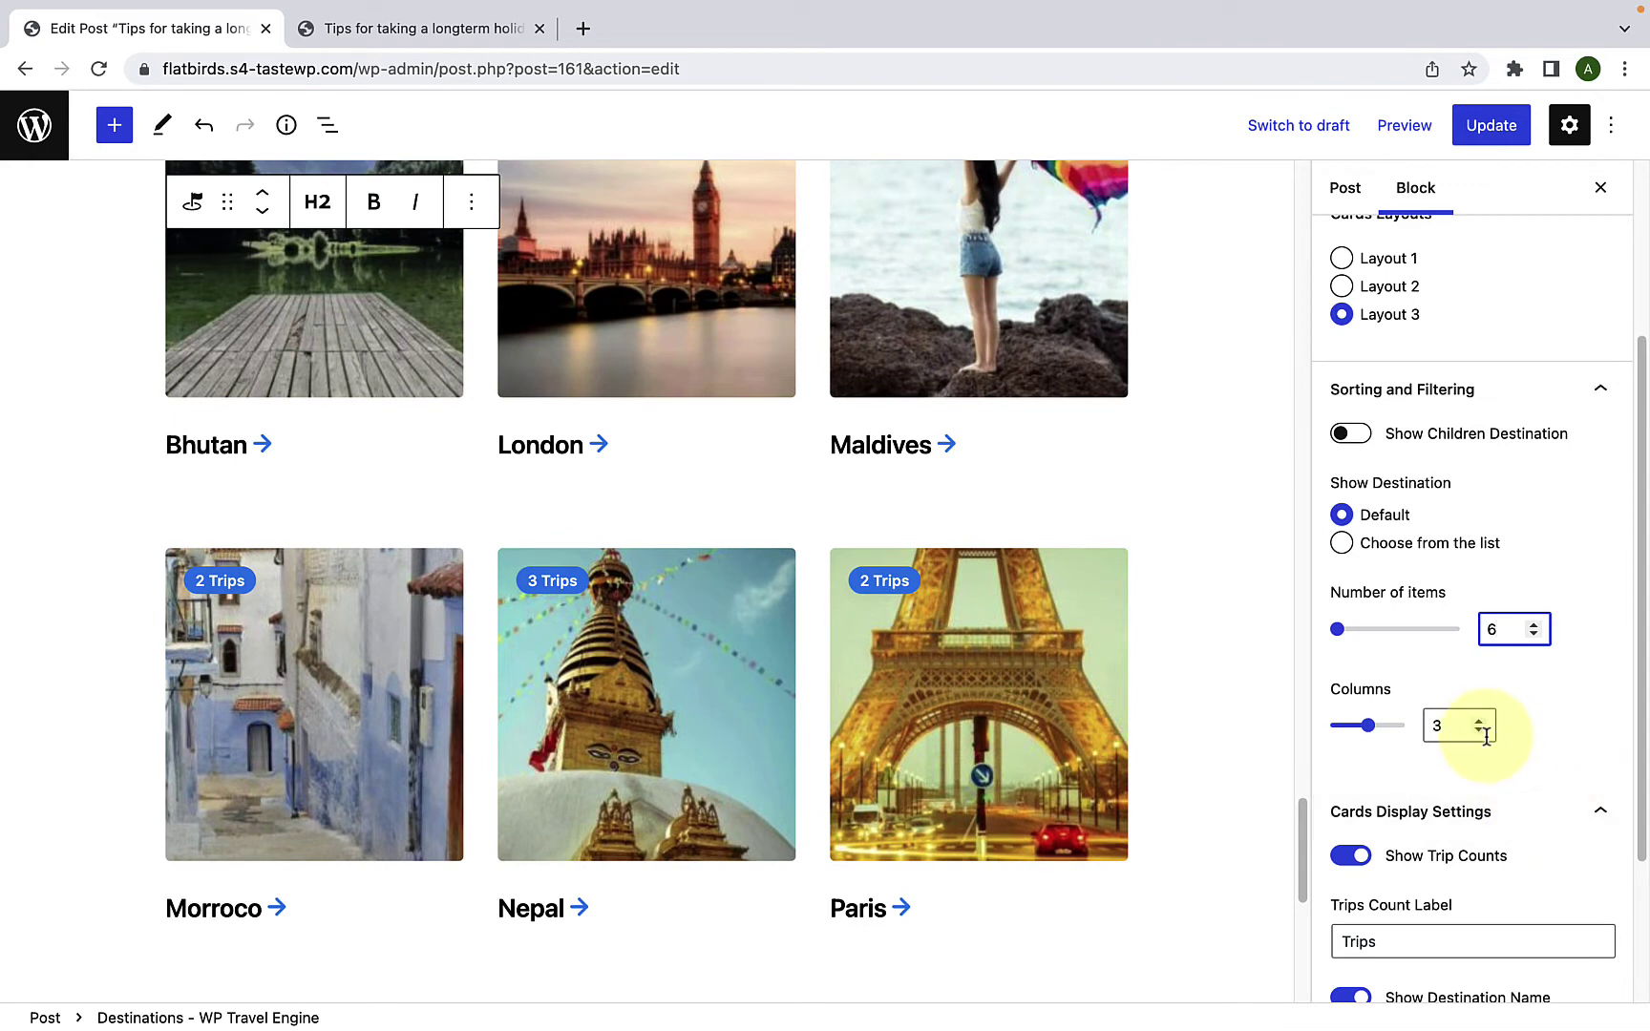
Step: Hide the trip counts on the destination cards and show them again
{"action": "scroll", "coordinate": [1489, 739], "scroll_direction": "down", "scroll_amount": 3}
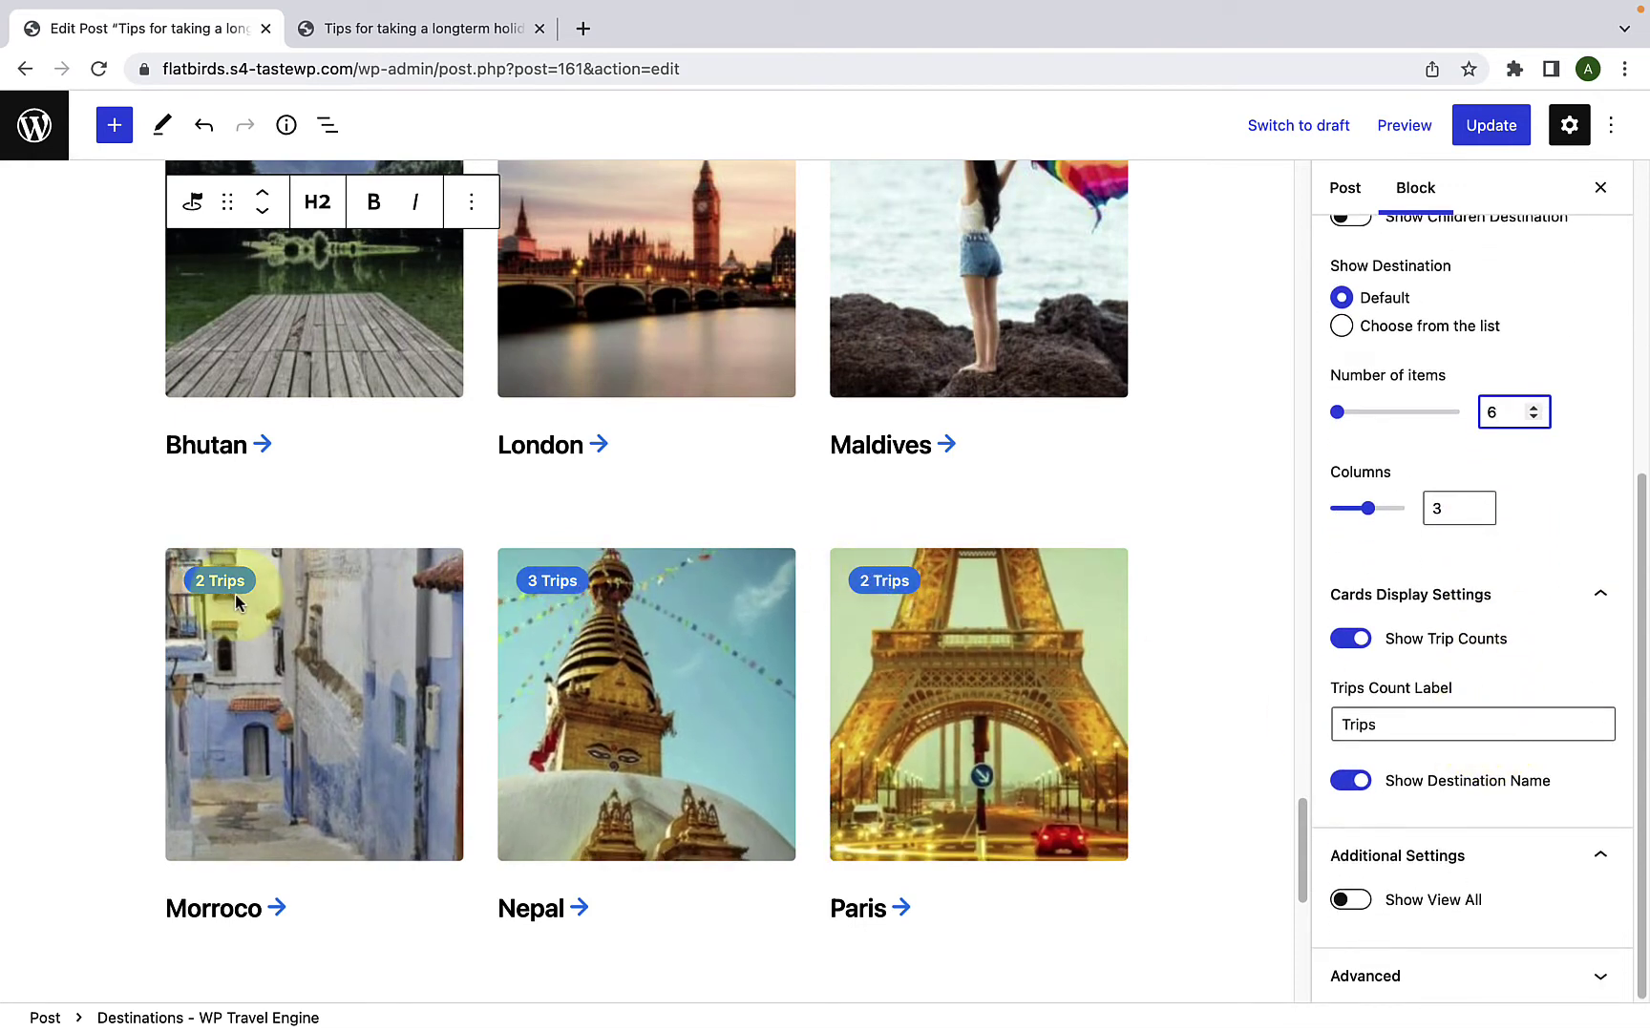
{"action": "left_click", "coordinate": [1348, 638]}
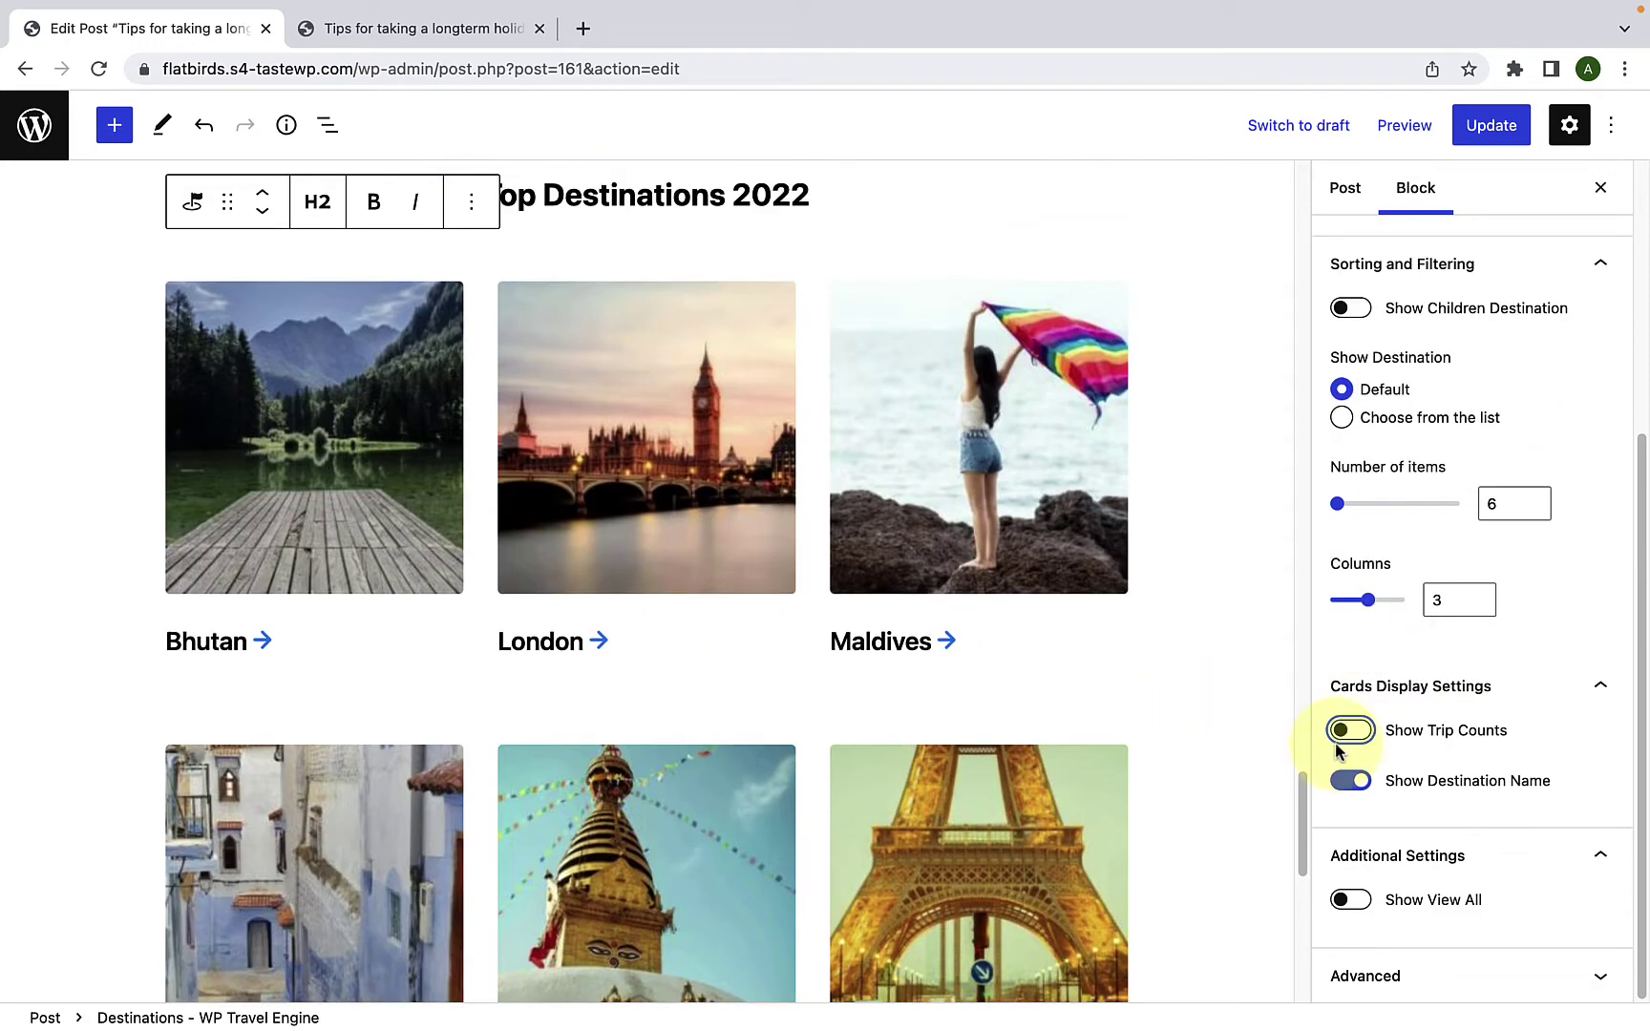
{"action": "left_click", "coordinate": [1342, 734]}
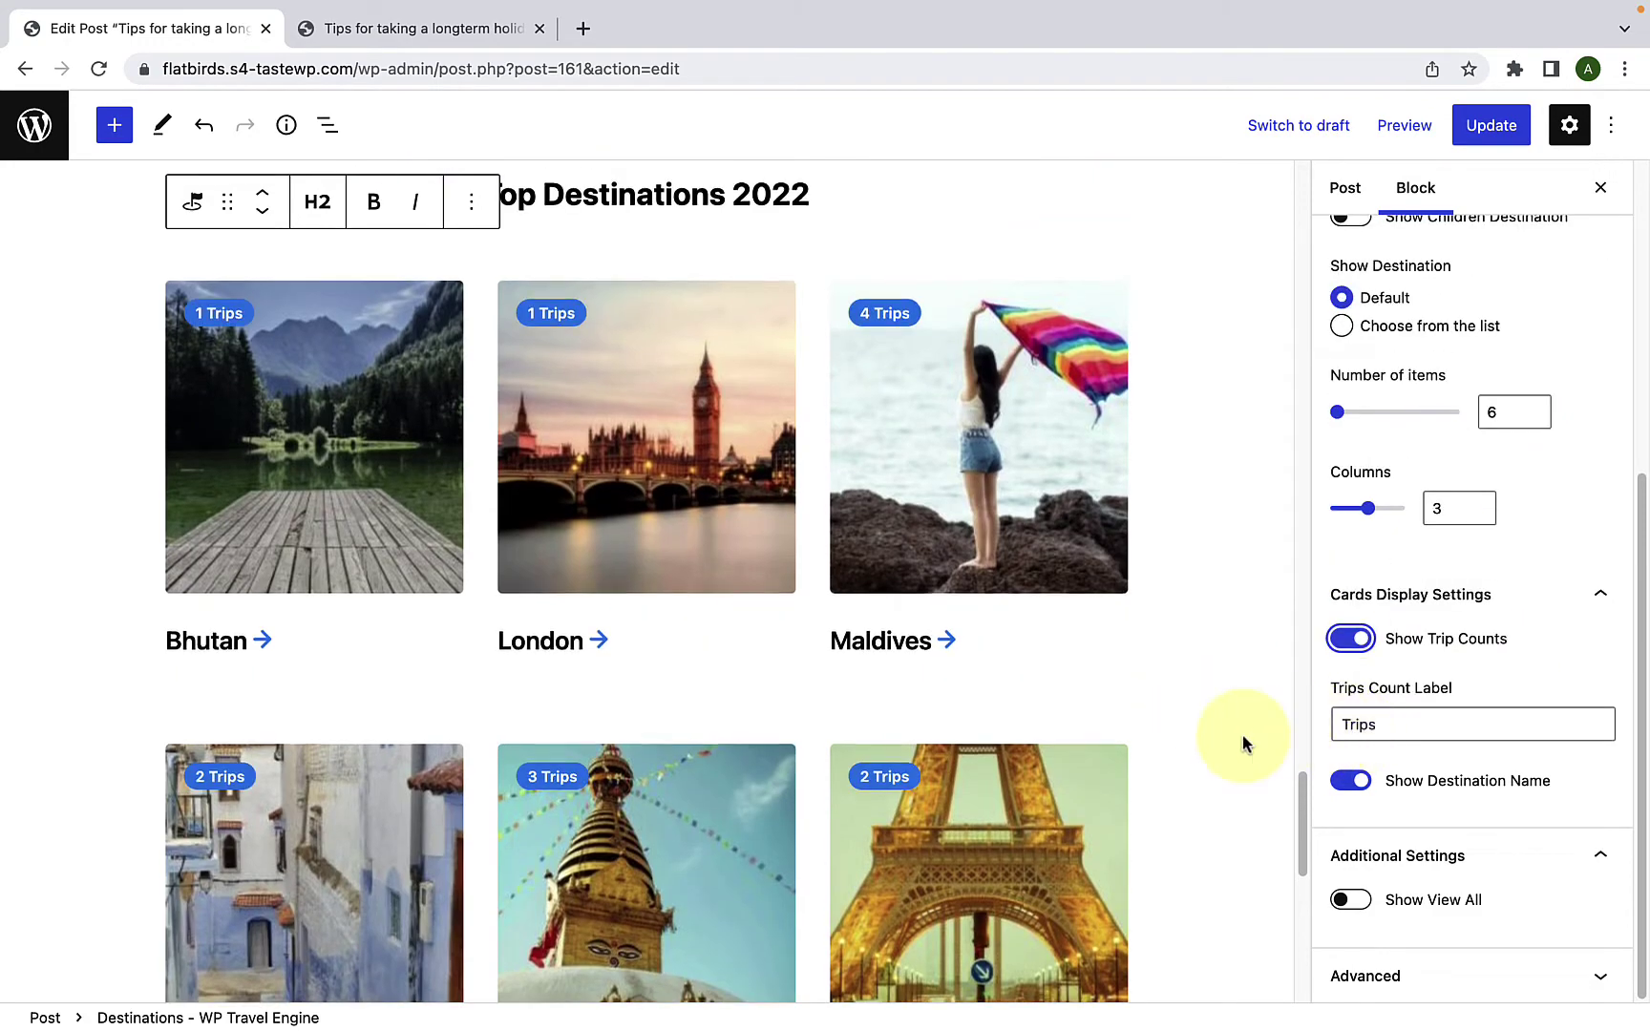
Step: Select the text of the Trips Count Label, and hide and show the destination names again
{"action": "scroll", "coordinate": [1245, 748], "scroll_direction": "down", "scroll_amount": 2}
{"action": "double_click", "coordinate": [1392, 725]}
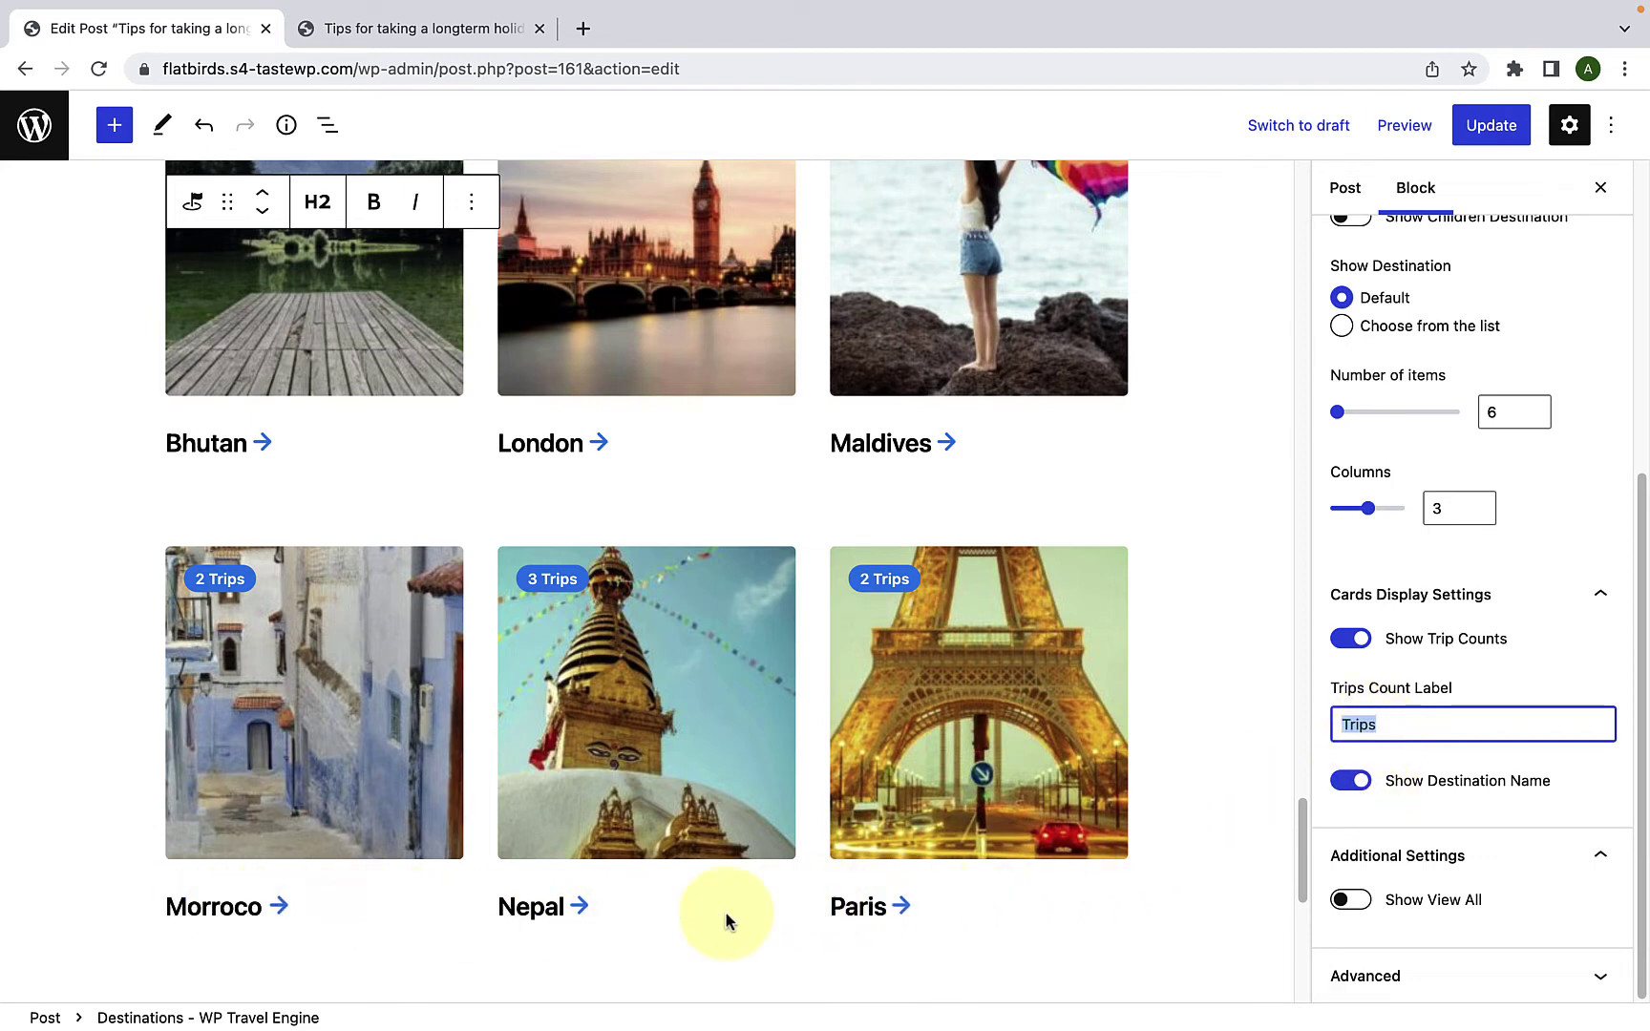
{"action": "left_click", "coordinate": [1344, 783]}
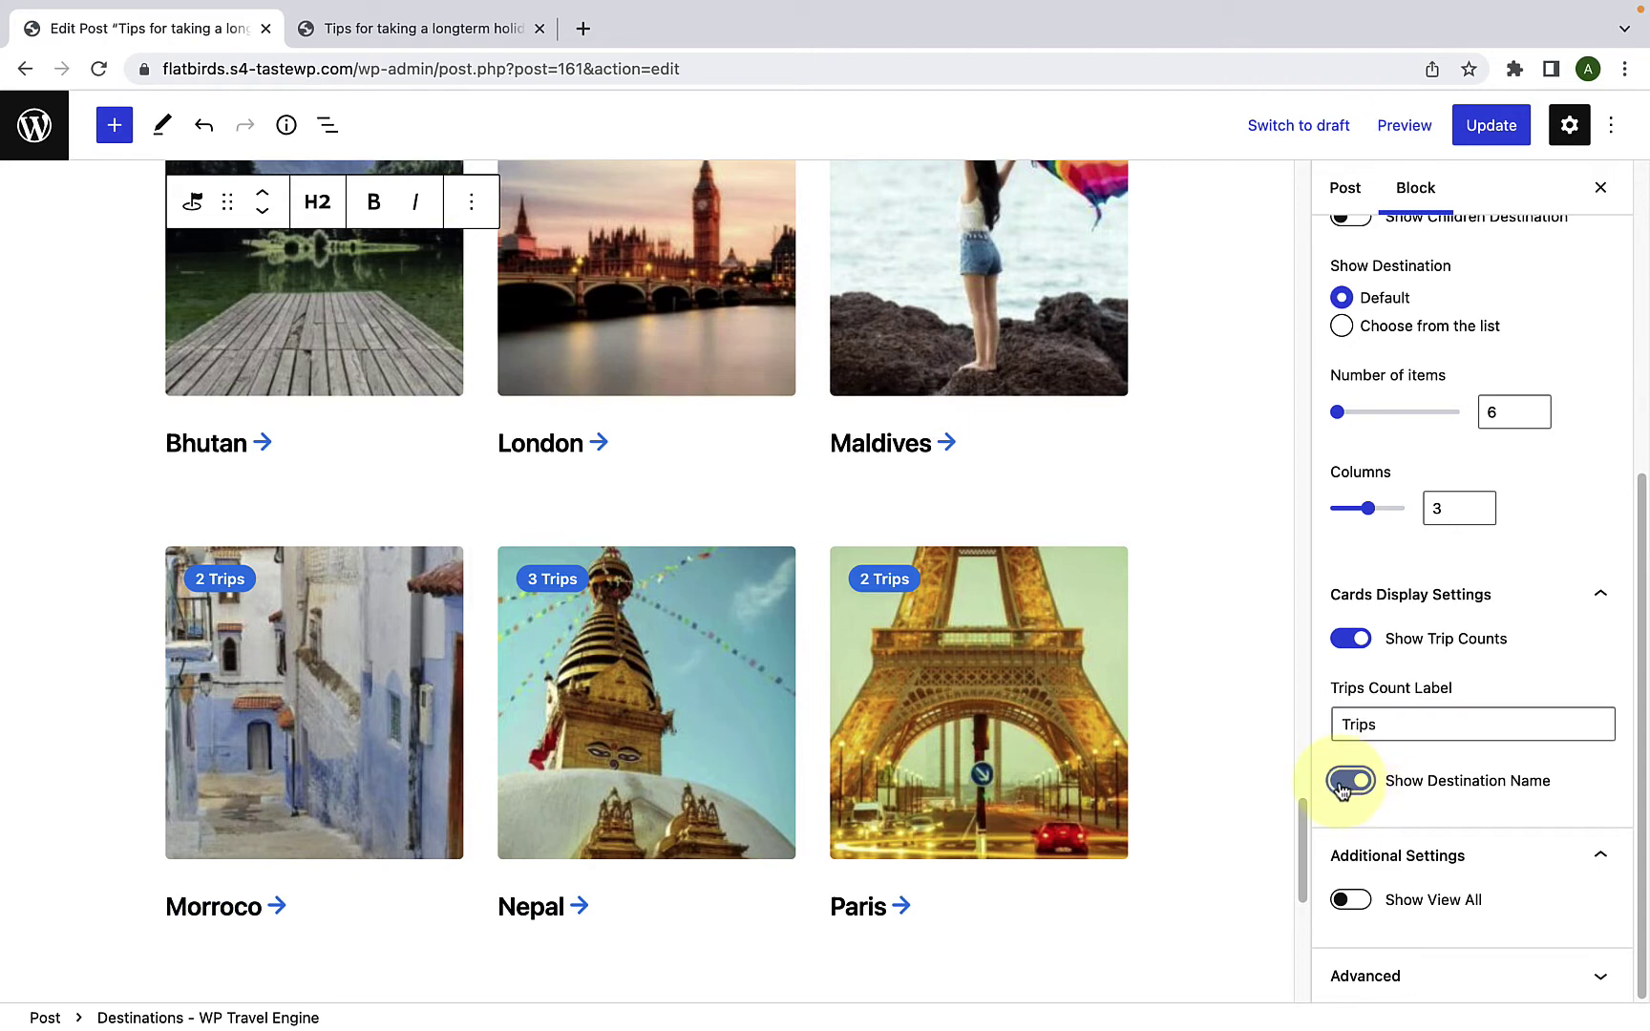
{"action": "left_click", "coordinate": [1345, 781]}
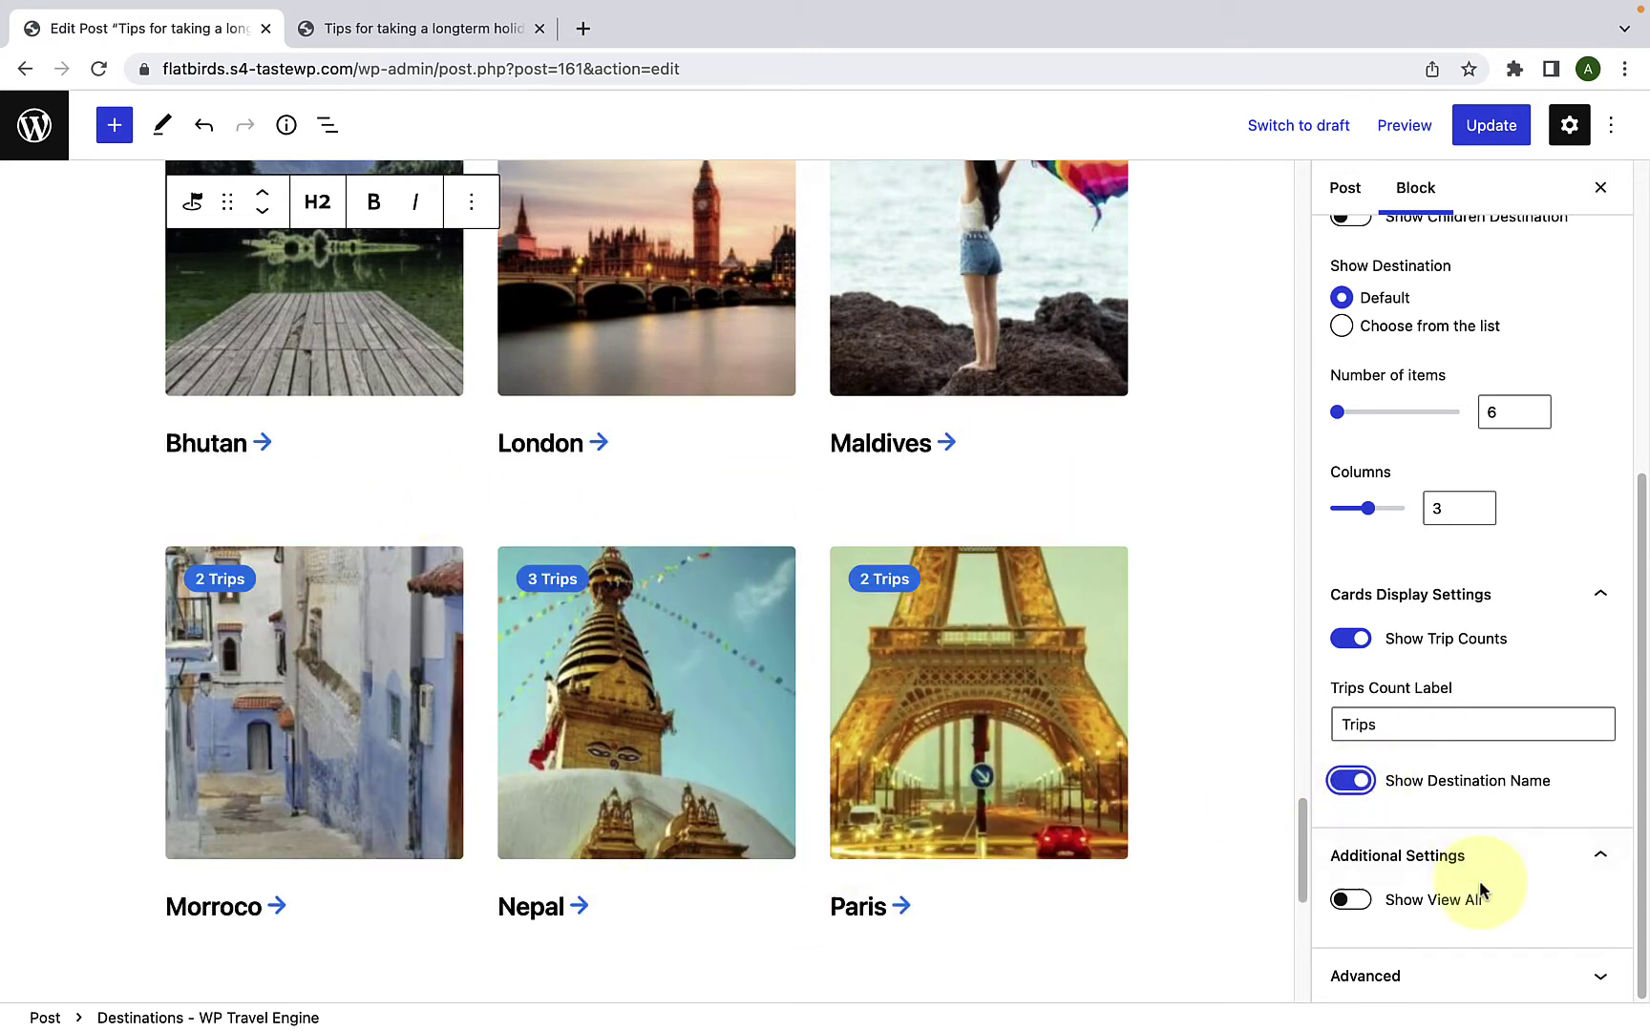
Step: Enable the View All button below the destination cards
{"action": "scroll", "coordinate": [1112, 943], "scroll_direction": "down", "scroll_amount": 3}
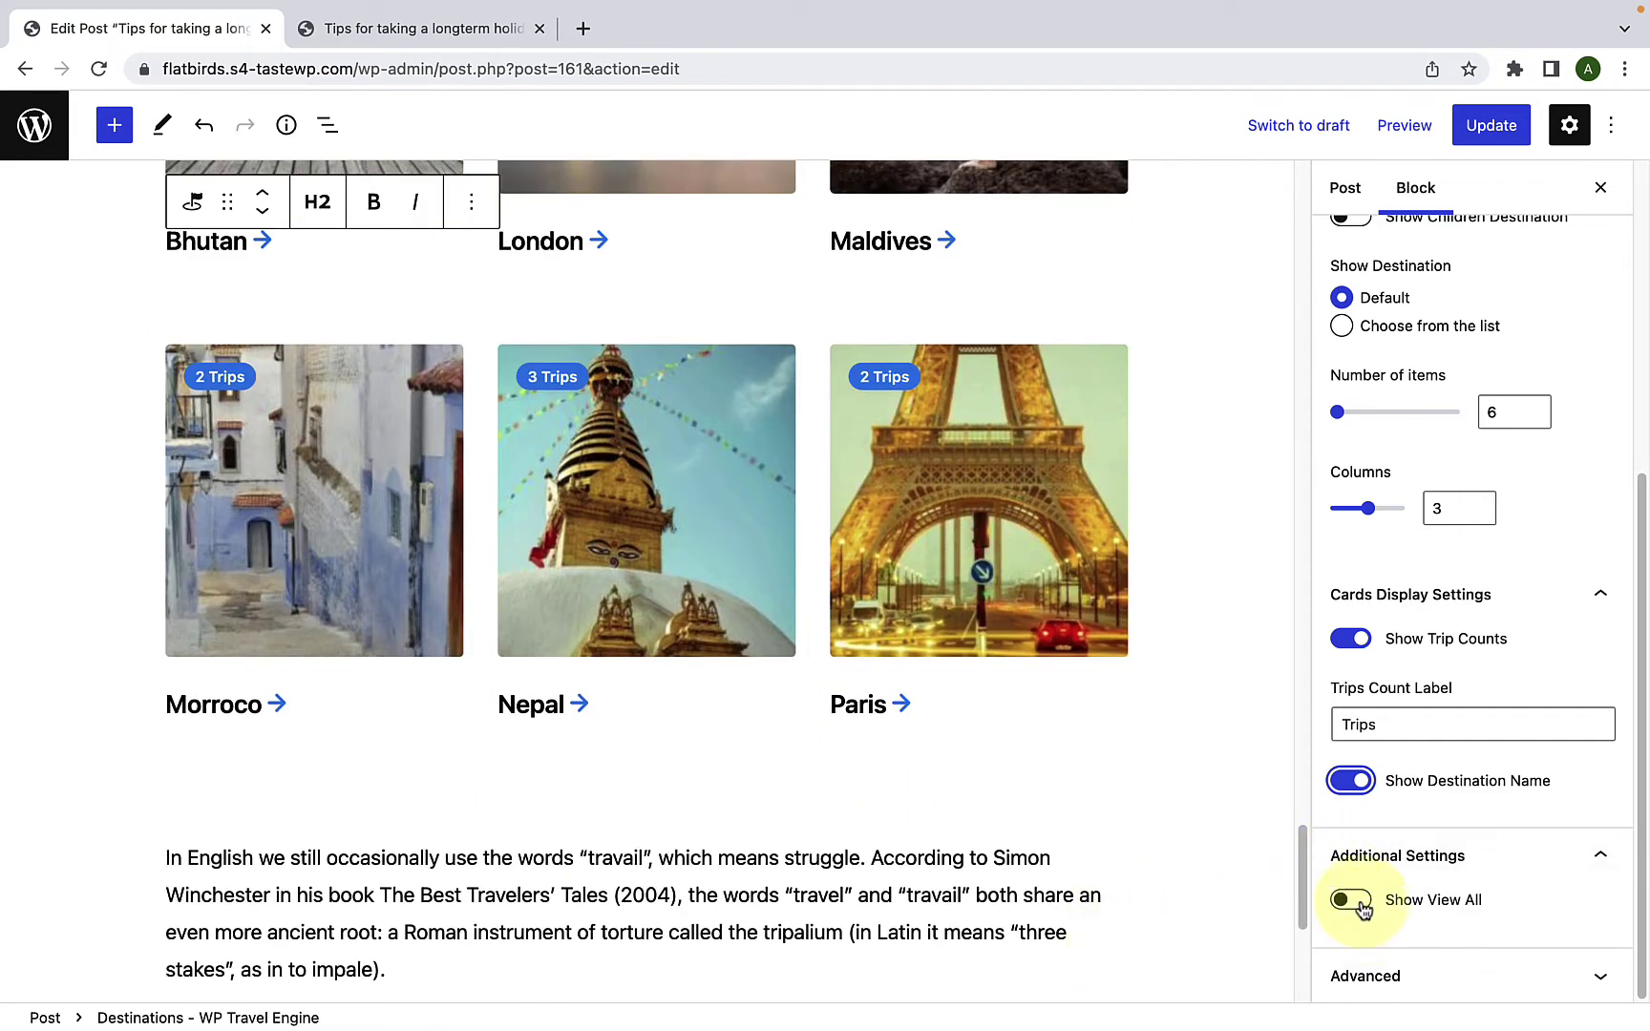
{"action": "left_click", "coordinate": [1356, 903]}
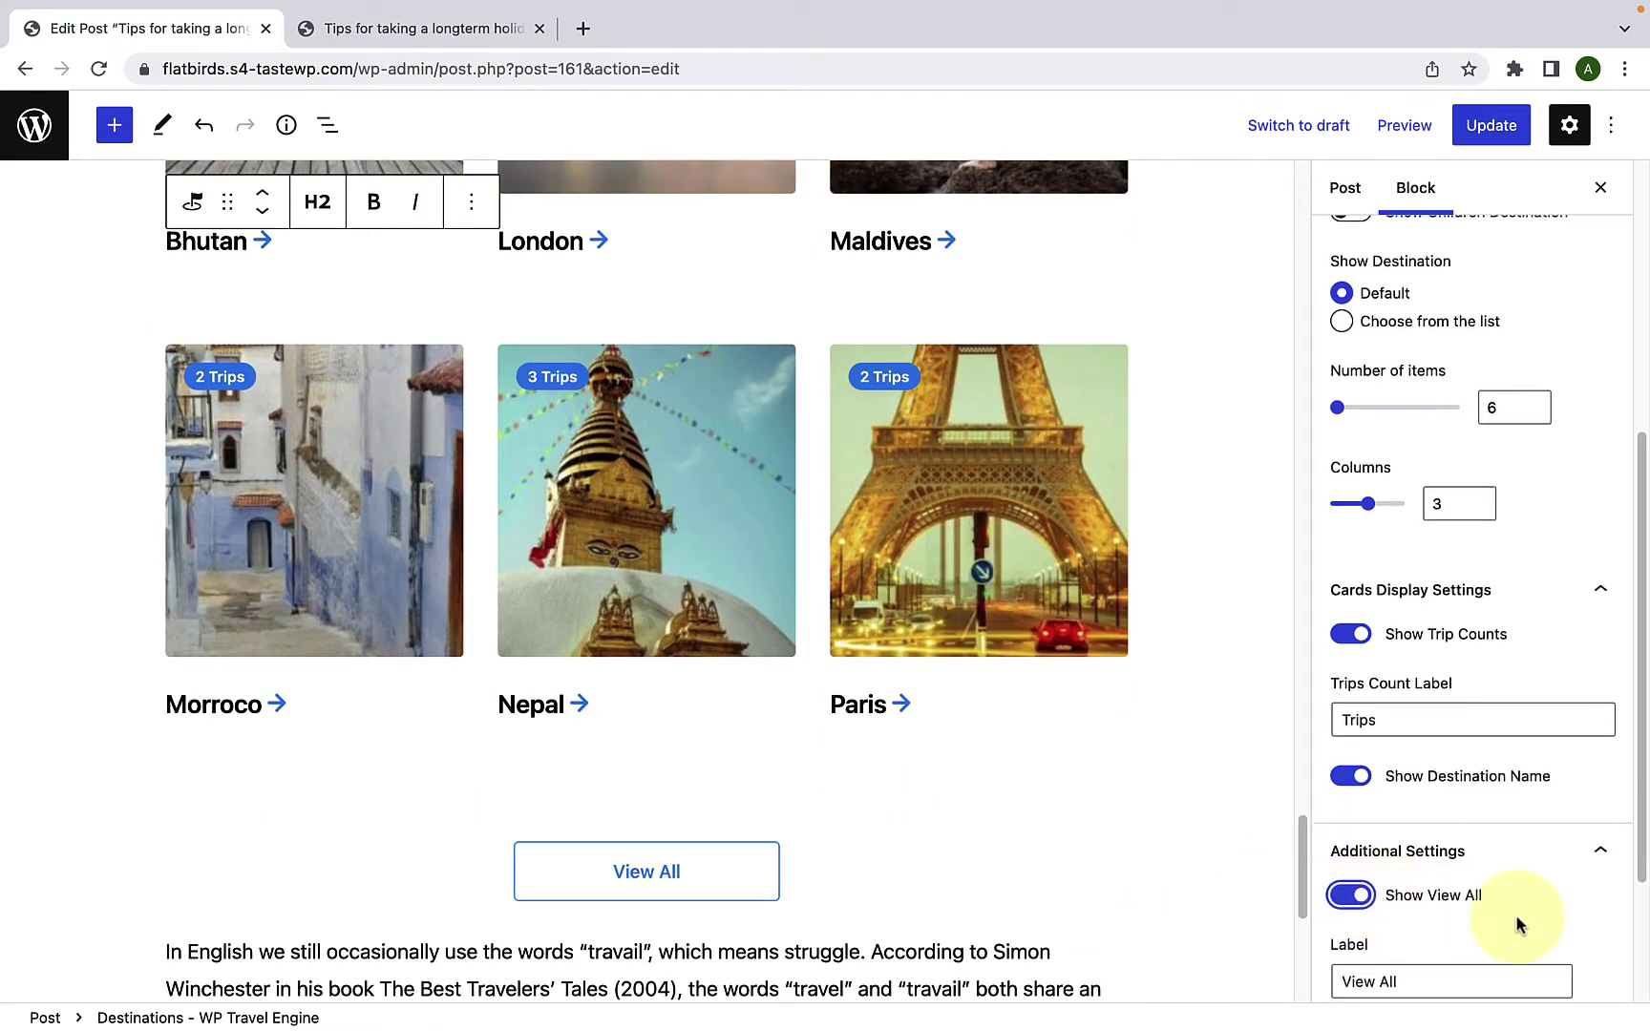
Step: Check the label and link fields of the destinations View All button, and update the post
{"action": "scroll", "coordinate": [866, 871], "scroll_direction": "down", "scroll_amount": 3}
{"action": "scroll", "coordinate": [1392, 974], "scroll_direction": "down", "scroll_amount": 3}
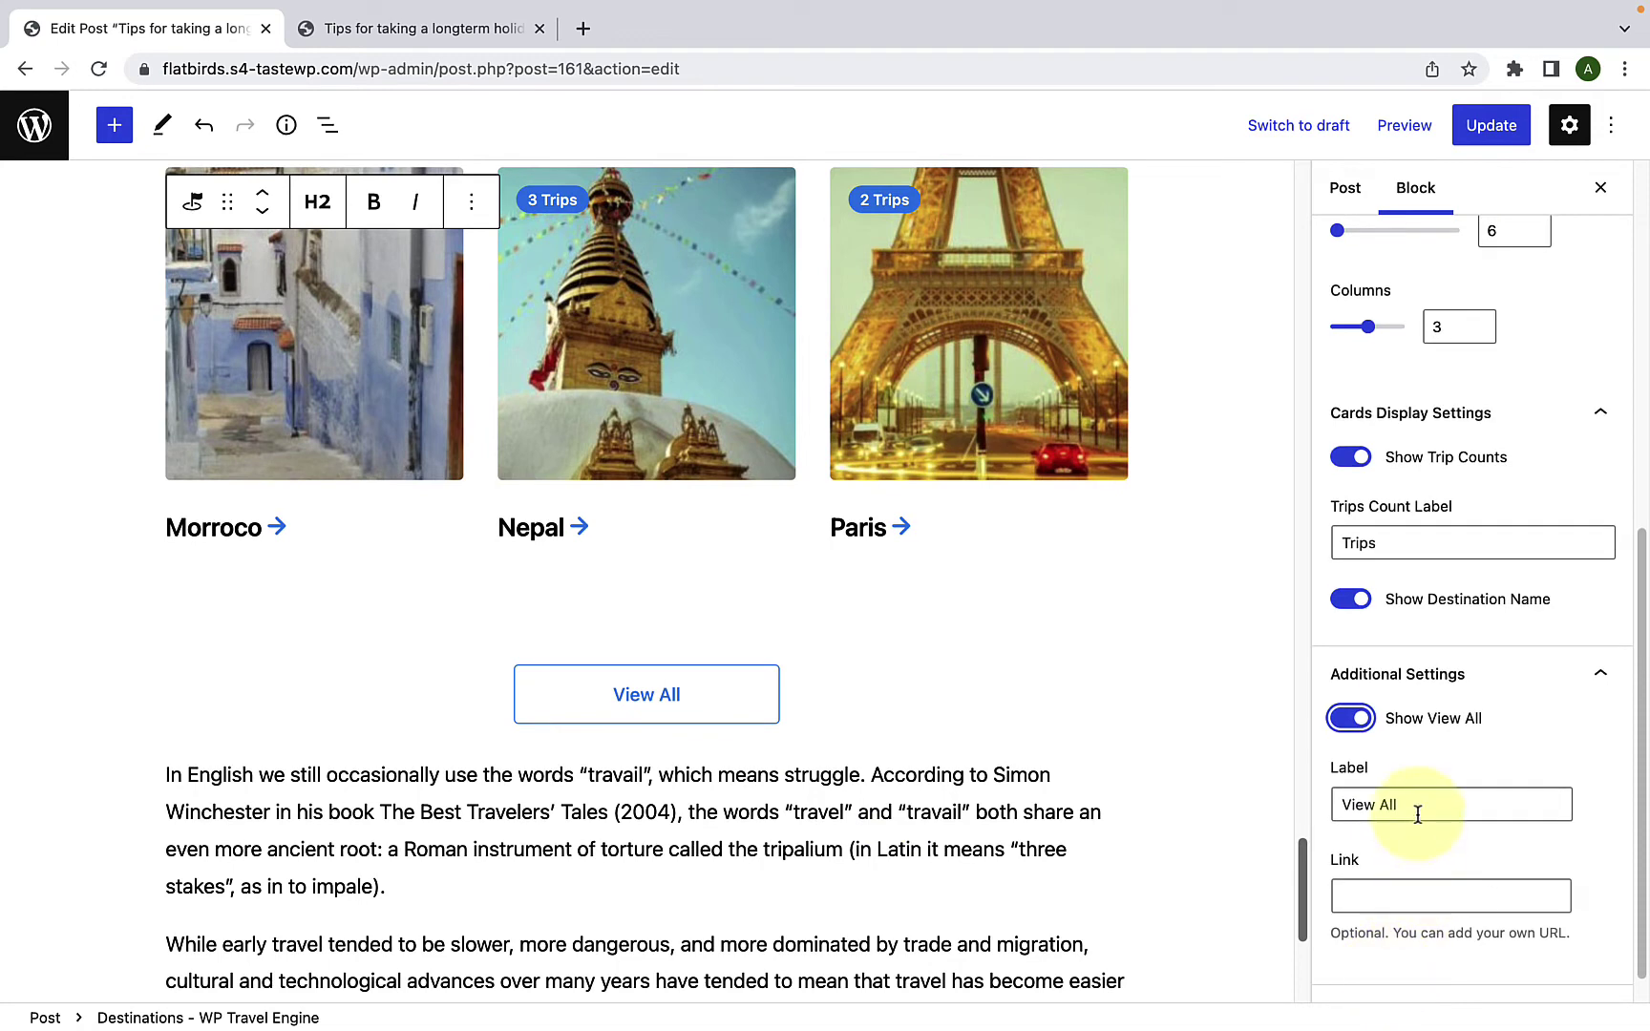
{"action": "left_click_drag", "start_coordinate": [1405, 807], "coordinate": [1351, 804]}
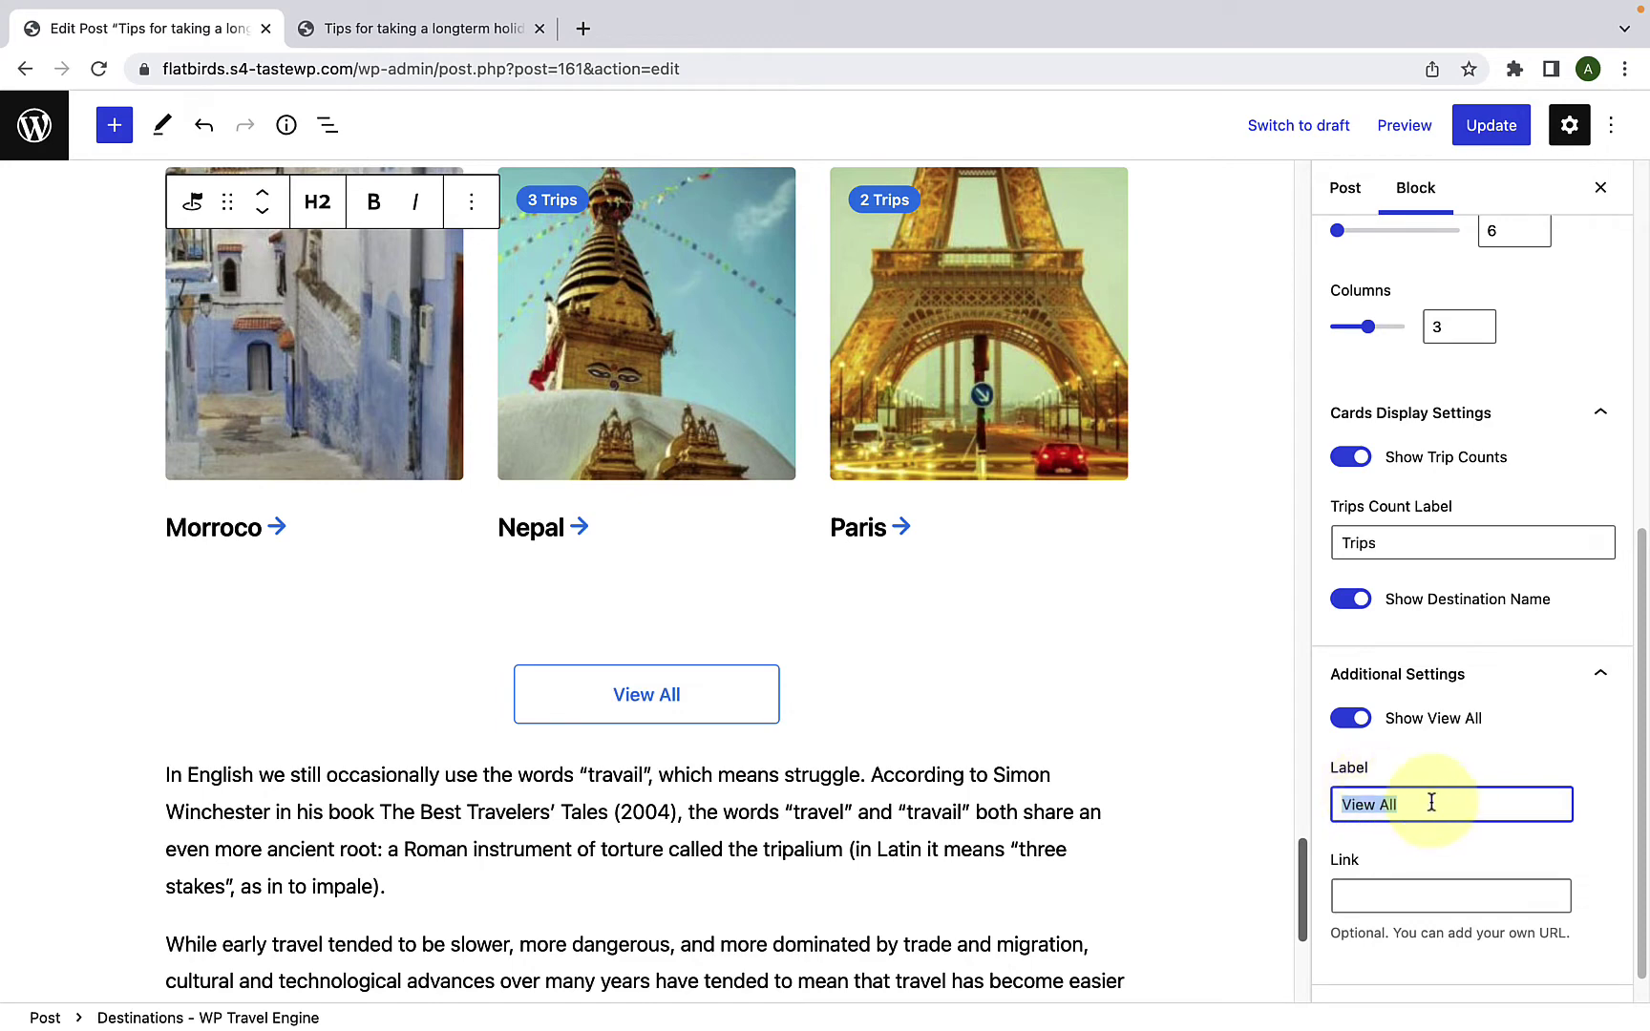
{"action": "left_click", "coordinate": [1413, 895]}
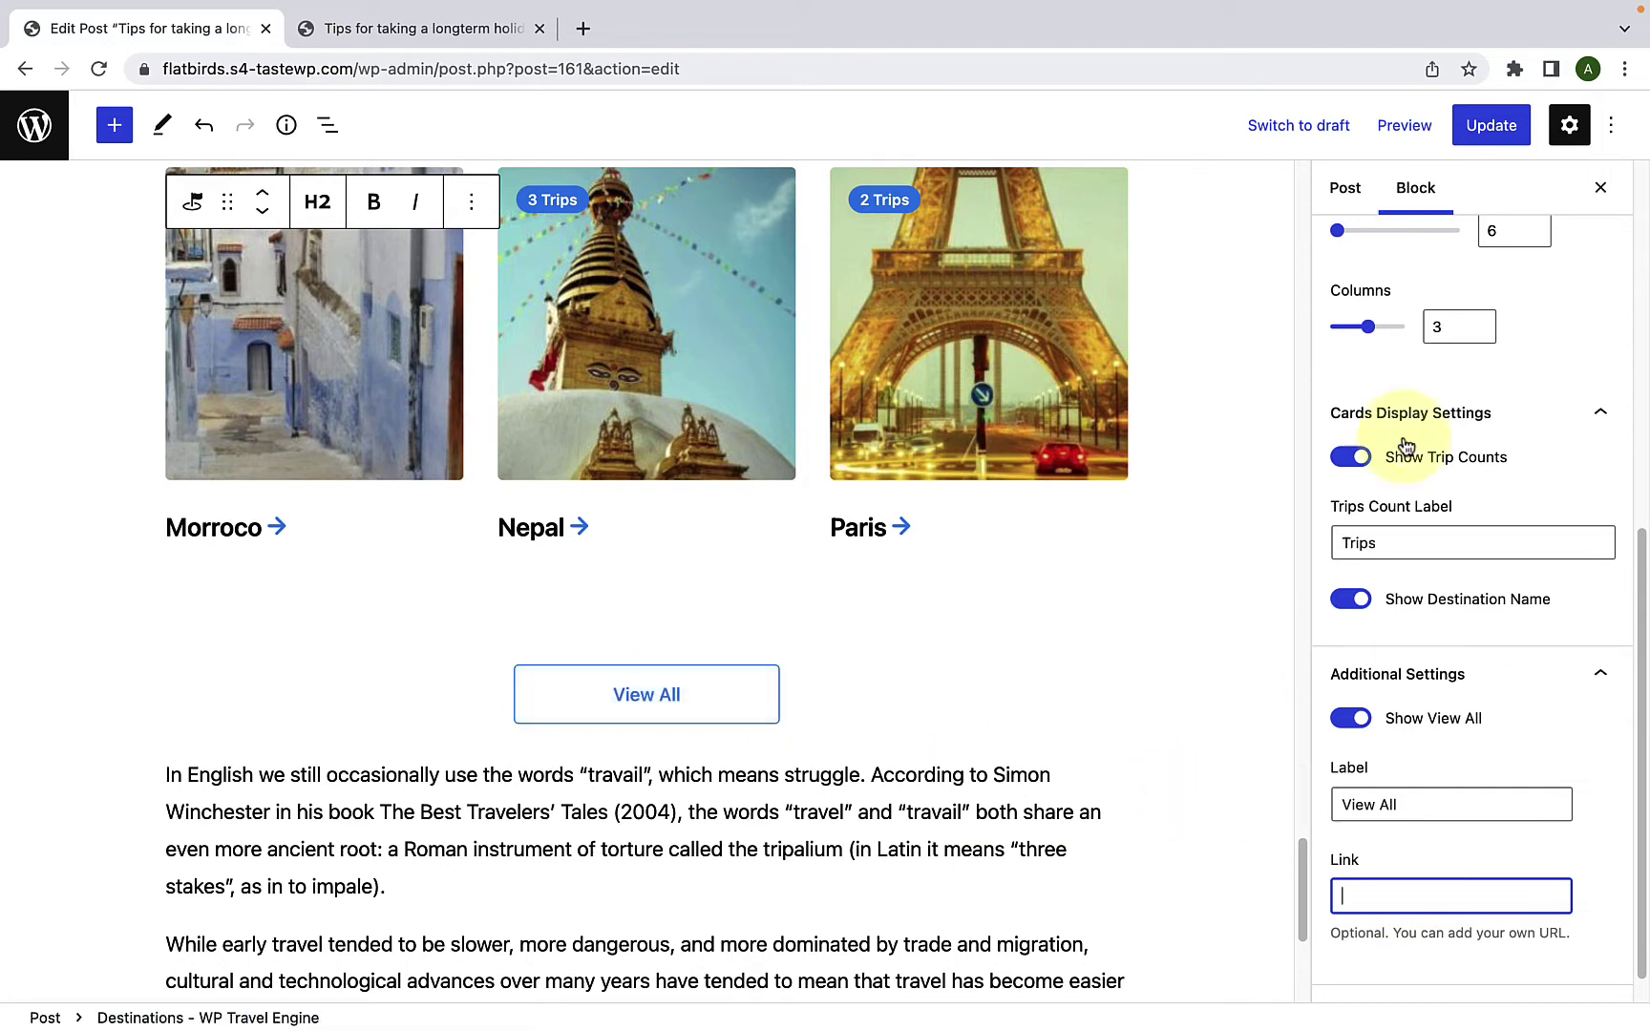
{"action": "left_click", "coordinate": [1495, 145]}
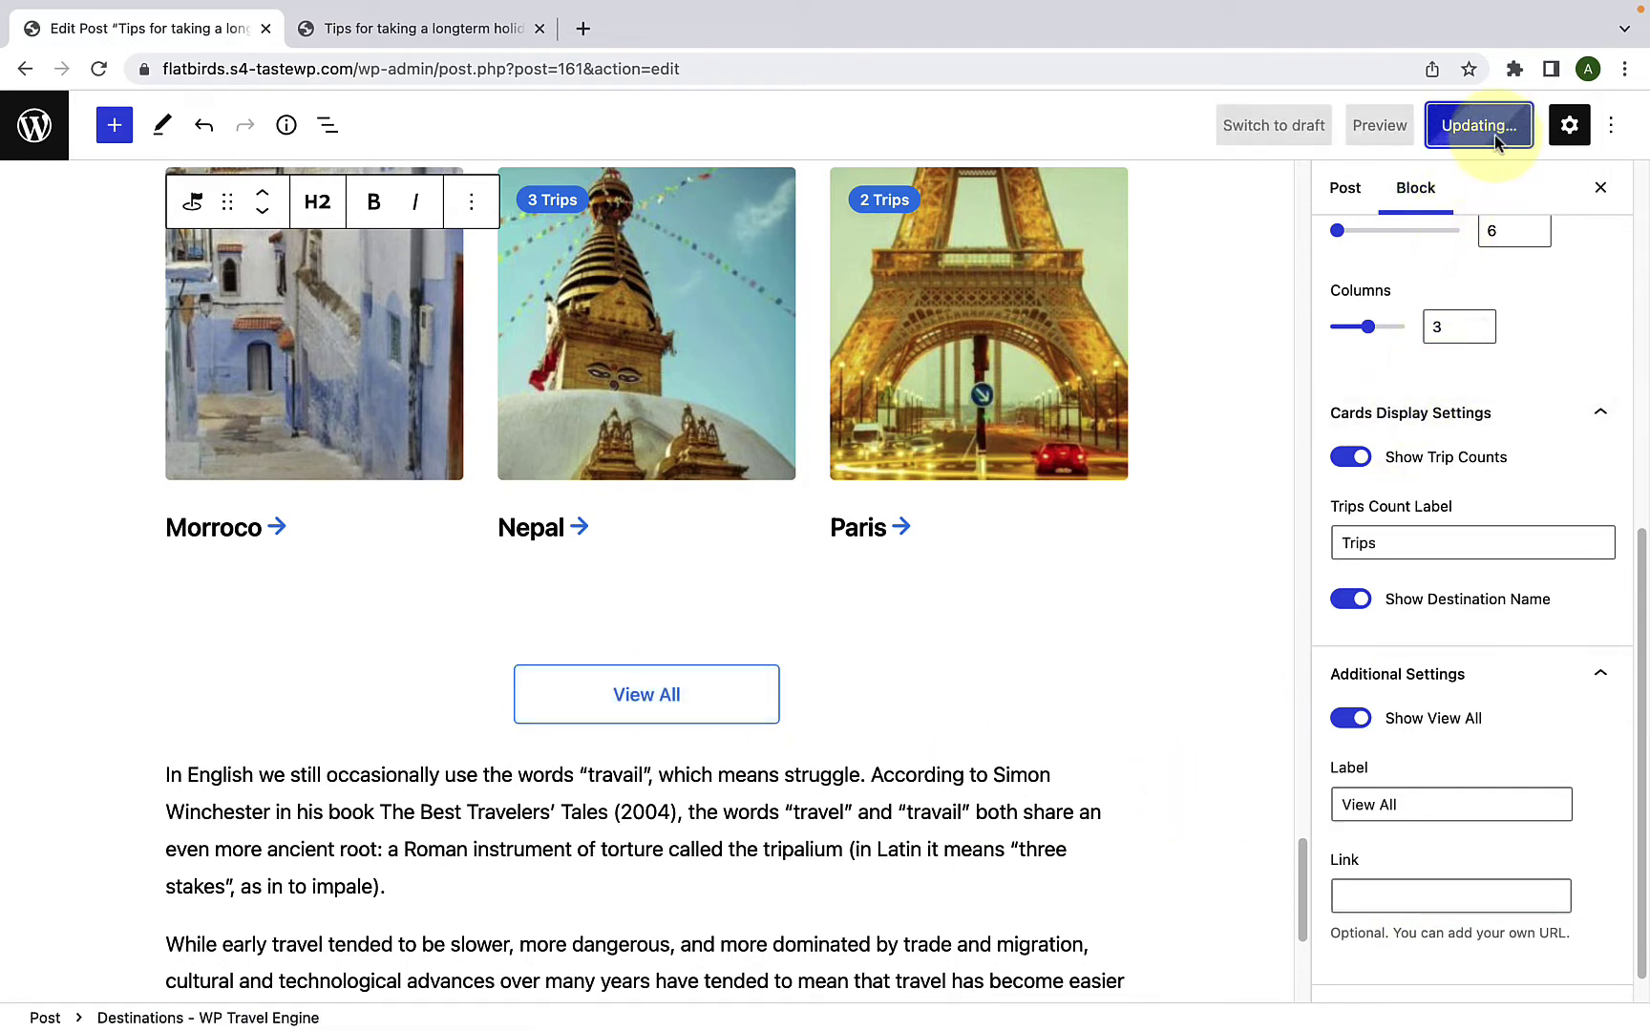
Step: Reload the published post and review the Top Destinations 2022 section and its destination cards
{"action": "left_click", "coordinate": [457, 31]}
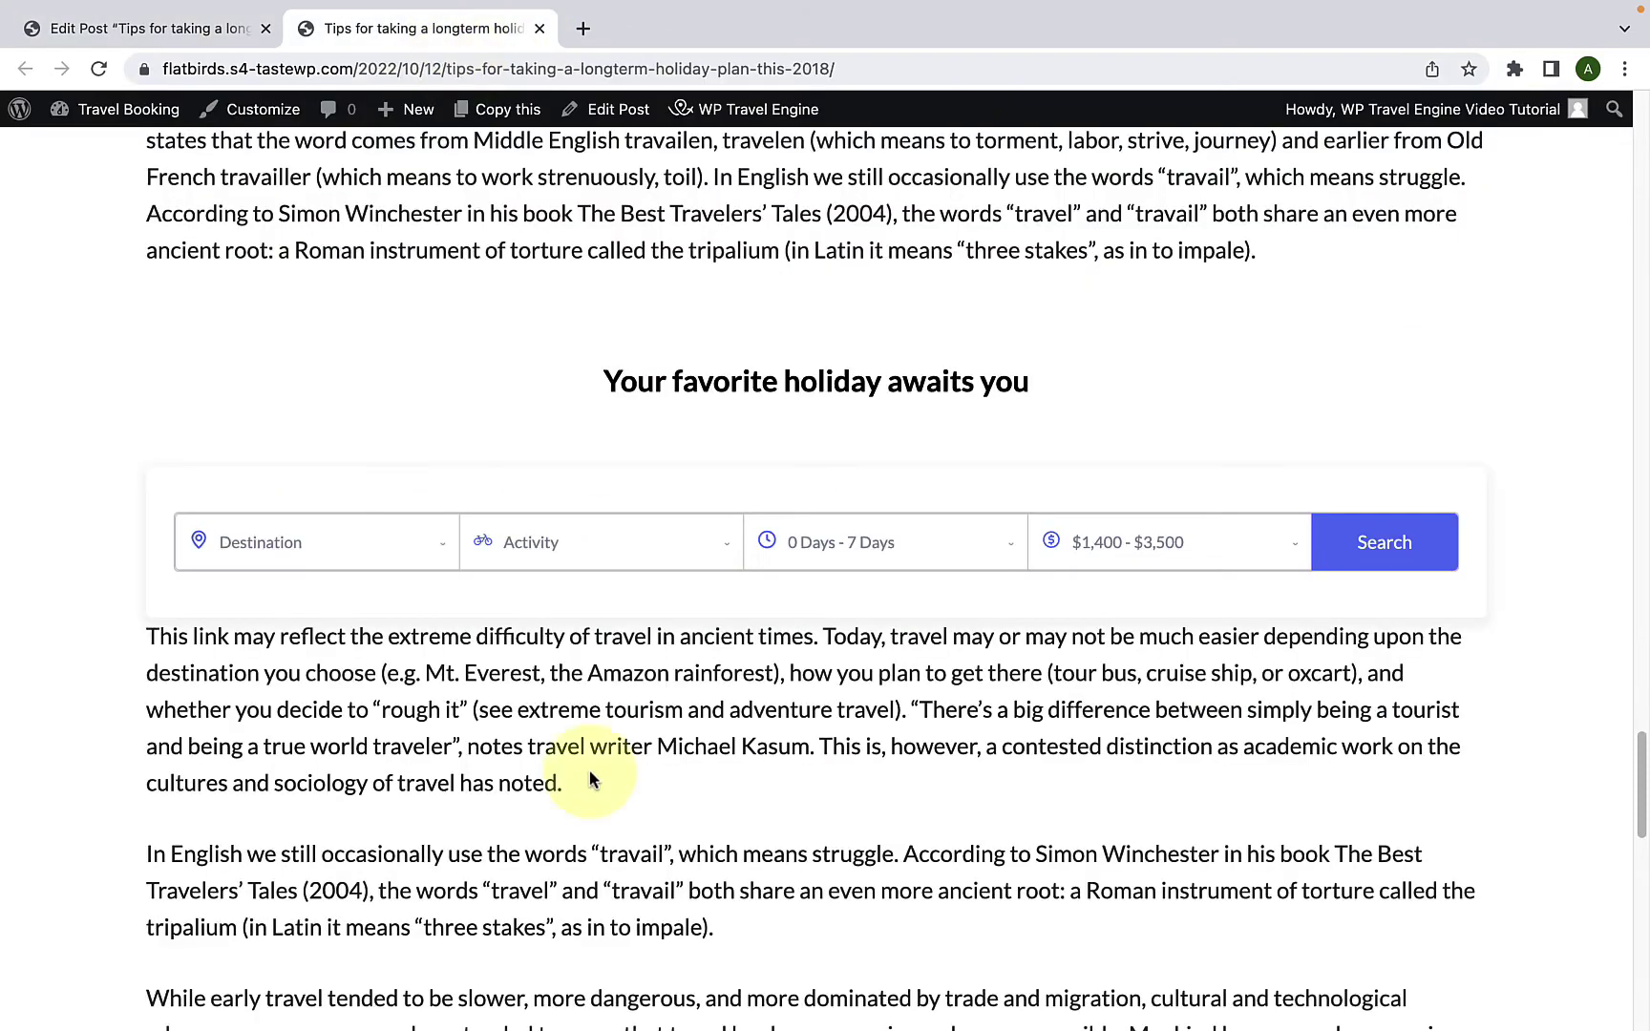
{"action": "scroll", "coordinate": [597, 668], "scroll_direction": "down", "scroll_amount": 2}
{"action": "left_click", "coordinate": [98, 69]}
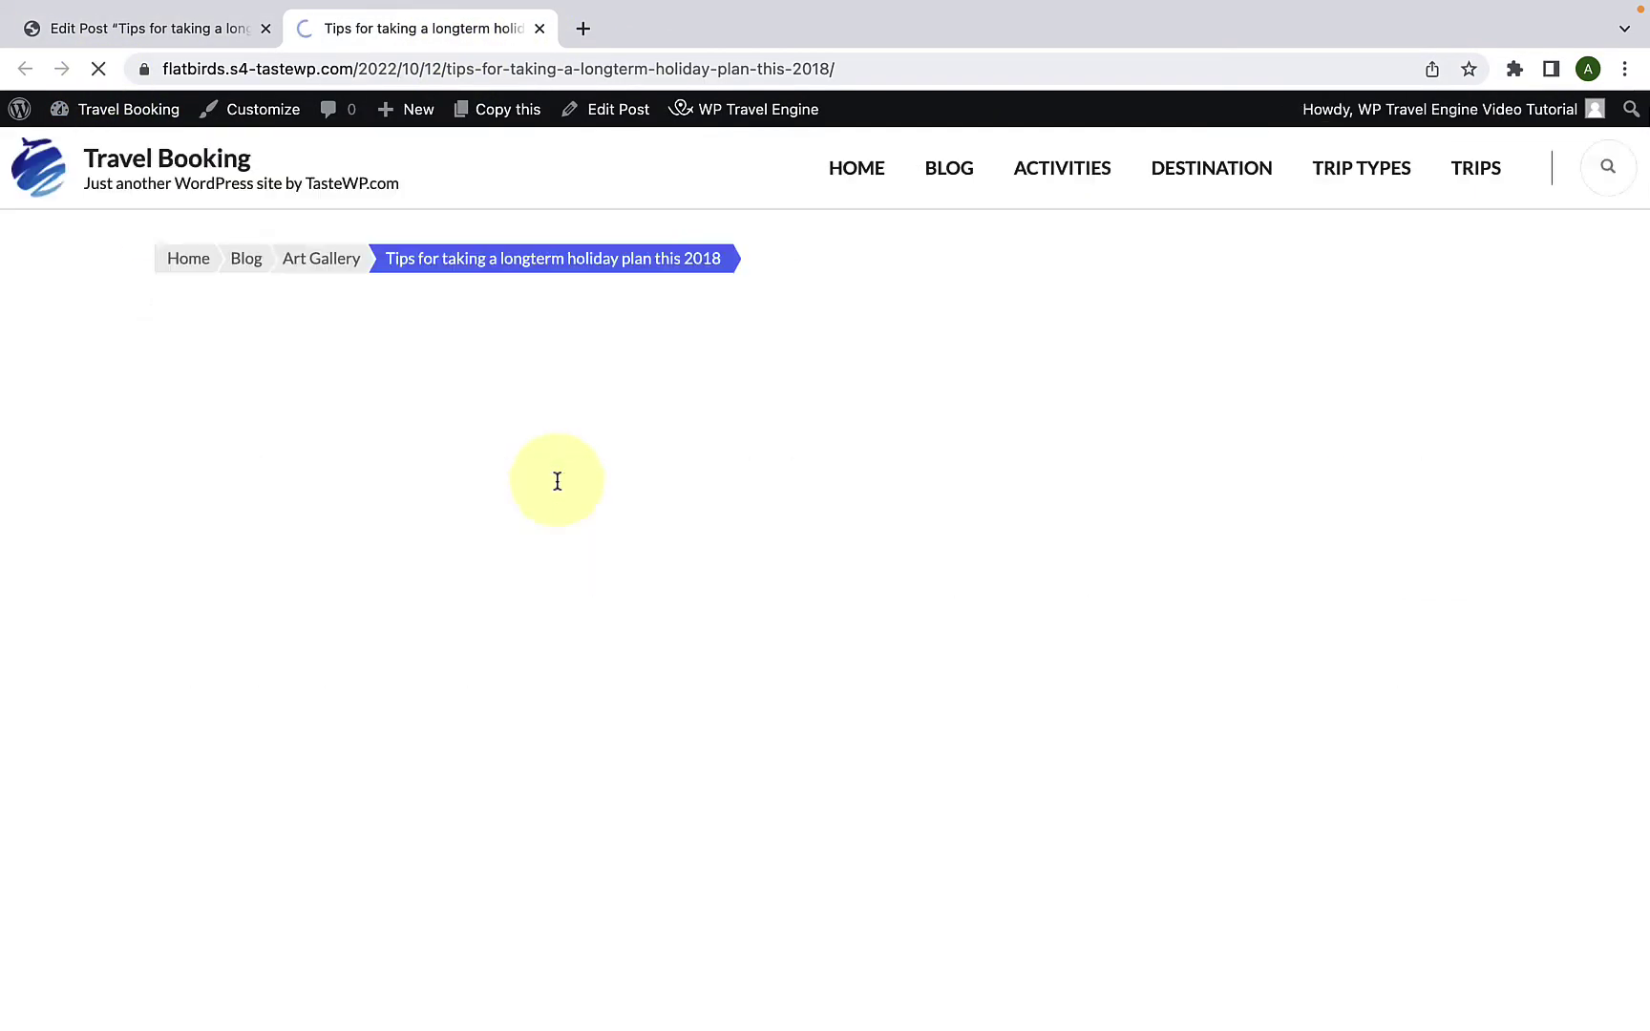
{"action": "scroll", "coordinate": [656, 711], "scroll_direction": "down", "scroll_amount": 3}
{"action": "scroll", "coordinate": [655, 714], "scroll_direction": "down", "scroll_amount": 3}
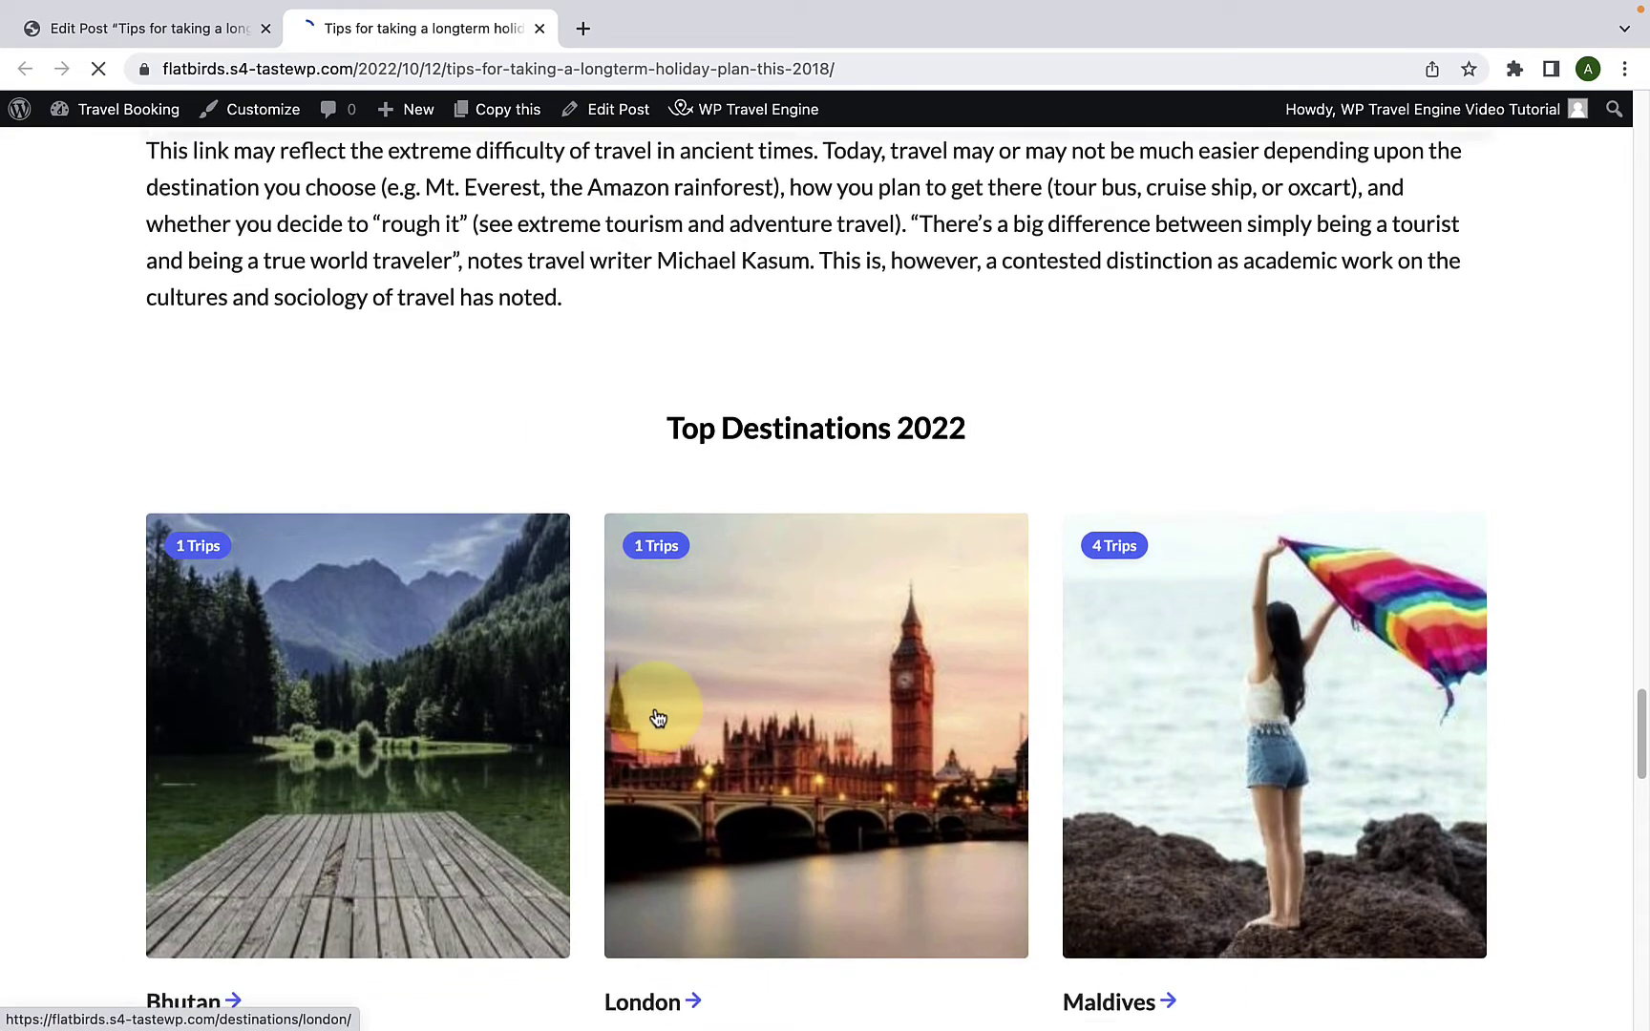
{"action": "scroll", "coordinate": [534, 681], "scroll_direction": "down", "scroll_amount": 2}
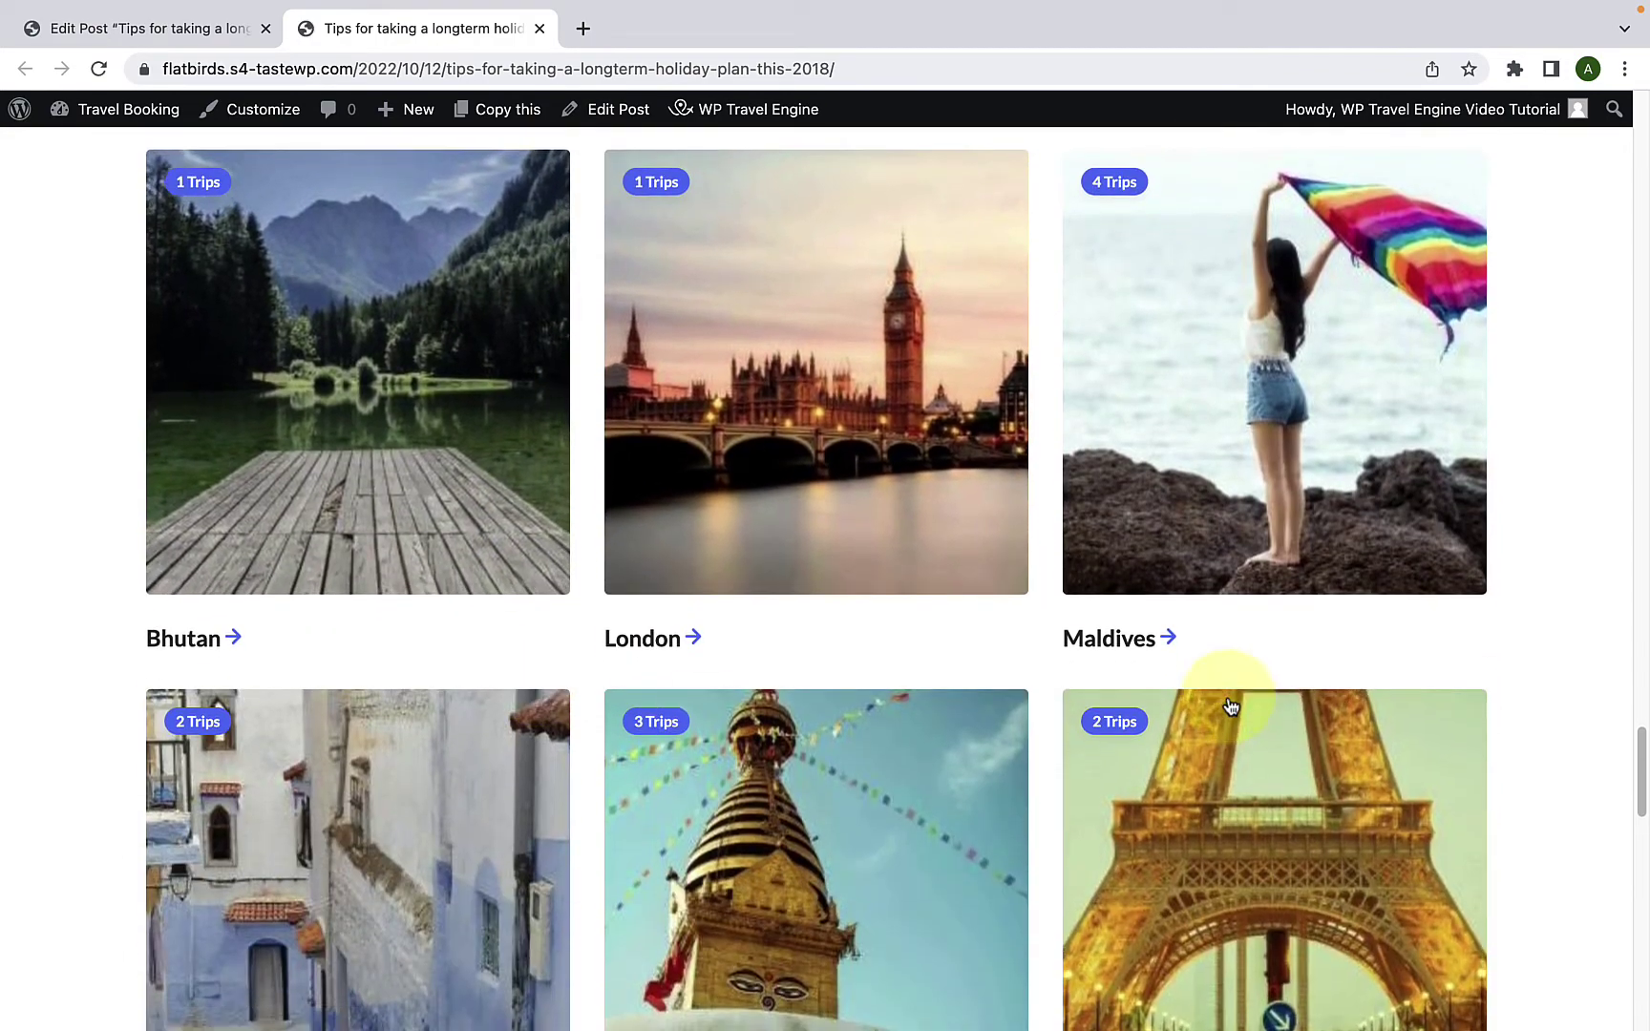
{"action": "scroll", "coordinate": [1215, 675], "scroll_direction": "down", "scroll_amount": 2}
{"action": "scroll", "coordinate": [1226, 700], "scroll_direction": "up", "scroll_amount": 4}
{"action": "scroll", "coordinate": [1231, 707], "scroll_direction": "down", "scroll_amount": 4}
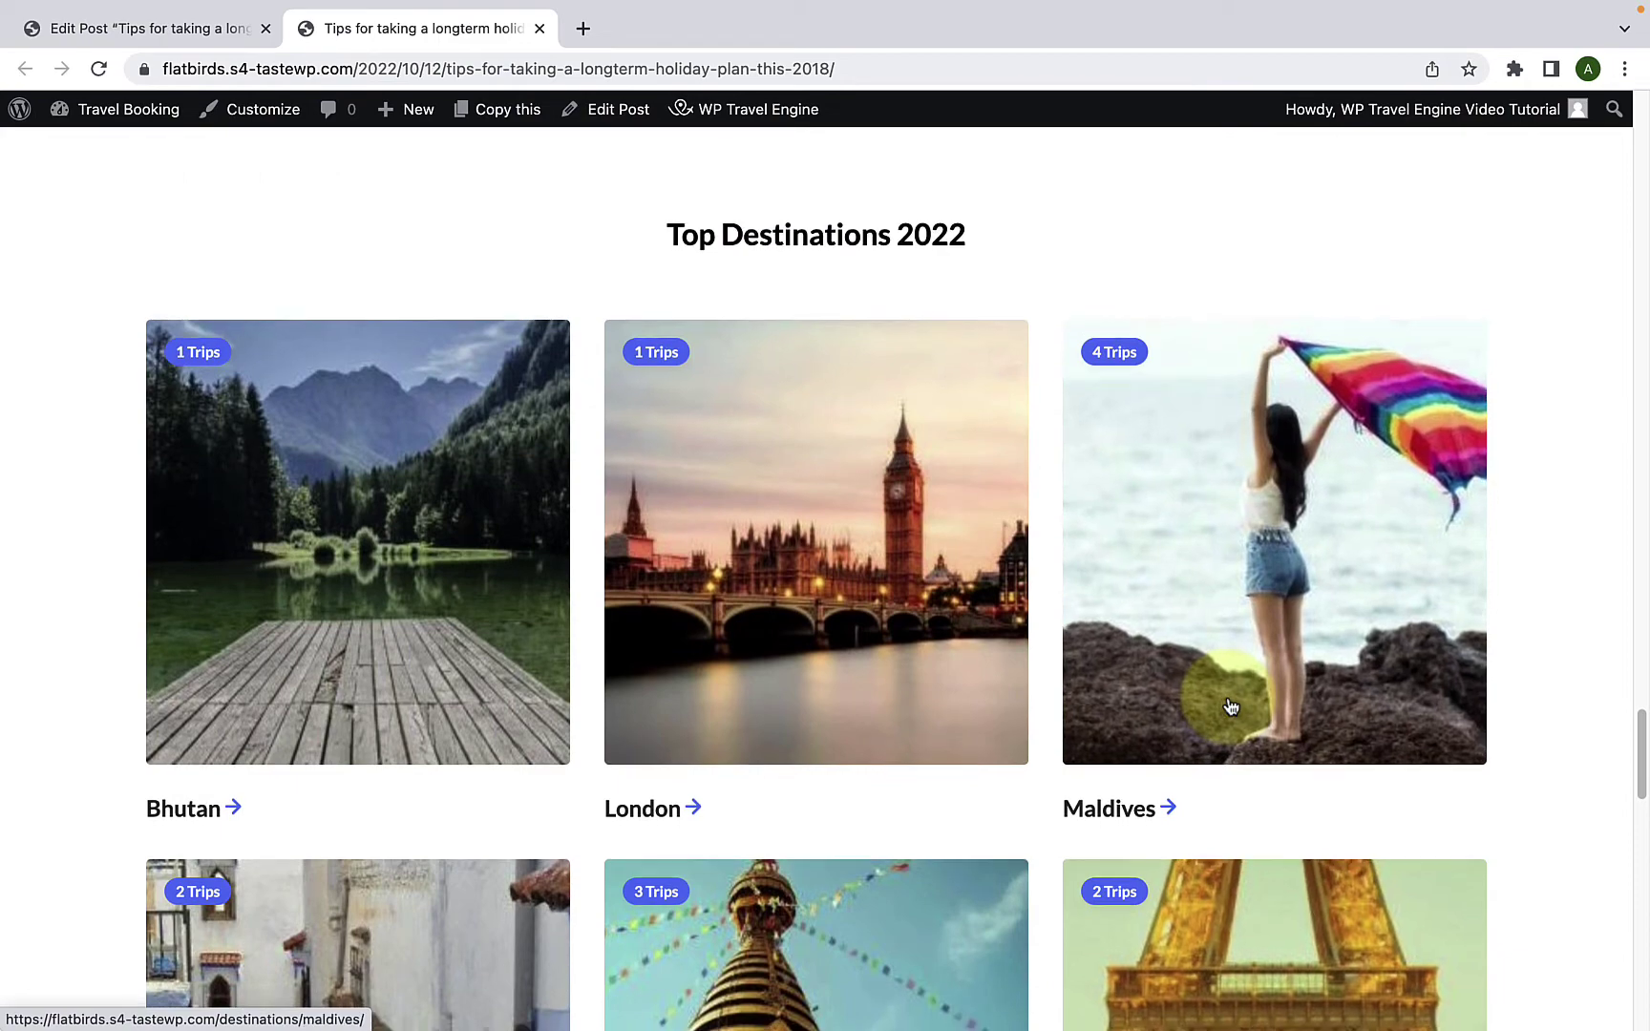
{"action": "scroll", "coordinate": [1231, 707], "scroll_direction": "up", "scroll_amount": 5}
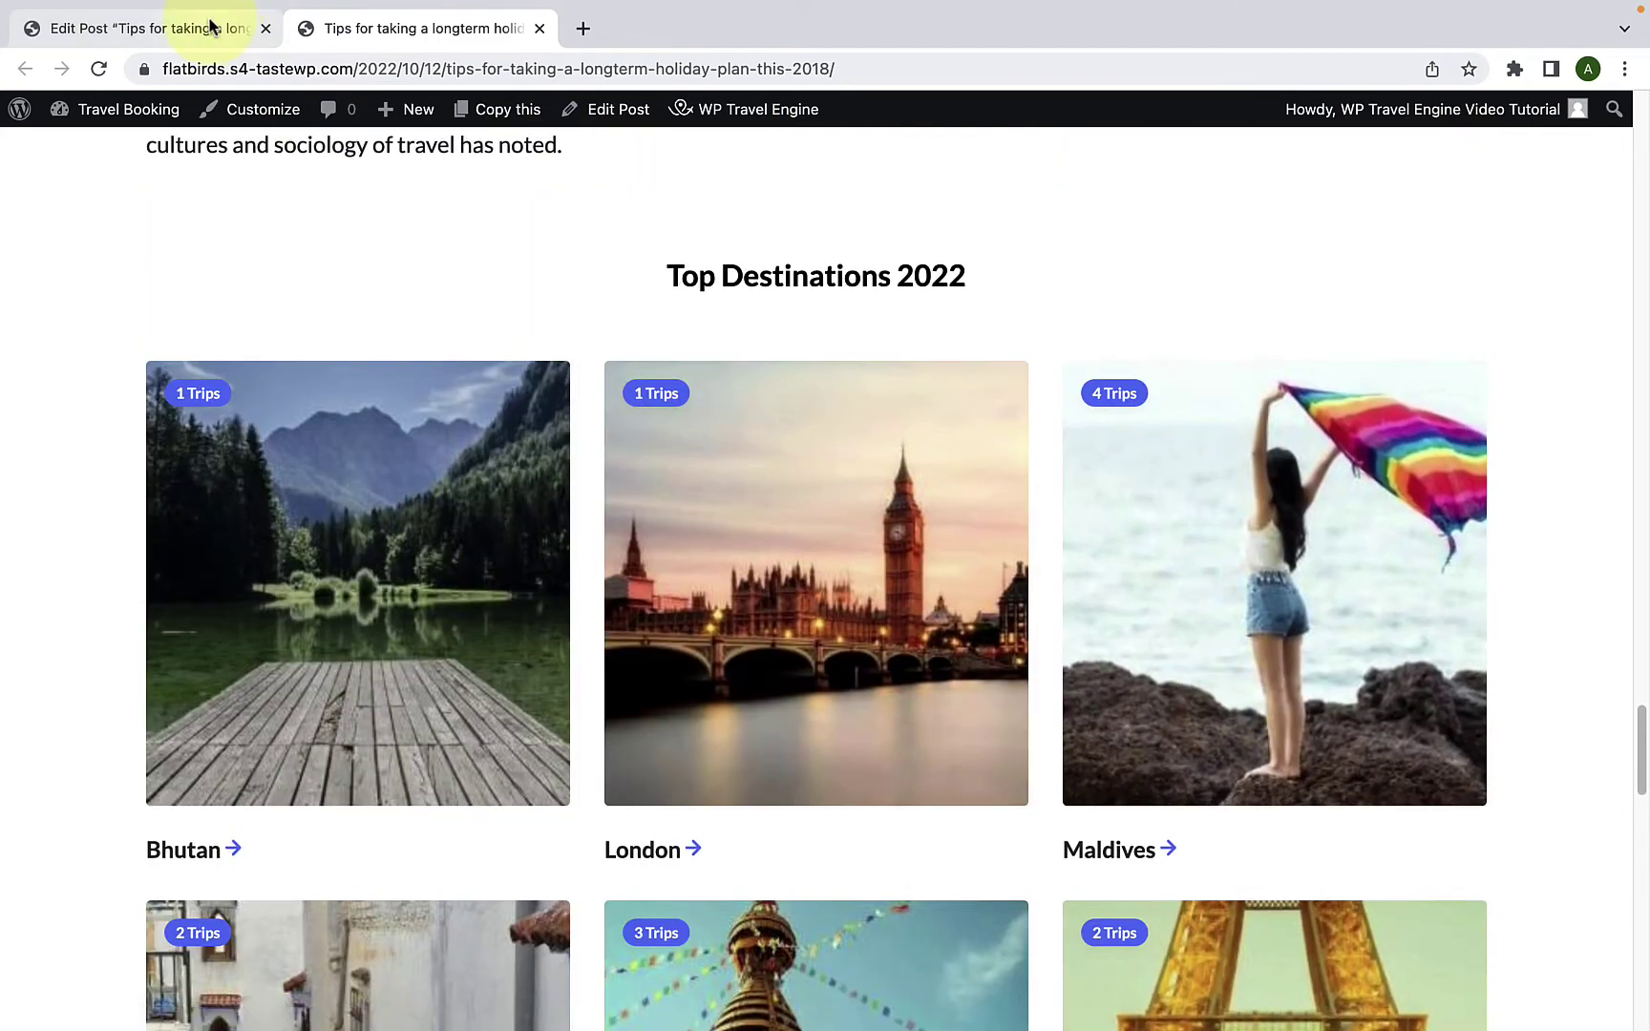
Step: Back in the post editor, insert an Activities - WP Travel Engine block after the first paragraph below the destinations, and review its cards
{"action": "left_click", "coordinate": [103, 27]}
{"action": "scroll", "coordinate": [527, 590], "scroll_direction": "down", "scroll_amount": 4}
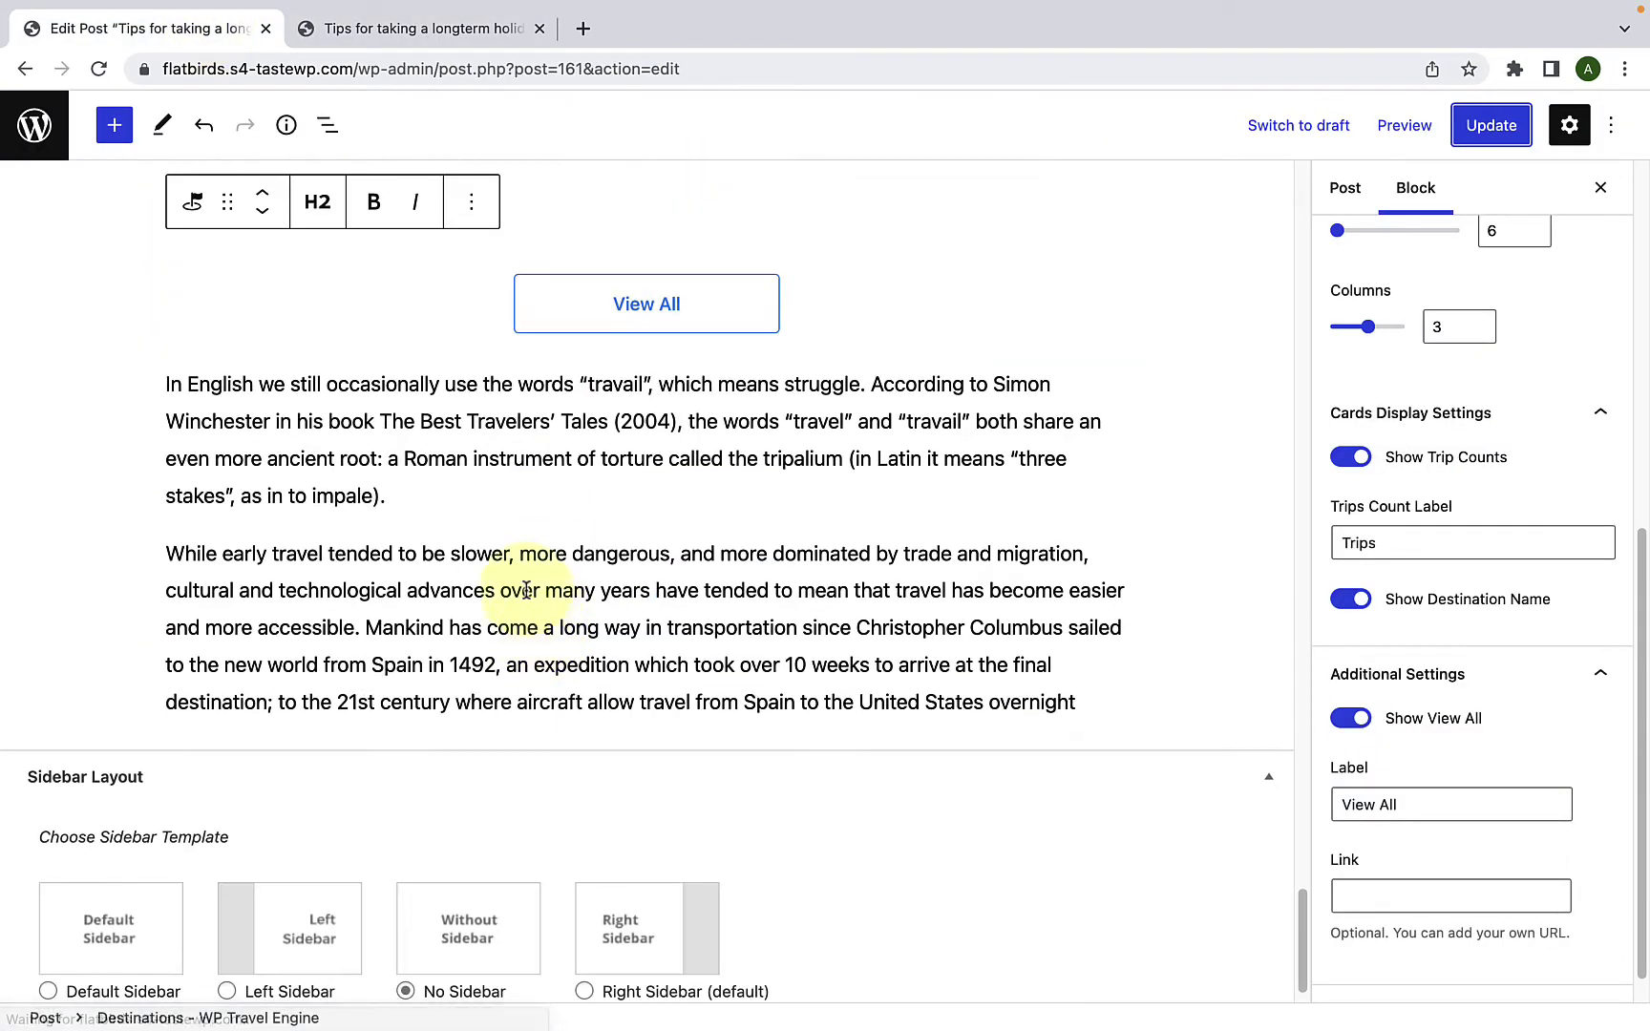
{"action": "left_click", "coordinate": [480, 497]}
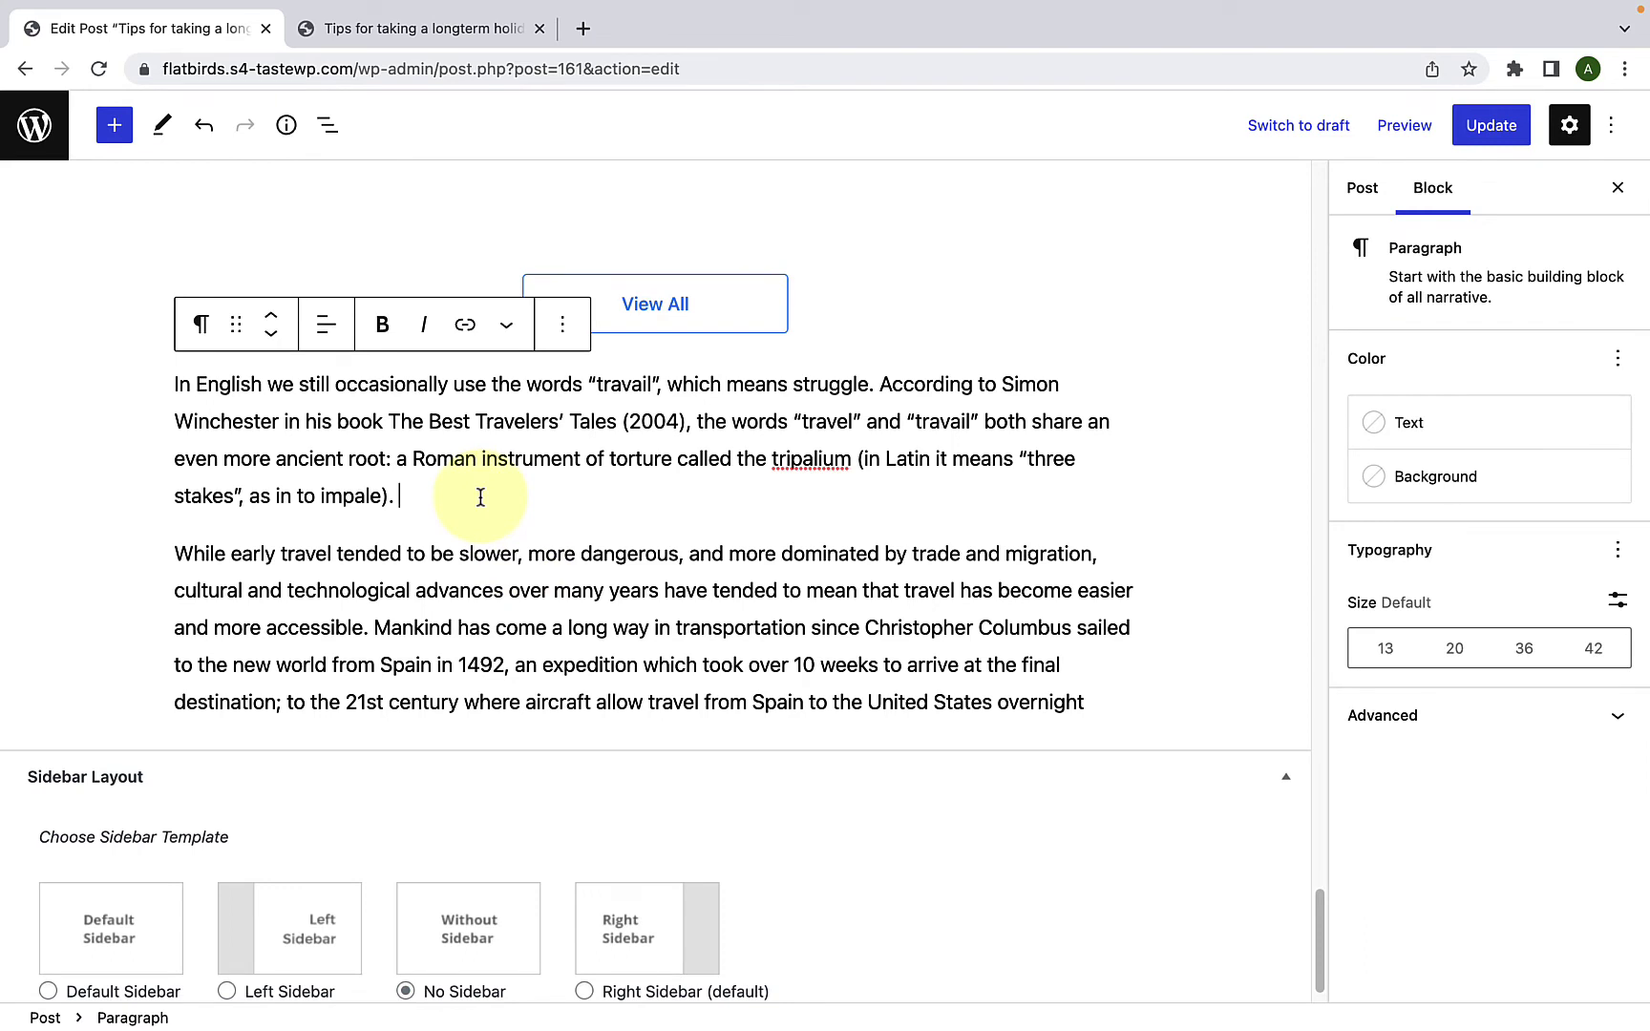
{"action": "key", "text": "Return"}
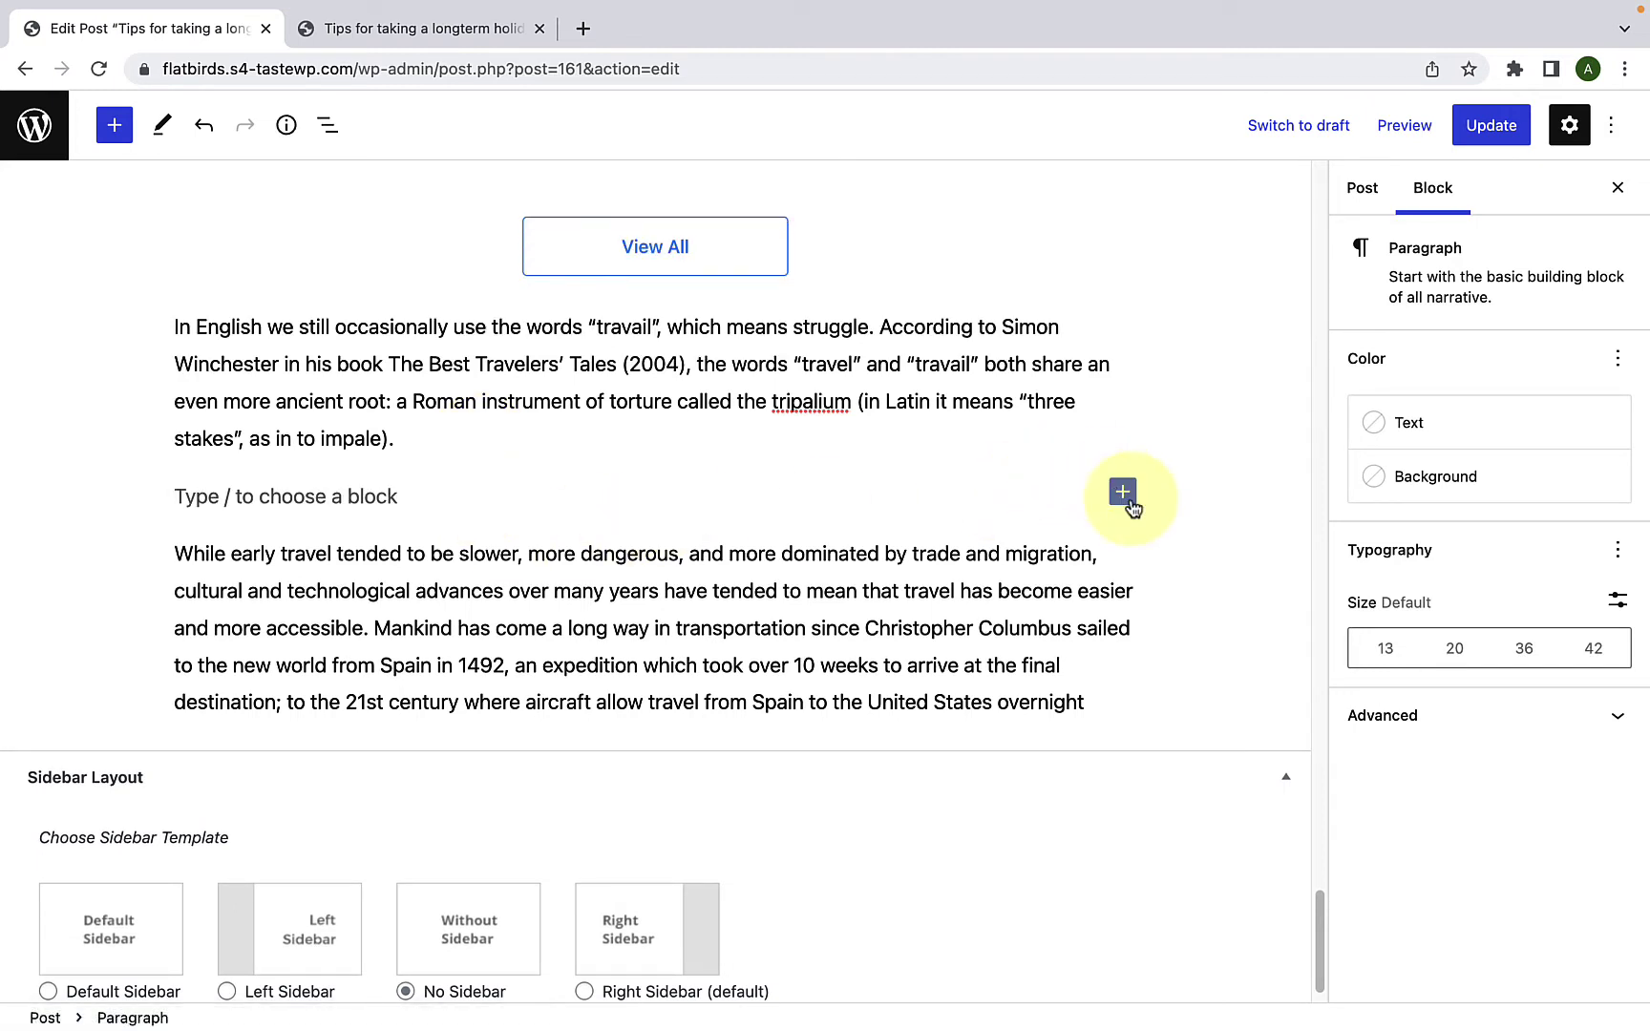
{"action": "left_click", "coordinate": [1123, 493]}
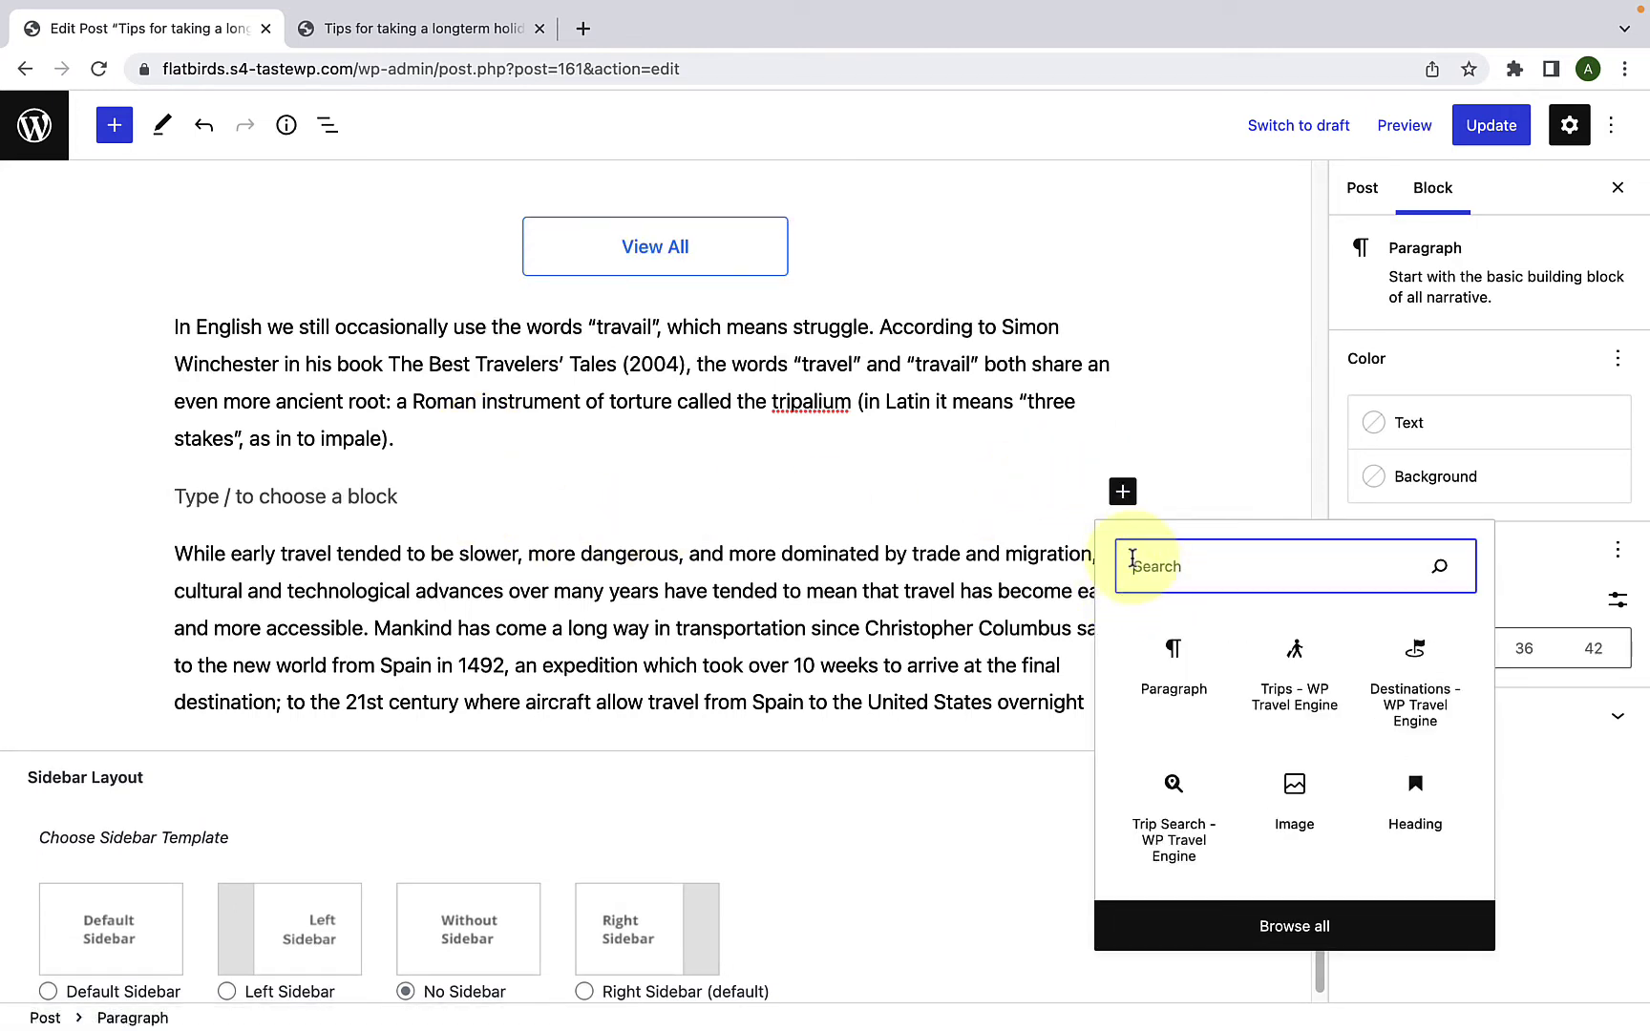
{"action": "type", "text": "wp"}
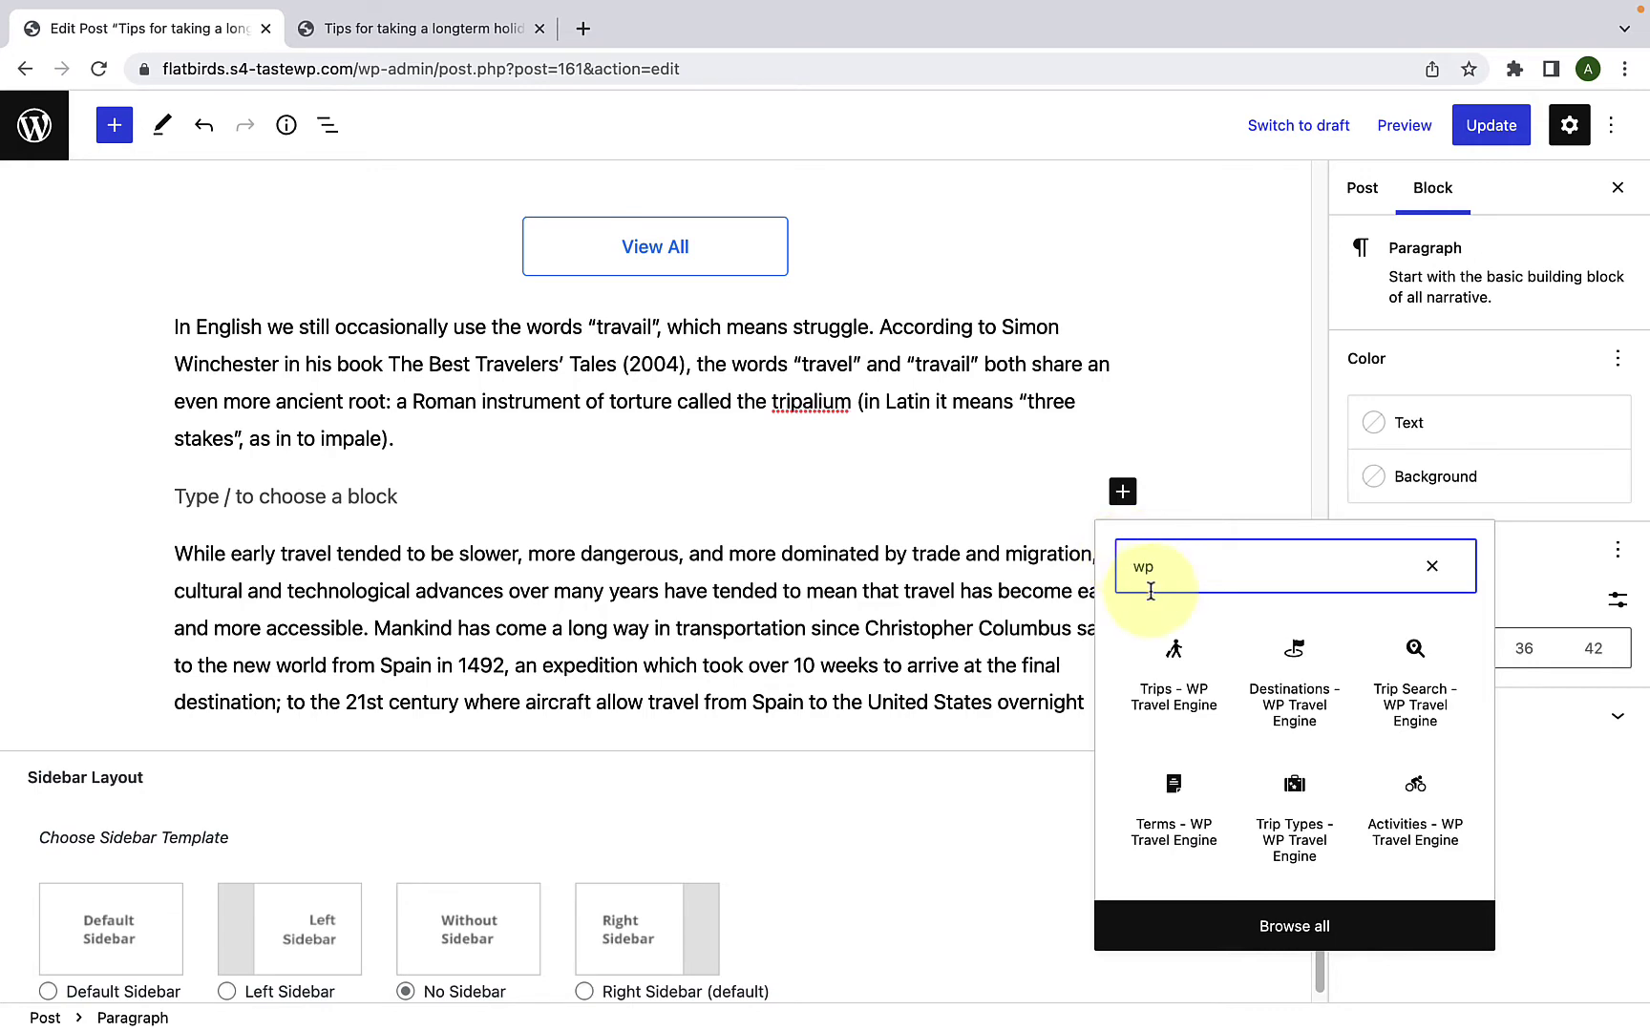
{"action": "left_click", "coordinate": [1411, 836]}
{"action": "scroll", "coordinate": [636, 627], "scroll_direction": "down", "scroll_amount": 3}
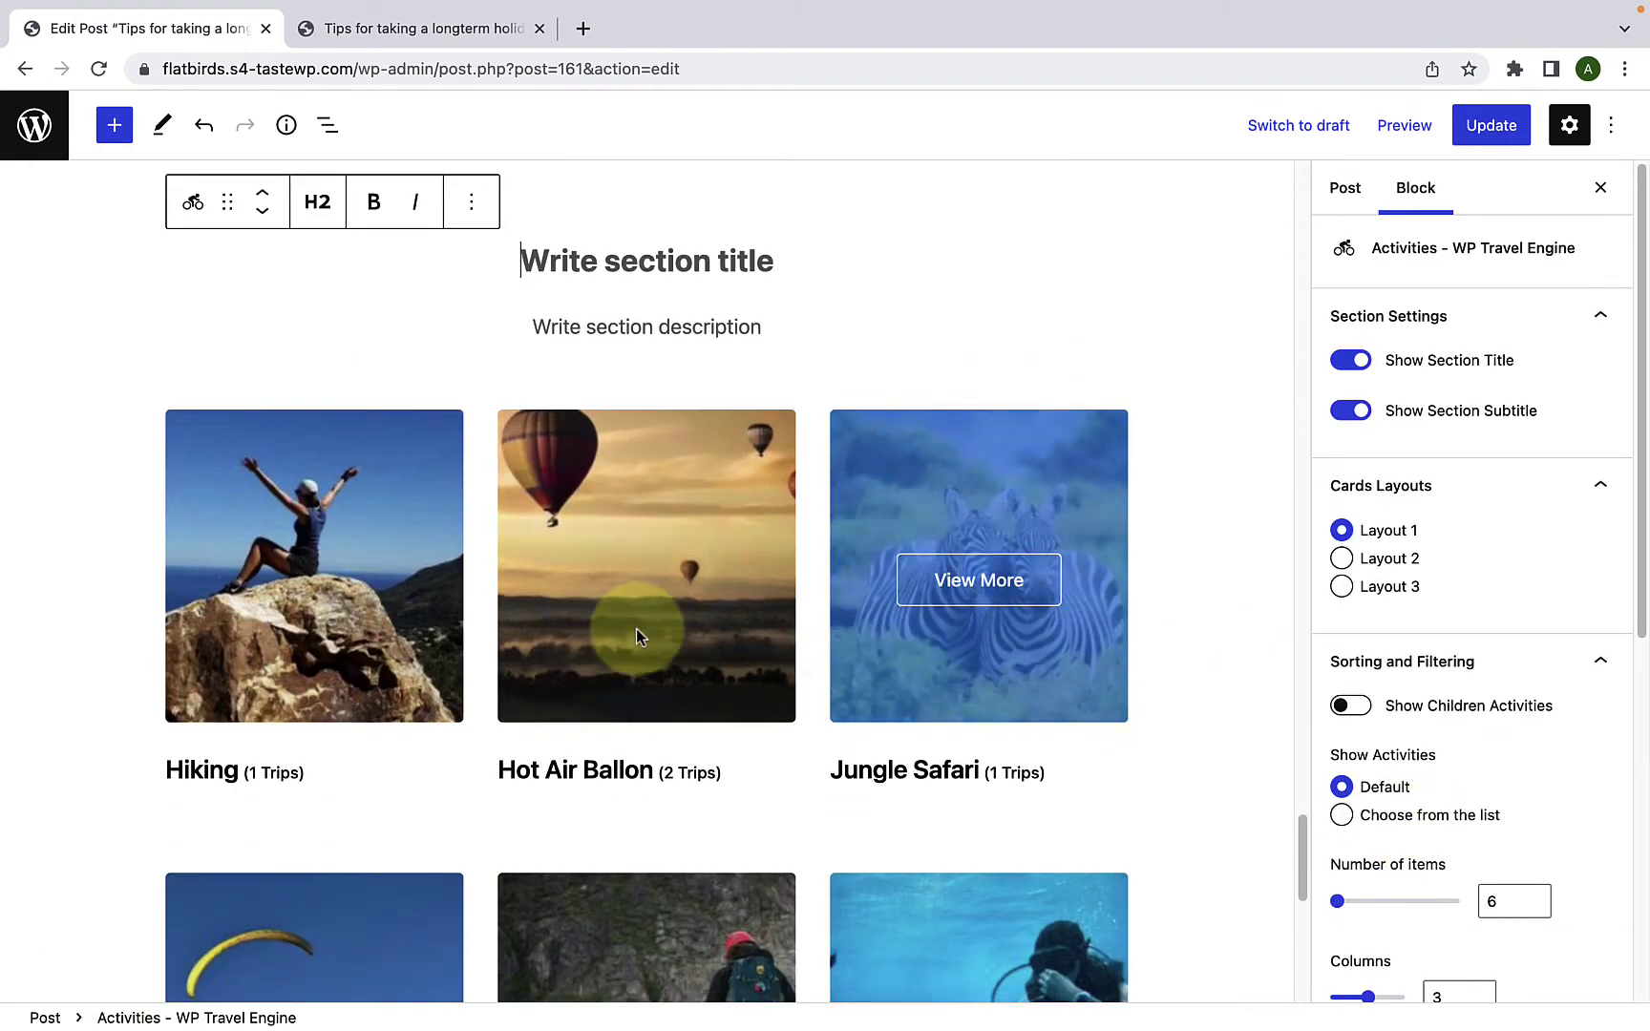
{"action": "scroll", "coordinate": [347, 802], "scroll_direction": "down", "scroll_amount": 5}
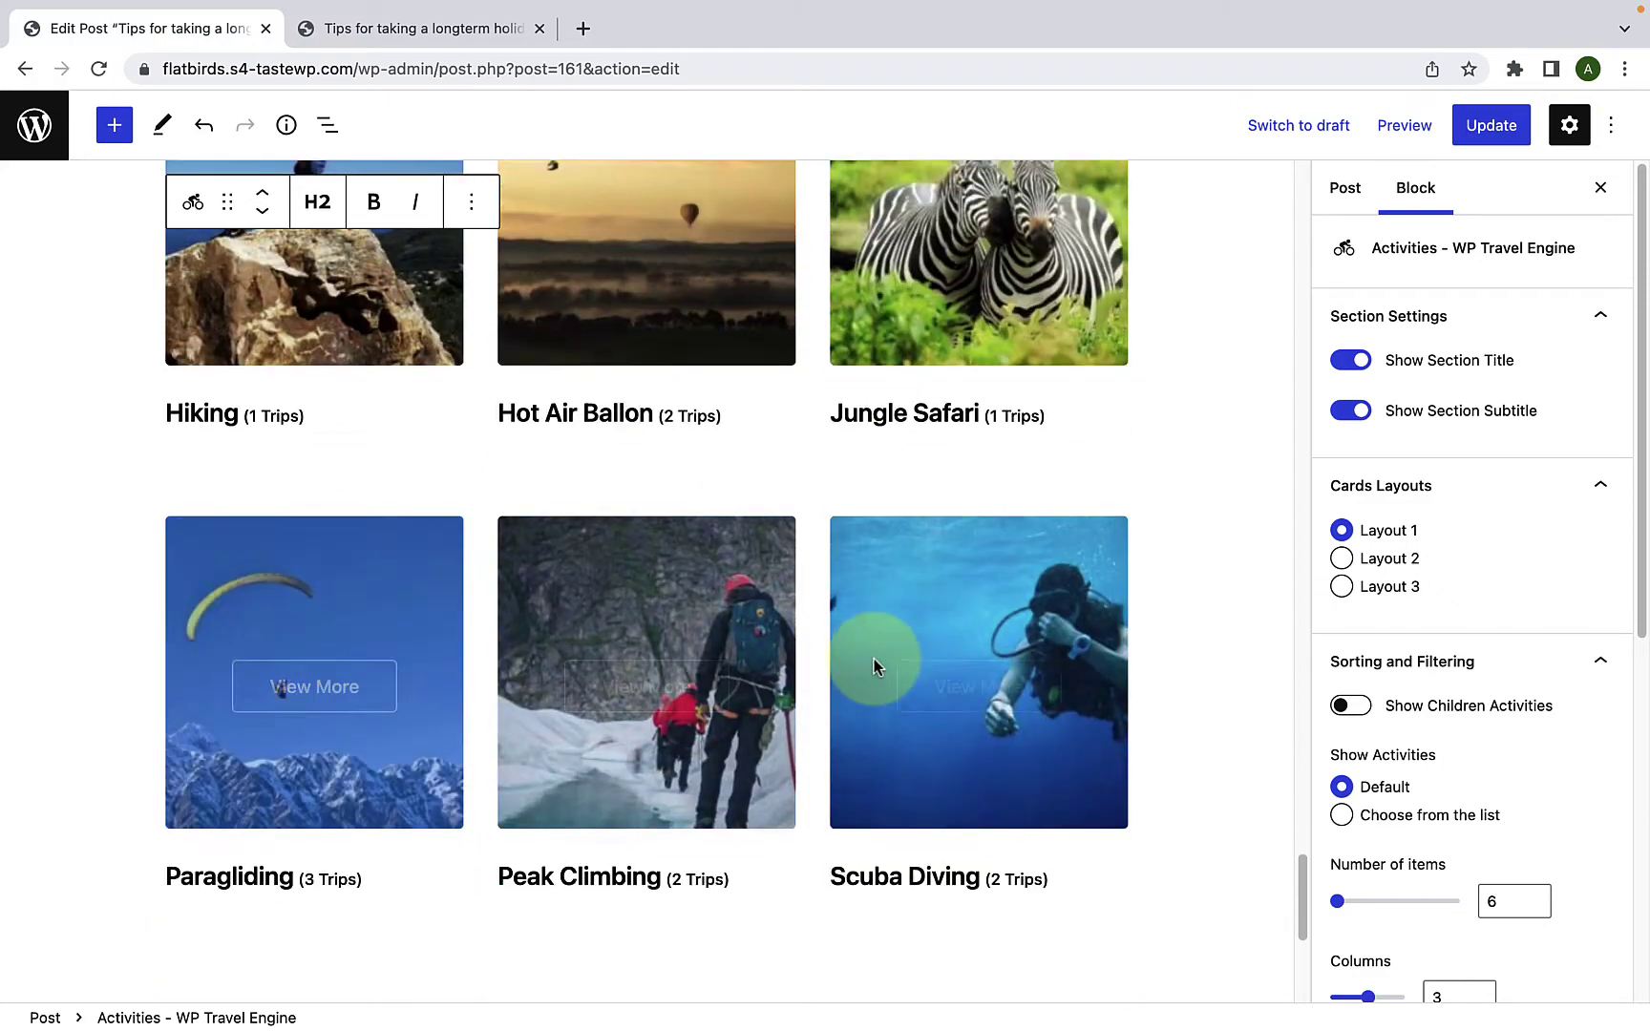
{"action": "scroll", "coordinate": [873, 666], "scroll_direction": "up", "scroll_amount": 4}
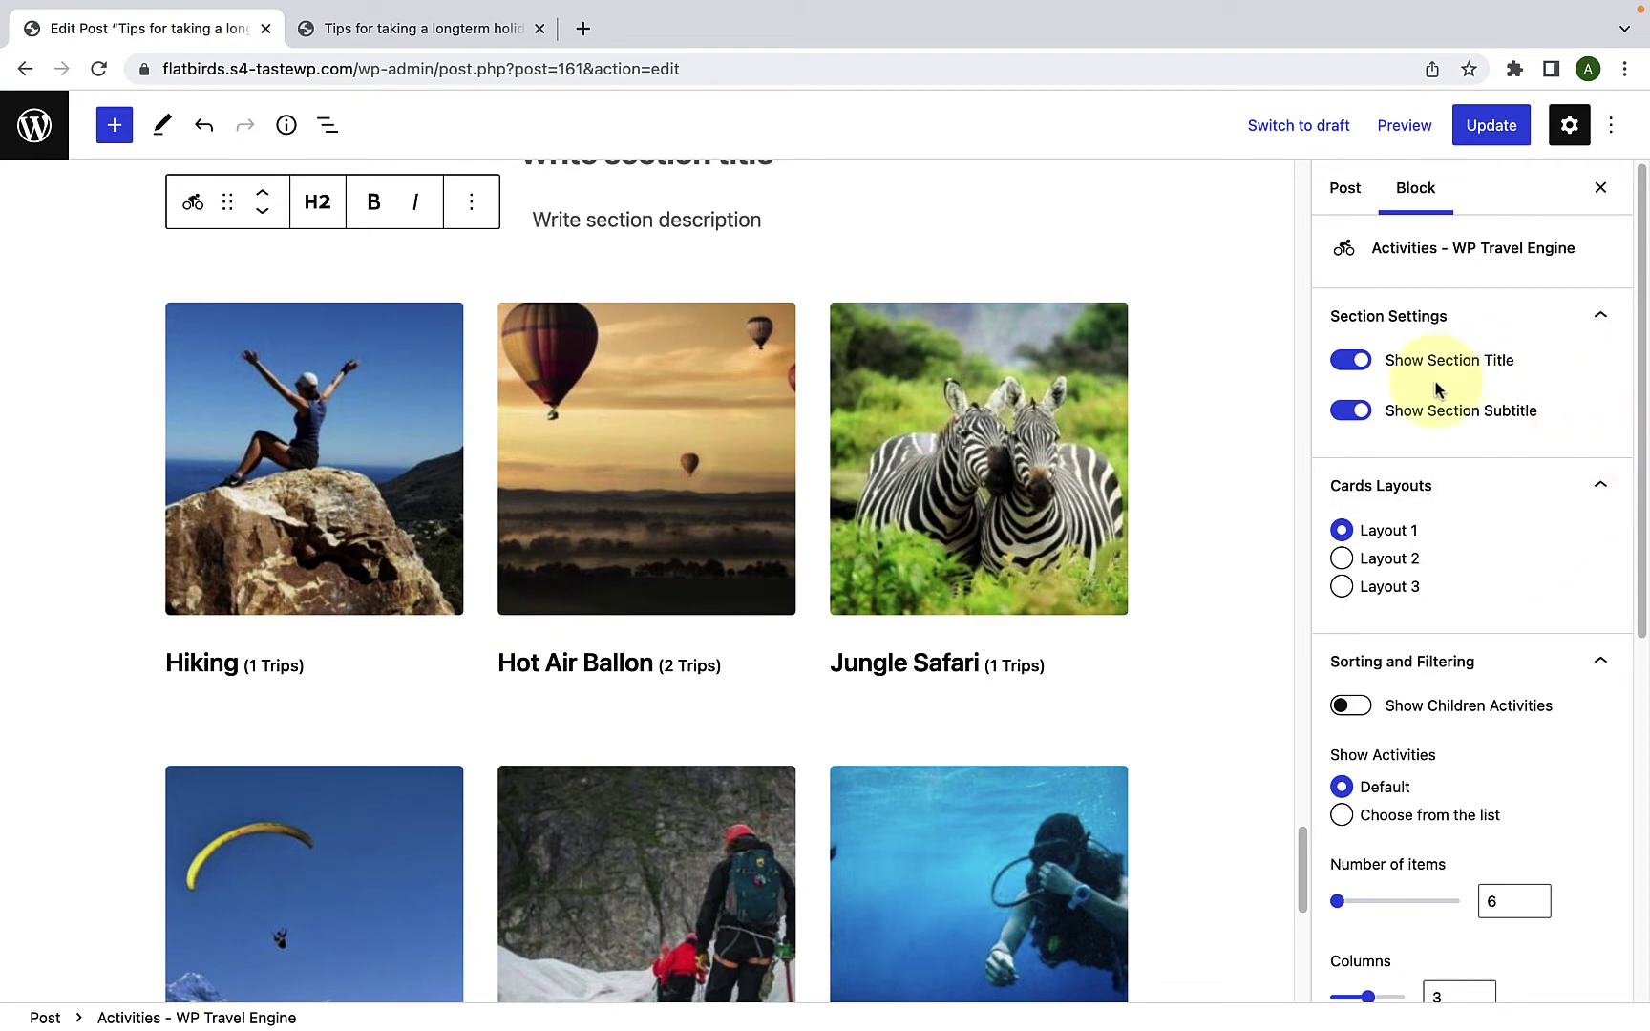
Step: Hide the section title and subtitle of the Activities block and show both again
{"action": "scroll", "coordinate": [1168, 453], "scroll_direction": "up", "scroll_amount": 1}
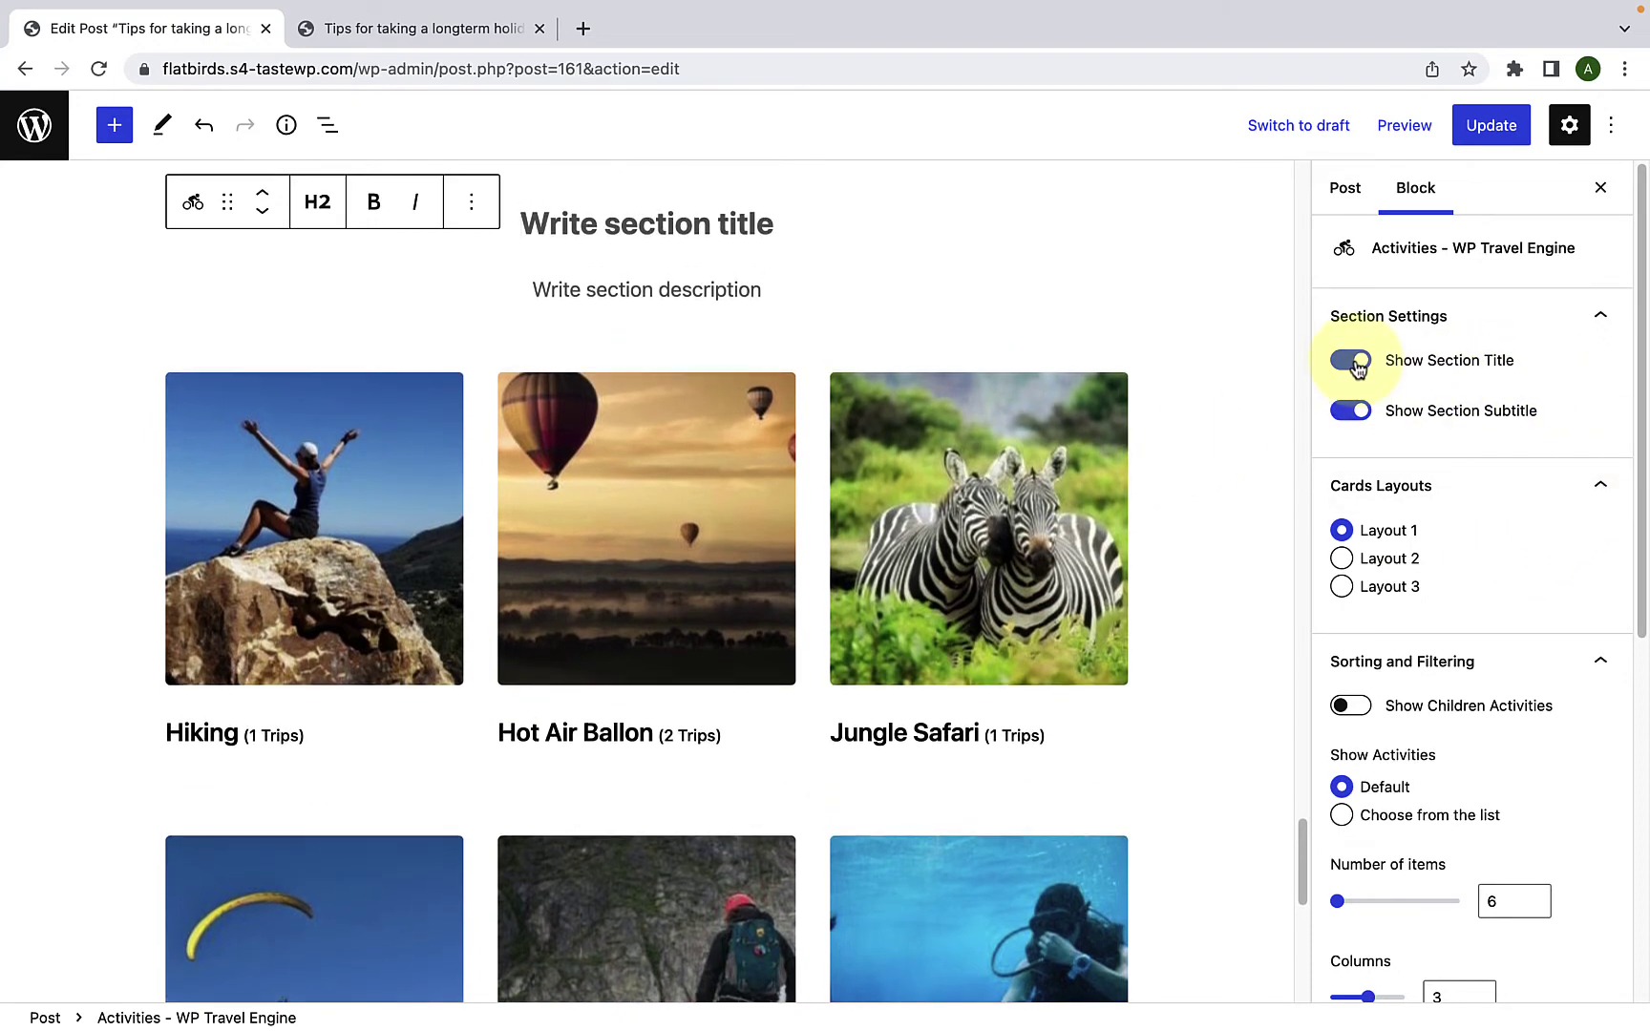
{"action": "left_click", "coordinate": [1348, 420]}
{"action": "left_click", "coordinate": [1350, 361]}
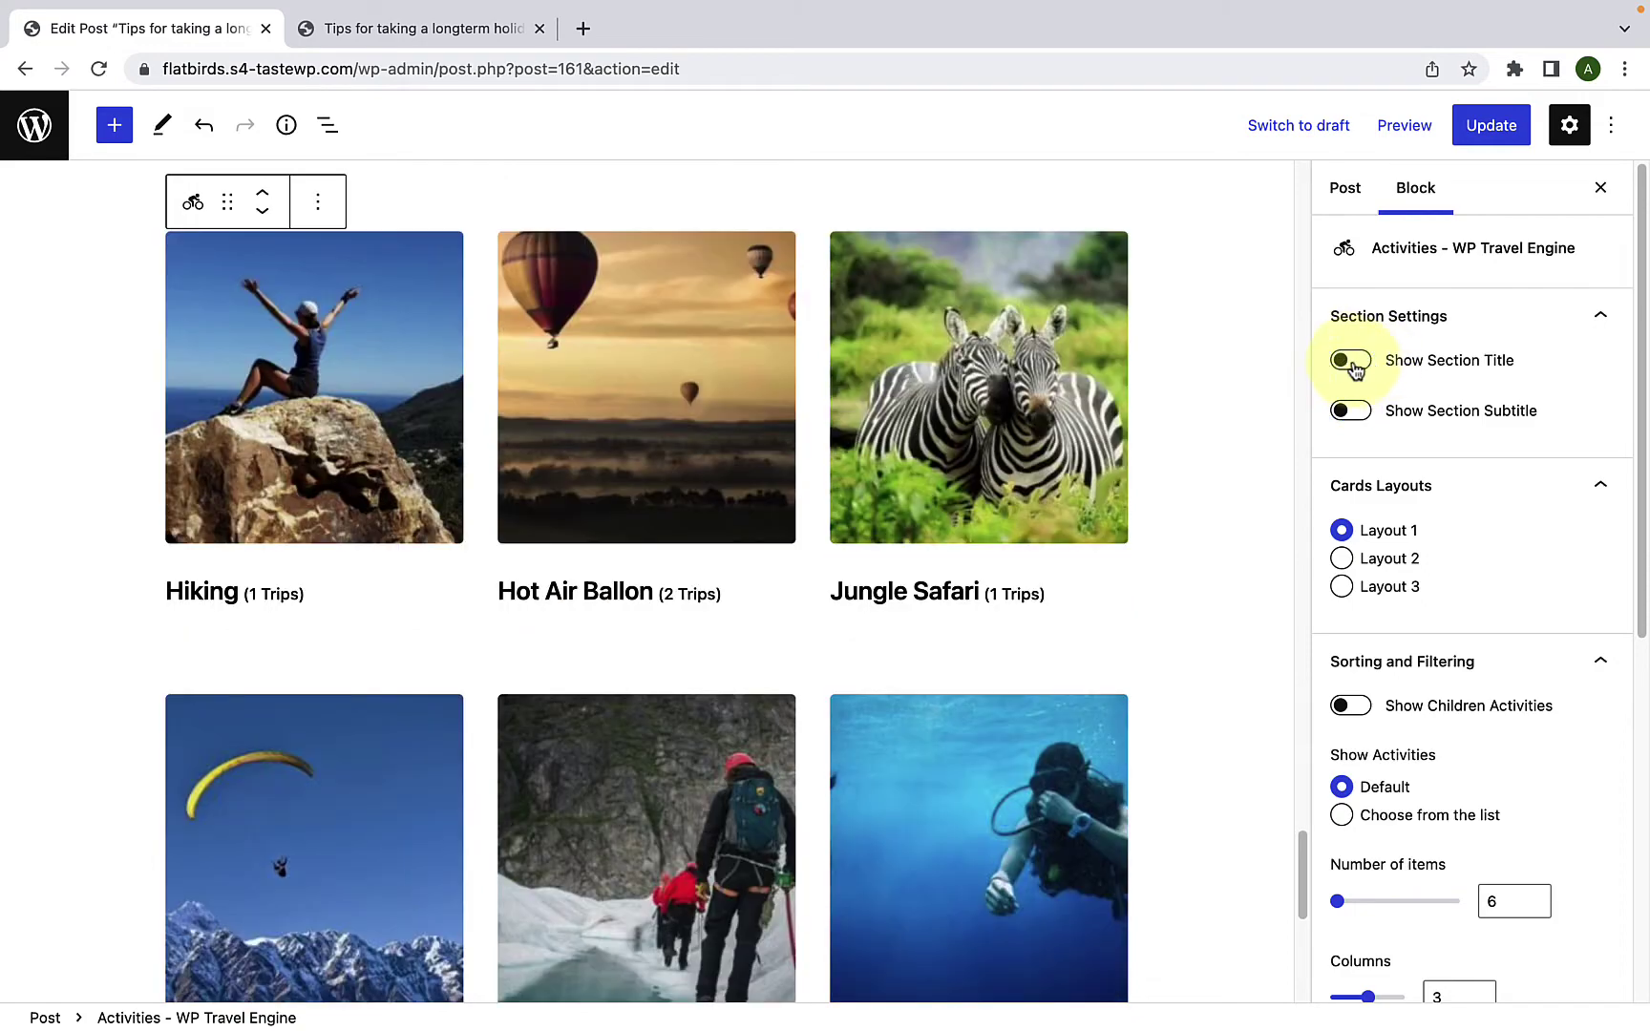
{"action": "left_click", "coordinate": [1350, 361]}
{"action": "left_click", "coordinate": [1351, 411]}
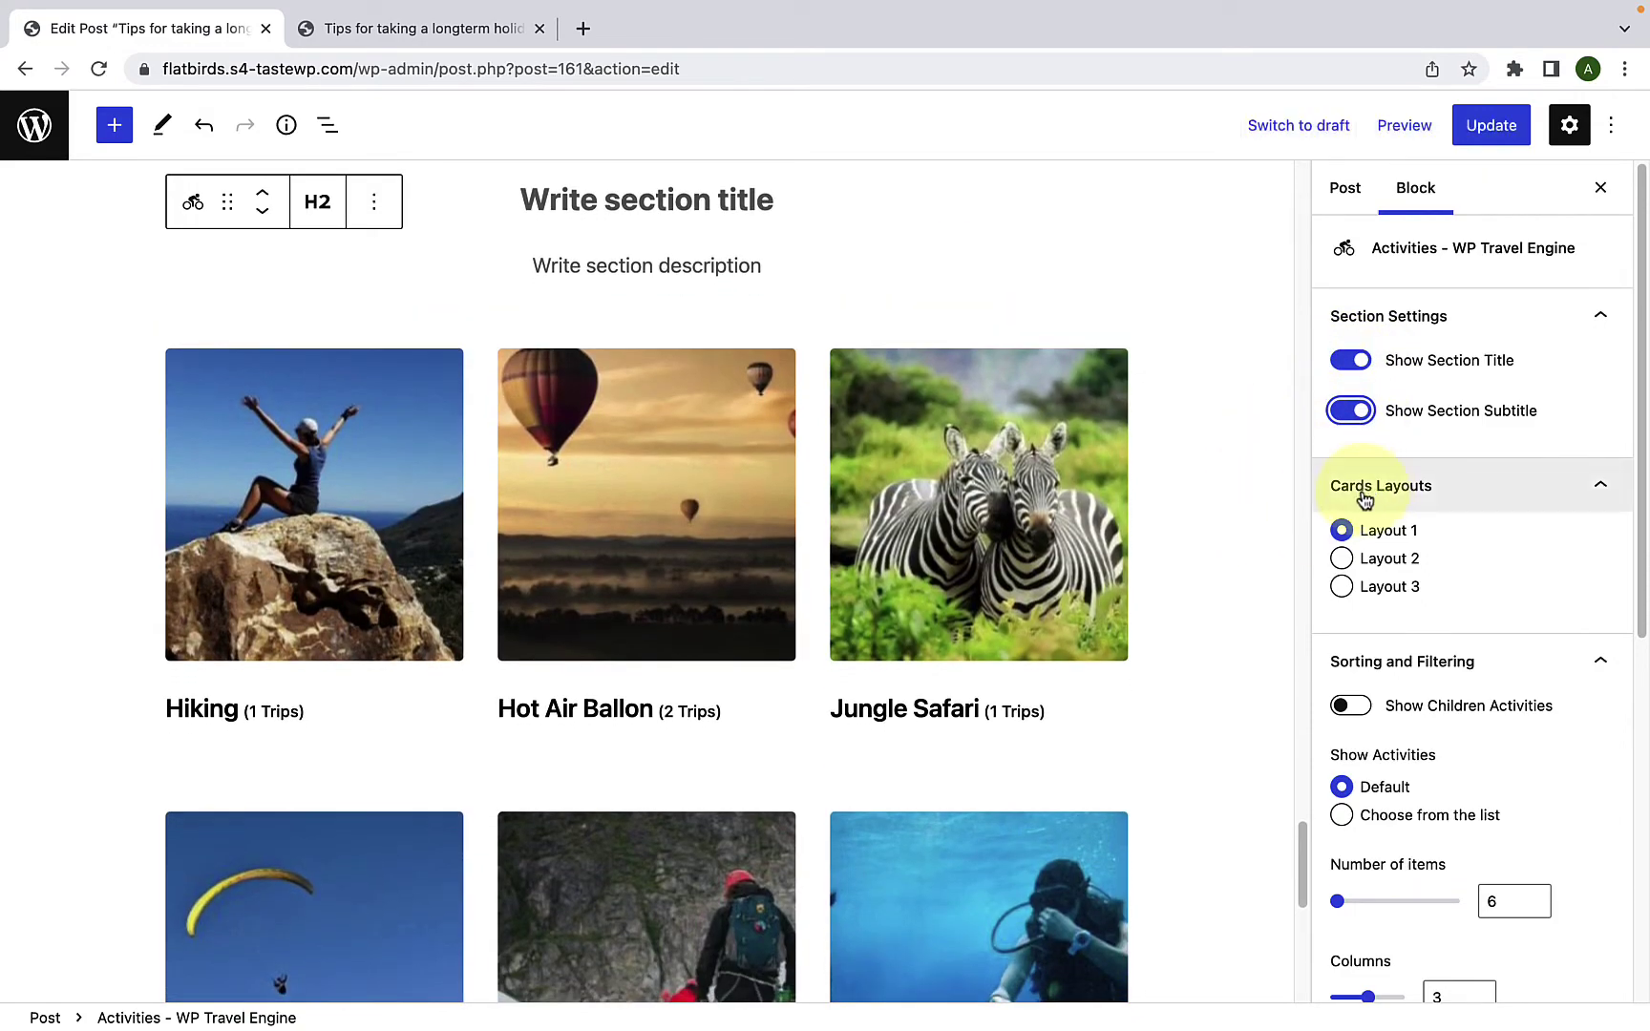
Step: Preview Layout 2 and Layout 3 for the activity cards and return to Layout 1
{"action": "left_click", "coordinate": [1342, 553]}
{"action": "left_click", "coordinate": [1341, 583]}
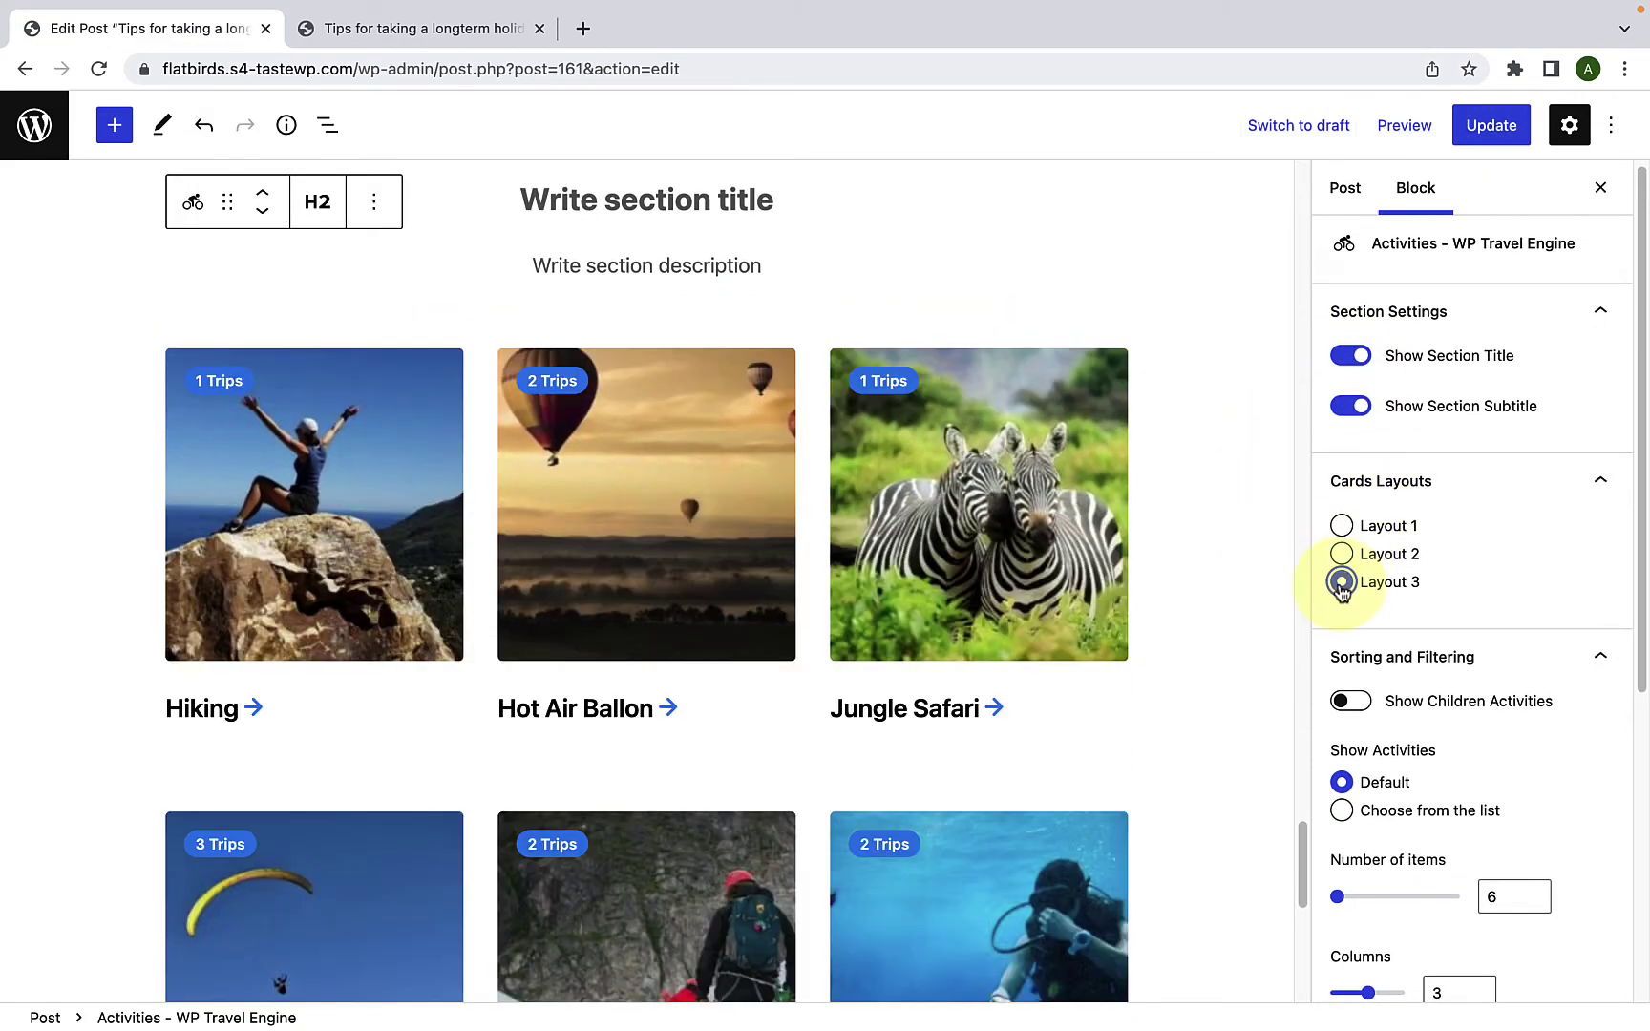
{"action": "left_click", "coordinate": [1341, 554]}
{"action": "left_click", "coordinate": [1340, 525]}
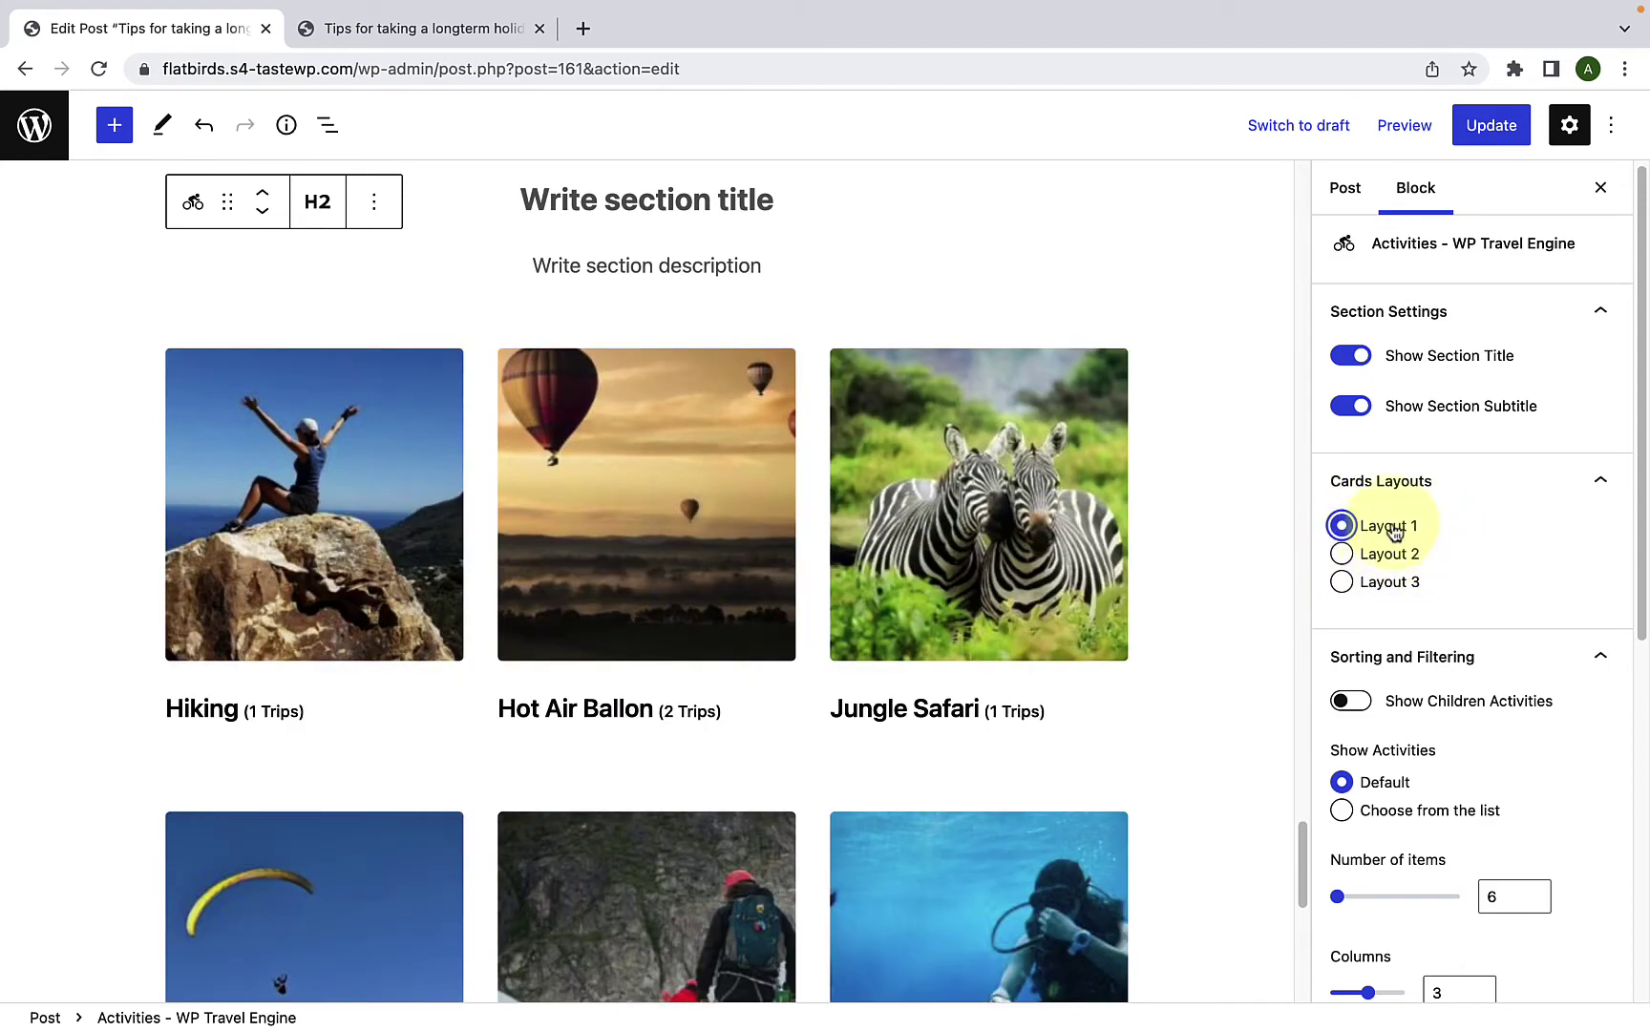
Step: Hide the Activities block's section subtitle and enter "Top Activities 2022" as its section title
{"action": "left_click", "coordinate": [1354, 410]}
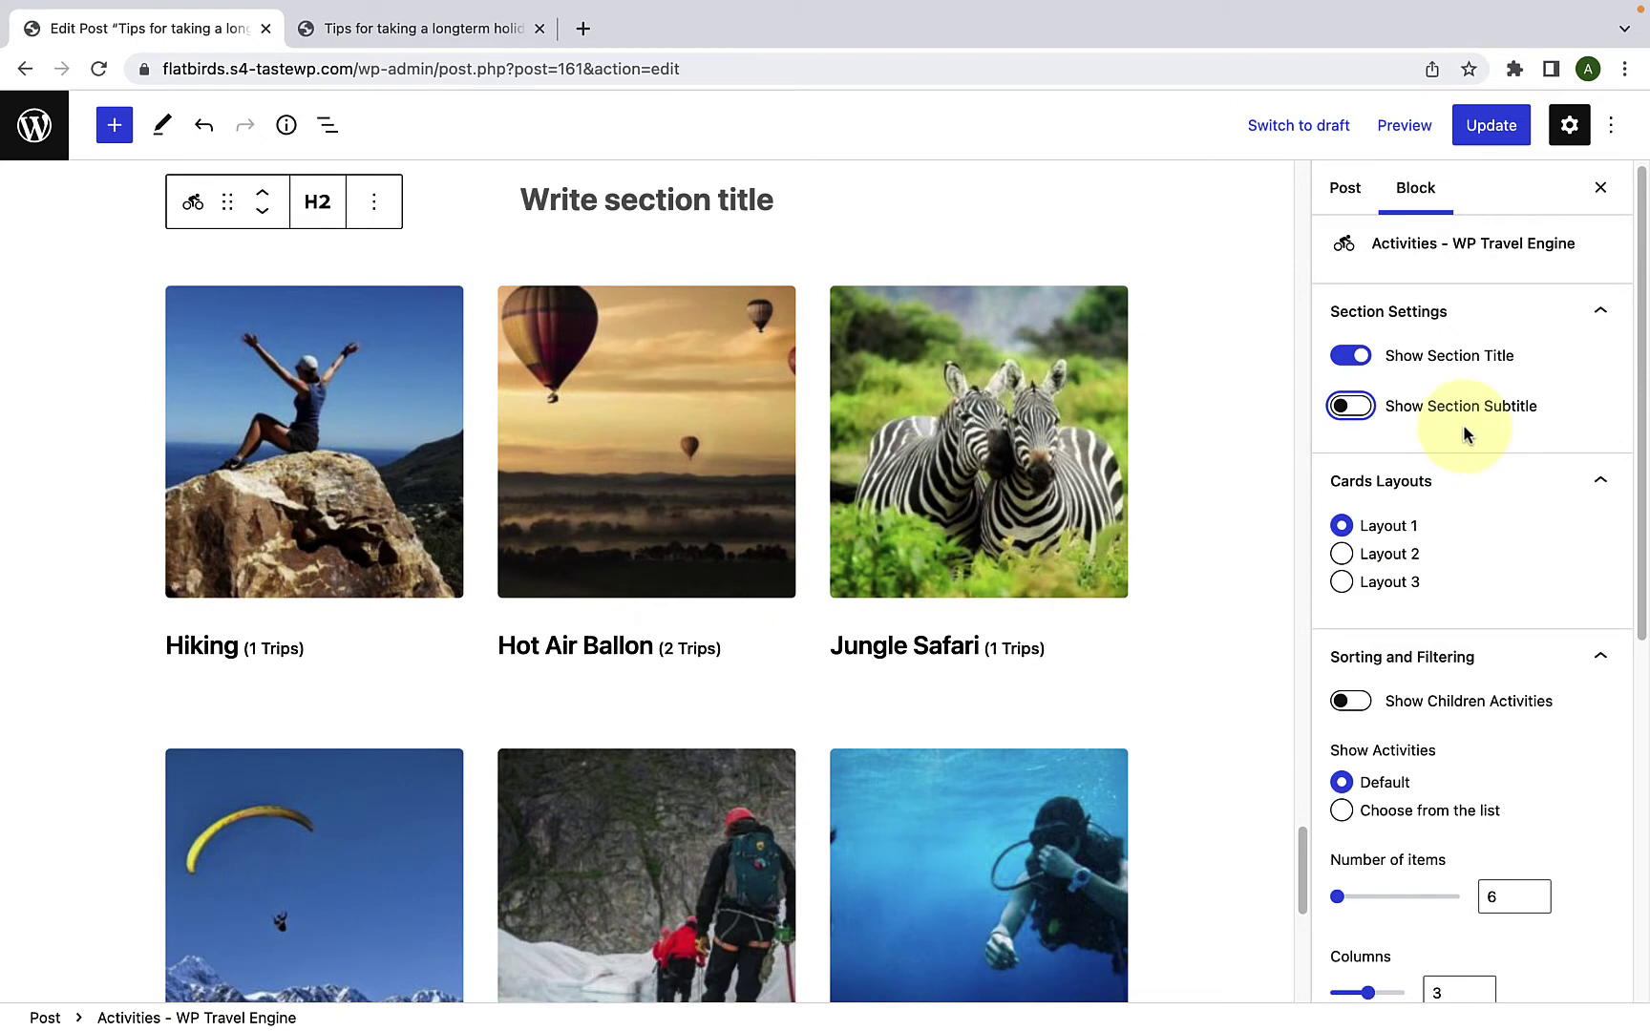
{"action": "left_click", "coordinate": [633, 199]}
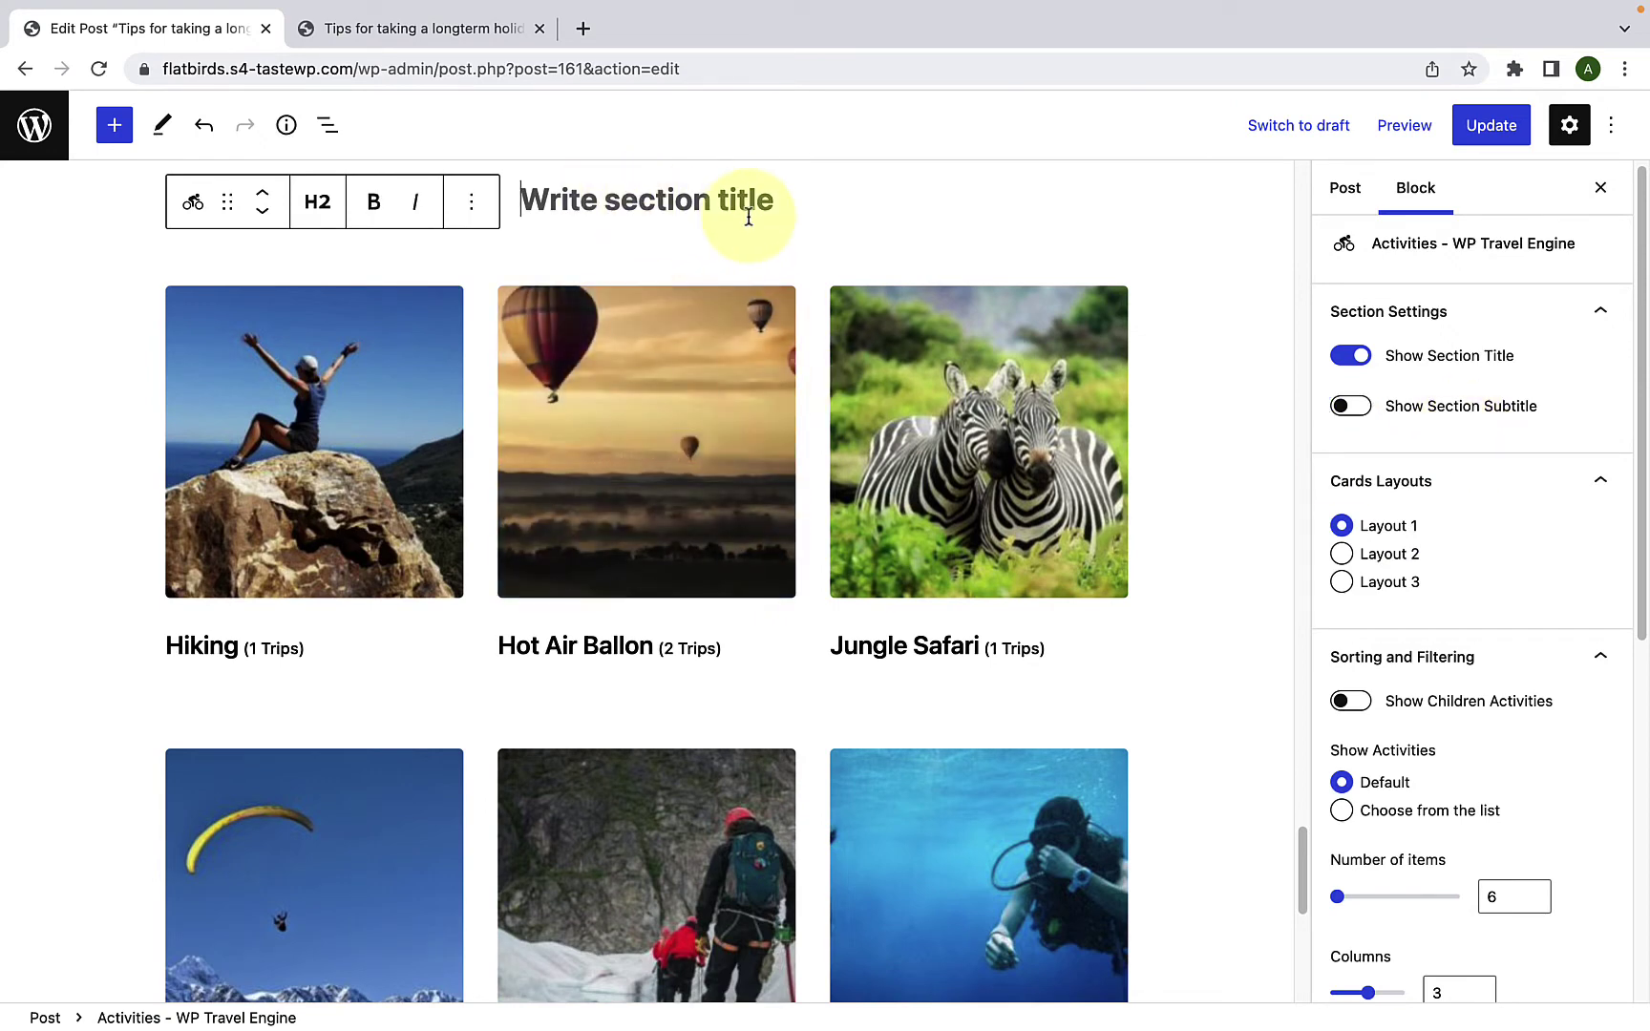
{"action": "scroll", "coordinate": [748, 218], "scroll_direction": "up", "scroll_amount": 2}
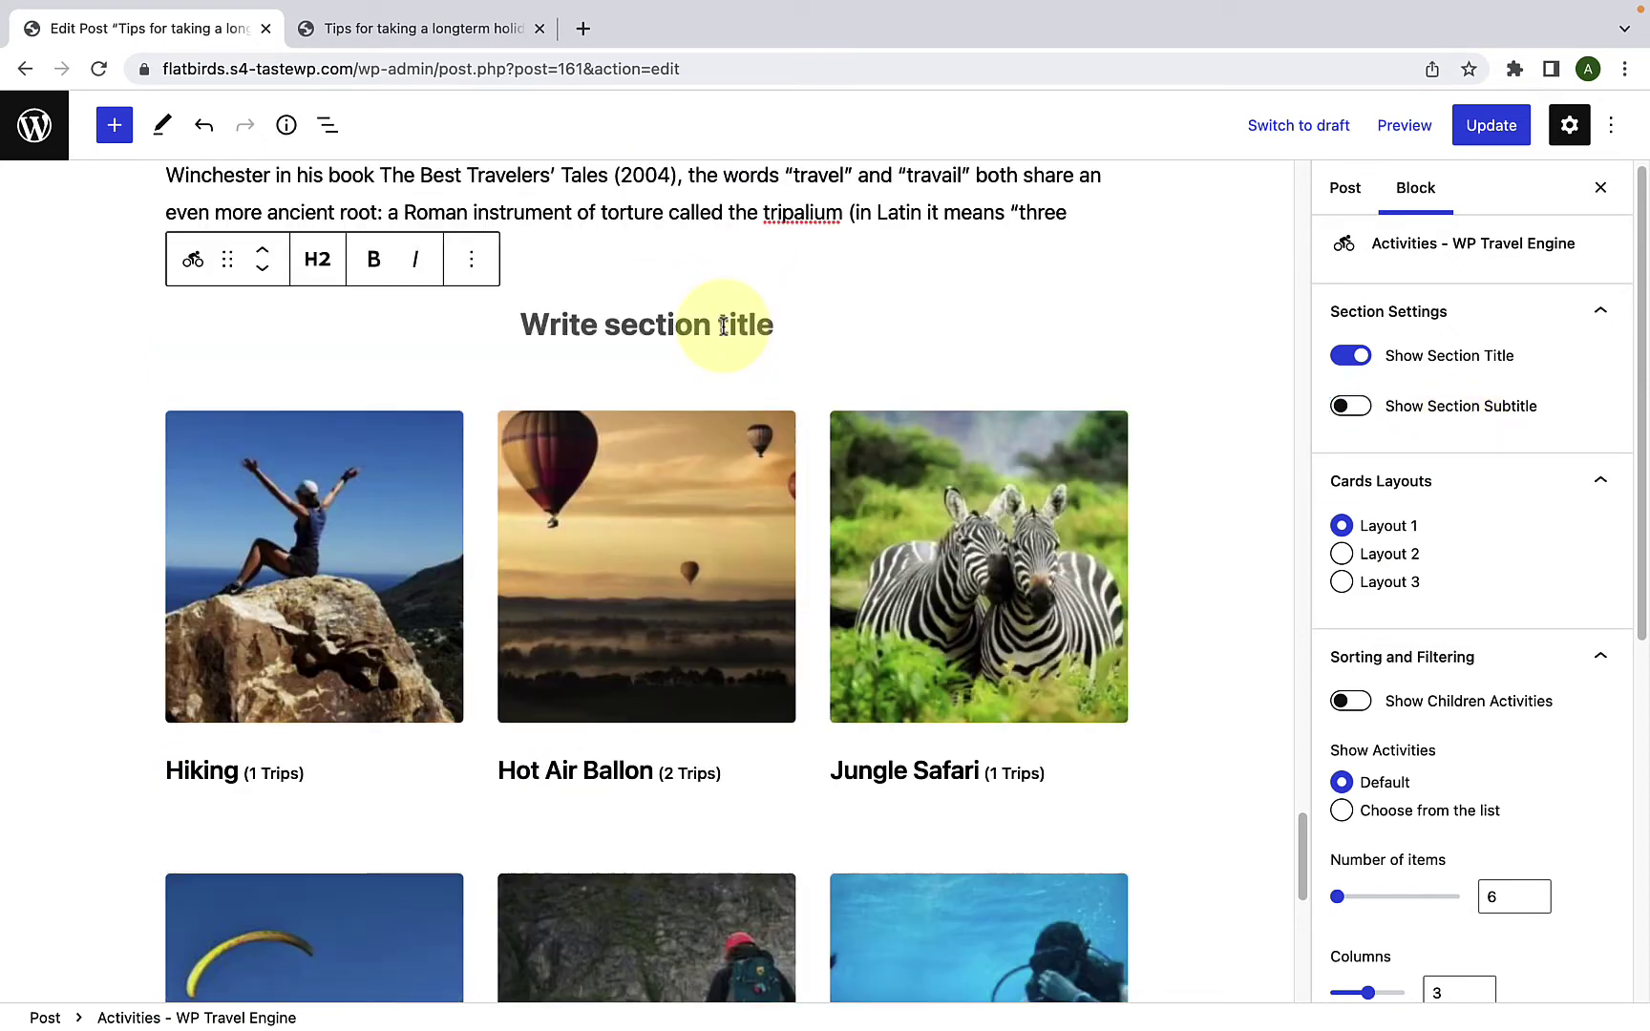
{"action": "type", "text": "Top A"}
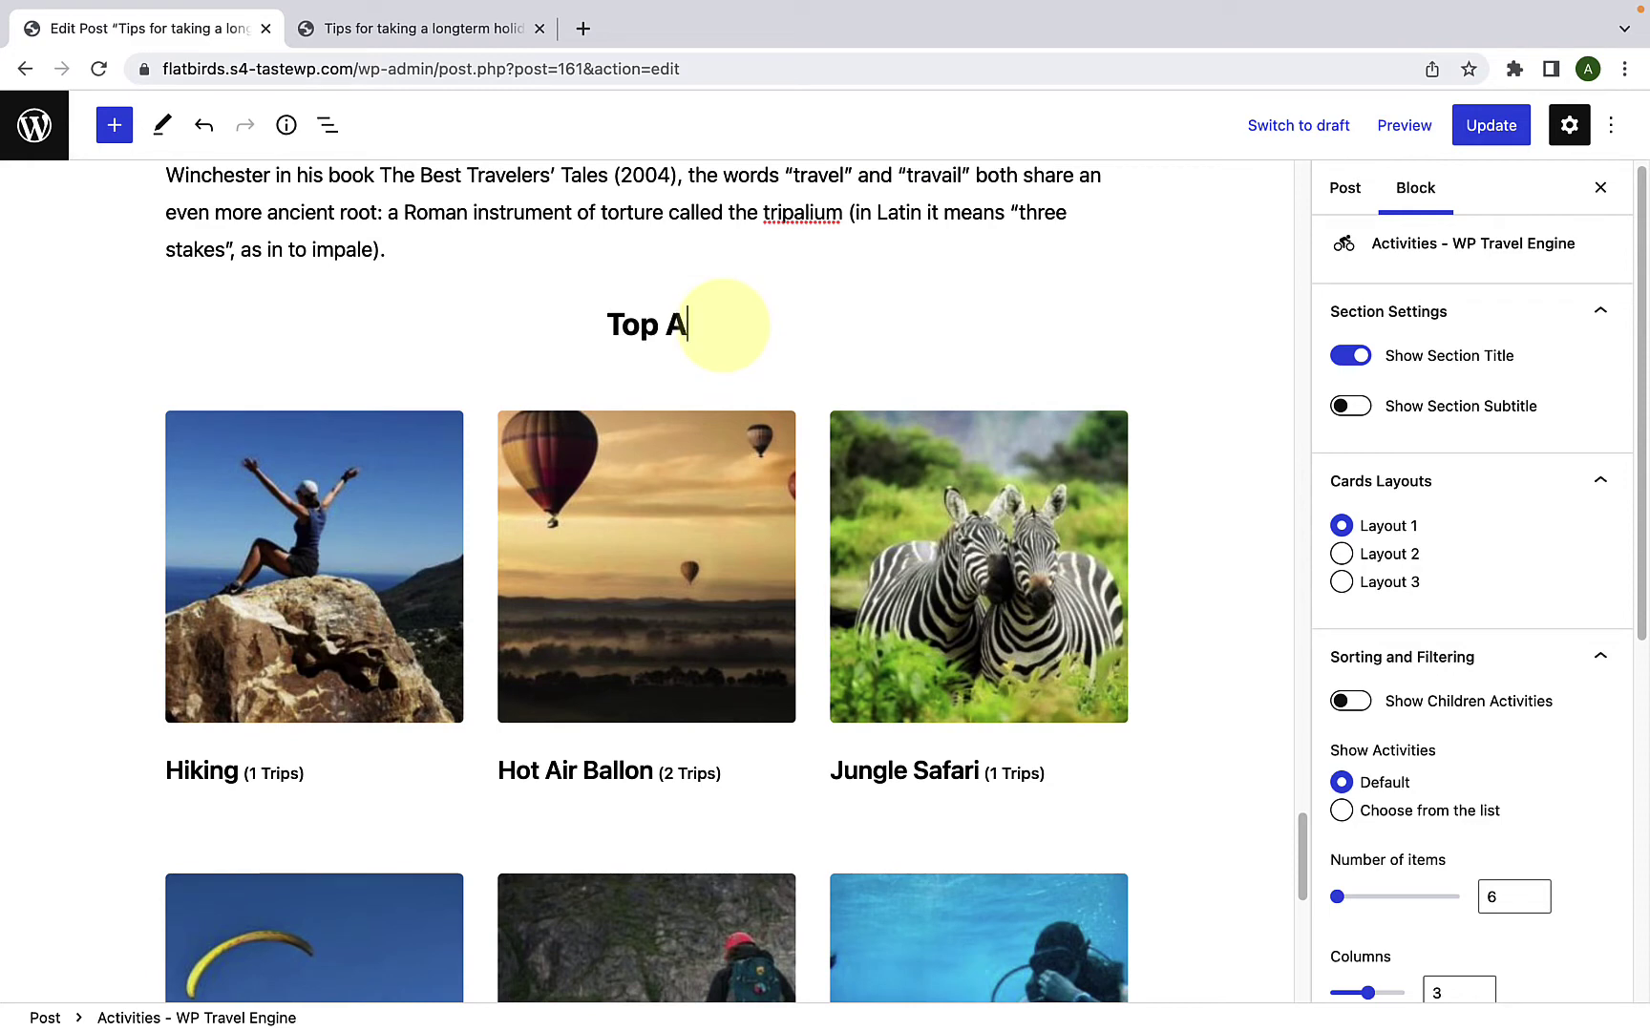
{"action": "type", "text": "ctivities 2022"}
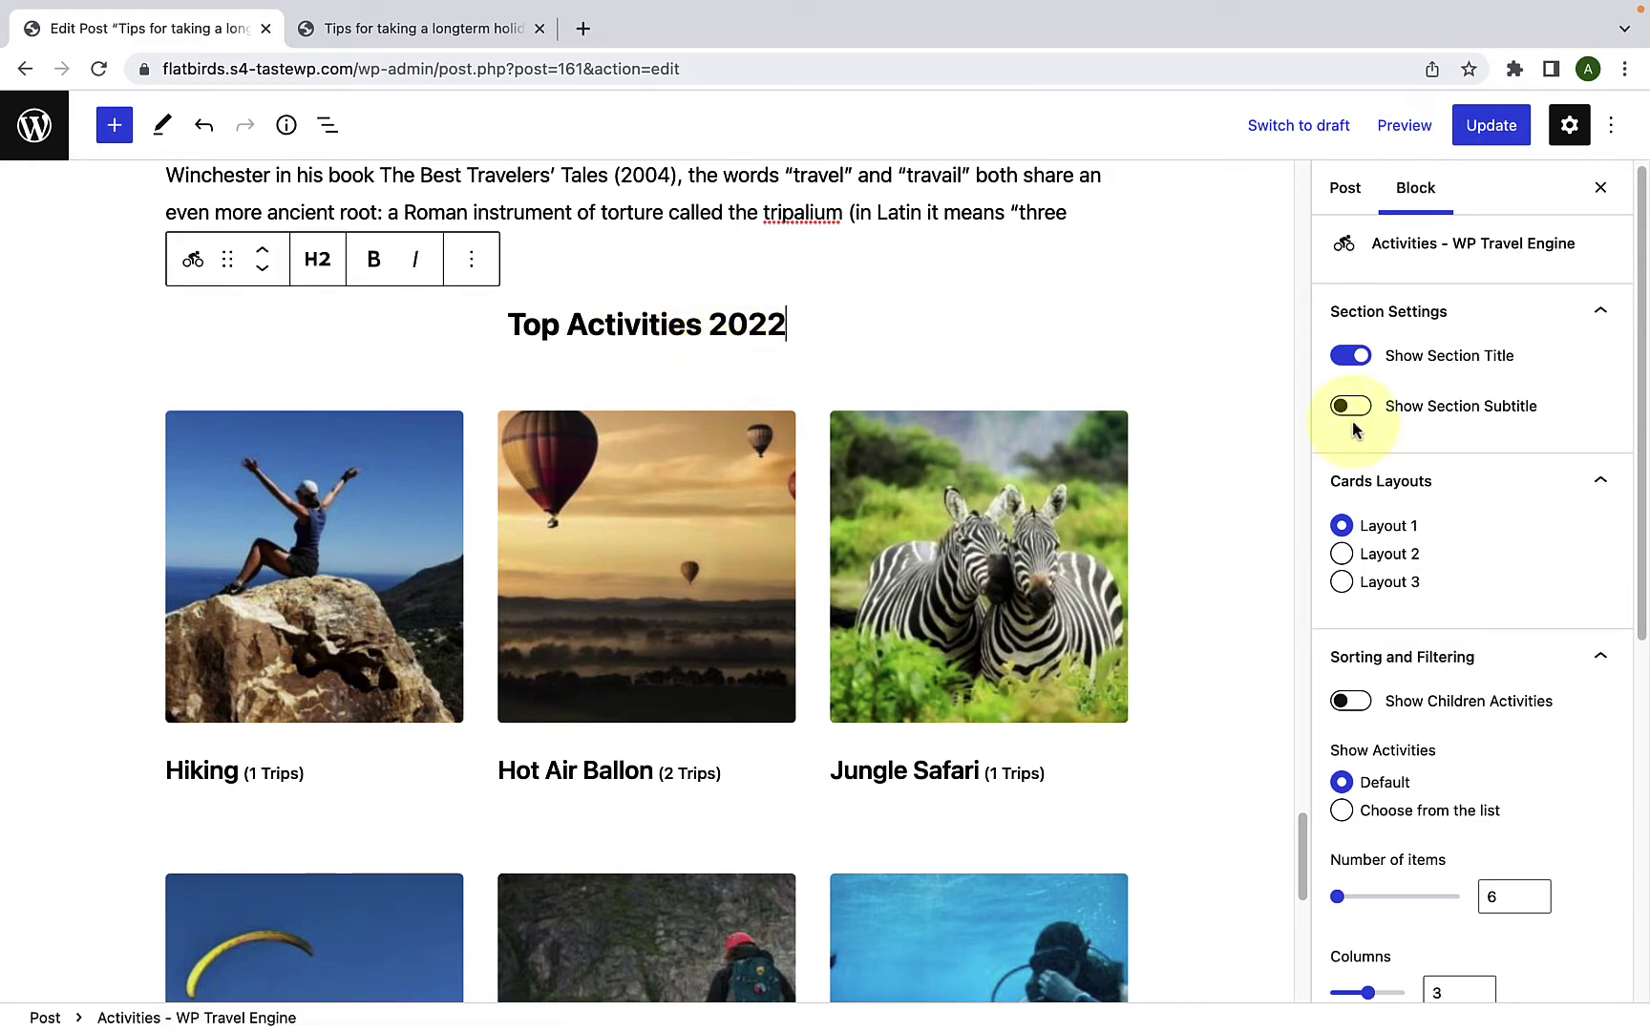
Step: Set Show Activities to Choose from the list, and review the block's column and card display settings
{"action": "scroll", "coordinate": [1396, 666], "scroll_direction": "down", "scroll_amount": 1}
{"action": "scroll", "coordinate": [1396, 665], "scroll_direction": "down", "scroll_amount": 1}
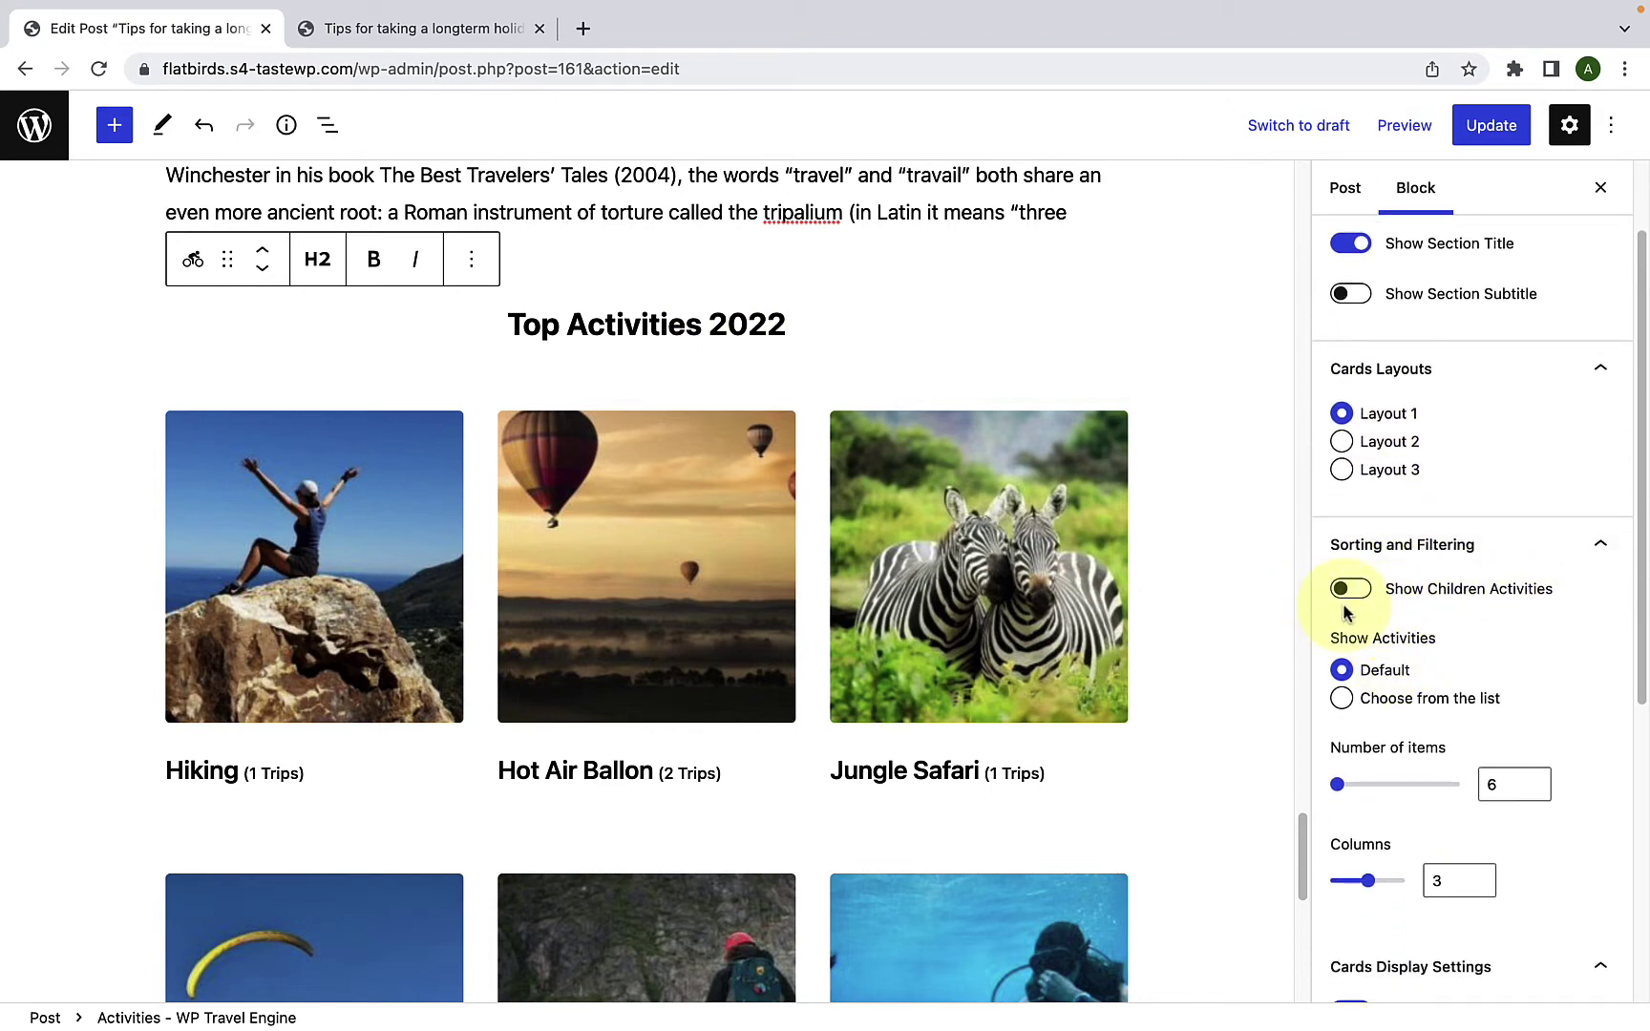
{"action": "scroll", "coordinate": [1236, 668], "scroll_direction": "down", "scroll_amount": 4}
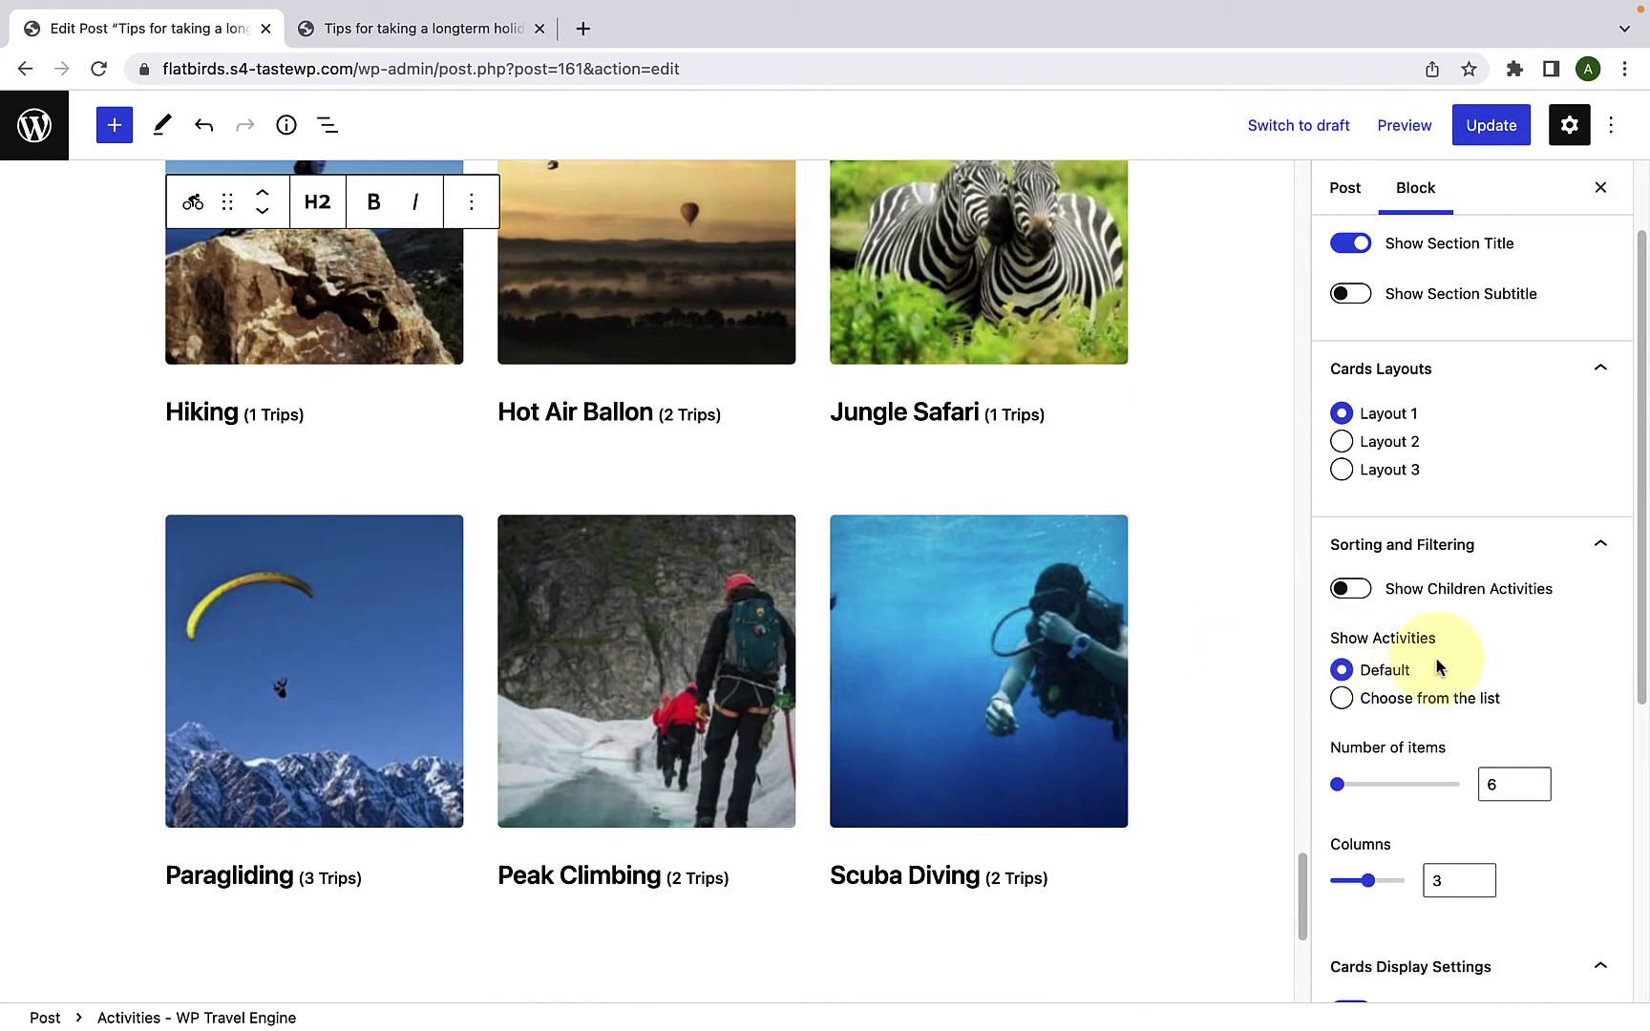
{"action": "scroll", "coordinate": [1413, 697], "scroll_direction": "down", "scroll_amount": 1}
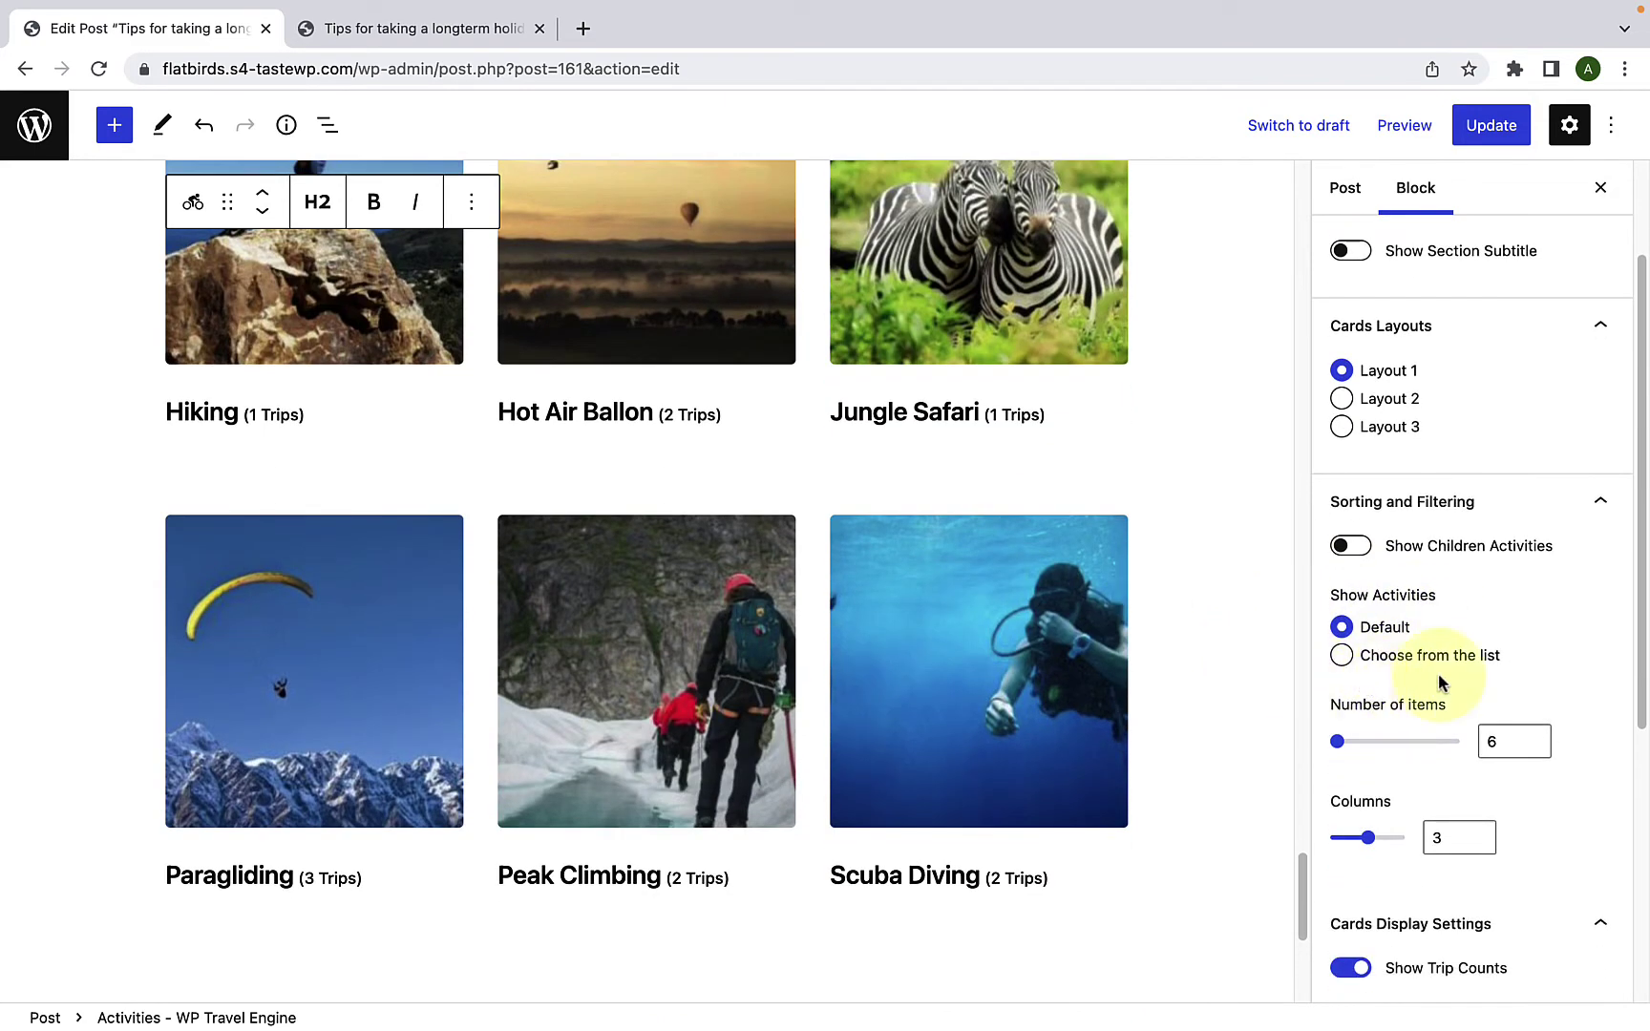
{"action": "left_click", "coordinate": [1340, 657]}
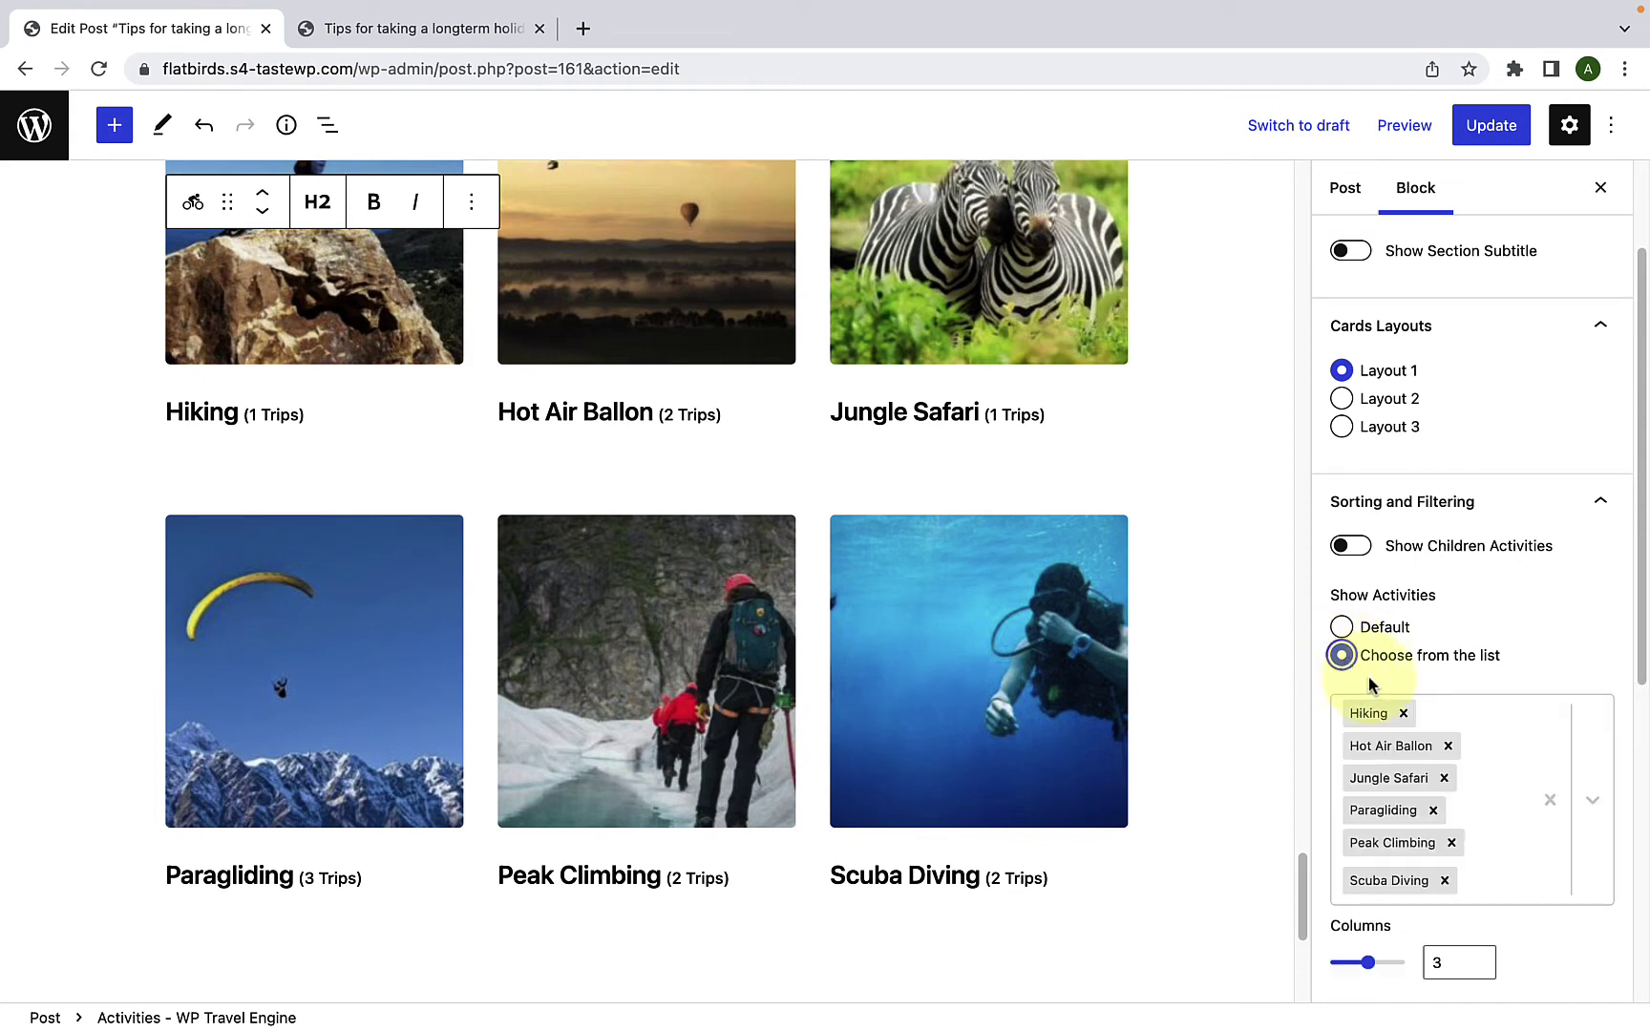
{"action": "scroll", "coordinate": [1416, 754], "scroll_direction": "down", "scroll_amount": 5}
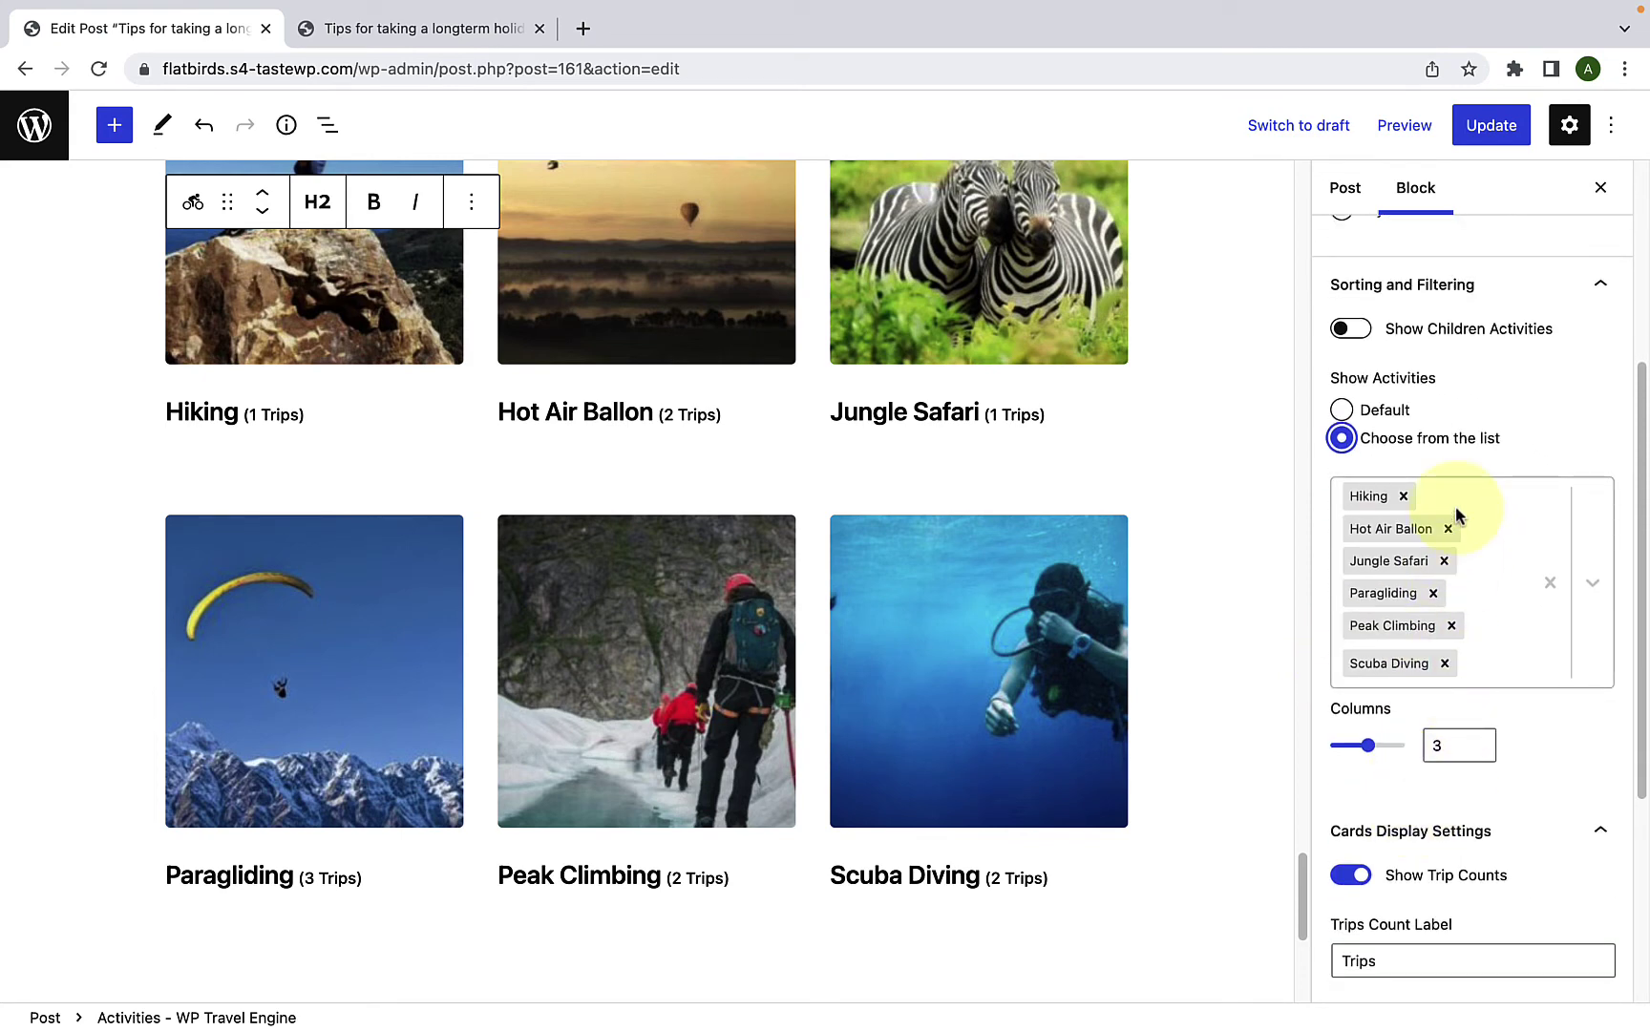
{"action": "scroll", "coordinate": [1470, 664], "scroll_direction": "down", "scroll_amount": 4}
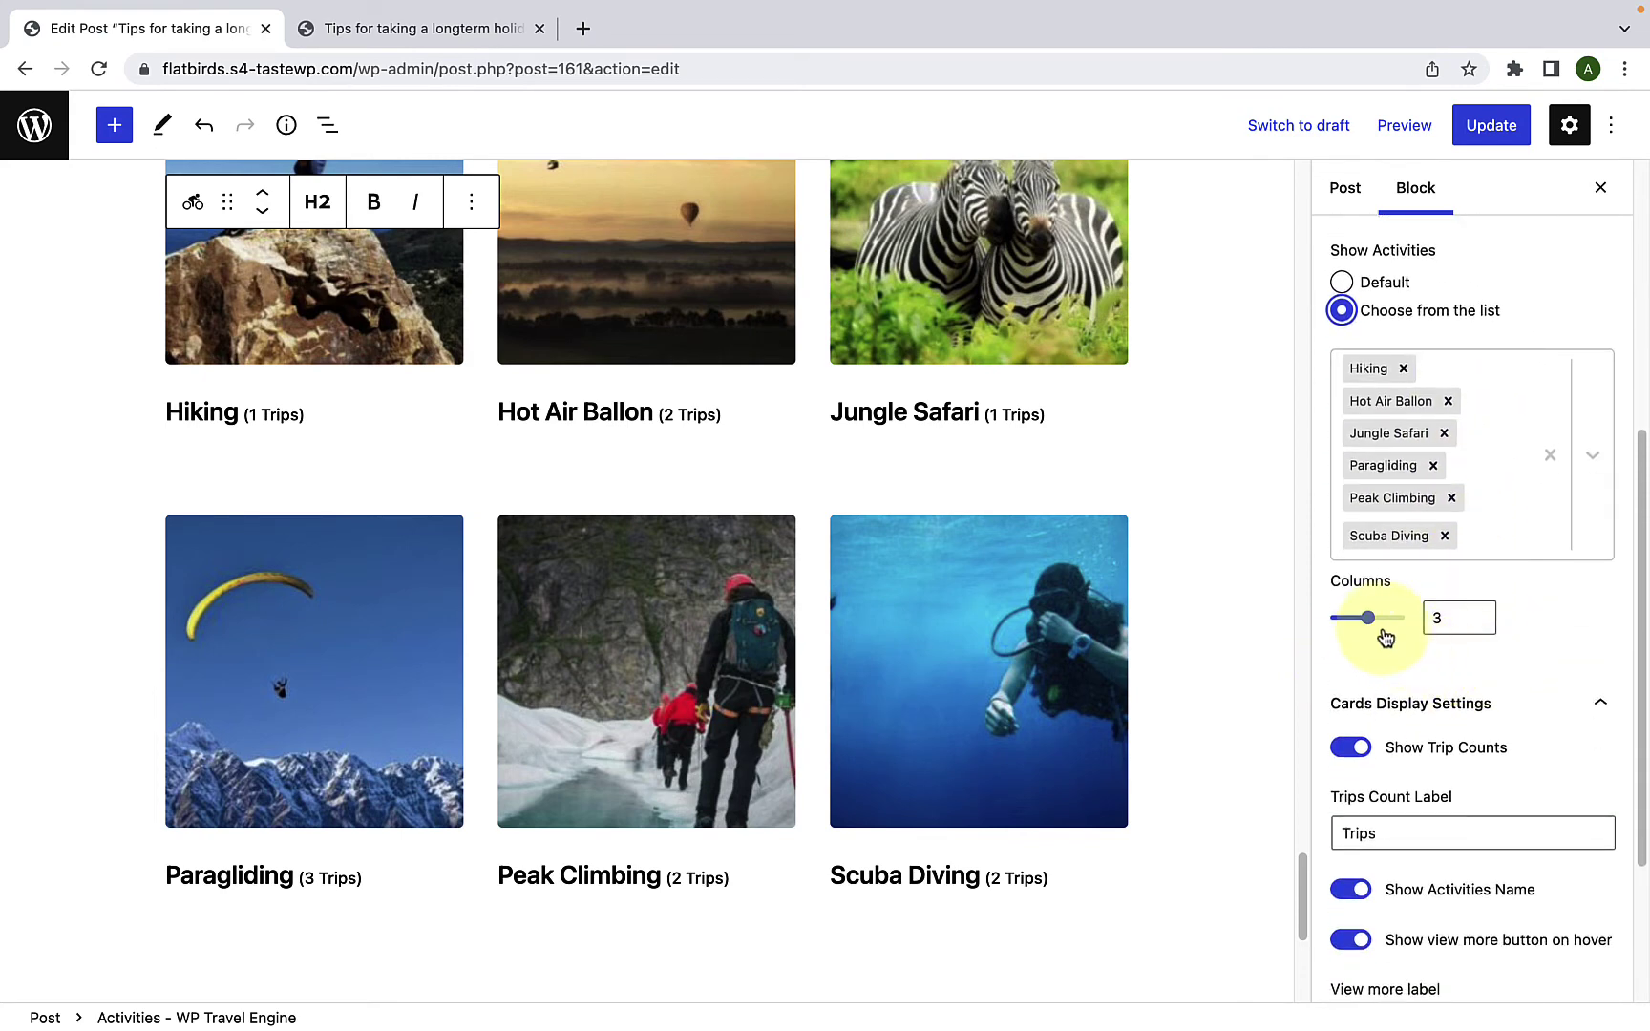
{"action": "scroll", "coordinate": [1447, 650], "scroll_direction": "down", "scroll_amount": 2}
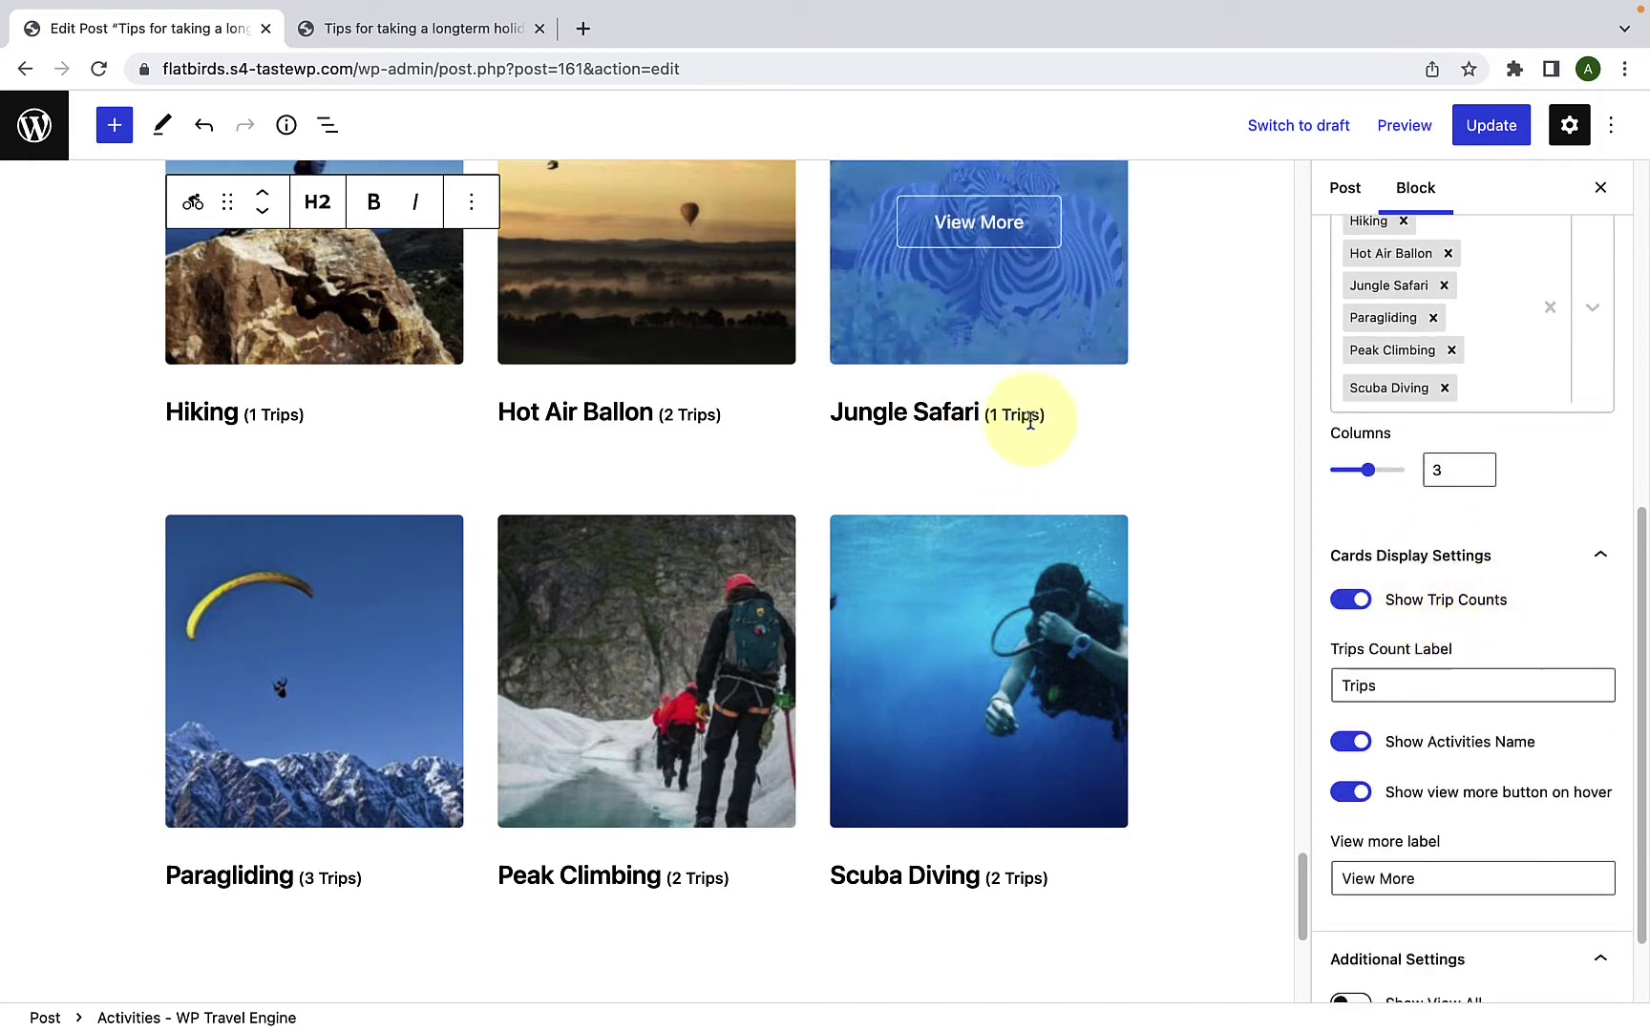
Step: Turn the trip counts and activity names on the activity cards off and back on
{"action": "left_click", "coordinate": [1355, 607]}
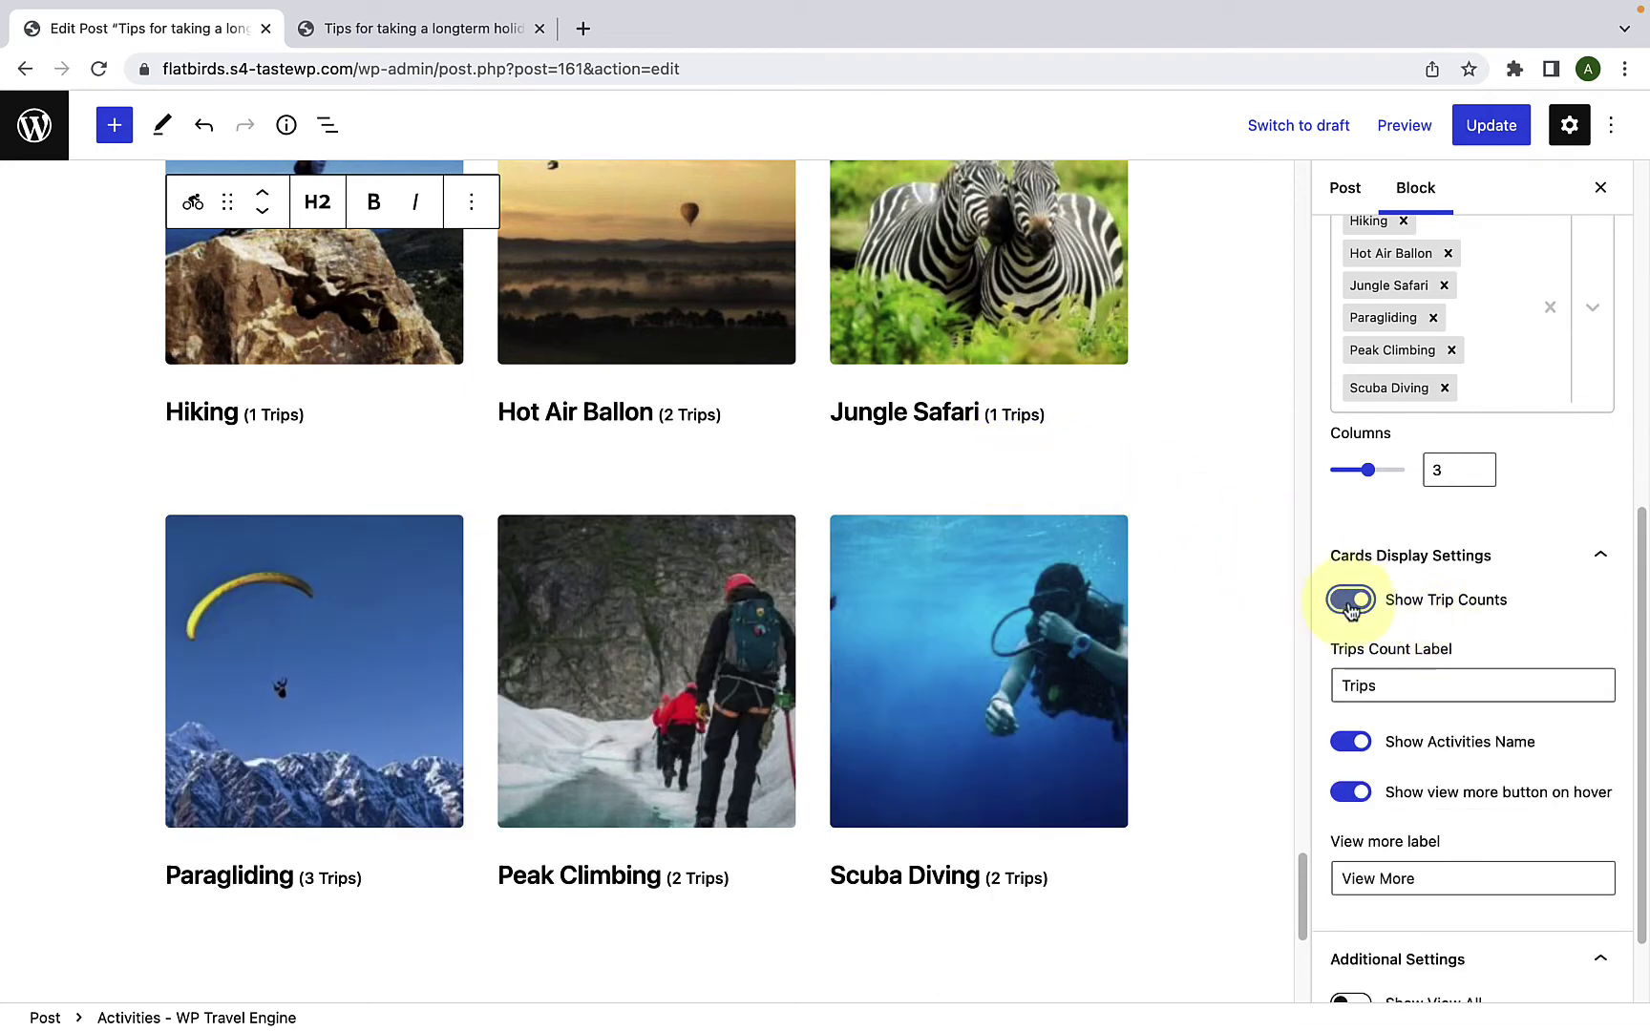
{"action": "left_click", "coordinate": [1353, 610]}
{"action": "left_click", "coordinate": [1361, 603]}
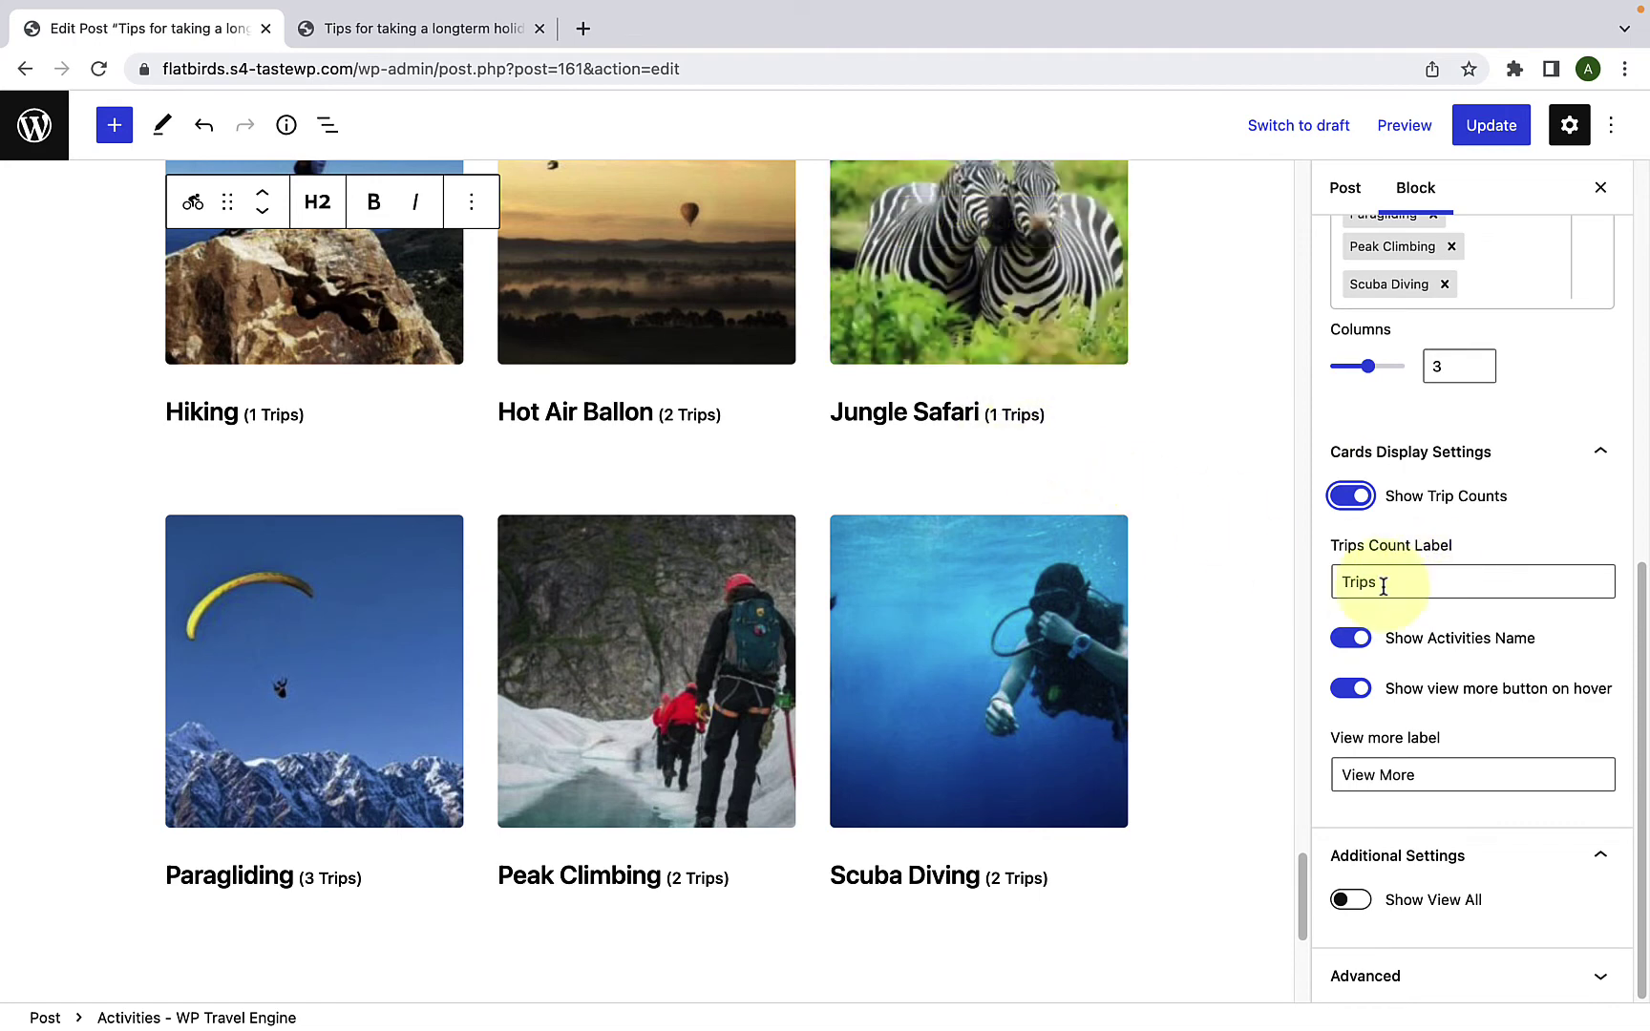
{"action": "double_click", "coordinate": [1342, 584]}
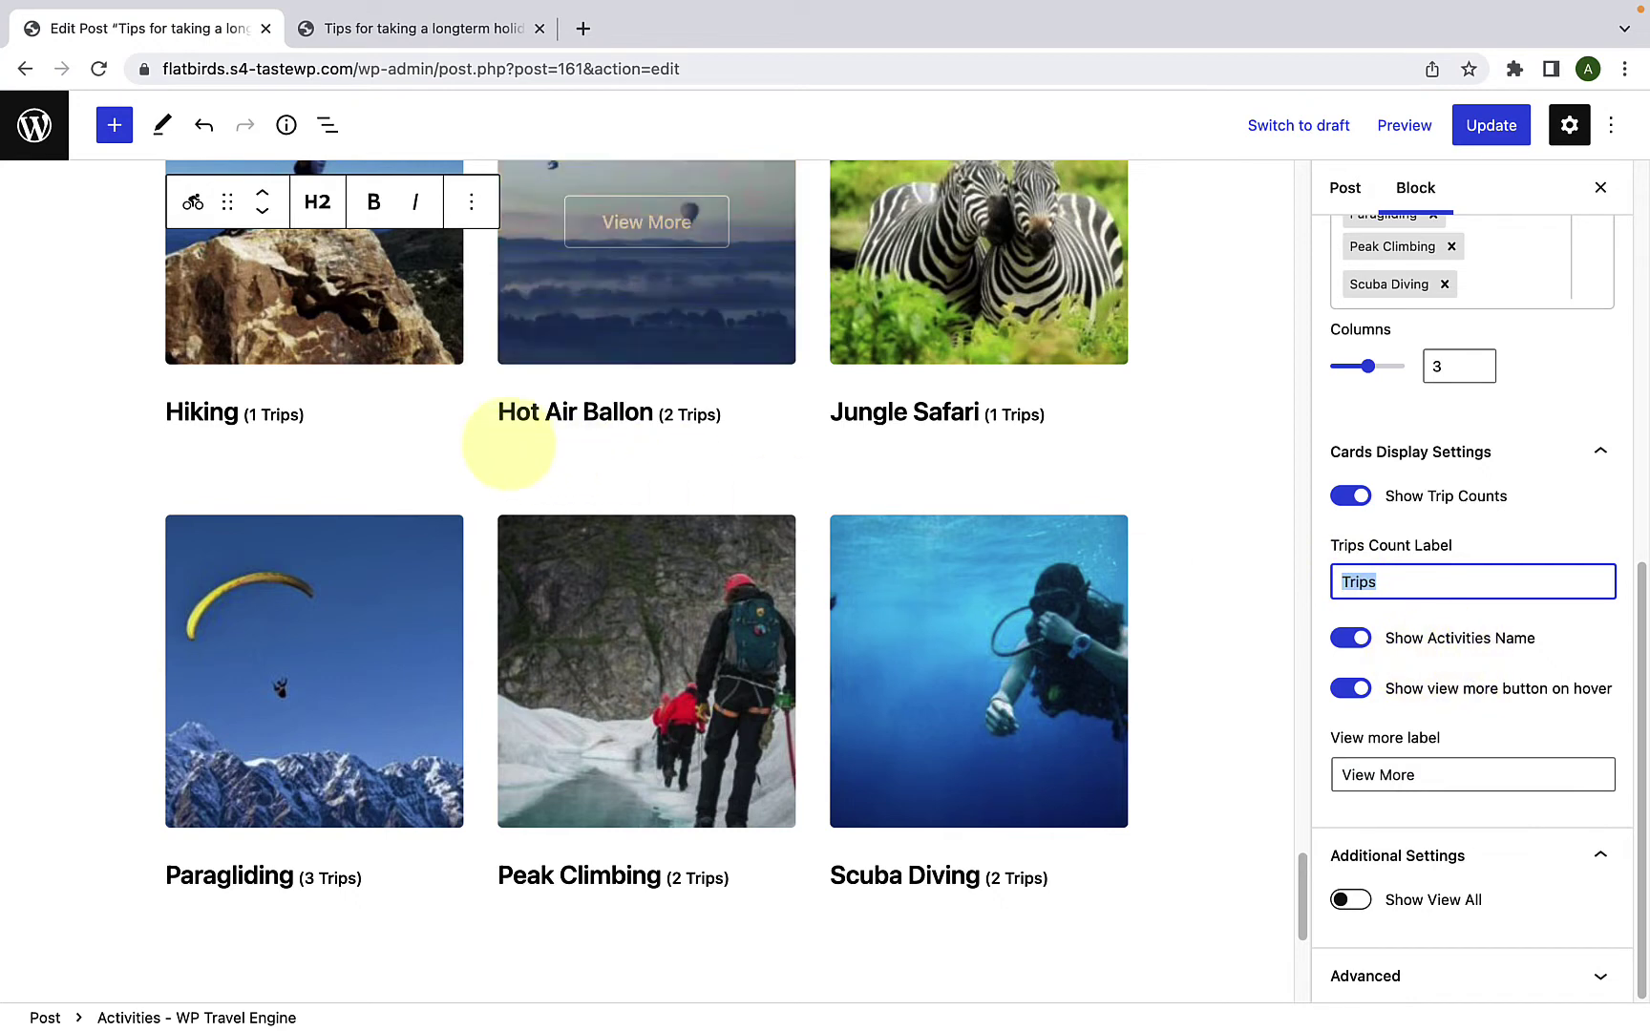
{"action": "left_click", "coordinate": [1350, 640]}
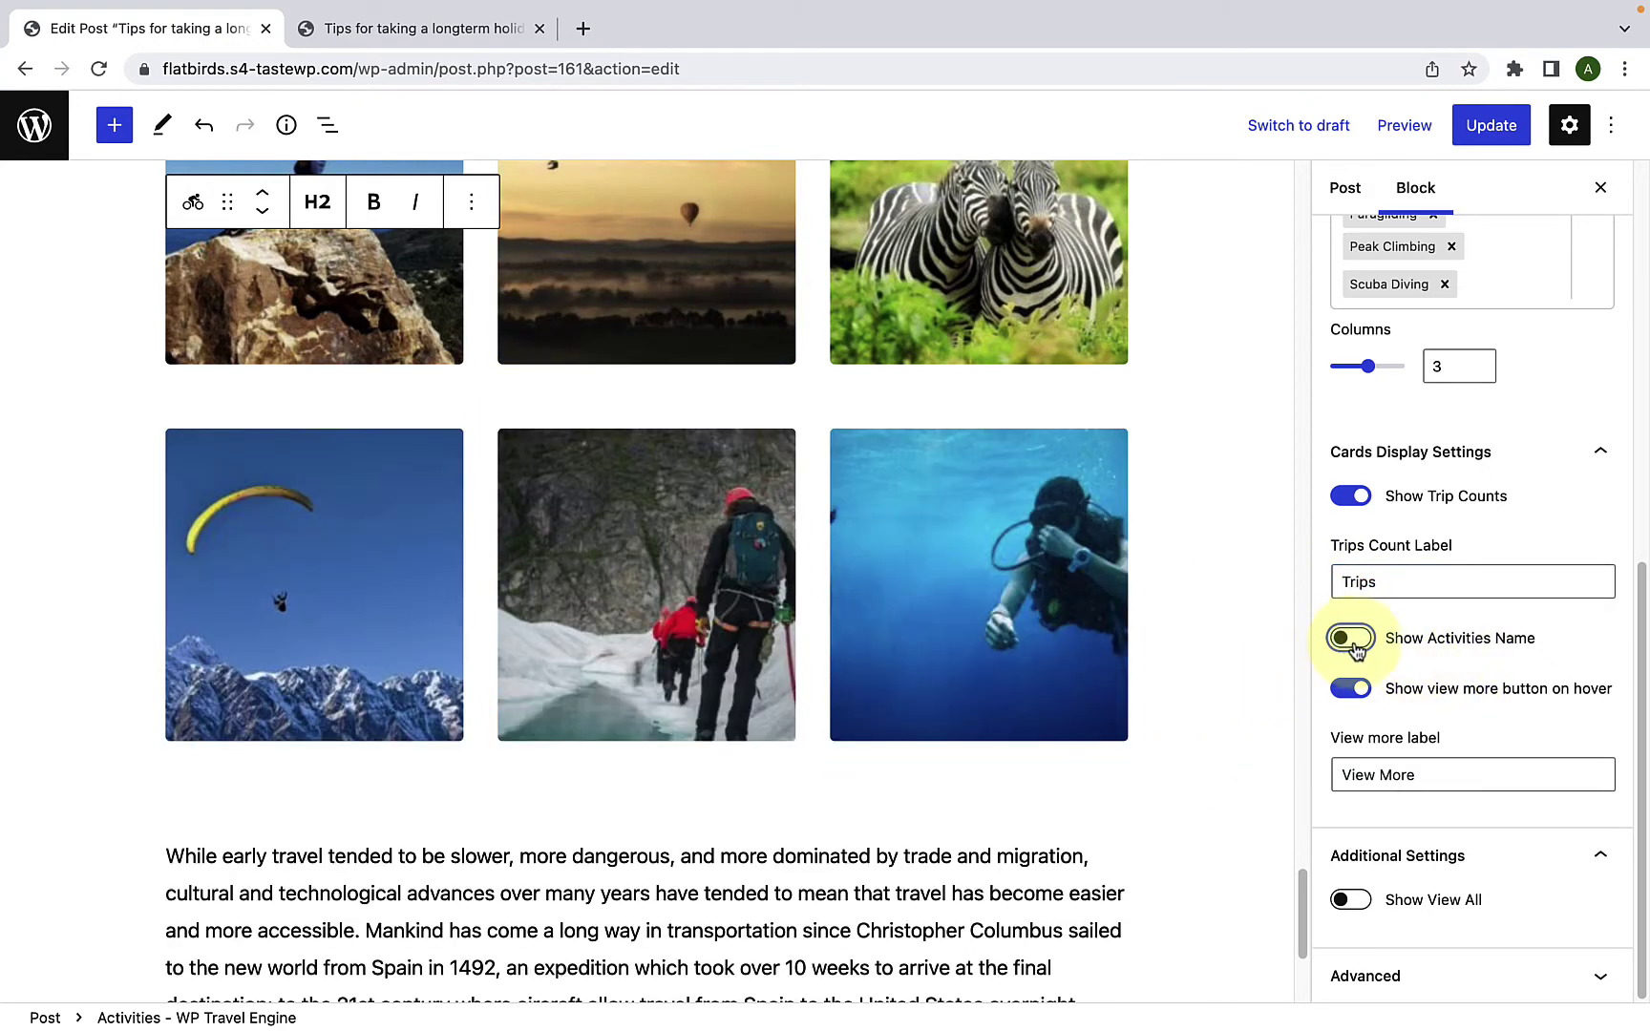
{"action": "left_click", "coordinate": [1351, 639]}
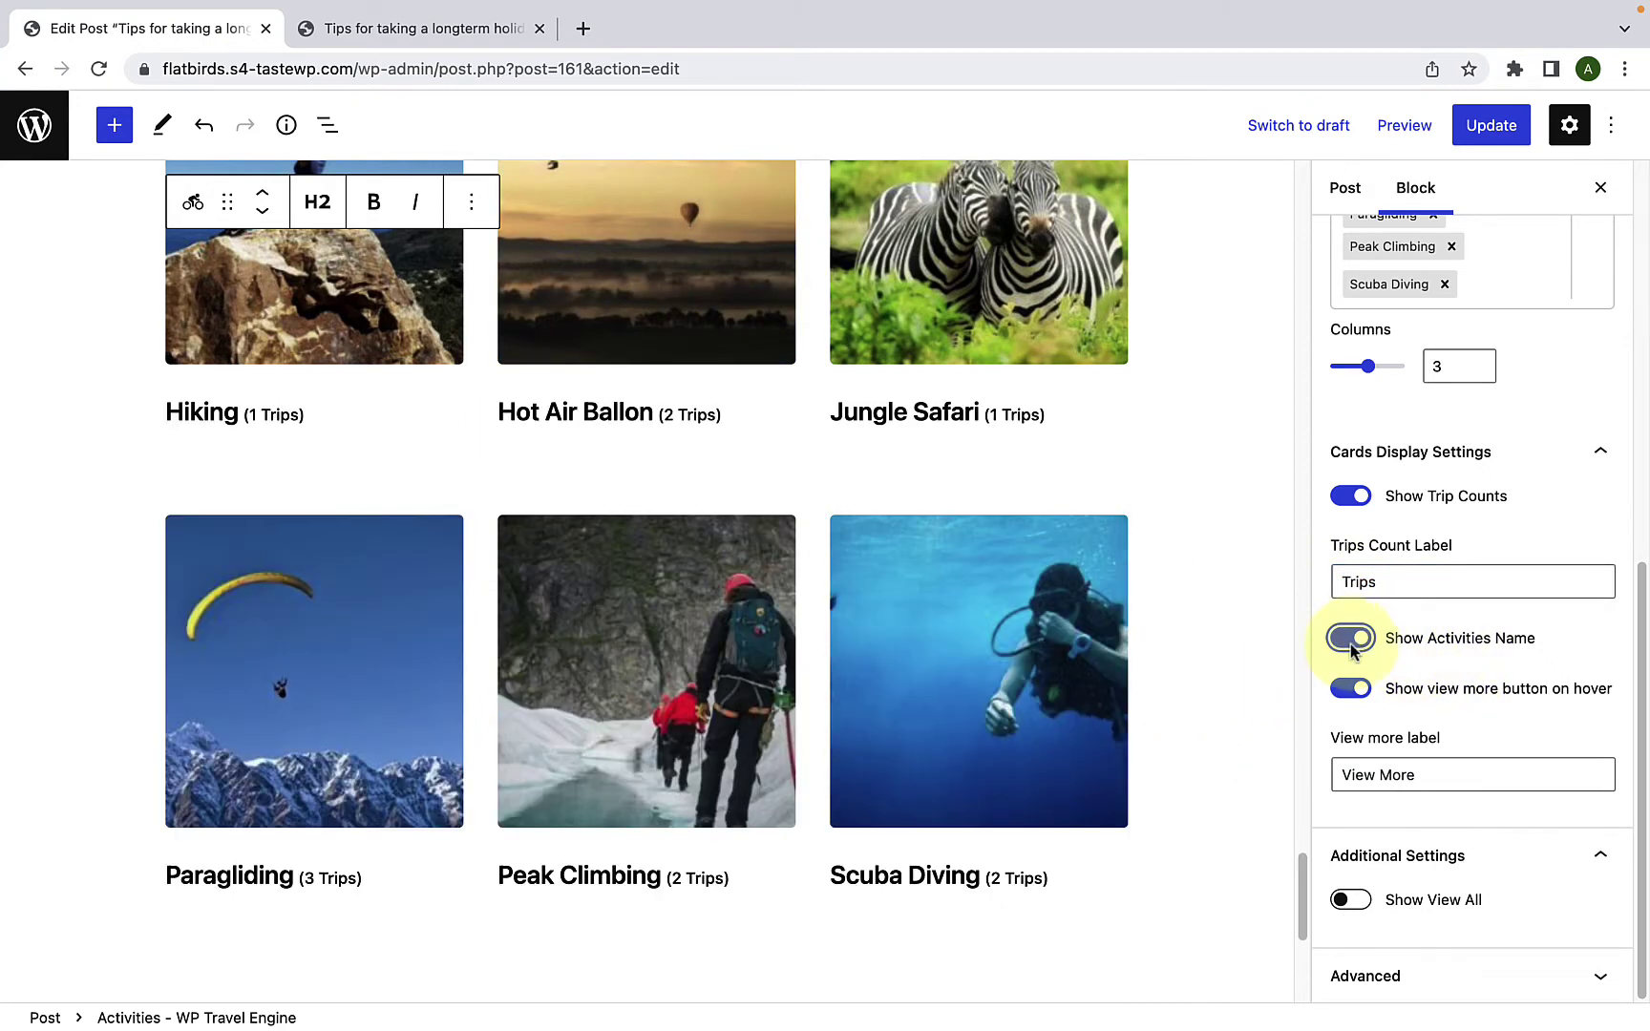
Step: Turn the activity cards' view more button off and back on, checking how the cards look on hover
{"action": "scroll", "coordinate": [1205, 826], "scroll_direction": "down", "scroll_amount": 3}
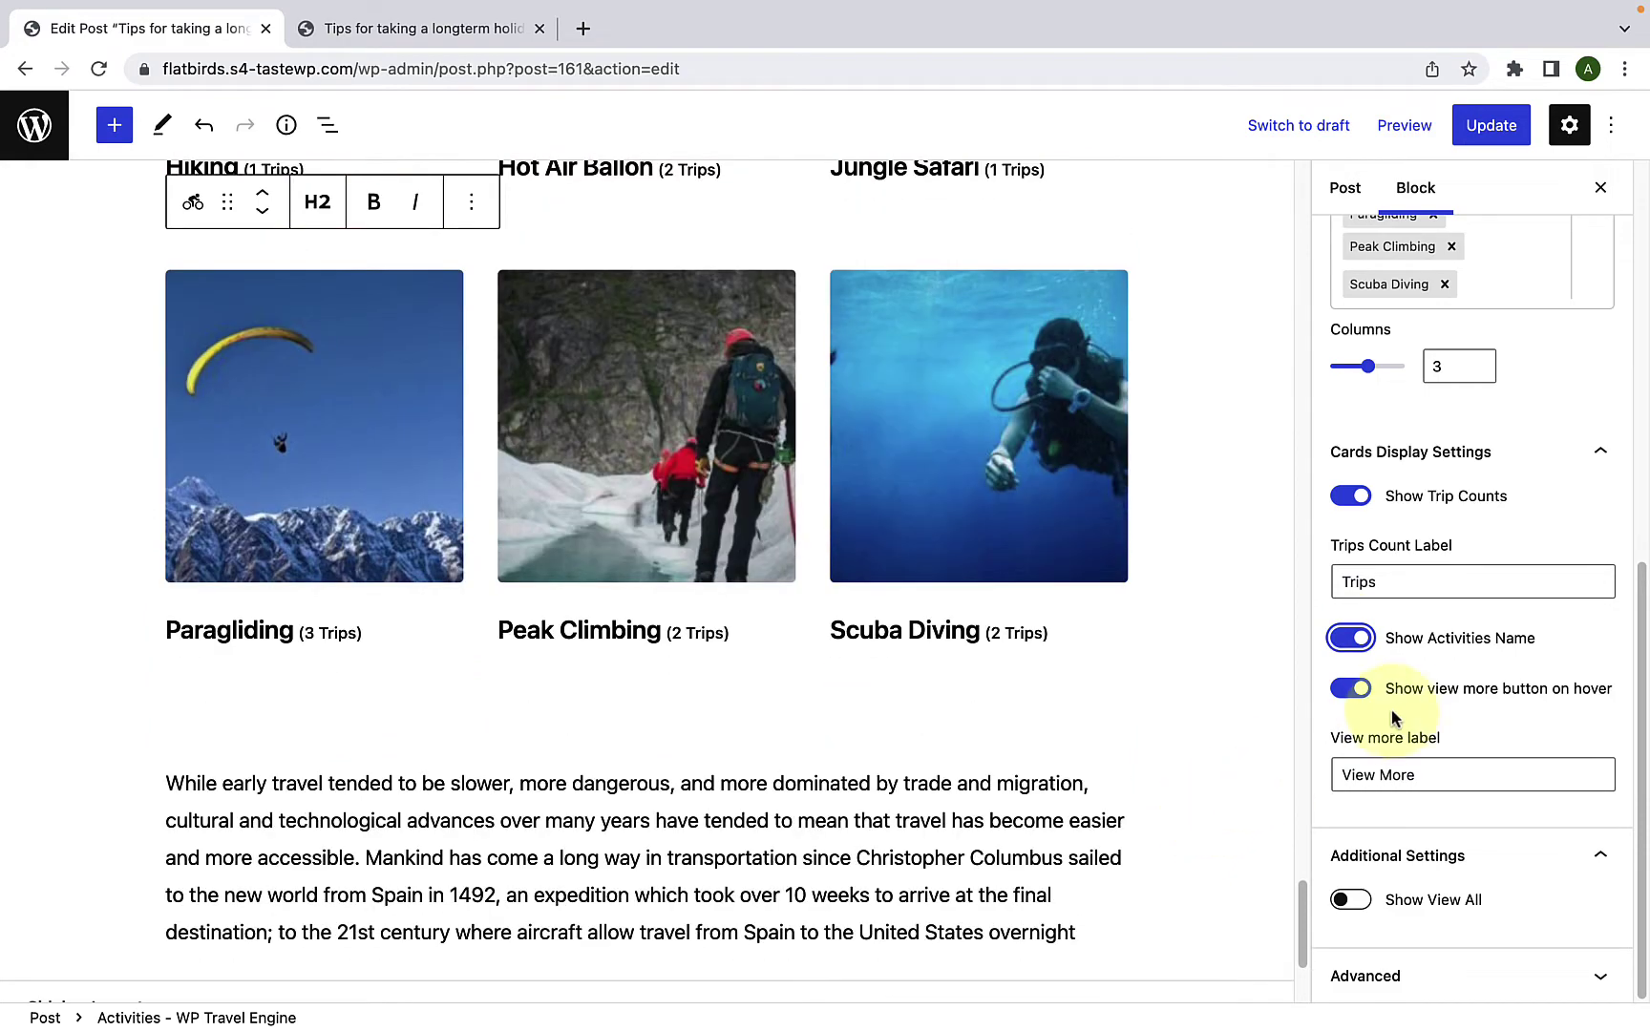
{"action": "scroll", "coordinate": [1194, 702], "scroll_direction": "up", "scroll_amount": 2}
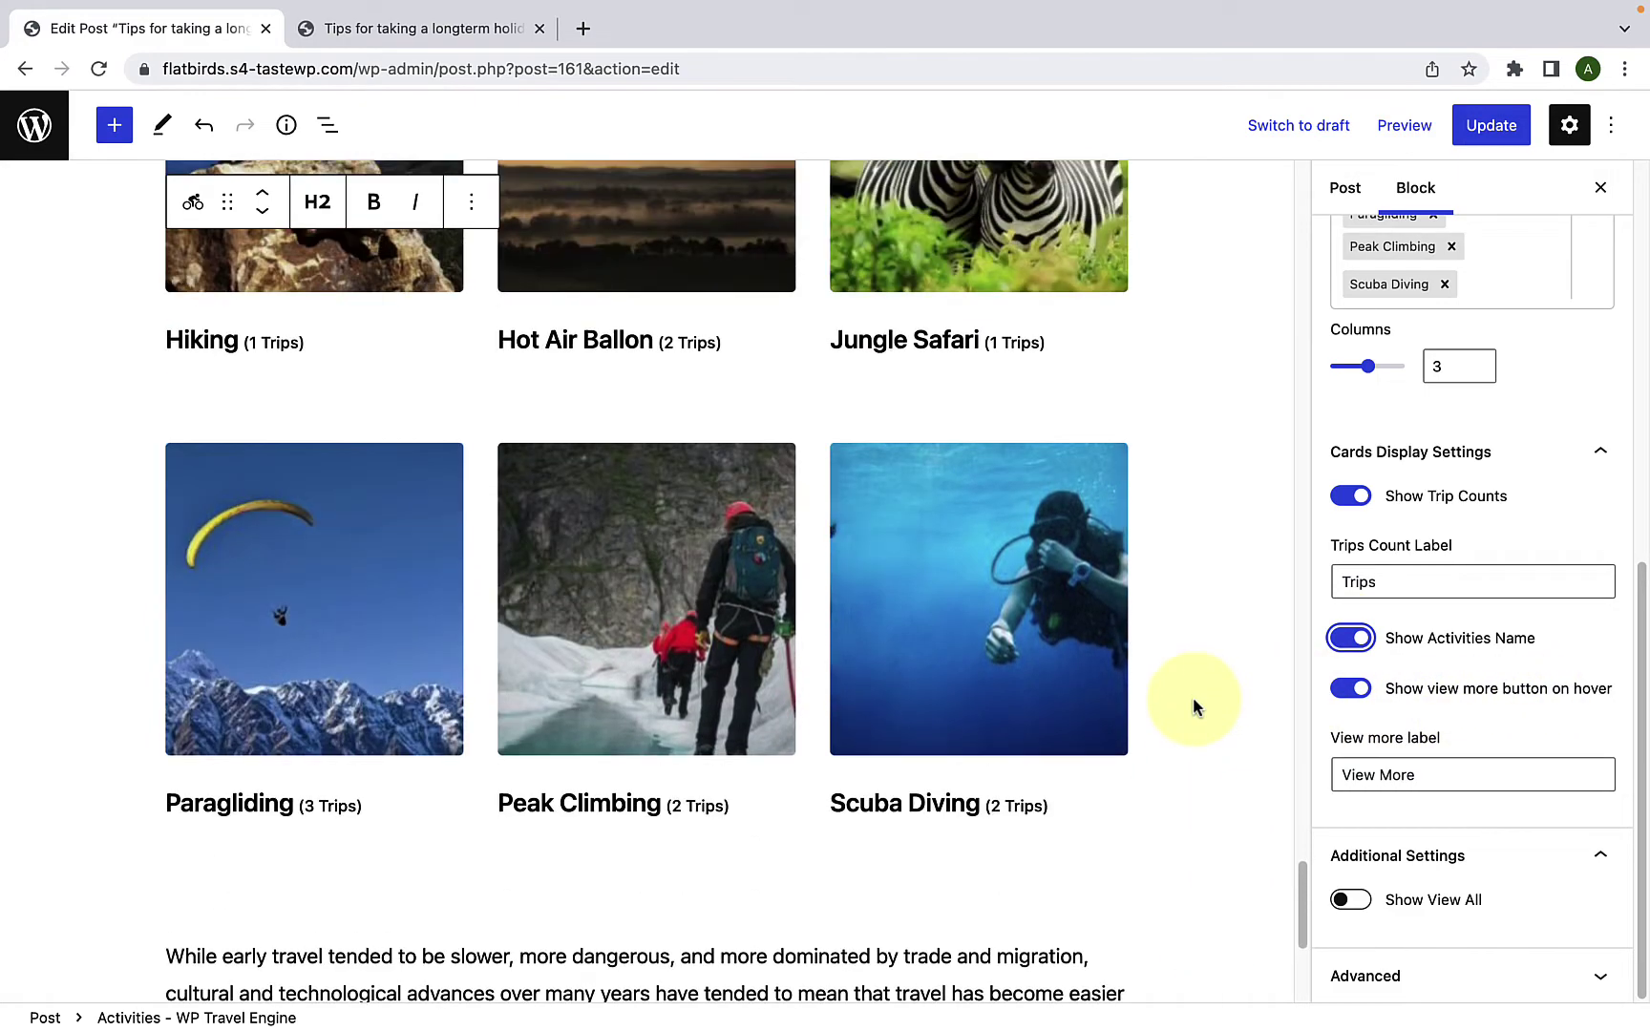
{"action": "mouse_move", "coordinate": [614, 598]}
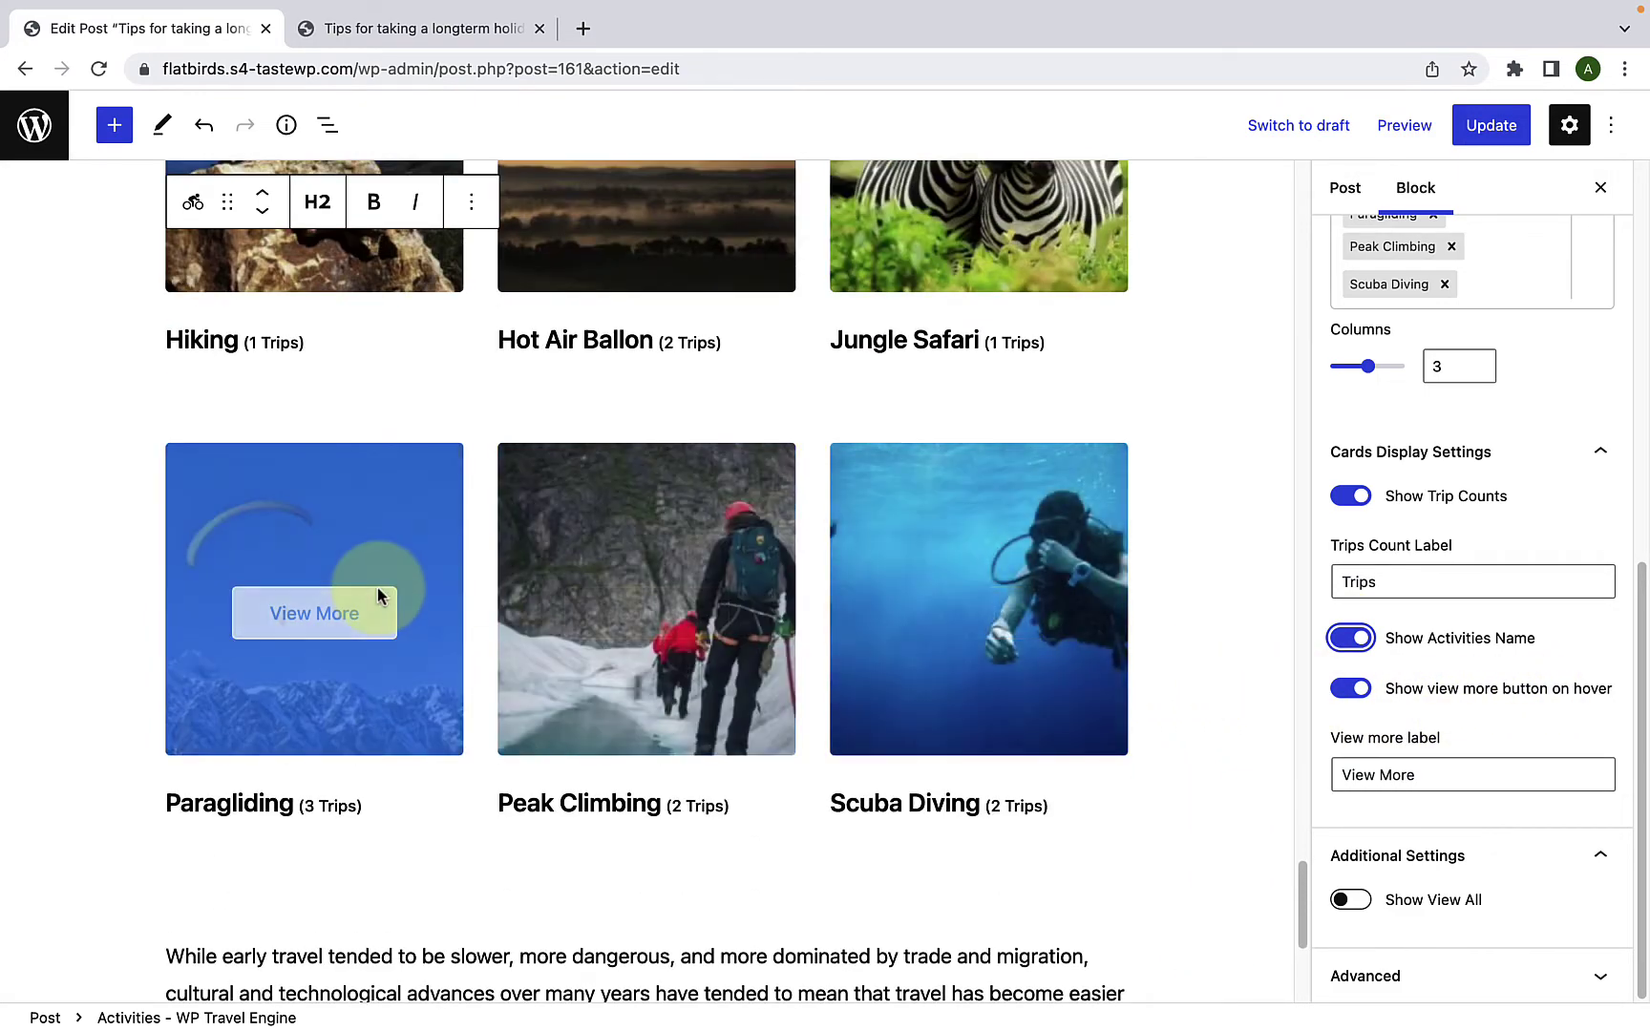
{"action": "scroll", "coordinate": [377, 597], "scroll_direction": "up", "scroll_amount": 2}
{"action": "mouse_move", "coordinate": [350, 349]}
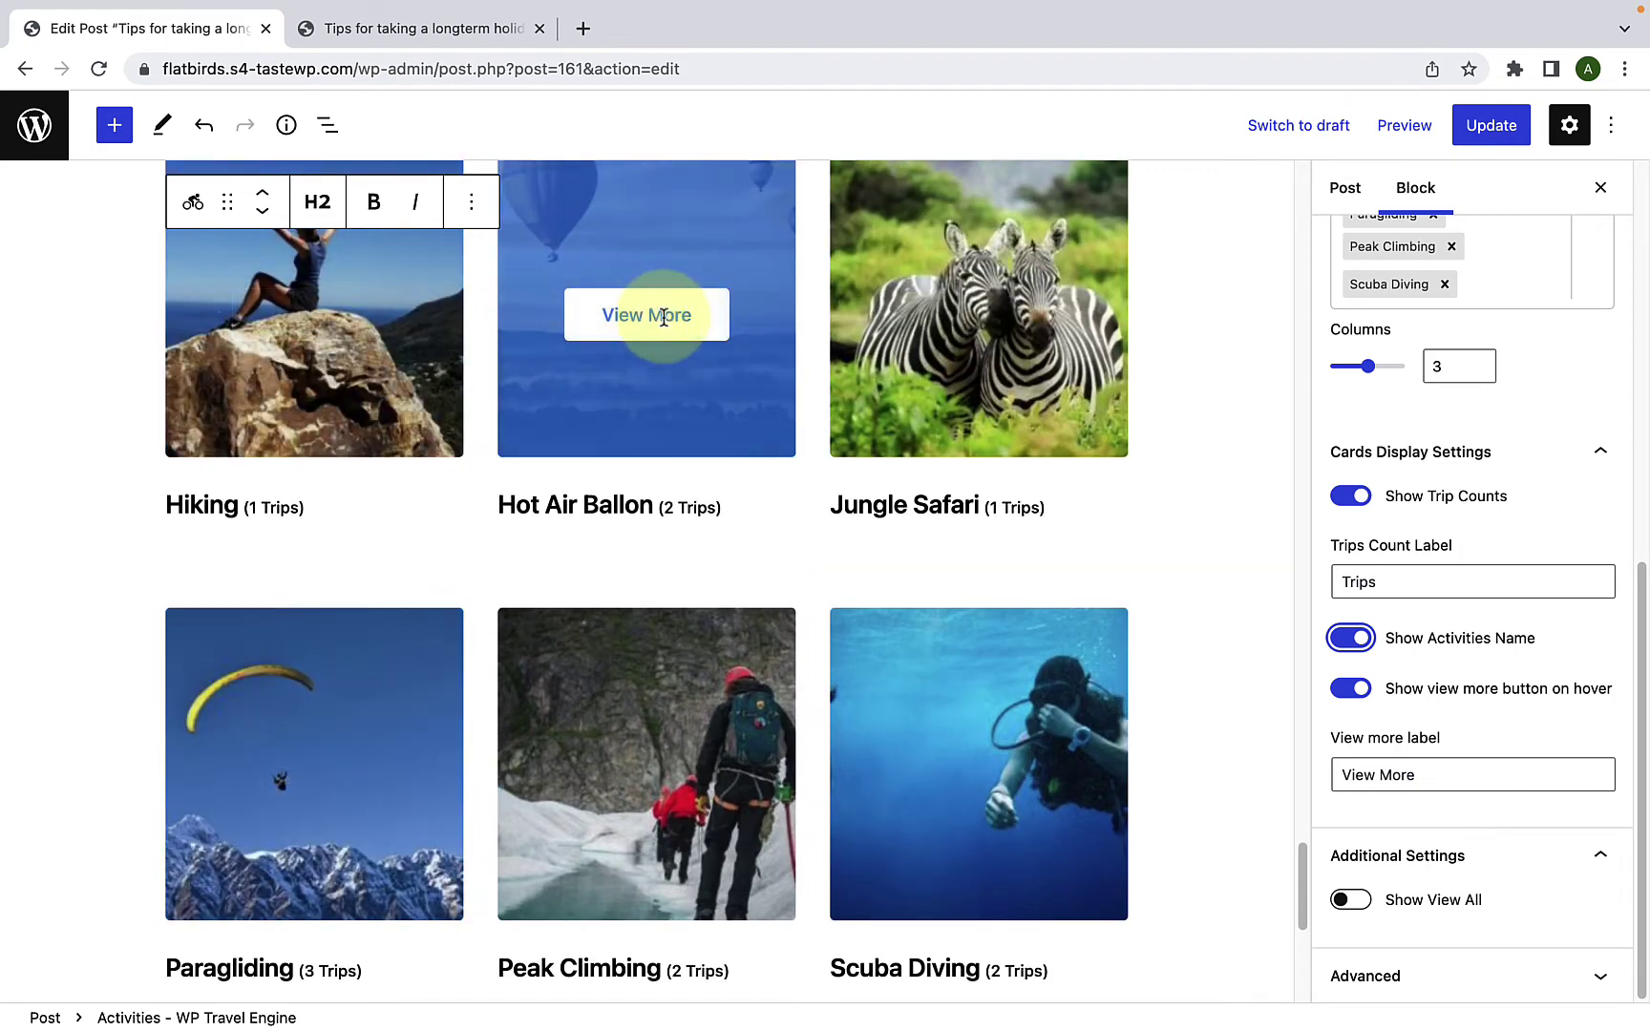
{"action": "mouse_move", "coordinate": [960, 315]}
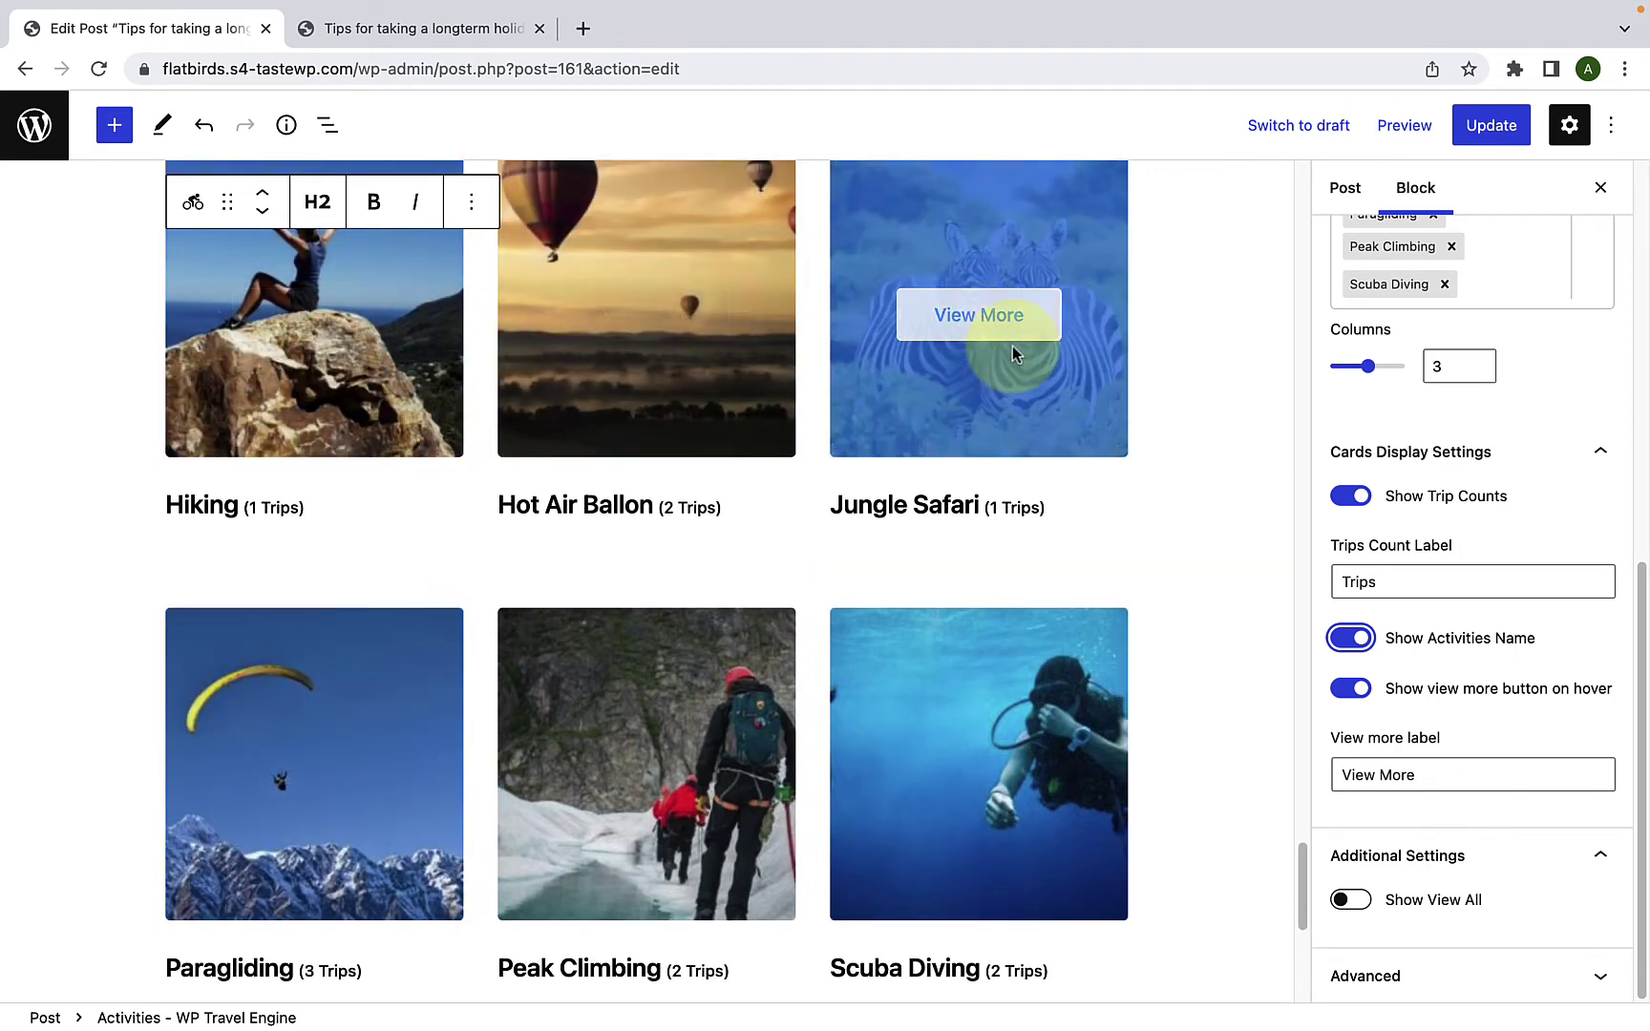
{"action": "left_click", "coordinate": [1352, 689]}
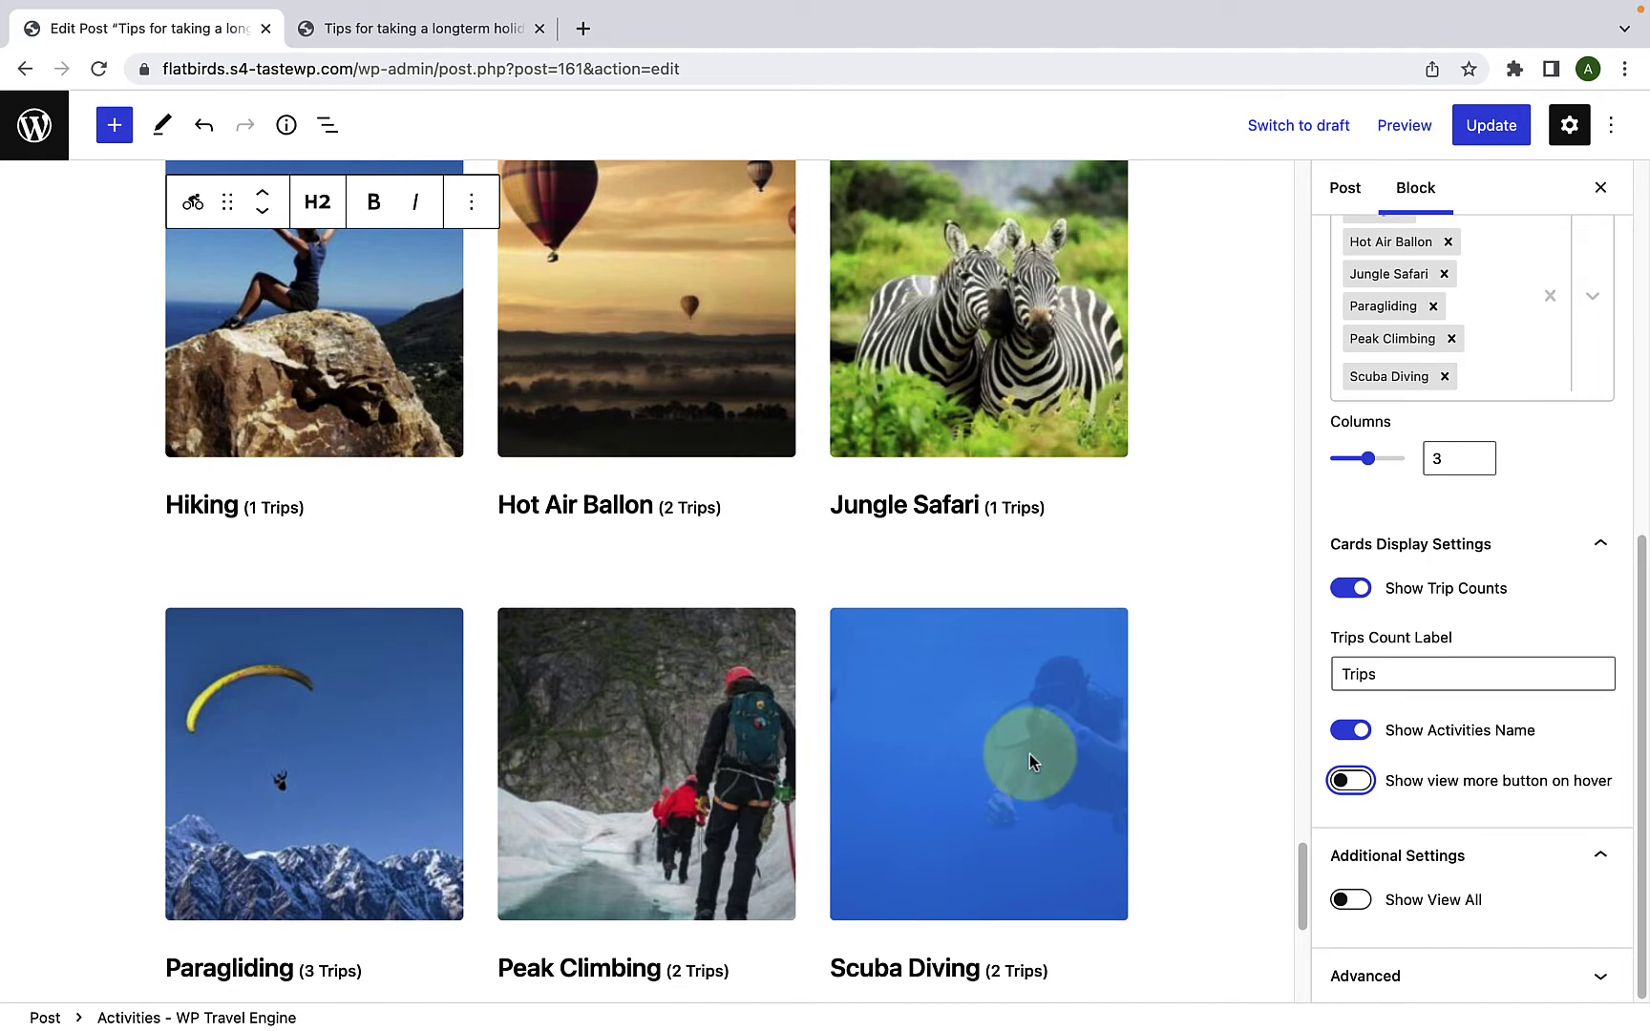
{"action": "left_click", "coordinate": [1354, 781]}
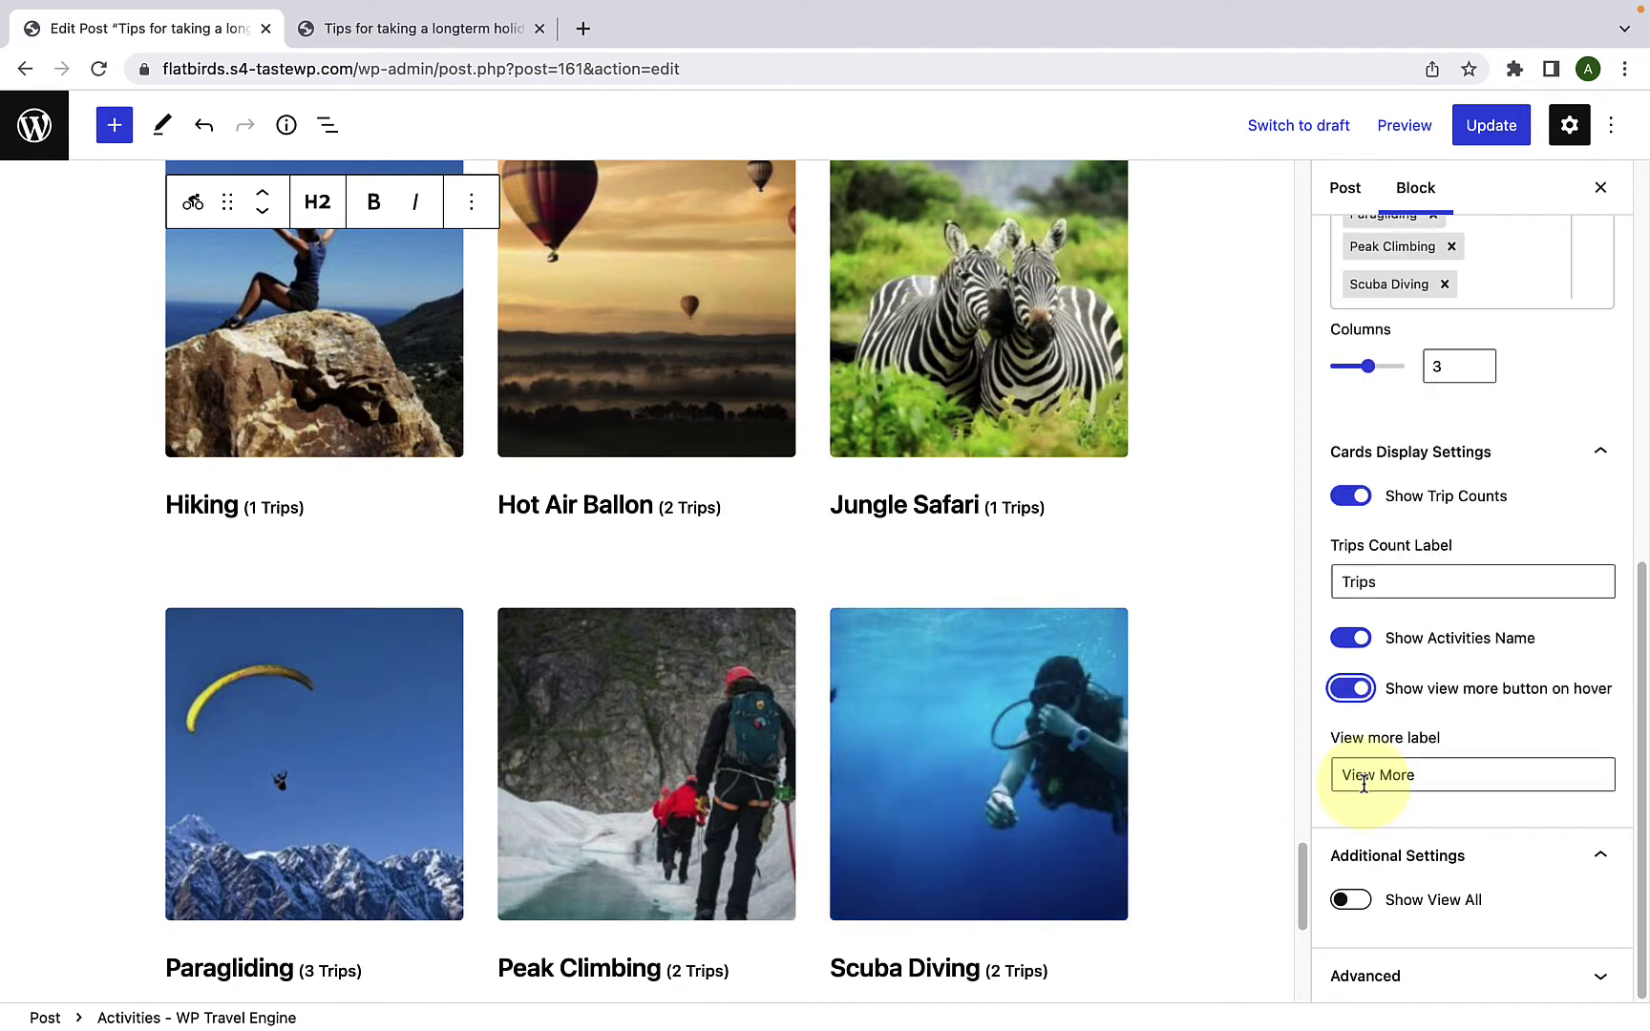
{"action": "mouse_move", "coordinate": [1012, 762]}
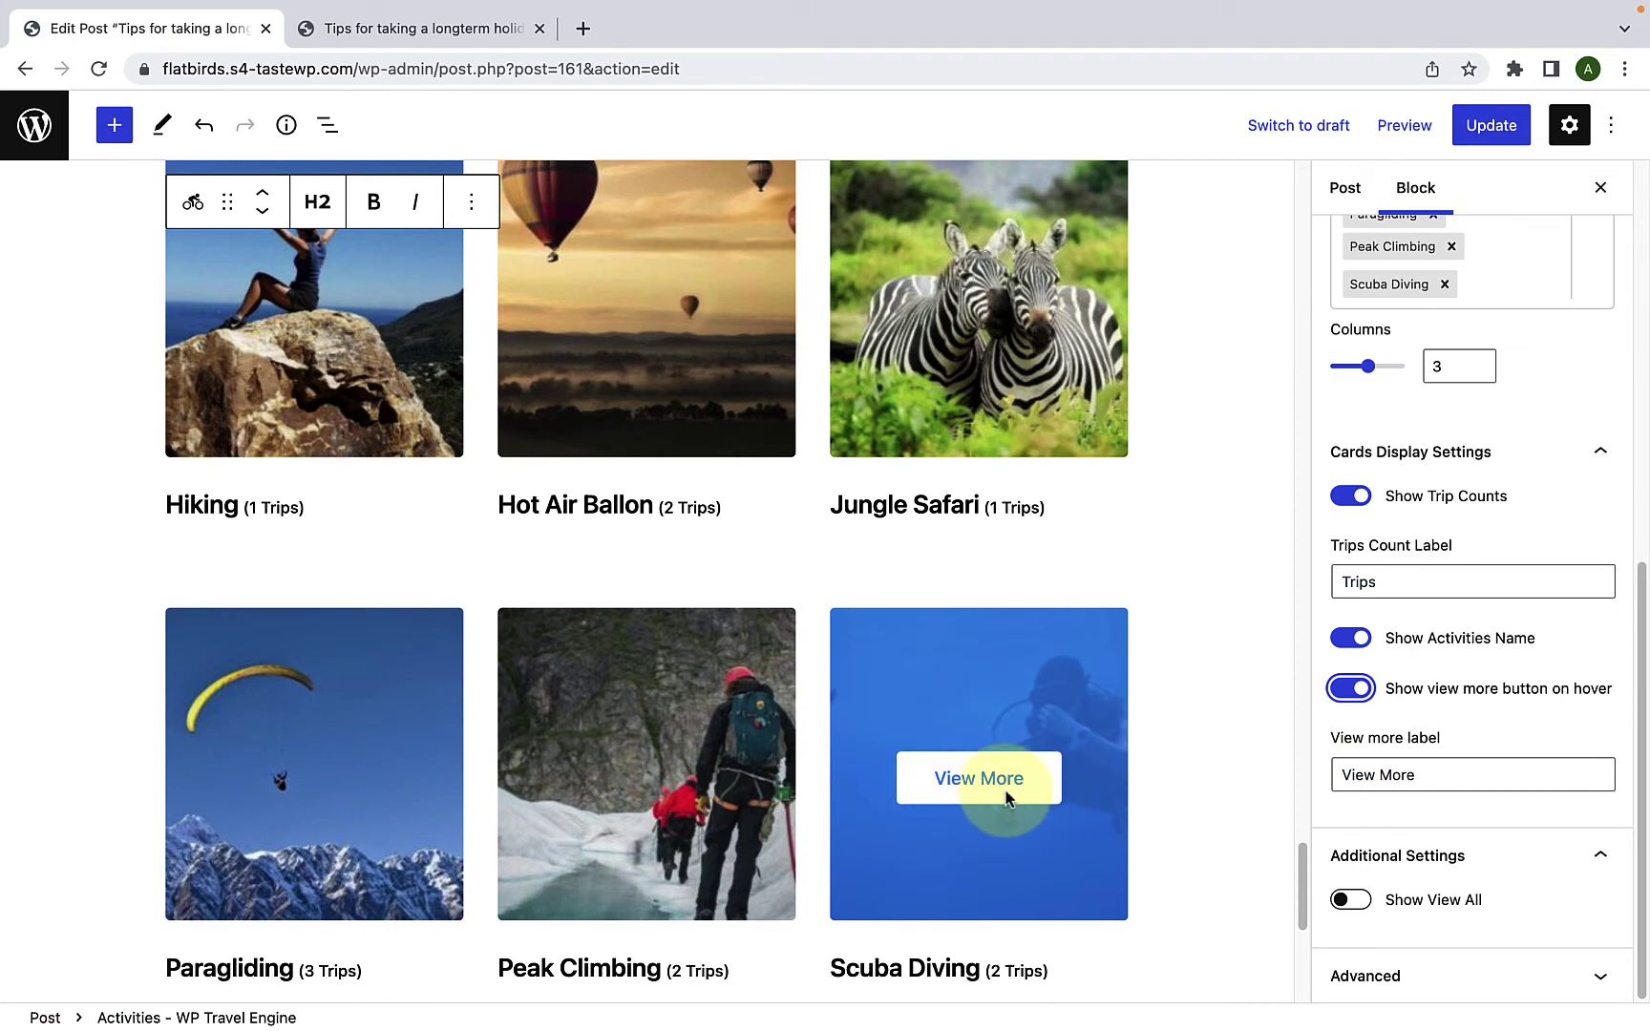
{"action": "left_click_drag", "start_coordinate": [1348, 773], "coordinate": [1434, 779]}
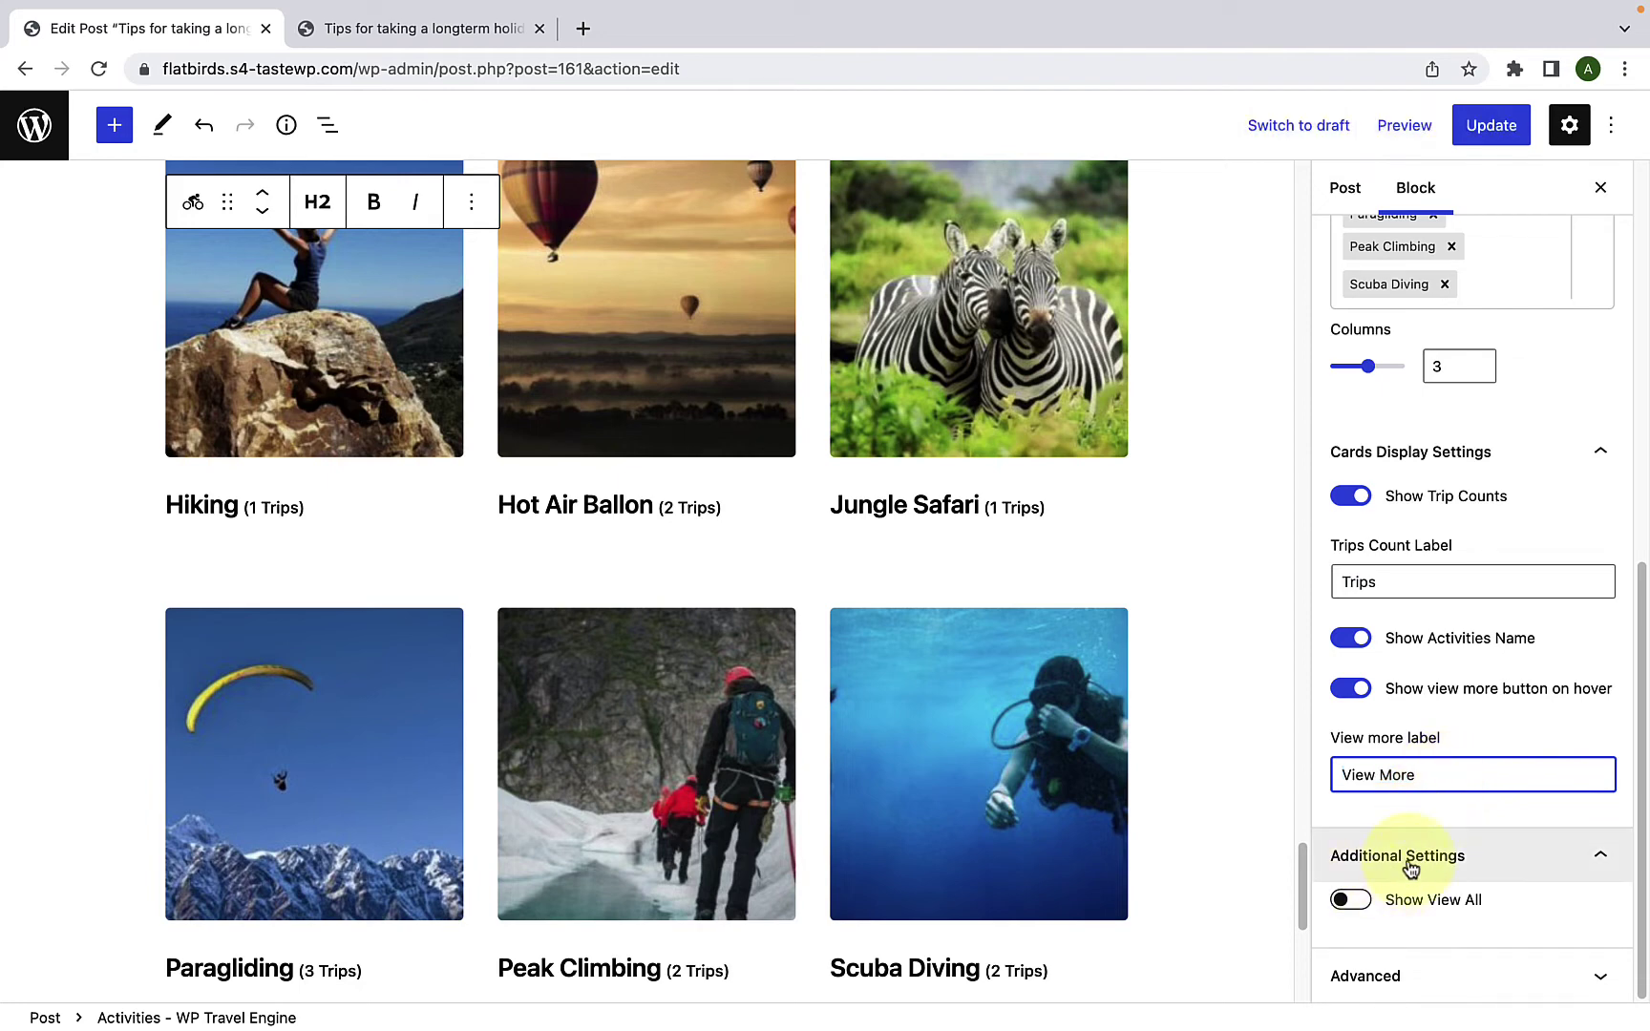
Step: Enable the View All button for the Activities block and update the post
{"action": "scroll", "coordinate": [1178, 884], "scroll_direction": "down", "scroll_amount": 5}
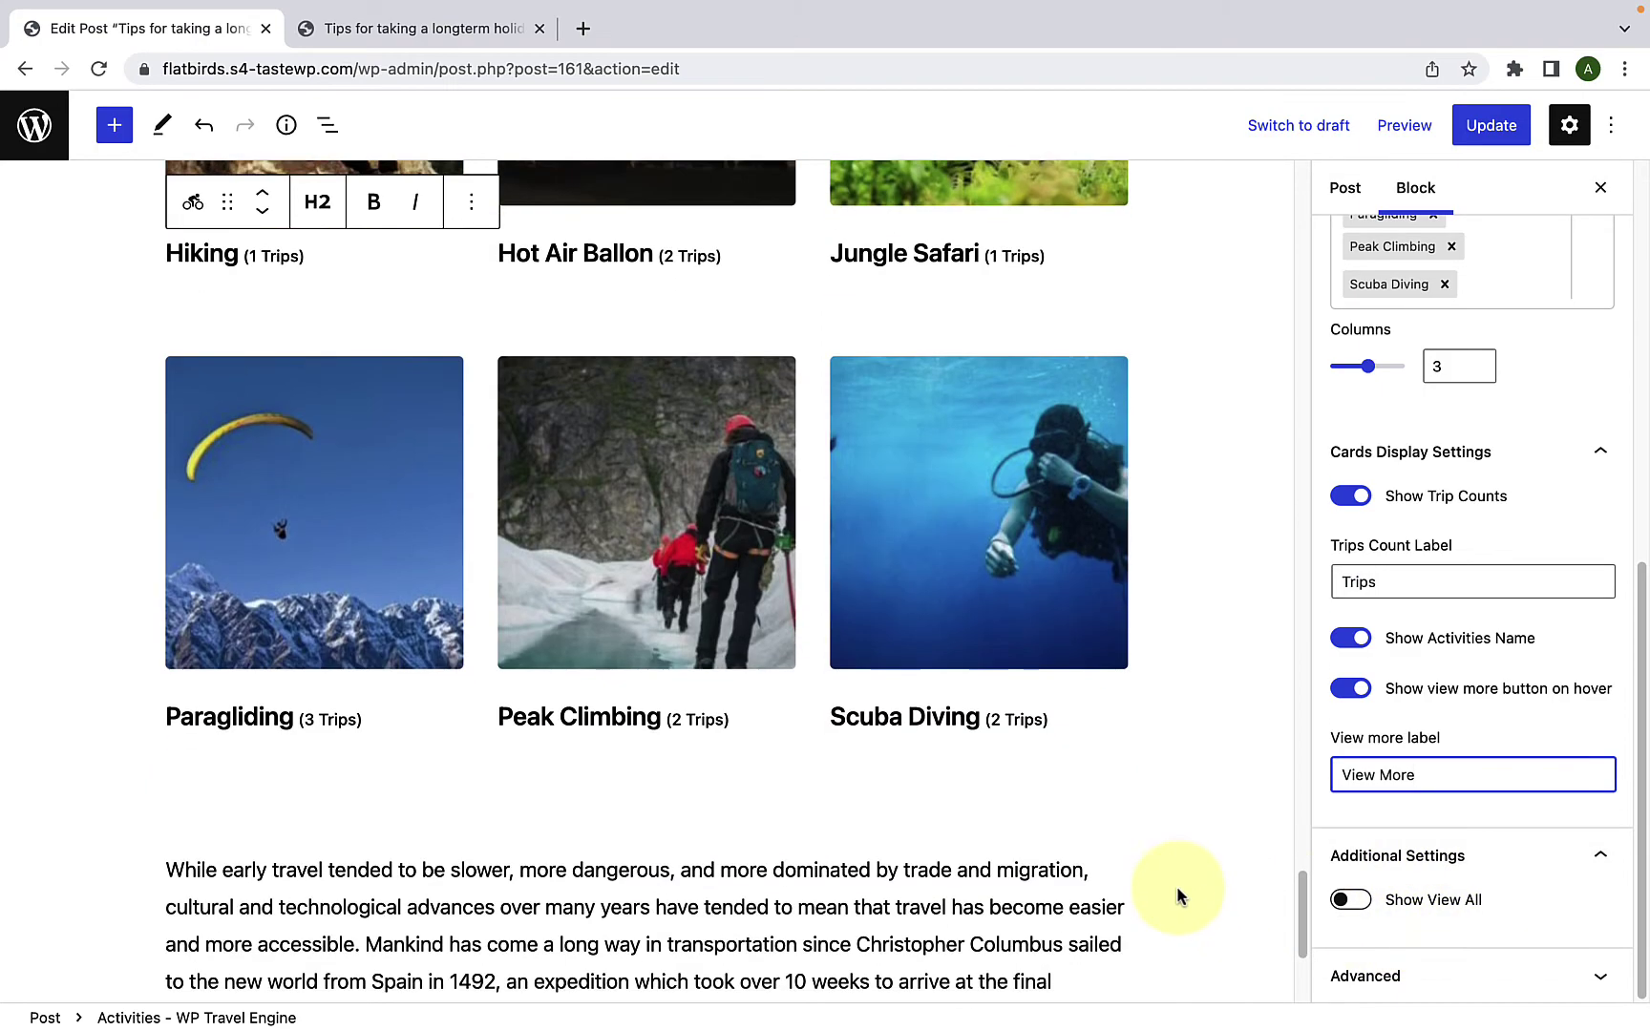
{"action": "left_click", "coordinate": [1363, 907]}
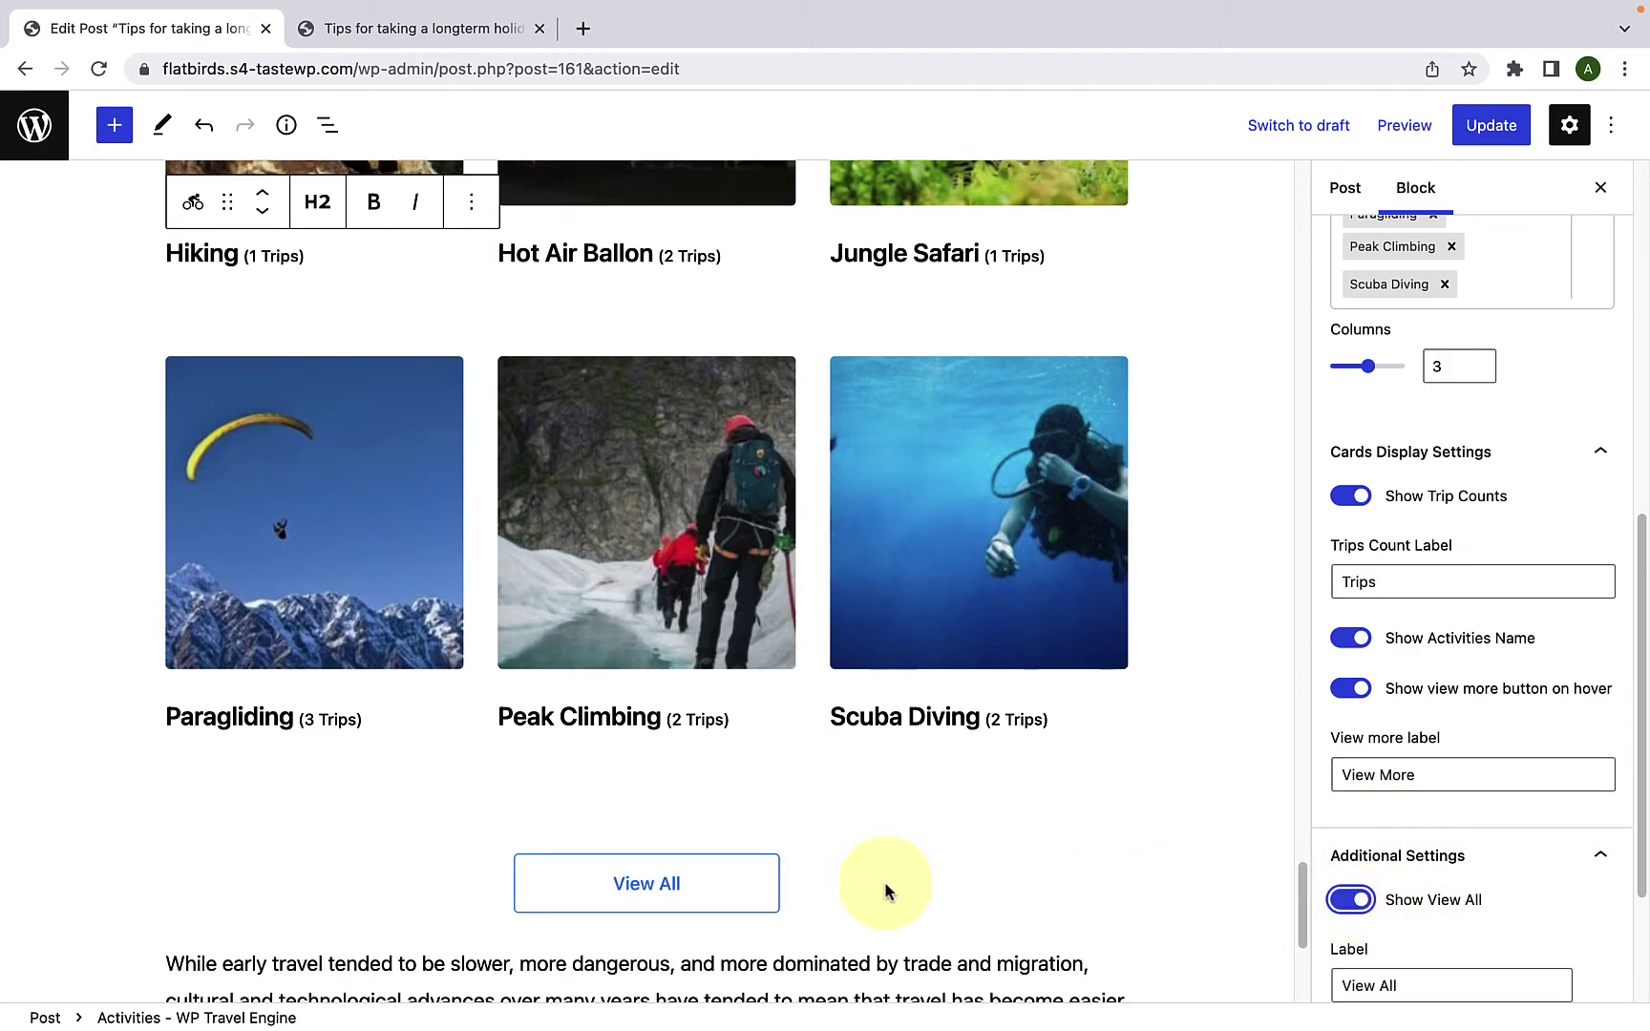
{"action": "scroll", "coordinate": [664, 905], "scroll_direction": "down", "scroll_amount": 1}
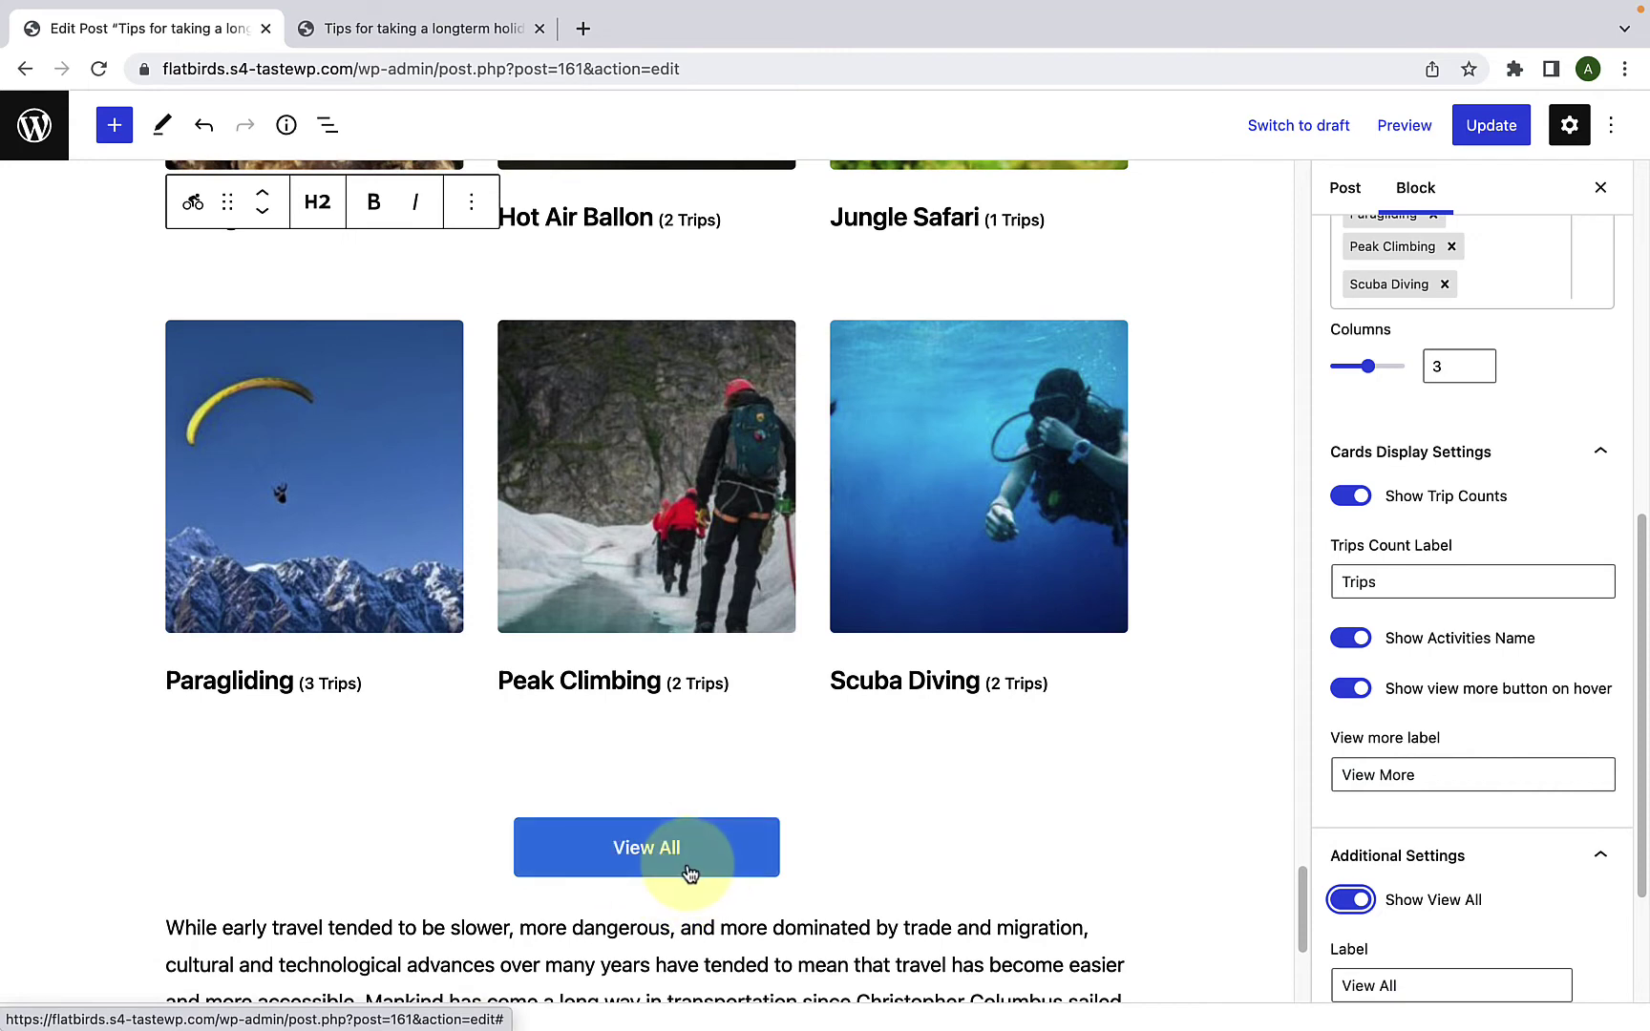
{"action": "scroll", "coordinate": [1490, 908], "scroll_direction": "down", "scroll_amount": 3}
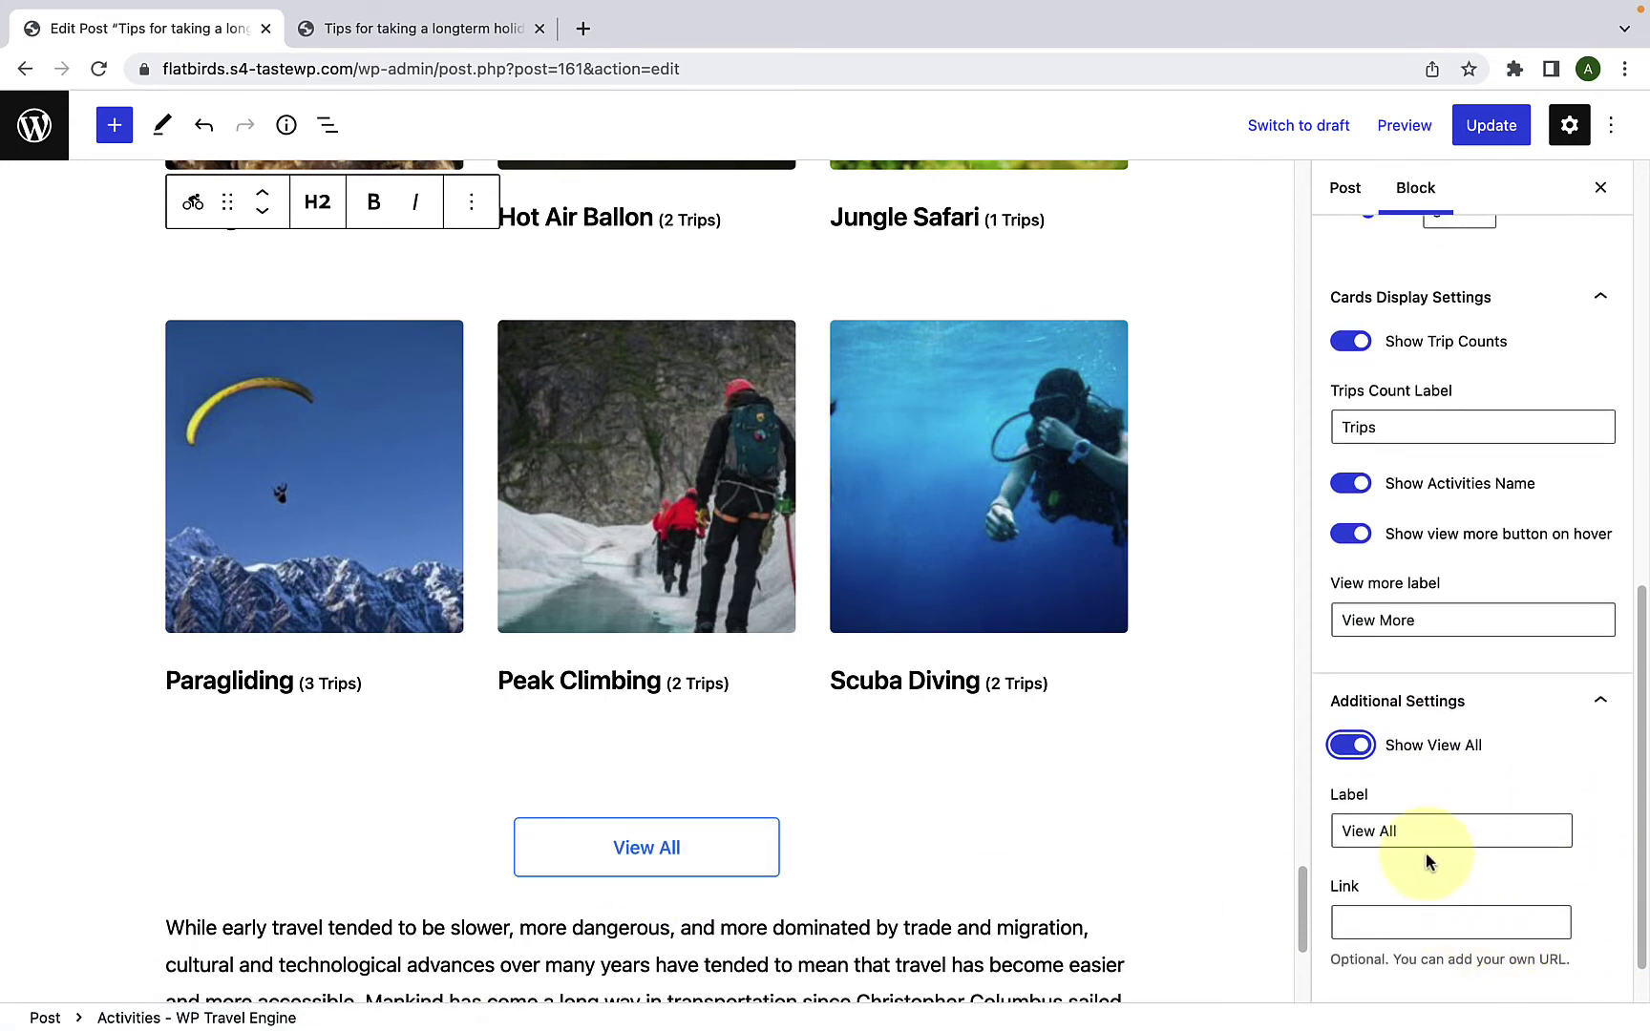
{"action": "double_click", "coordinate": [1386, 831]}
{"action": "left_click_drag", "start_coordinate": [1369, 836], "coordinate": [1326, 842]}
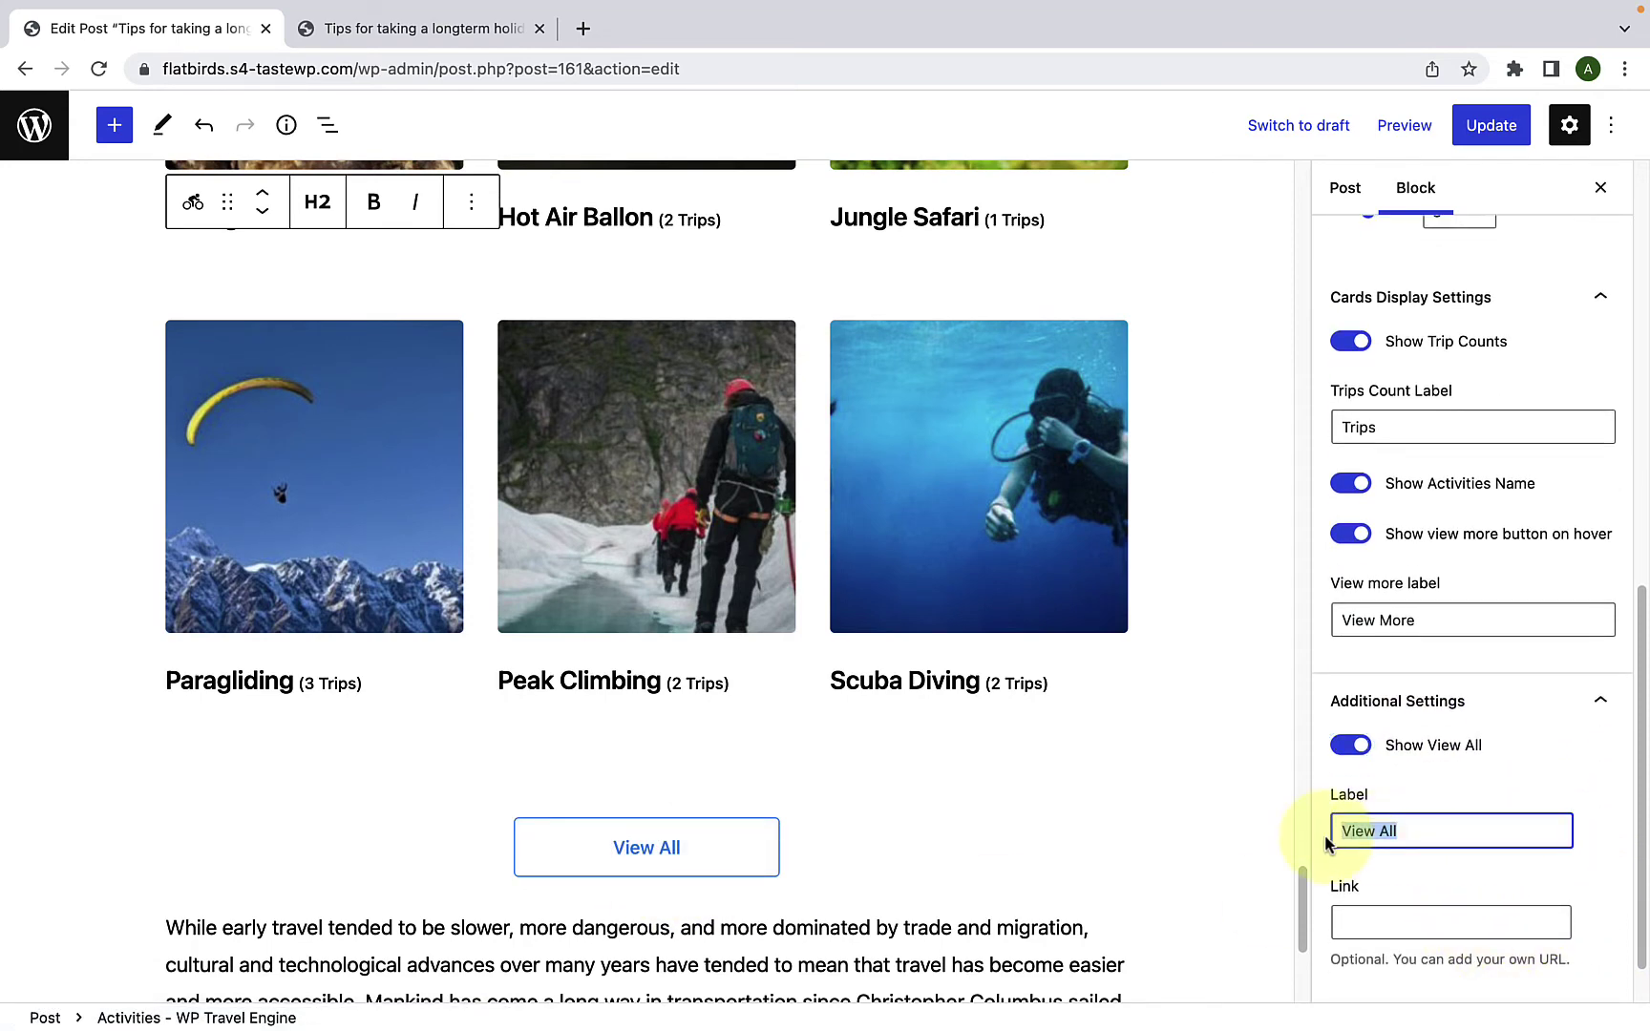
{"action": "left_click", "coordinate": [1359, 928]}
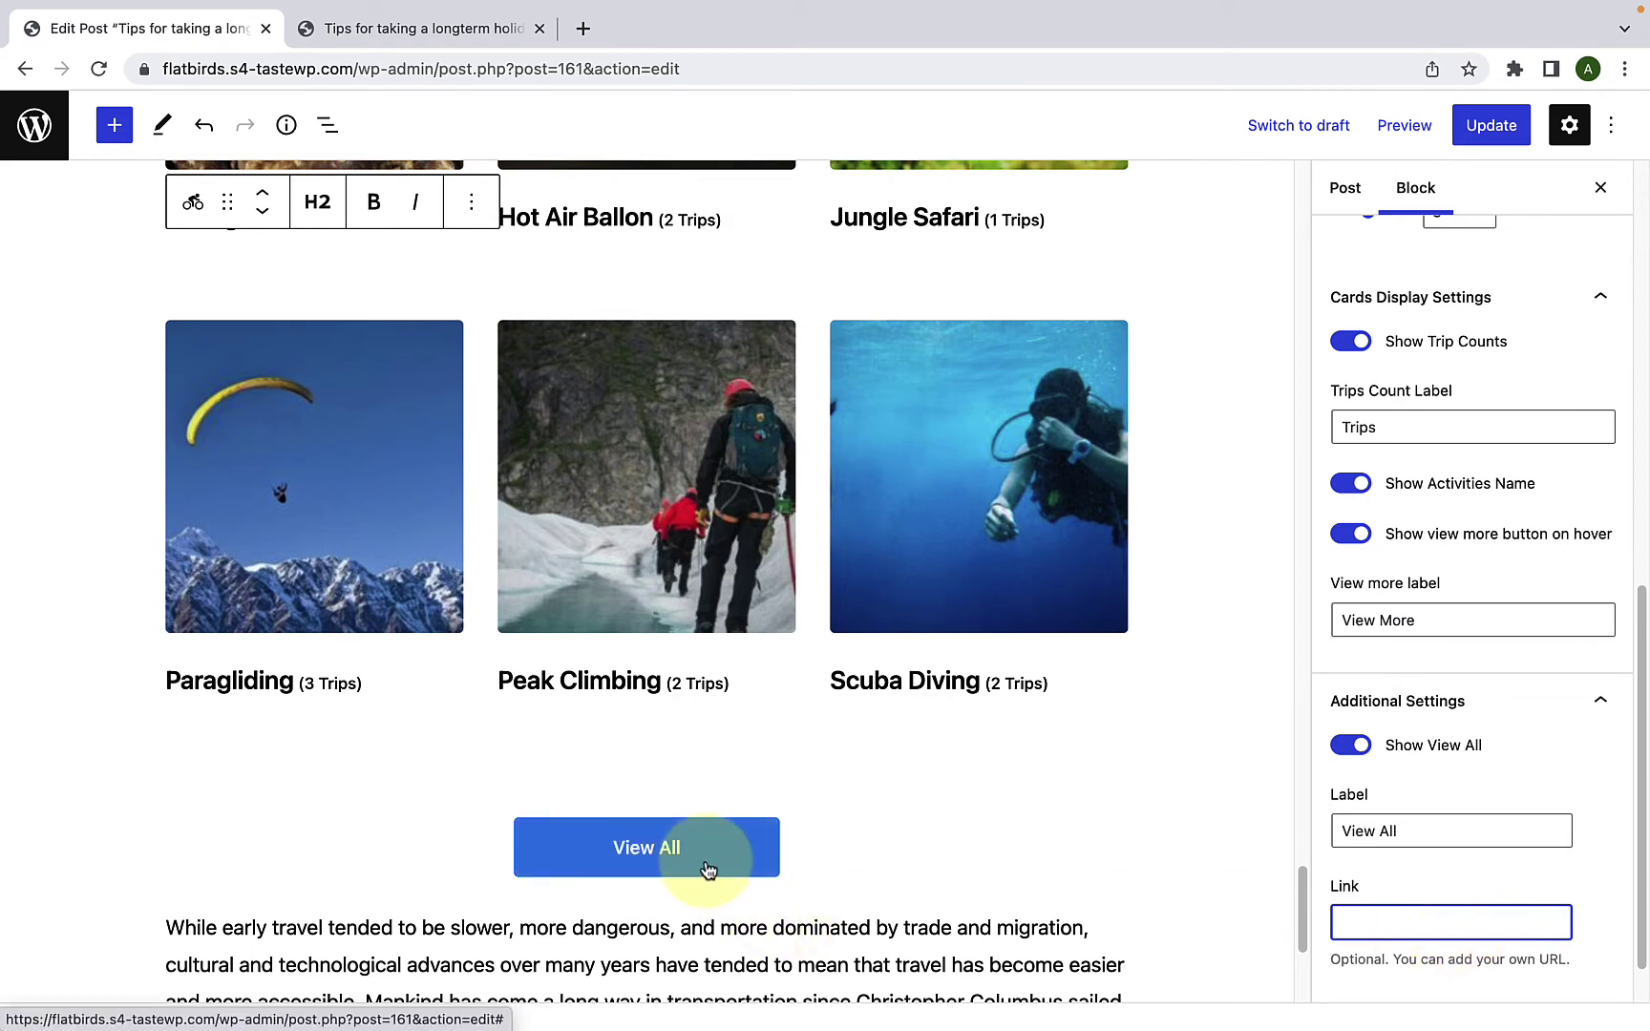
{"action": "left_click", "coordinate": [1485, 141]}
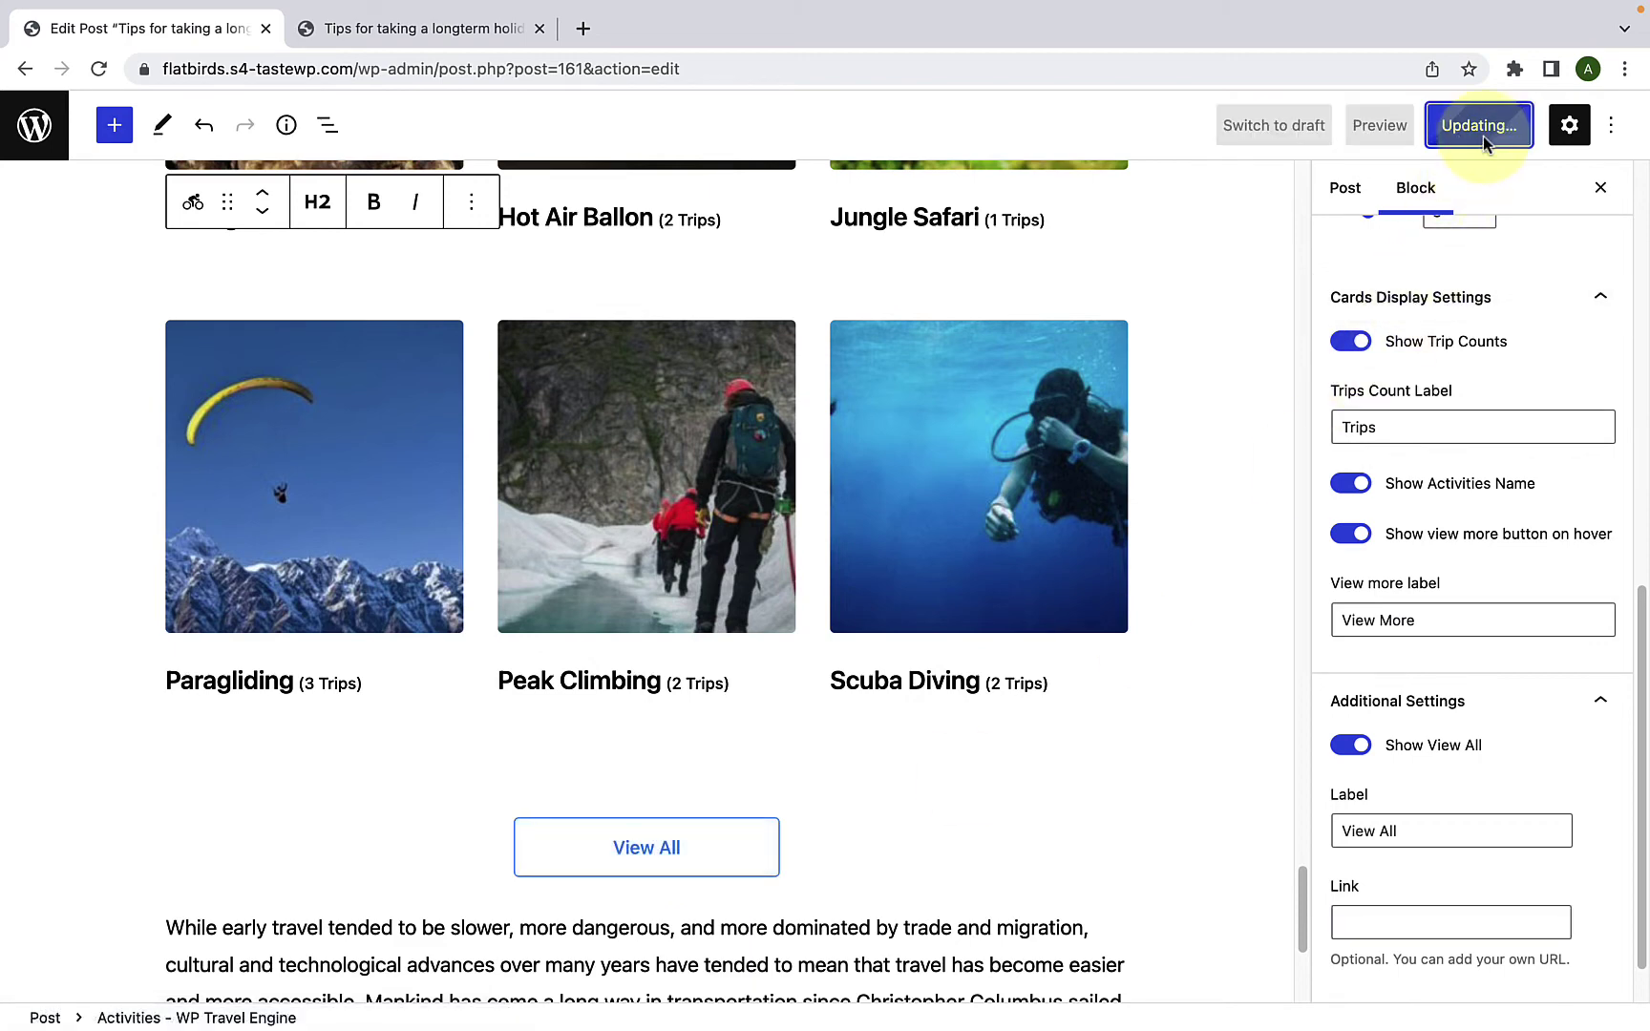
Step: Reload the published post and examine the Top Destinations and Top Activities sections
{"action": "left_click", "coordinate": [401, 28]}
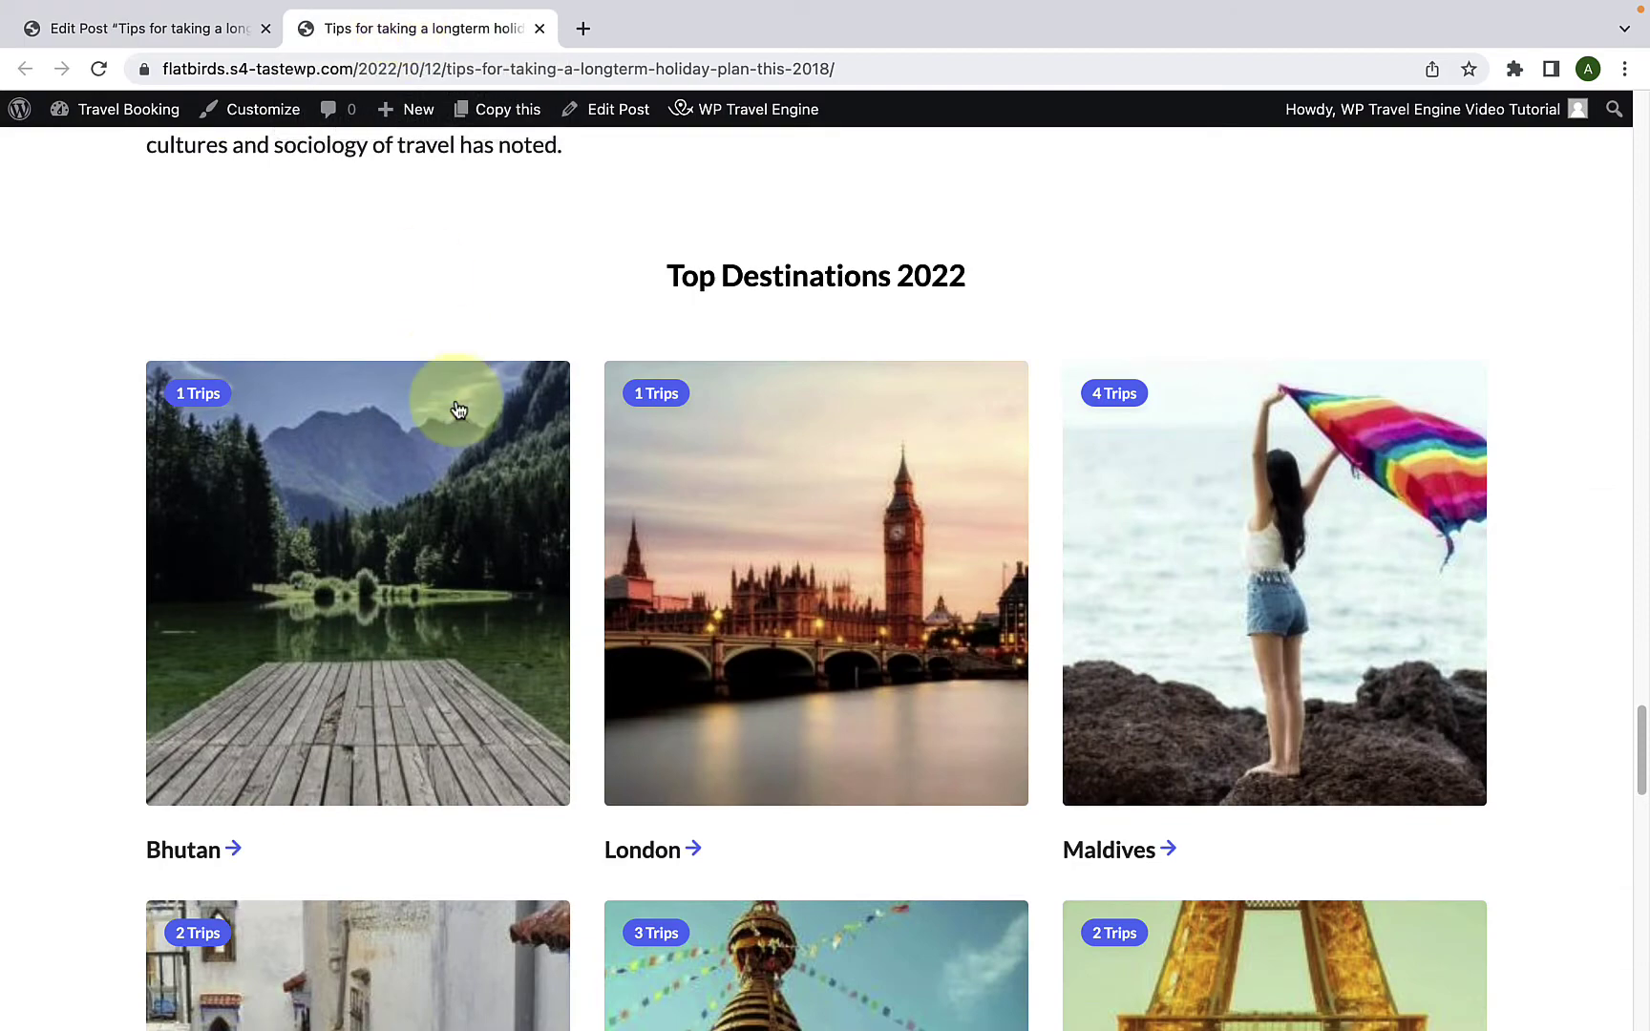
{"action": "scroll", "coordinate": [455, 408], "scroll_direction": "down", "scroll_amount": 10}
{"action": "scroll", "coordinate": [459, 411], "scroll_direction": "down", "scroll_amount": 5}
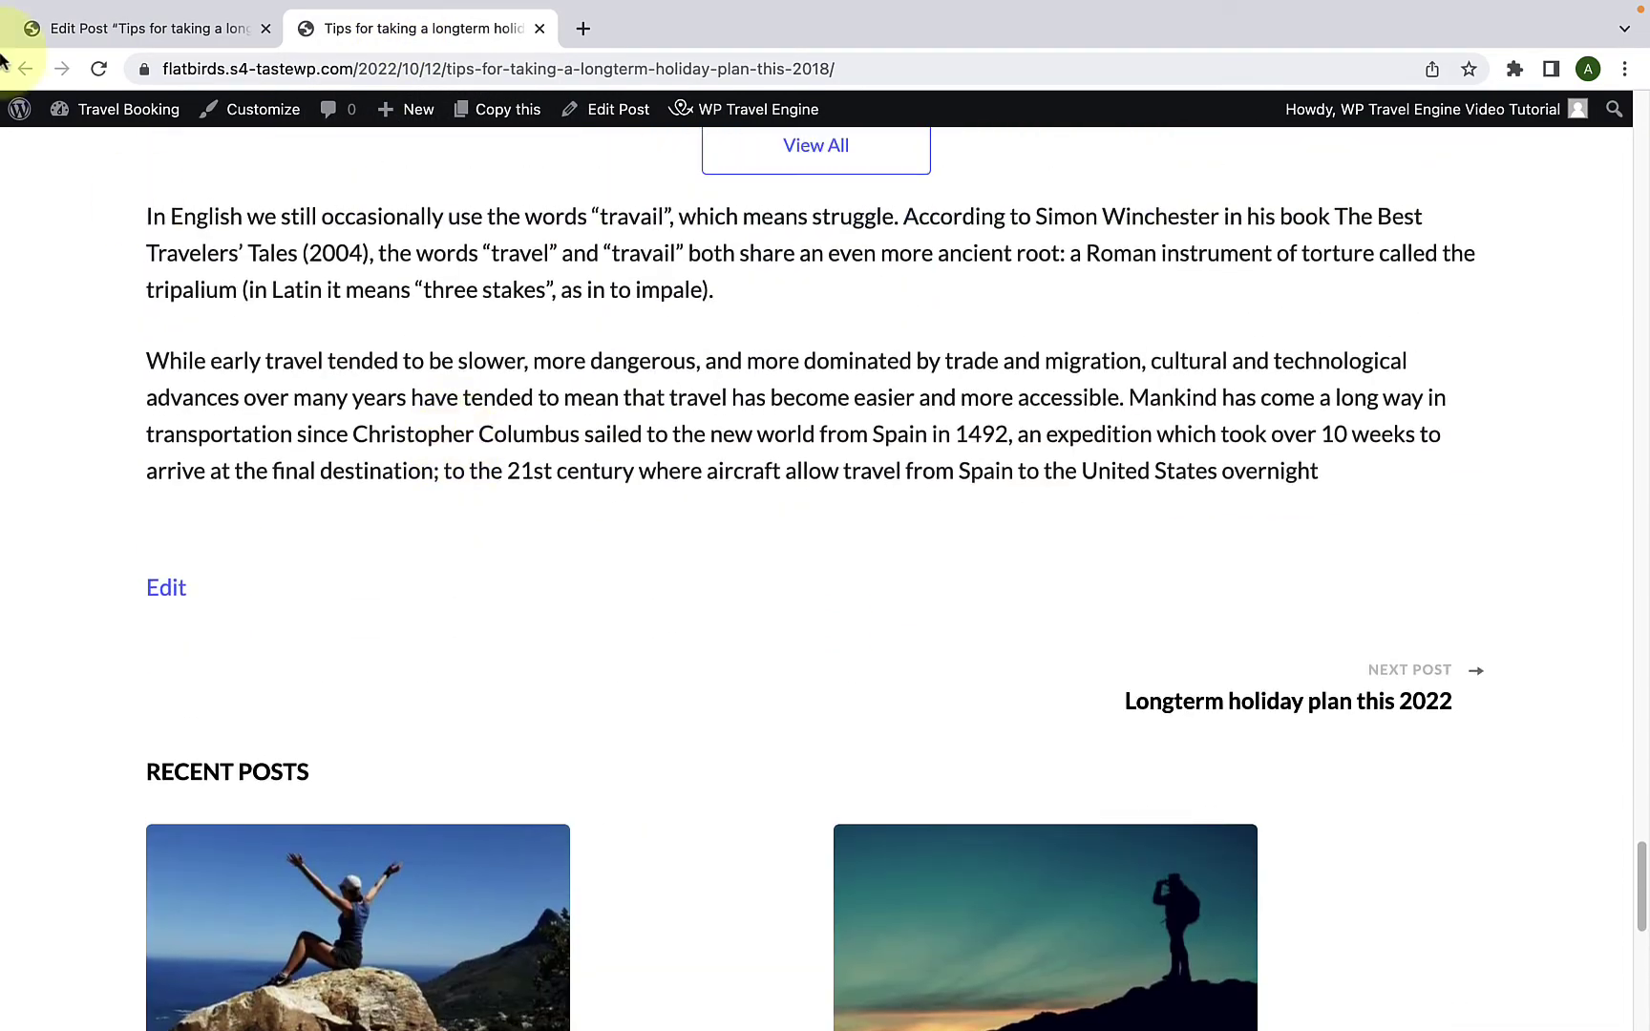
{"action": "left_click", "coordinate": [98, 68]}
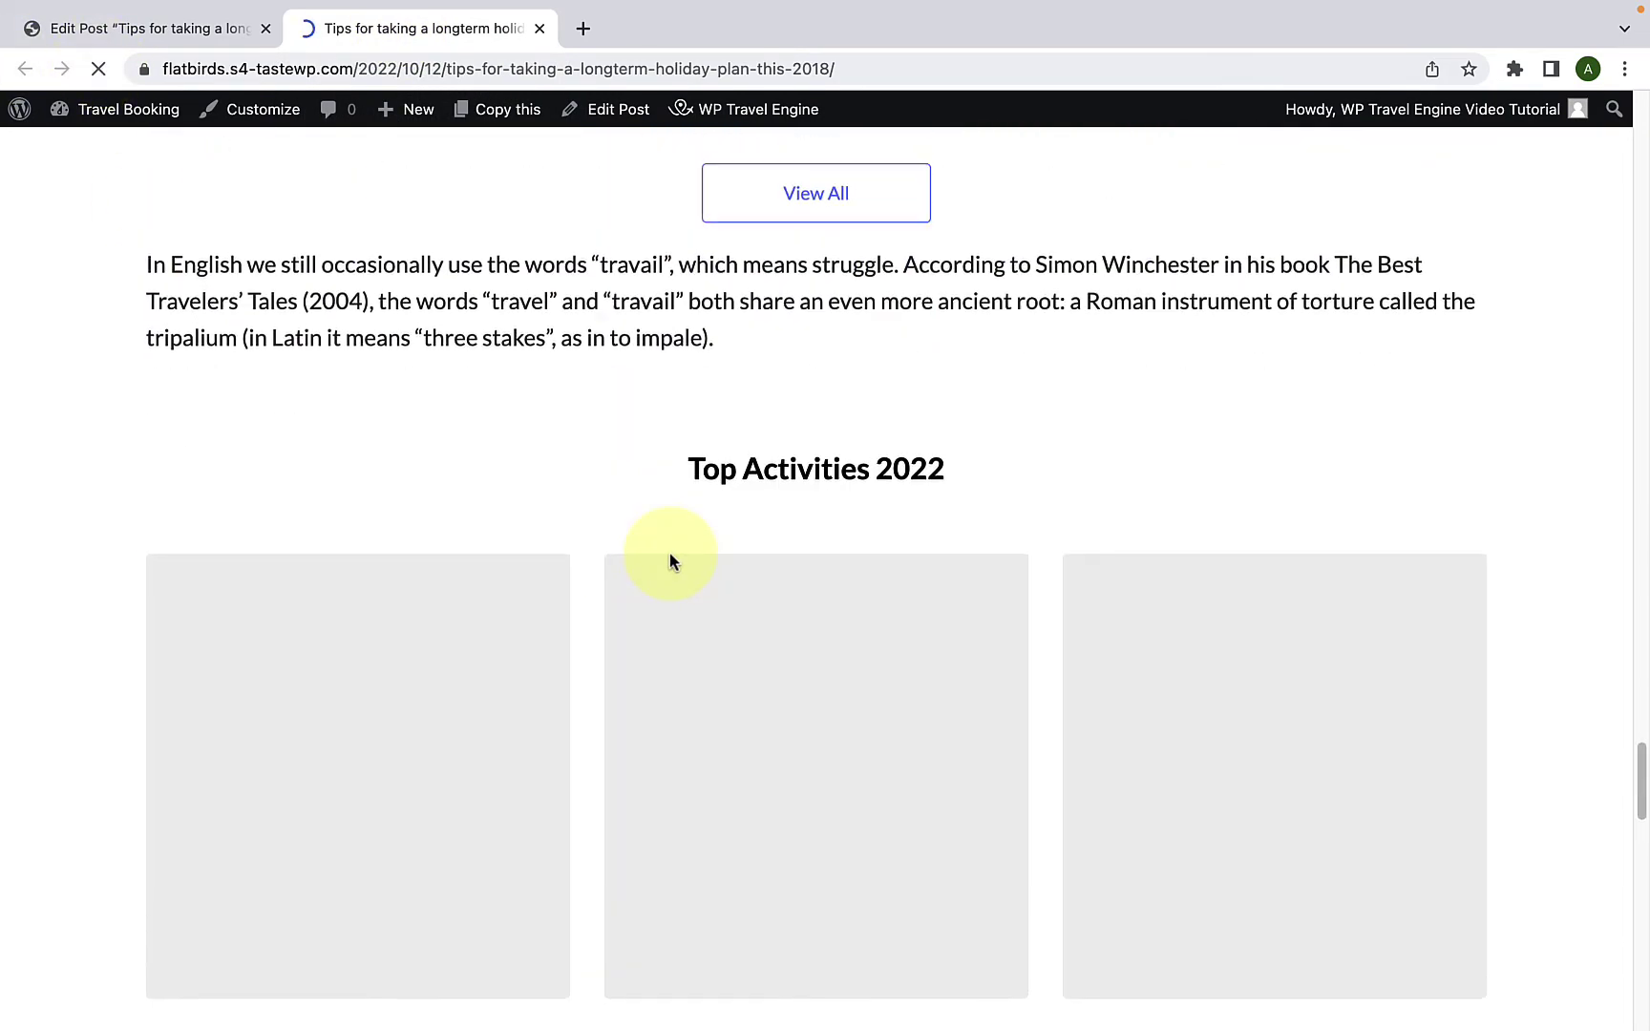
{"action": "scroll", "coordinate": [670, 560], "scroll_direction": "down", "scroll_amount": 10}
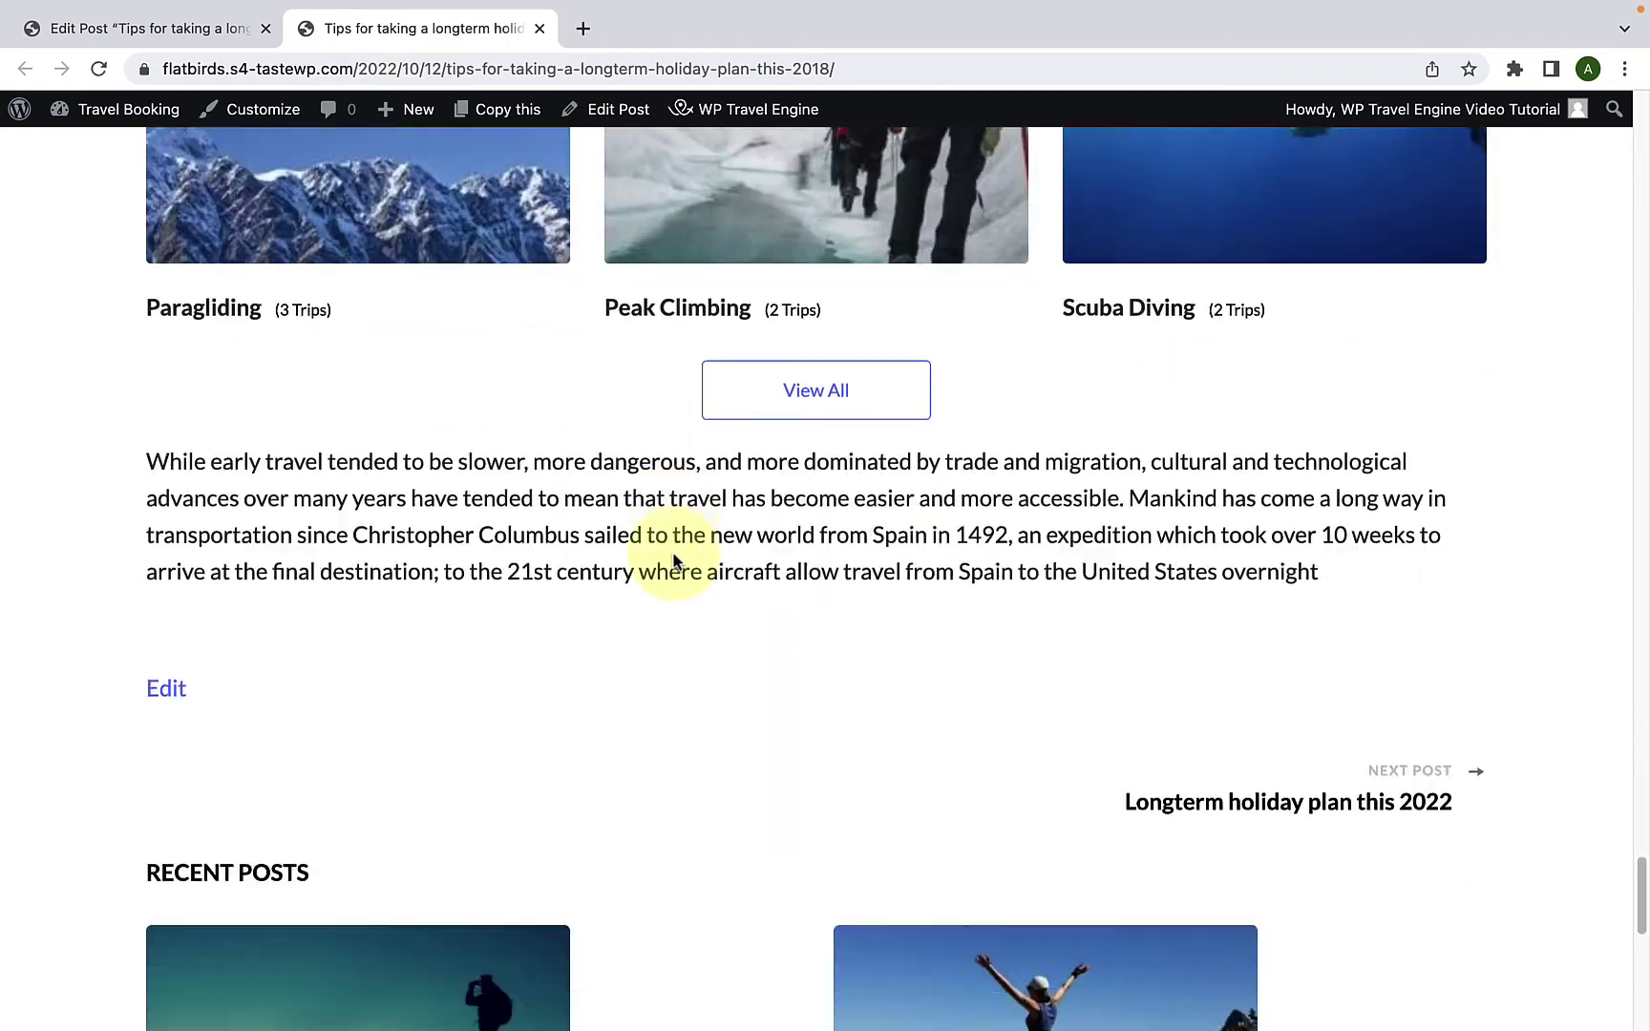
{"action": "scroll", "coordinate": [673, 561], "scroll_direction": "up", "scroll_amount": 5}
{"action": "scroll", "coordinate": [673, 560], "scroll_direction": "up", "scroll_amount": 15}
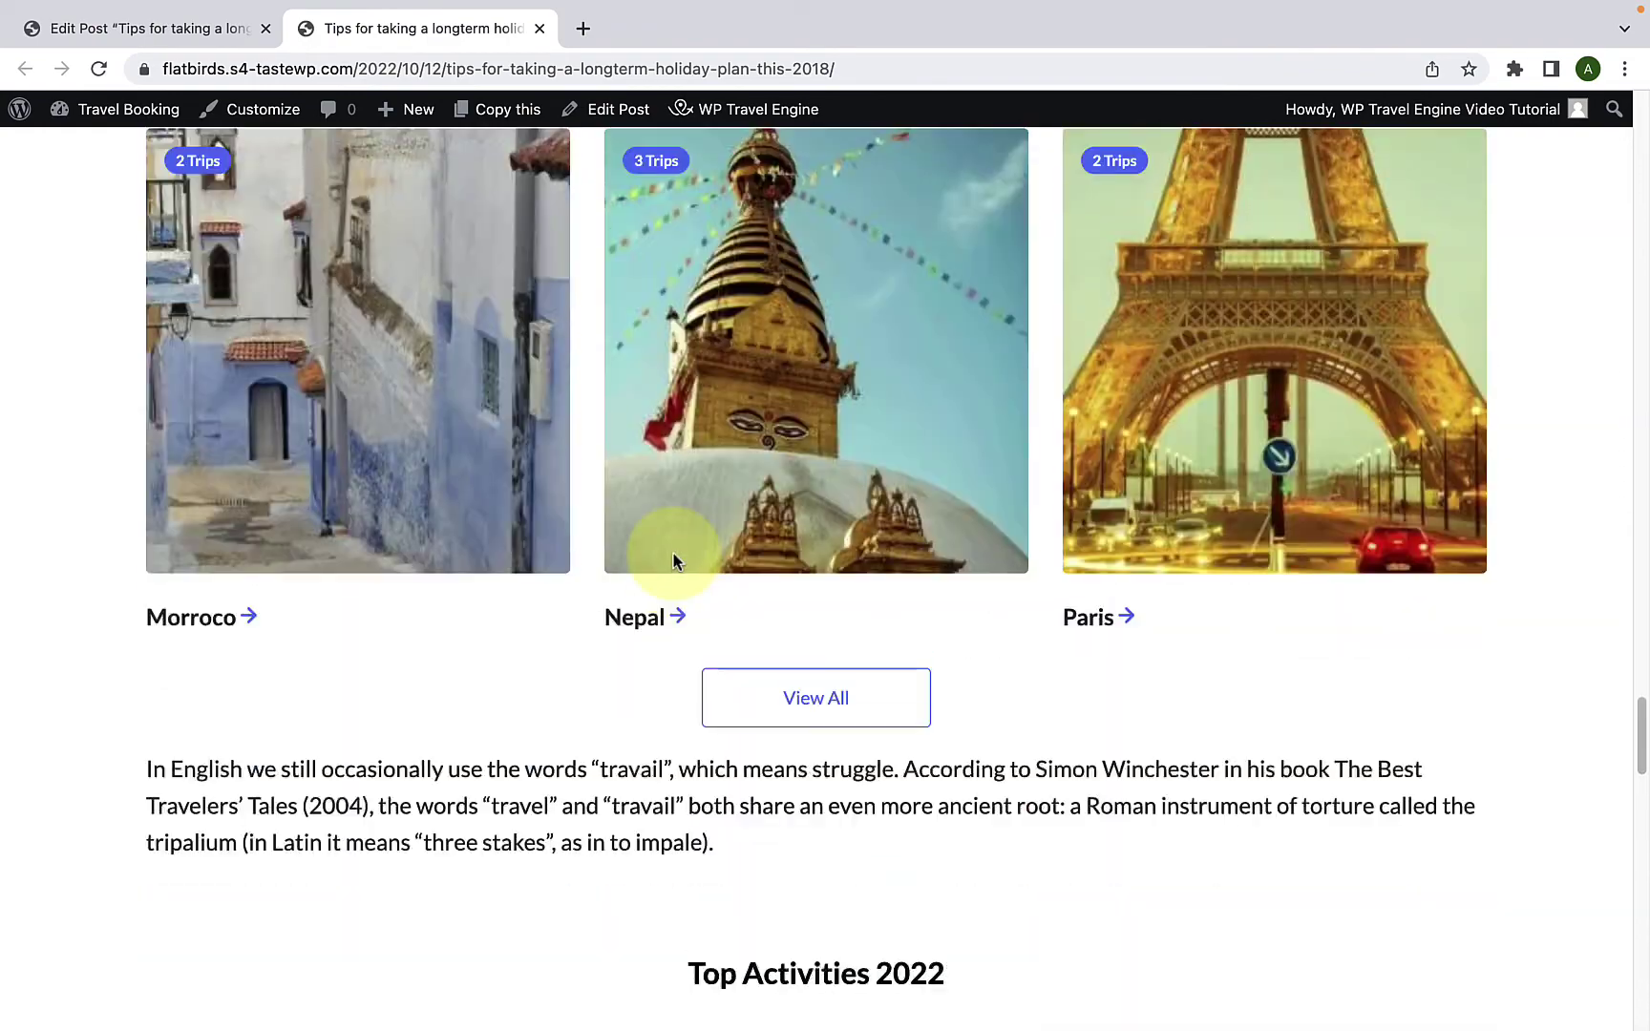
{"action": "scroll", "coordinate": [676, 560], "scroll_direction": "down", "scroll_amount": 6}
{"action": "scroll", "coordinate": [675, 560], "scroll_direction": "down", "scroll_amount": 15}
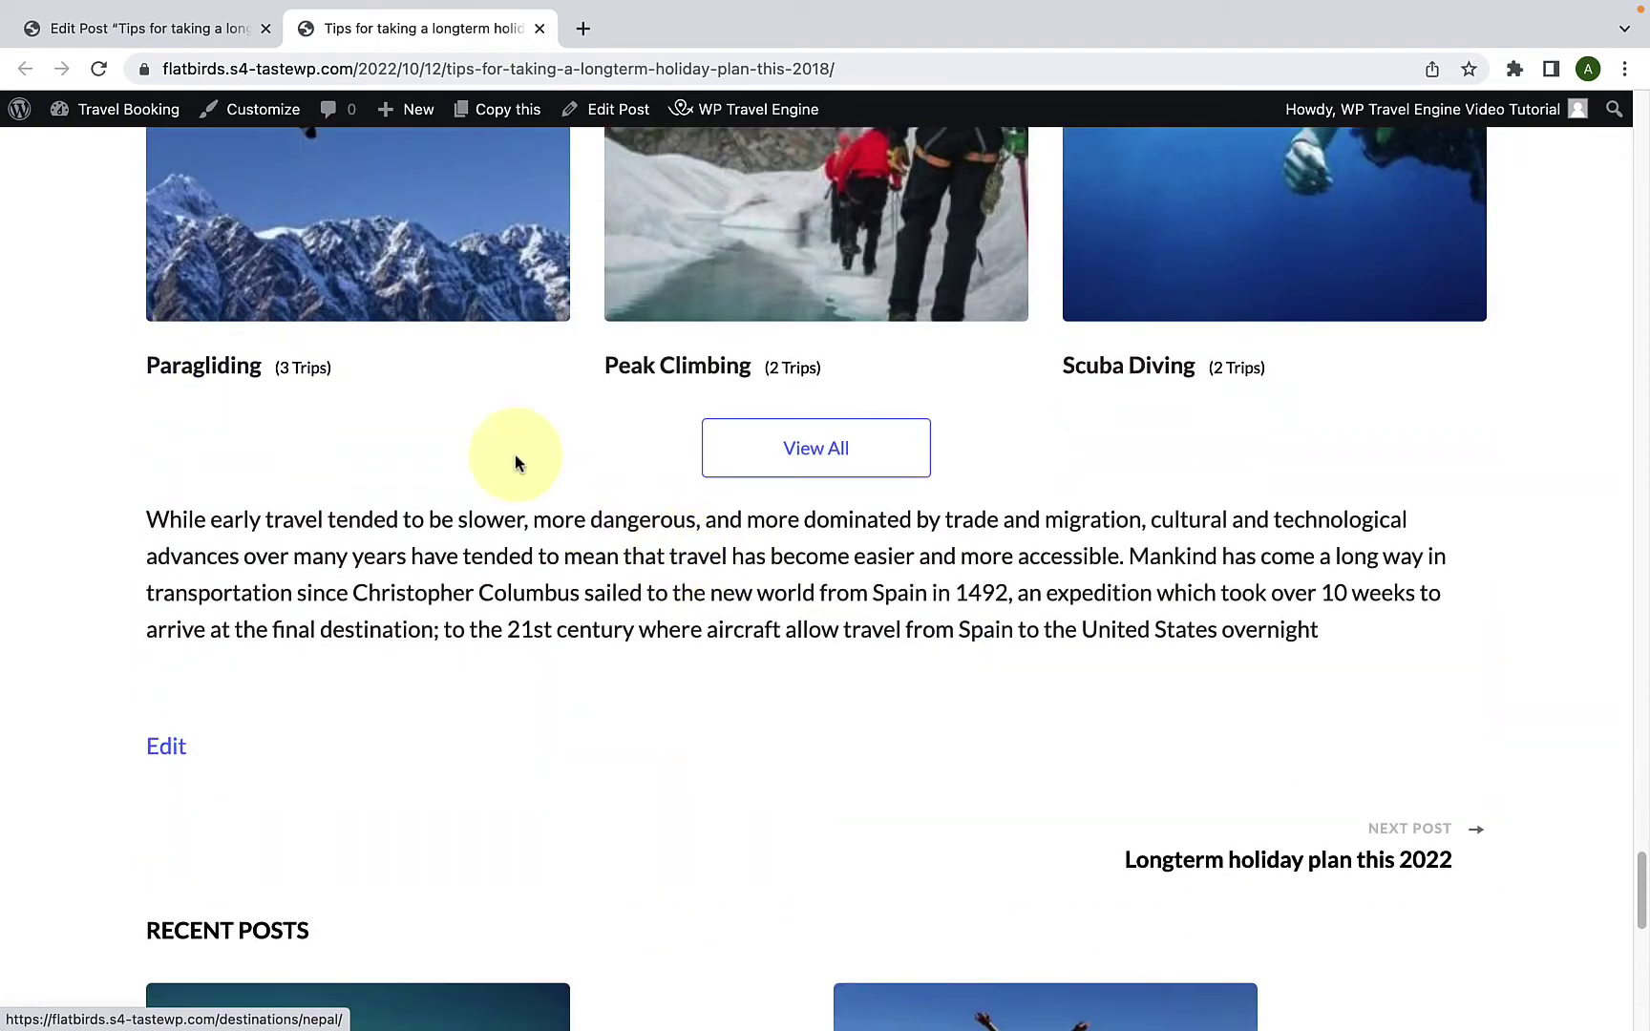
Step: Return to the post editor and add a Trip Types - WP Travel Engine block after the last paragraph
{"action": "left_click", "coordinate": [140, 27]}
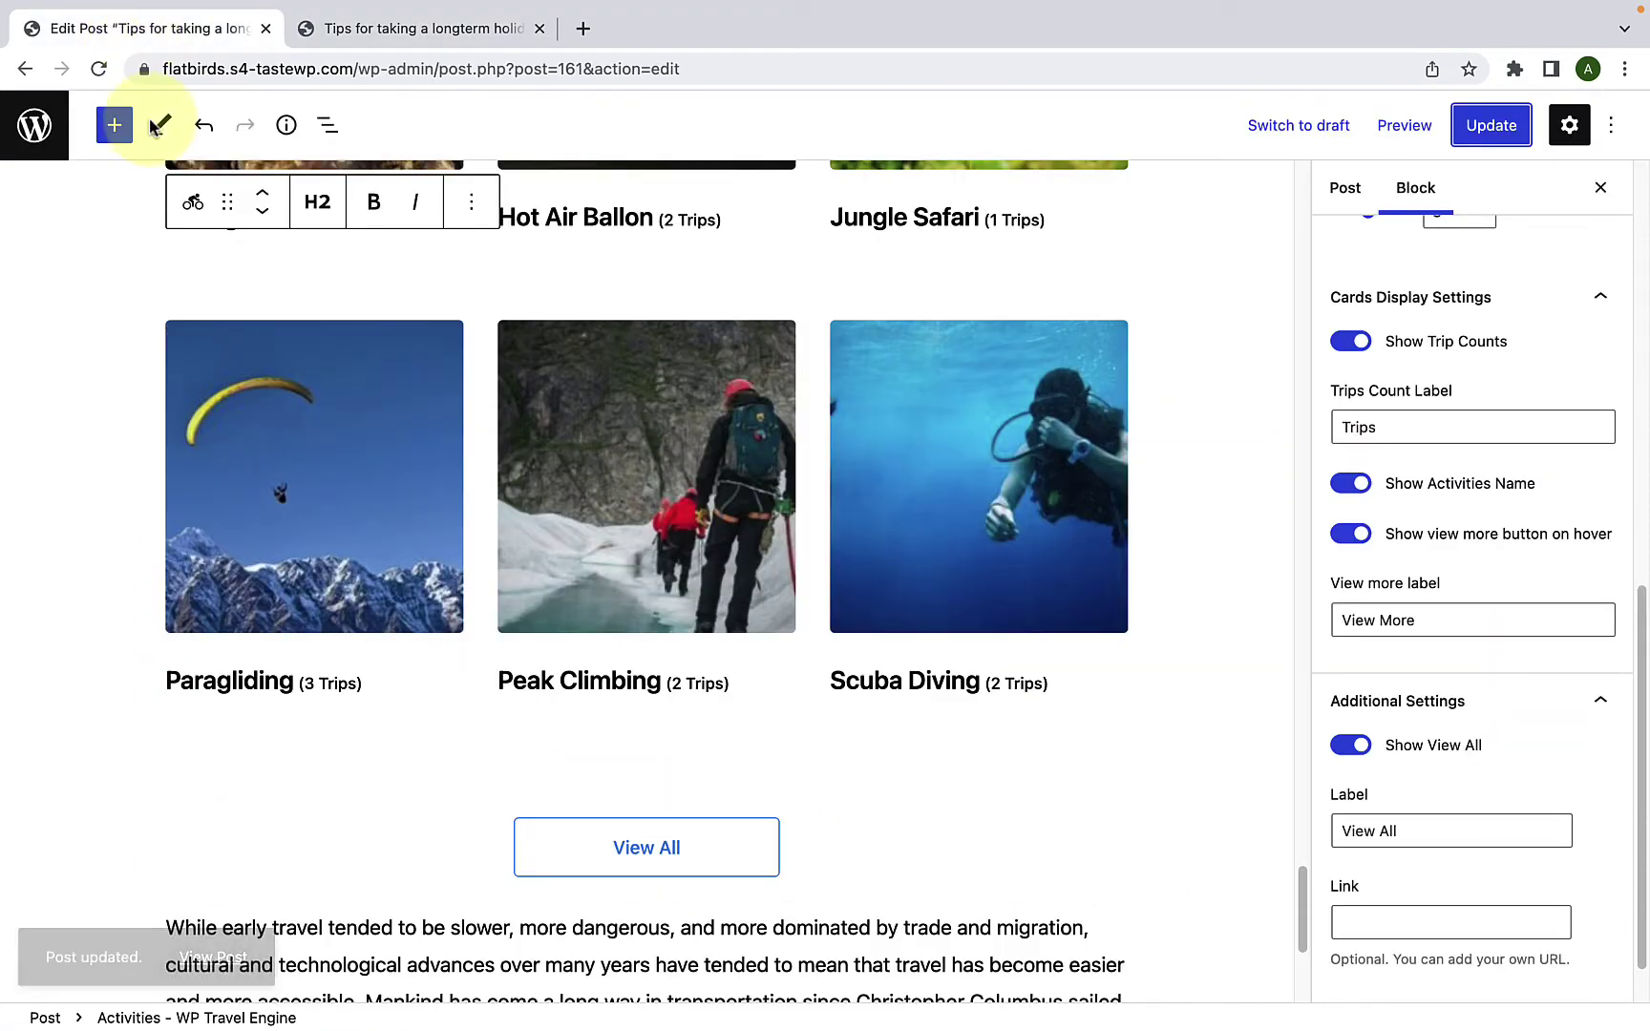
{"action": "scroll", "coordinate": [589, 718], "scroll_direction": "down", "scroll_amount": 5}
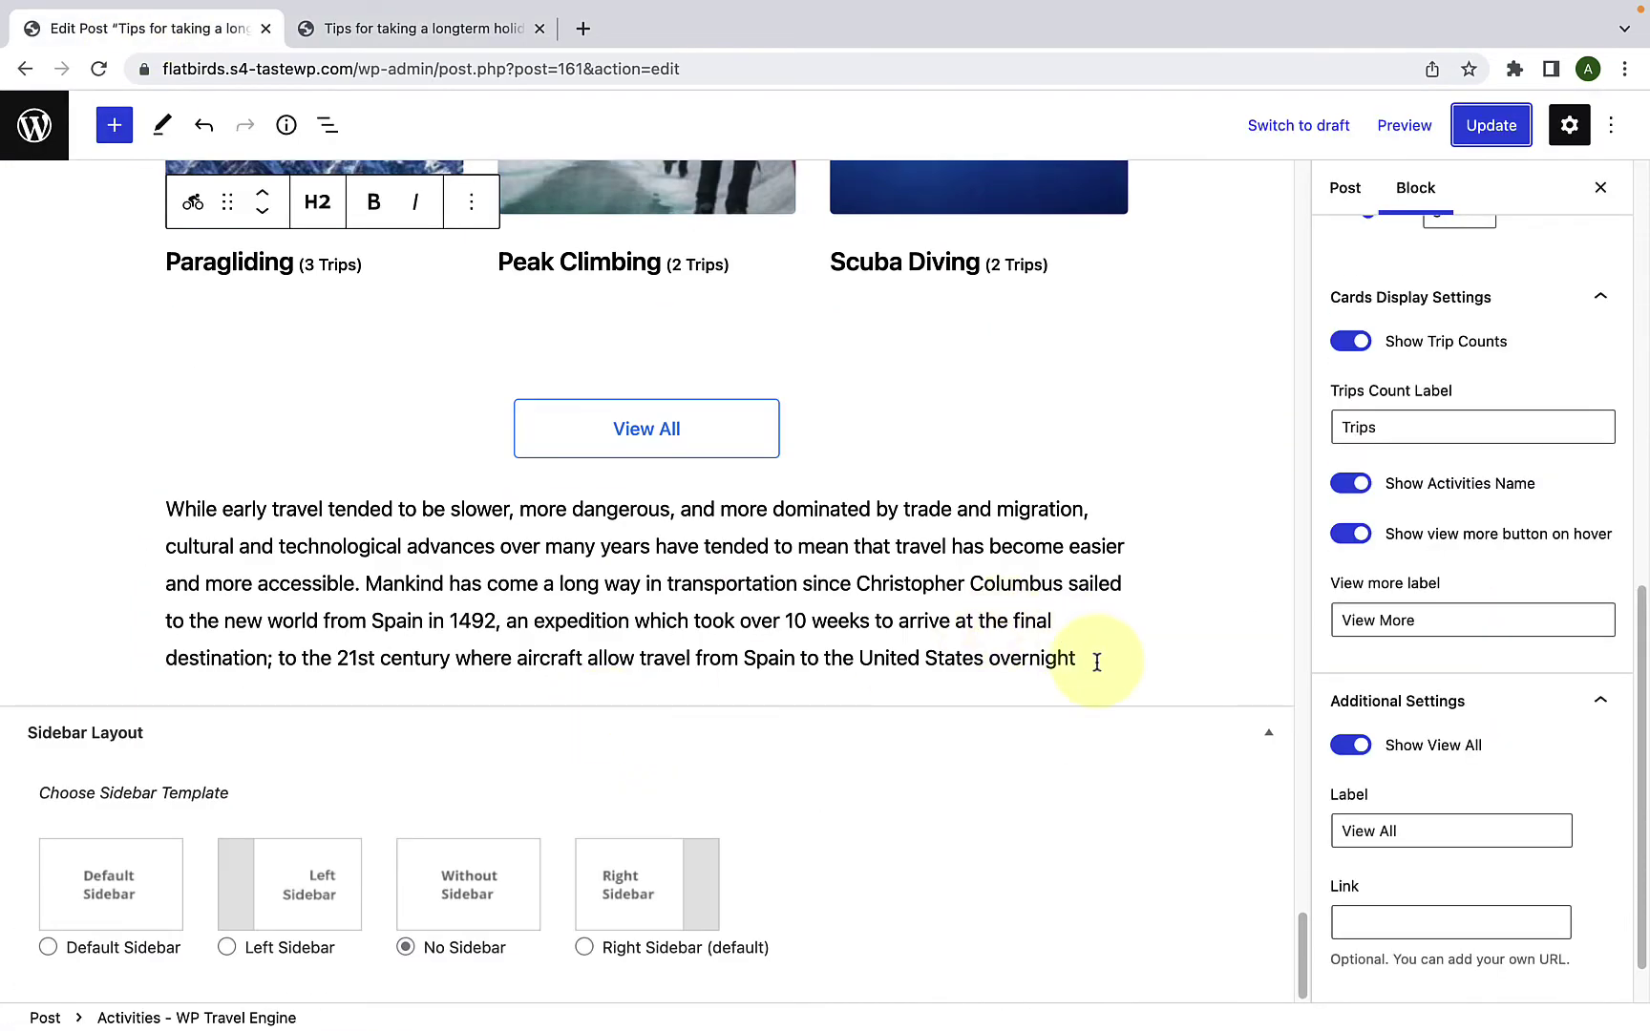
{"action": "left_click", "coordinate": [1098, 662]}
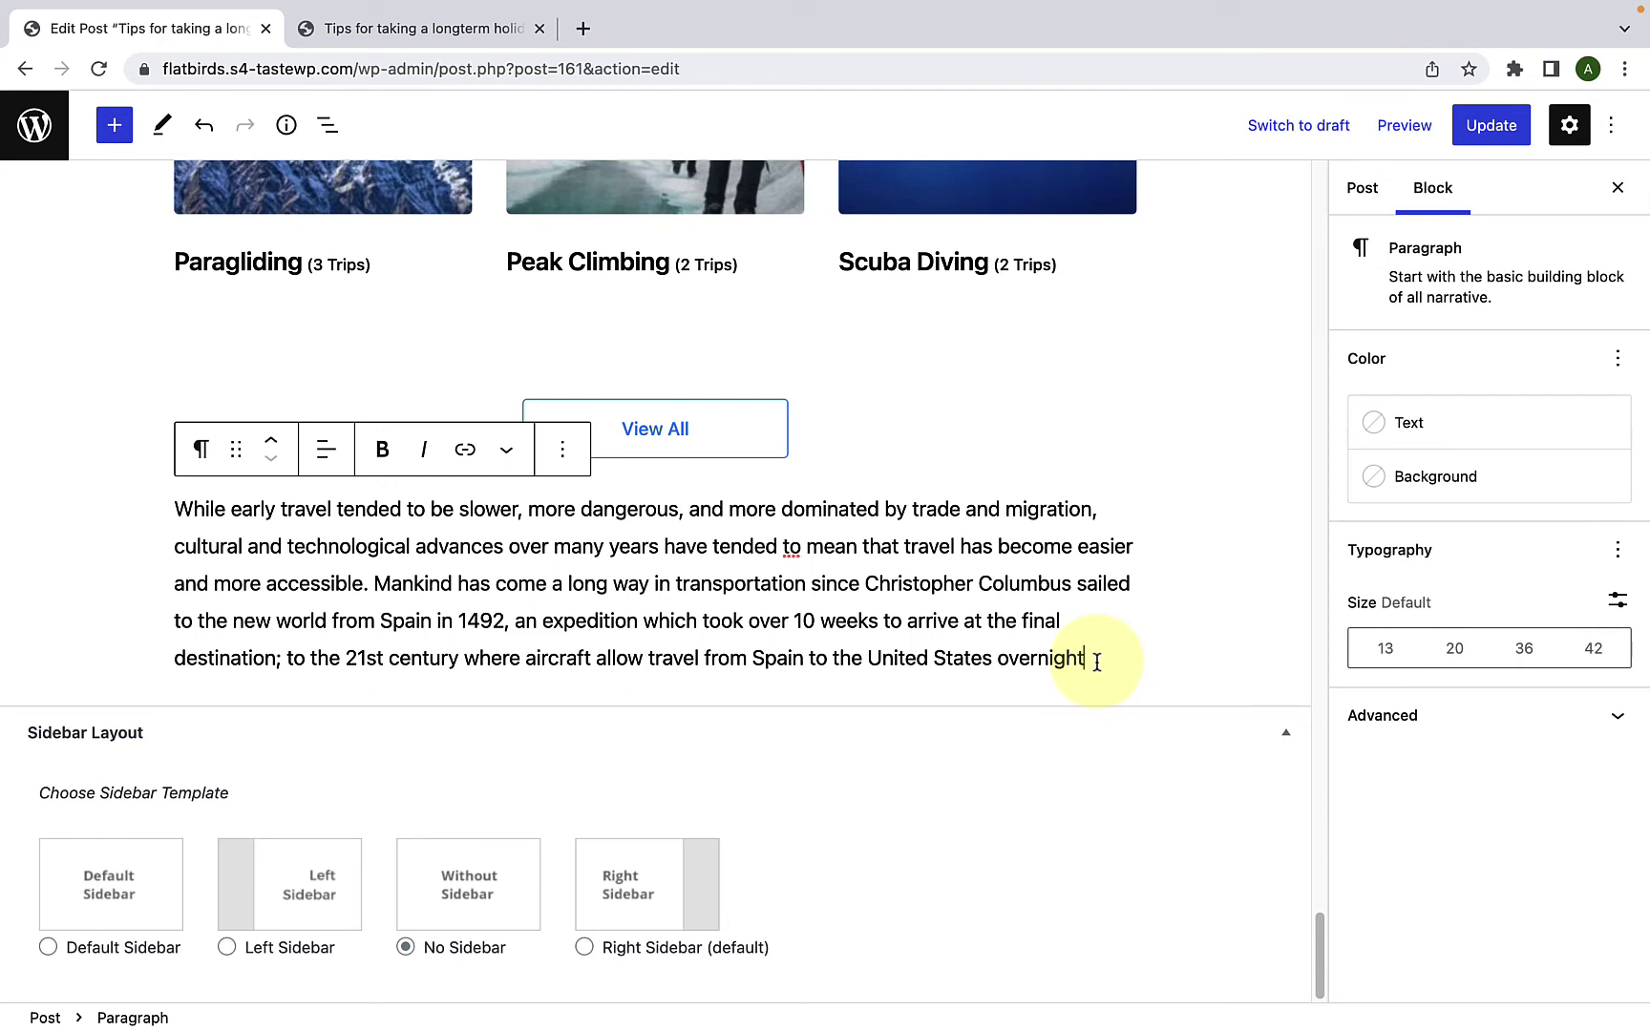
{"action": "key", "text": "Return"}
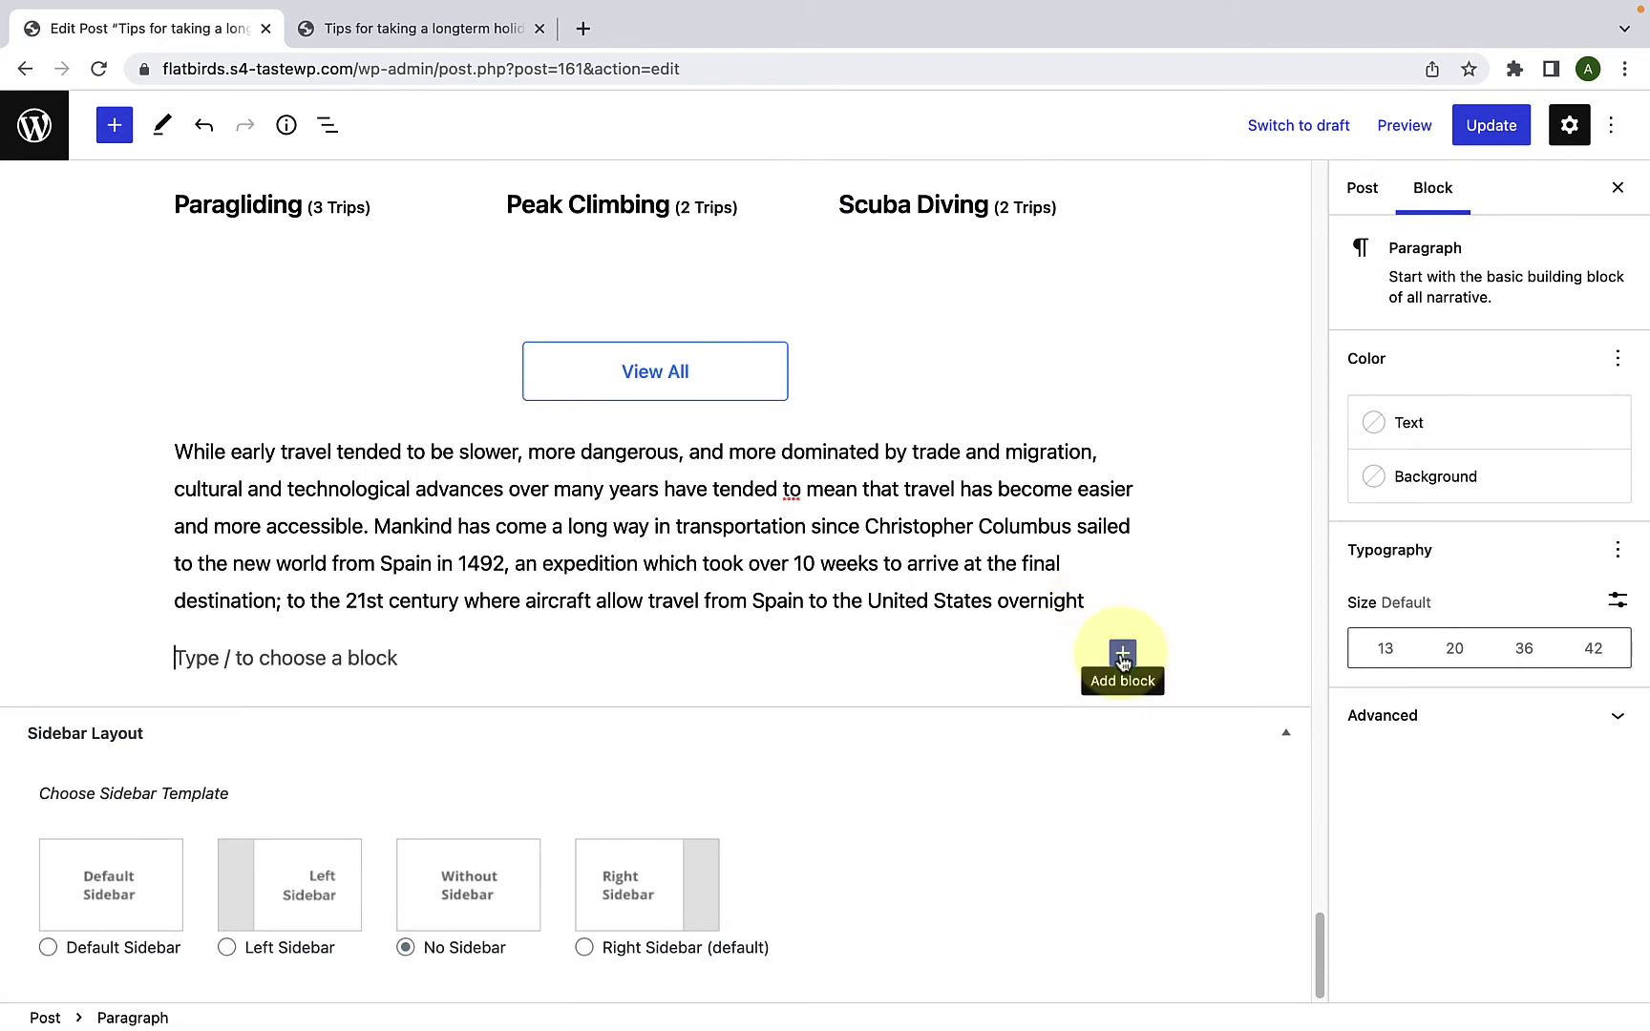
{"action": "left_click", "coordinate": [1123, 656]}
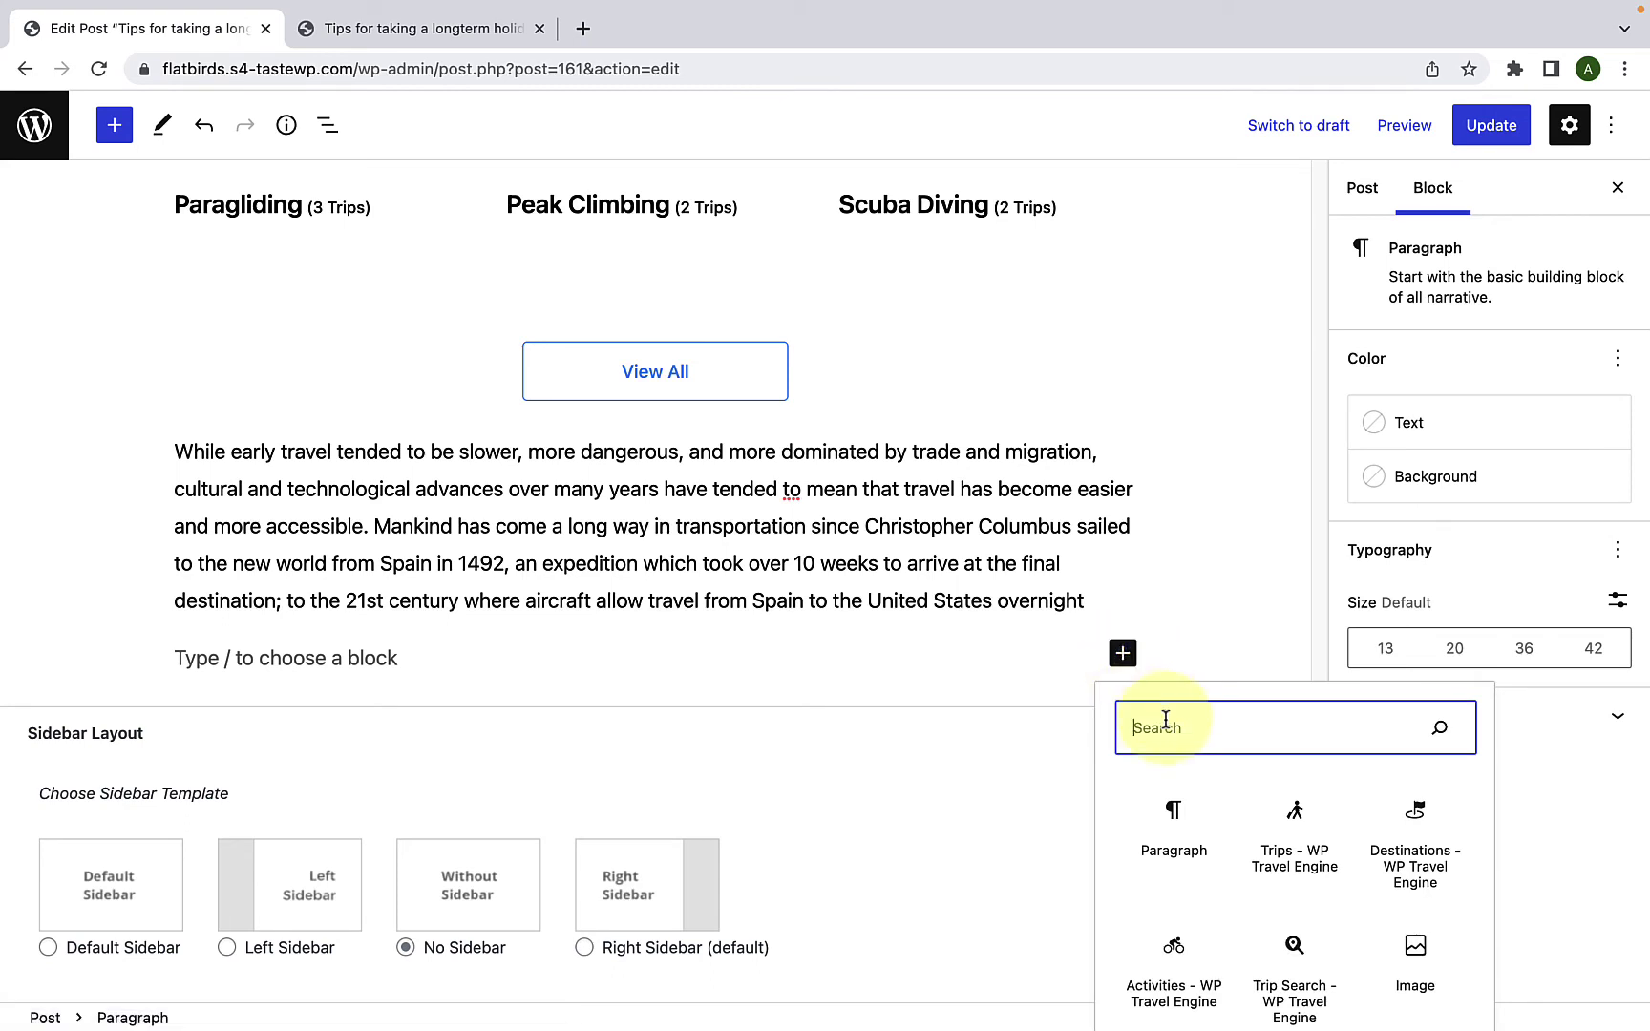
{"action": "type", "text": "wp"}
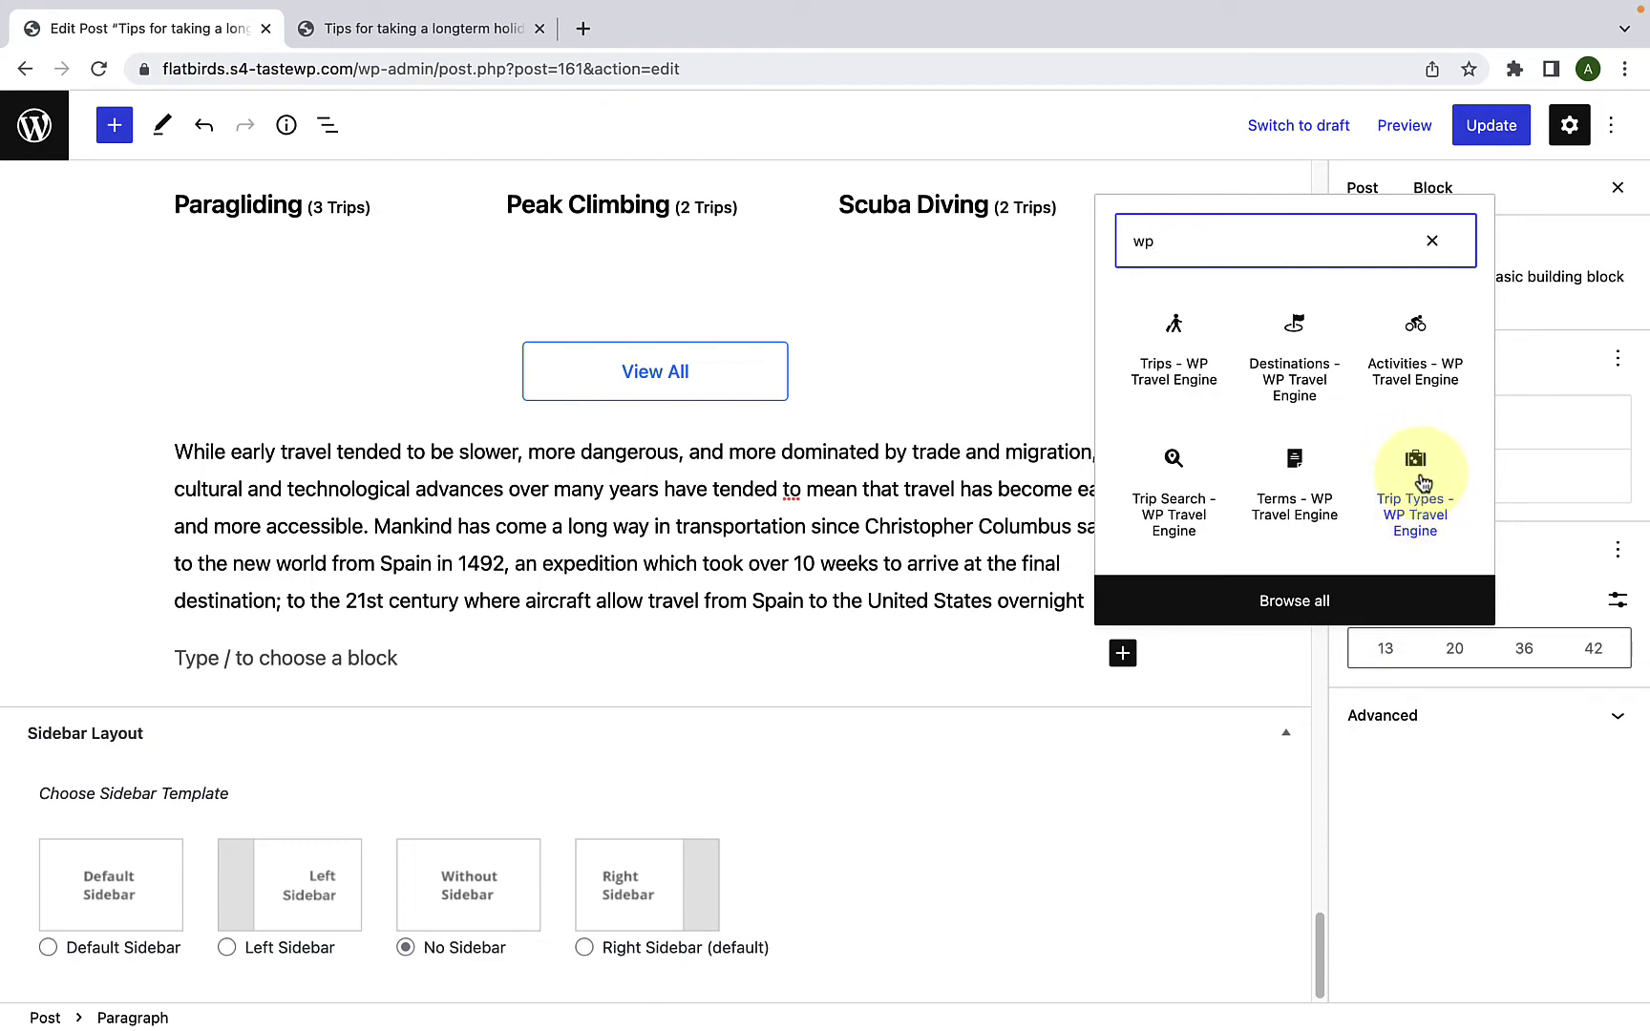
{"action": "left_click", "coordinate": [1423, 483]}
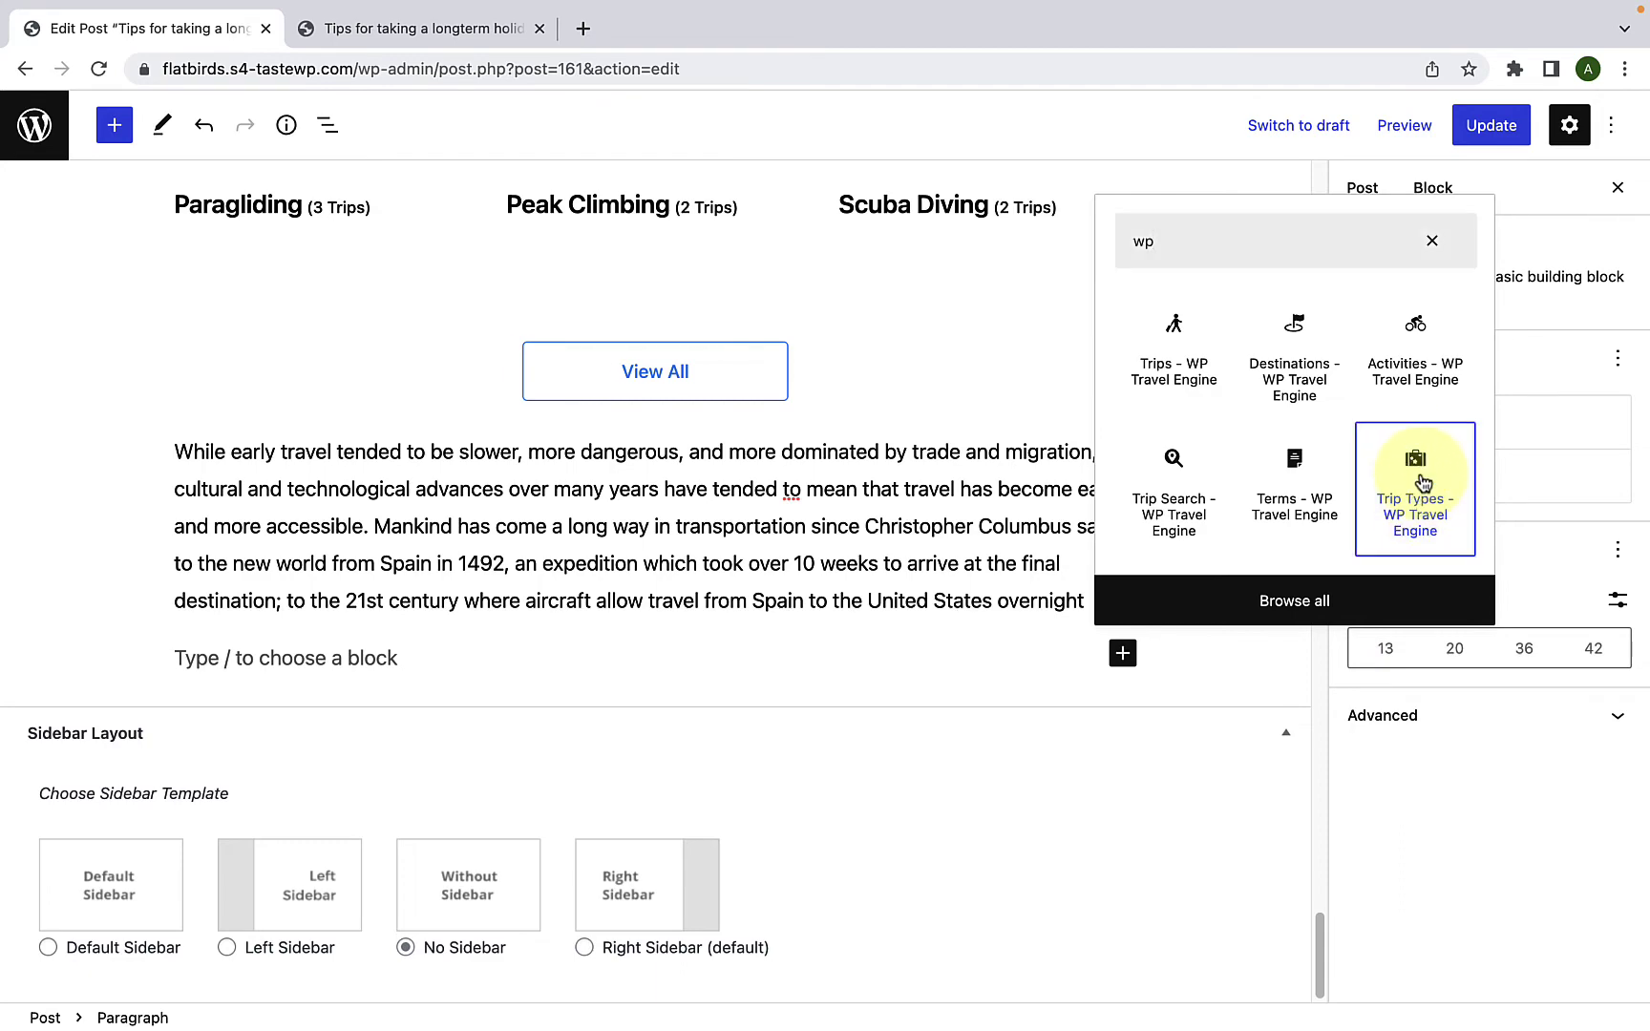
{"action": "scroll", "coordinate": [1032, 762], "scroll_direction": "down", "scroll_amount": 3}
{"action": "scroll", "coordinate": [1032, 763], "scroll_direction": "down", "scroll_amount": 5}
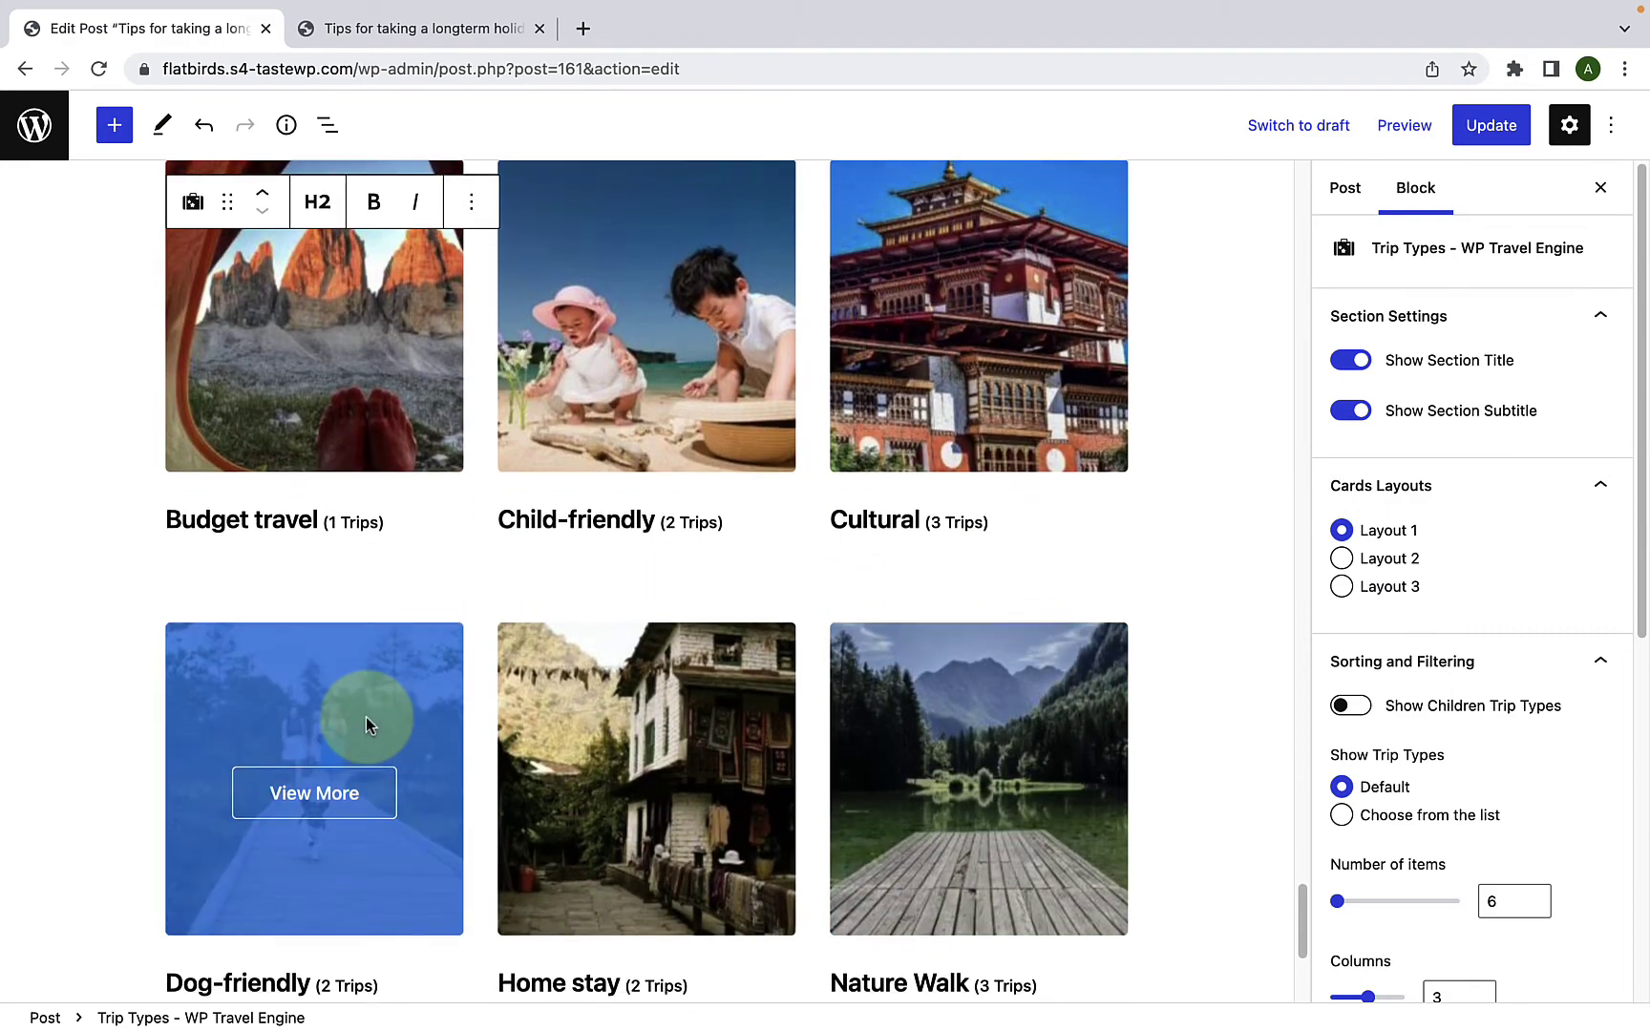
Step: Select the new Trip Types block and examine its block settings from section settings through additional settings
{"action": "scroll", "coordinate": [365, 717], "scroll_direction": "up", "scroll_amount": 3}
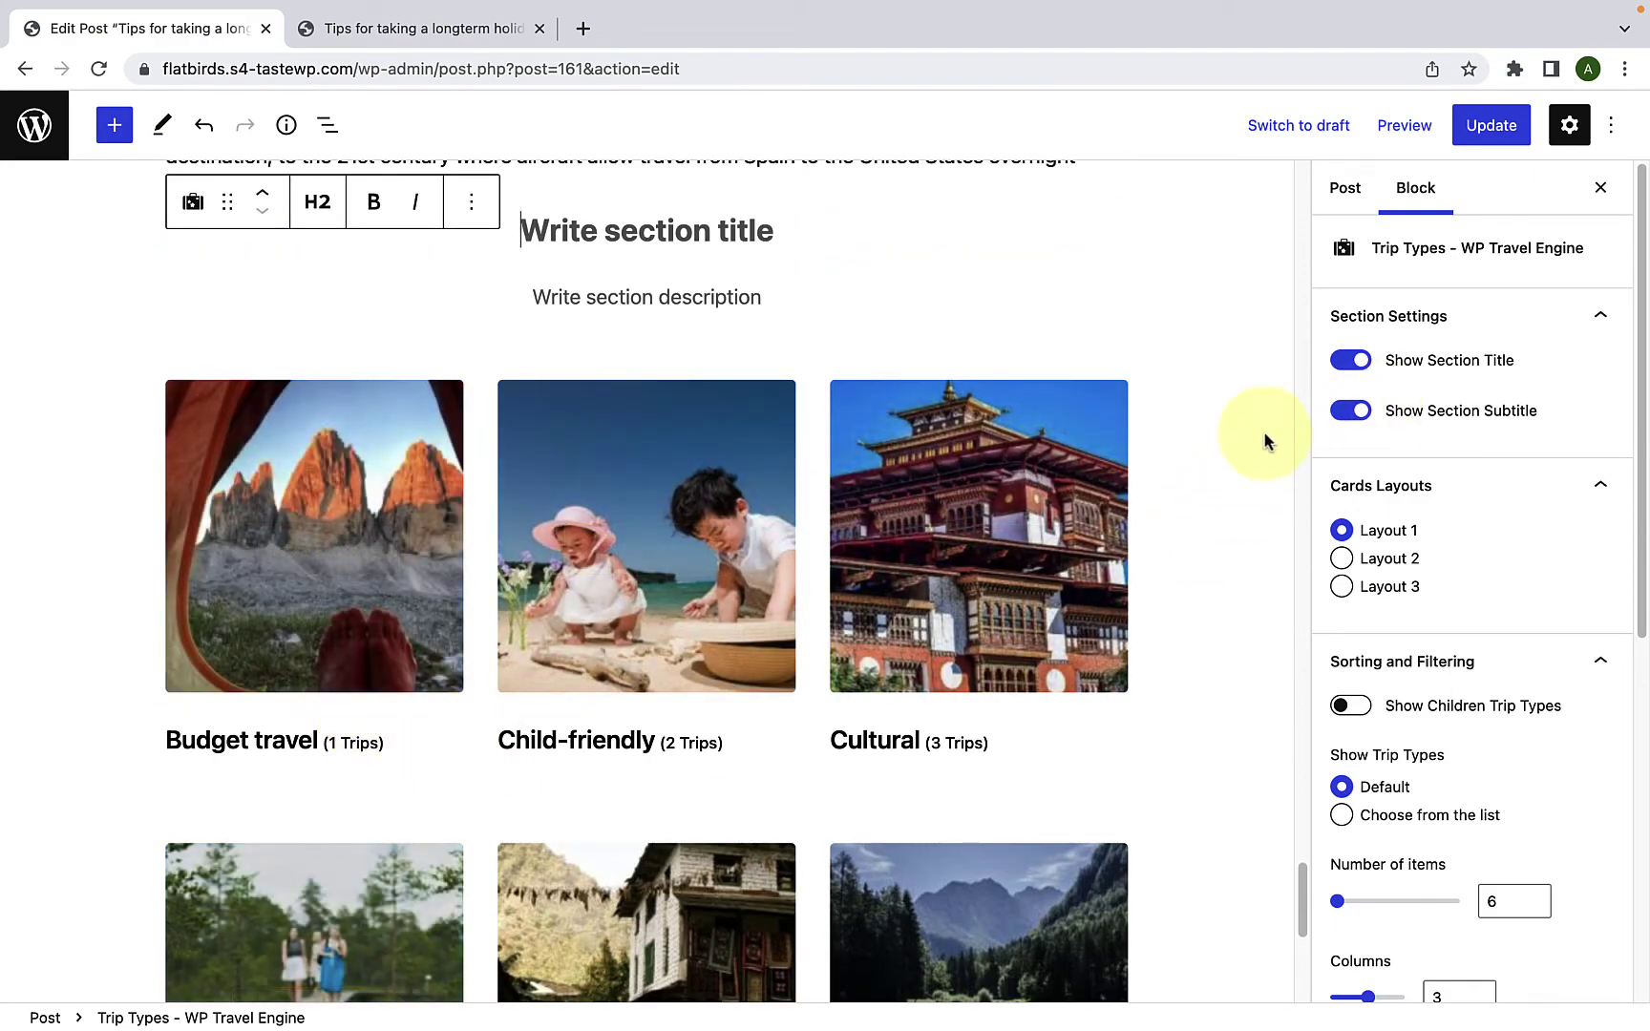
{"action": "left_click", "coordinate": [1242, 433]}
{"action": "left_click", "coordinate": [1084, 324]}
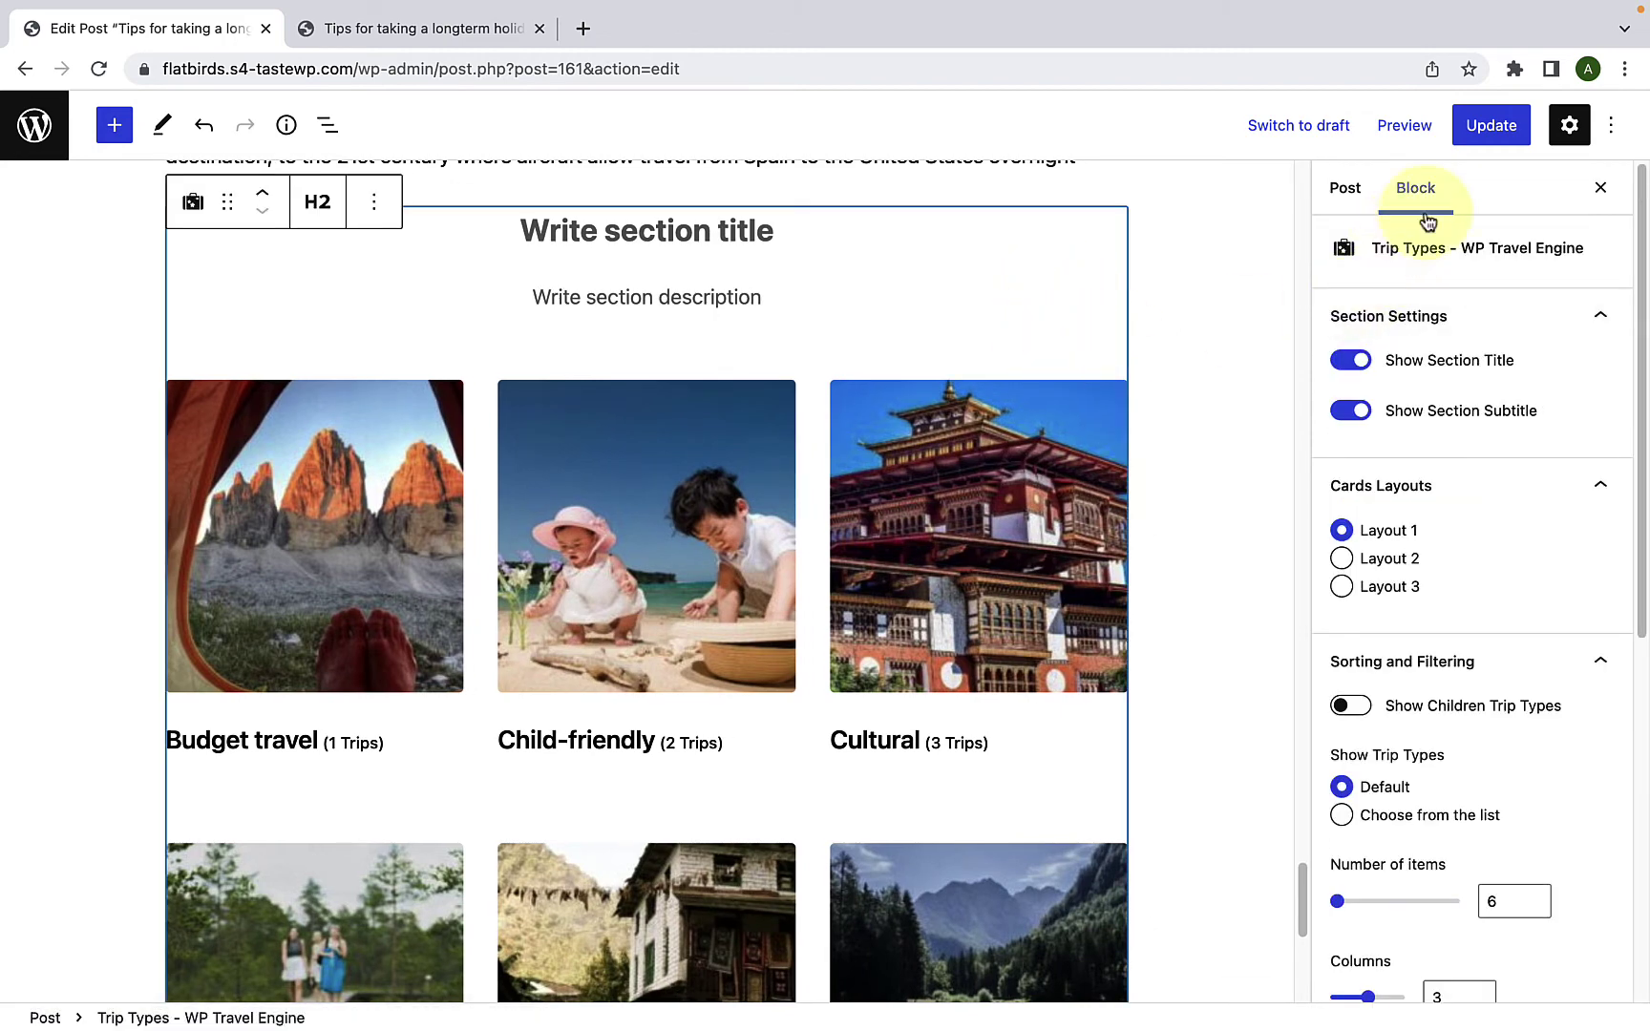
{"action": "scroll", "coordinate": [1475, 511], "scroll_direction": "down", "scroll_amount": 6}
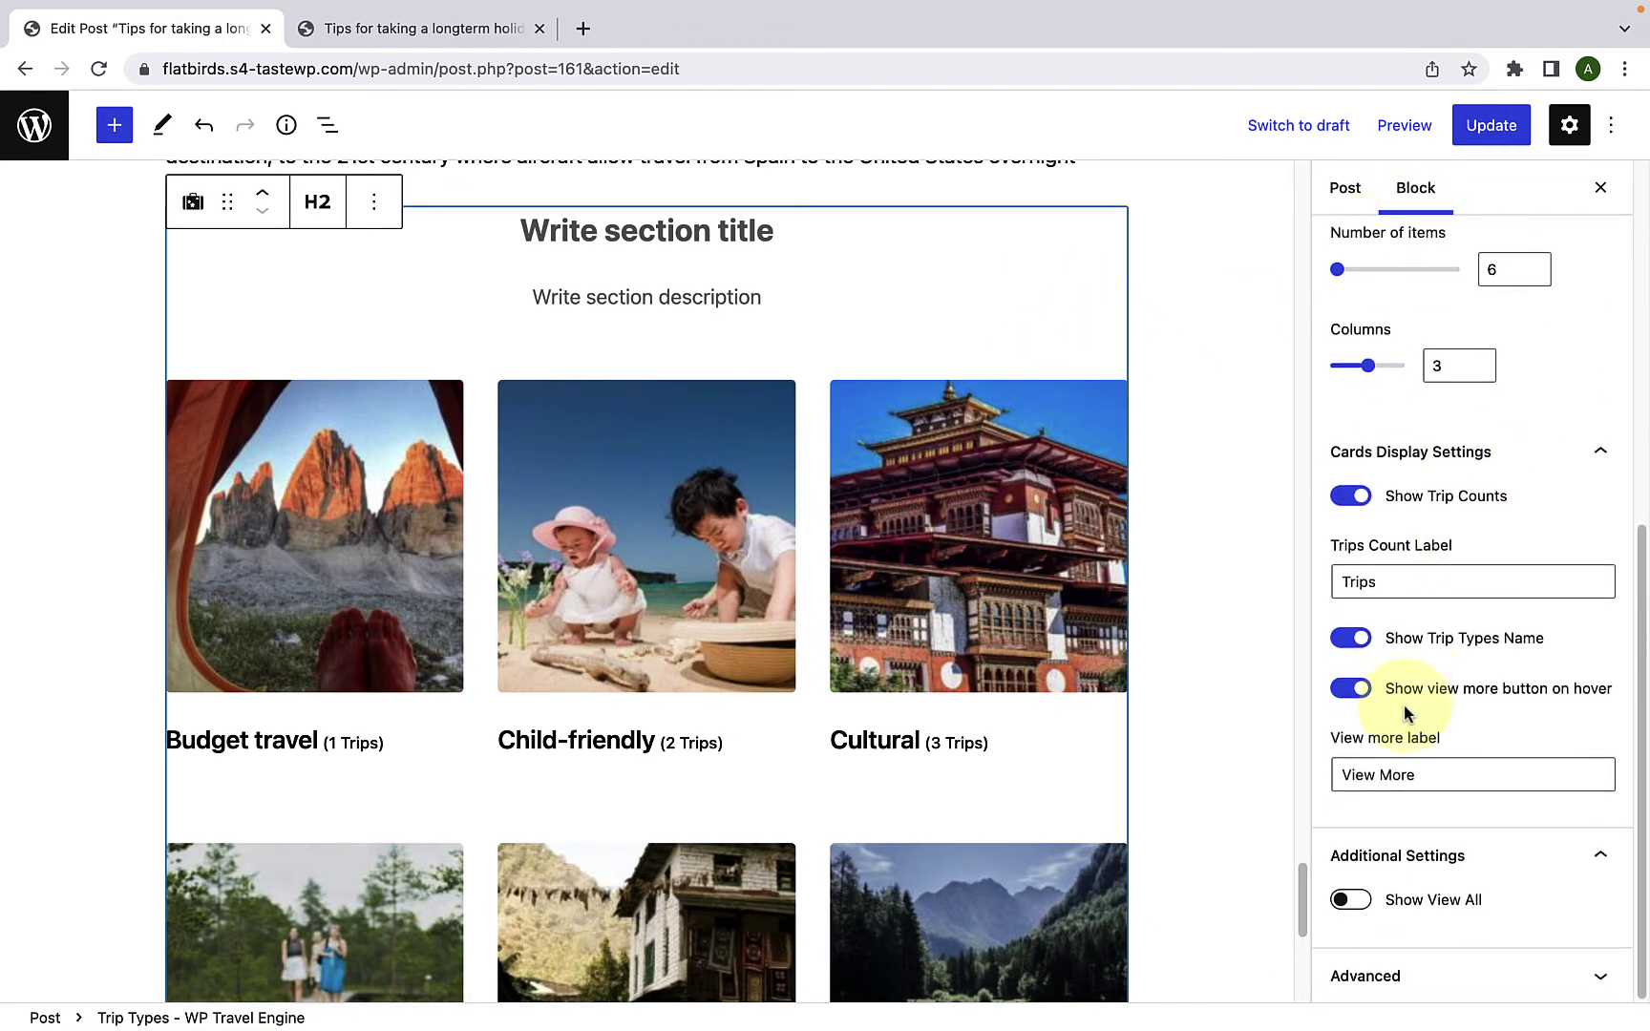
{"action": "scroll", "coordinate": [1406, 712], "scroll_direction": "up", "scroll_amount": 6}
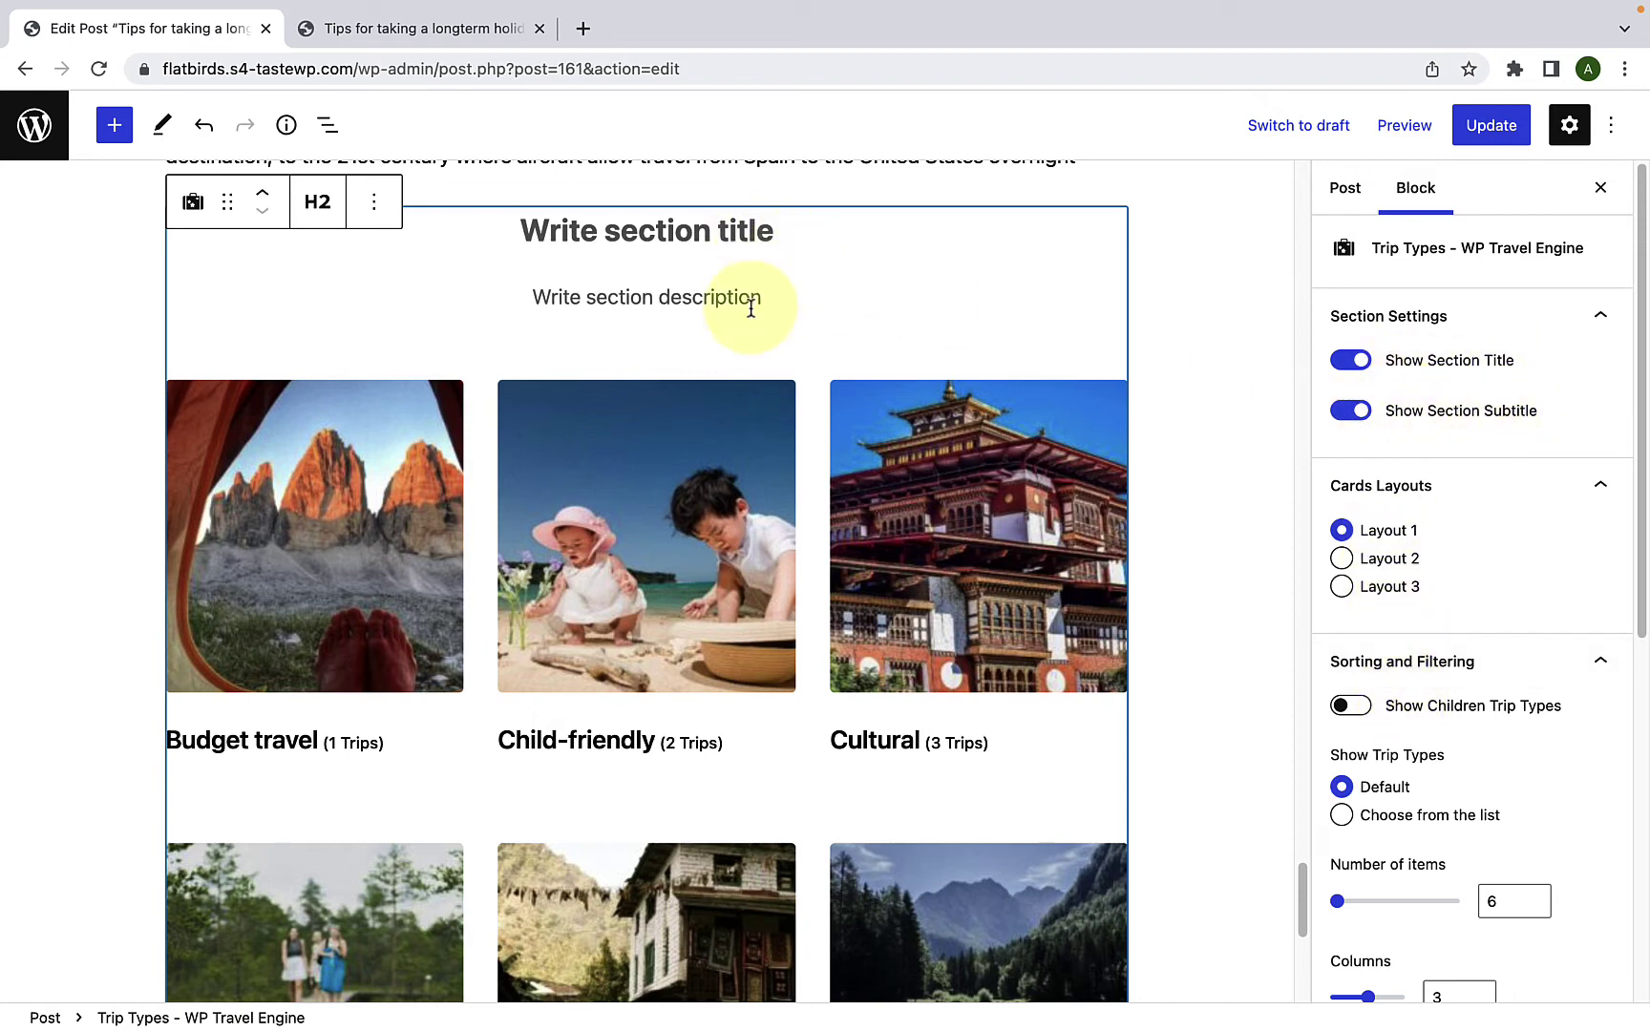
Step: Turn the Trip Types block's section title and section subtitle off and back on
{"action": "left_click", "coordinate": [1337, 418]}
{"action": "left_click", "coordinate": [1350, 362]}
{"action": "left_click", "coordinate": [1345, 411]}
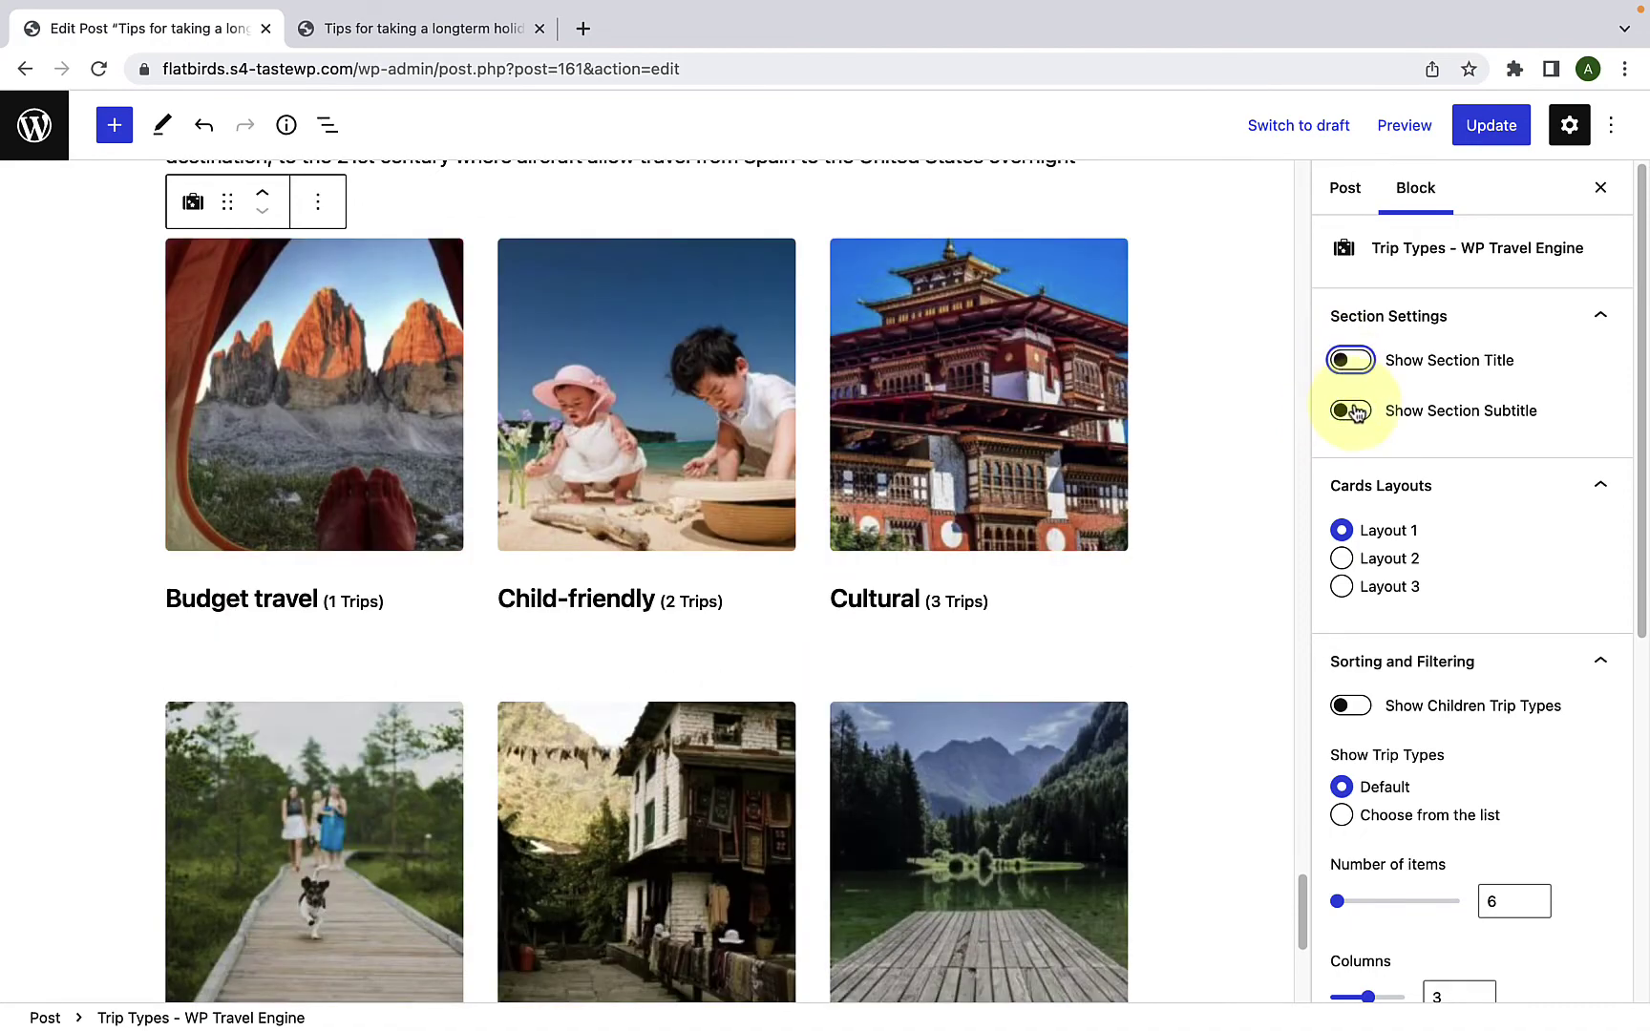
{"action": "left_click", "coordinate": [1355, 369]}
{"action": "scroll", "coordinate": [1169, 559], "scroll_direction": "down", "scroll_amount": 3}
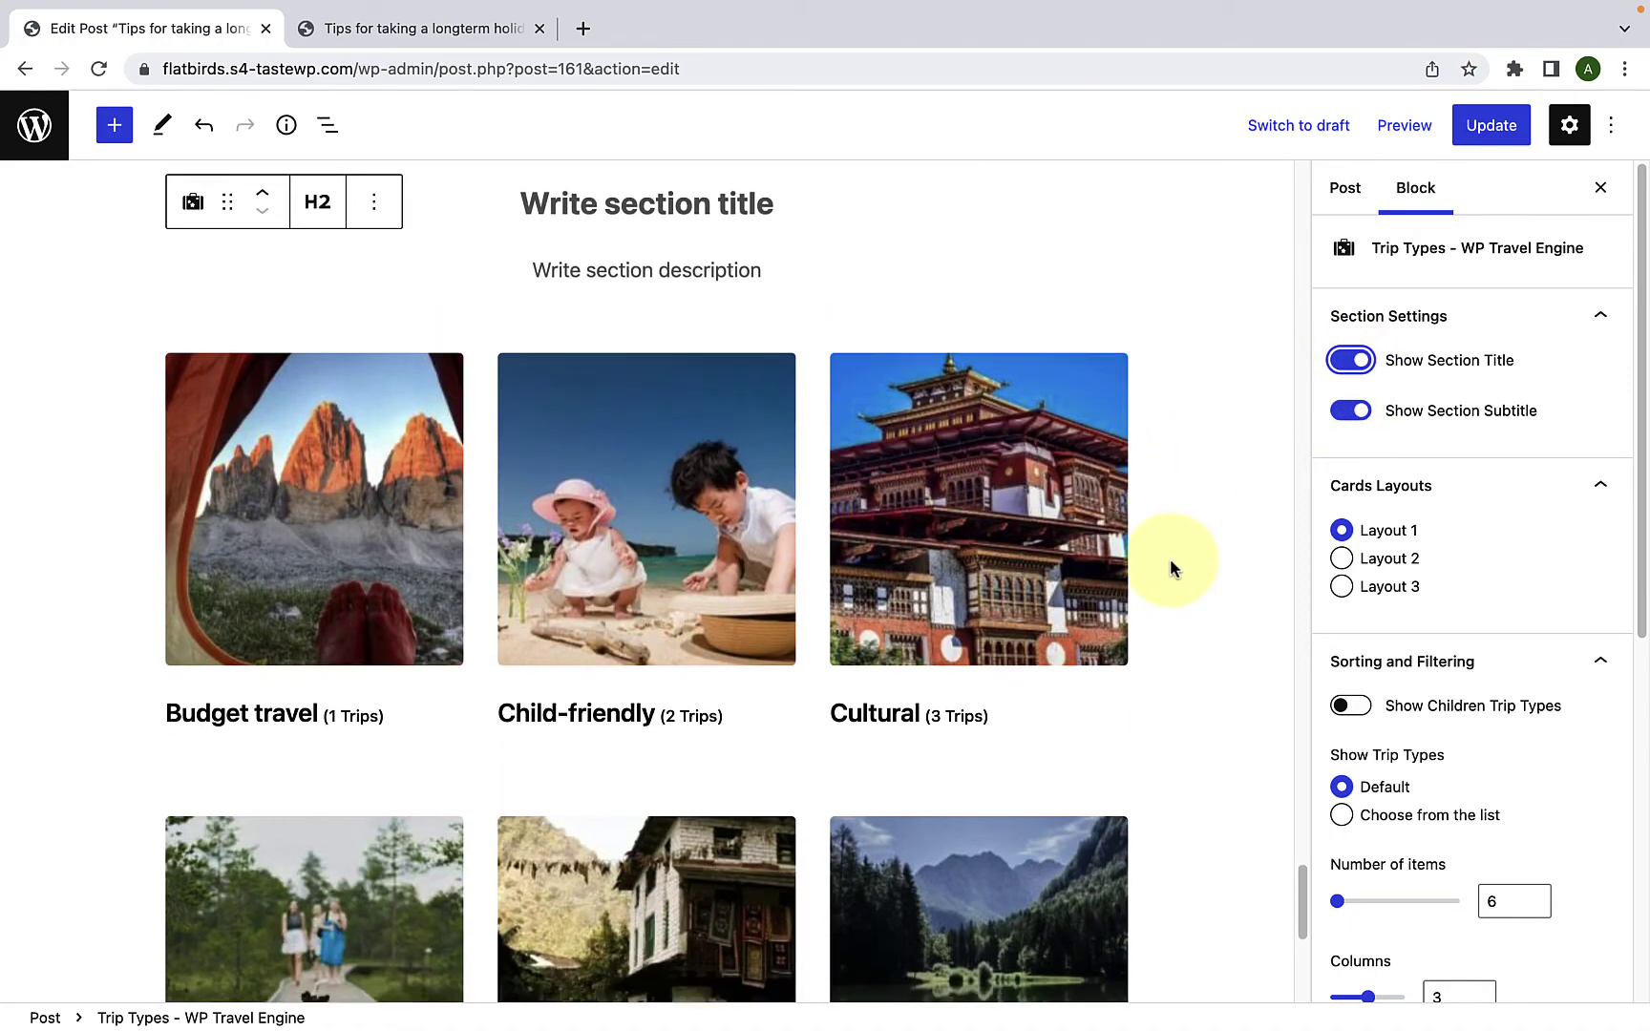
Step: Try Layout 2 and Layout 3 for the trip type cards, return to Layout 1, and look over the cards
{"action": "left_click", "coordinate": [1342, 562]}
{"action": "left_click", "coordinate": [1344, 589]}
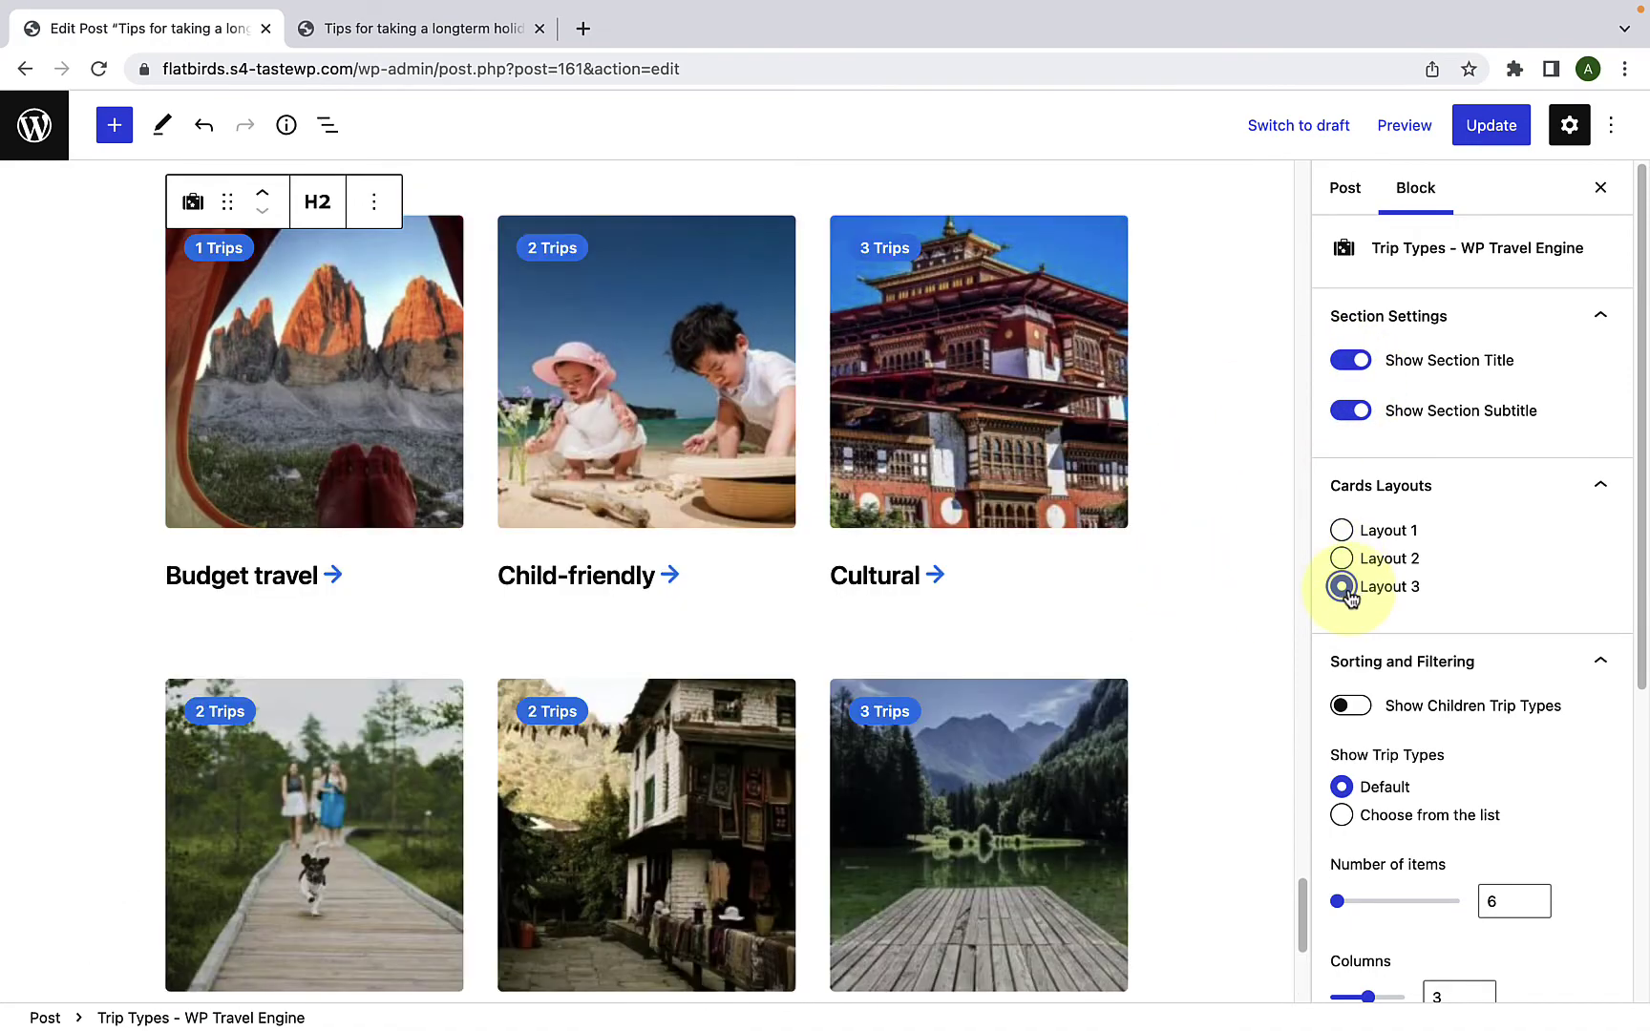
{"action": "left_click", "coordinate": [1341, 530]}
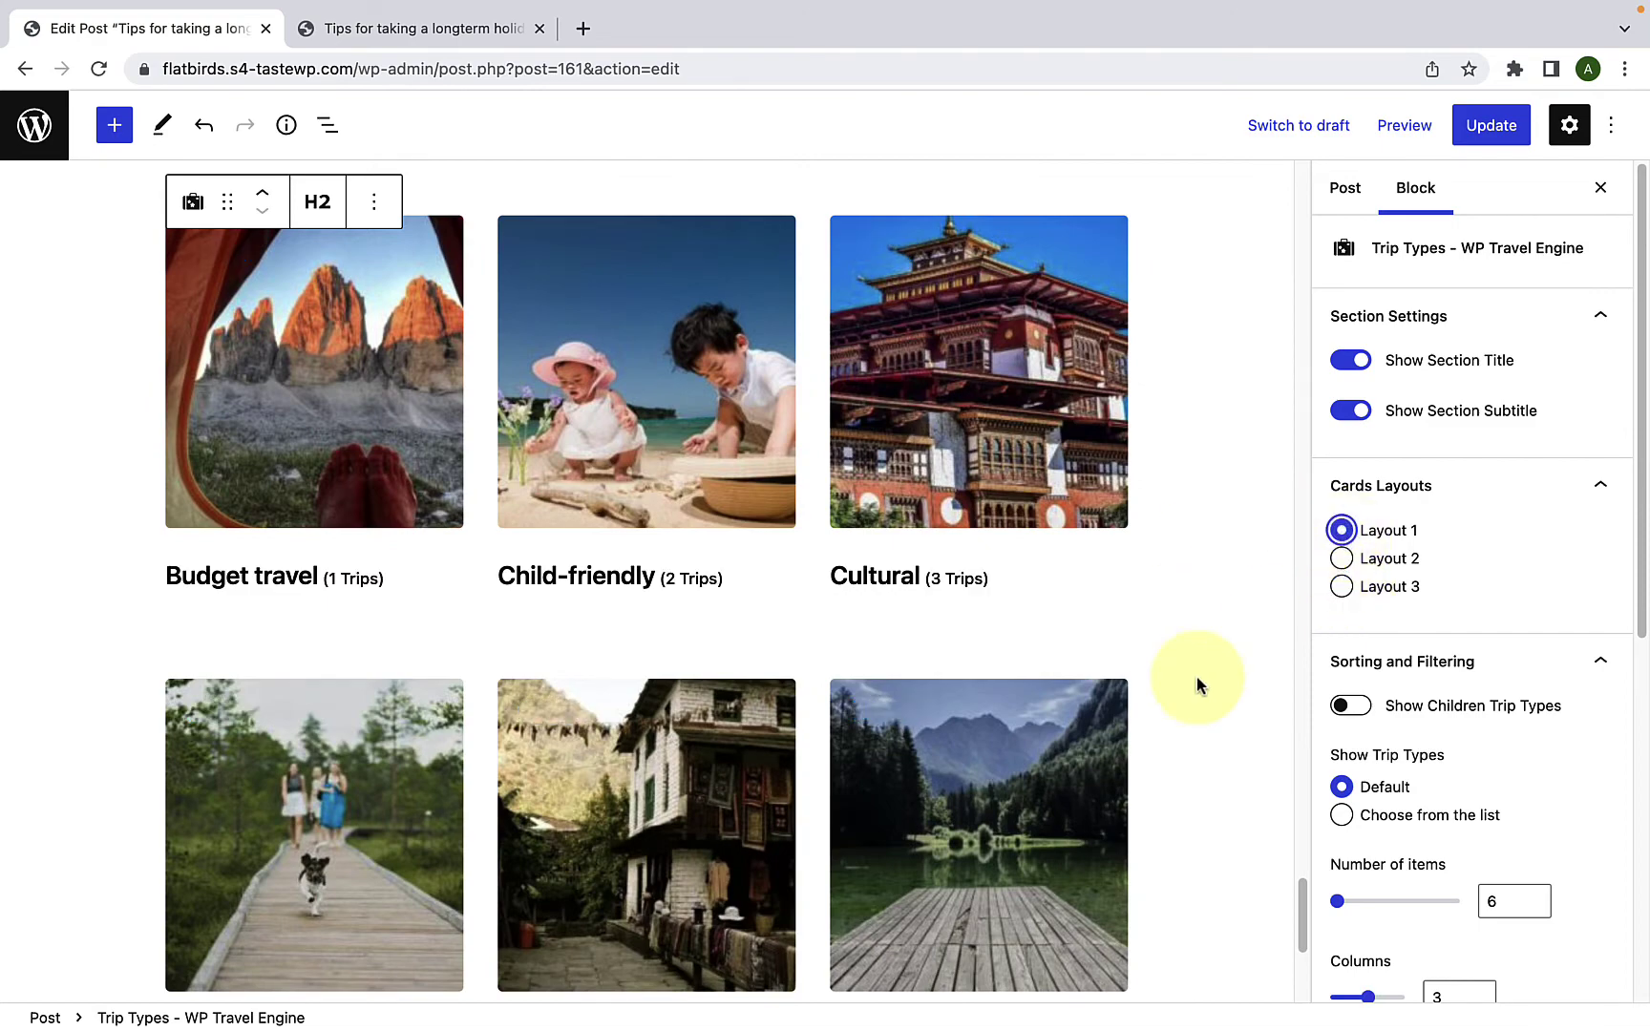
{"action": "scroll", "coordinate": [1198, 677], "scroll_direction": "down", "scroll_amount": 1}
{"action": "scroll", "coordinate": [1197, 677], "scroll_direction": "down", "scroll_amount": 4}
{"action": "scroll", "coordinate": [1197, 677], "scroll_direction": "up", "scroll_amount": 2}
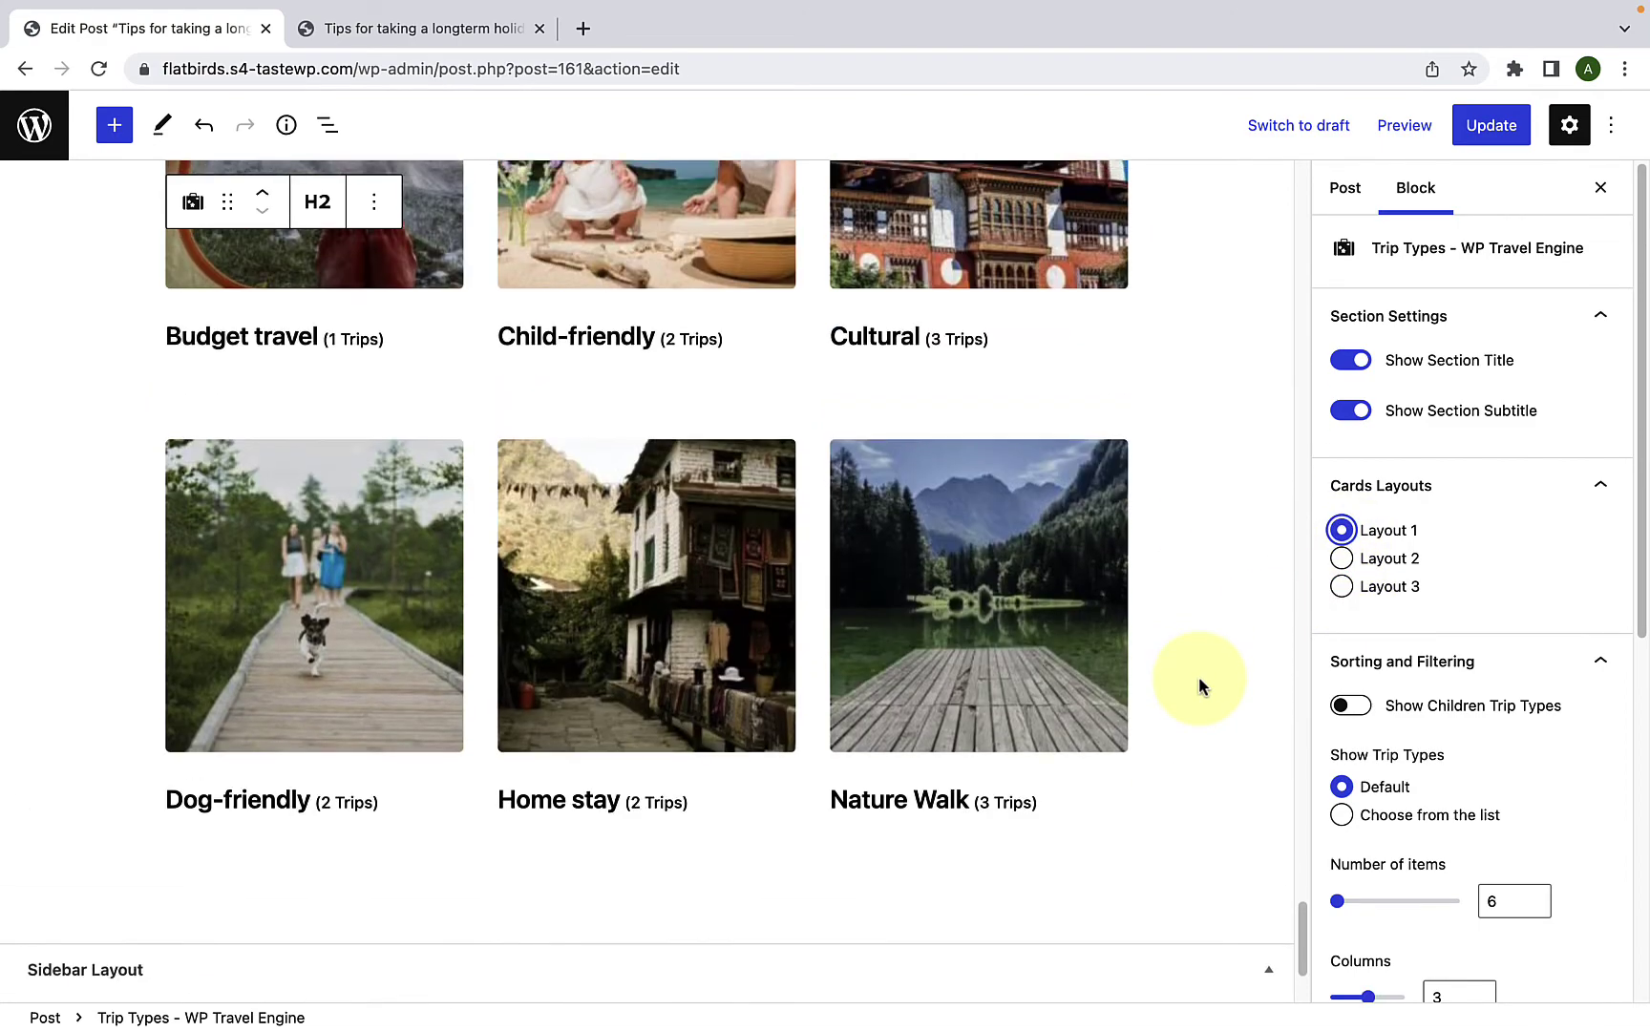
Step: Switch the shown trip types to Choose from the list and clear all preselected types
{"action": "scroll", "coordinate": [1354, 711], "scroll_direction": "down", "scroll_amount": 1}
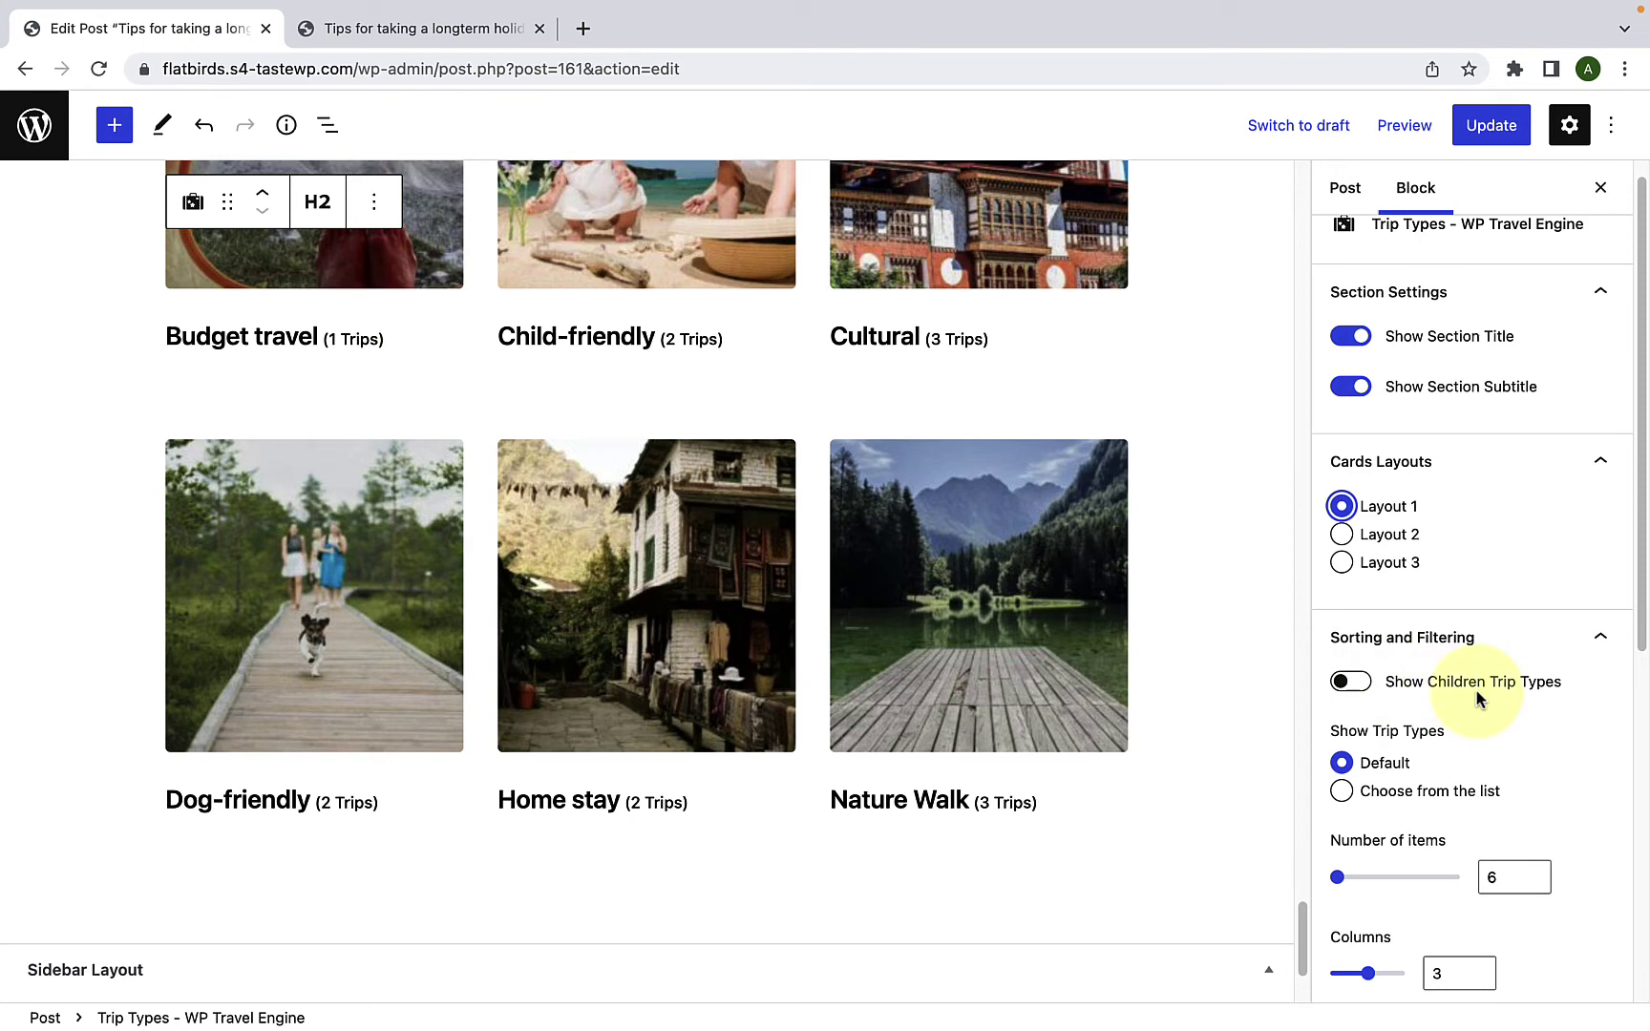
{"action": "scroll", "coordinate": [1389, 706], "scroll_direction": "down", "scroll_amount": 2}
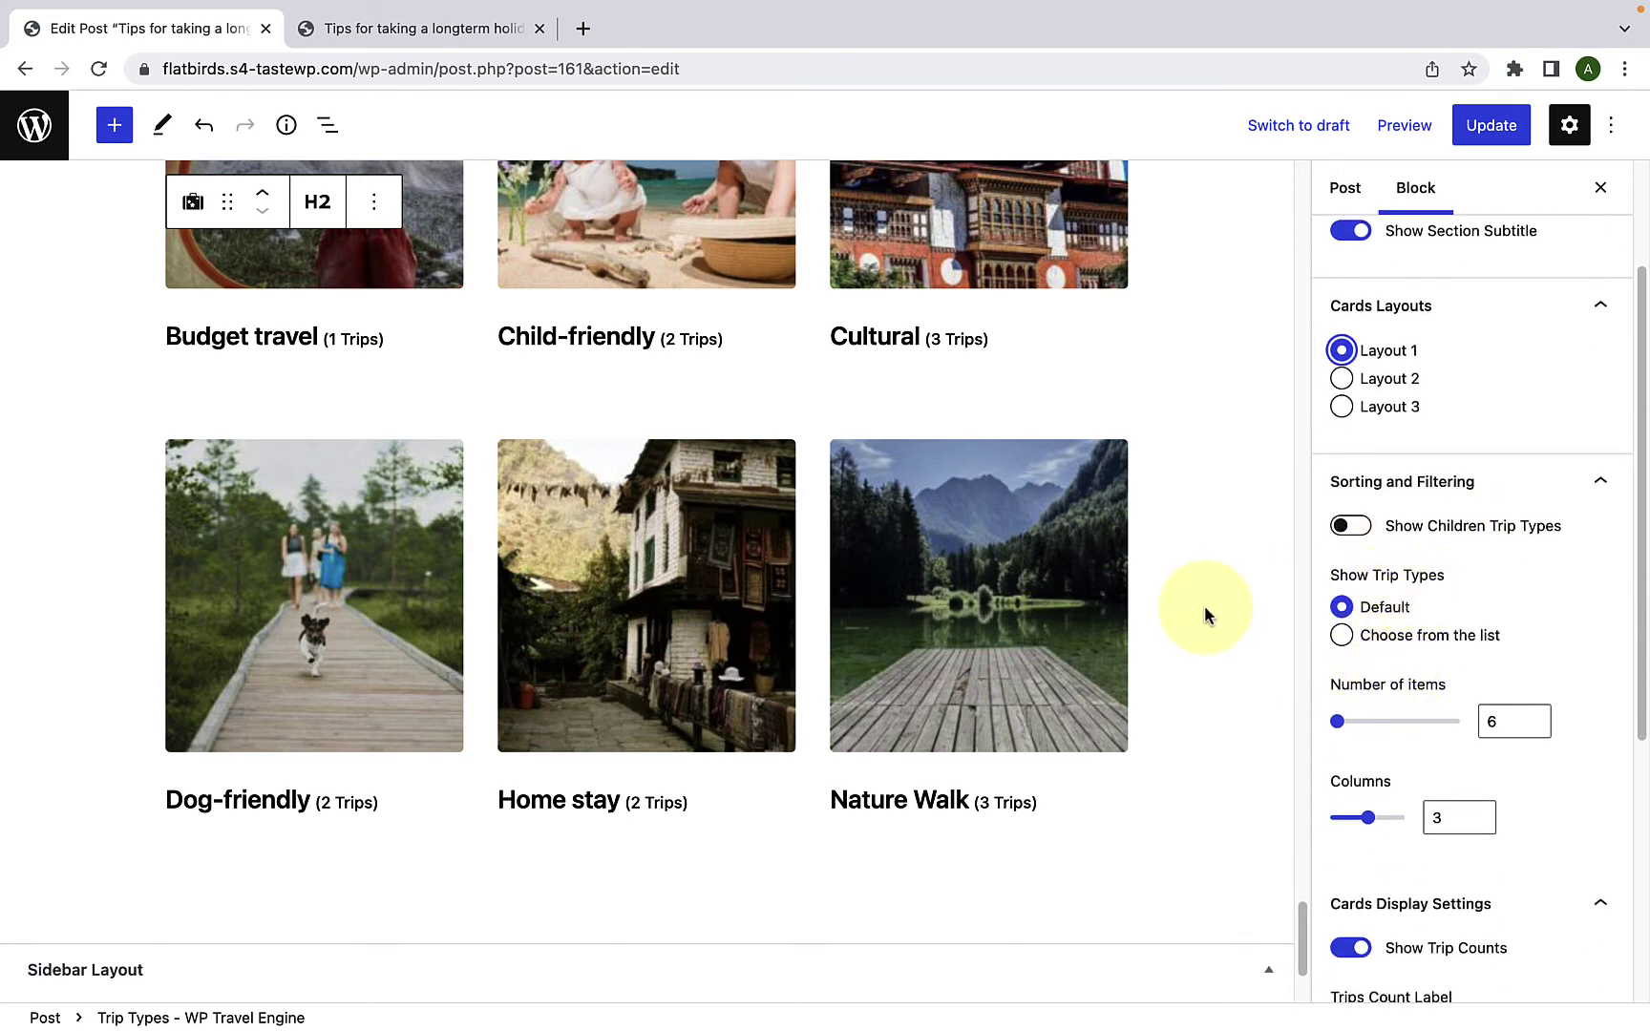
{"action": "scroll", "coordinate": [1204, 610], "scroll_direction": "up", "scroll_amount": 3}
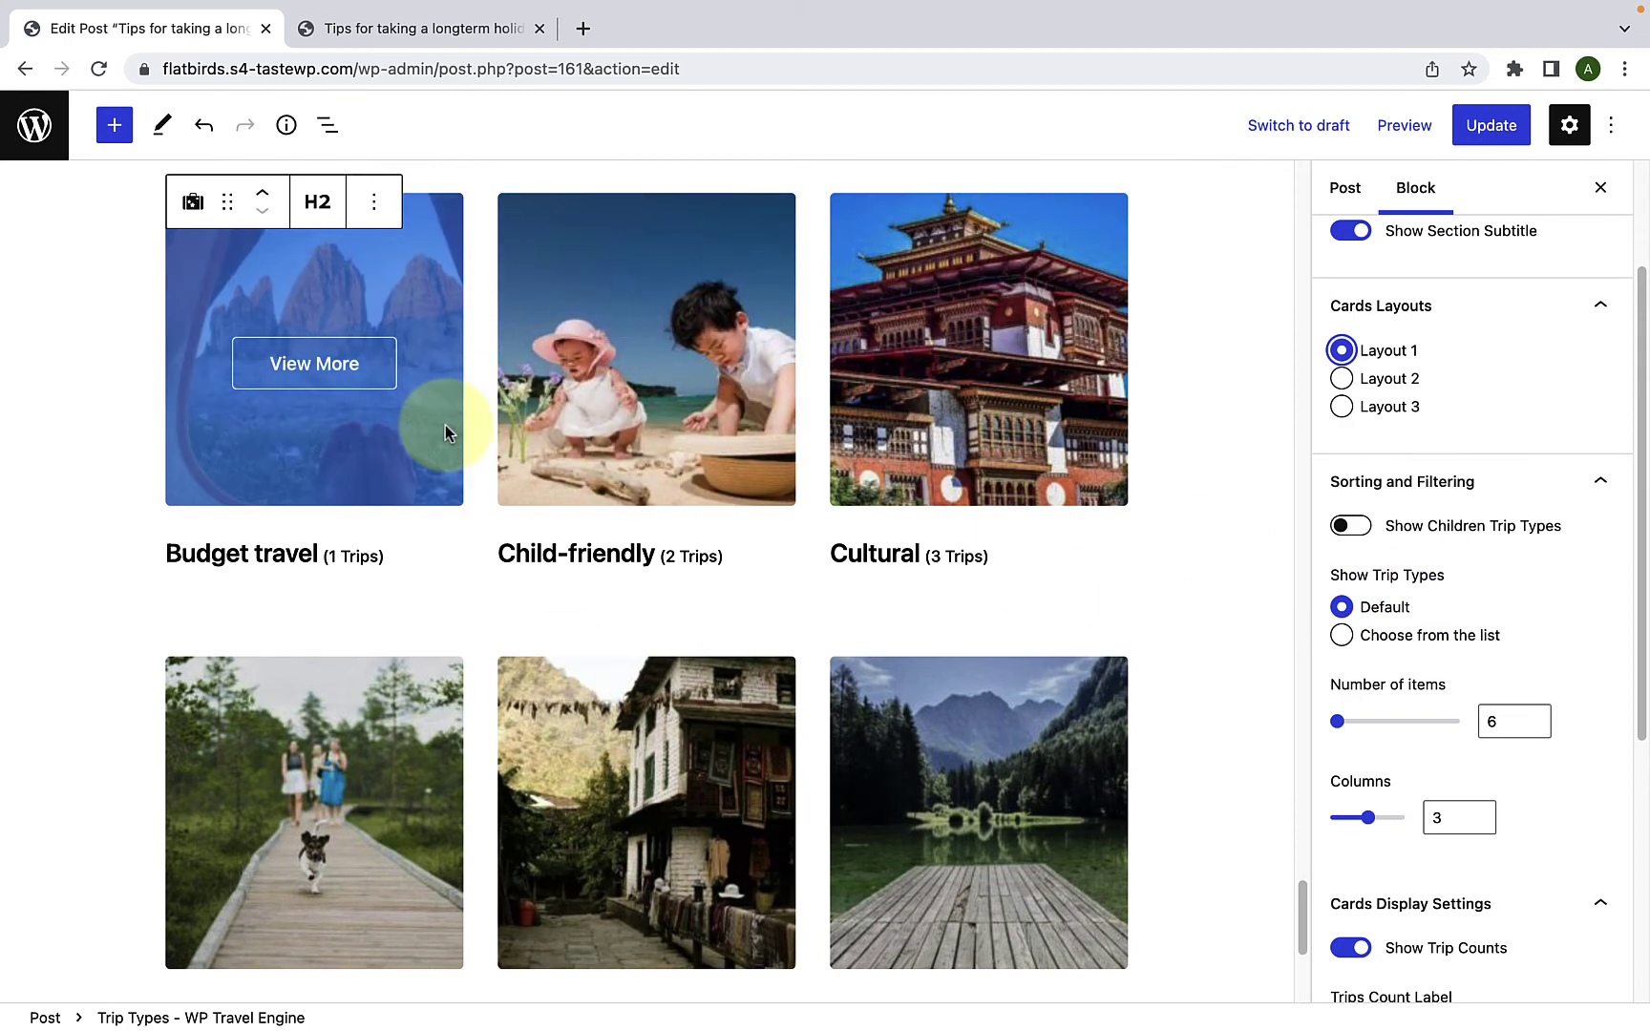
{"action": "left_click", "coordinate": [1344, 638]}
{"action": "scroll", "coordinate": [1444, 706], "scroll_direction": "down", "scroll_amount": 3}
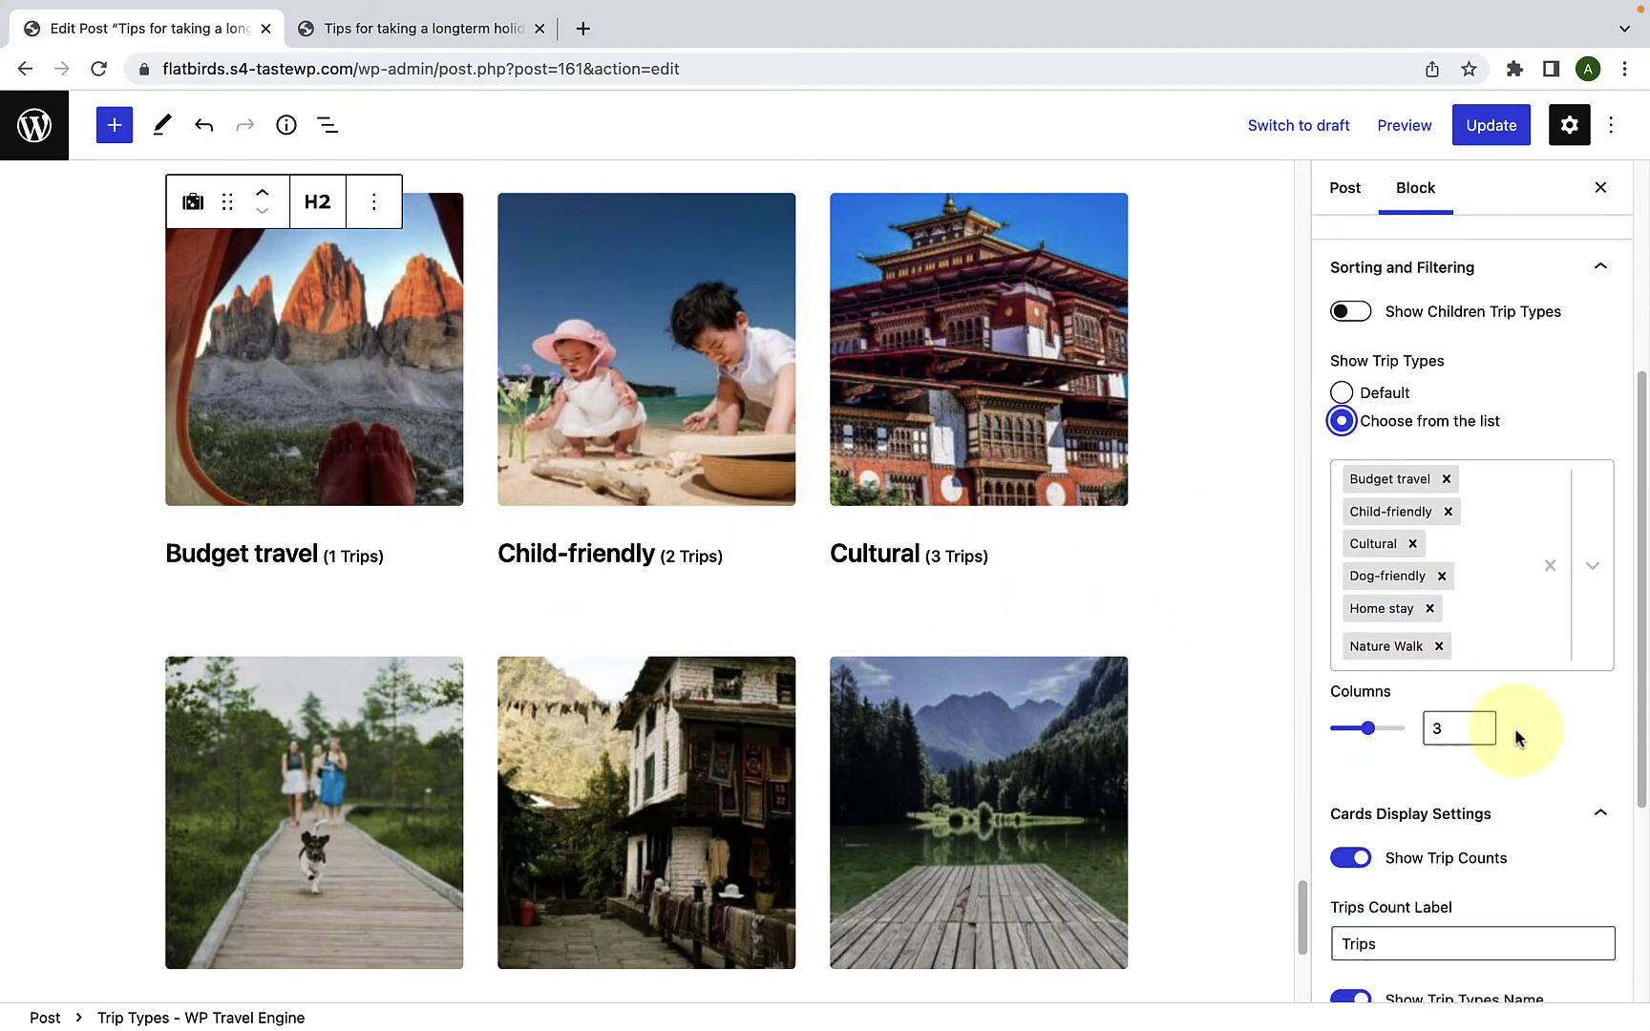
{"action": "left_click", "coordinate": [1548, 564]}
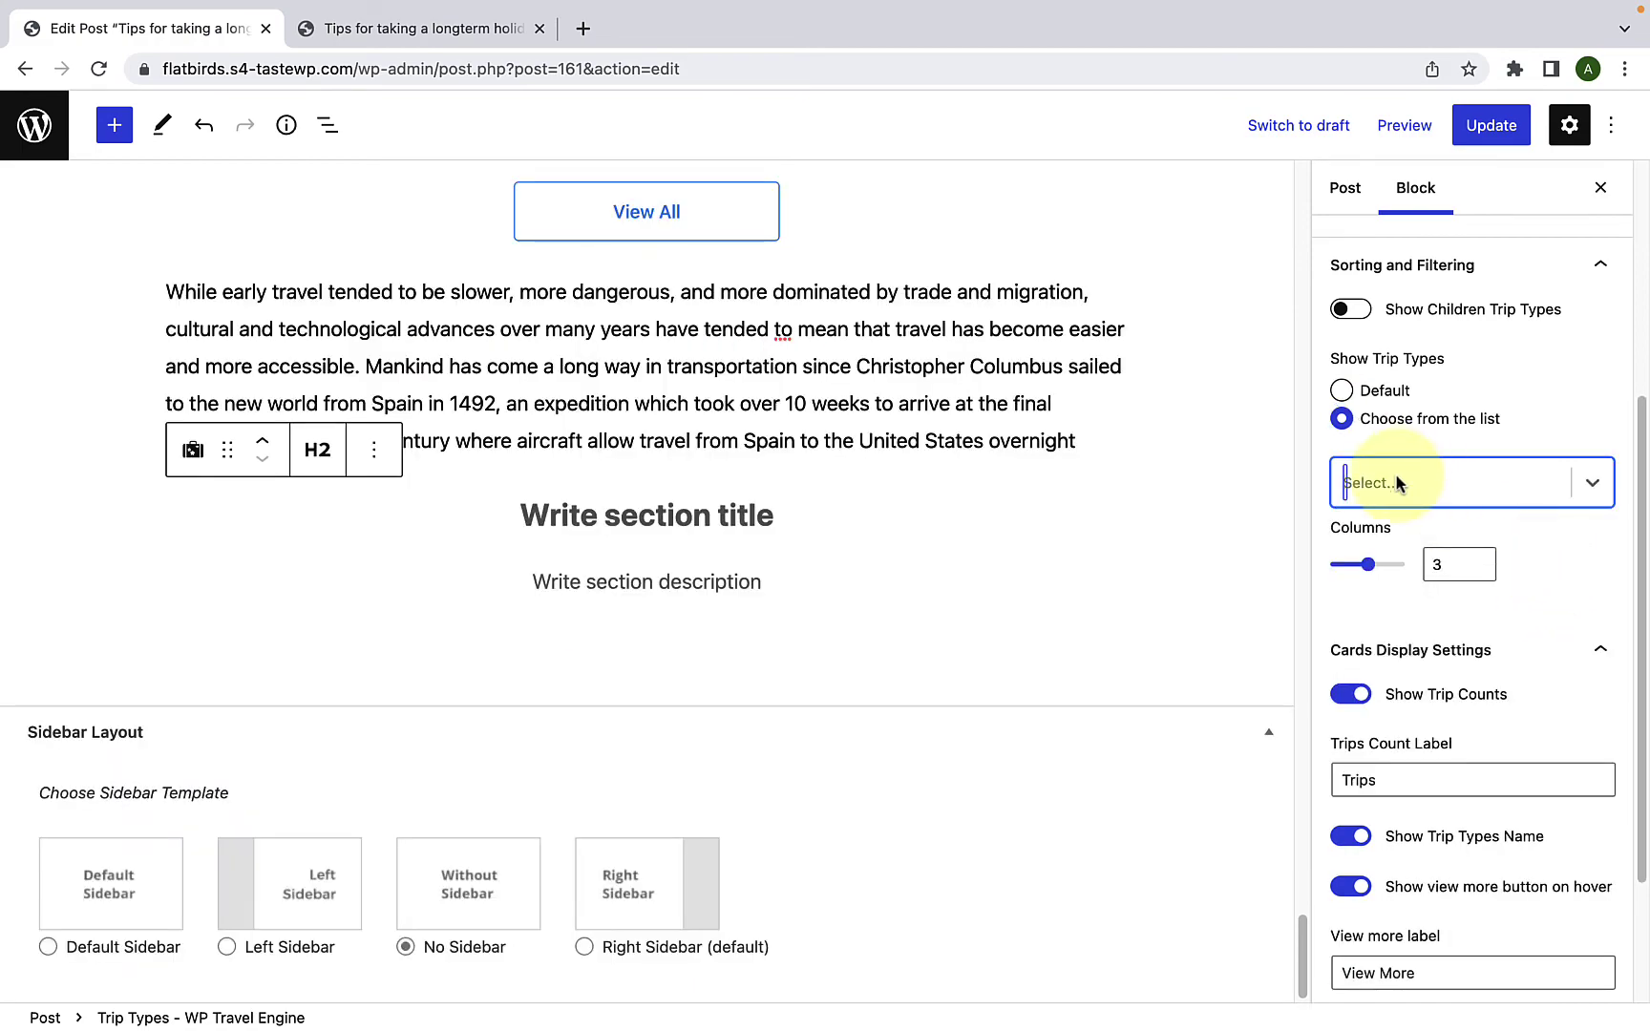
Step: Pick Cultural, Home stay, Nature Walk, Weekend Trips, Child-friendly and Dog-friendly as the trip types to show
{"action": "left_click", "coordinate": [1377, 492]}
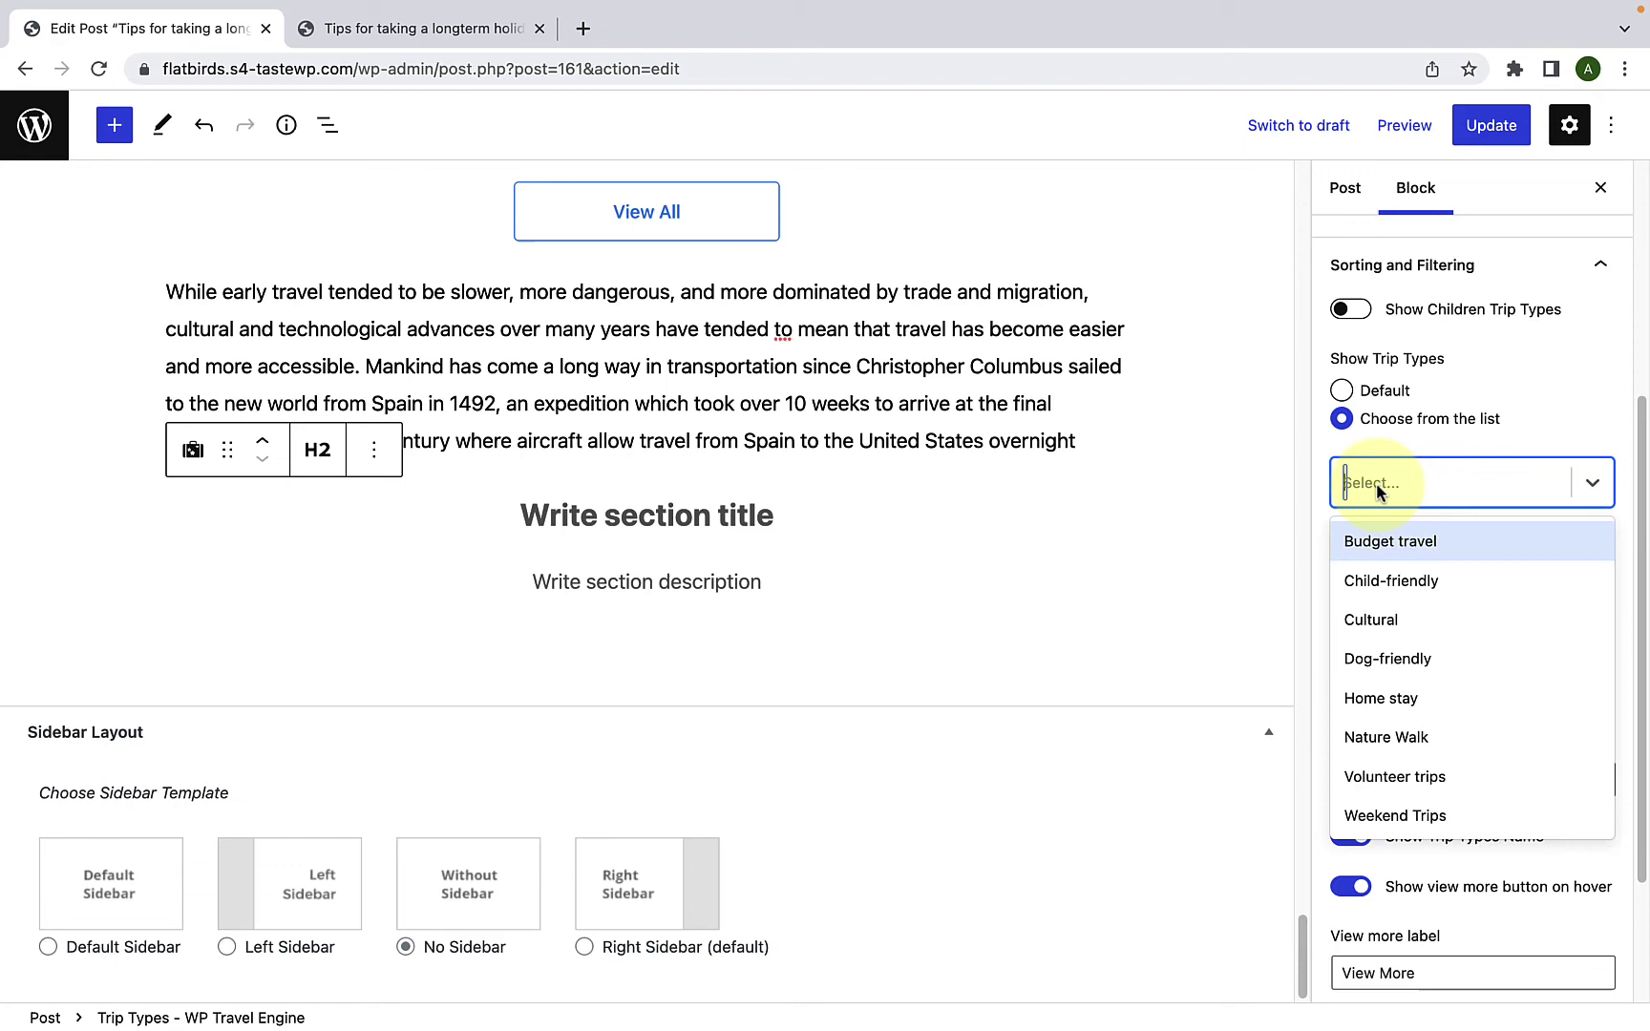
{"action": "left_click", "coordinate": [1395, 619]}
{"action": "left_click", "coordinate": [1402, 659]}
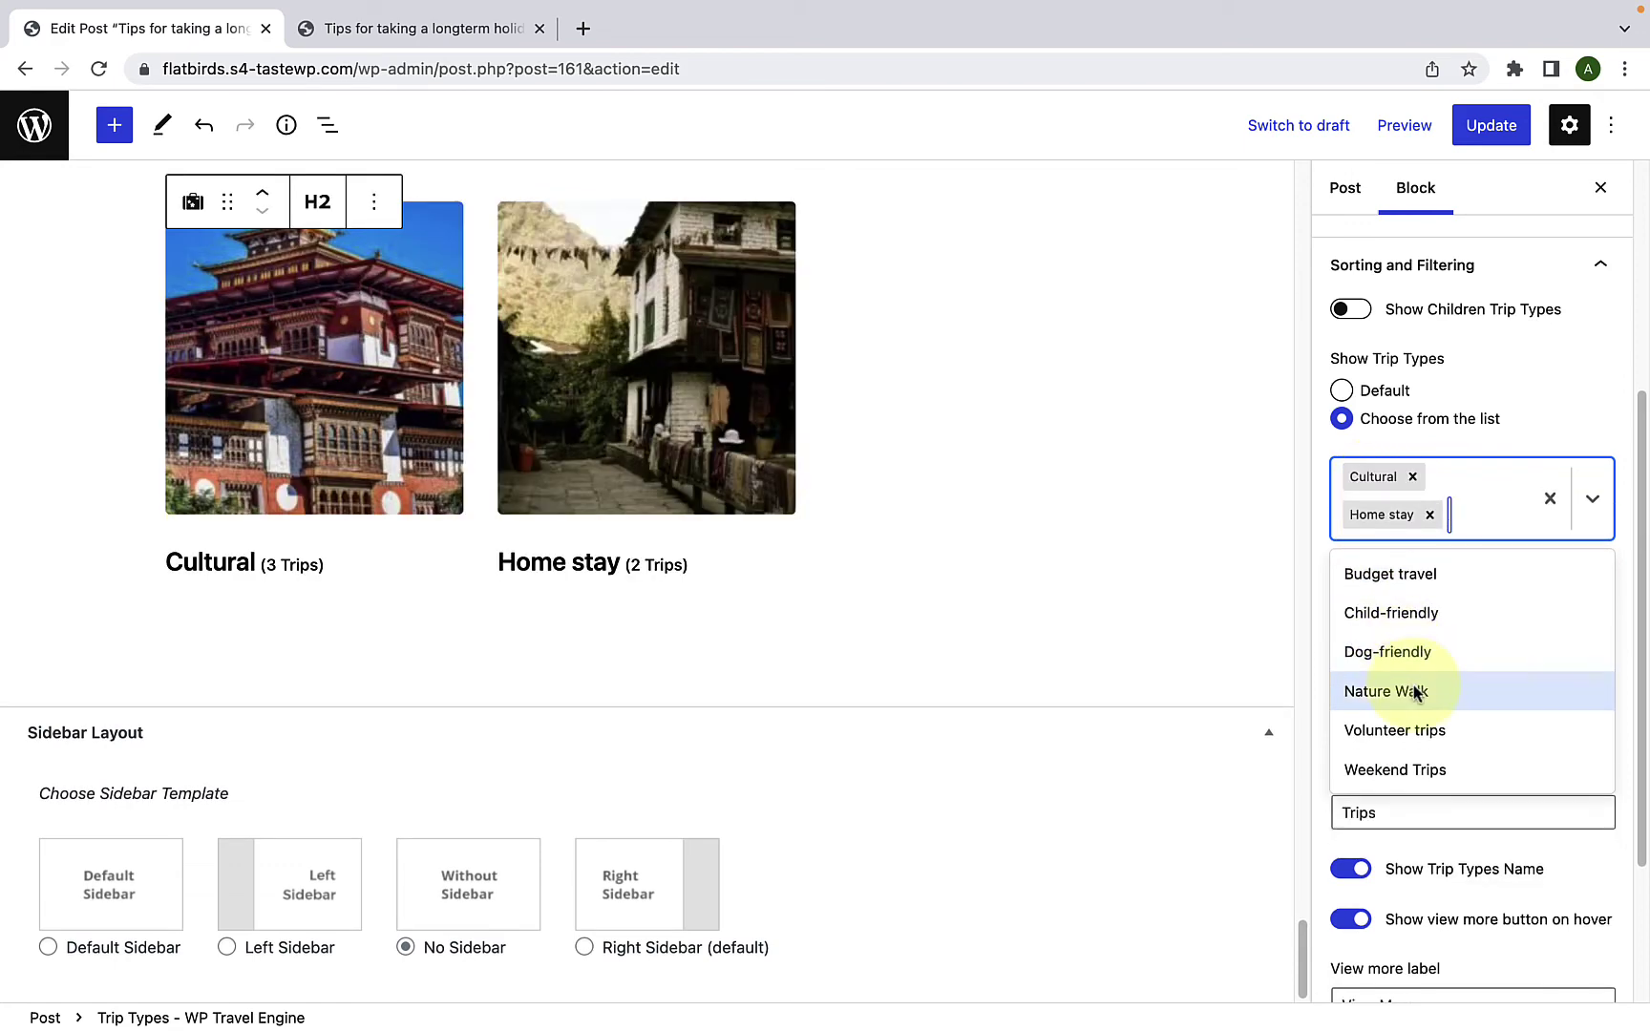
{"action": "left_click", "coordinate": [1418, 714]}
{"action": "left_click", "coordinate": [1373, 762]}
{"action": "left_click", "coordinate": [1410, 677]}
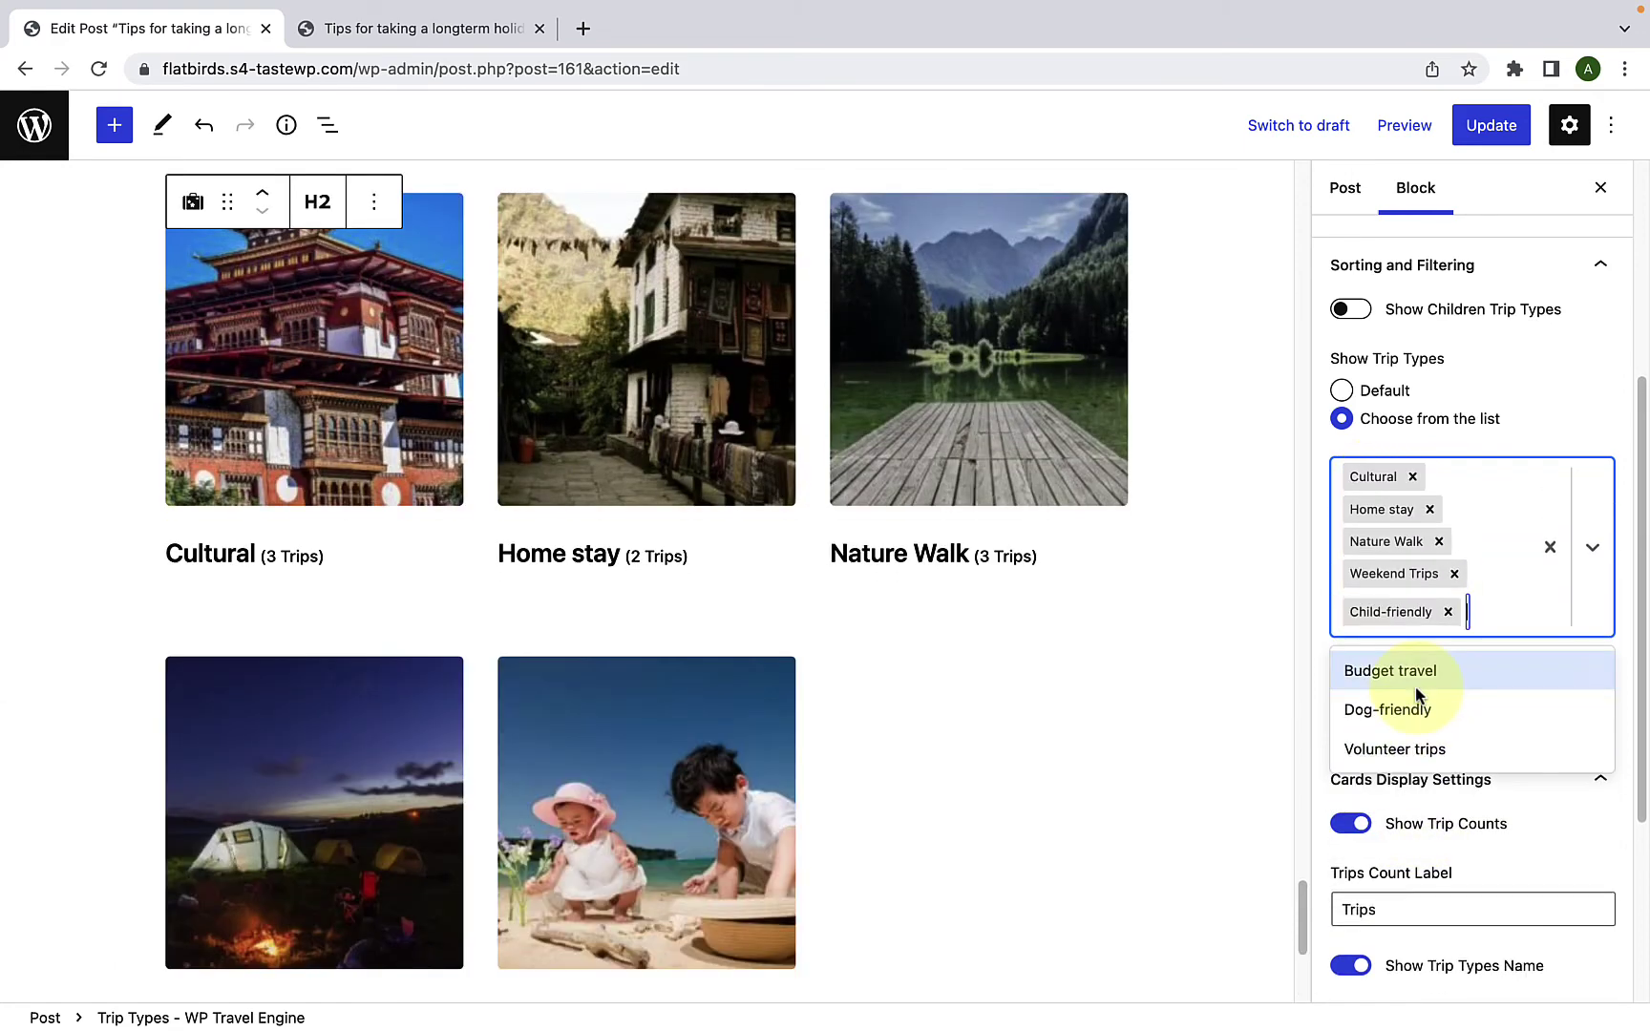
{"action": "left_click", "coordinate": [1419, 709]}
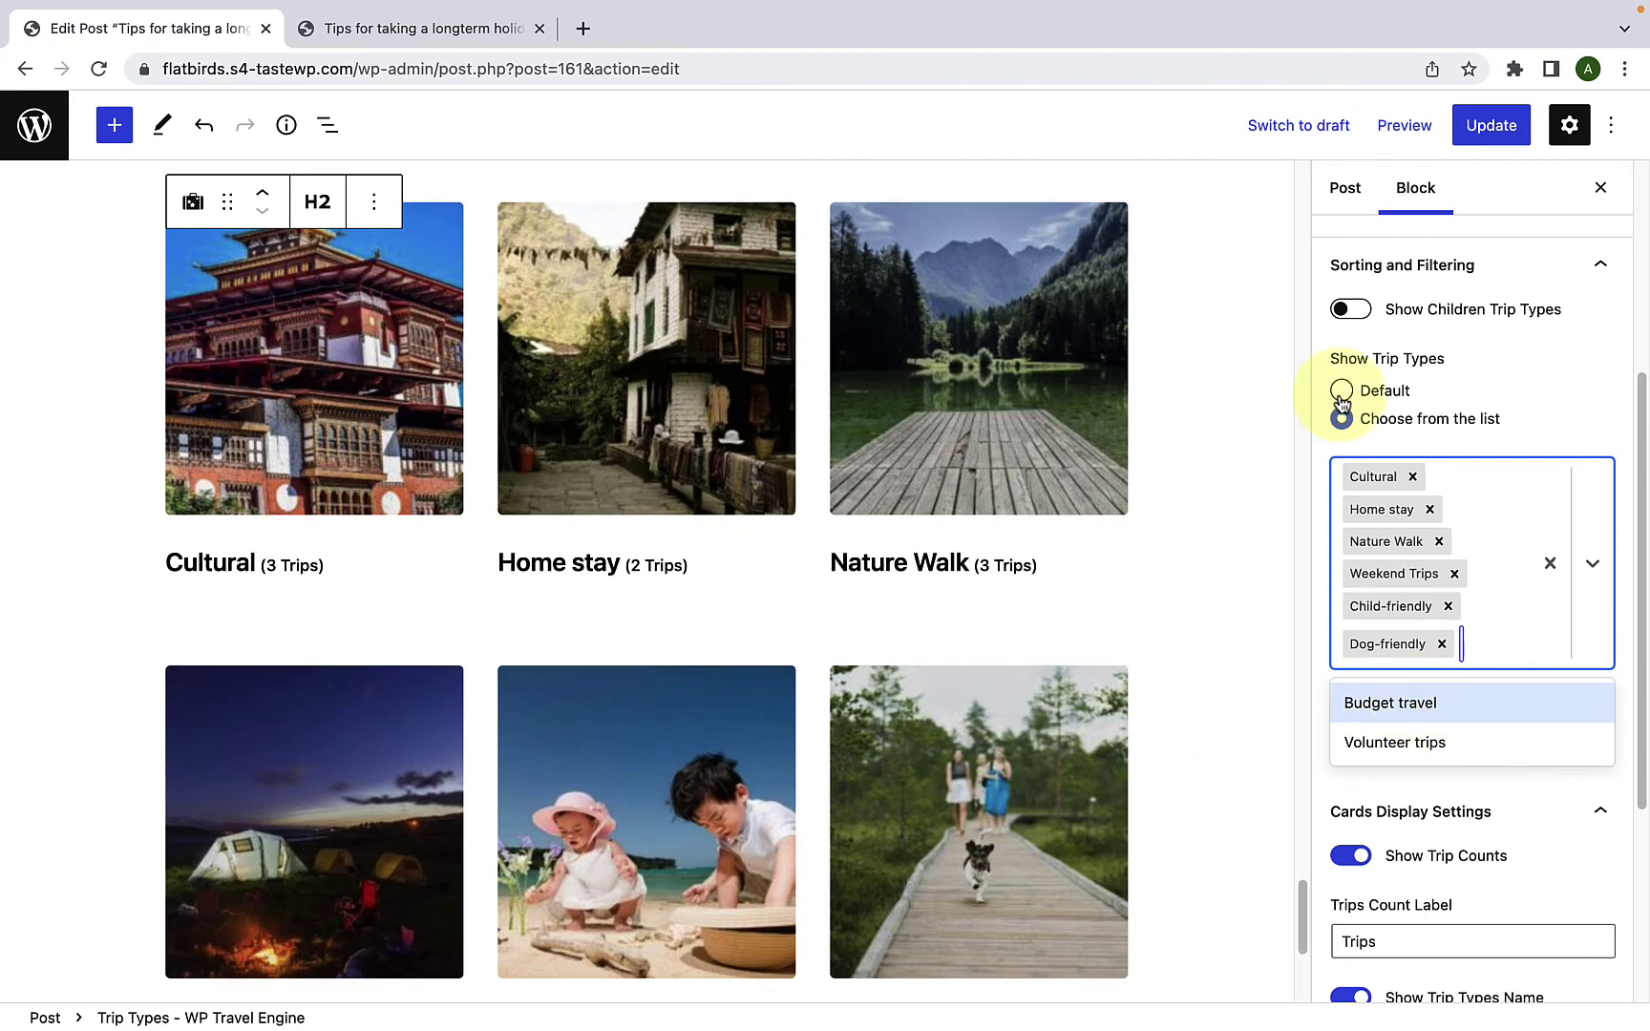
Step: Set the shown trip types back to Default and review the resulting cards
{"action": "left_click", "coordinate": [1342, 392]}
{"action": "scroll", "coordinate": [1191, 631], "scroll_direction": "down", "scroll_amount": 3}
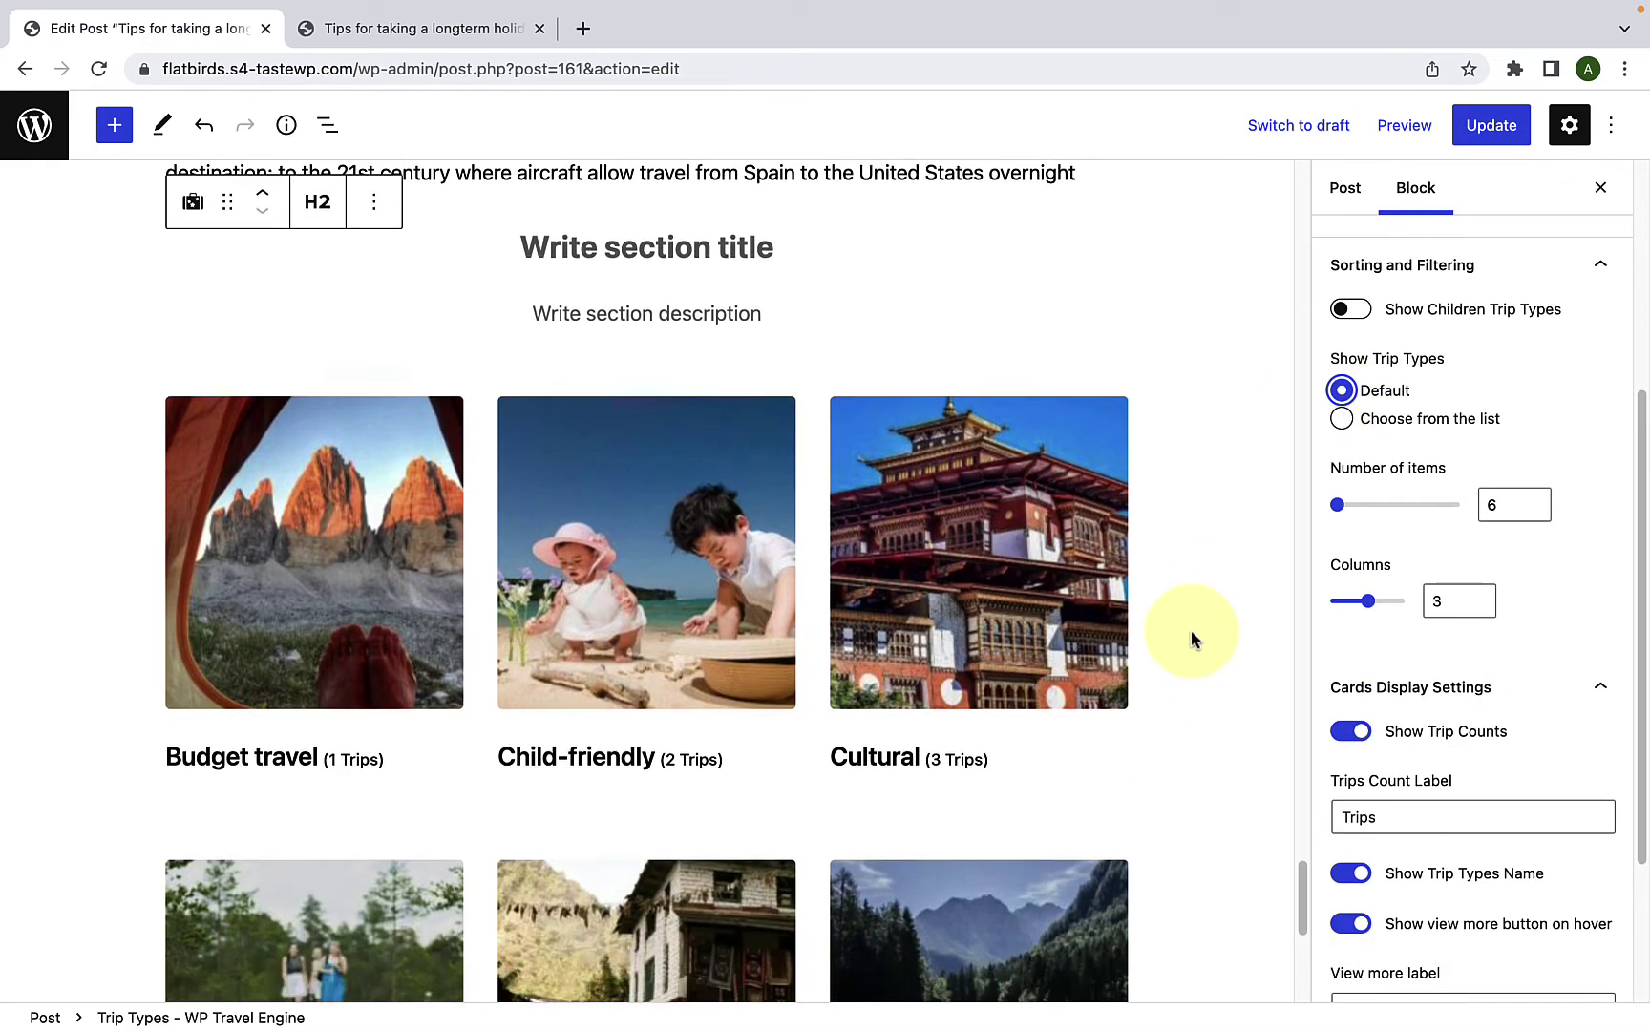
{"action": "scroll", "coordinate": [1189, 638], "scroll_direction": "down", "scroll_amount": 5}
{"action": "scroll", "coordinate": [1364, 693], "scroll_direction": "down", "scroll_amount": 2}
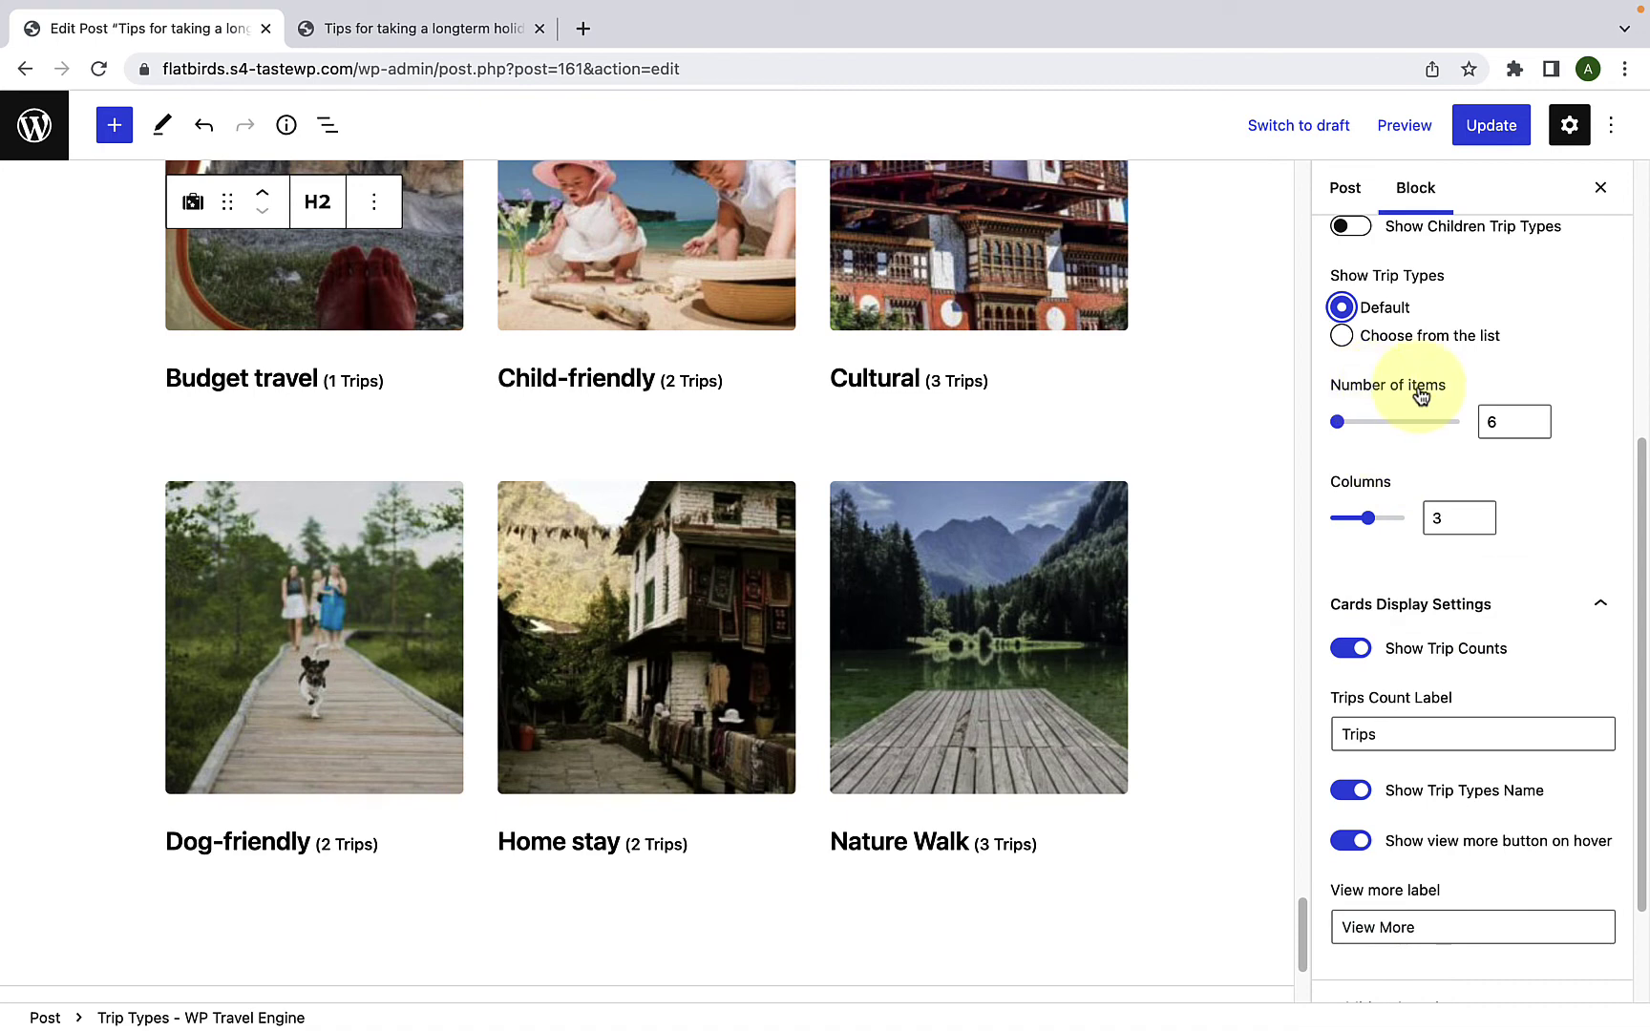
Step: Set the Trip Types block's number of items to 8 and check the displayed cards
{"action": "left_click", "coordinate": [1338, 422]}
{"action": "left_click", "coordinate": [1534, 417]}
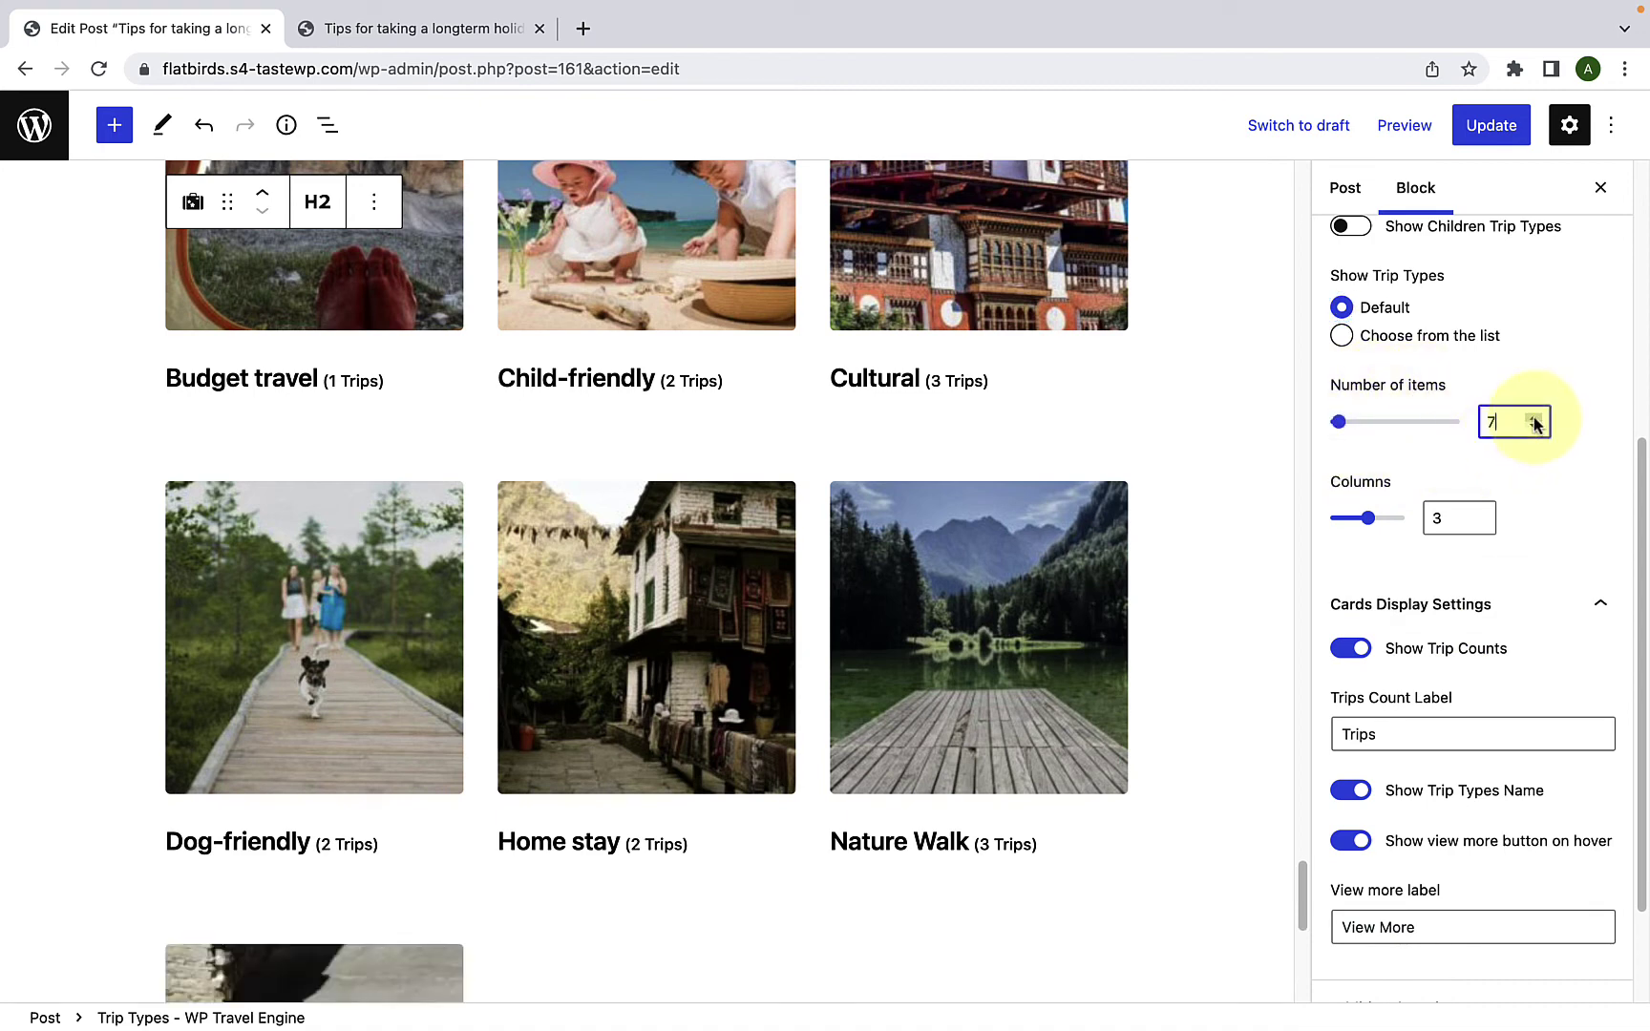
{"action": "scroll", "coordinate": [1022, 708], "scroll_direction": "down", "scroll_amount": 4}
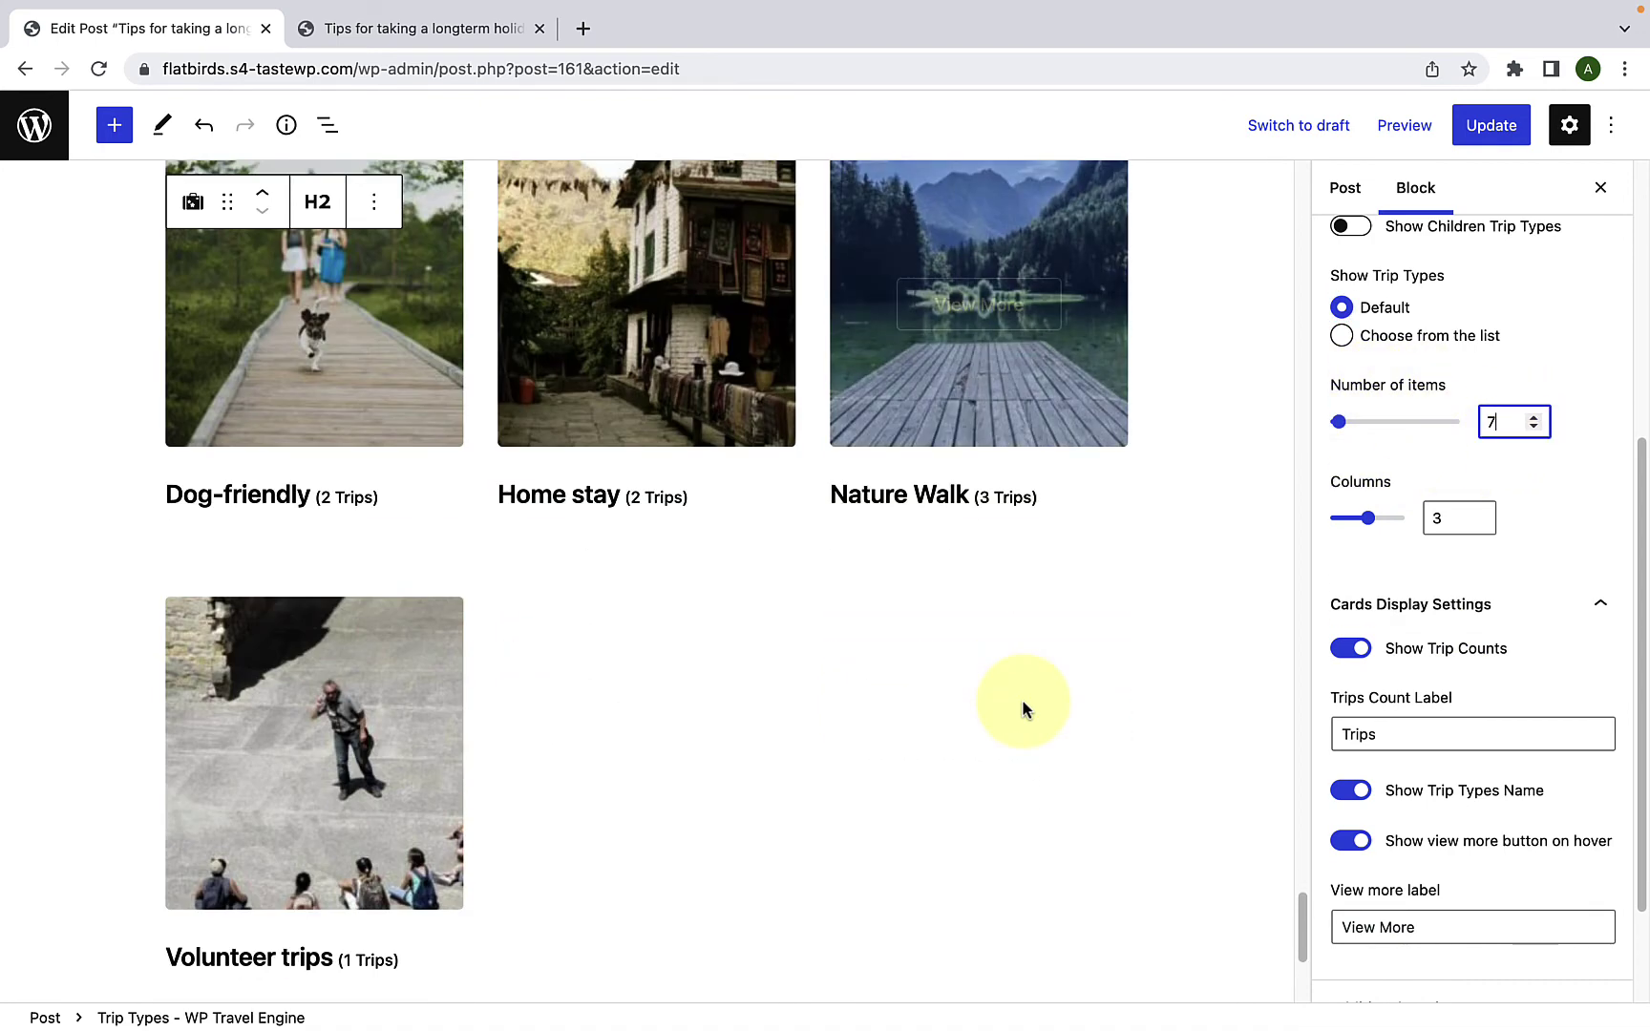
{"action": "left_click", "coordinate": [1534, 417]}
{"action": "scroll", "coordinate": [860, 747], "scroll_direction": "up", "scroll_amount": 3}
{"action": "scroll", "coordinate": [859, 751], "scroll_direction": "up", "scroll_amount": 6}
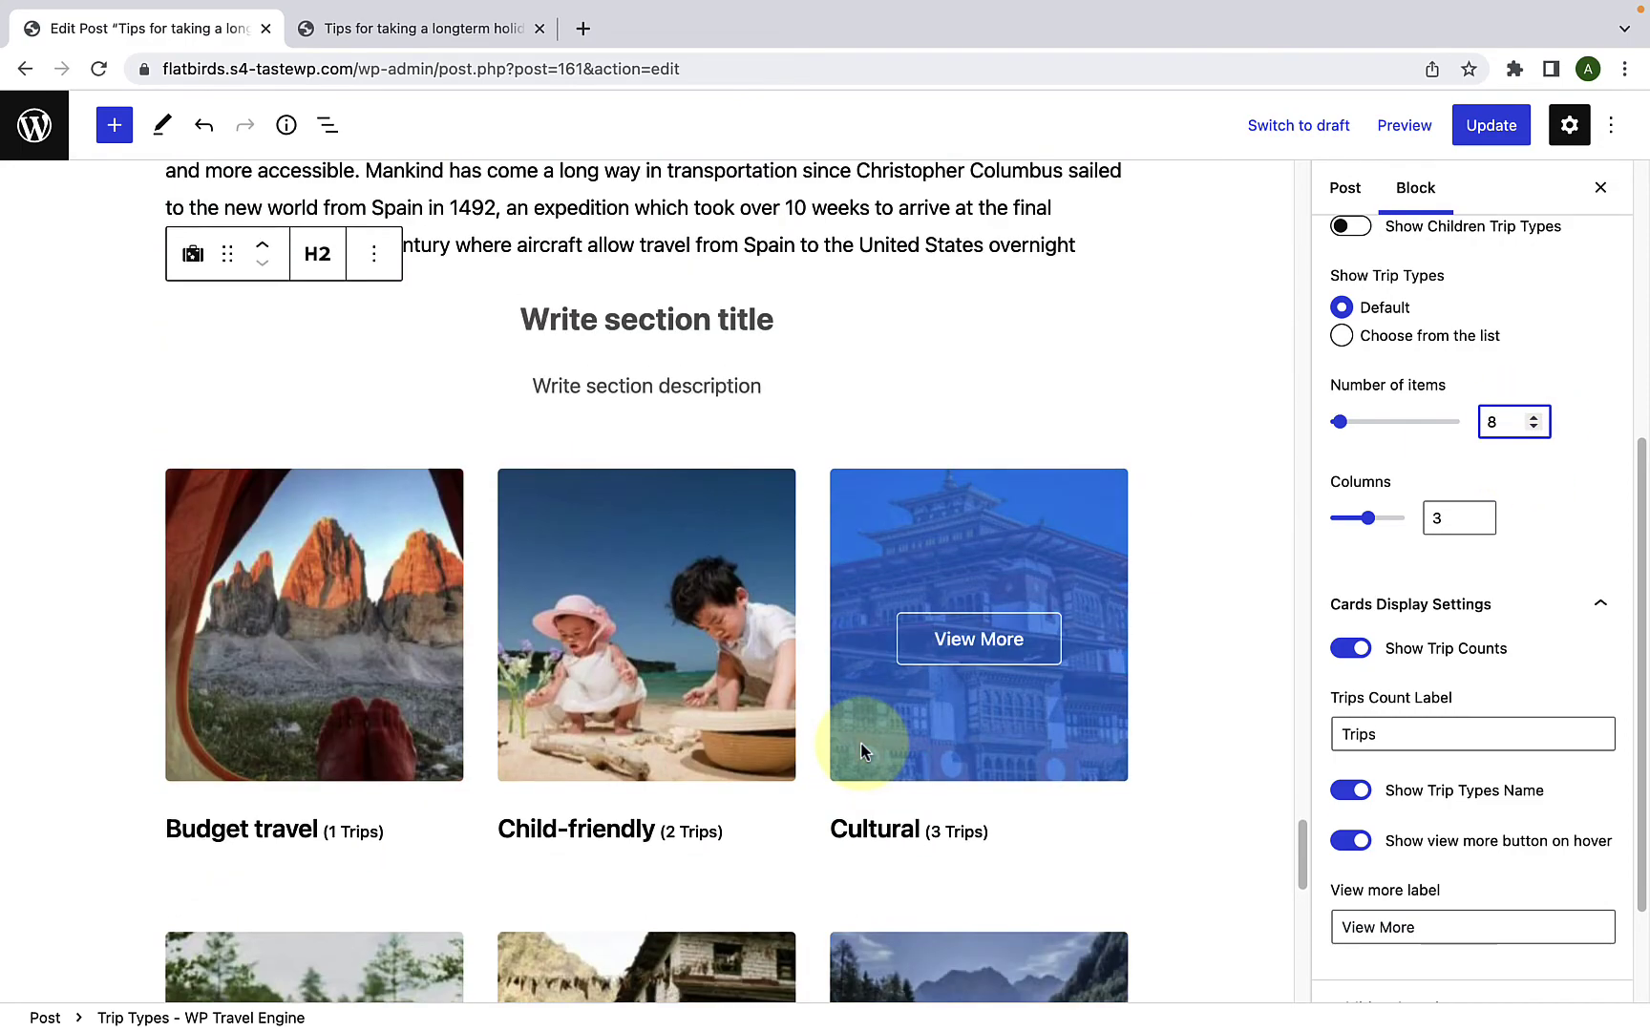
{"action": "scroll", "coordinate": [859, 751], "scroll_direction": "down", "scroll_amount": 7}
{"action": "scroll", "coordinate": [861, 751], "scroll_direction": "down", "scroll_amount": 2}
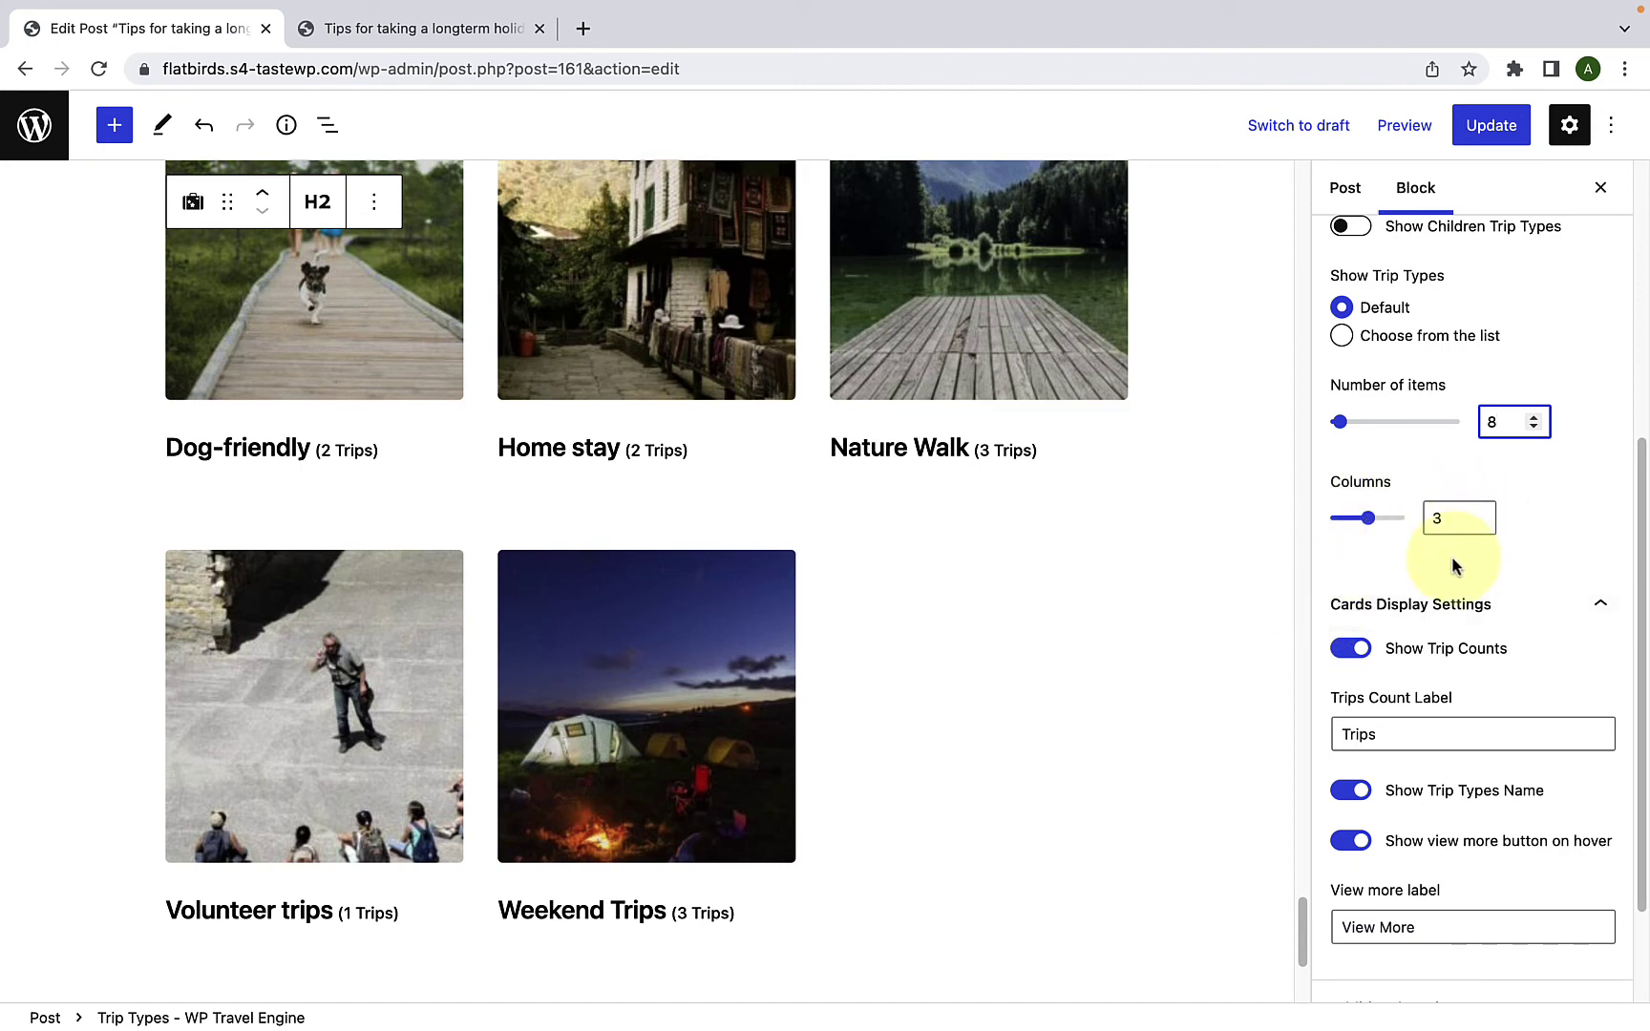
Step: Turn the cards' trip counts off and back on, and check where the trips count label appears
{"action": "scroll", "coordinate": [1451, 568], "scroll_direction": "down", "scroll_amount": 2}
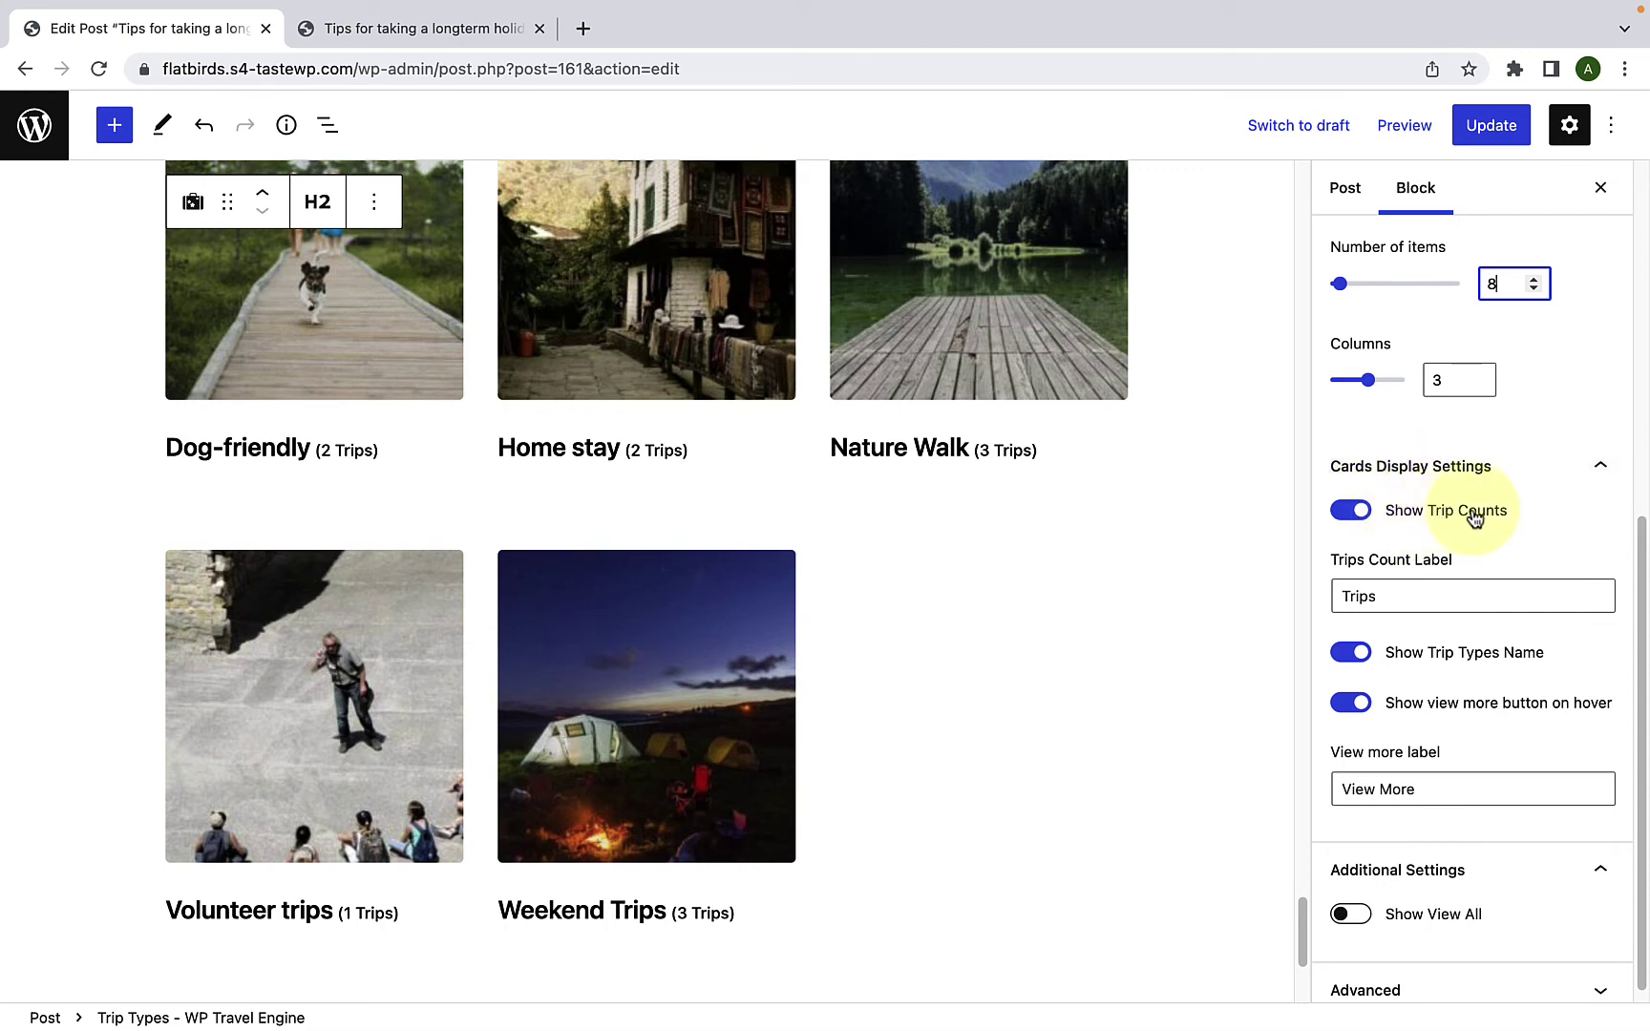
{"action": "mouse_move", "coordinate": [1070, 467]}
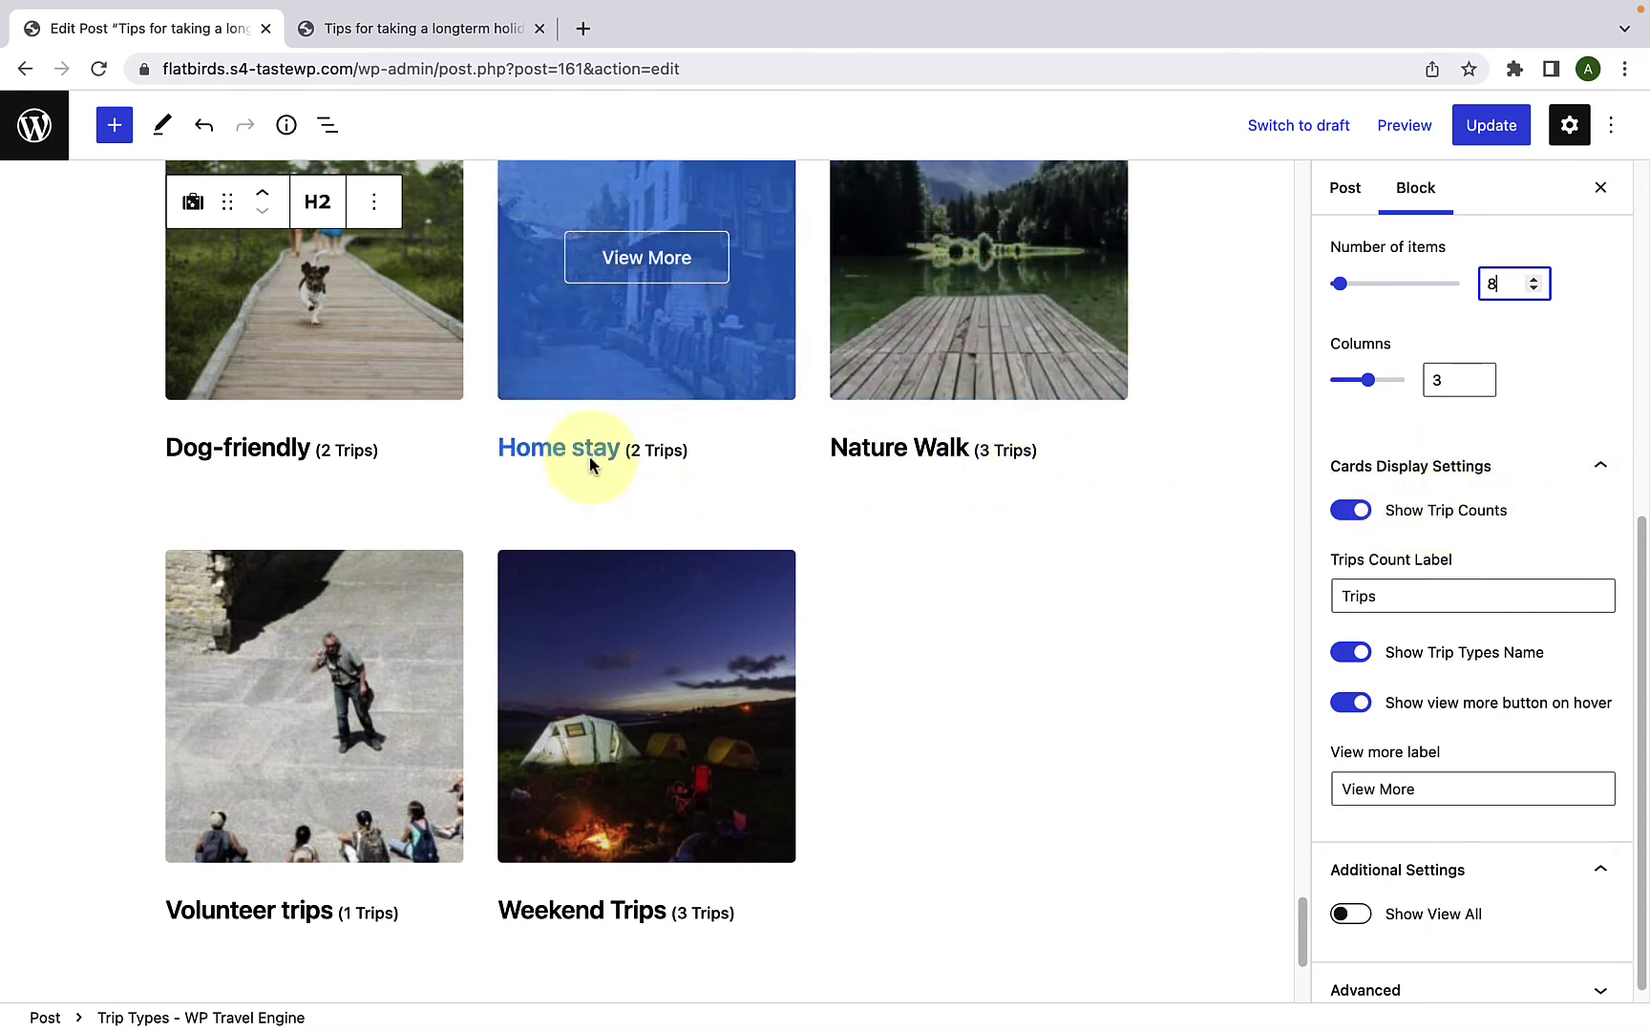
{"action": "left_click", "coordinate": [1352, 512]}
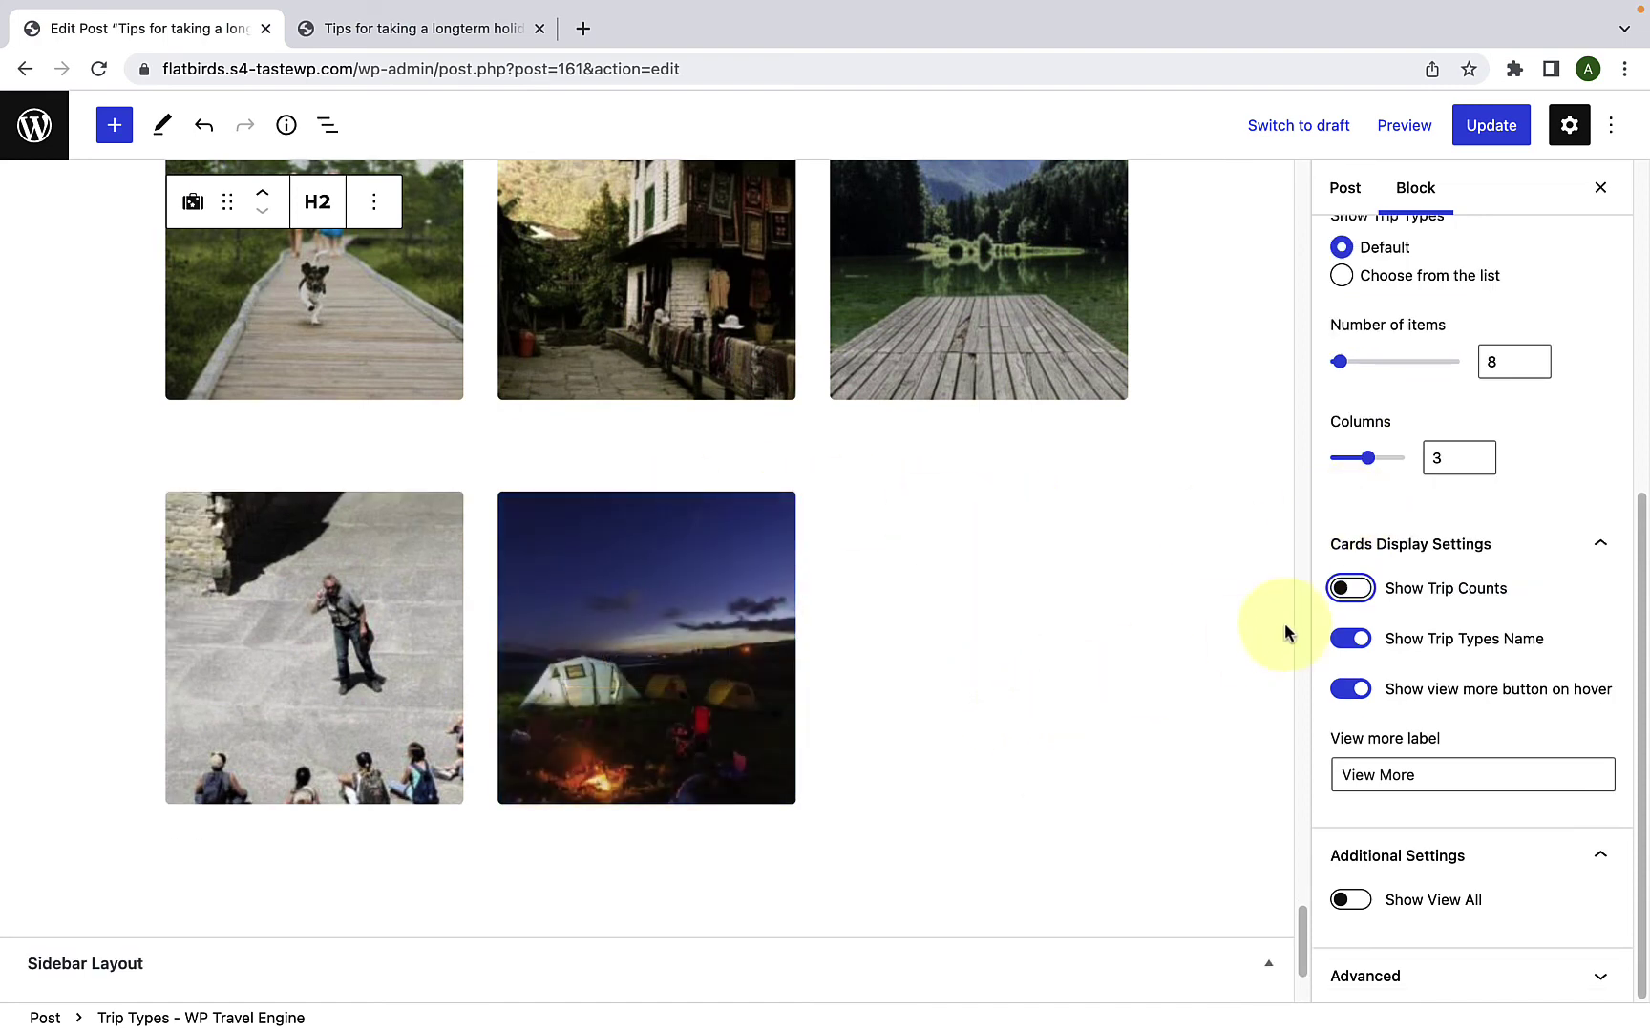
{"action": "left_click", "coordinate": [1351, 589]}
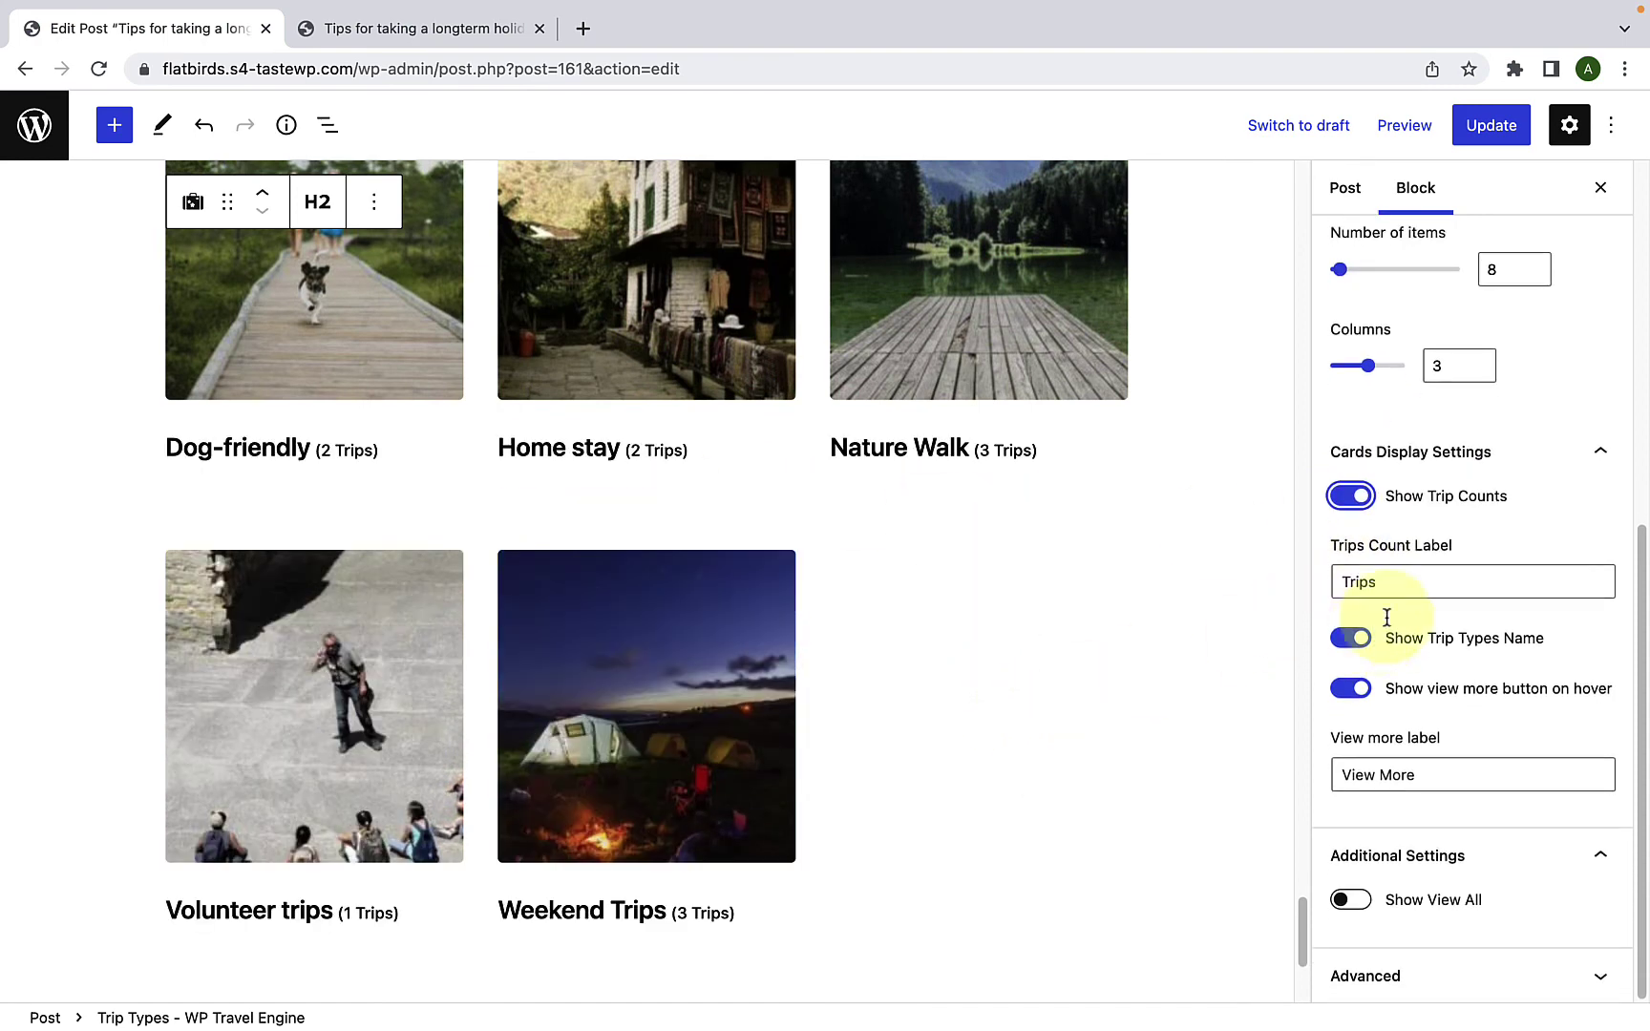
{"action": "left_click", "coordinate": [1395, 582]}
{"action": "left_click_drag", "start_coordinate": [1395, 581], "coordinate": [1336, 582]}
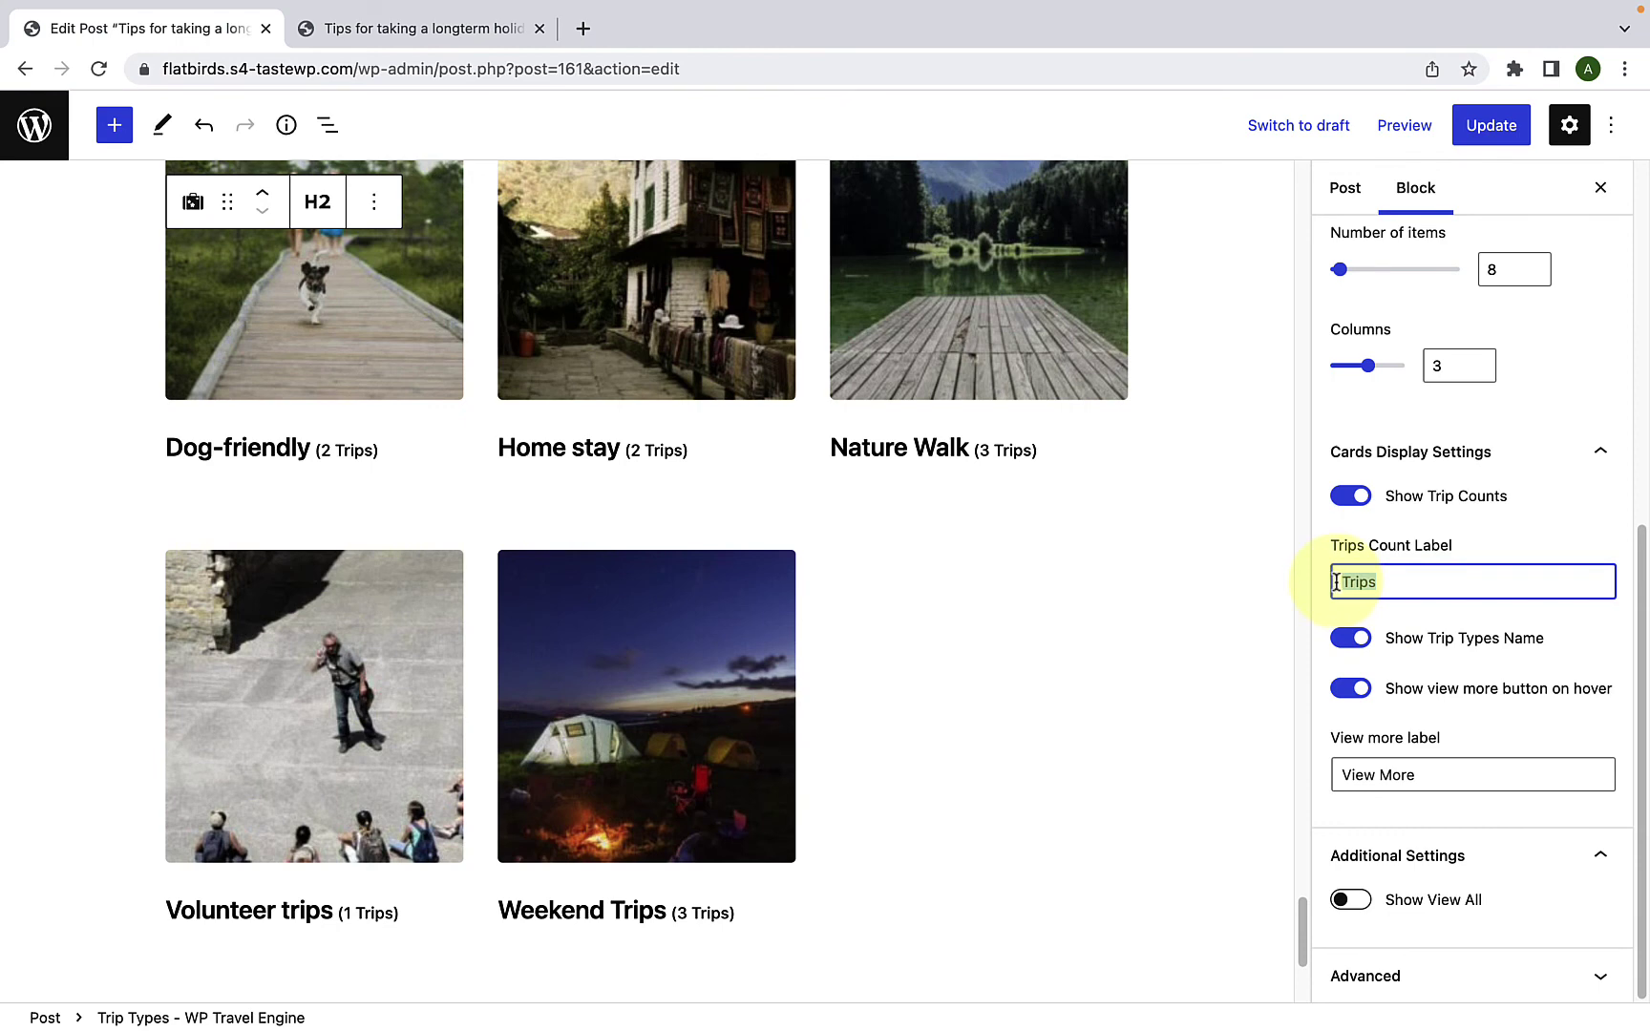
{"action": "mouse_move", "coordinate": [1028, 450]}
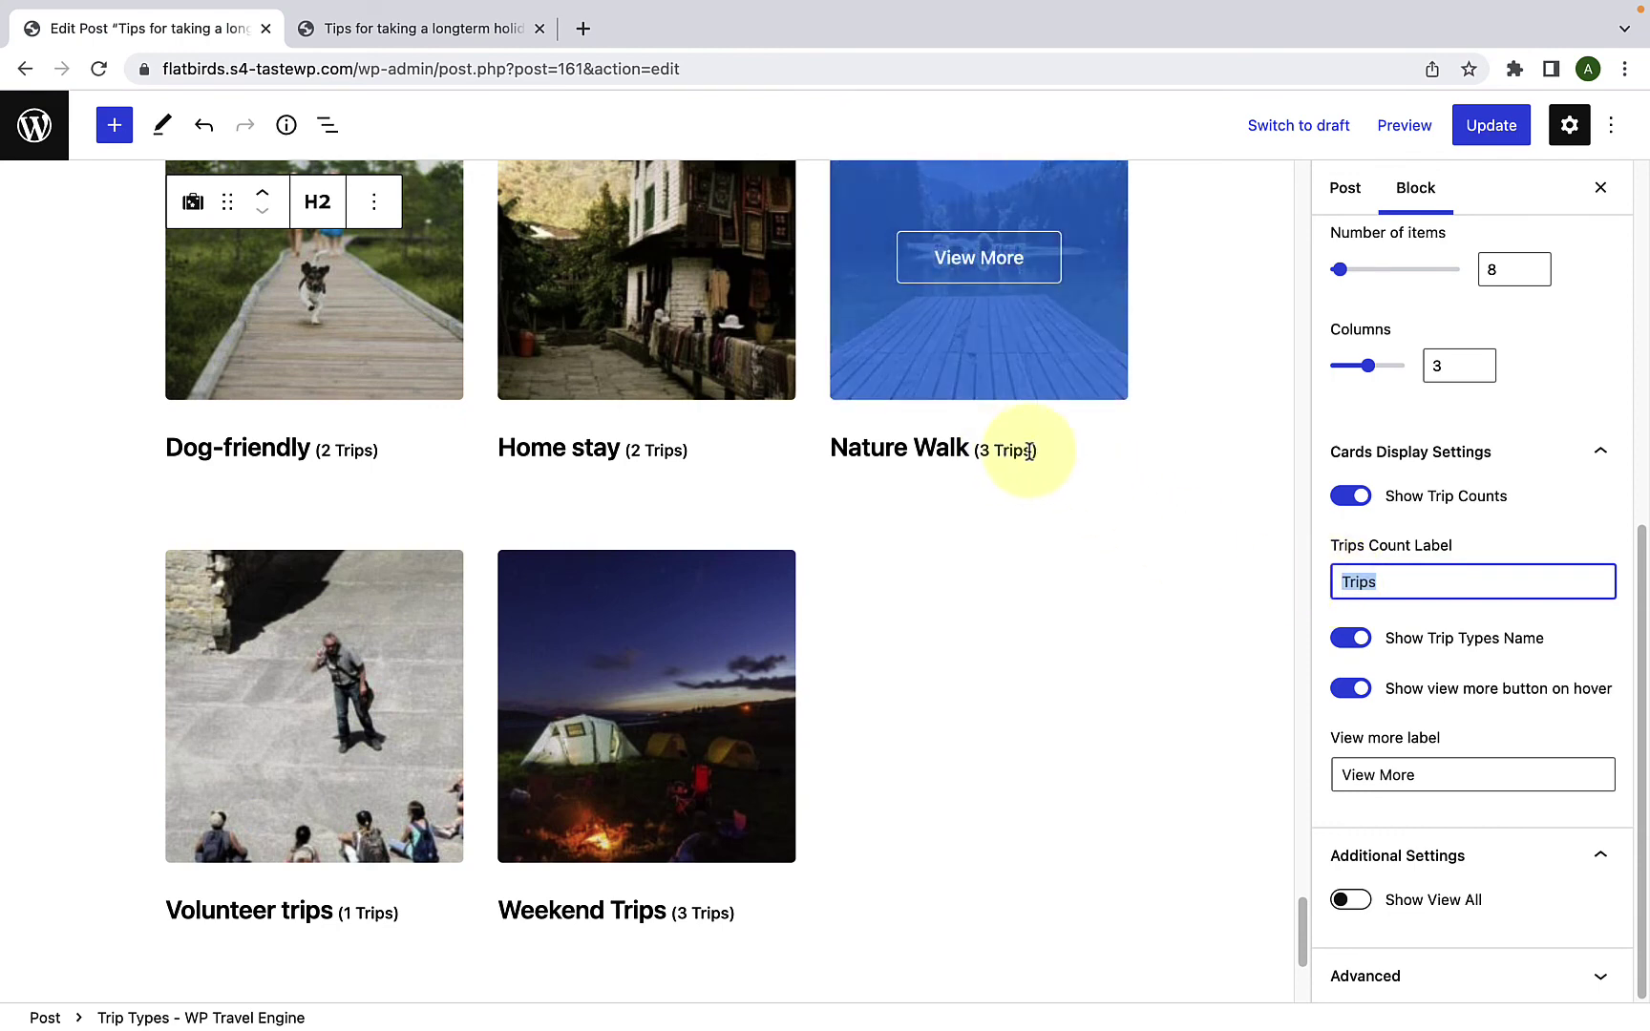
{"action": "left_click", "coordinate": [1392, 584]}
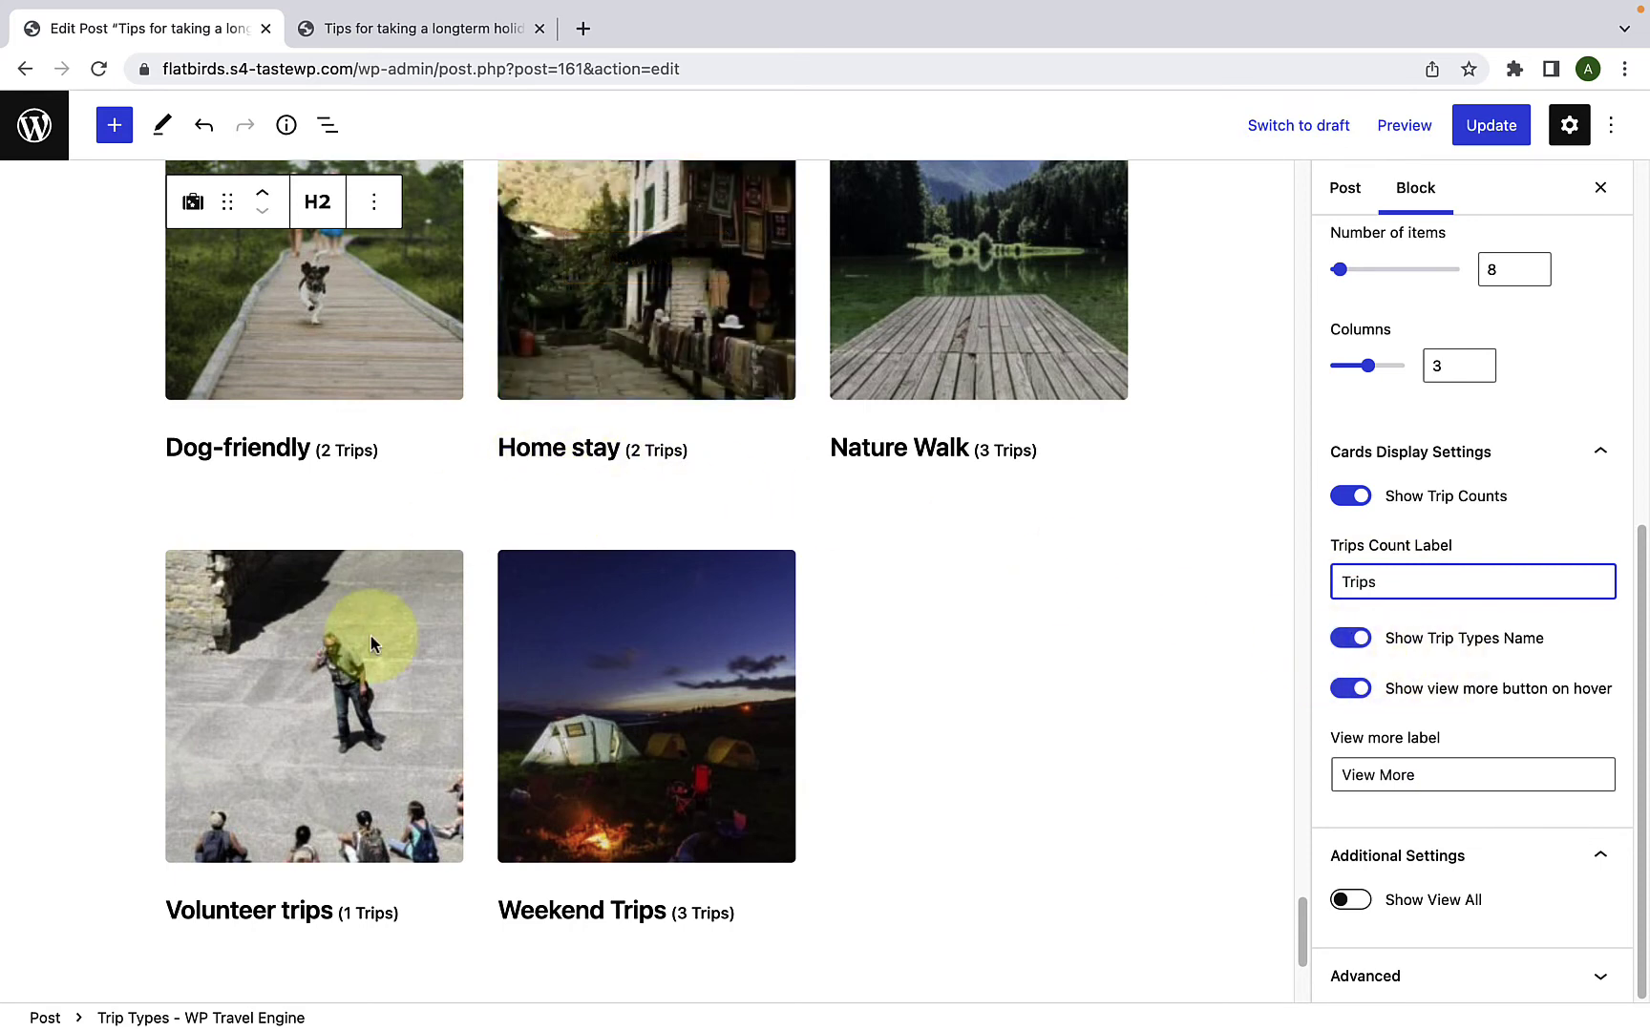
Step: Turn the trip types name and the view more button on hover off and back on, checking the cards
{"action": "left_click", "coordinate": [1356, 640]}
{"action": "left_click", "coordinate": [1360, 644]}
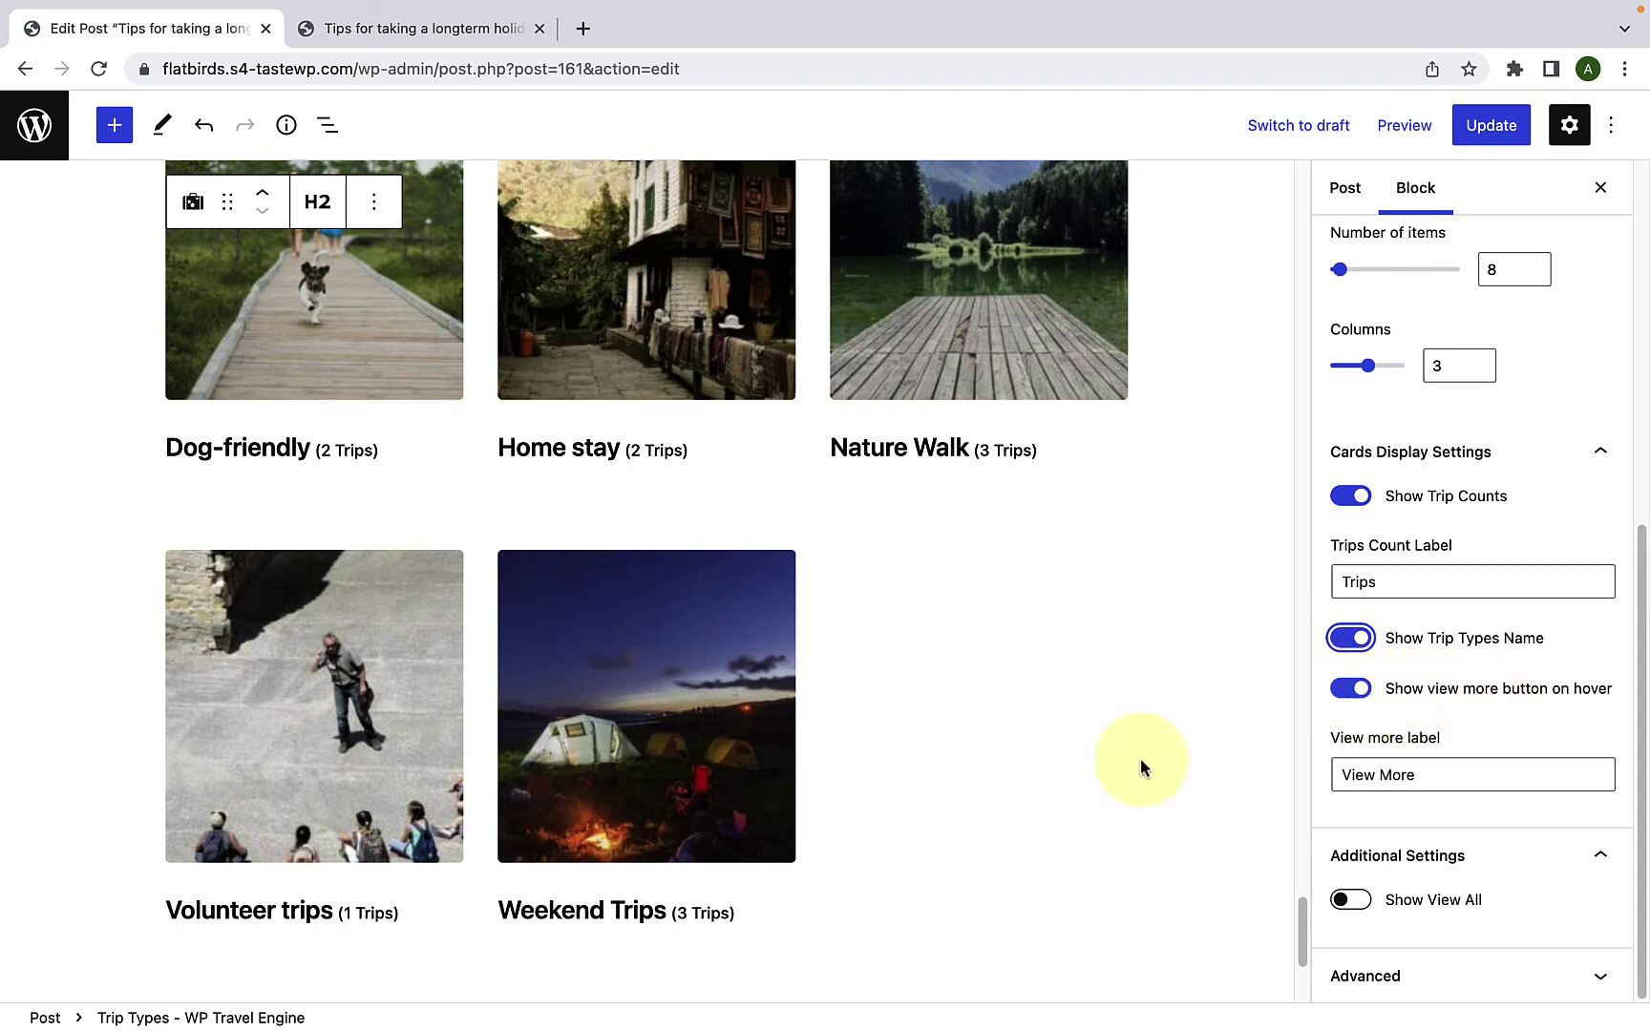
{"action": "mouse_move", "coordinate": [621, 753]}
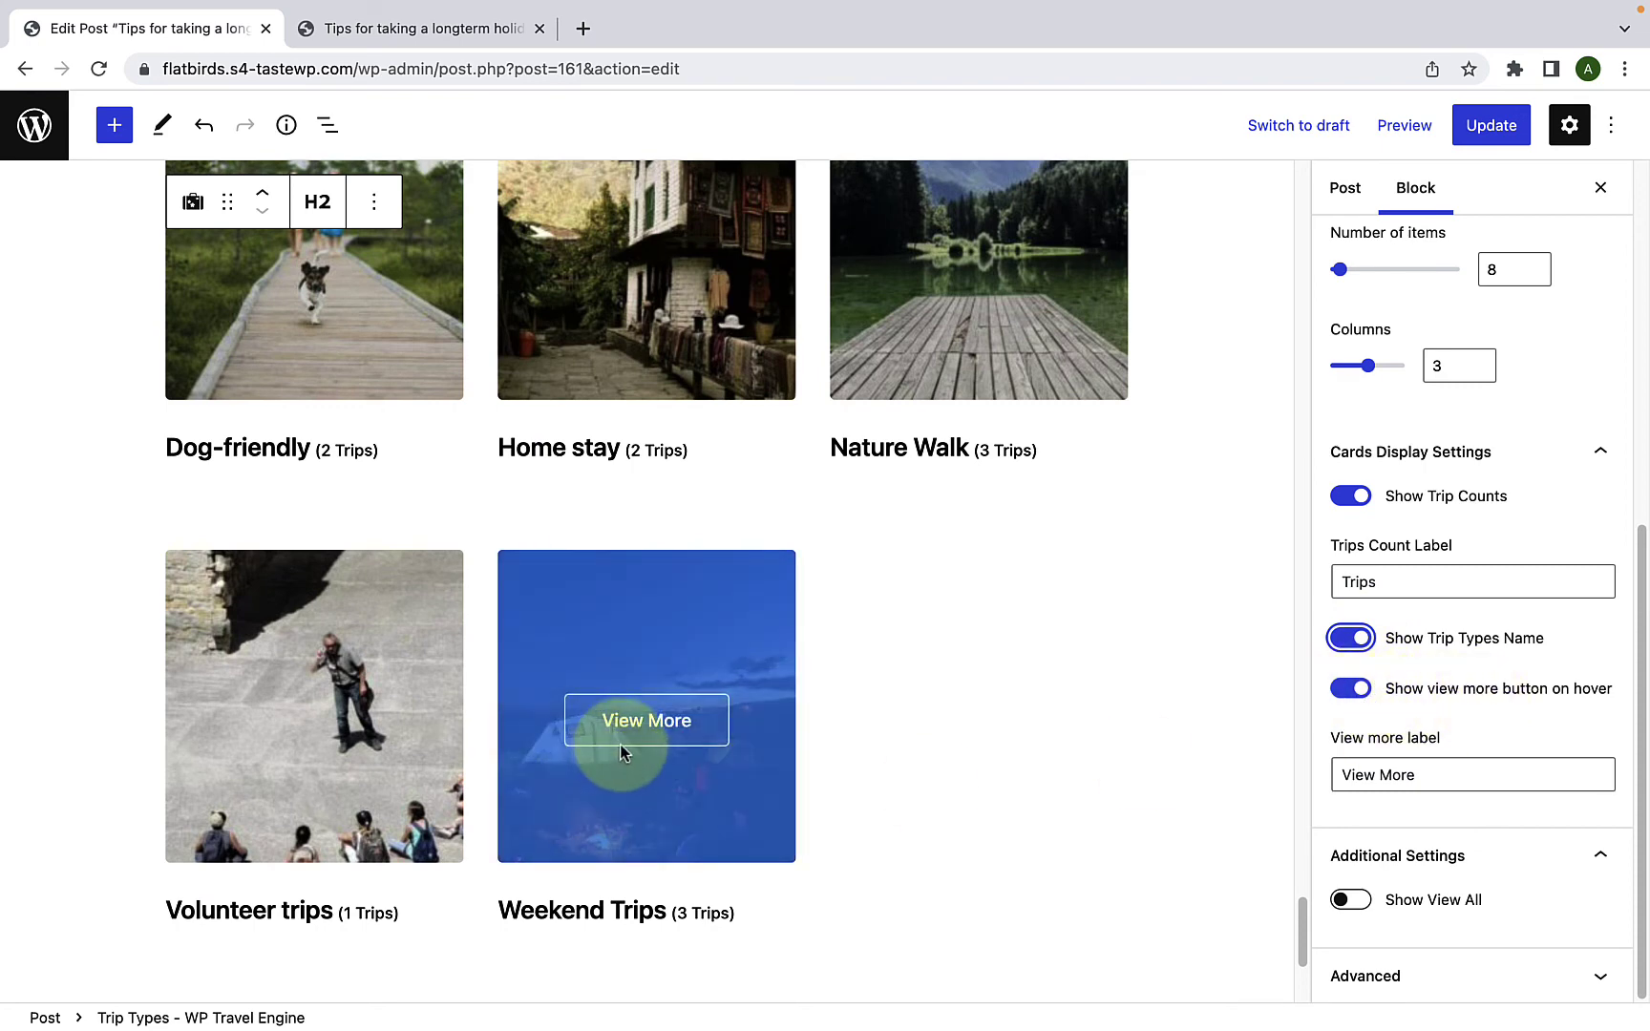
{"action": "left_click", "coordinate": [1354, 687]}
{"action": "left_click", "coordinate": [1351, 781]}
{"action": "left_click", "coordinate": [1352, 686]}
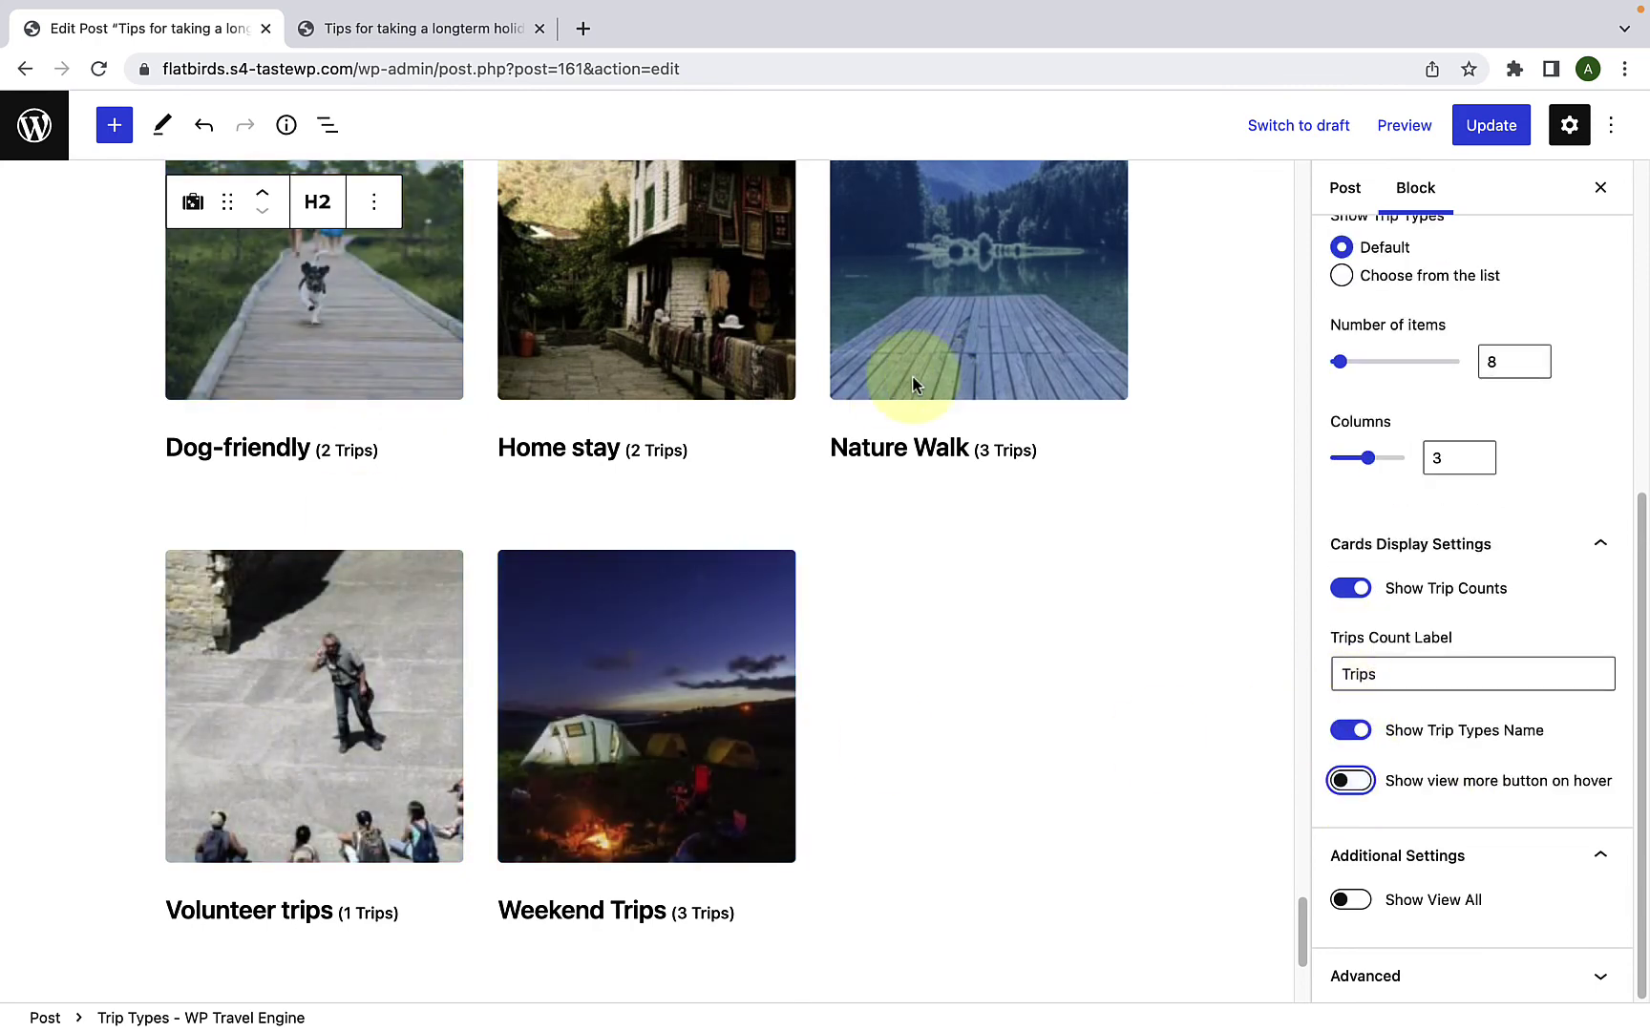
{"action": "left_click", "coordinate": [1351, 781]}
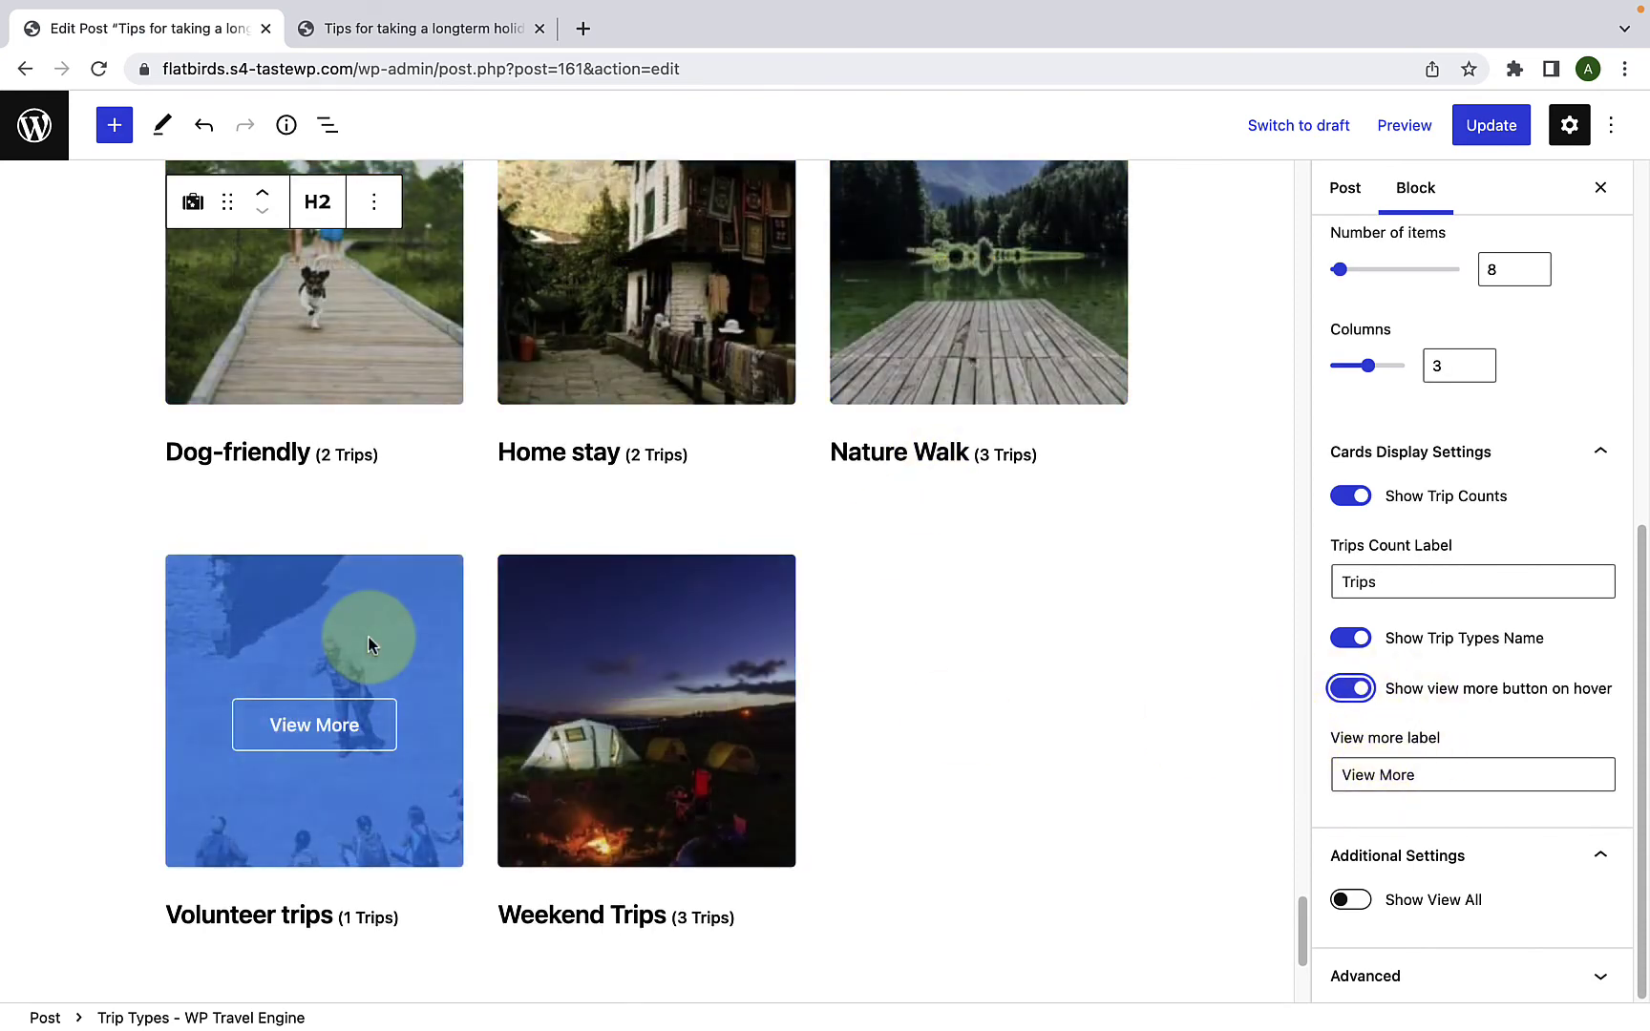
Step: Reduce the Trip Types block's number of items to 6
{"action": "scroll", "coordinate": [401, 659], "scroll_direction": "up", "scroll_amount": 2}
{"action": "scroll", "coordinate": [907, 811], "scroll_direction": "down", "scroll_amount": 3}
{"action": "scroll", "coordinate": [1279, 955], "scroll_direction": "down", "scroll_amount": 1}
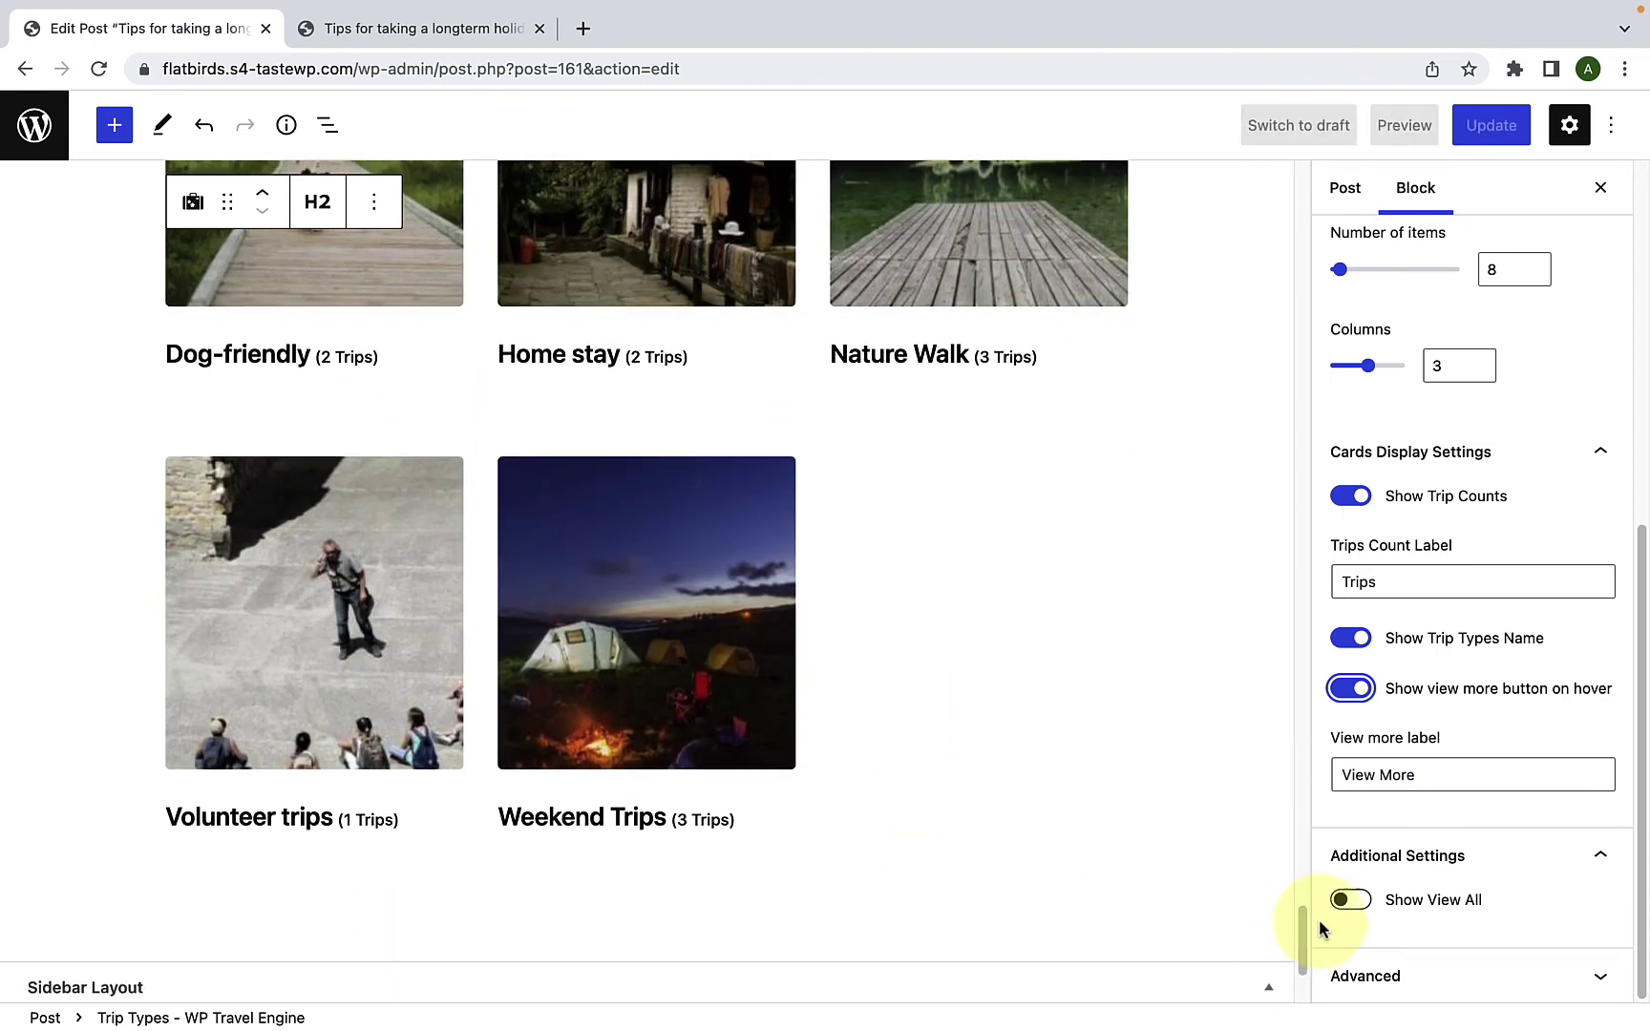
{"action": "left_click", "coordinate": [1537, 279]}
{"action": "left_click", "coordinate": [1535, 277]}
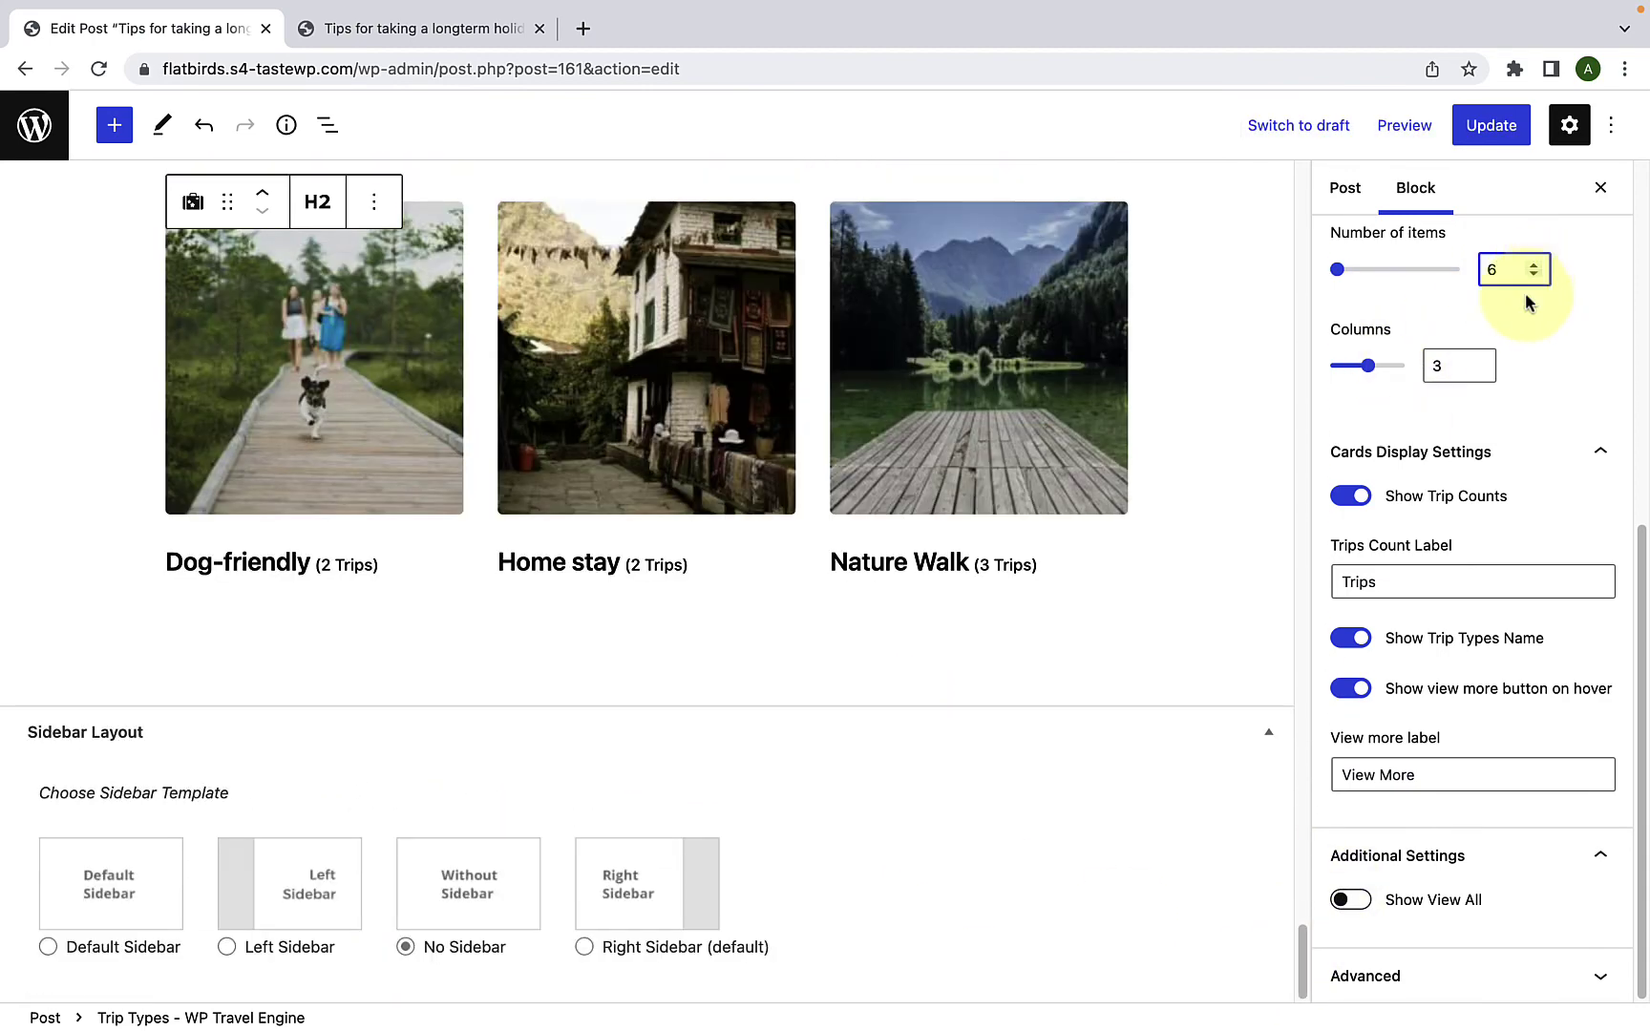
Step: Enable the View All button for the Trip Types block and check its label and optional link settings
{"action": "left_click", "coordinate": [1351, 900]}
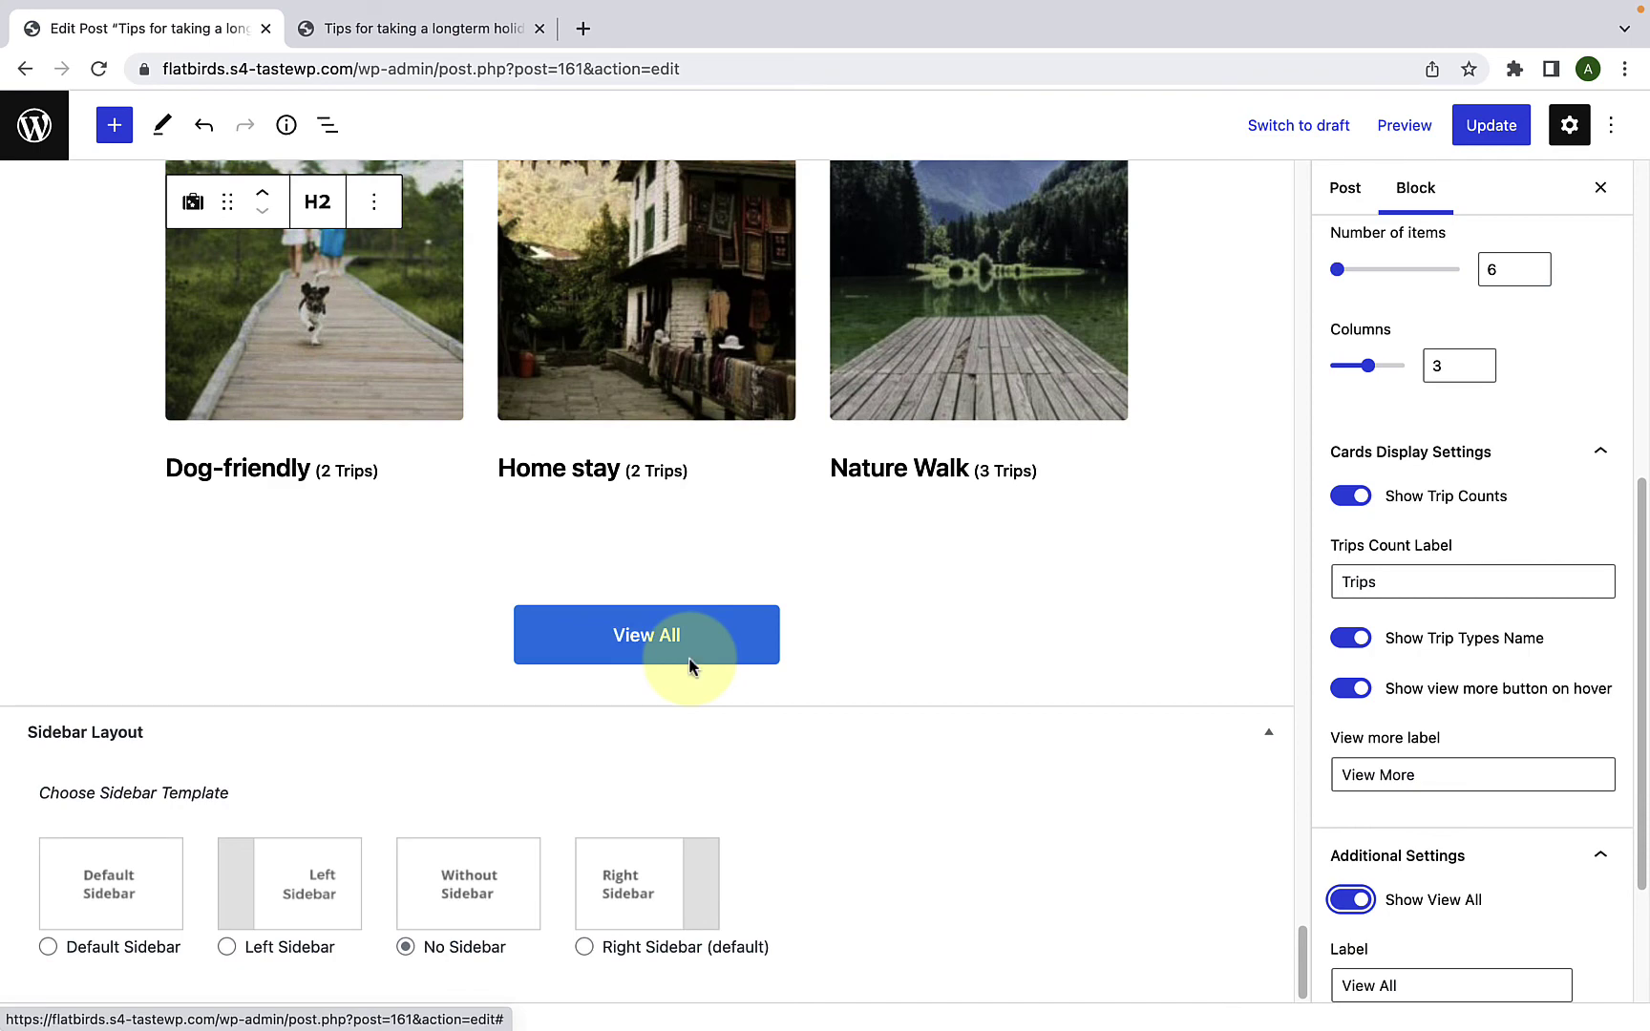
{"action": "scroll", "coordinate": [1454, 810], "scroll_direction": "down", "scroll_amount": 2}
{"action": "left_click_drag", "start_coordinate": [1454, 810], "coordinate": [1352, 814]}
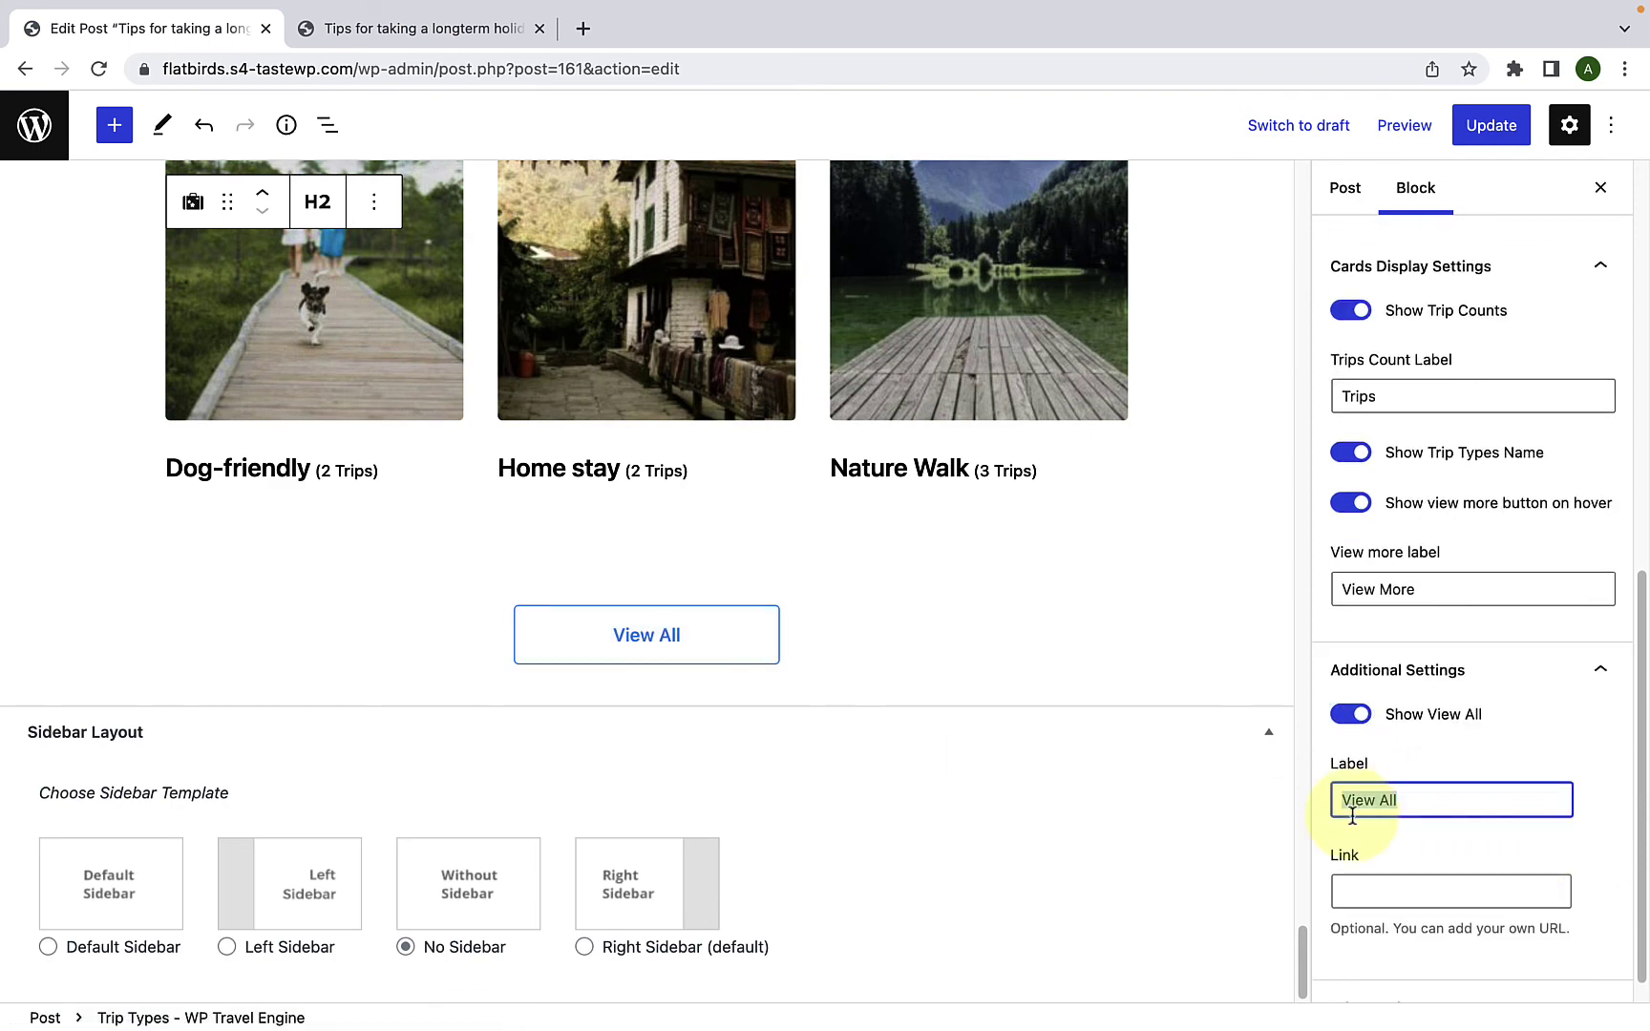
{"action": "left_click", "coordinate": [1375, 902]}
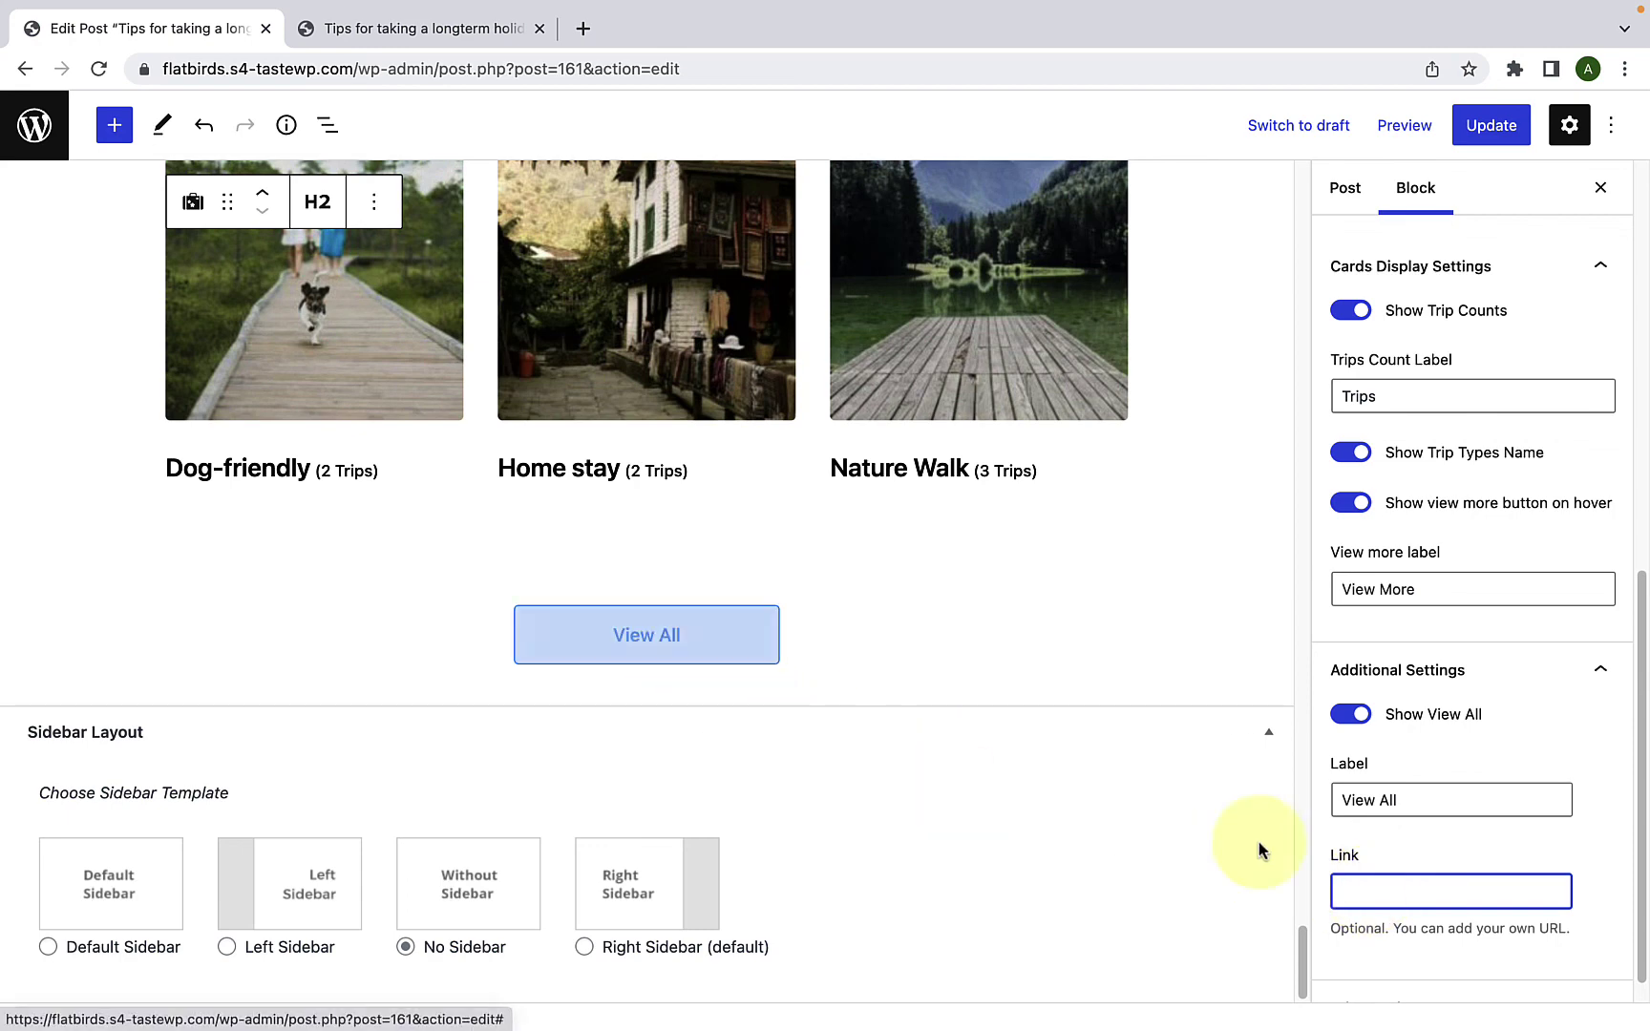
Step: Update the post and reload its published page
{"action": "scroll", "coordinate": [1464, 888], "scroll_direction": "up", "scroll_amount": 10}
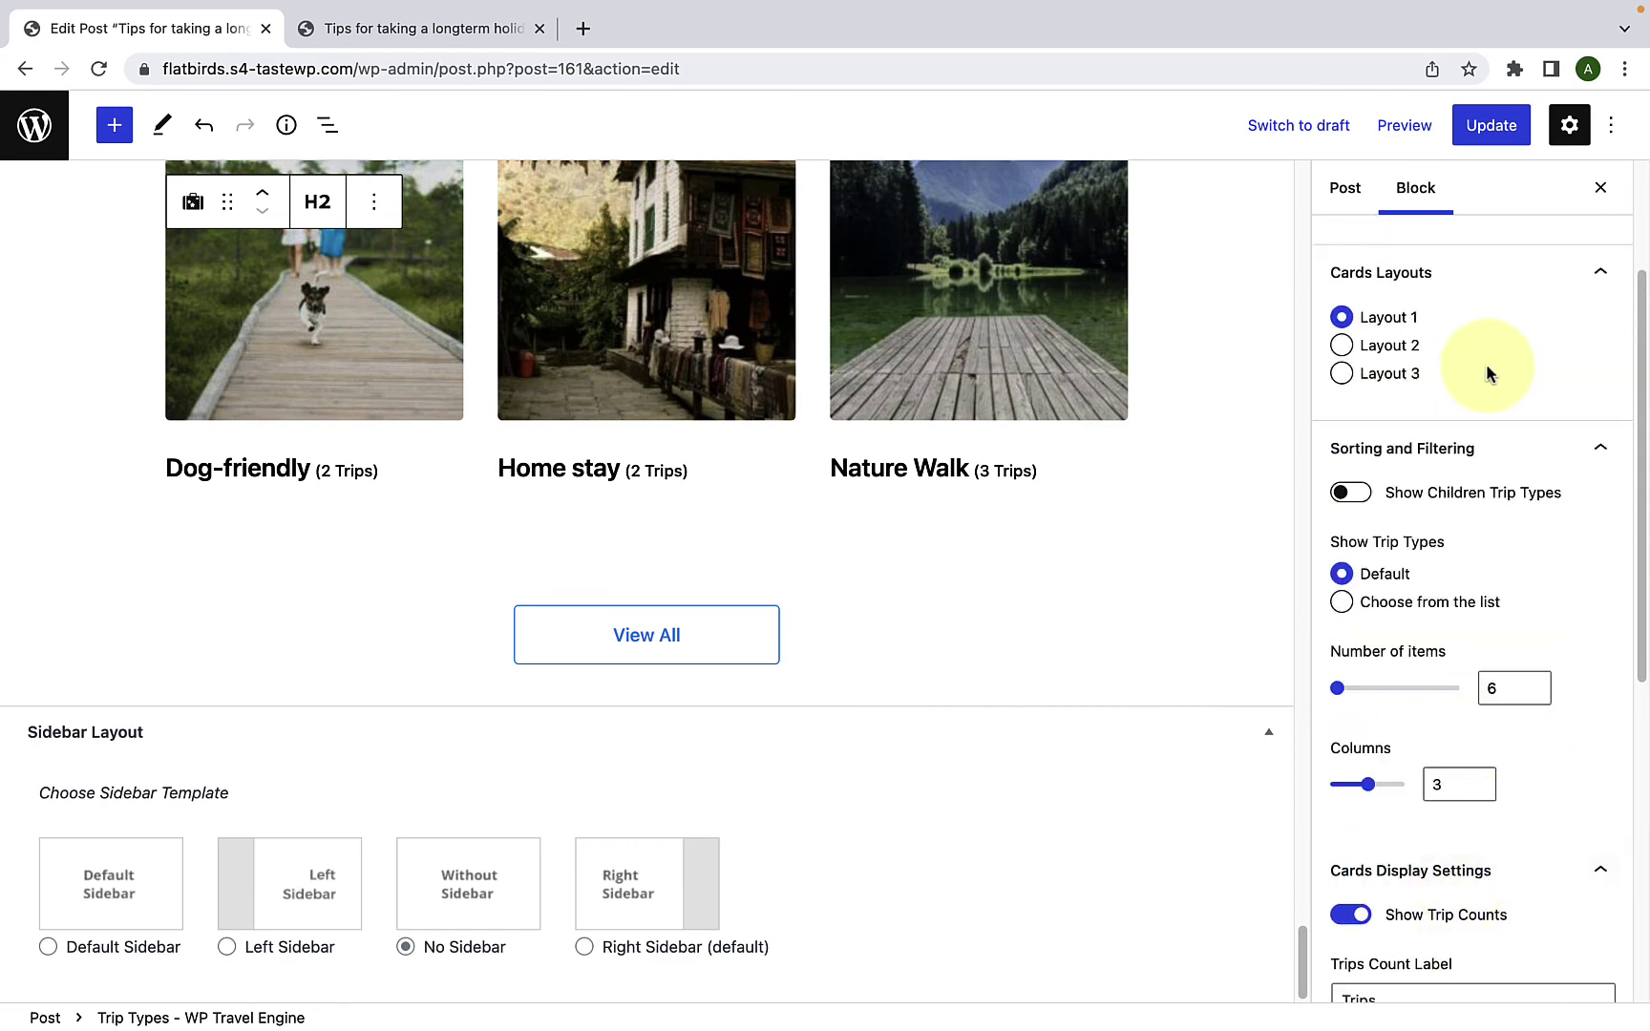
{"action": "left_click", "coordinate": [1501, 129]}
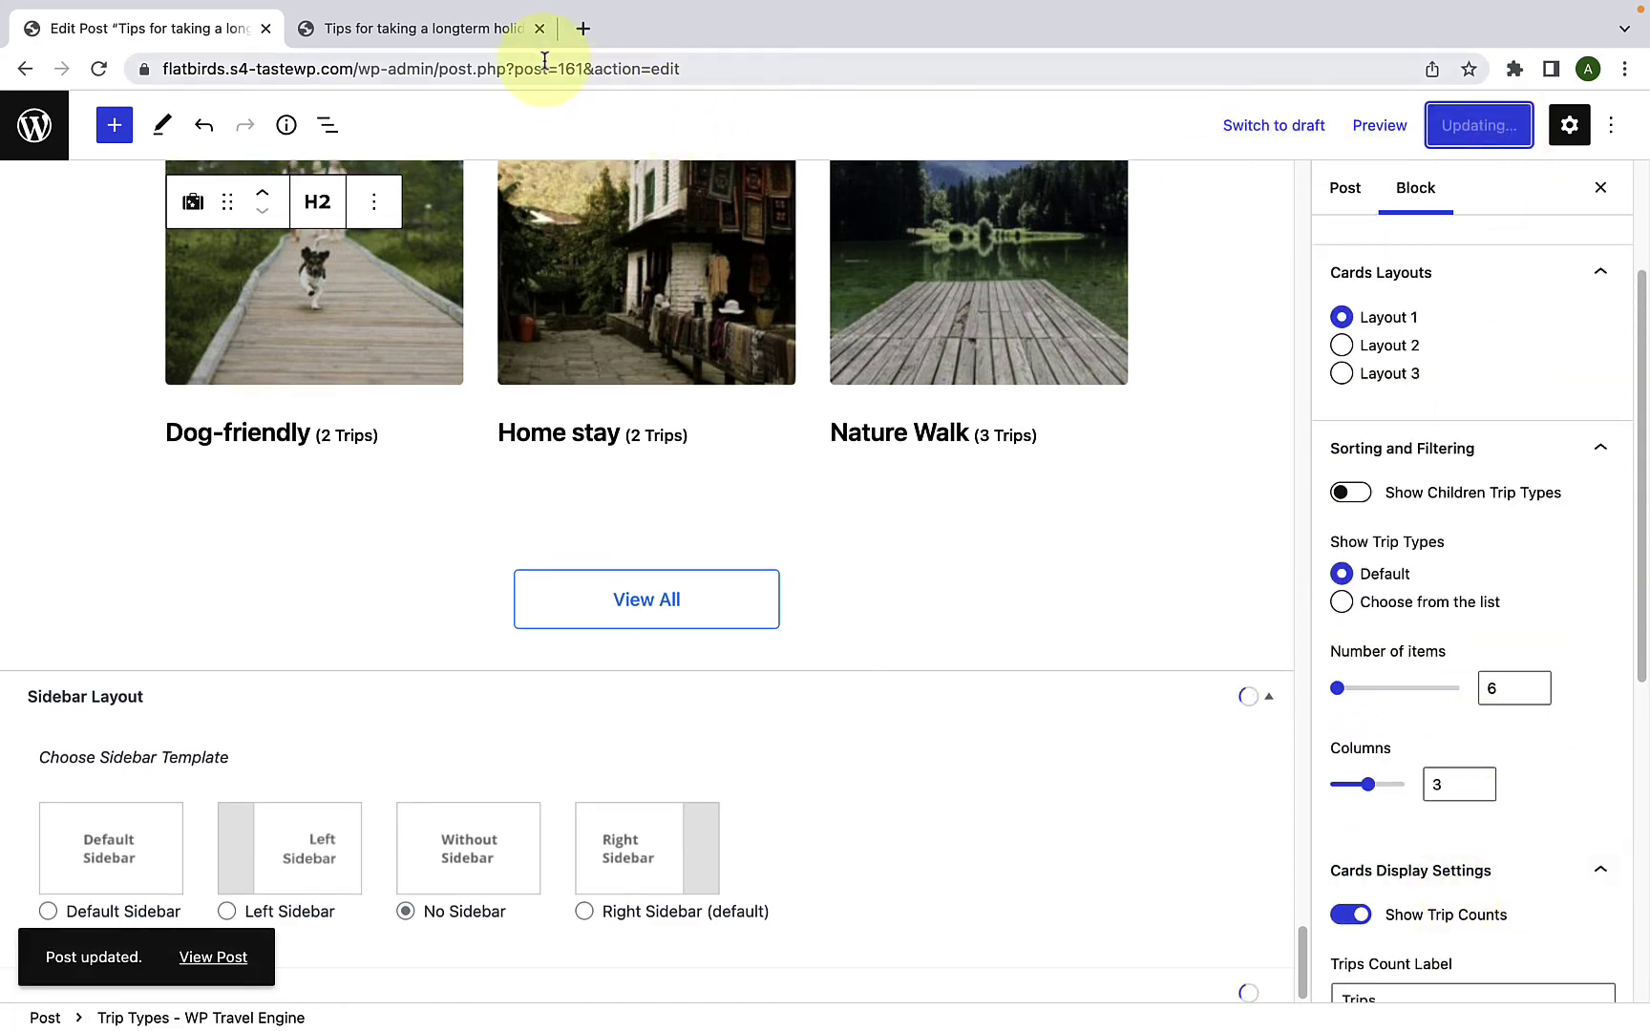
{"action": "left_click", "coordinate": [491, 36]}
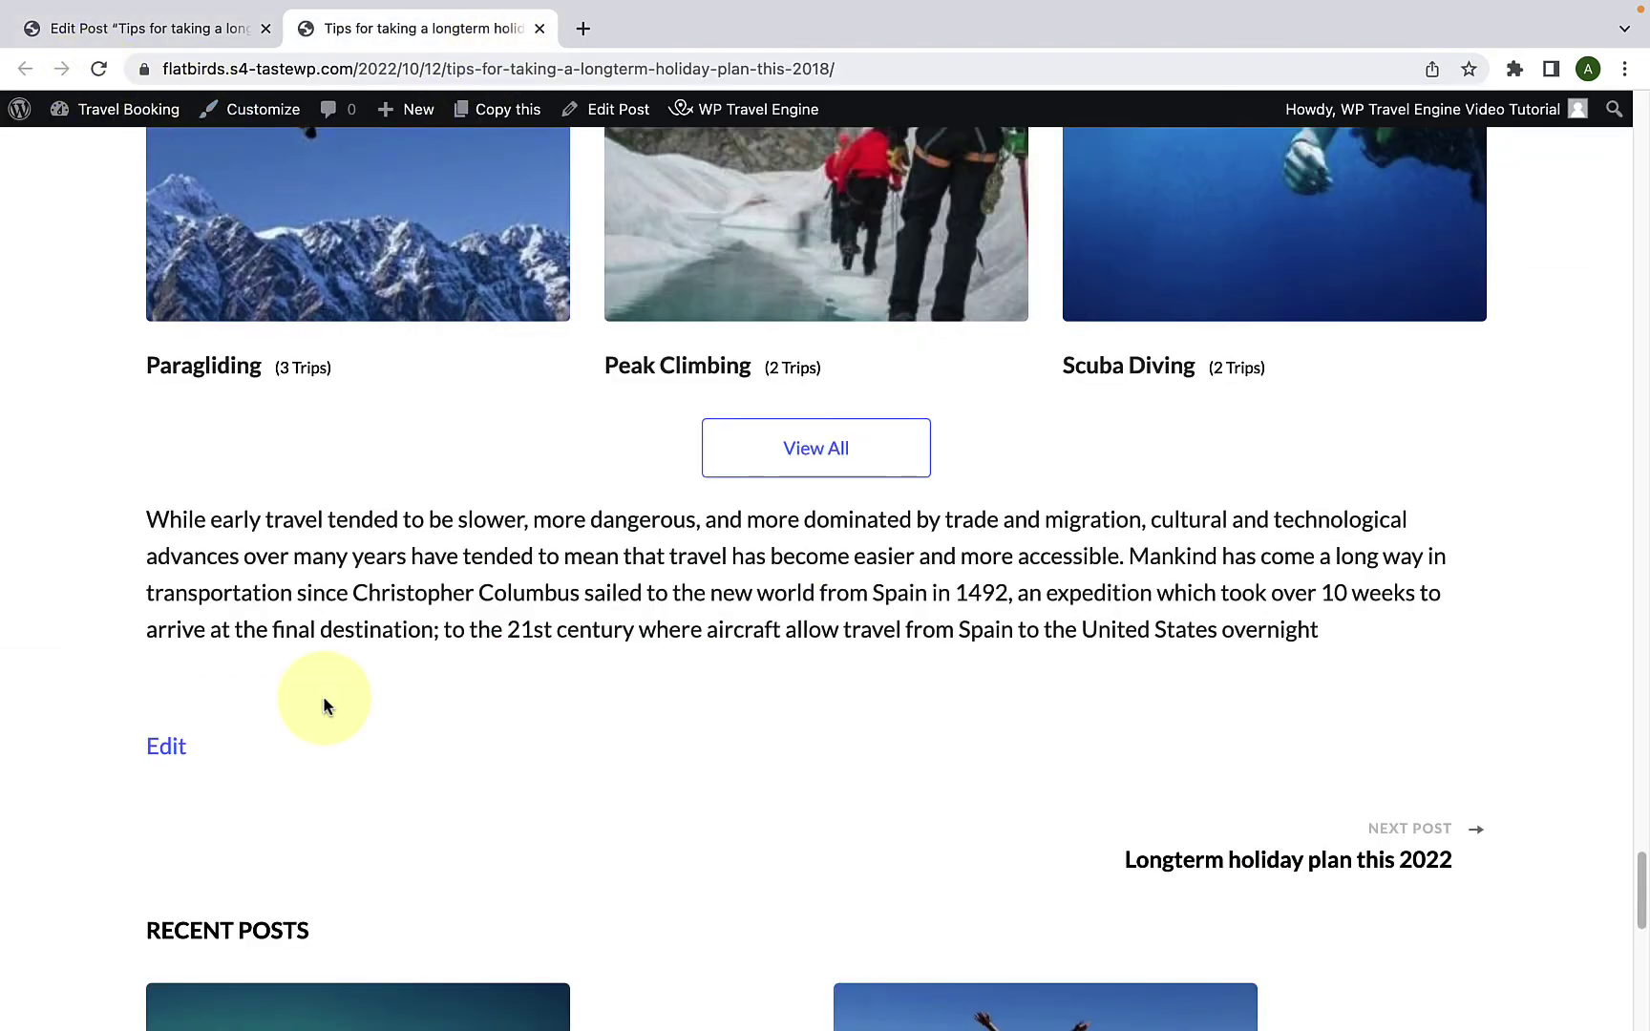
{"action": "scroll", "coordinate": [322, 695], "scroll_direction": "down", "scroll_amount": 10}
{"action": "scroll", "coordinate": [323, 696], "scroll_direction": "up", "scroll_amount": 10}
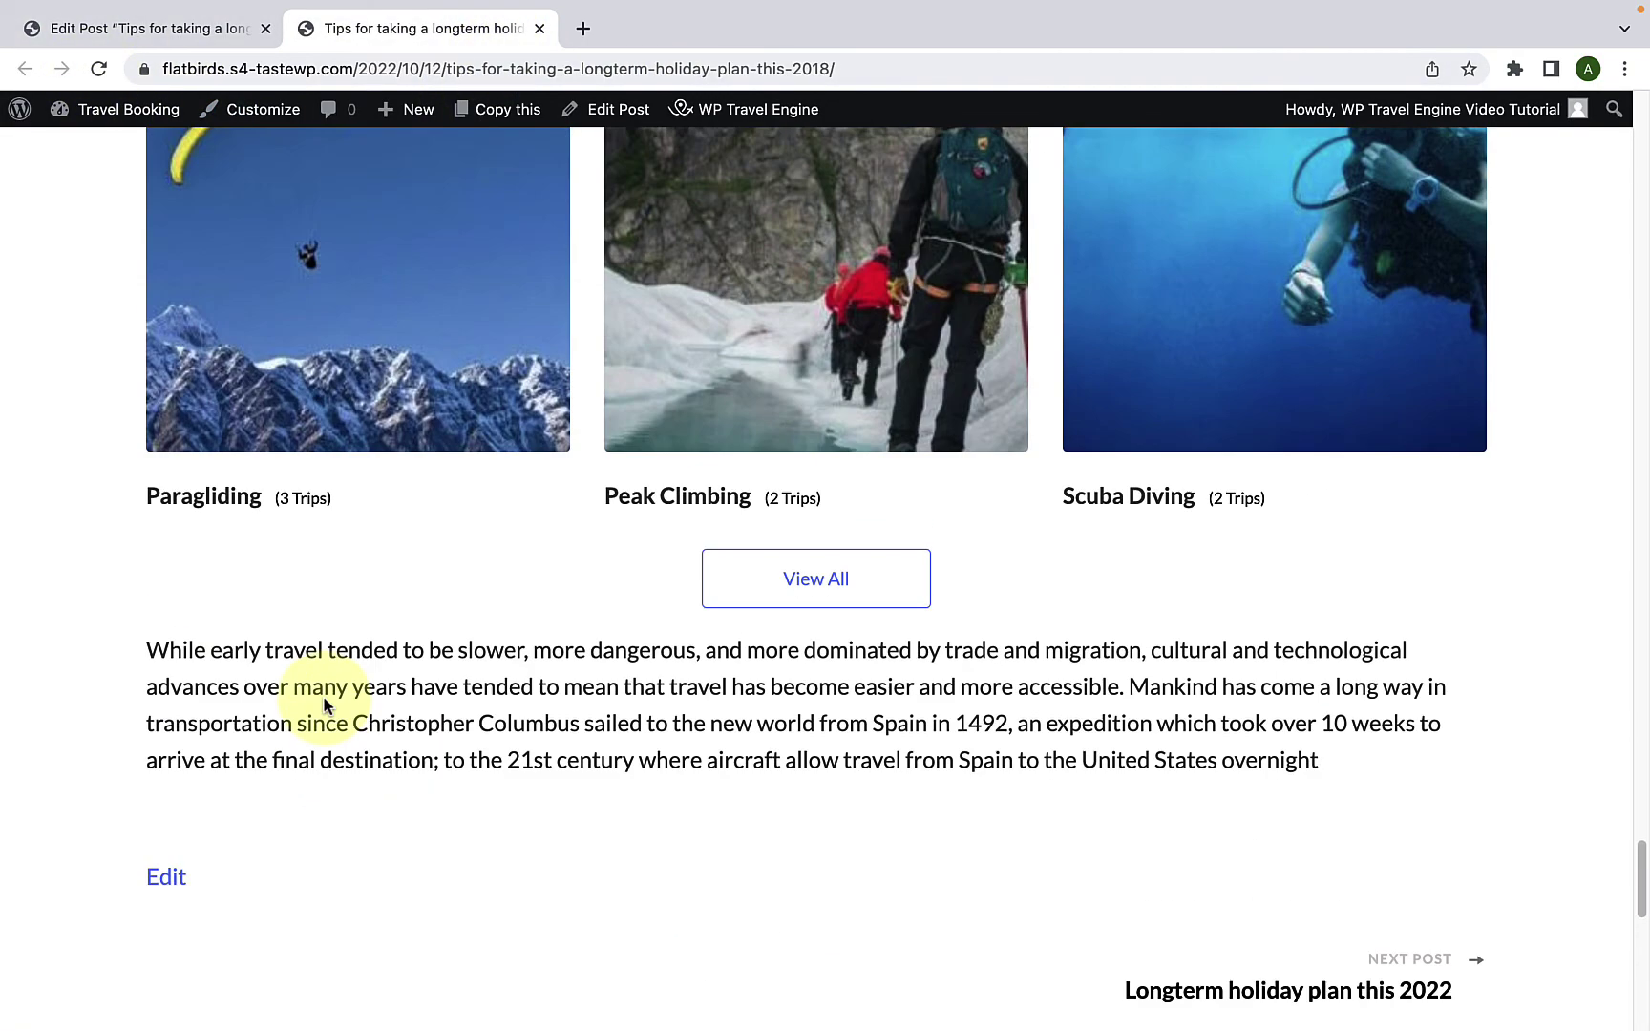
{"action": "left_click", "coordinate": [96, 69]}
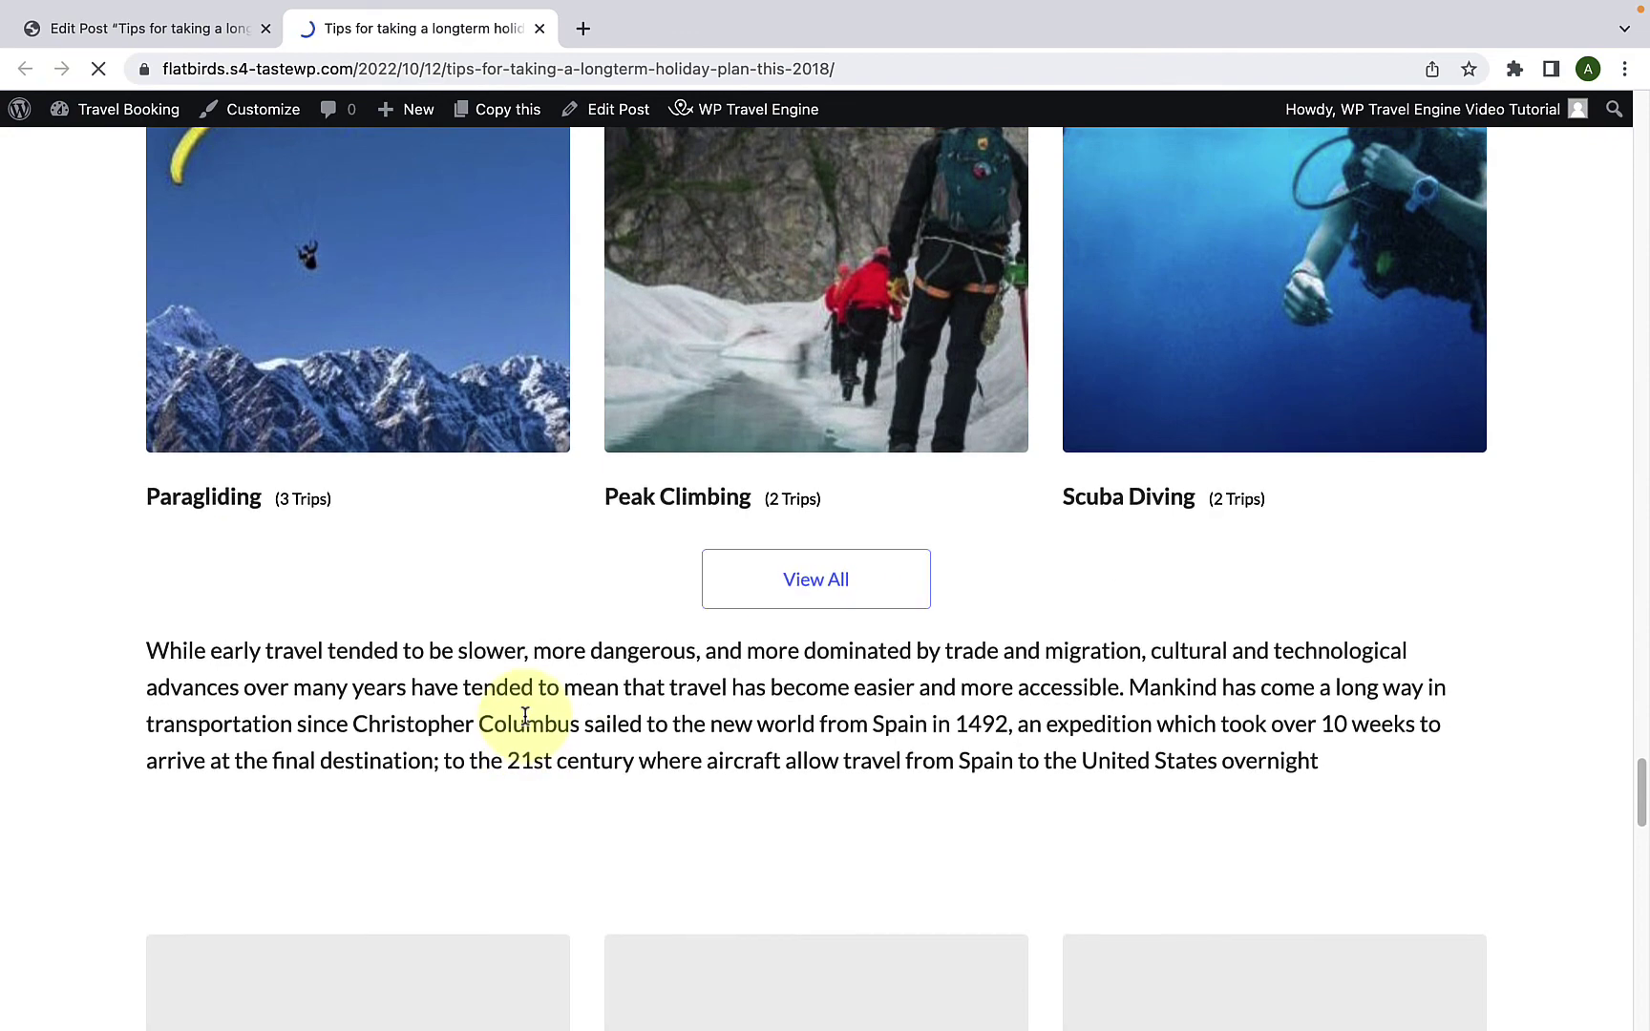
Step: Examine the published Trip Types cards, including their trip counts, hover buttons and the View All button
{"action": "scroll", "coordinate": [525, 714], "scroll_direction": "down", "scroll_amount": 5}
{"action": "scroll", "coordinate": [524, 713], "scroll_direction": "down", "scroll_amount": 8}
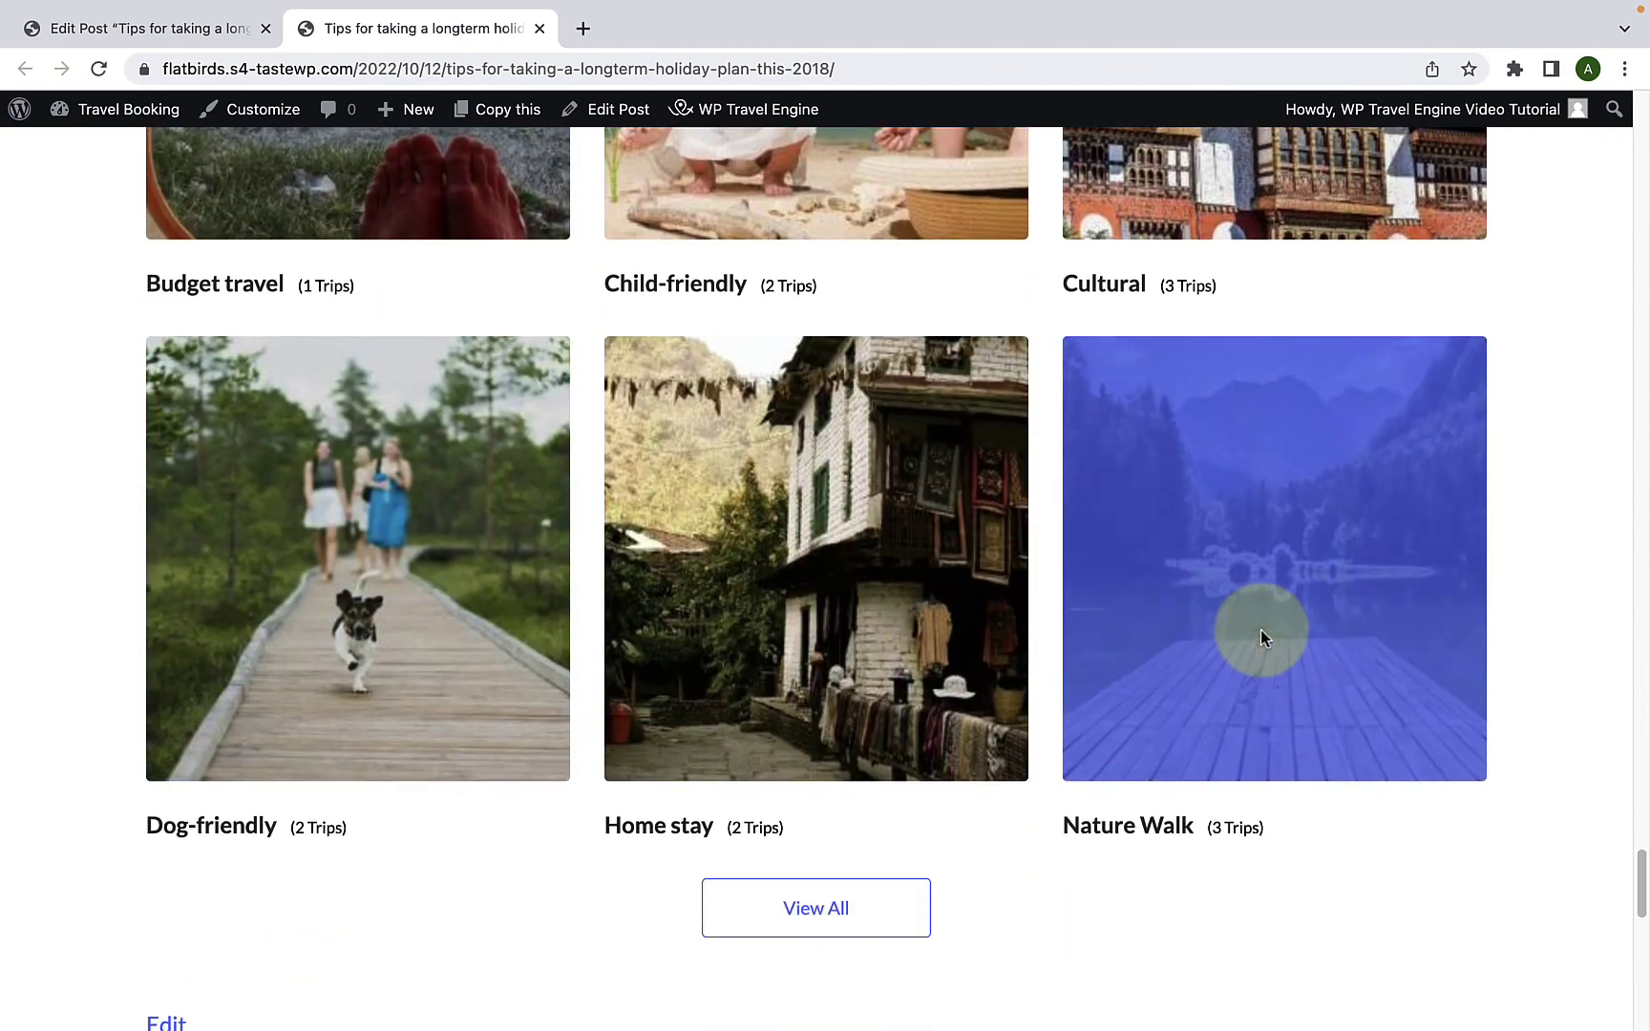
{"action": "mouse_move", "coordinate": [1263, 631]}
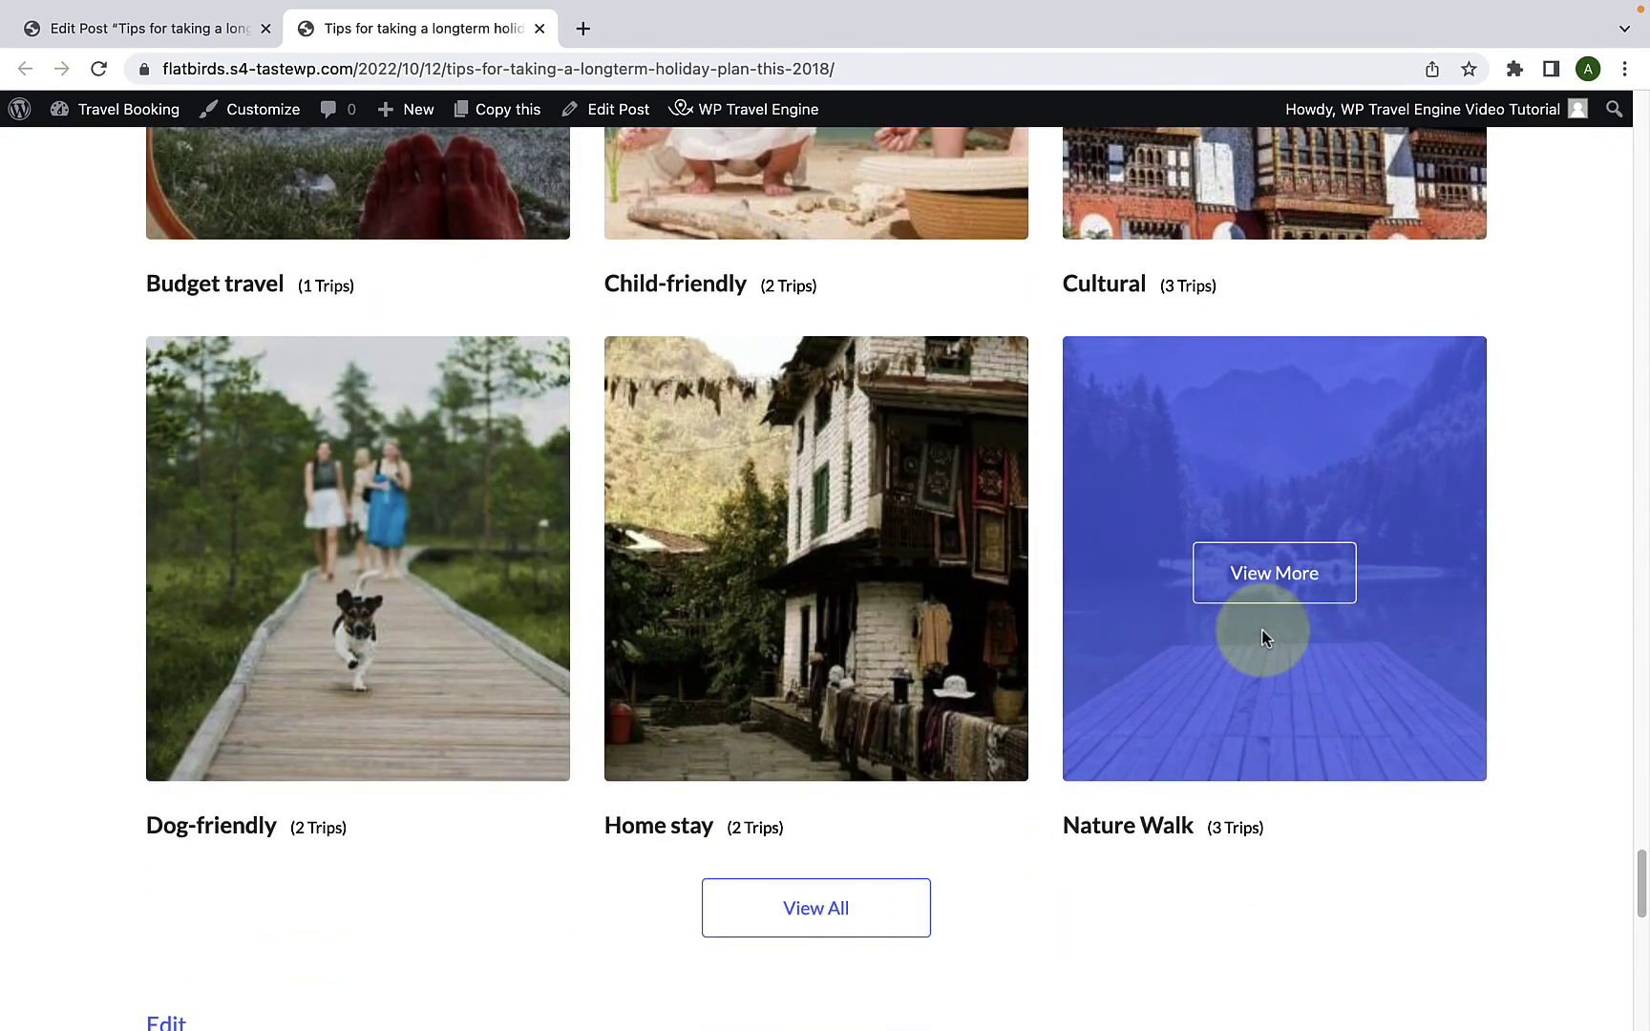
{"action": "scroll", "coordinate": [1262, 635], "scroll_direction": "up", "scroll_amount": 5}
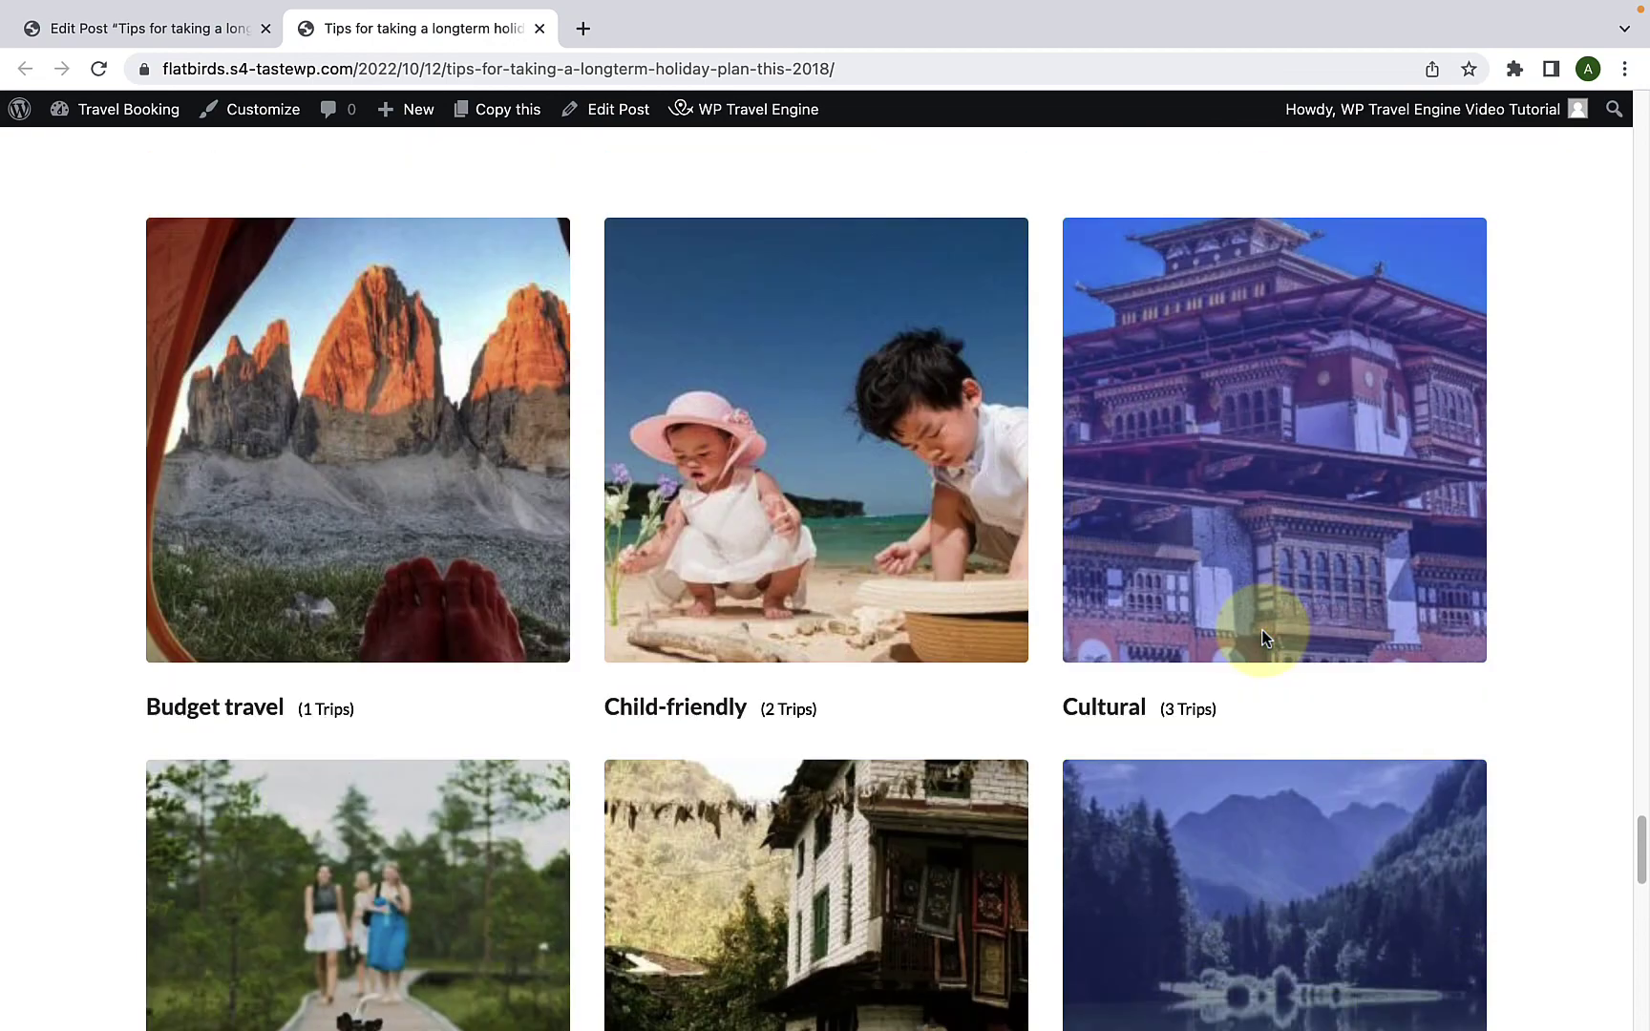
{"action": "mouse_move", "coordinate": [473, 552]}
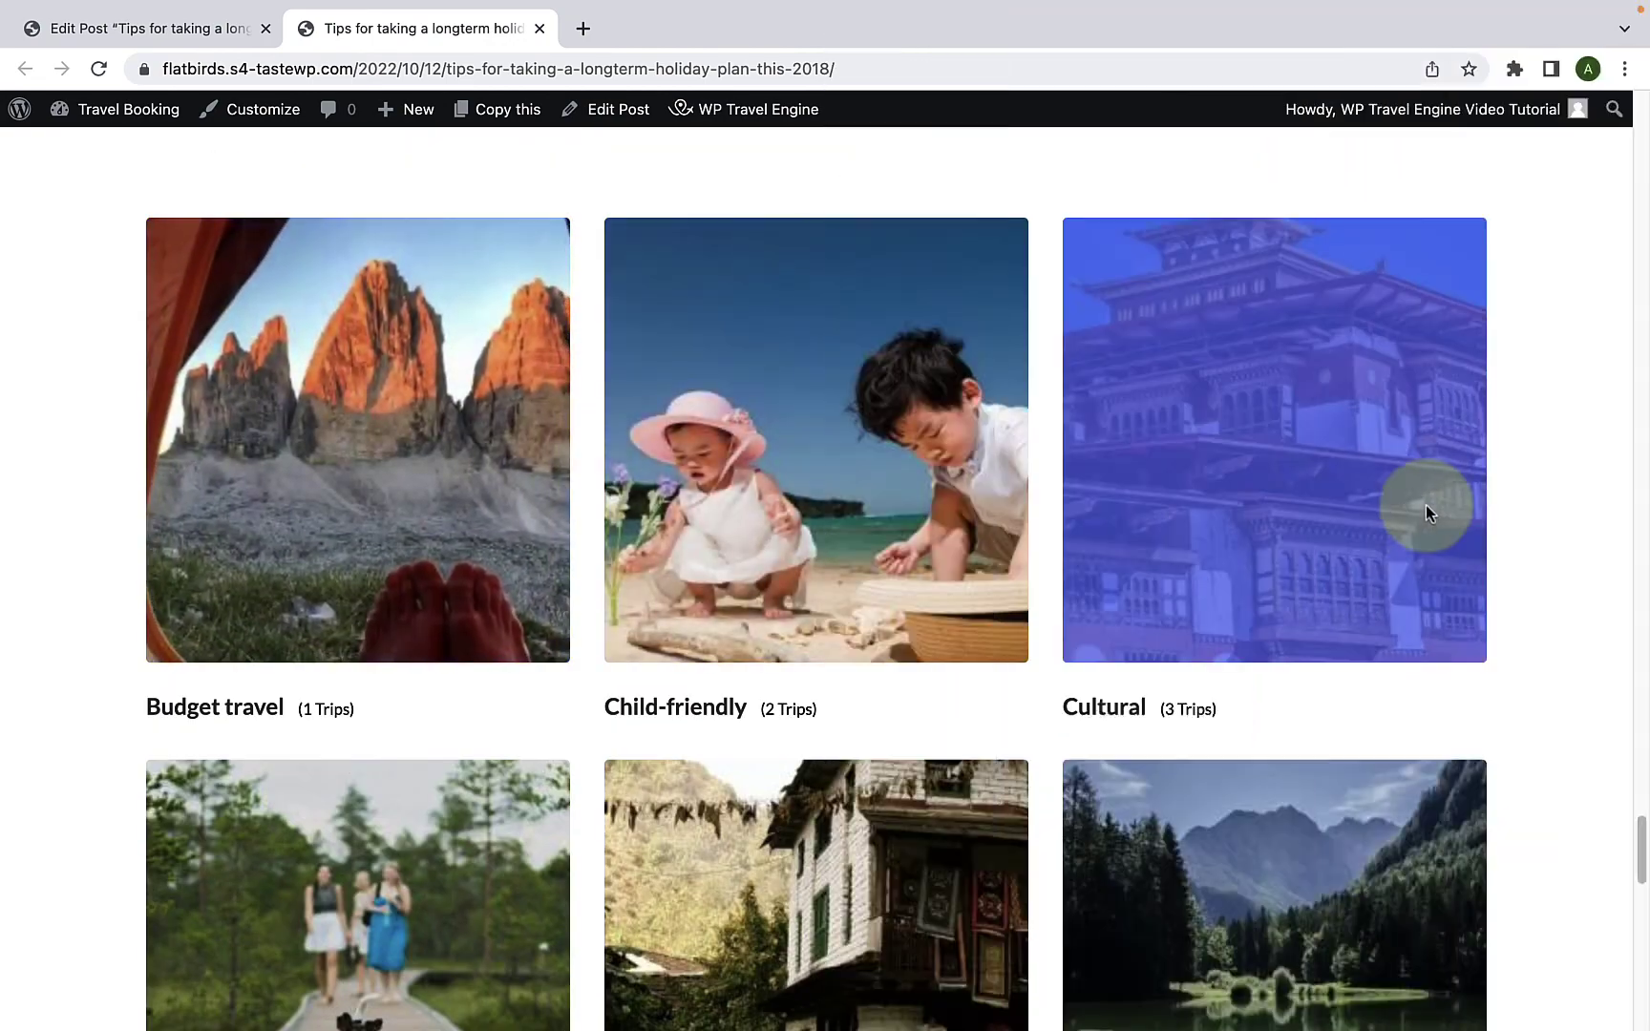
Step: Review all embedded travel blocks on the published post, from the Trip Types section back up to the page header
{"action": "scroll", "coordinate": [1510, 511], "scroll_direction": "up", "scroll_amount": 10}
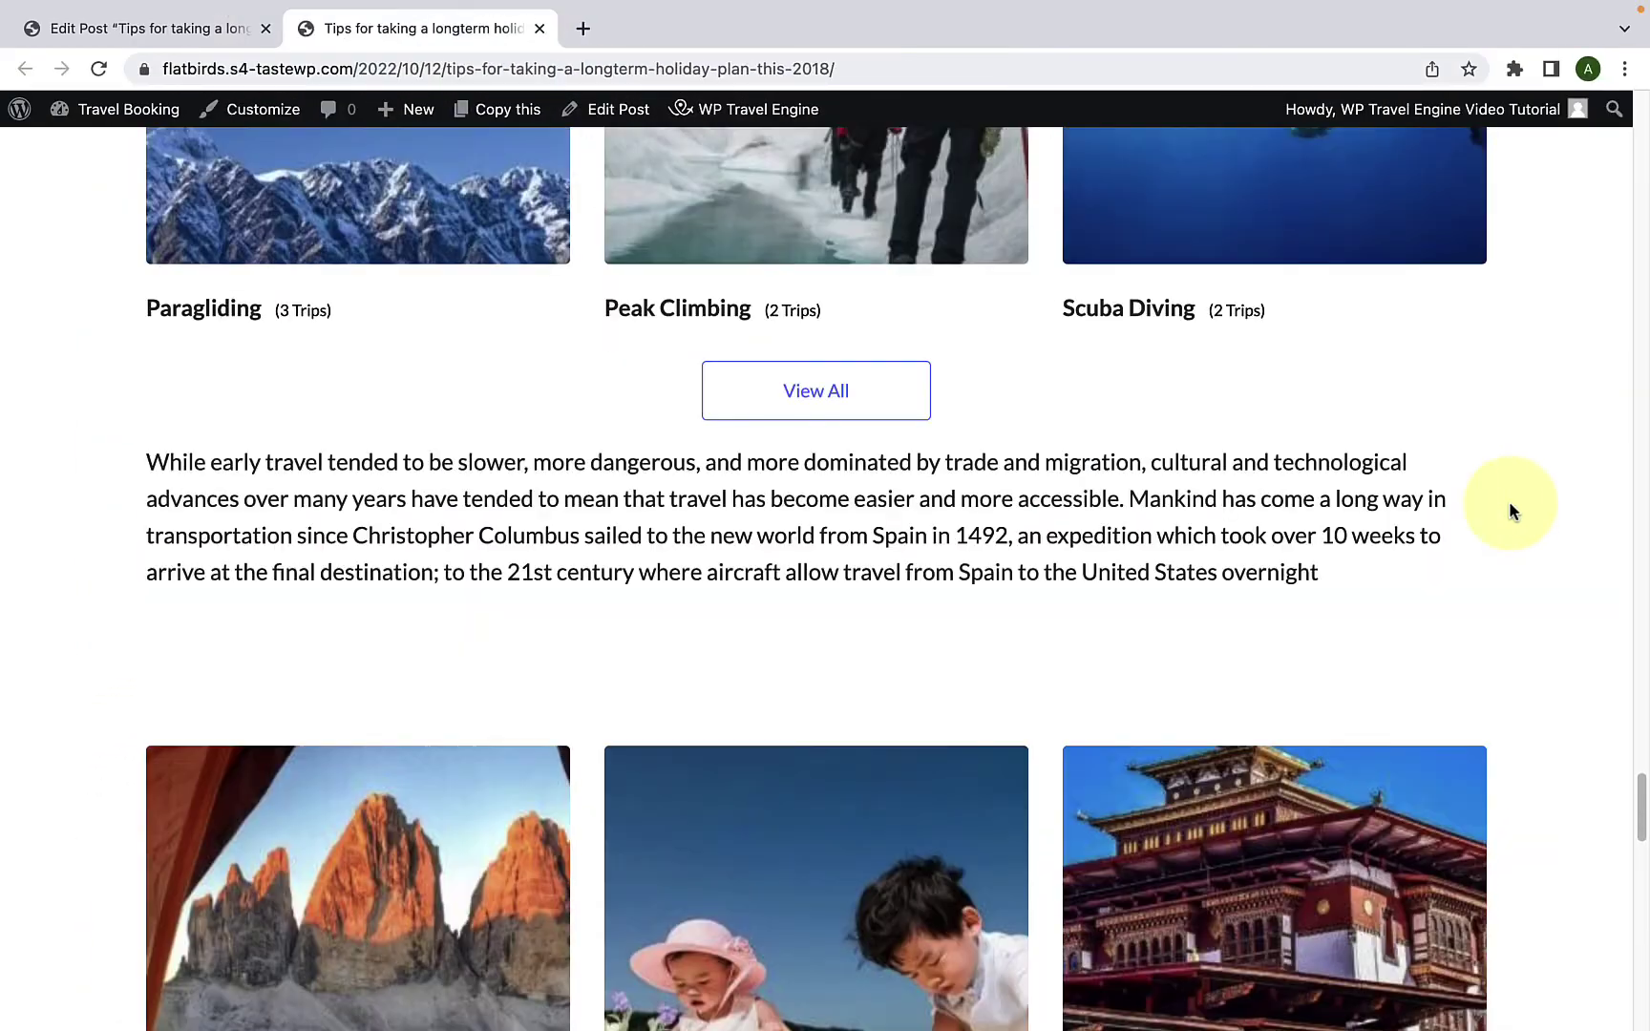
{"action": "scroll", "coordinate": [1510, 512], "scroll_direction": "up", "scroll_amount": 14}
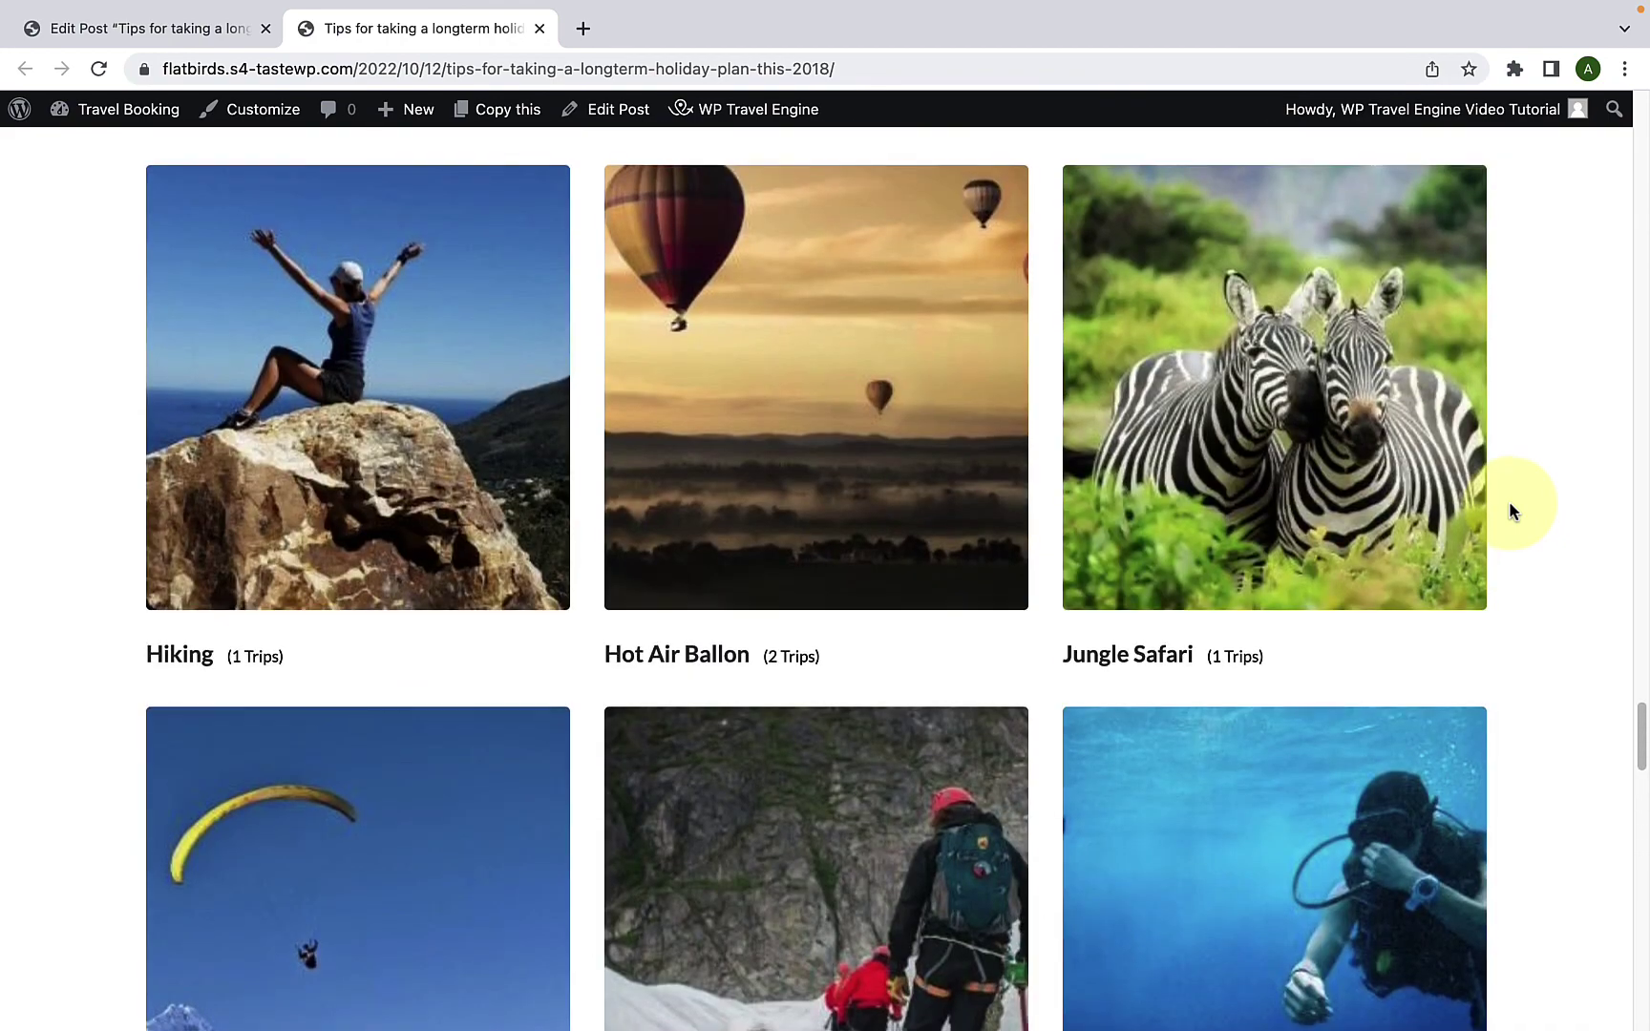
{"action": "scroll", "coordinate": [1509, 512], "scroll_direction": "up", "scroll_amount": 11}
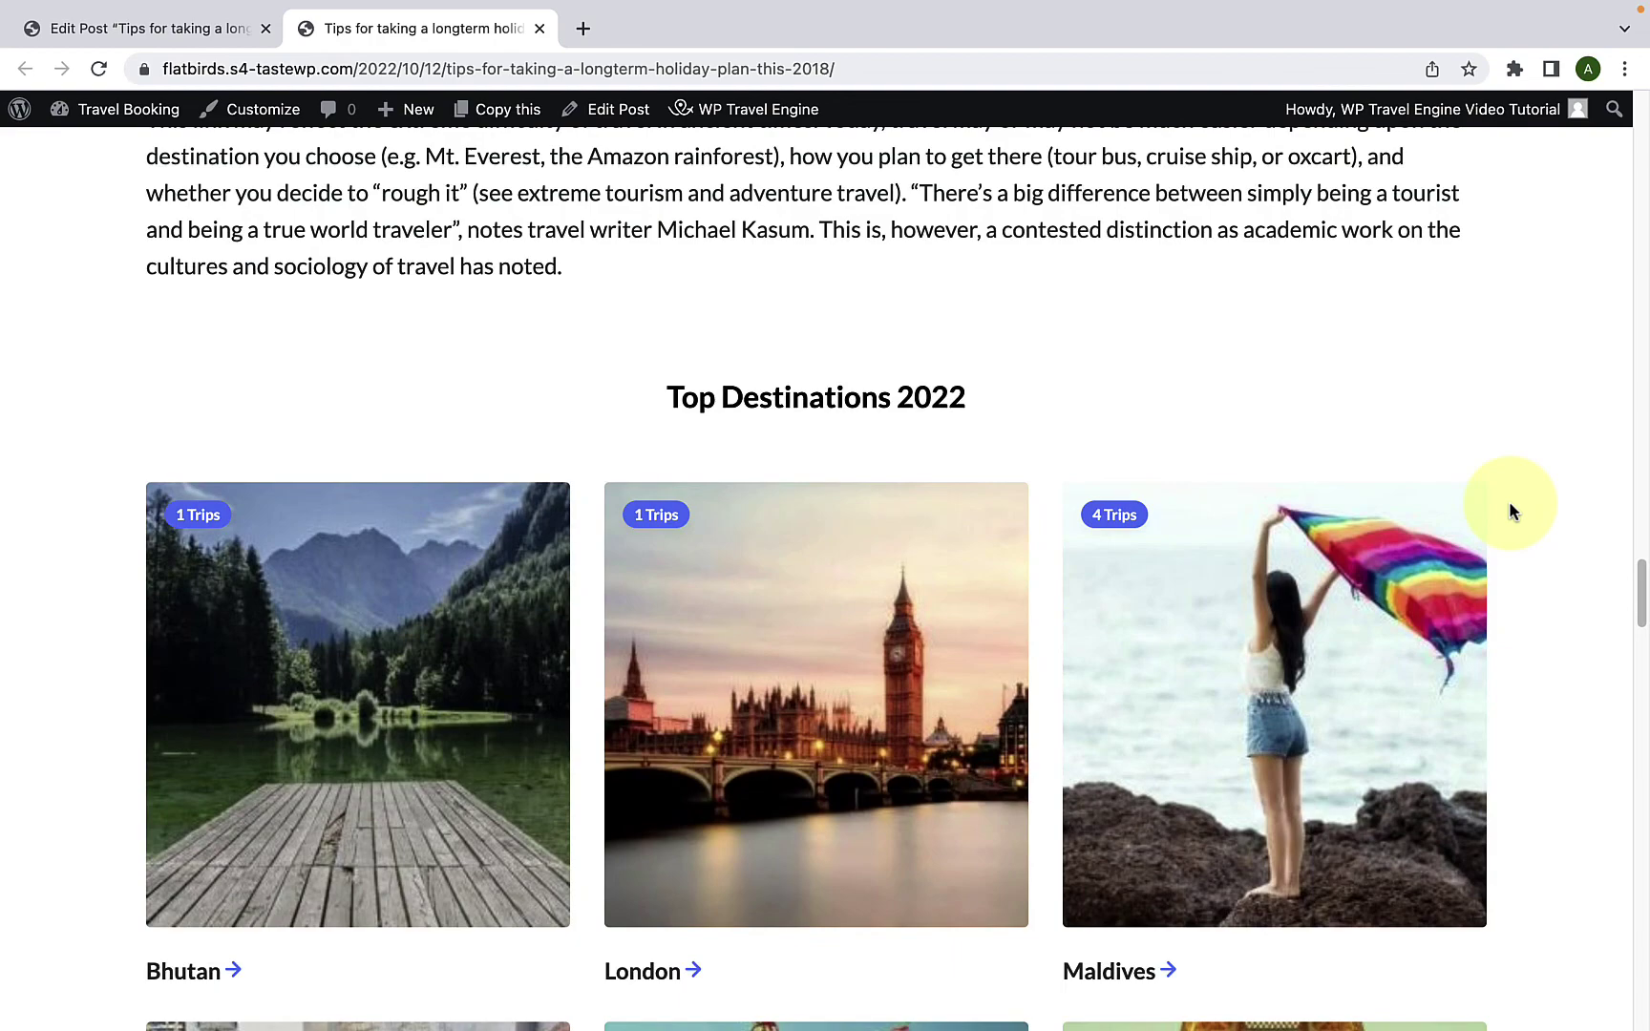
{"action": "scroll", "coordinate": [1511, 510], "scroll_direction": "up", "scroll_amount": 13}
{"action": "scroll", "coordinate": [1510, 511], "scroll_direction": "up", "scroll_amount": 13}
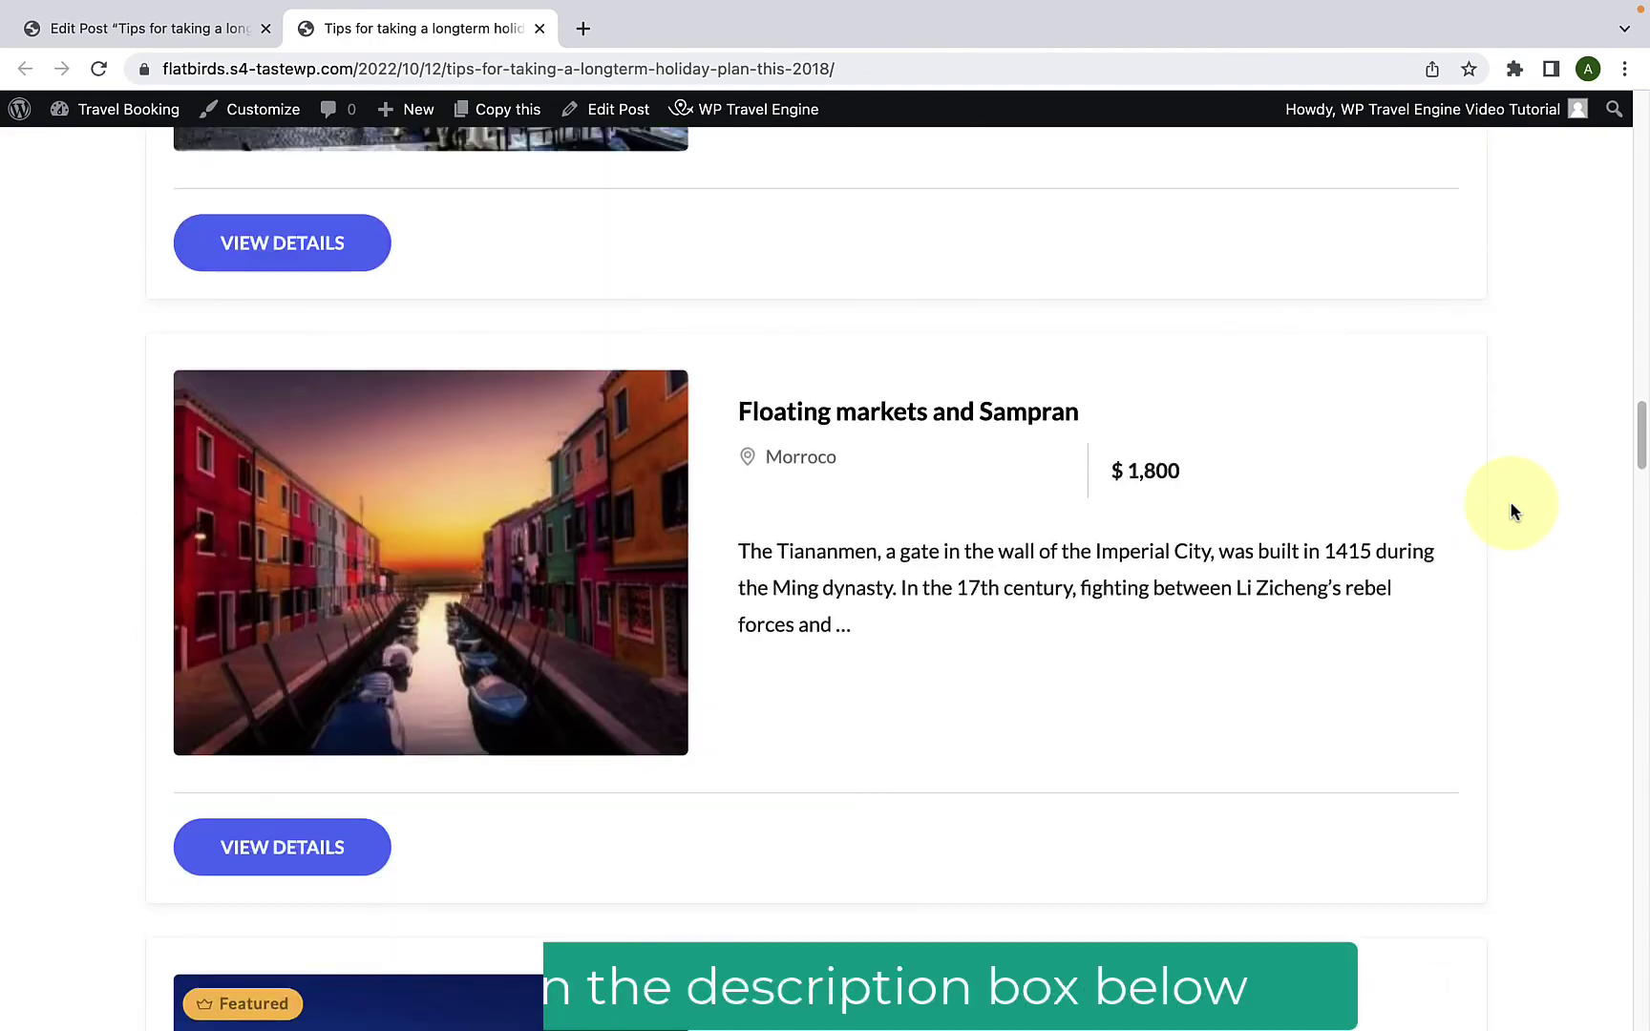
{"action": "scroll", "coordinate": [1509, 511], "scroll_direction": "up", "scroll_amount": 9}
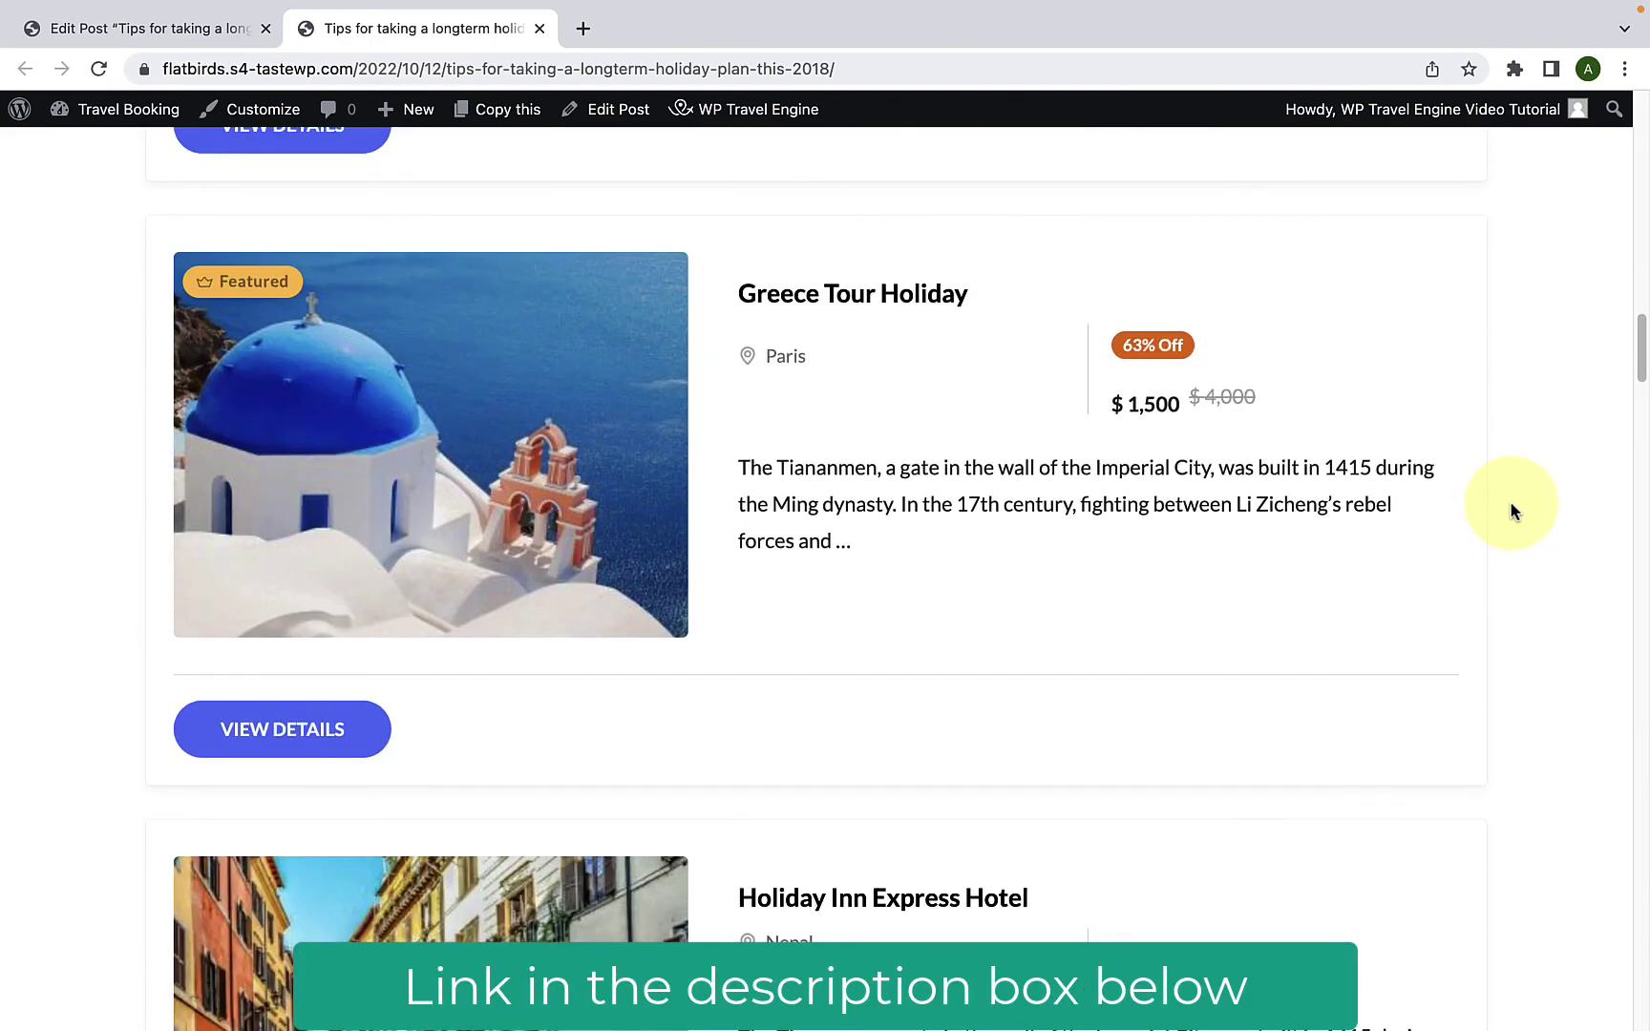
{"action": "scroll", "coordinate": [1510, 511], "scroll_direction": "up", "scroll_amount": 14}
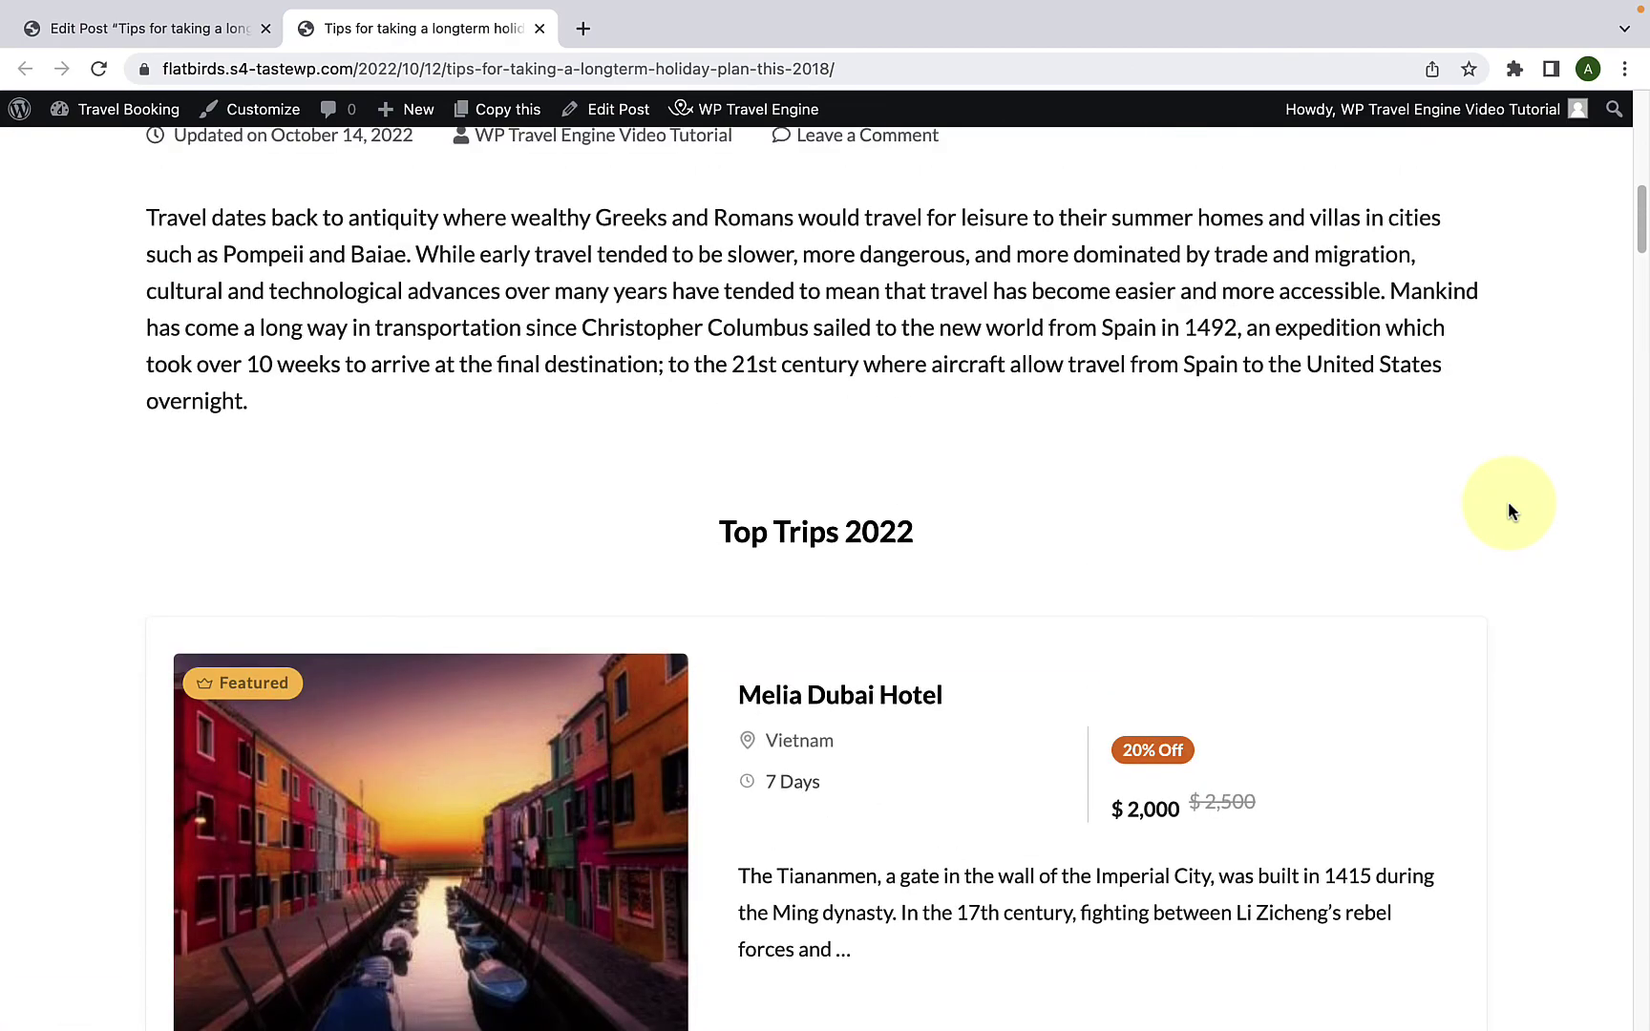
{"action": "scroll", "coordinate": [1509, 511], "scroll_direction": "up", "scroll_amount": 8}
{"action": "scroll", "coordinate": [1508, 512], "scroll_direction": "up", "scroll_amount": 5}
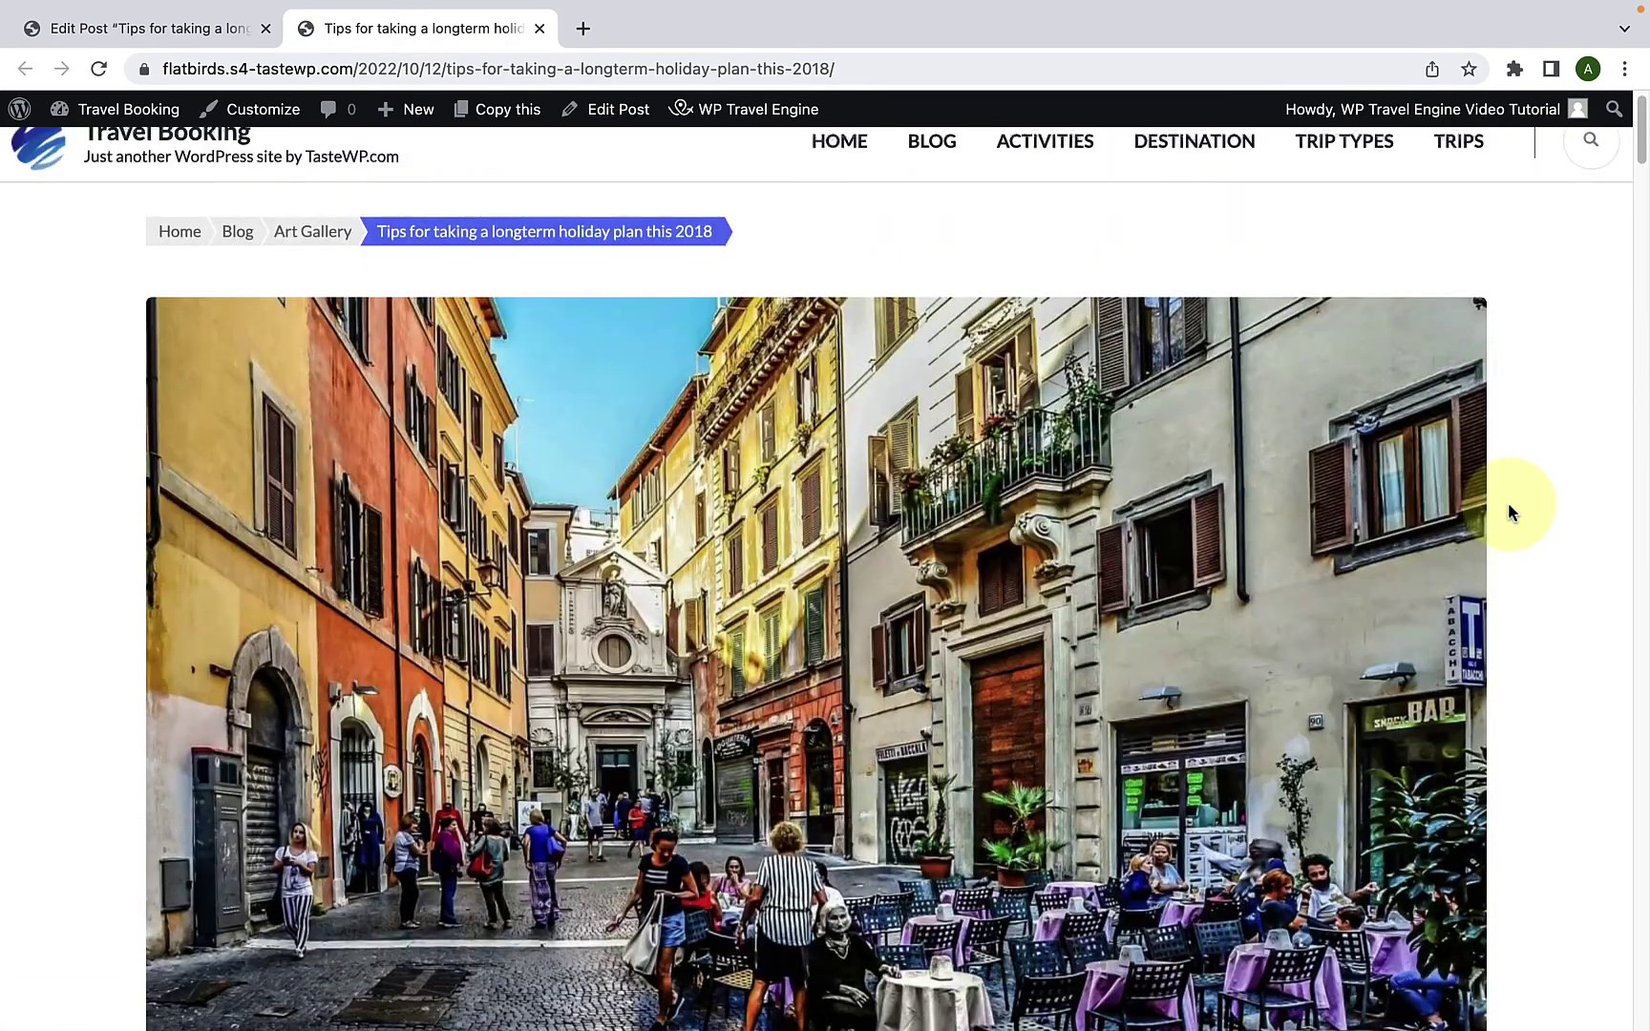
{"action": "scroll", "coordinate": [1509, 512], "scroll_direction": "up", "scroll_amount": 1}
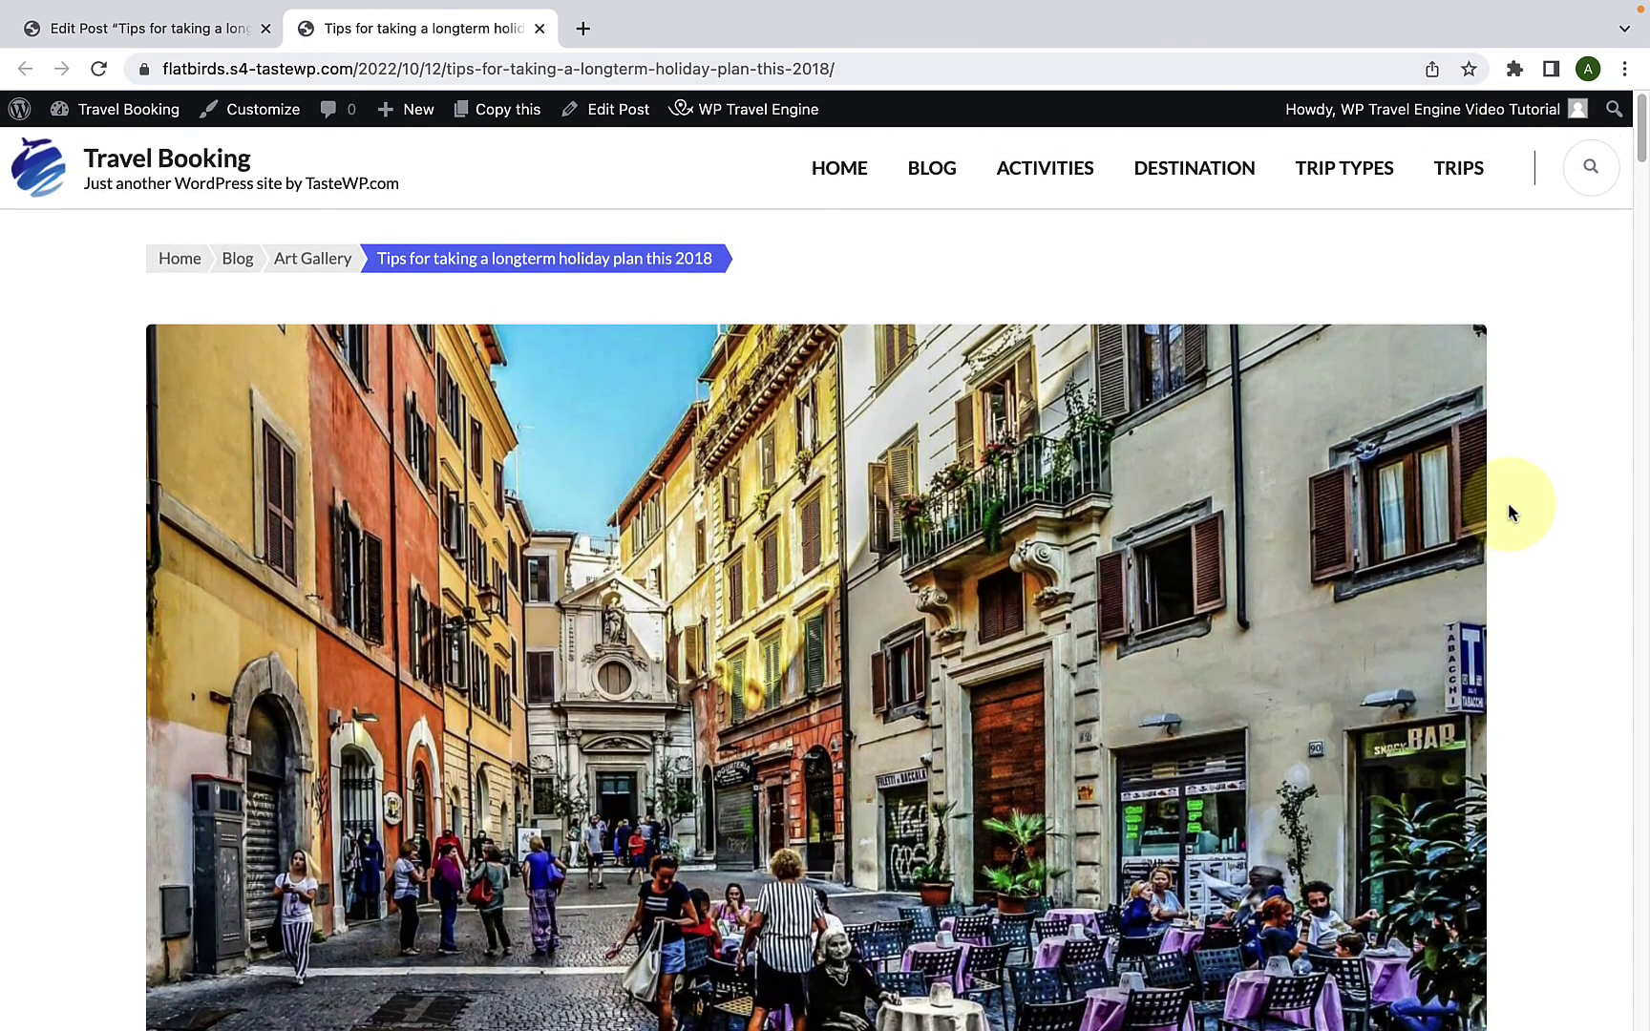